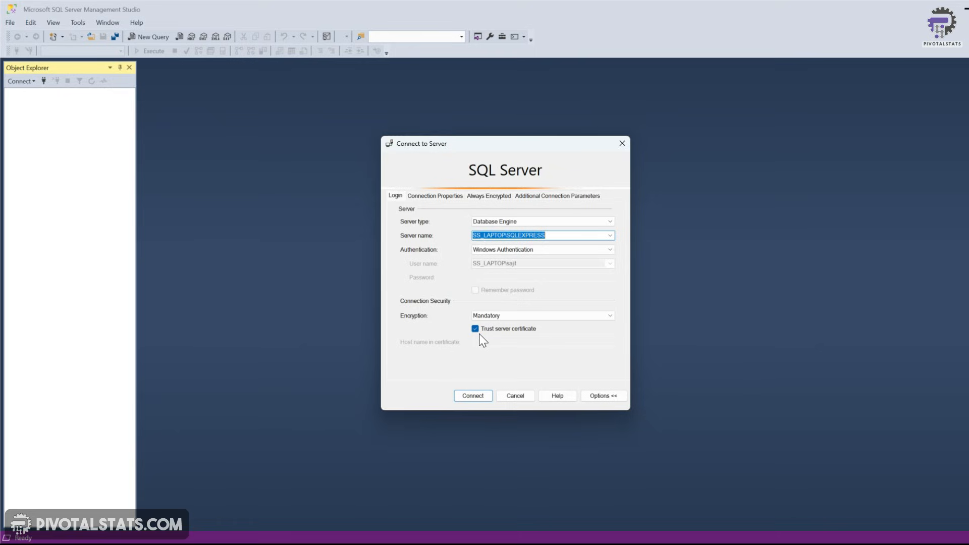
Connect to the local SQLEXPRESS server with Windows Authentication and open a new query window
click(481, 399)
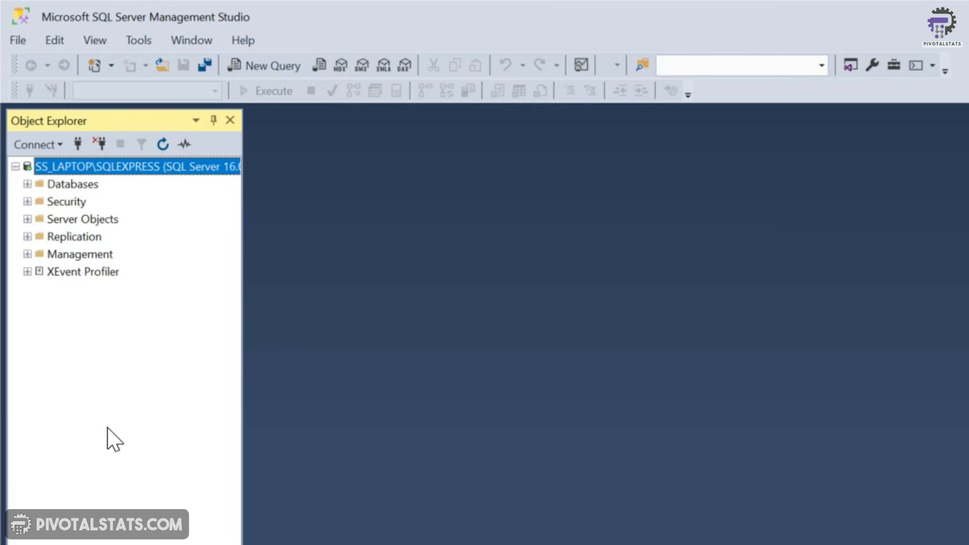
click(86, 187)
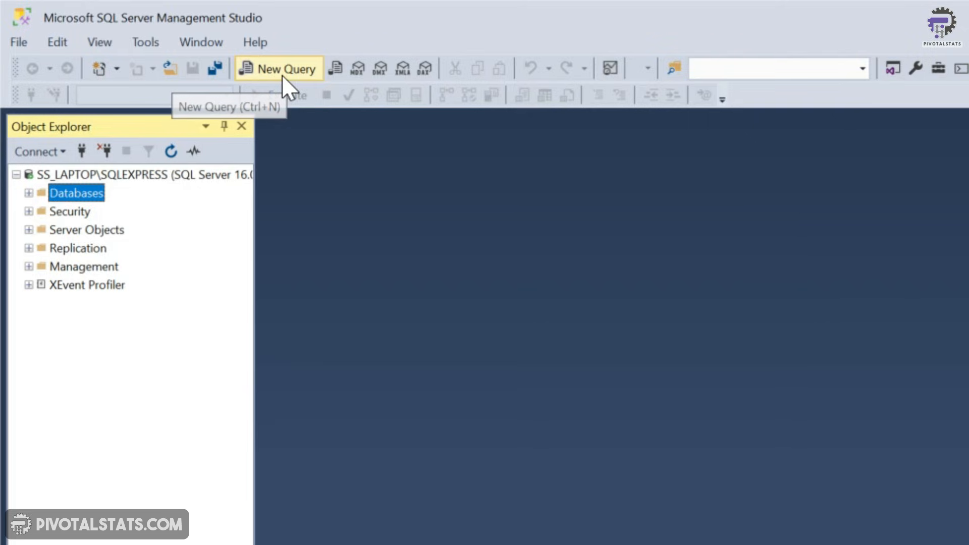
click(282, 74)
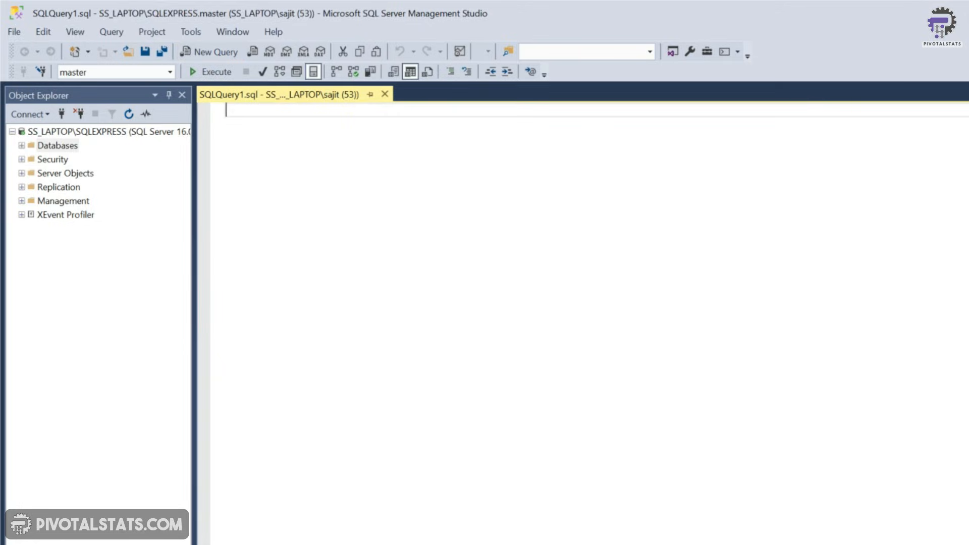
Write the query CREATE DATABASE db_Churn in the editor
text(CREATE DATABASE db_)
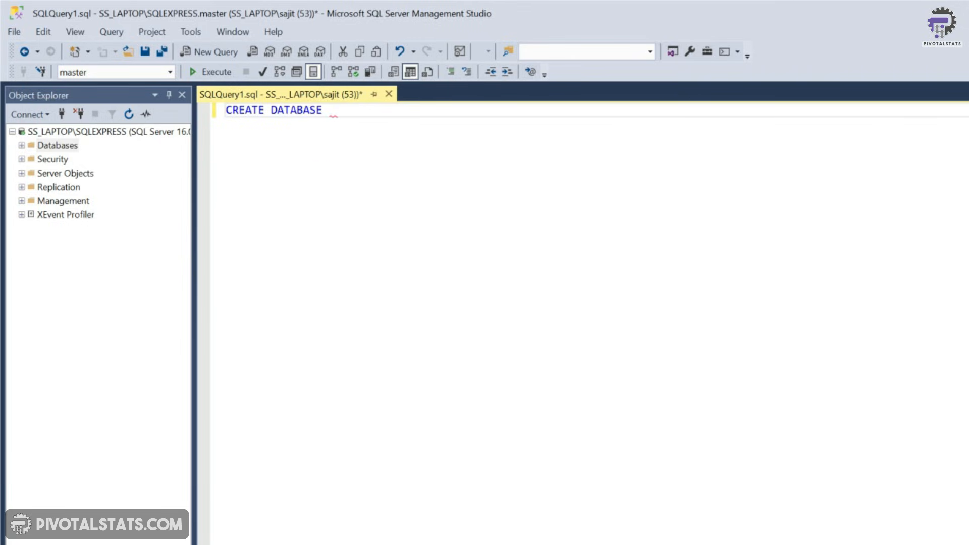
text(Churn)
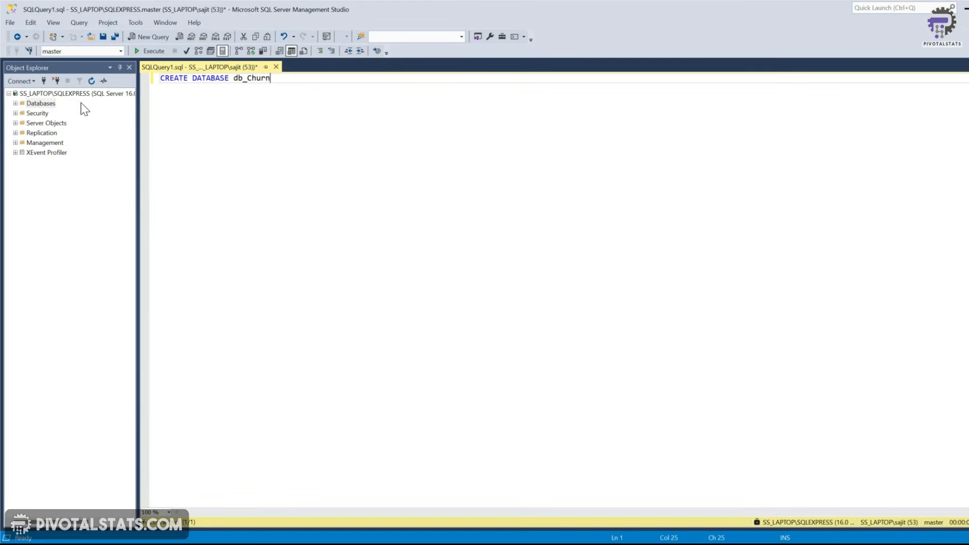
Expand the Databases folder, the new db_Churn database and its Tables folder
click(15, 103)
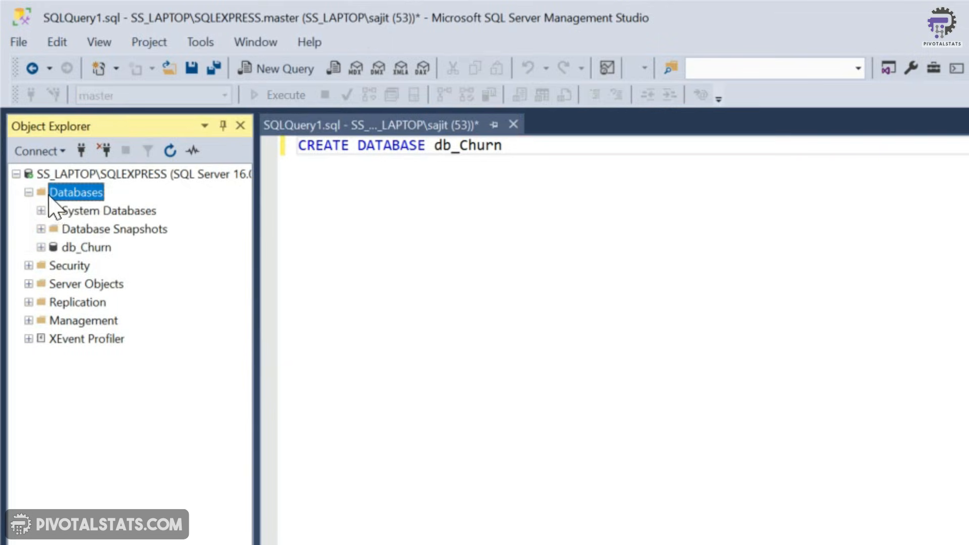
click(76, 248)
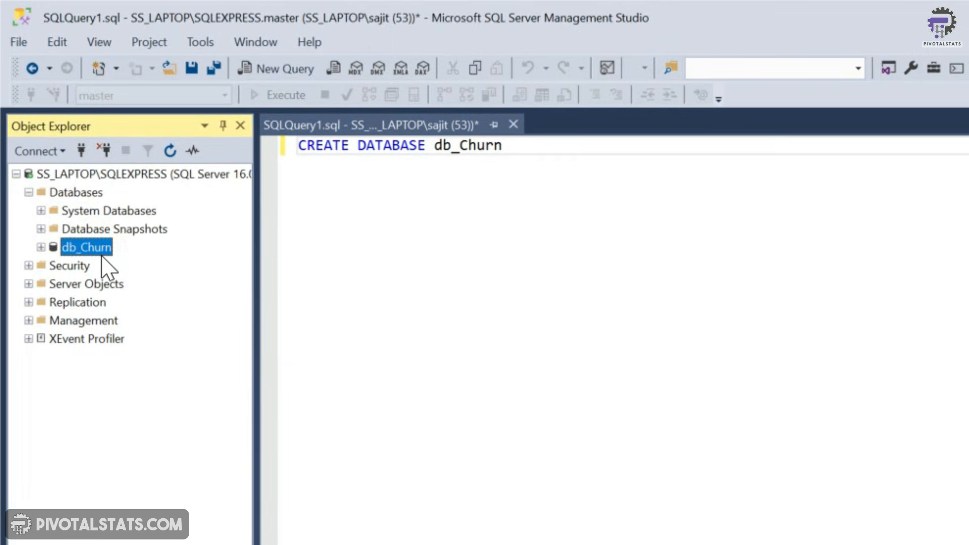
click(41, 248)
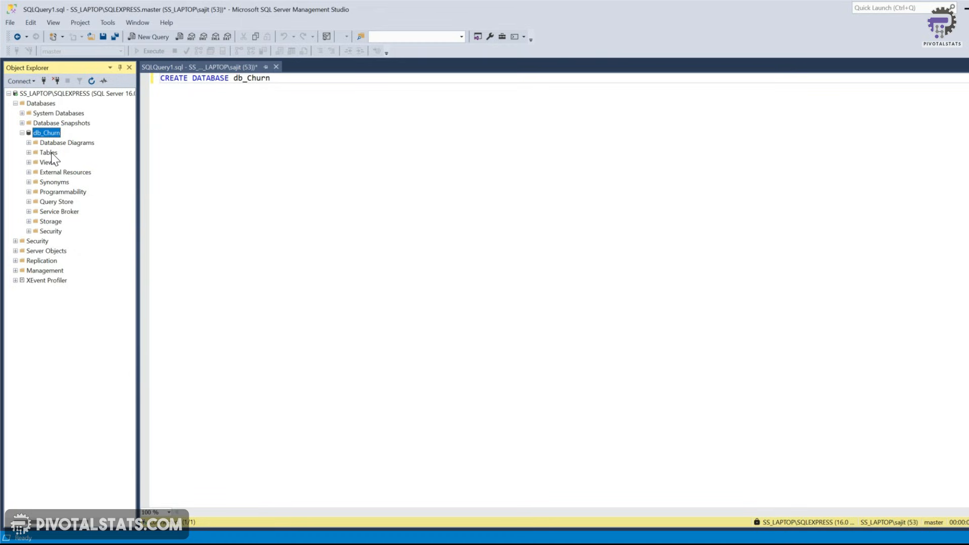
click(49, 153)
click(29, 153)
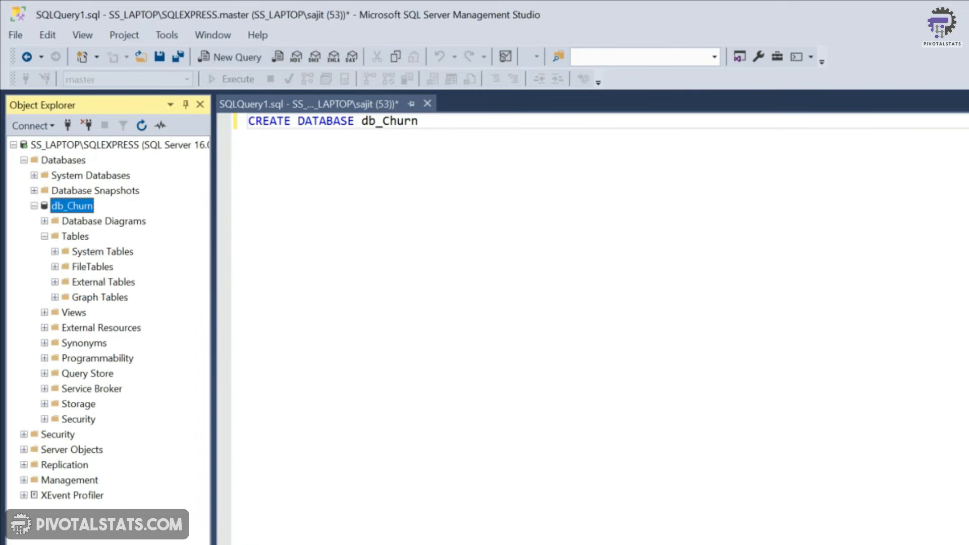
Start the Import Flat File wizard for db_Churn and move past the introduction
right_click(79, 207)
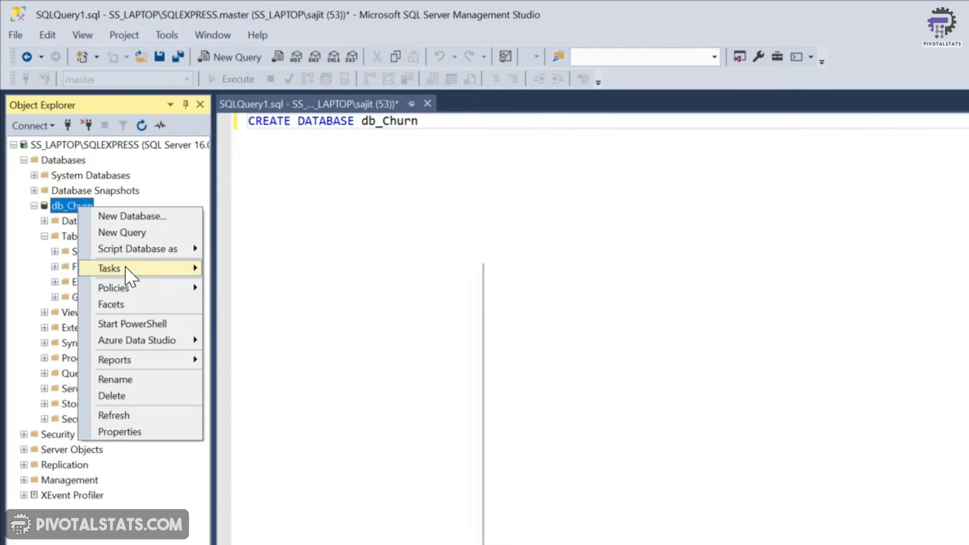
mouse_move(125, 267)
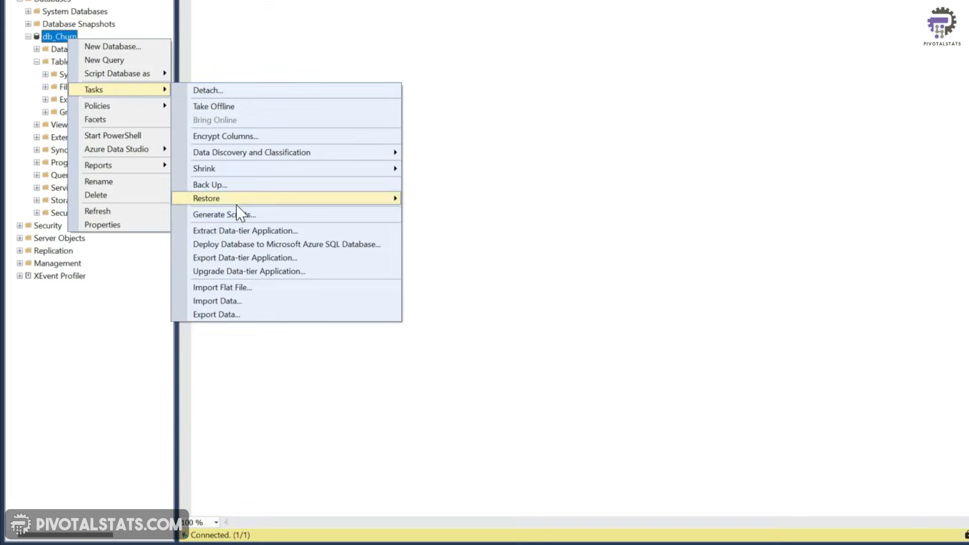
click(231, 288)
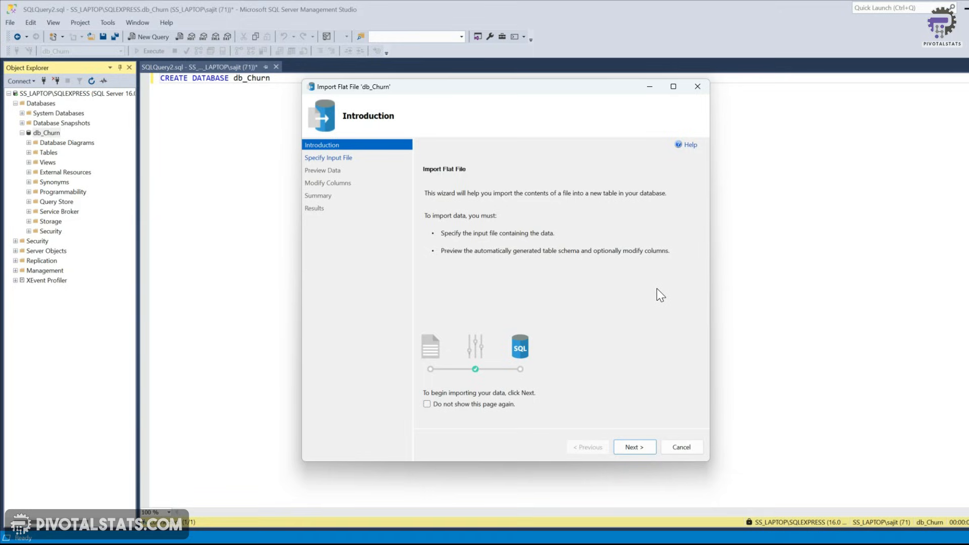
click(647, 449)
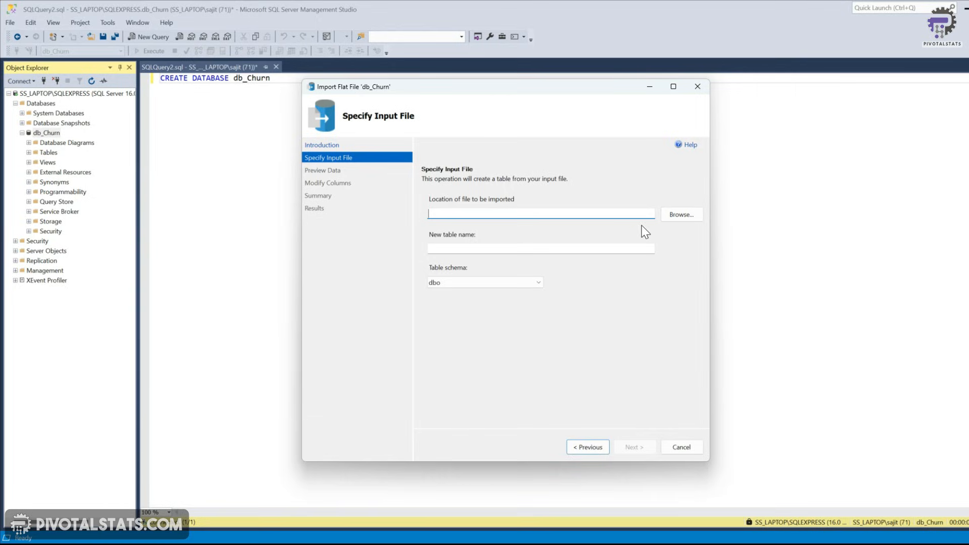
Choose the churn analysis data file to import, name the new table stg_Churn, and continue
click(678, 216)
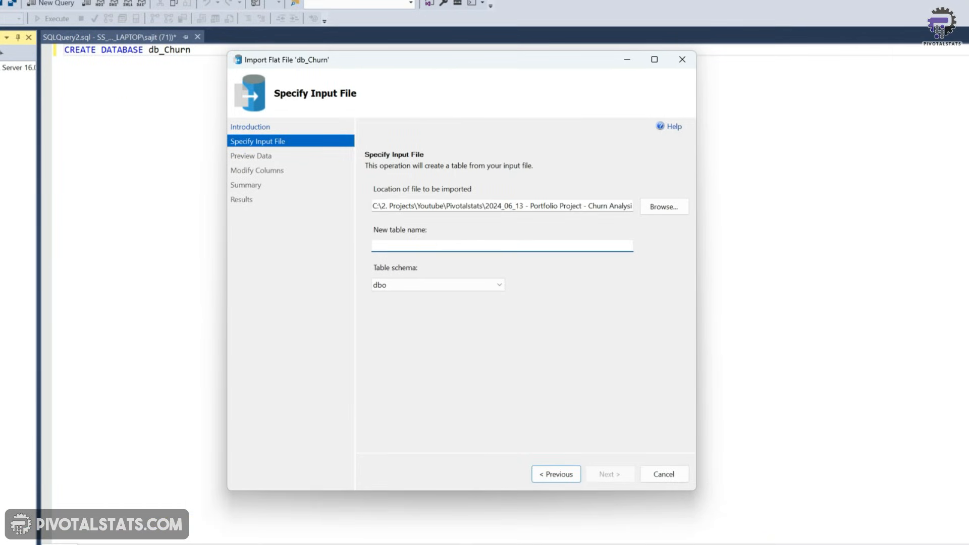
click(477, 245)
text(stg_Churn)
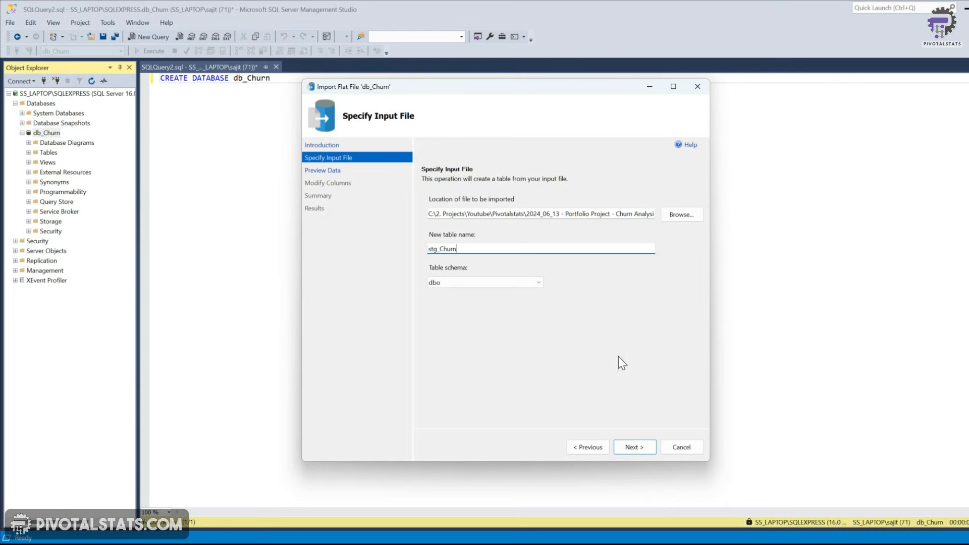
click(633, 447)
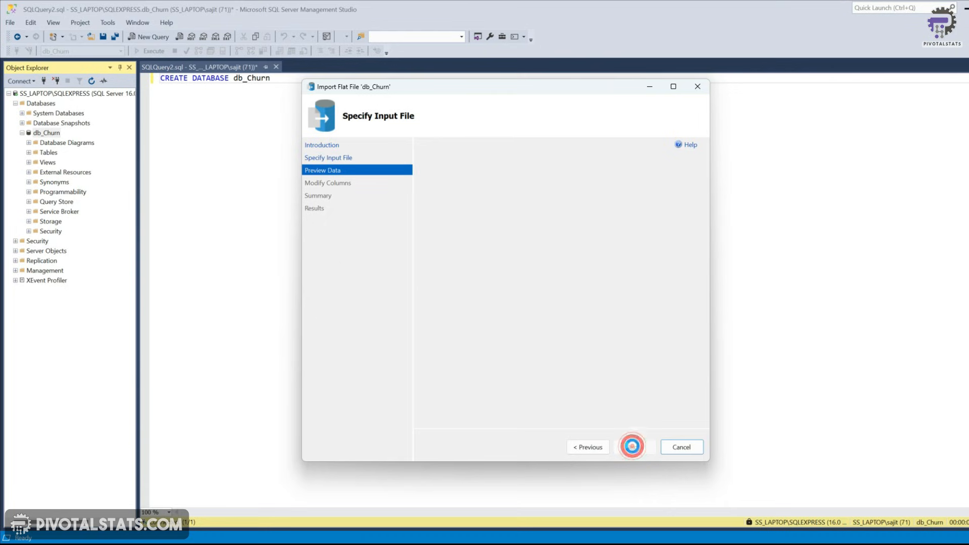
Scroll through the data preview and proceed to the column settings
drag(475, 388, 477, 389)
drag(550, 396, 702, 407)
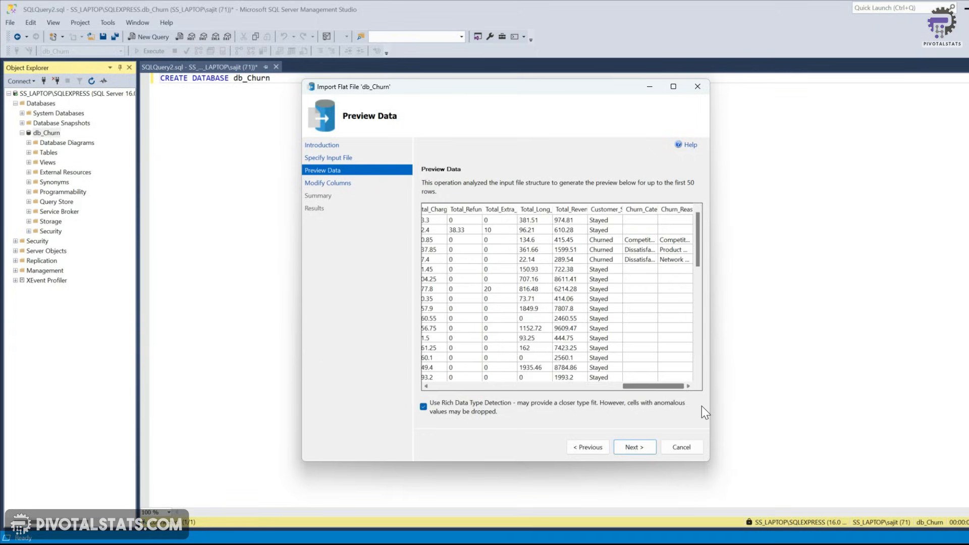
click(637, 447)
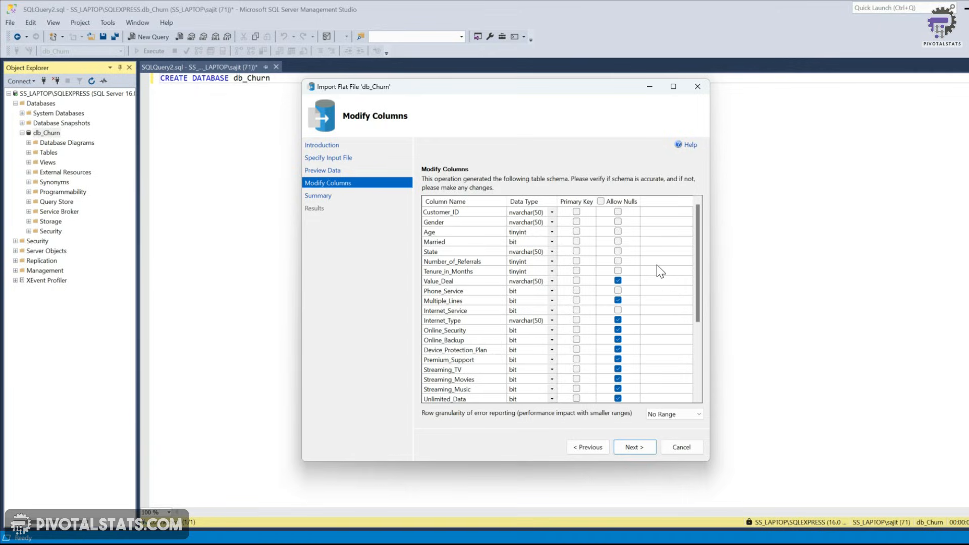
Allow nulls for all columns in the table schema
click(601, 201)
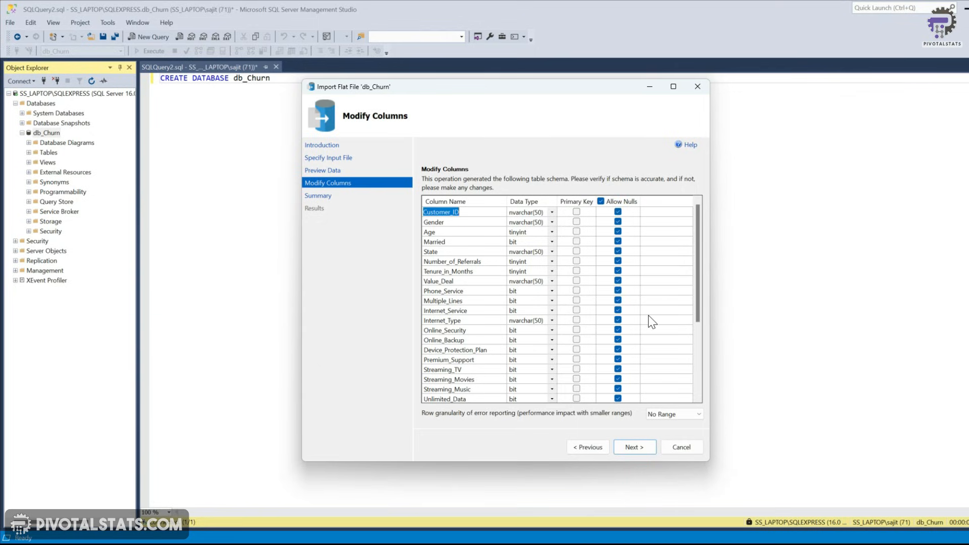
scroll(652, 308, down, 5)
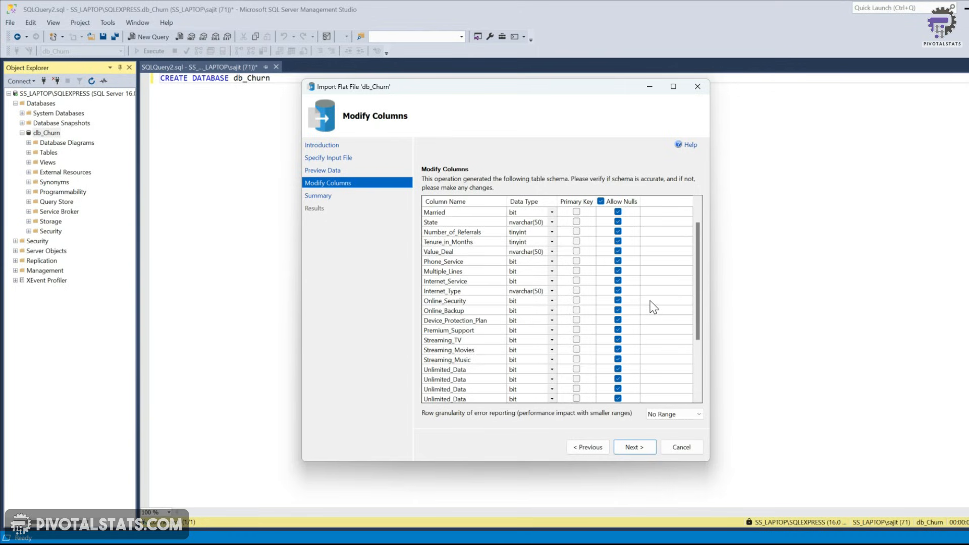
scroll(654, 307, up, 5)
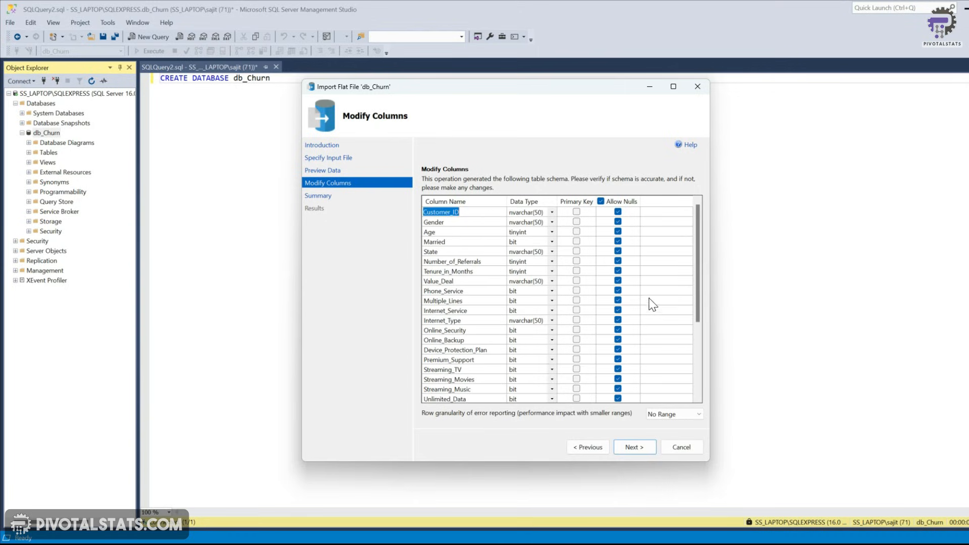
Make Customer_ID the primary key and disallow nulls for it
click(578, 212)
click(577, 213)
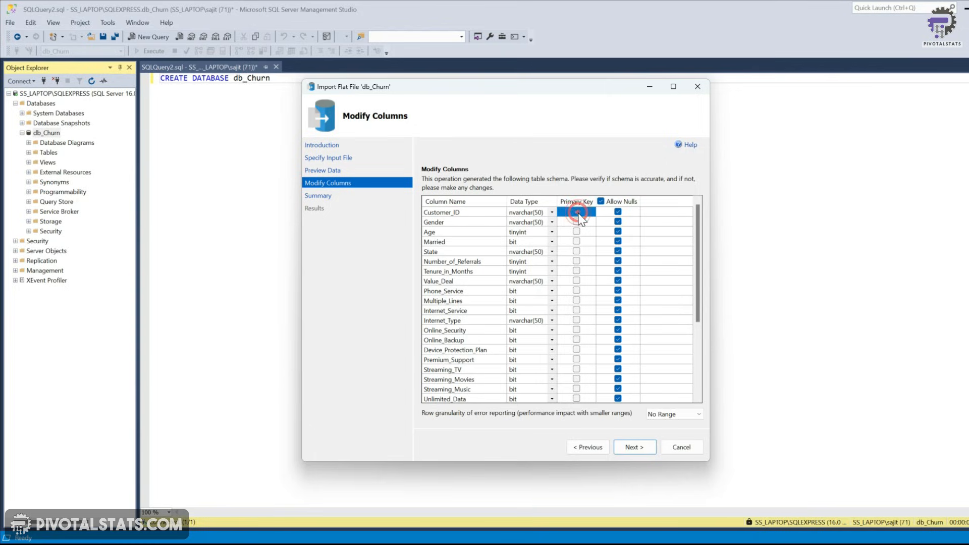
click(619, 211)
click(618, 214)
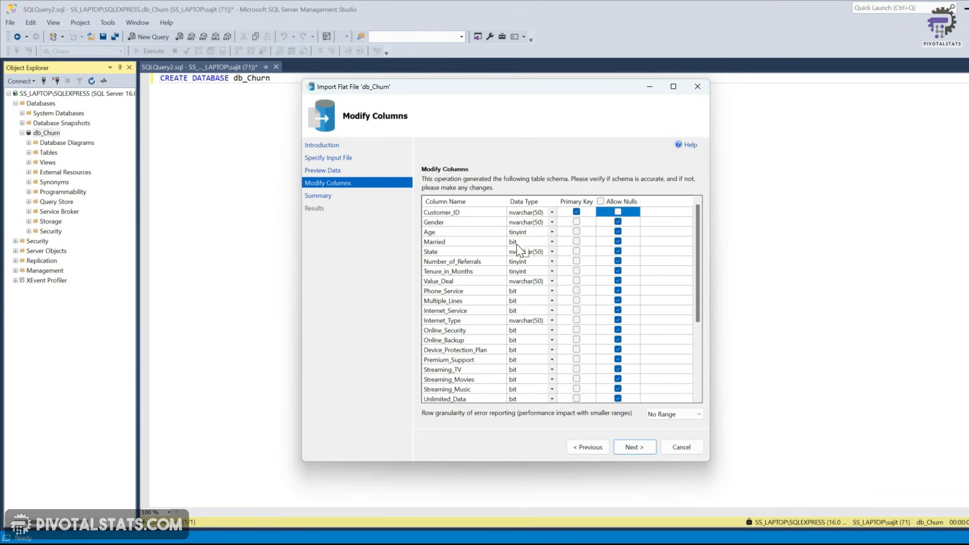
Change the data types of Married and Phone_Service to varchar(50)
click(553, 242)
click(552, 243)
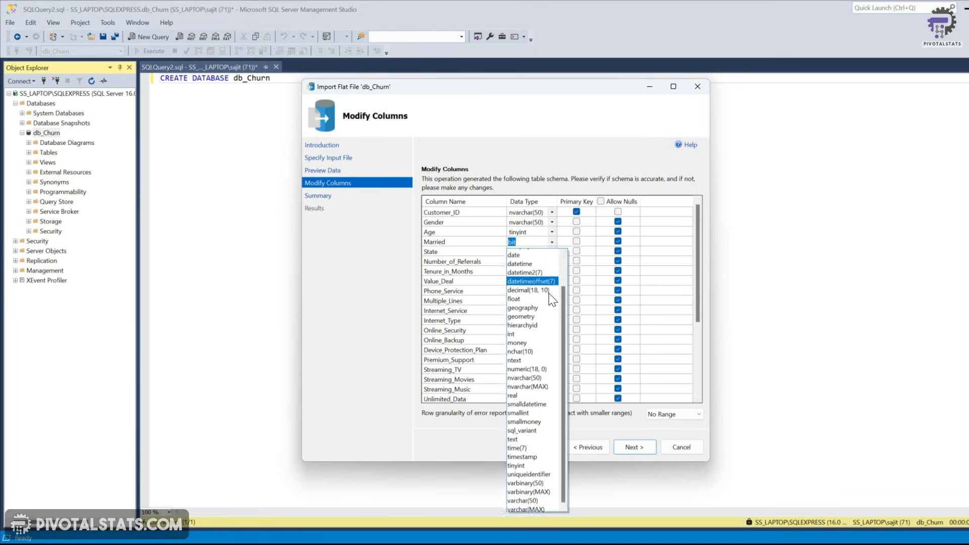
click(523, 501)
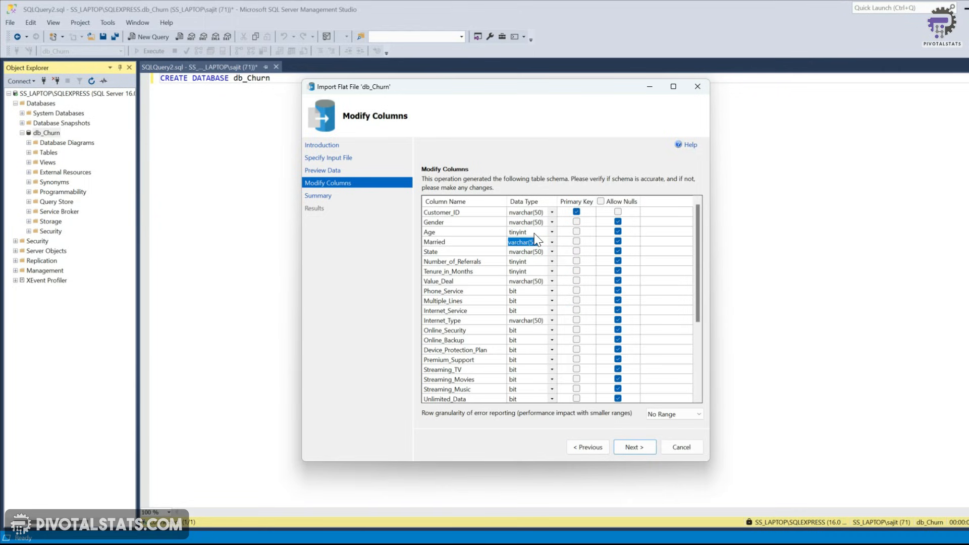
click(553, 291)
click(553, 292)
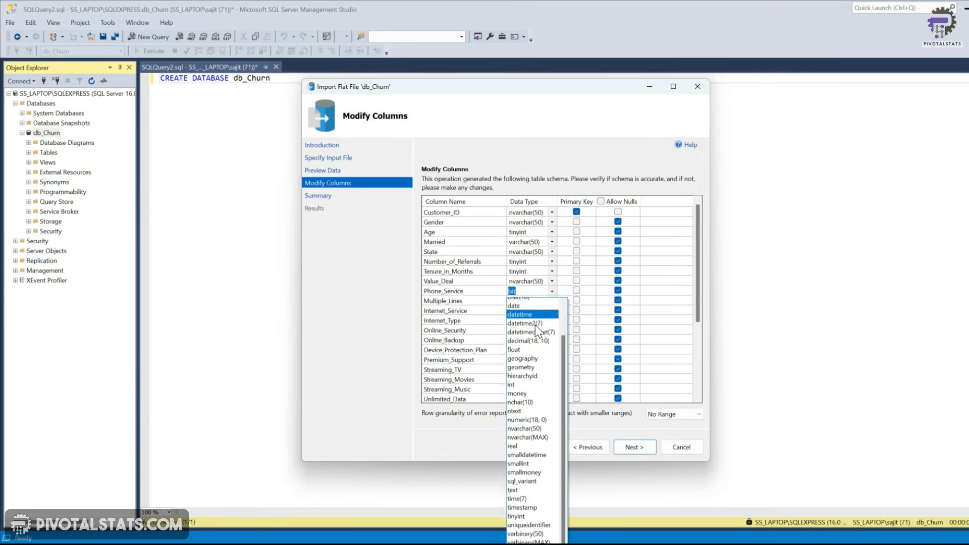
click(530, 544)
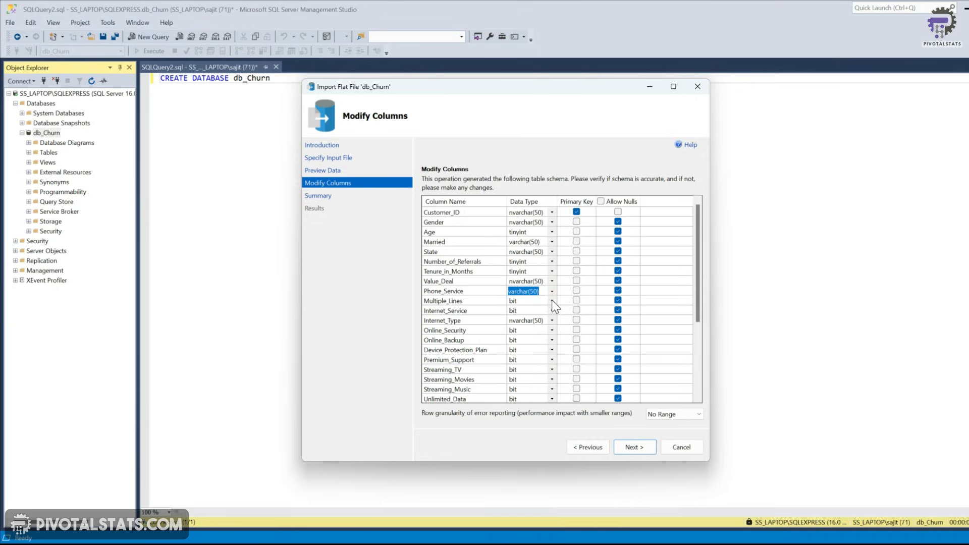
Change the remaining bit columns, from Multiple_Lines through Paperless_Billing, to varchar(50)
click(554, 302)
click(530, 544)
scroll(538, 283, down, 3)
click(552, 223)
click(533, 480)
click(552, 242)
click(534, 499)
click(553, 262)
click(552, 271)
click(552, 281)
click(552, 291)
click(552, 301)
click(554, 311)
scroll(534, 386, down, 2)
scroll(533, 303, up, 5)
scroll(530, 324, down, 3)
click(554, 301)
click(531, 540)
scroll(531, 328, up, 1)
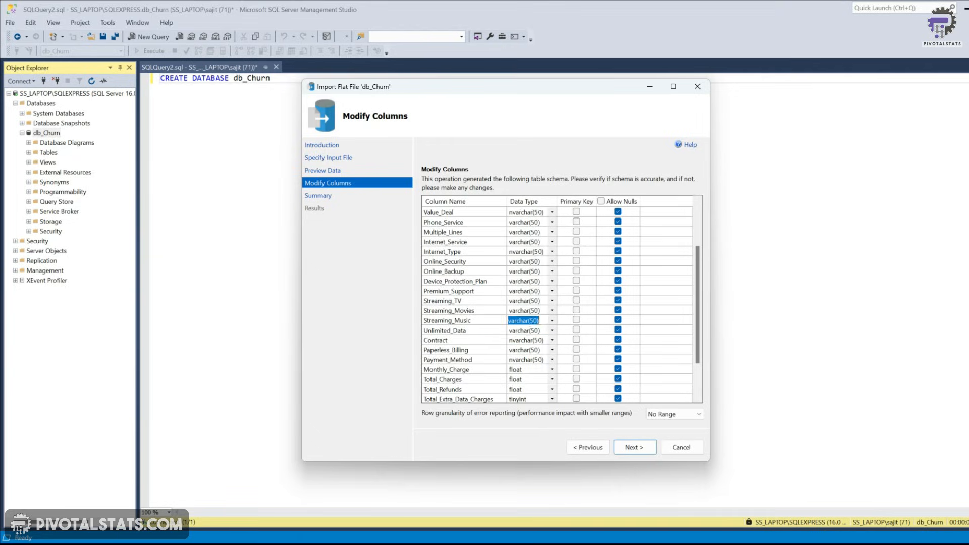
Finish the import and close the wizard
drag(700, 290, 702, 323)
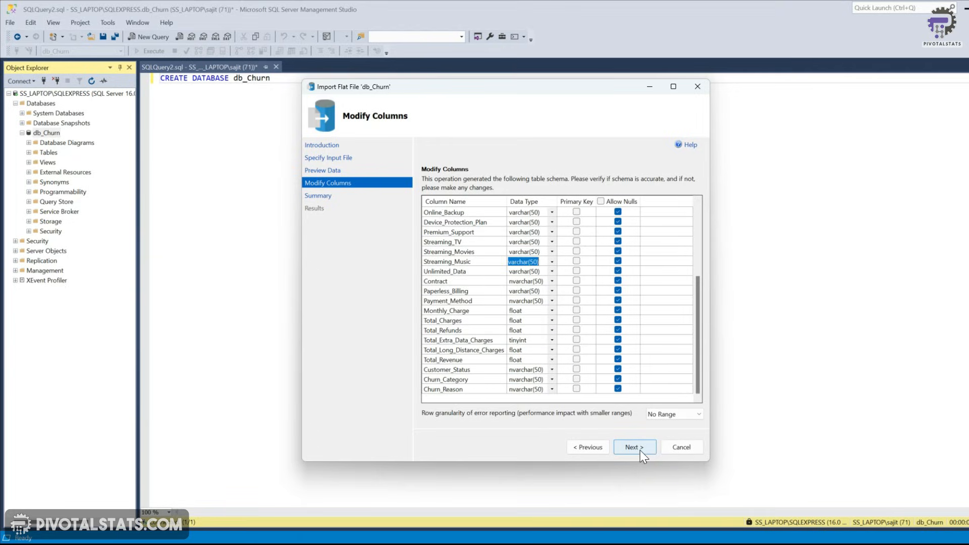
click(640, 450)
click(633, 449)
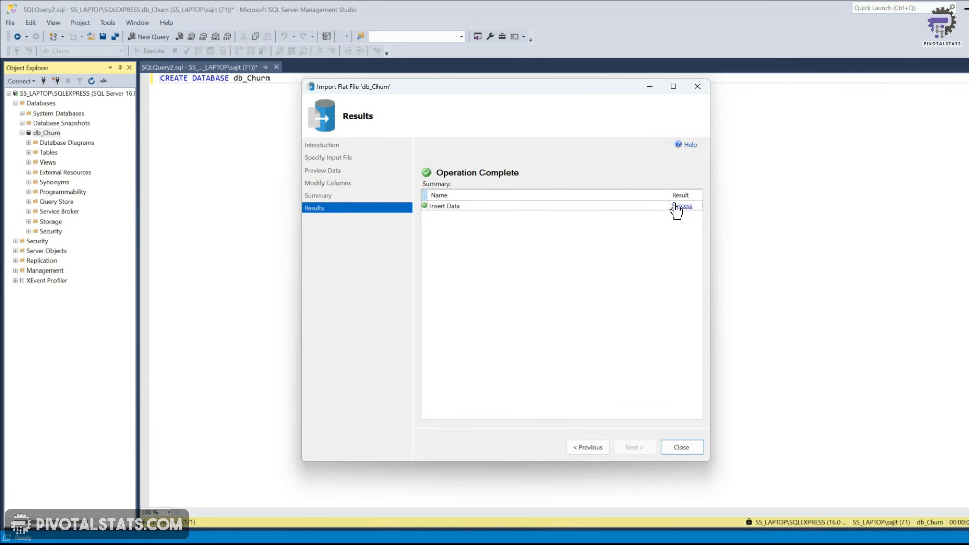
click(680, 448)
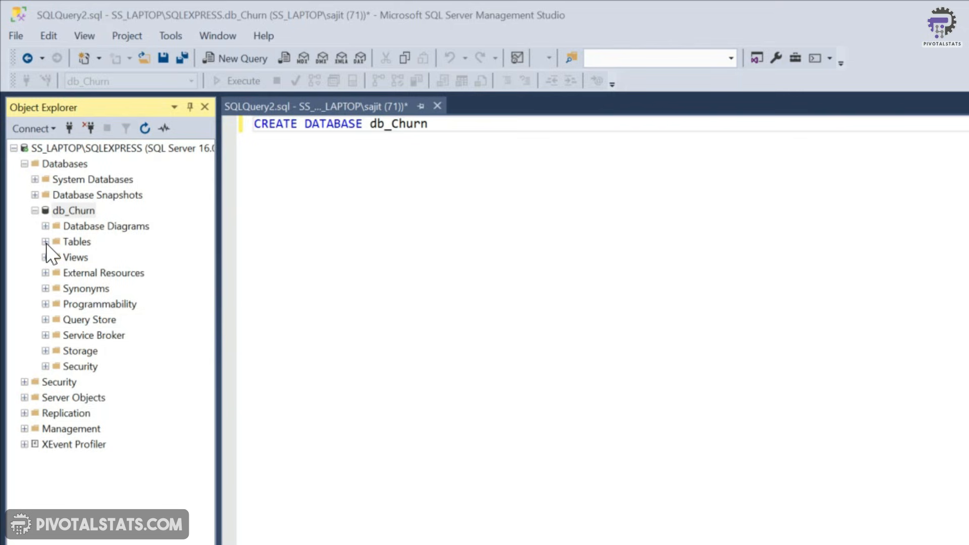
Refresh the db_Churn Tables folder and select the imported stg_Churn table
click(45, 241)
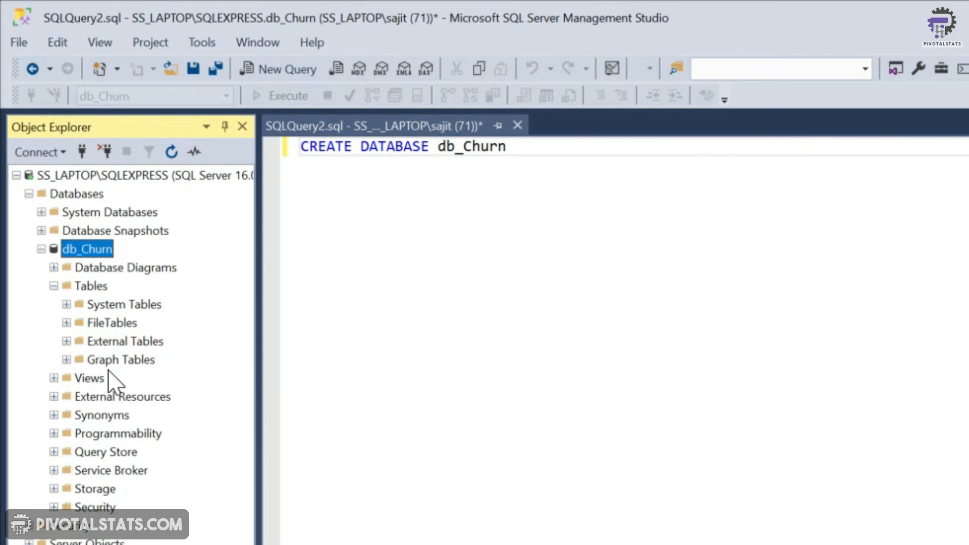
click(171, 152)
click(71, 203)
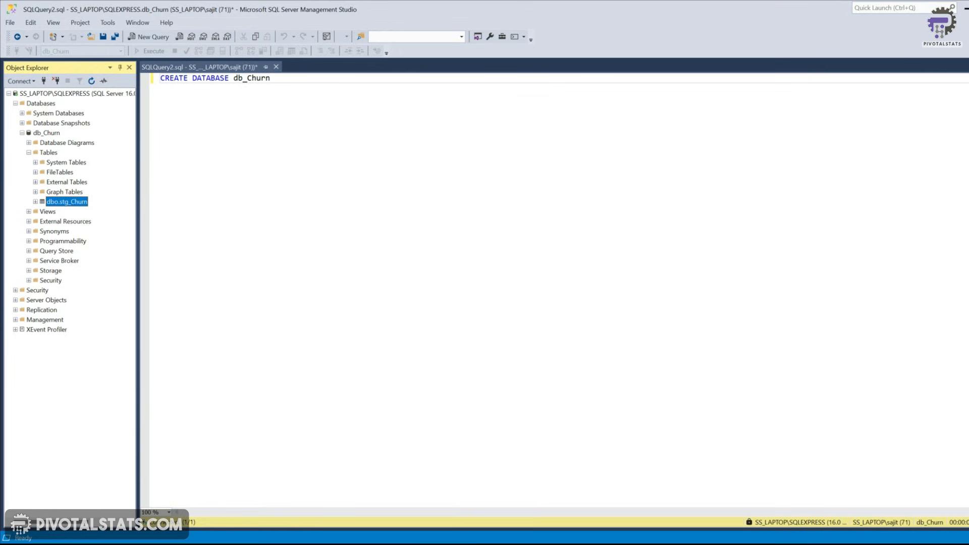
Replace the editor text with a query selecting all rows from stg_Churn and run it to view the imported data
click(273, 79)
key(shift+Home)
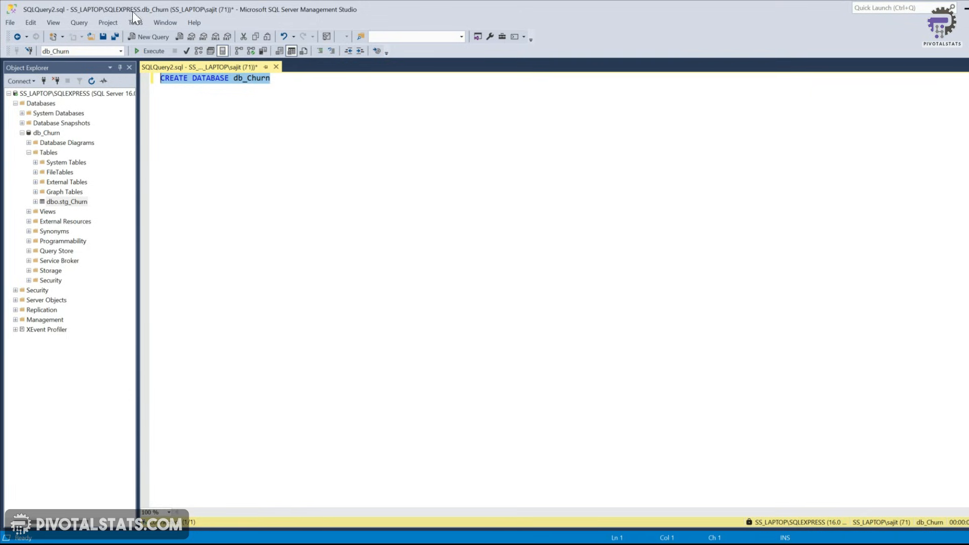
double_click(251, 78)
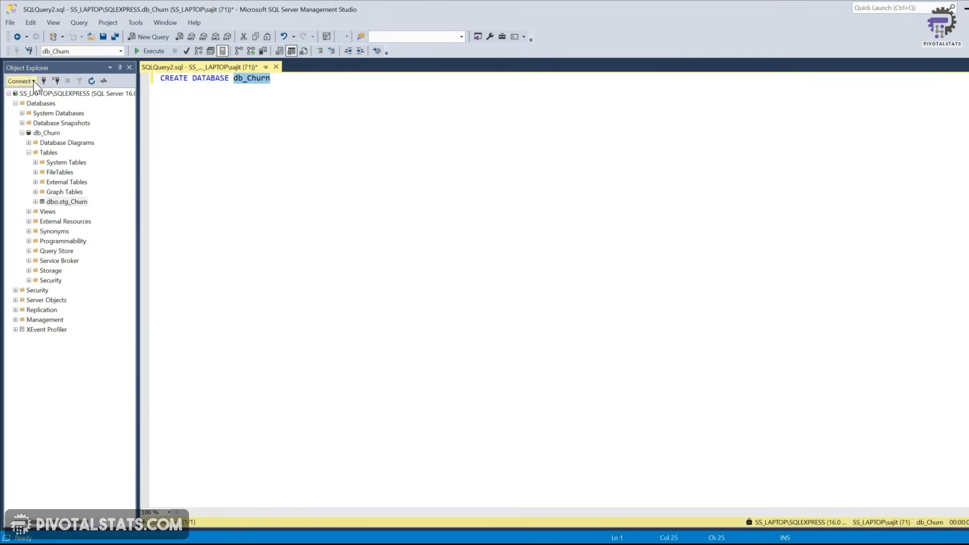
drag(273, 79, 162, 77)
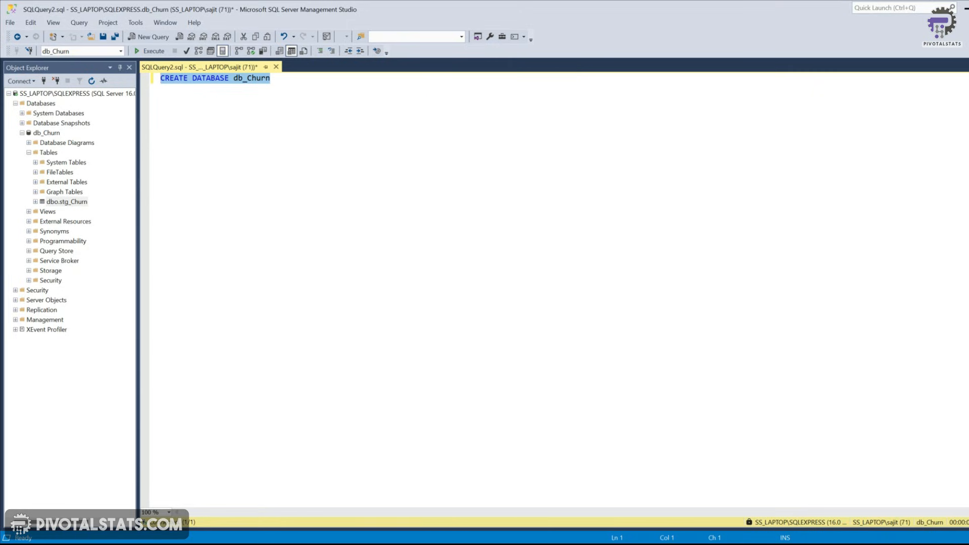
text(Select * from stg)
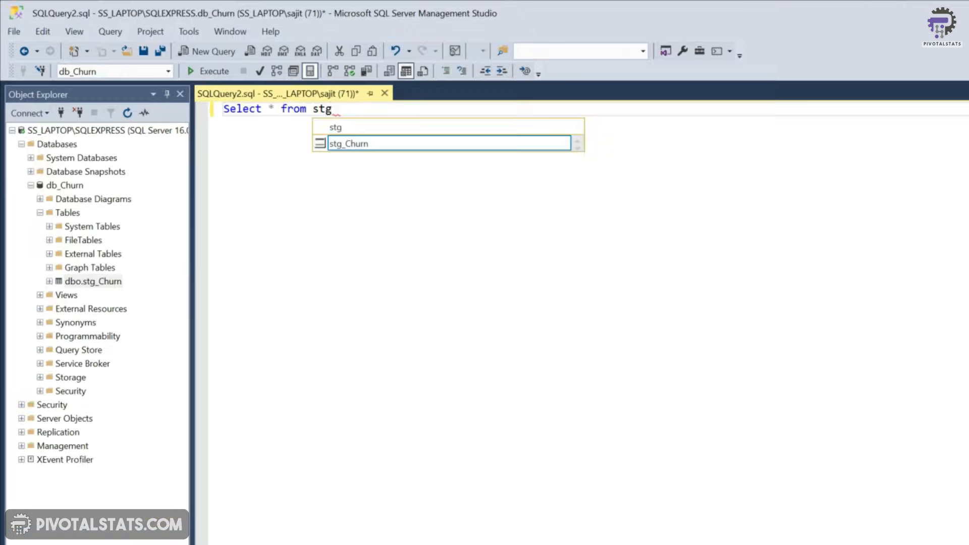
key(Tab)
key(F5)
drag(444, 513, 798, 522)
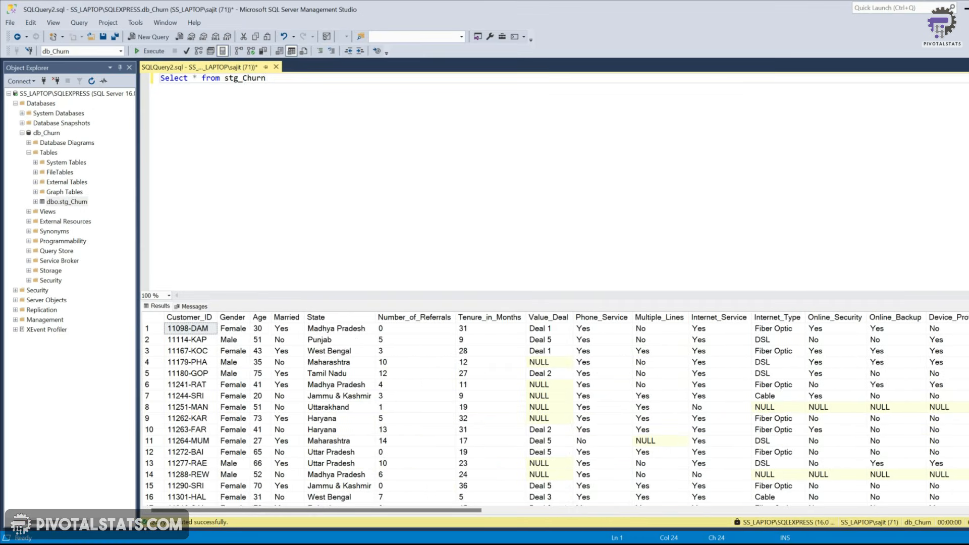
Open a new query window and start a query selecting Gender and Count(Gender) as TotalCount
click(151, 37)
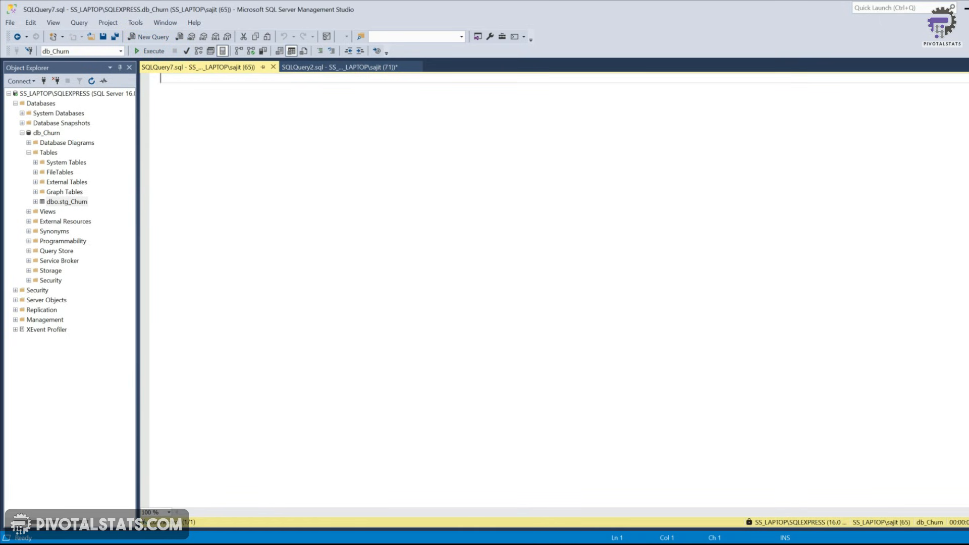
click(370, 66)
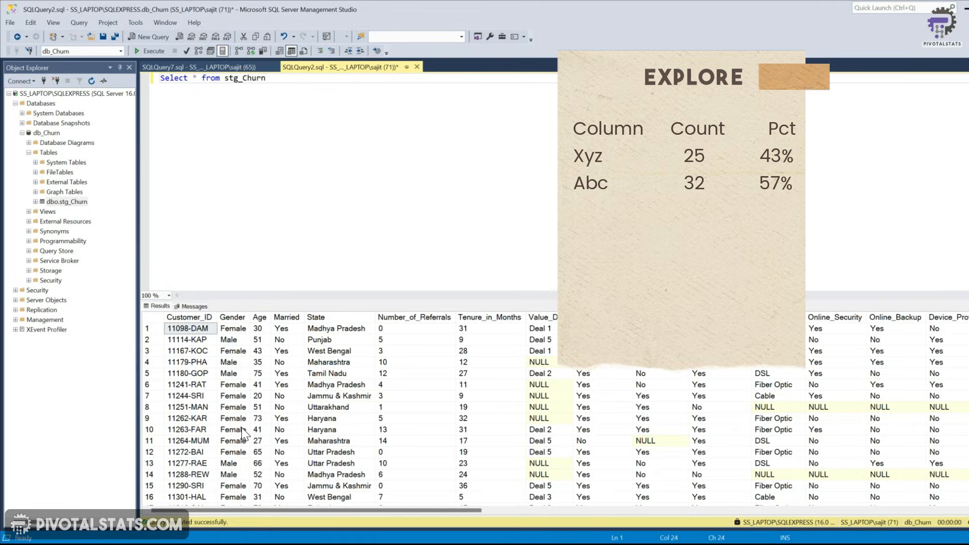
click(197, 68)
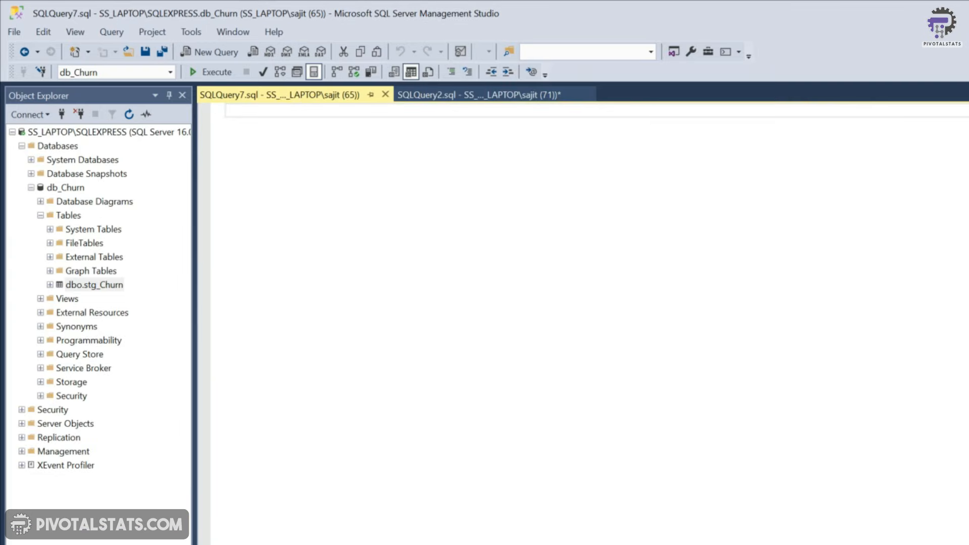
text(Select)
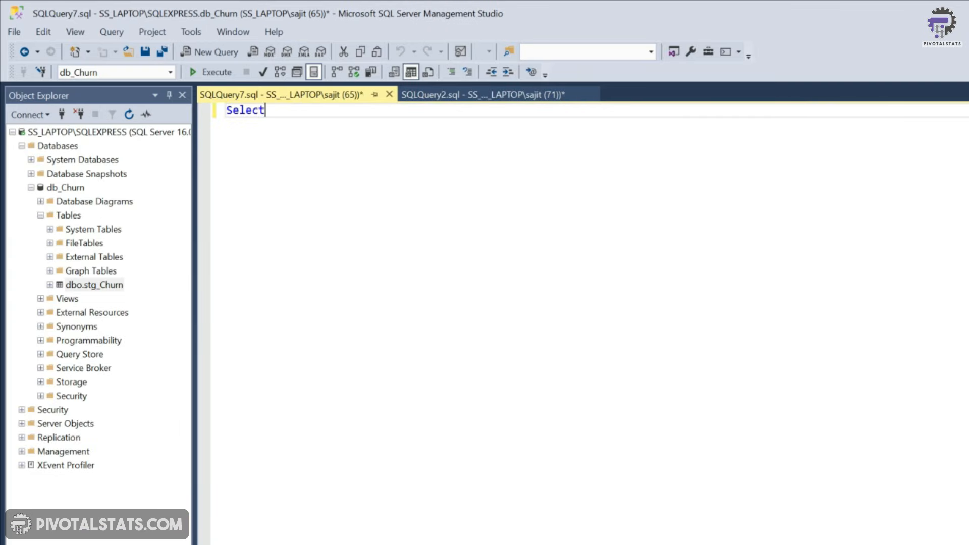
text( Gender)
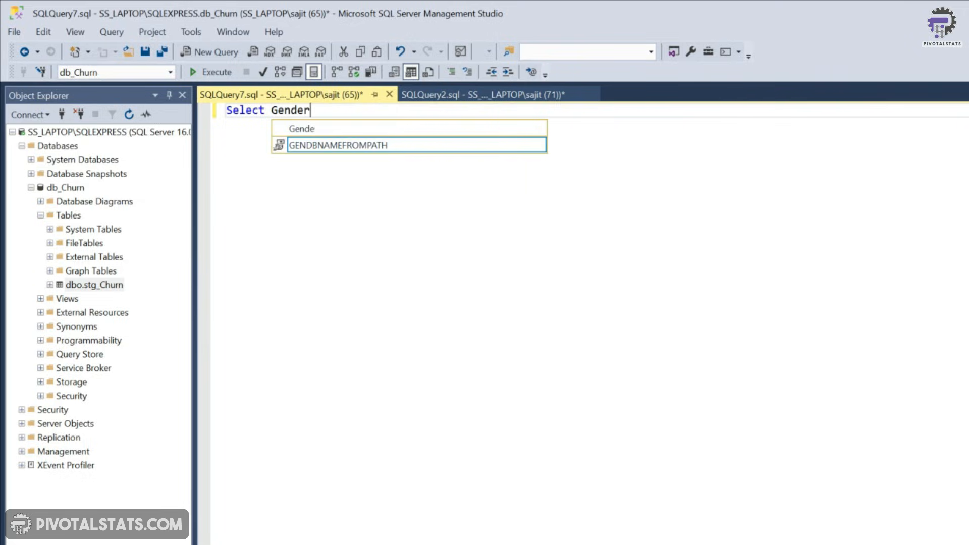
text(, Count)
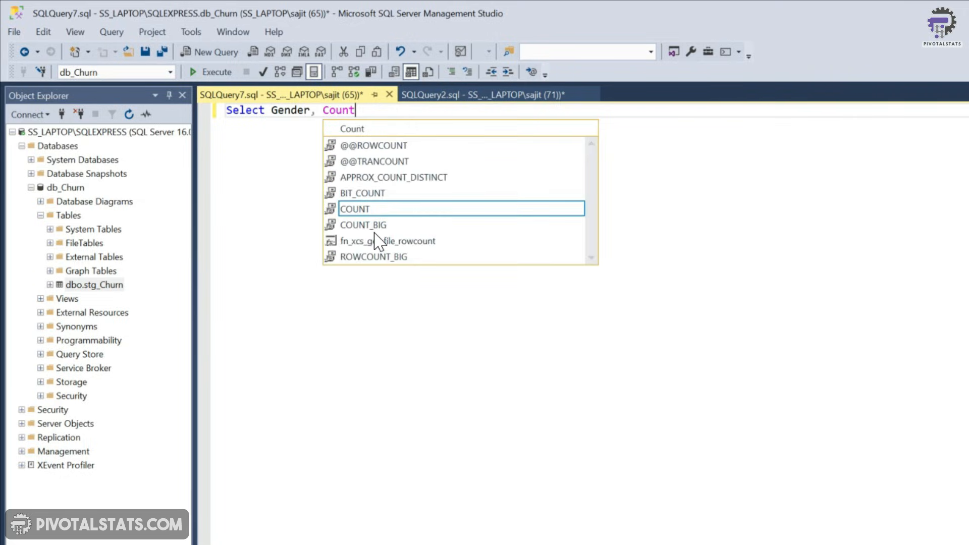
text((Gender))
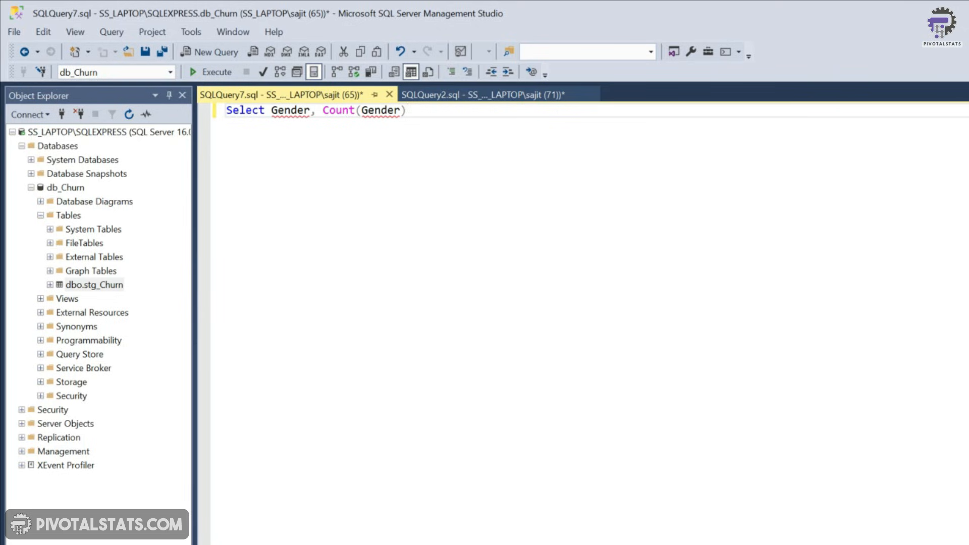
text(as TotalCount)
key(Return)
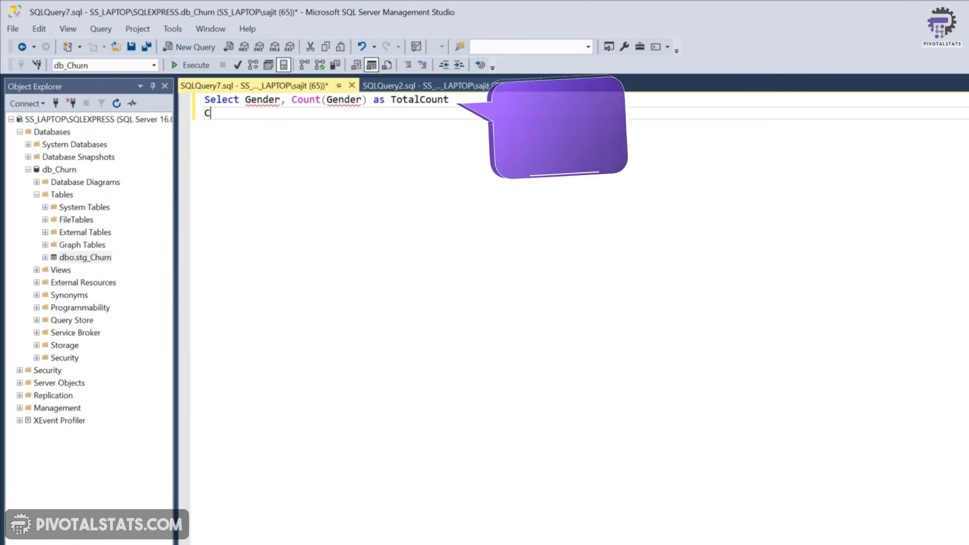
Add a Percentage column dividing Count(Gender) by the total row count, from stg_Churn, grouped by Gender
text(Count(Gender)
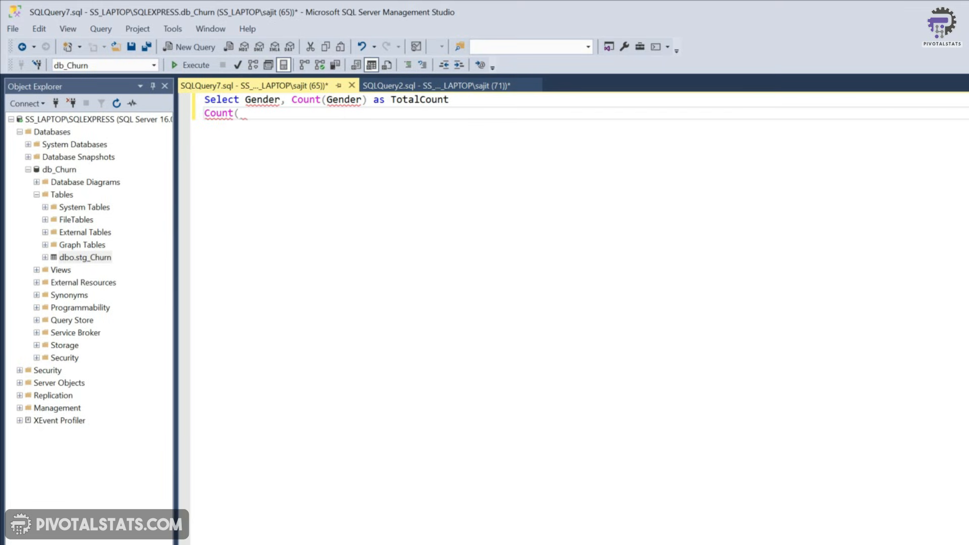
text() /)
text( ()
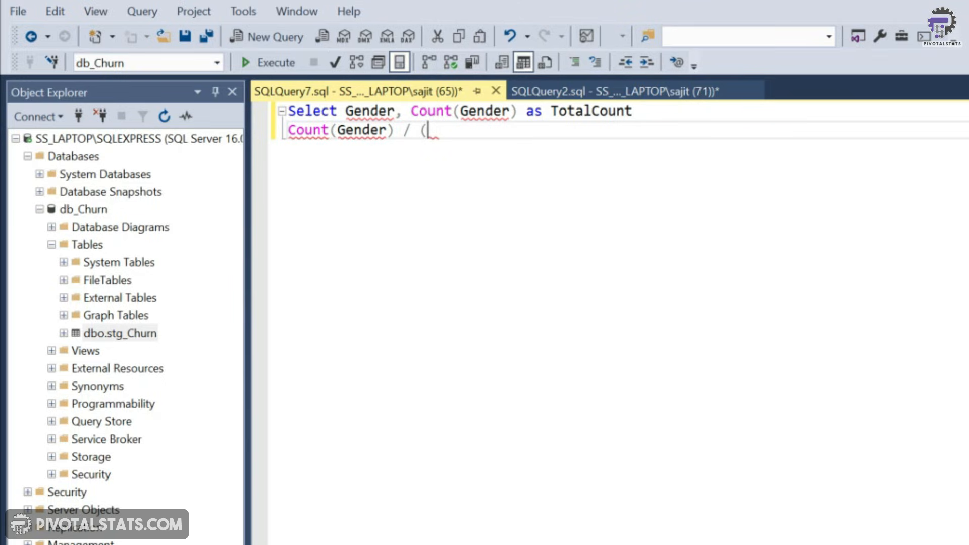
text(Select Count(*) from stg_Churn))
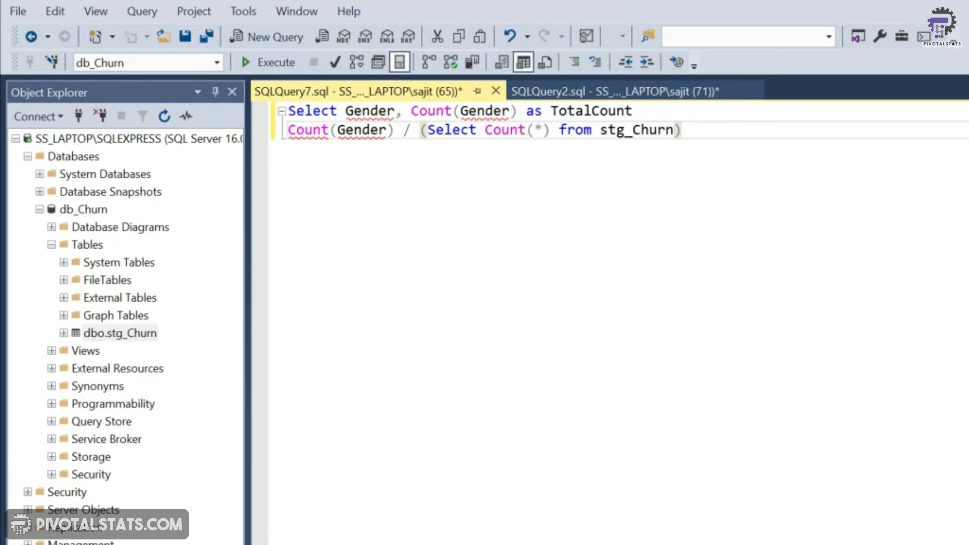
text(Perce)
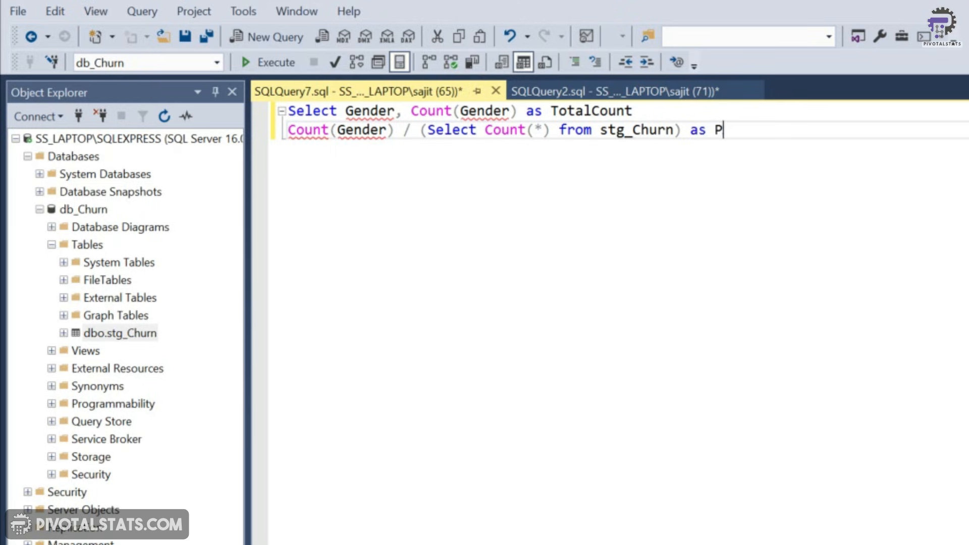
text(ntage)
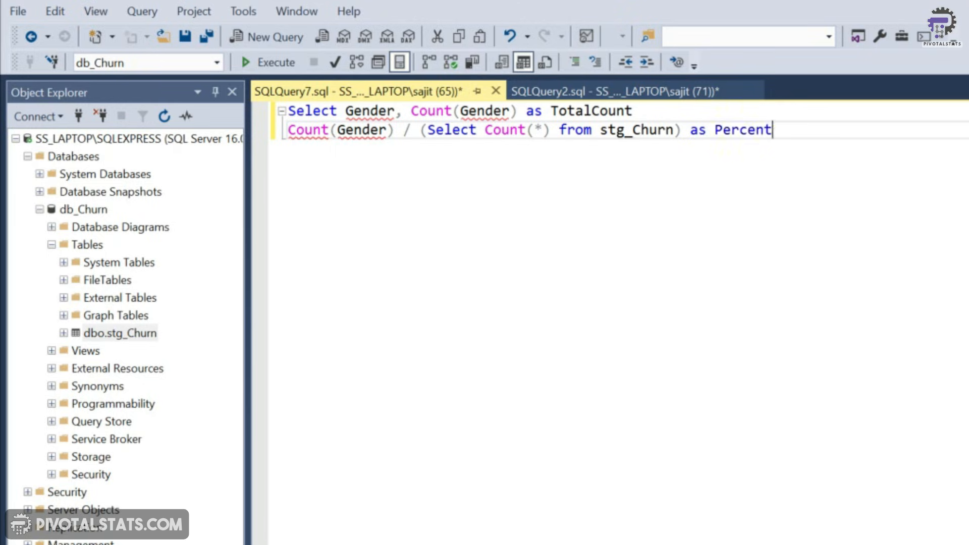
key(Return)
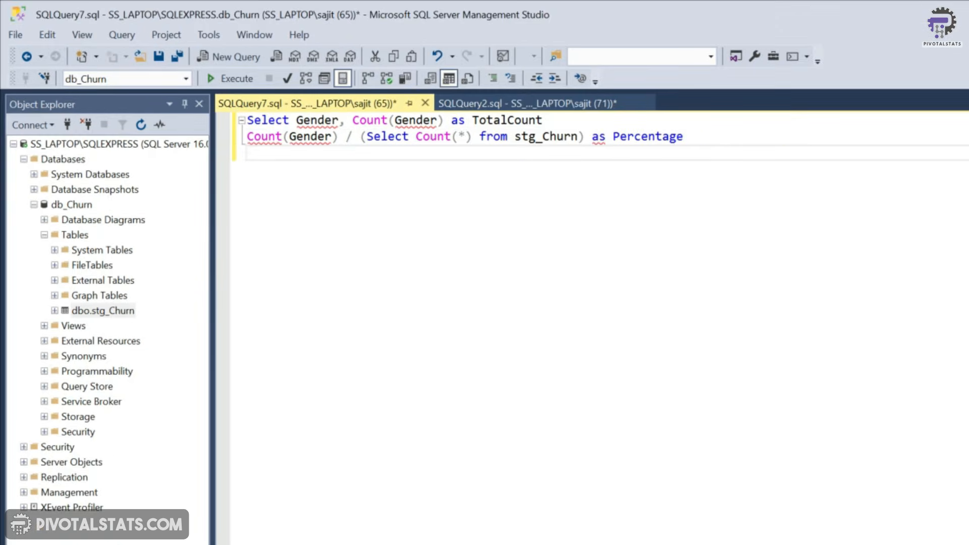
text(From stg_Churn)
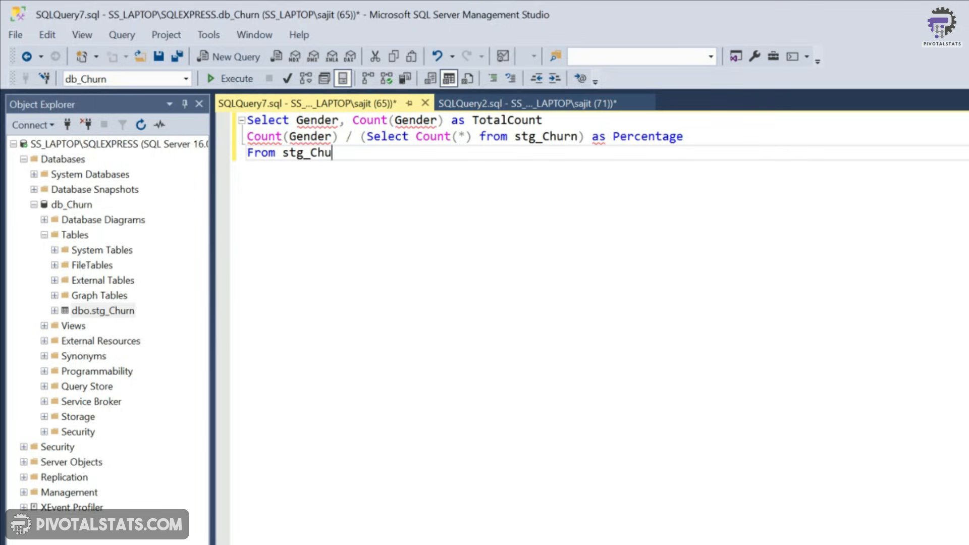
key(Return)
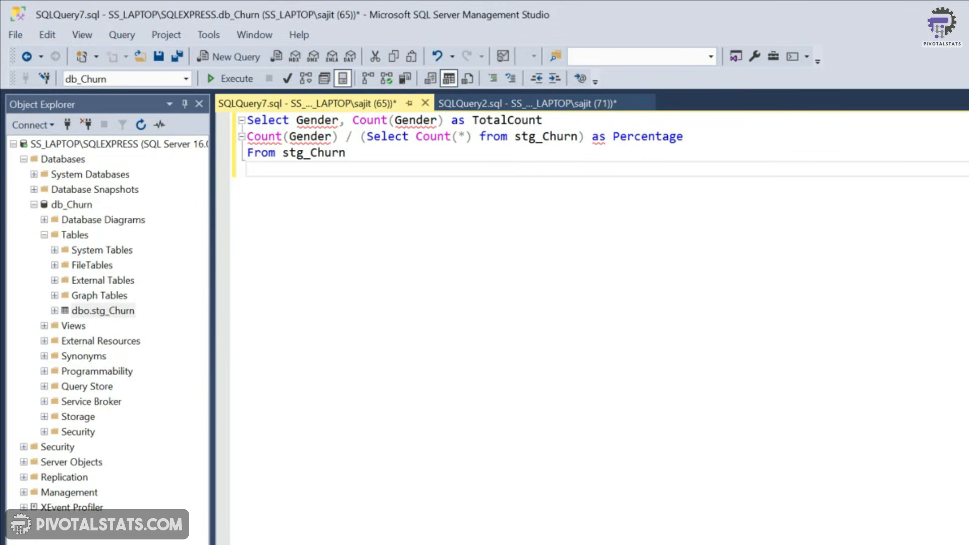
text(Group By Gender)
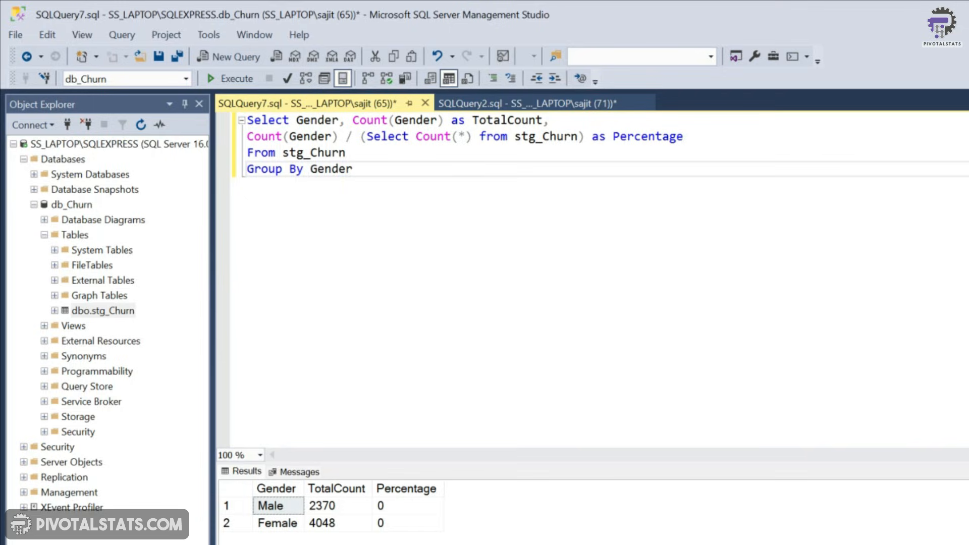
Multiply the Count(Gender) numerator by 1.0 in the Percentage expression
drag(310, 136, 336, 135)
double_click(333, 136)
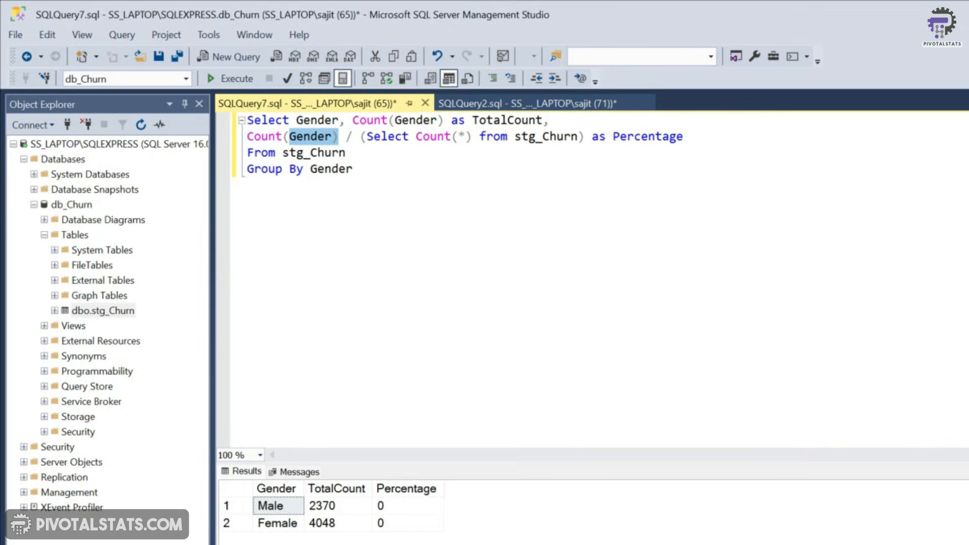
drag(402, 137, 577, 137)
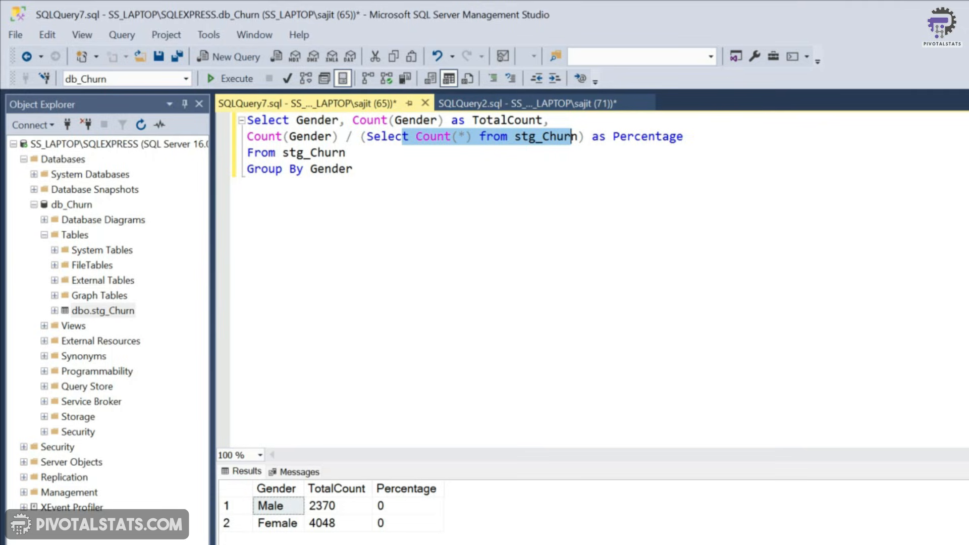
click(339, 137)
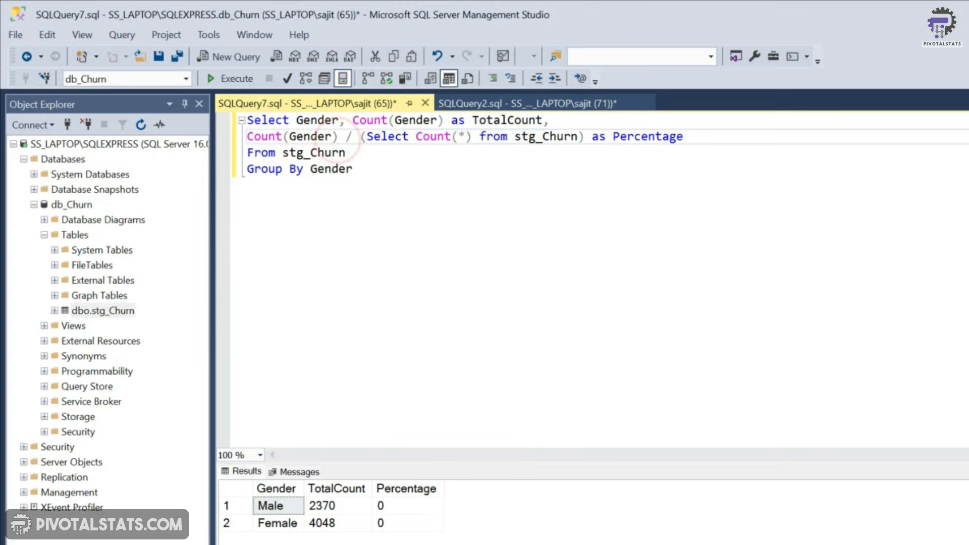
text(* 1.0)
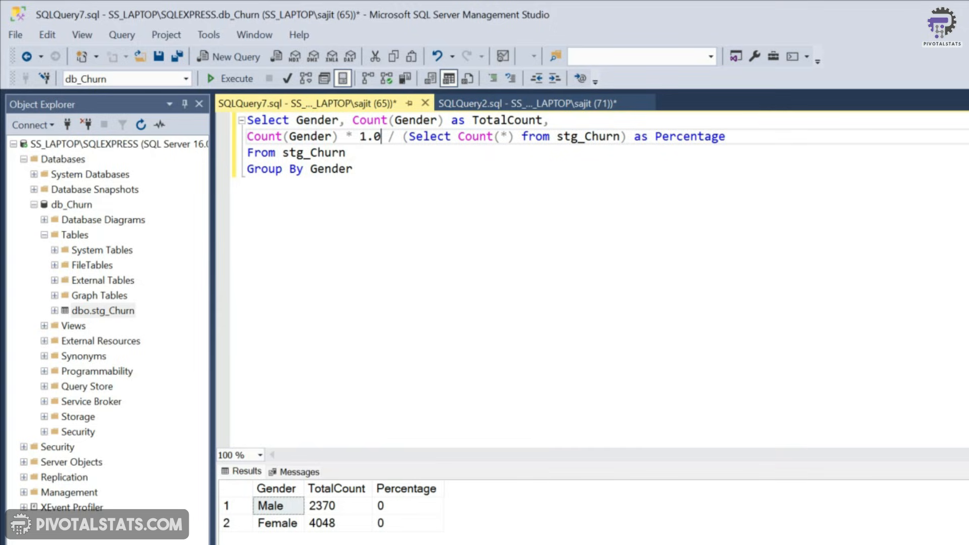
Run the gender count and percentage query
drag(254, 137, 381, 136)
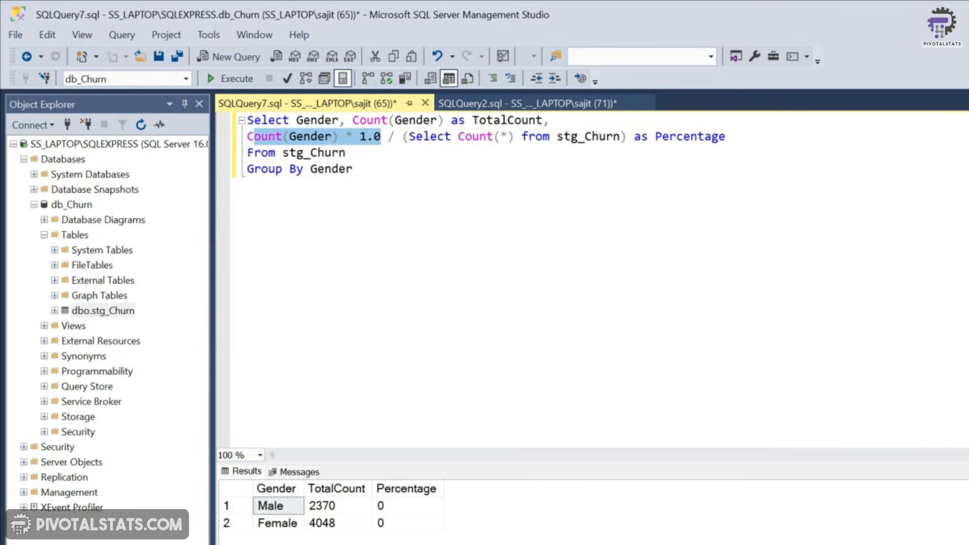
click(396, 137)
shift+click(626, 136)
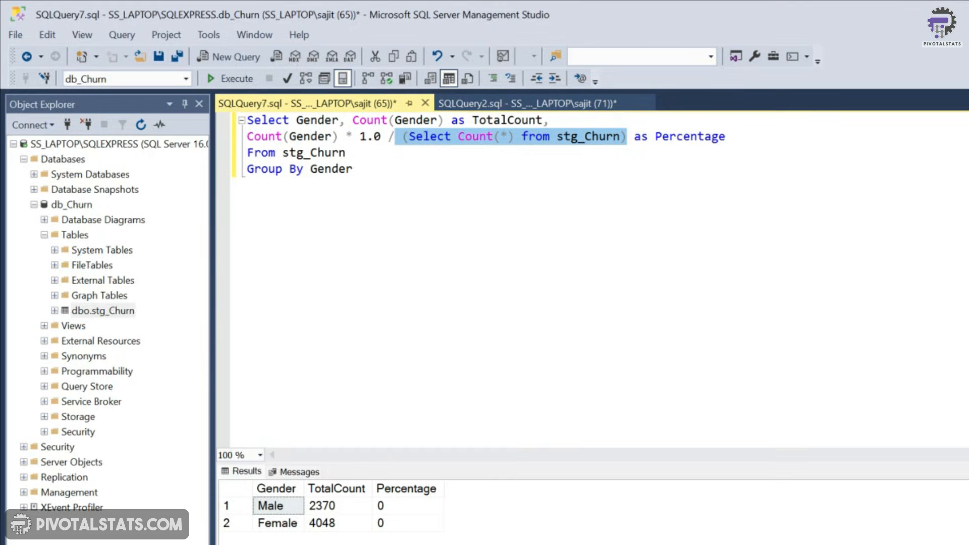
click(390, 185)
click(232, 79)
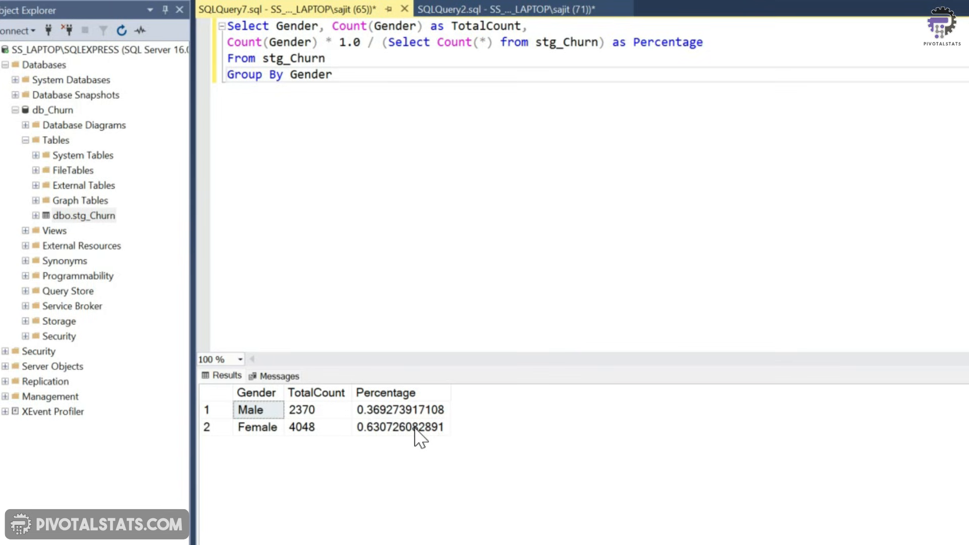
Change the multiplier to 100.0 and rerun the query
click(347, 43)
text(00)
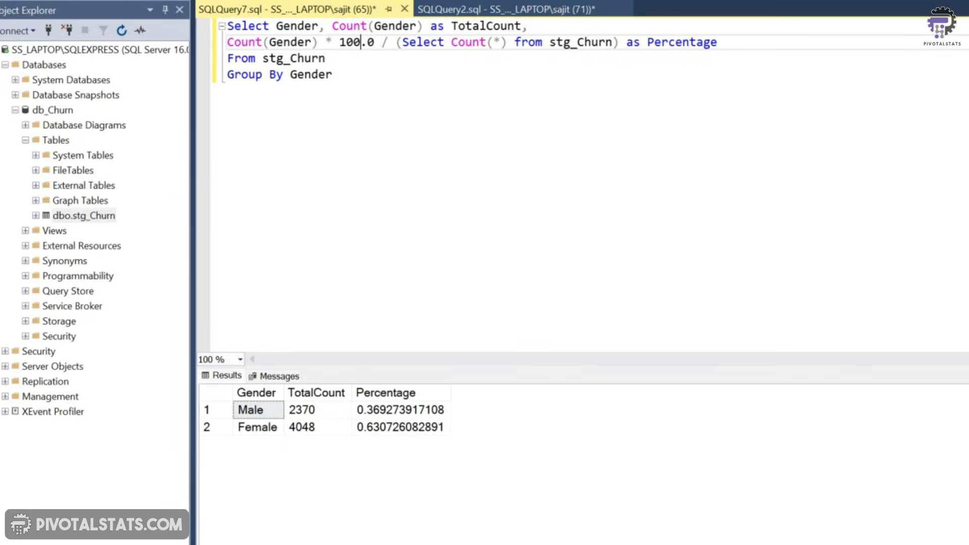
key(F5)
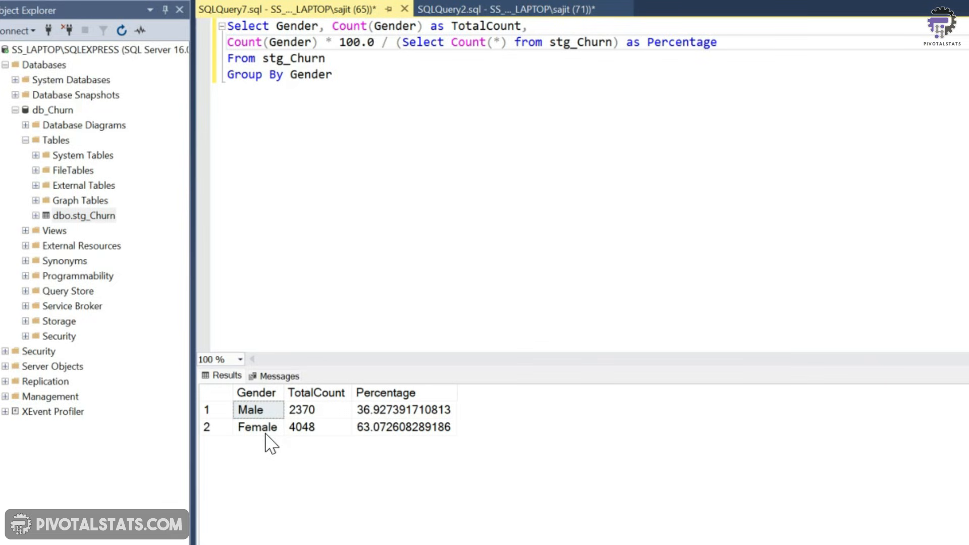
Paste a Contract count and percentage query from Stg_Churn grouped by Contract below, then run it
click(377, 85)
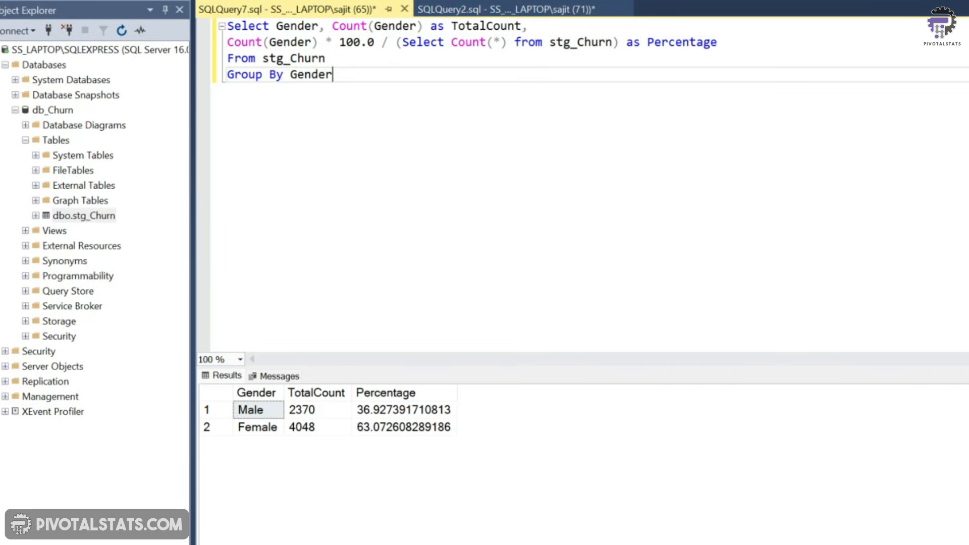
click(334, 149)
key(Return)
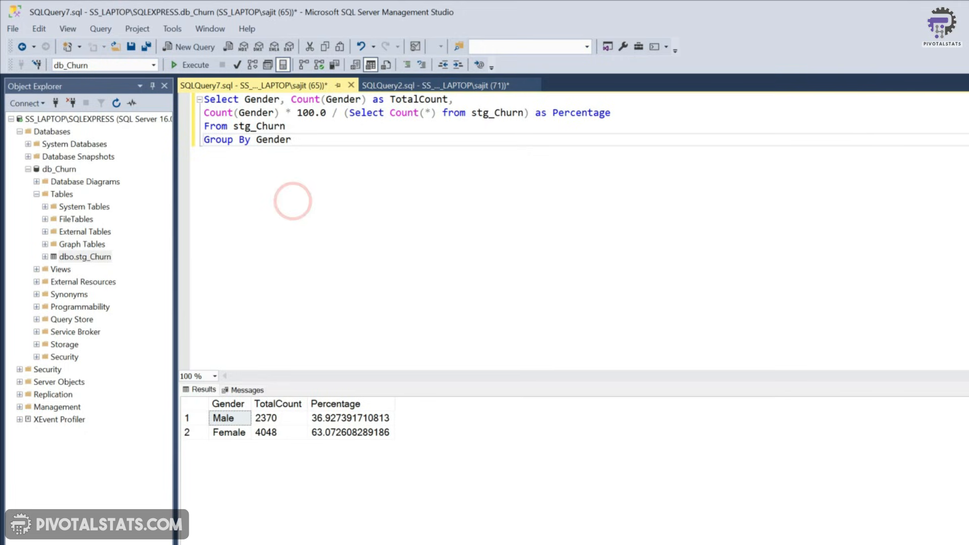
key(Return)
key(Return)
text(SELECT Contract, Count(Contract) as TotalCount, Count(Contract) * 1.0 / (Select Count(*) from Stg_Churn)  as Percentage from Stg_Churn Group by Contract)
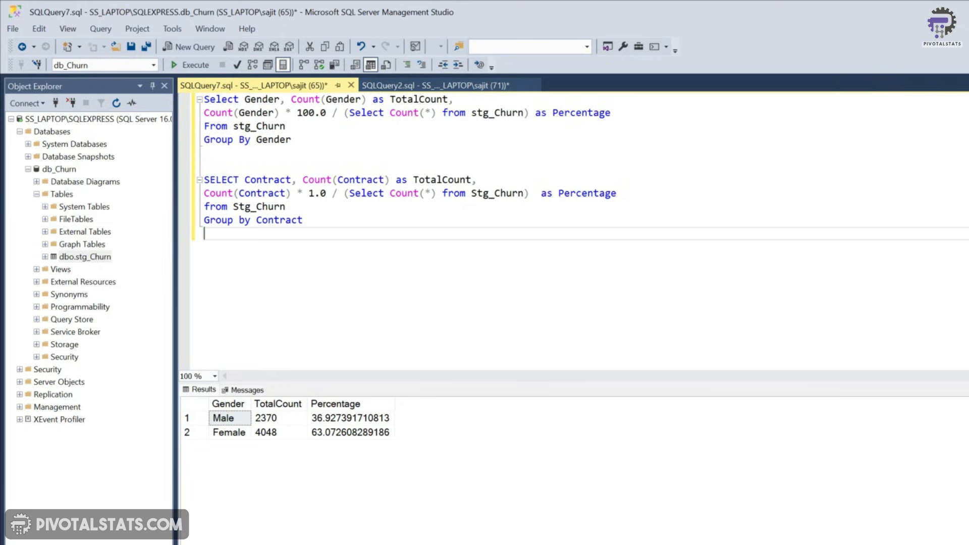
drag(310, 221, 202, 180)
click(190, 65)
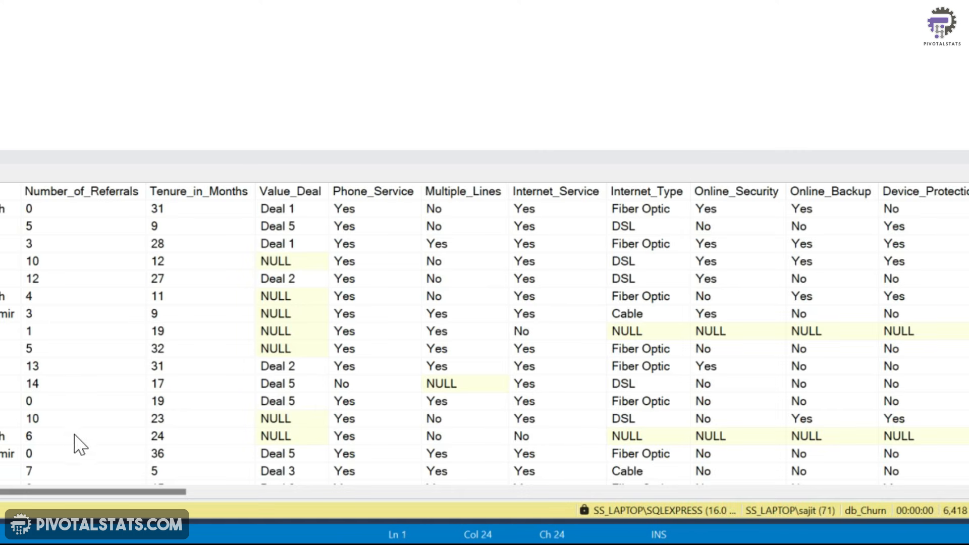
Scroll through the stg_Churn results to examine the remaining columns, then return to the analysis query
drag(81, 492, 541, 492)
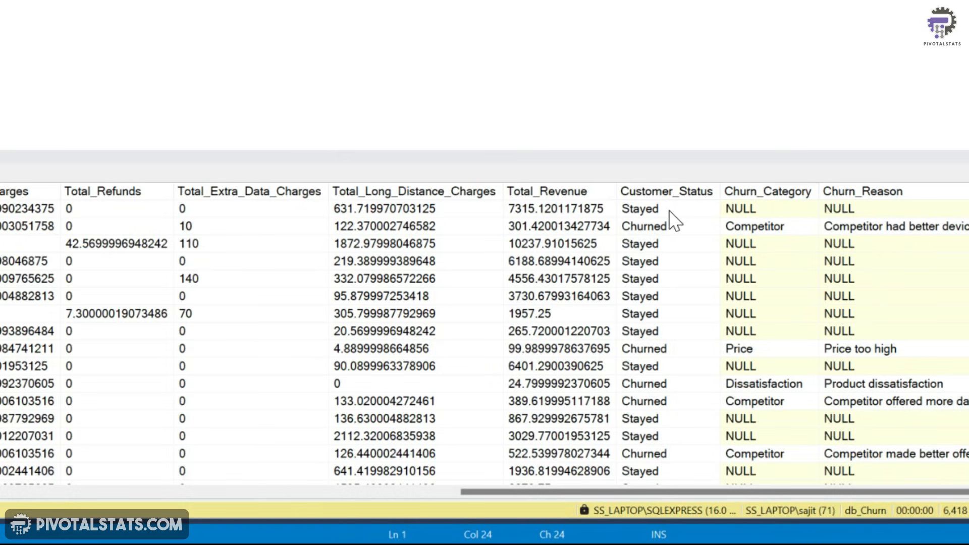
scroll(683, 341, down, 4)
scroll(683, 342, down, 3)
scroll(683, 341, up, 7)
click(190, 73)
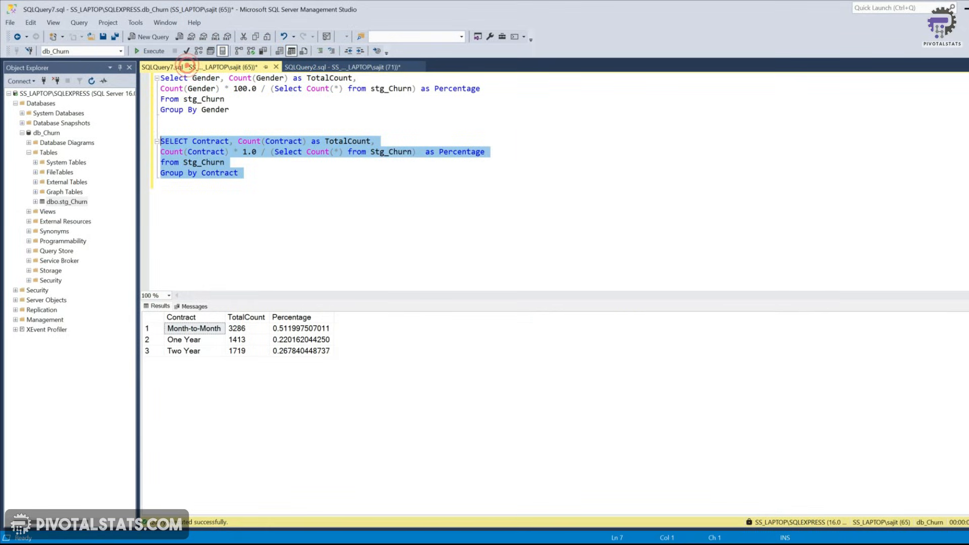
Paste a State count and percentage query from Stg_Churn grouped by State, add Order by Percentage desc, and run it
click(275, 207)
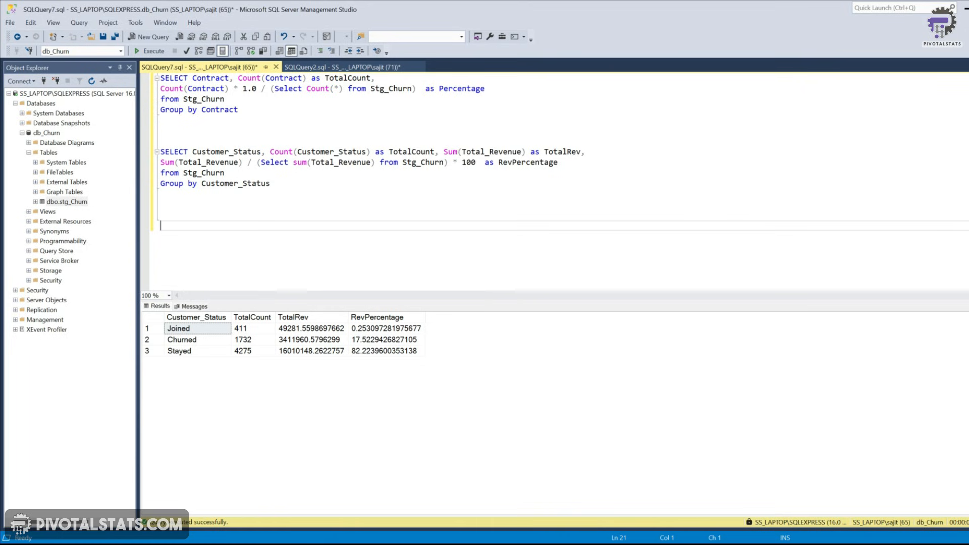
text(SELECT State, Count(State) as TotalCount, Count(State) * 1.0 / (Select Count(*) from Stg_Churn)  as Percentage from Stg_Churn Group by State)
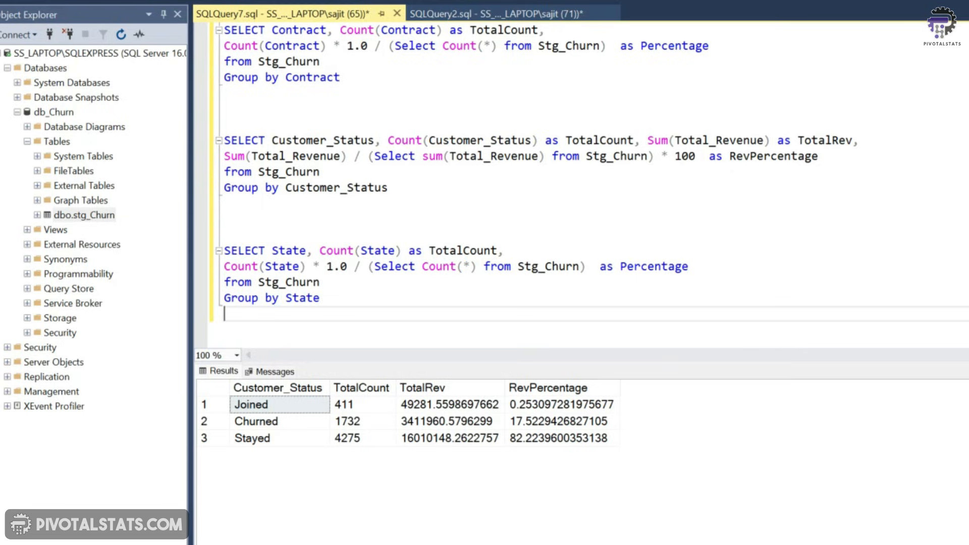
text(Order by Perce)
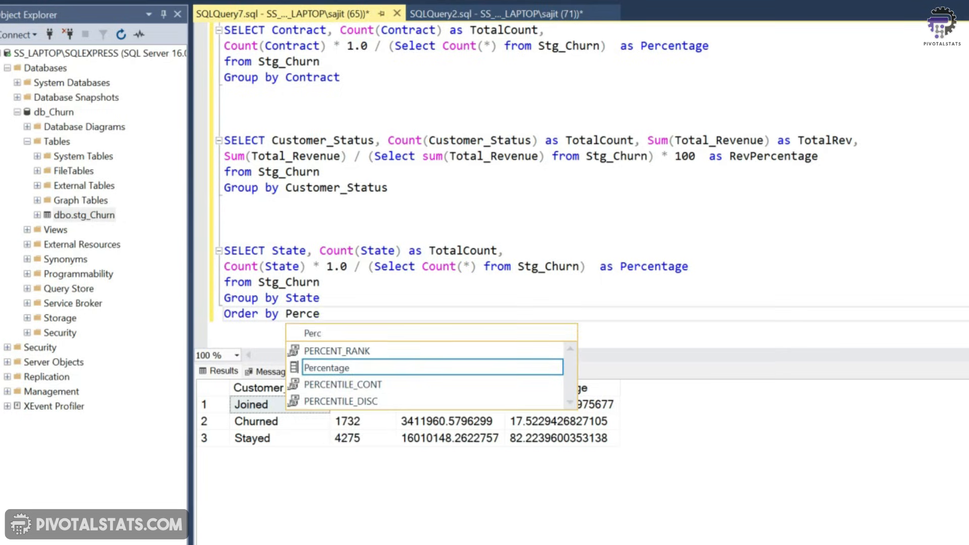
text(ntage desc)
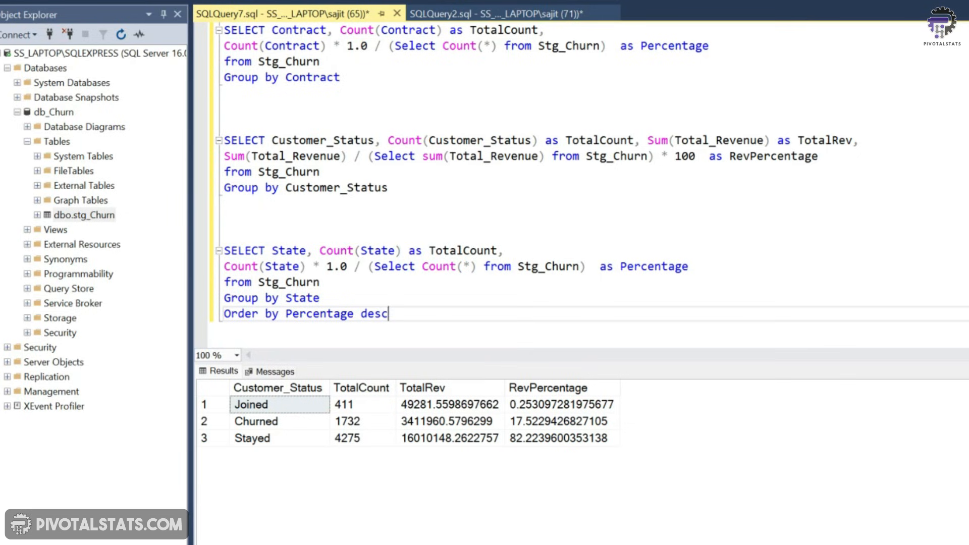
drag(388, 314, 220, 251)
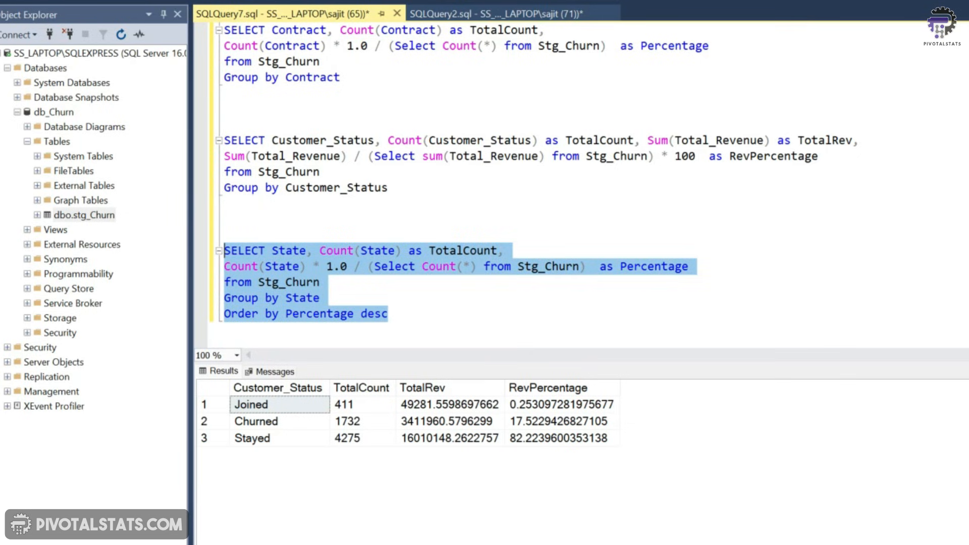
click(197, 0)
Change the State query's multiplier to 100.0 and rerun it
click(334, 266)
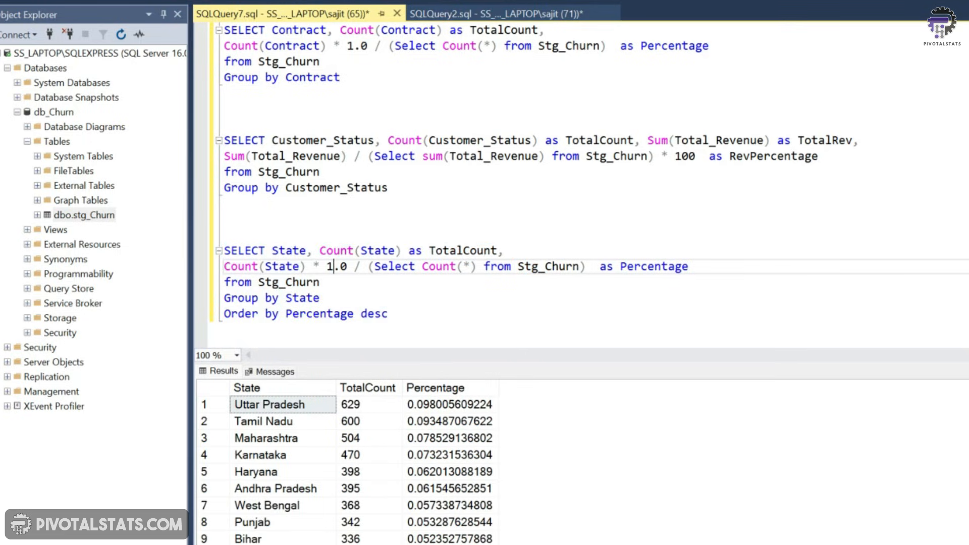
text(00)
drag(388, 314, 224, 235)
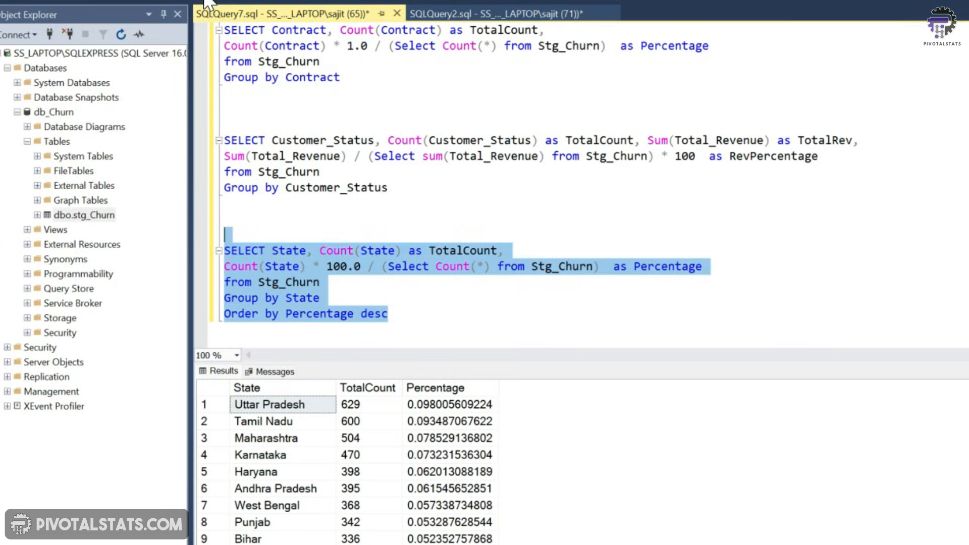
key(F5)
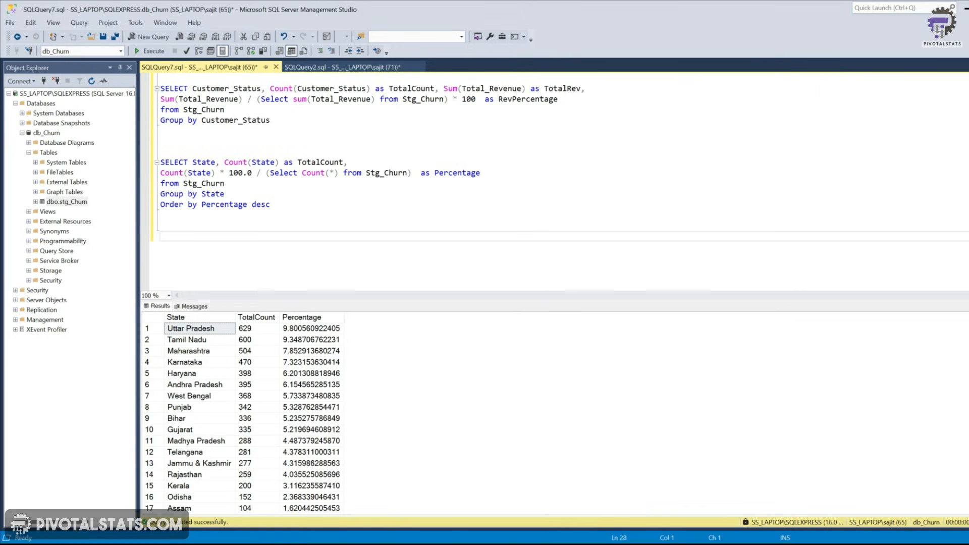
Write and run a query selecting distinct Internet_Type values from stg_Churn
click(342, 67)
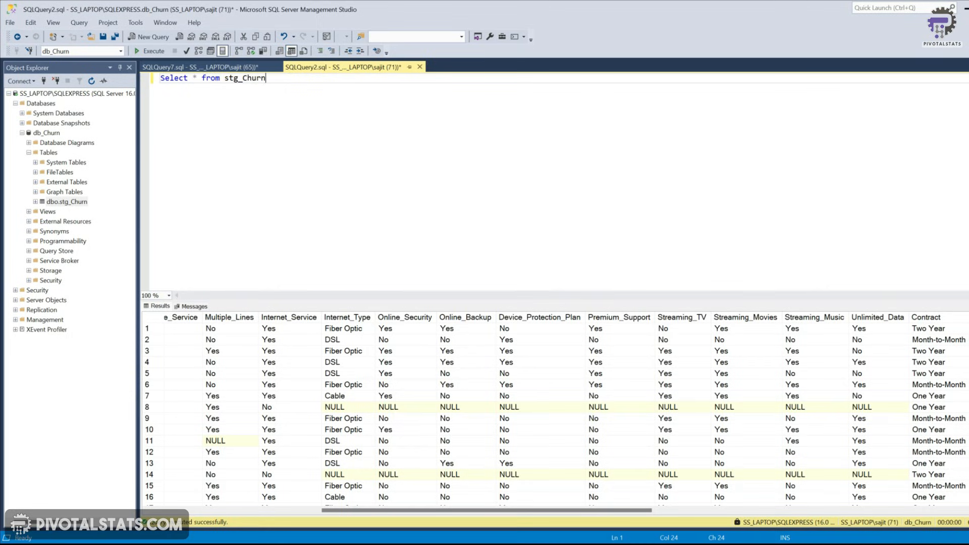
click(218, 67)
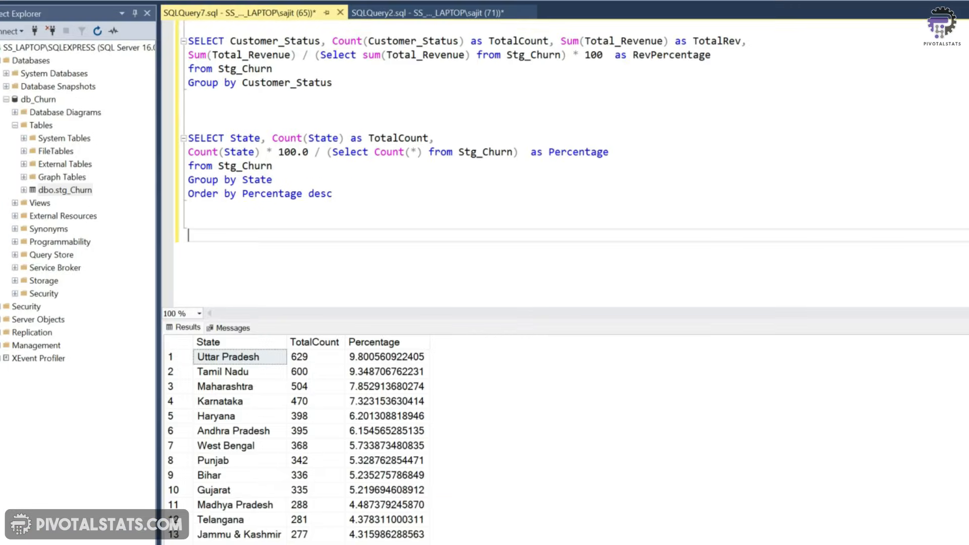
text(Select)
text( Di)
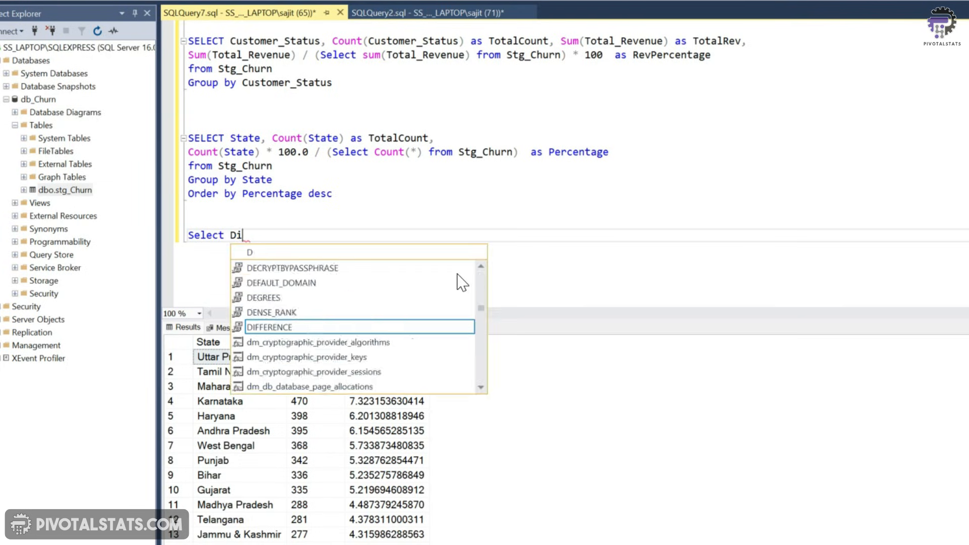
text(stinct Inter)
key(BackSpace)
key(BackSpace)
key(BackSpace)
key(BackSpace)
key(BackSpace)
key(Return)
text(From)
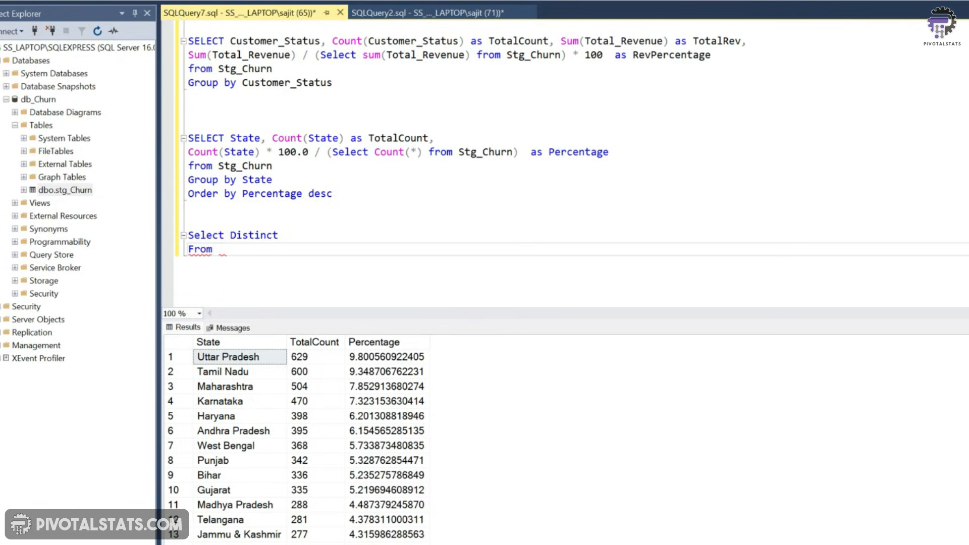
key(Down)
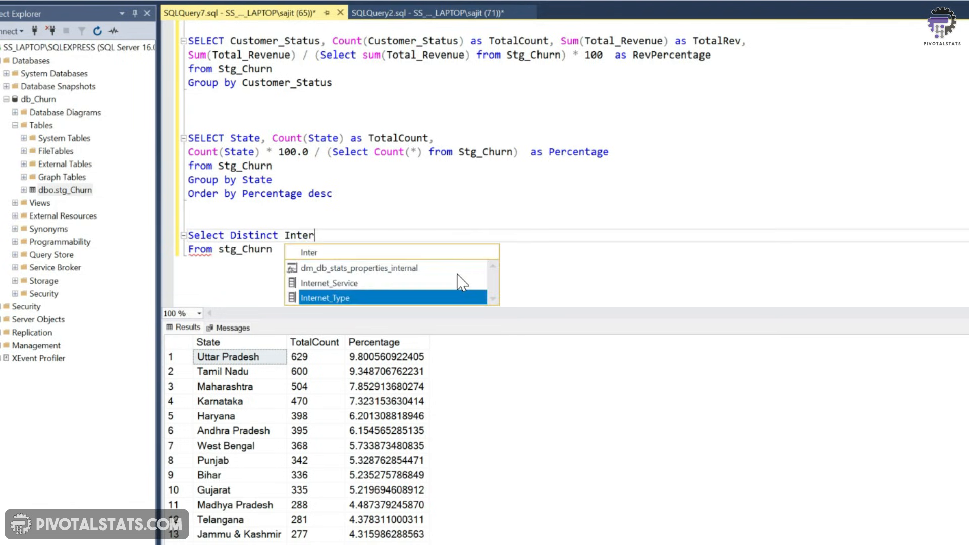
key(Tab)
drag(192, 222, 320, 256)
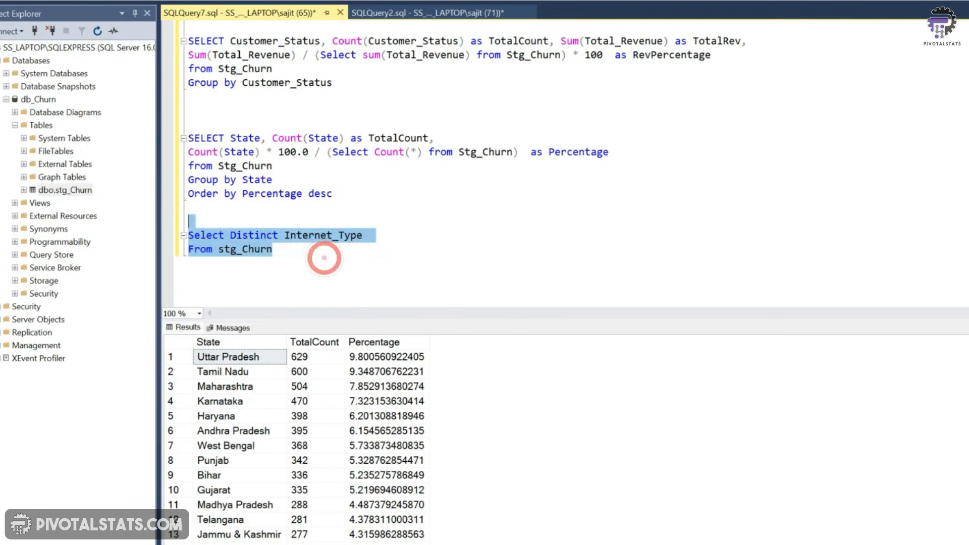
key(F5)
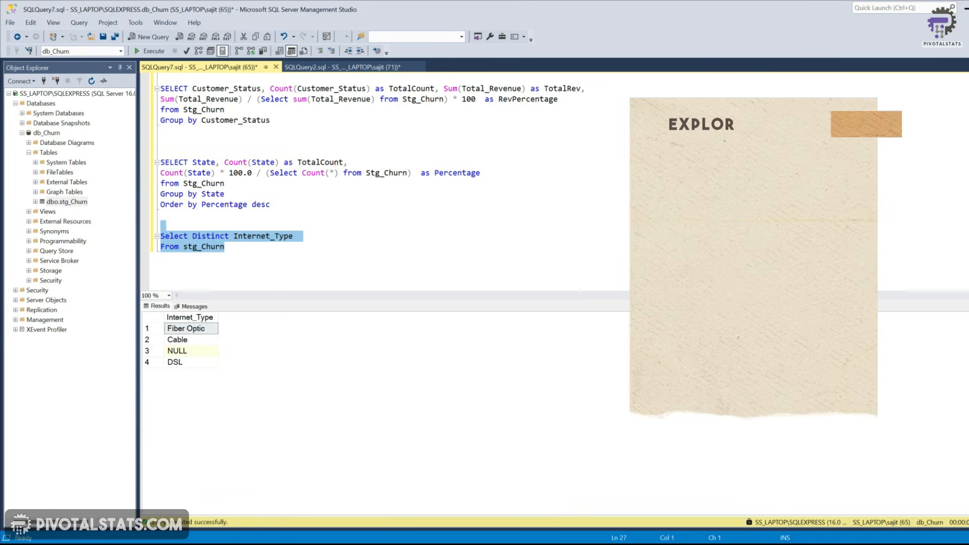
Open a new query and paste a query summing null counts for every stg_Churn column, then run it
click(263, 267)
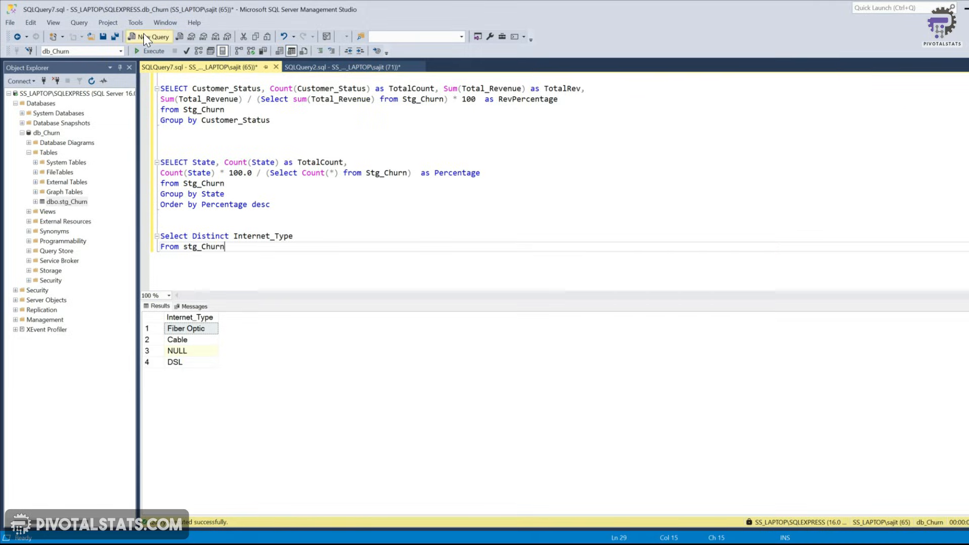
click(148, 37)
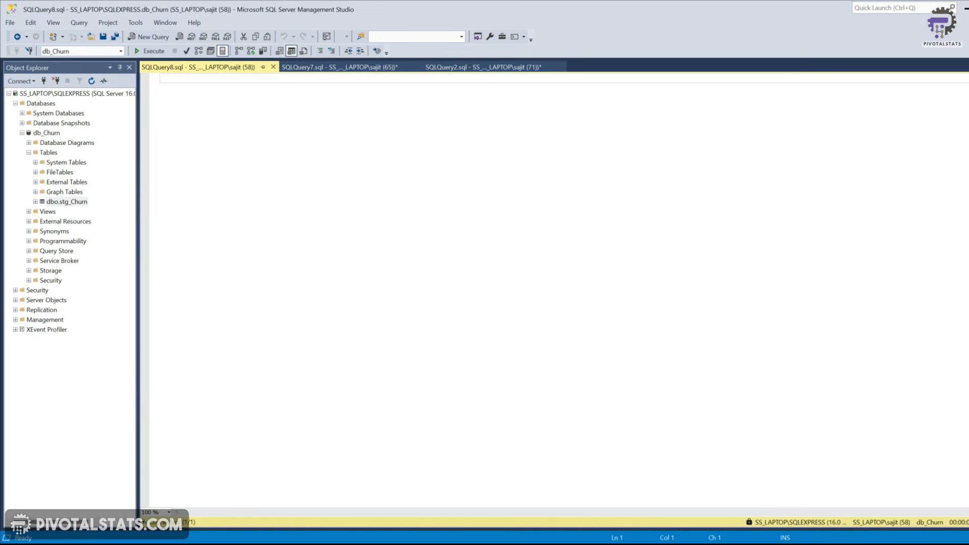
key(ctrl+v)
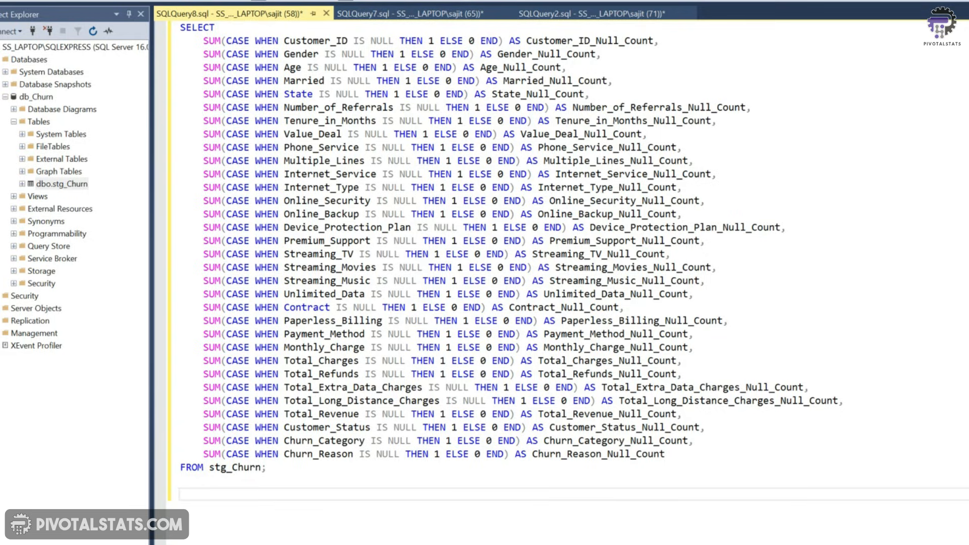
mouse_move(203, 41)
mouse_down()
mouse_move(401, 40)
mouse_move(220, 27)
mouse_move(493, 41)
mouse_up()
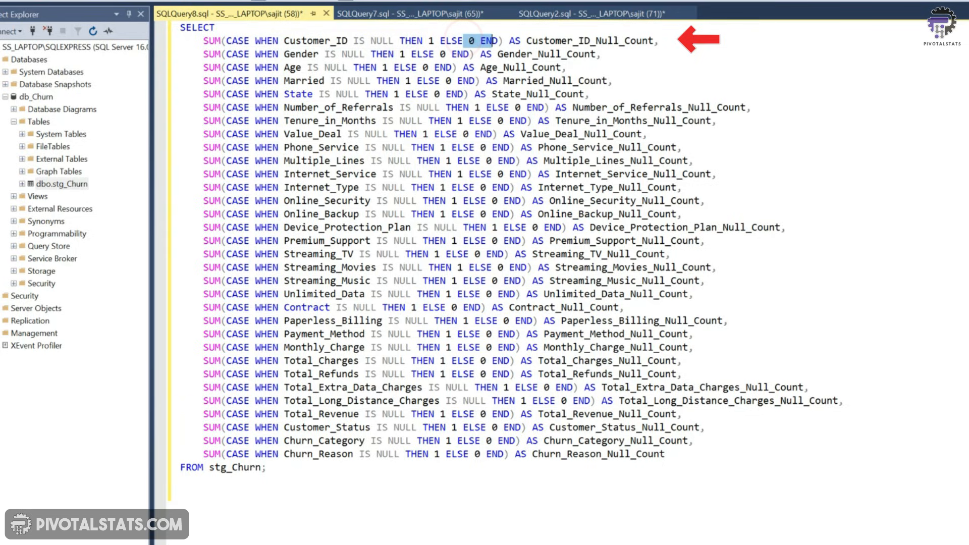
drag(204, 40, 498, 40)
click(527, 41)
drag(527, 40, 659, 44)
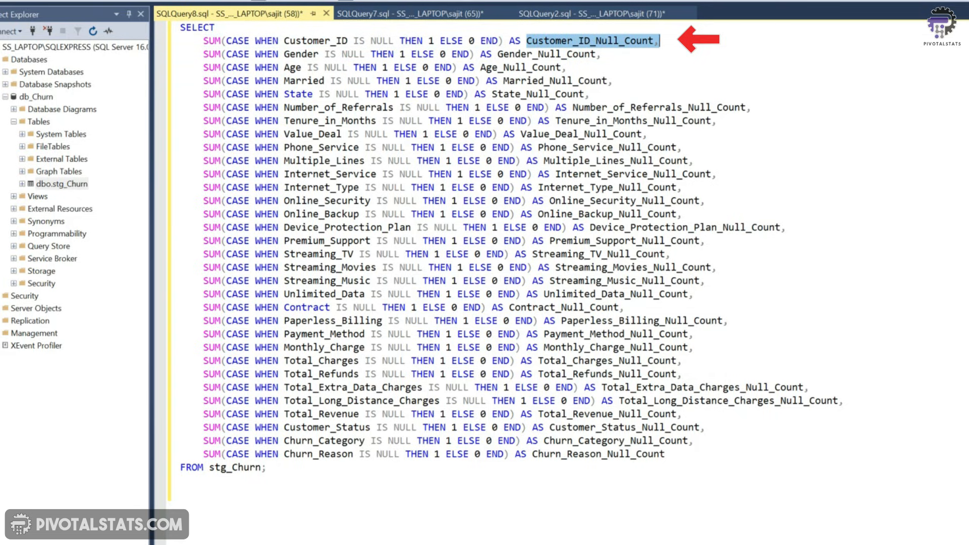
click(309, 493)
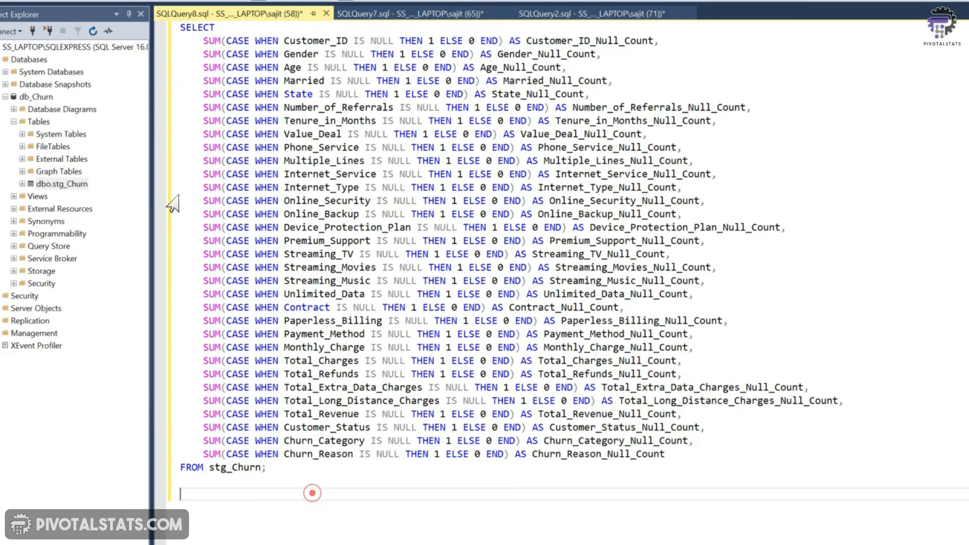
click(168, 1)
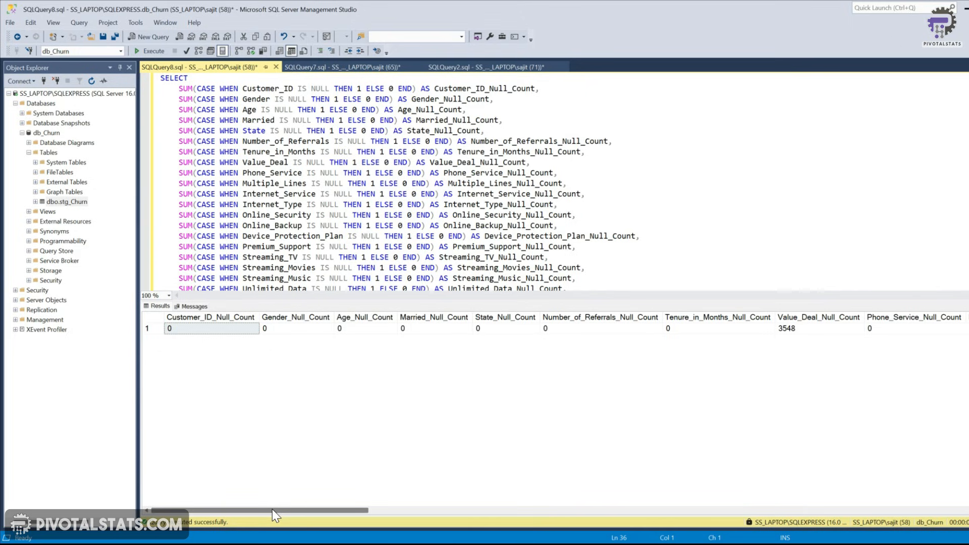
Scroll across the null-count results to examine each column's count
drag(271, 510, 412, 516)
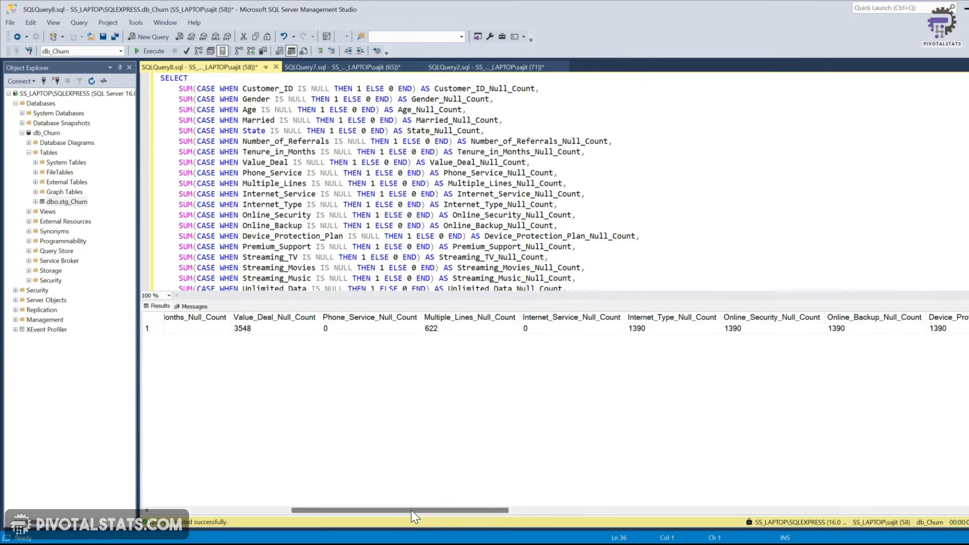
drag(426, 514, 402, 506)
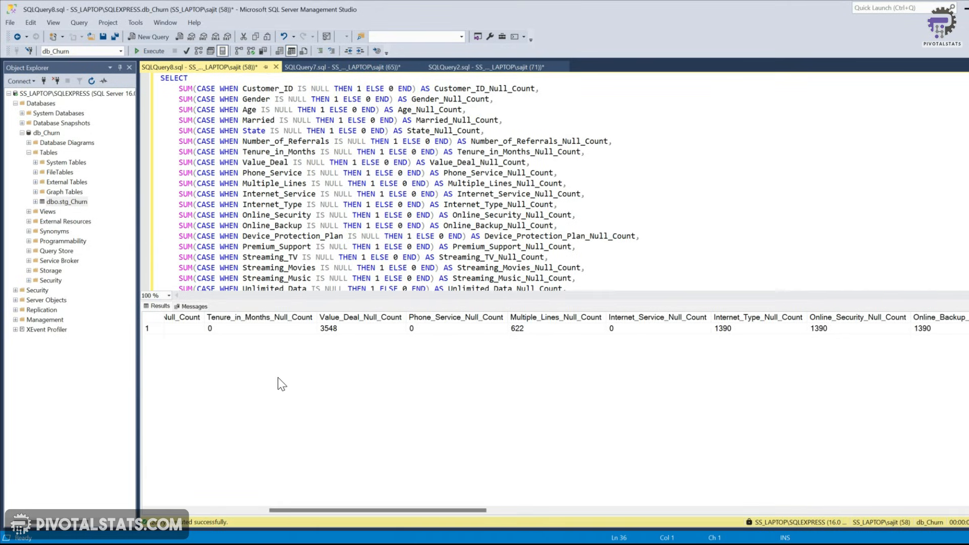
drag(404, 511, 551, 510)
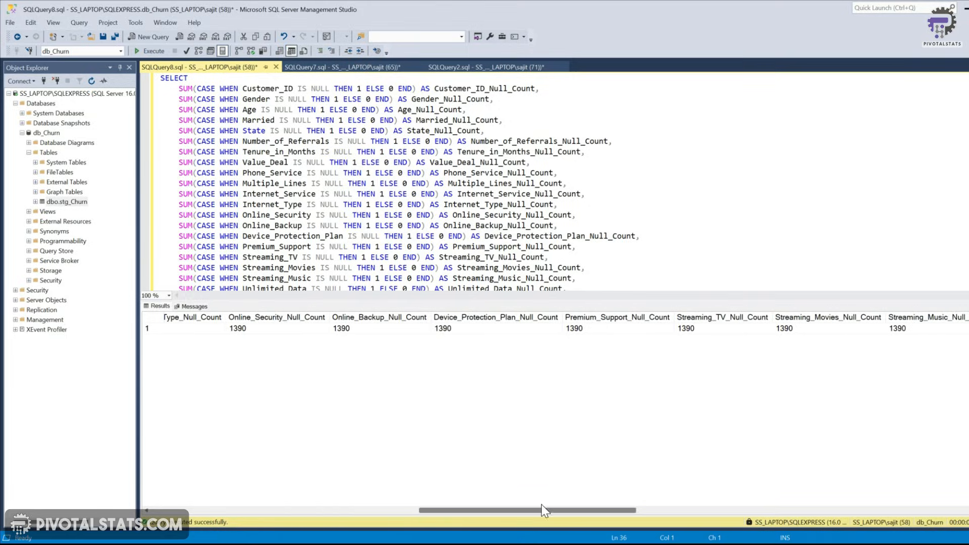
Open a new query and paste a SELECT INTO query copying stg_Churn into [db_Churn].[dbo].[prod_Churn] with ISNULL replacements
click(138, 37)
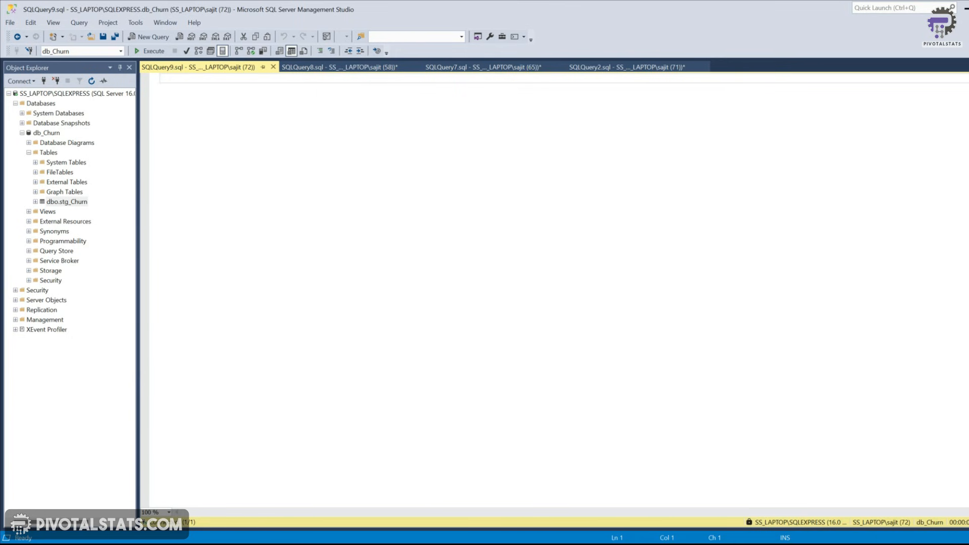
key(ctrl+v)
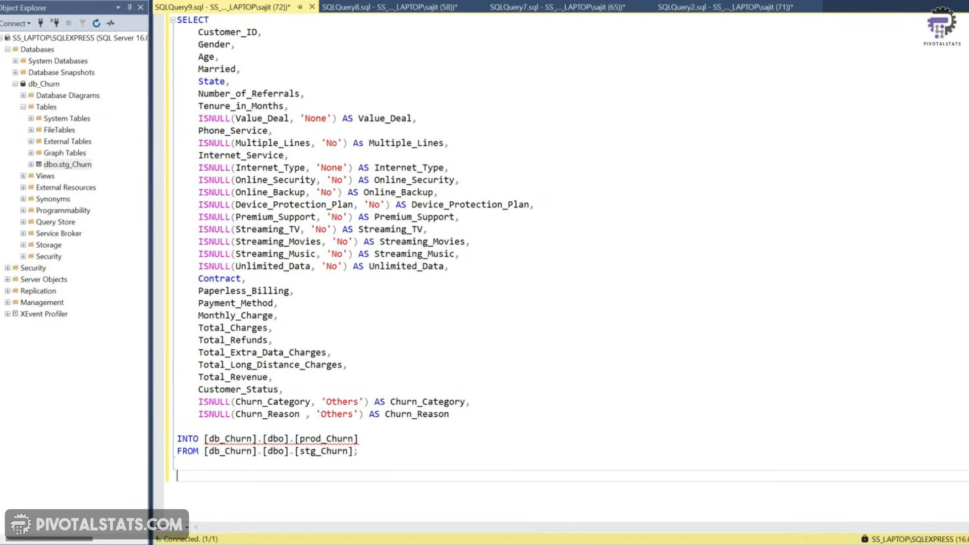
click(399, 11)
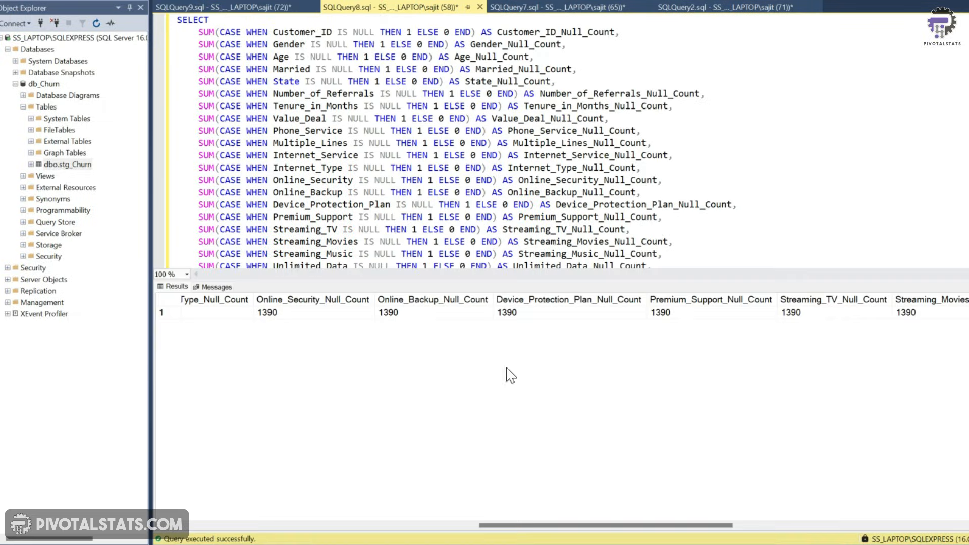
click(208, 8)
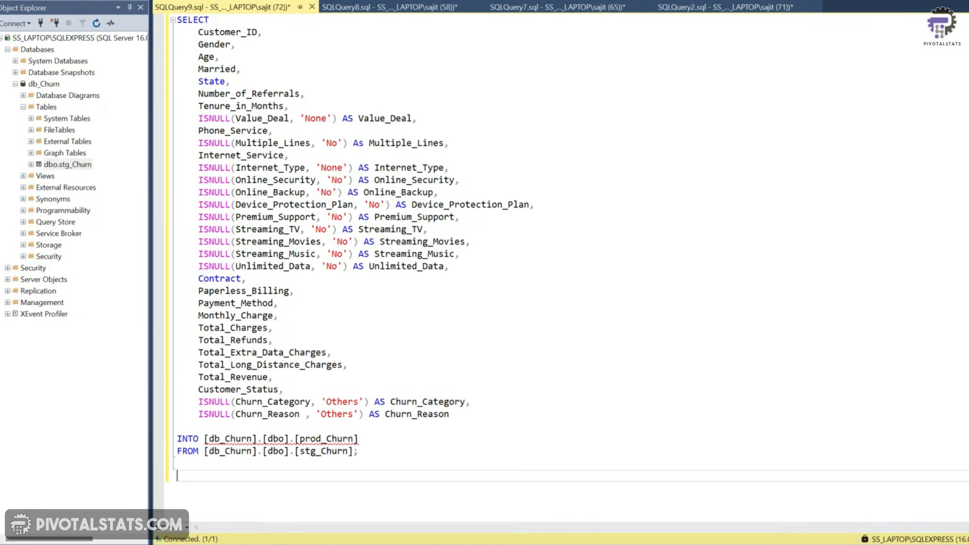
Review the ISNULL replacement values and the prod_Churn target table in the pasted query
drag(198, 118, 289, 119)
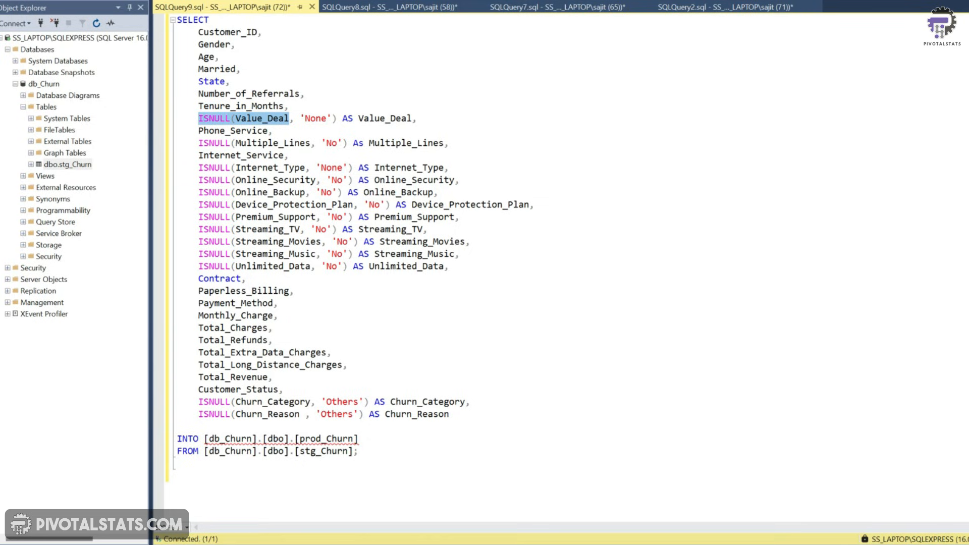
click(301, 118)
drag(300, 120, 328, 119)
click(328, 120)
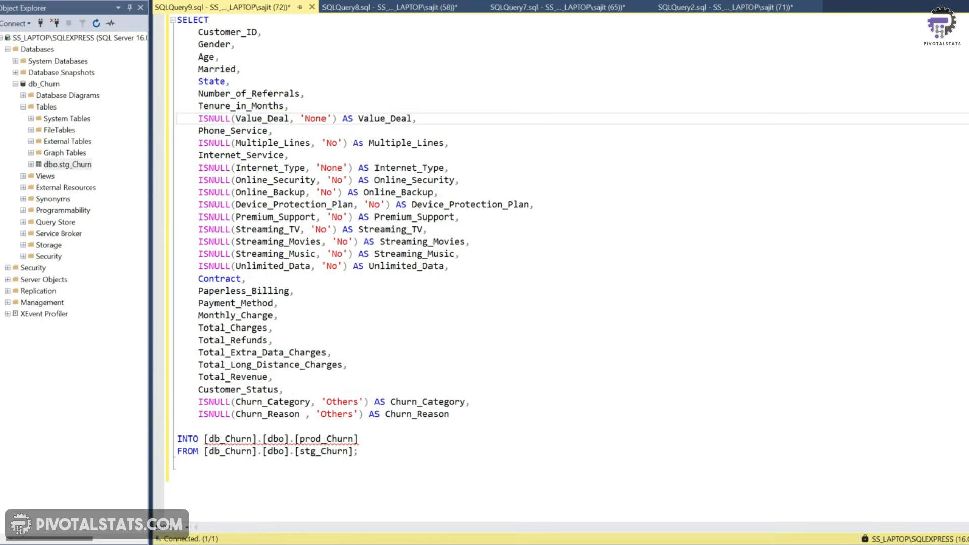
drag(301, 119, 331, 118)
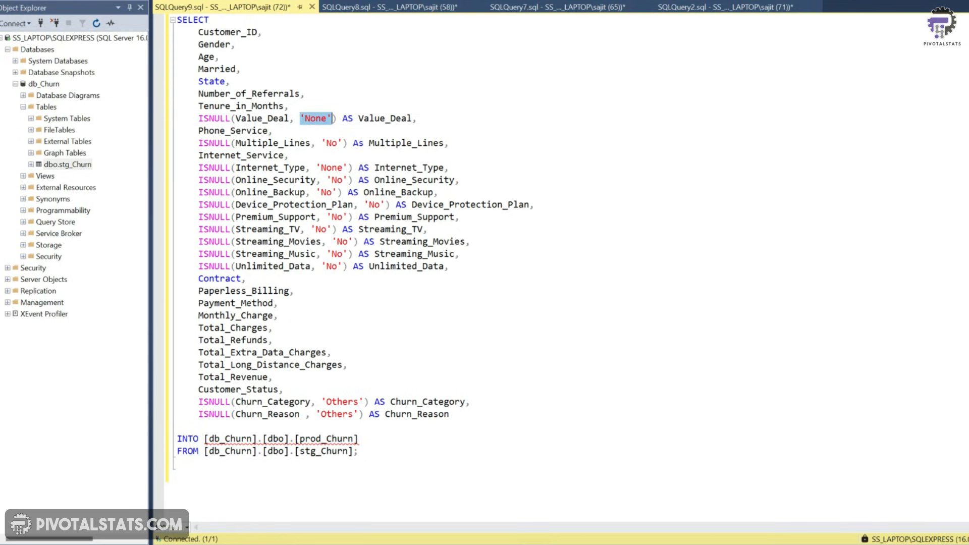
drag(326, 402, 364, 403)
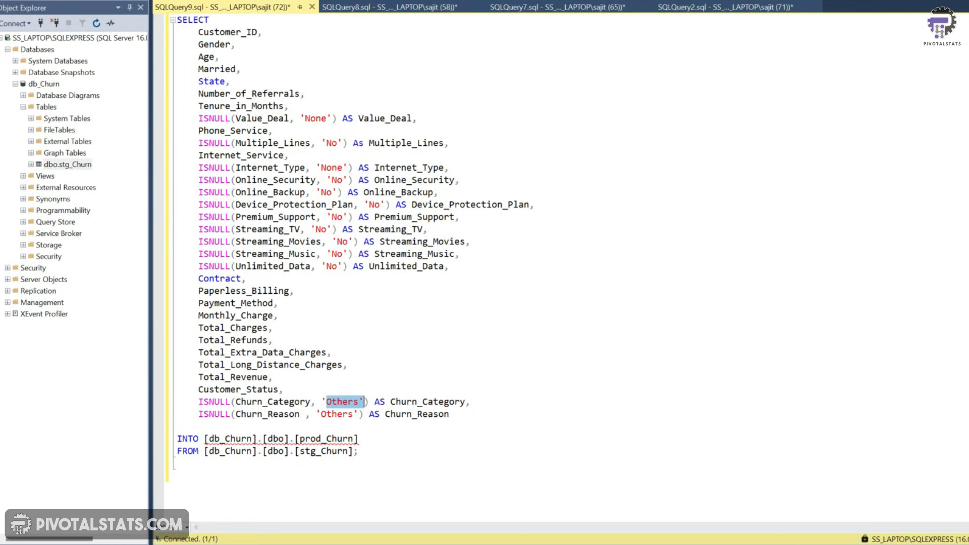
scroll(555, 253, down, 2)
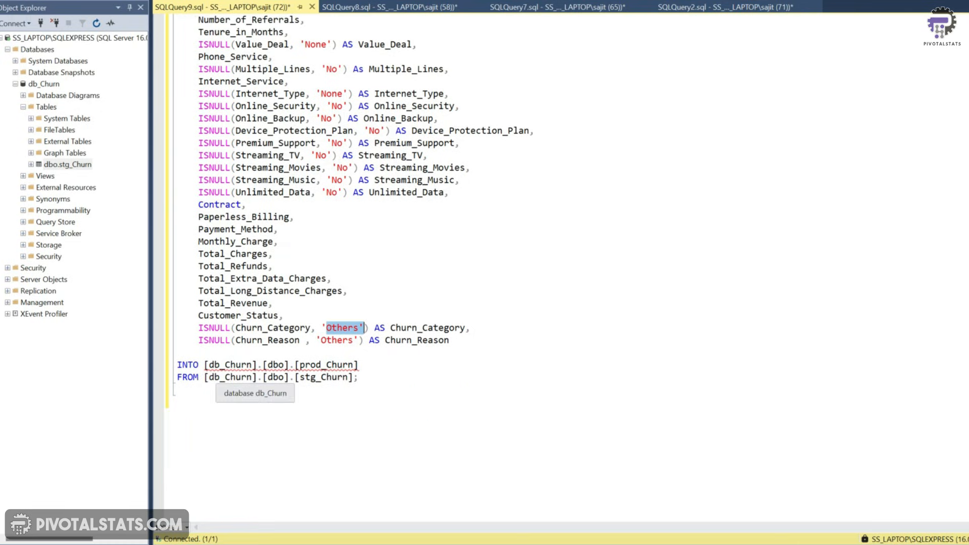
drag(359, 364, 305, 364)
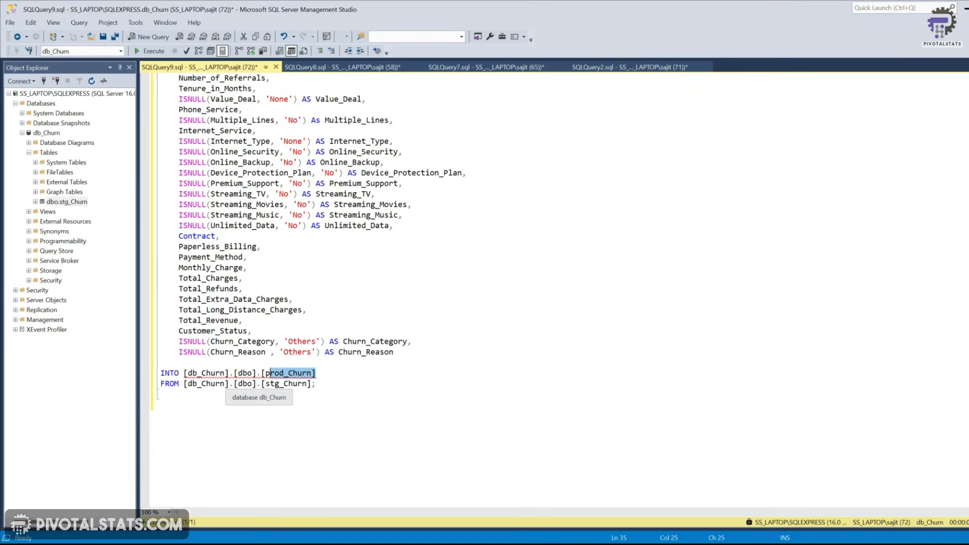
Run the SELECT INTO query to create the prod_Churn table from stg_Churn
scroll(313, 262, up, 2)
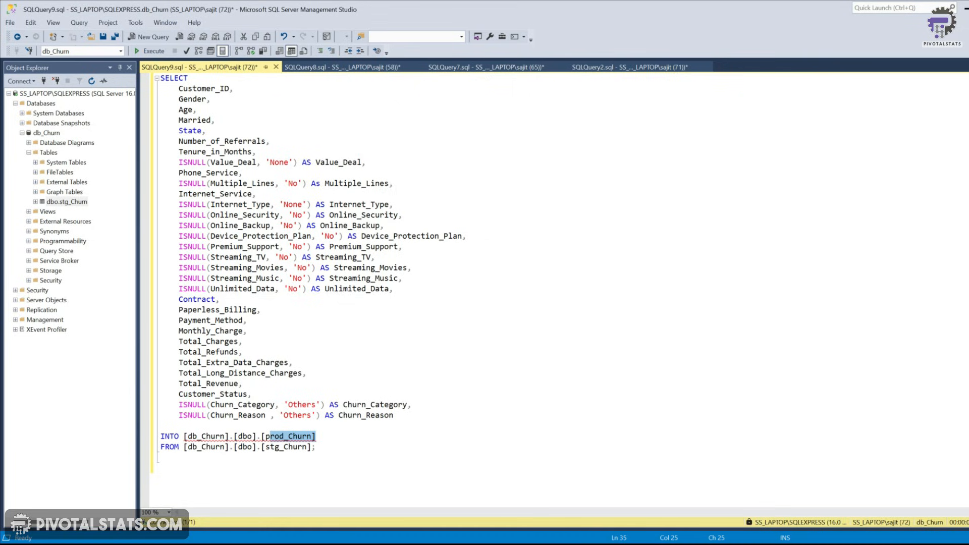
drag(183, 437, 315, 436)
click(344, 450)
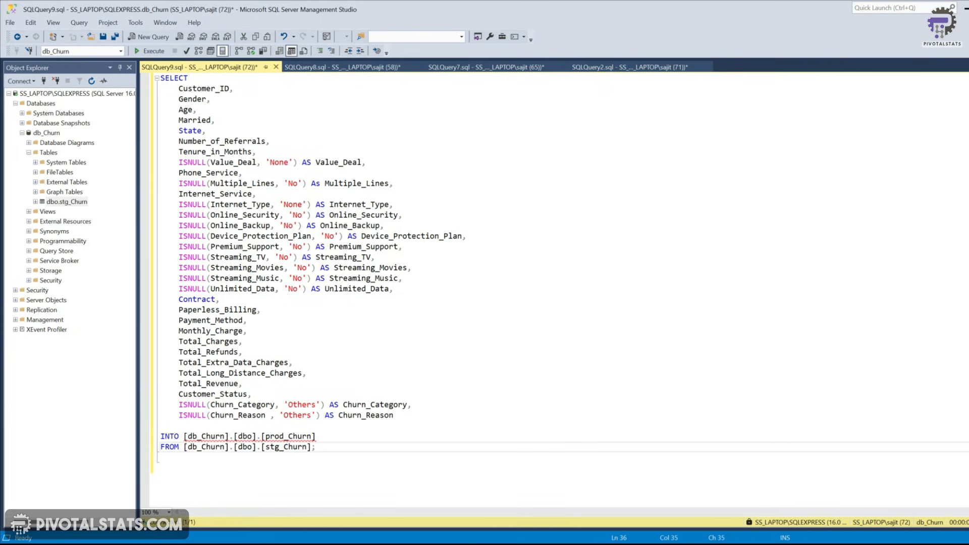
click(154, 51)
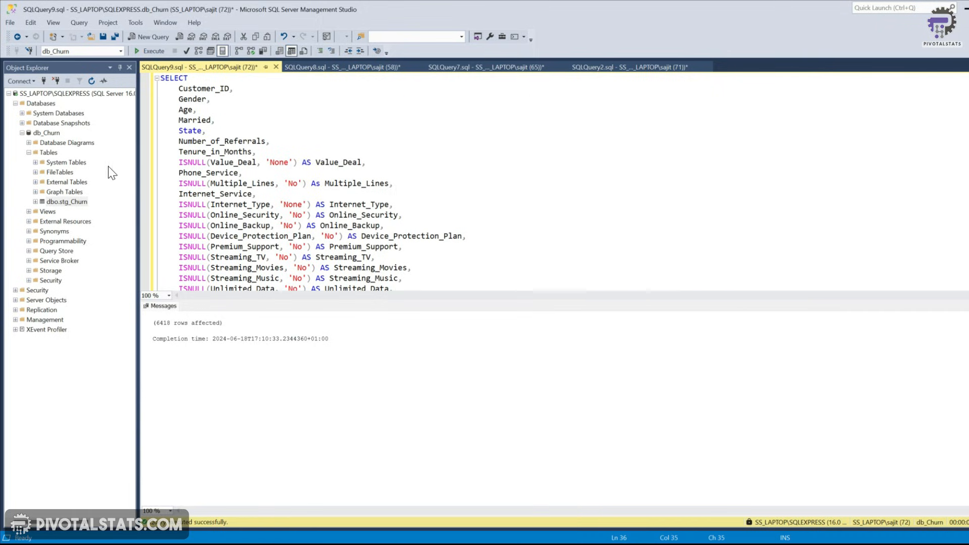
Refresh the db_Churn database tree and select the new dbo.prod_Churn table
click(92, 81)
click(92, 82)
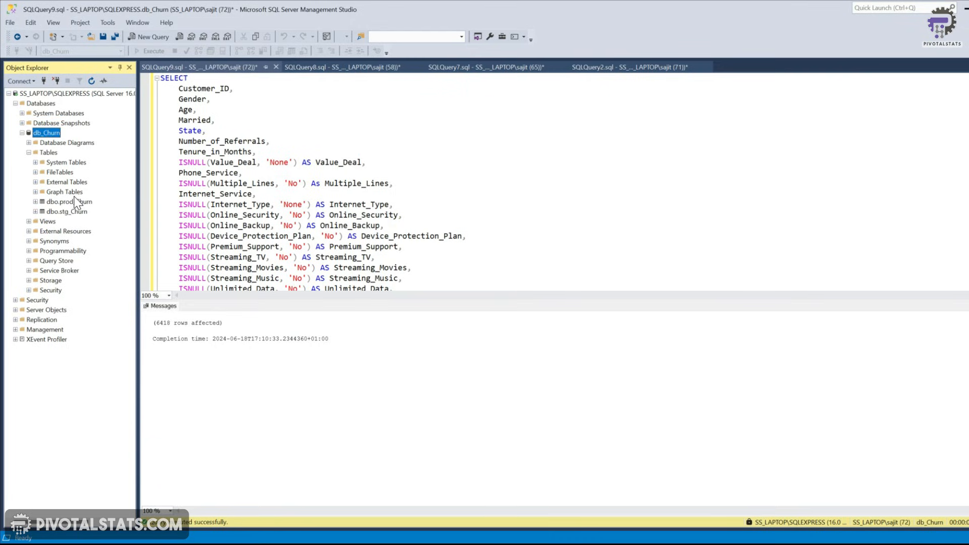
click(69, 202)
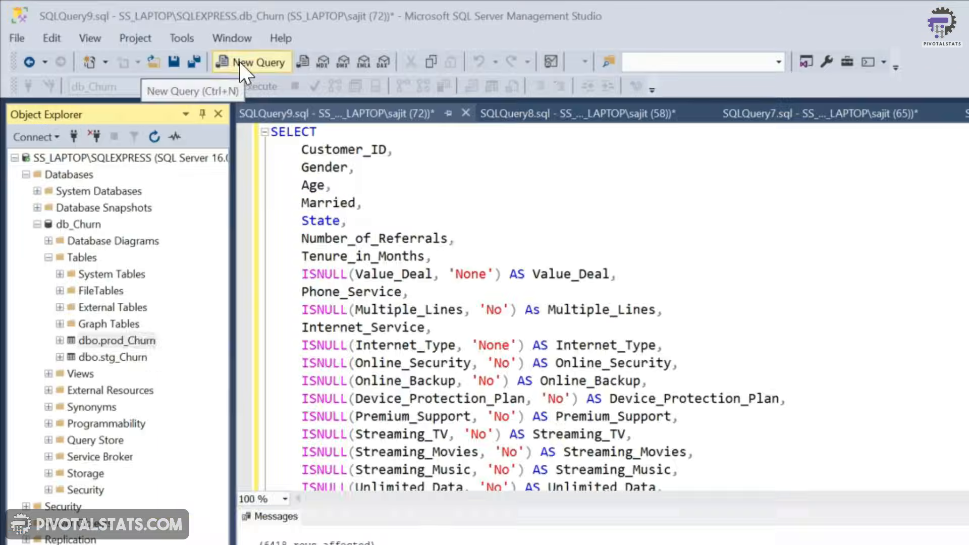
Open a new query, write CREATE VIEW vw_ChurnData as SELECT * FROM prod_Churn WHERE Customer_Status IN ('Churned', 'Stayed'), and execute it
click(143, 37)
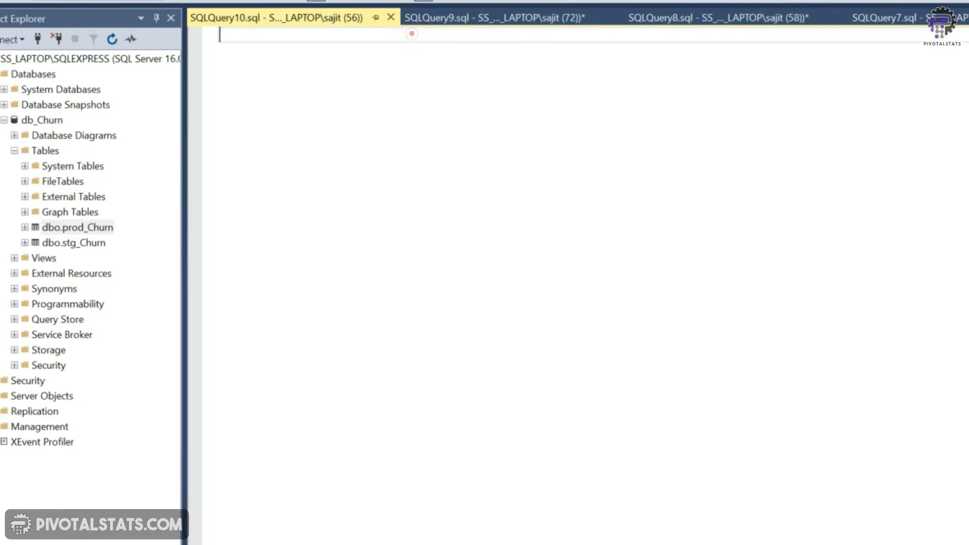
text(Creatte)
key(BackSpace)
key(BackSpace)
text(e View )
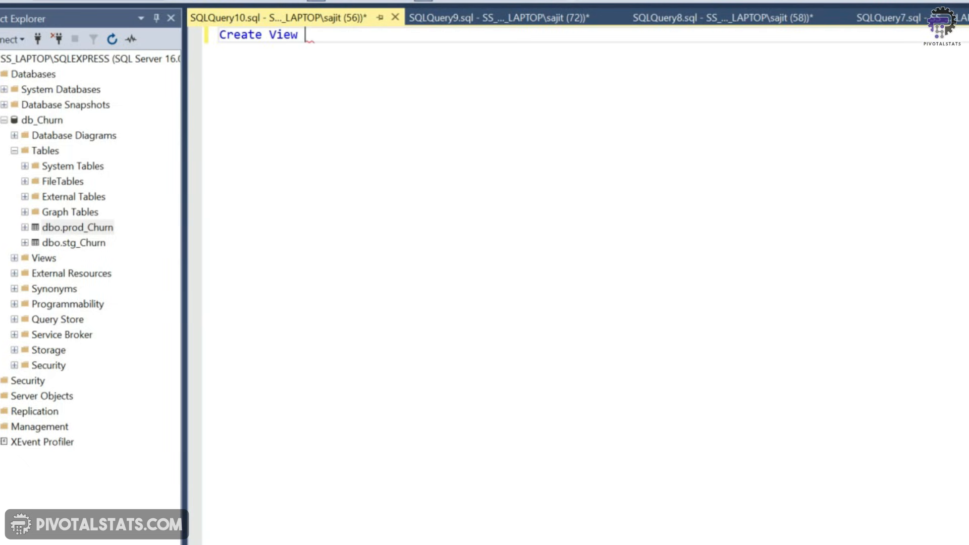
text(vw_ChurnD)
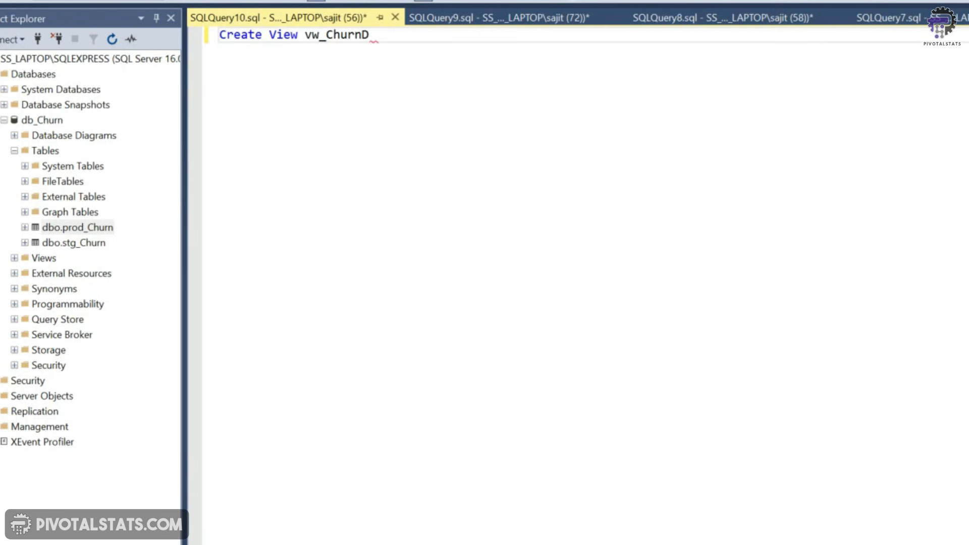
text(ata as)
key(Return)
key(Tab)
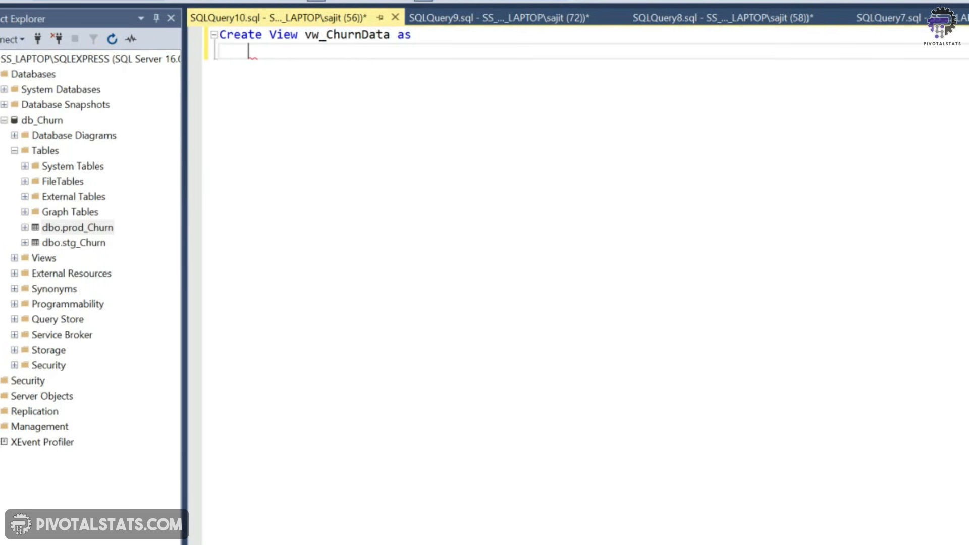
text(Select * from prod)
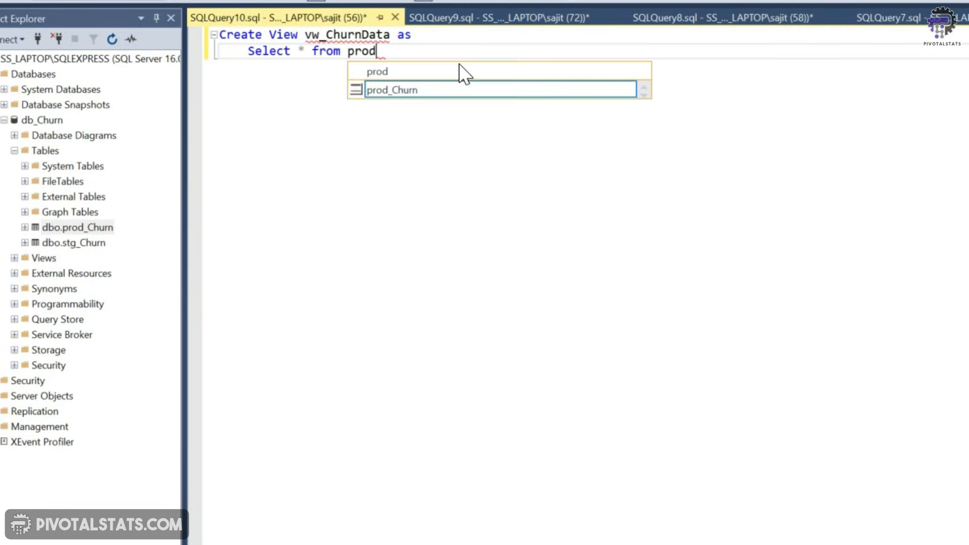
text(_C)
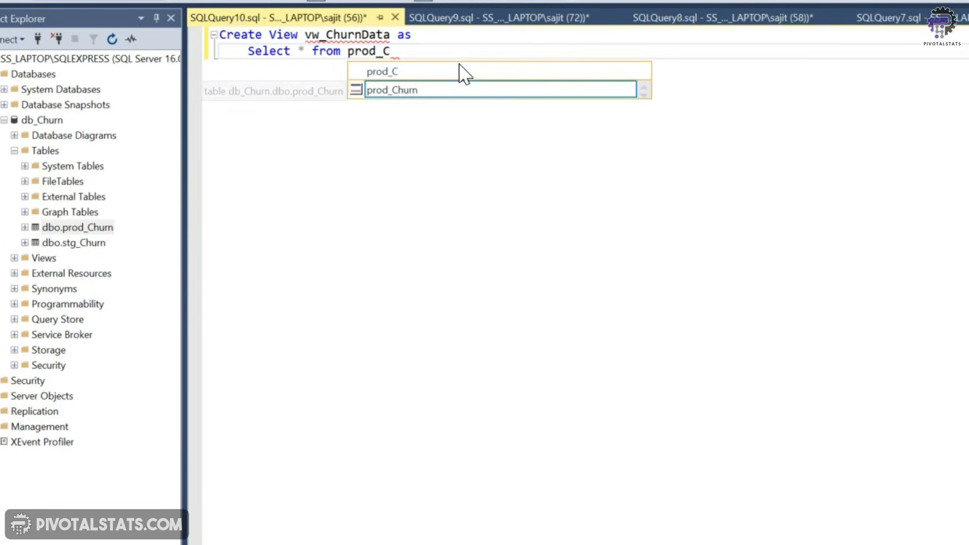
text(hurn where Cust)
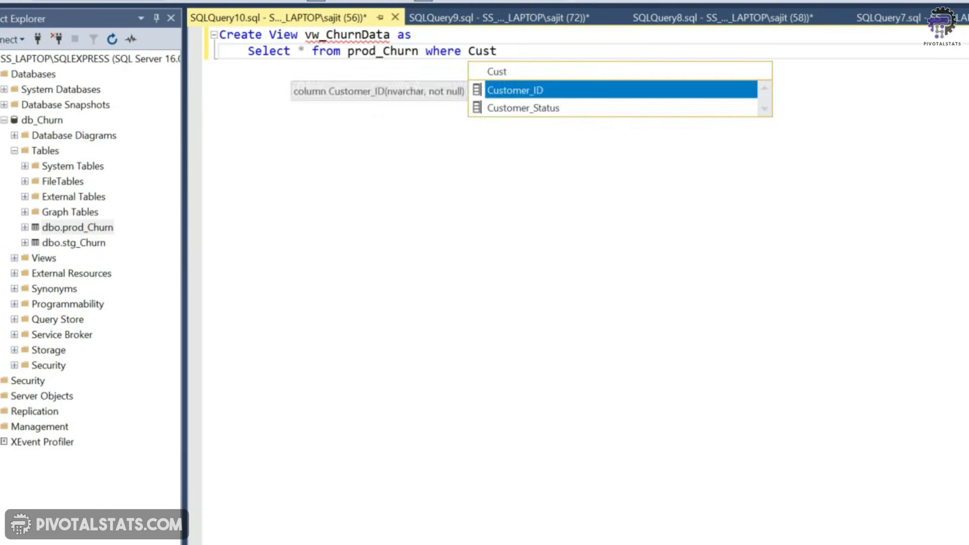
key(Down)
text(In ()
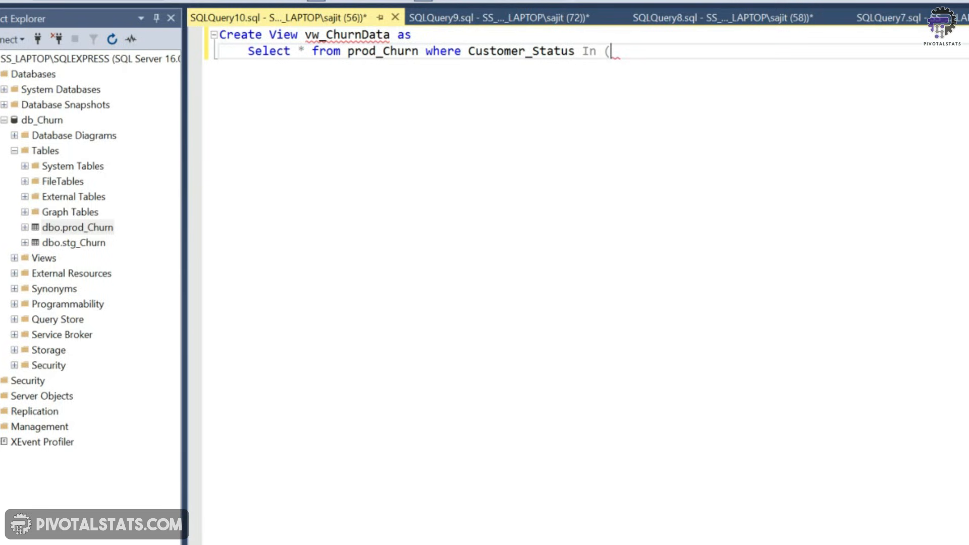
text('Churned', 'St)
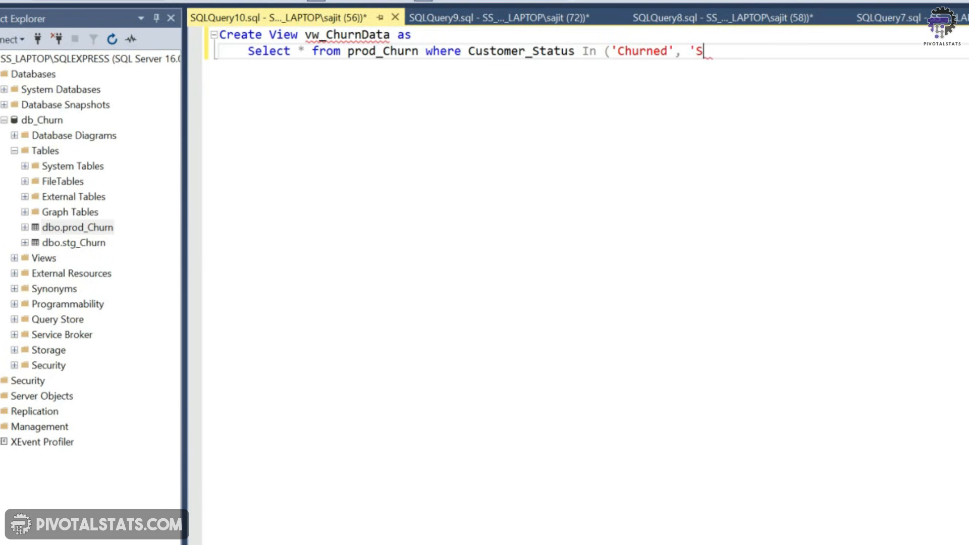
text(ayed'))
key(ctrl+a)
click(138, 49)
Add and execute CREATE VIEW vw_JoinData as SELECT * FROM prod_Churn WHERE Customer_Status = 'Joined', then expand Views
click(766, 50)
key(Return)
key(Return)
key(Return)
key(Return)
key(BackSpace)
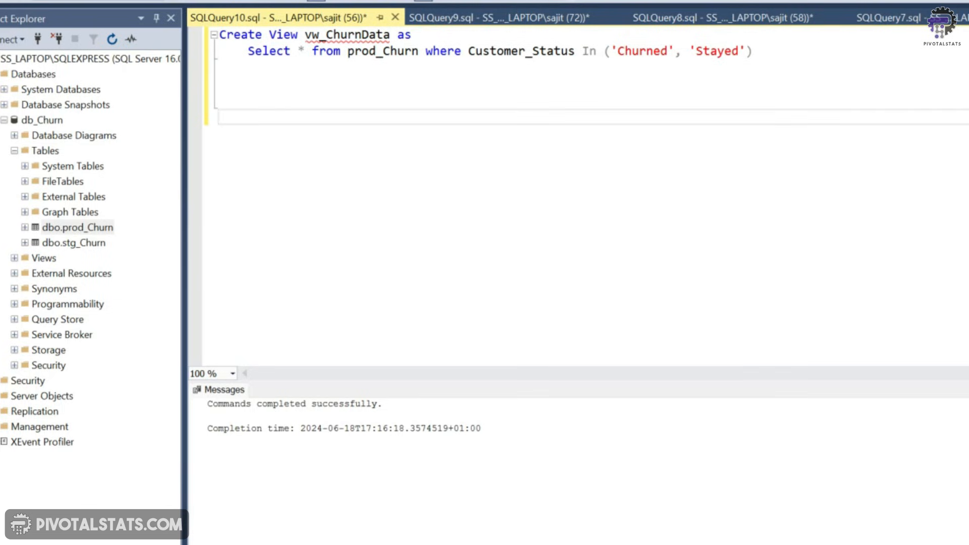
text(Create View )
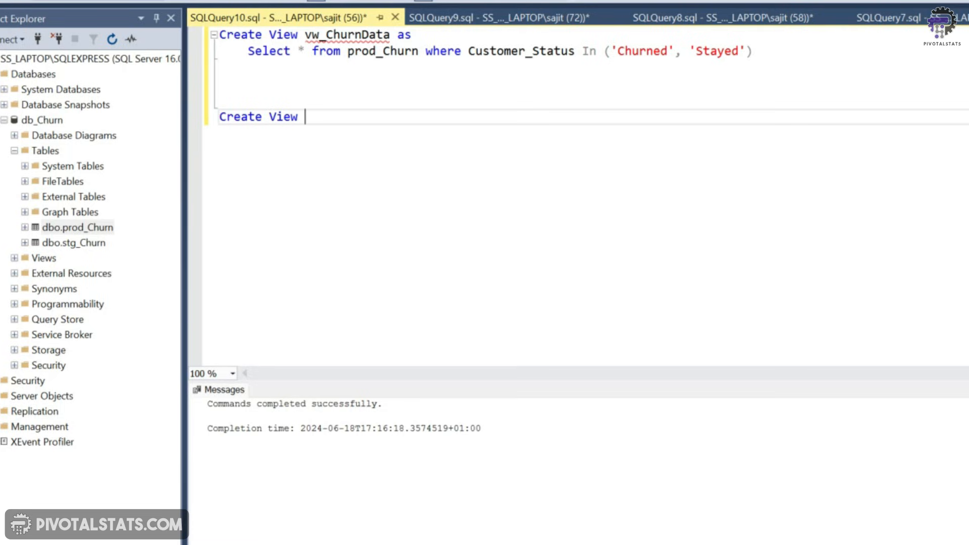
text(vw_JoinData as)
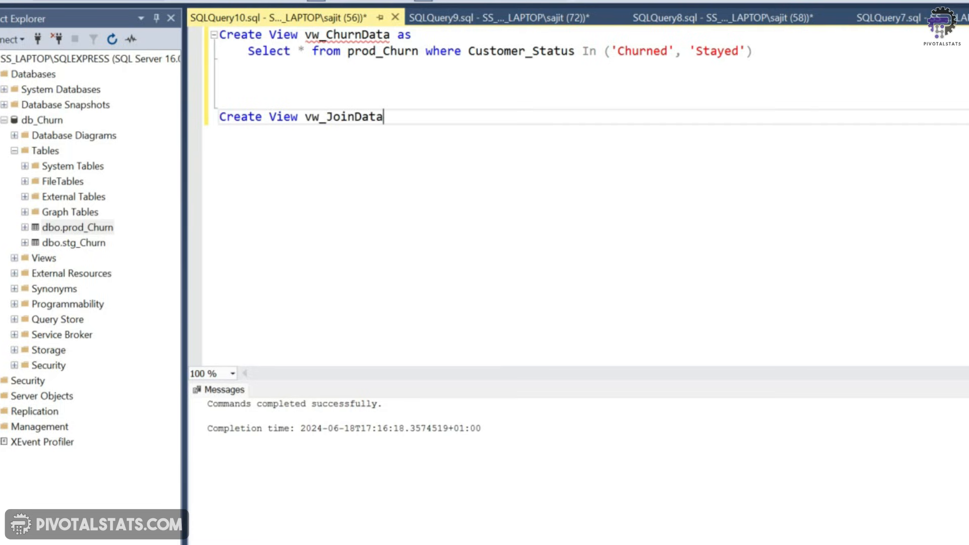
key(Return)
key(Tab)
key(Up)
key(Up)
key(Up)
key(Up)
key(Up)
key(shift+Down)
key(ctrl+c)
key(Down)
key(Down)
key(Down)
key(Down)
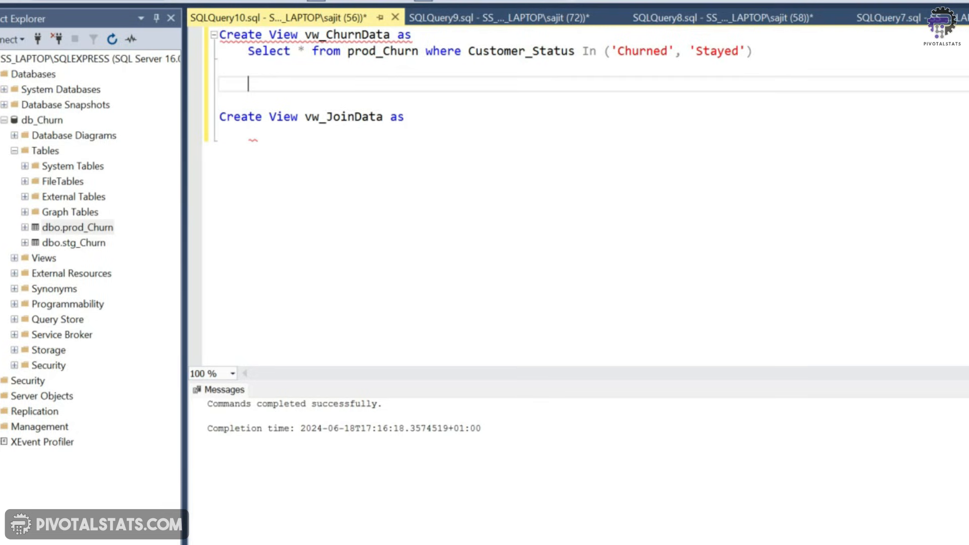
key(ctrl+v)
key(BackSpace)
key(Left)
key(Left)
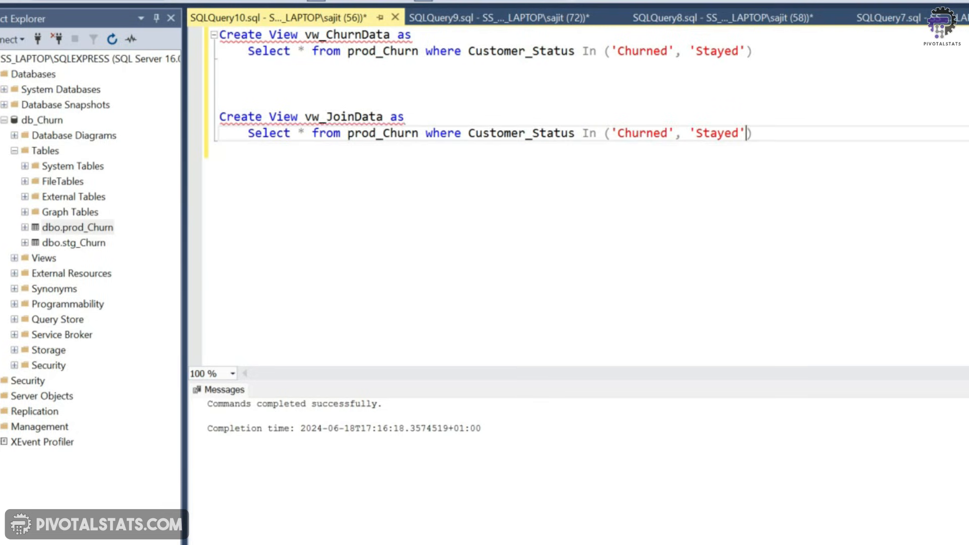
key(shift+Left)
key(ctrl+shift+Left)
key(ctrl+shift+Left)
key(ctrl+shift+Left)
key(ctrl+shift+Left)
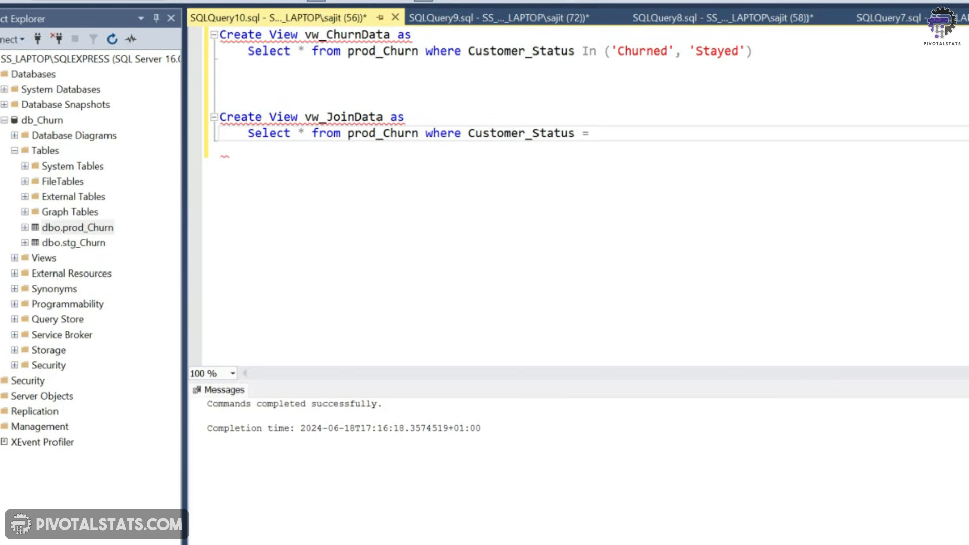
text('Joined')
click(151, 54)
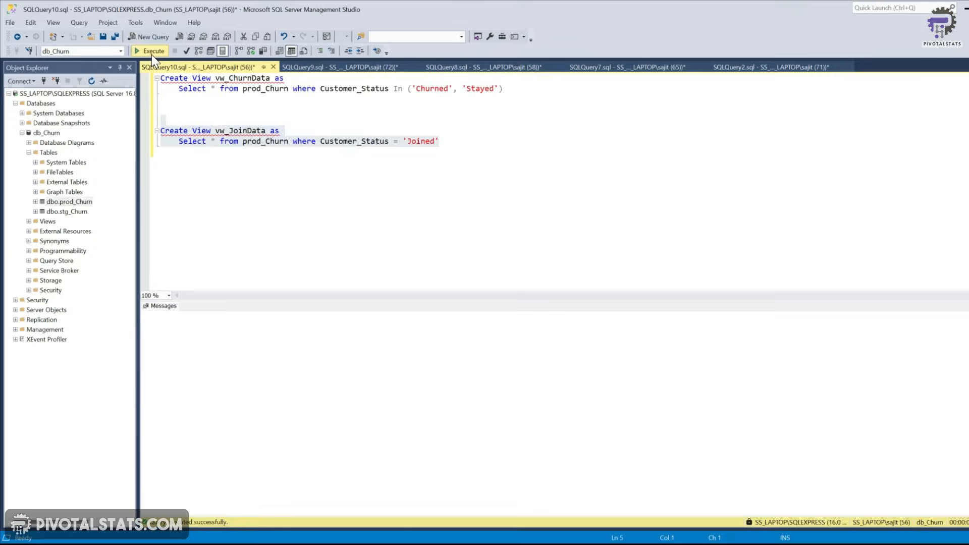
click(313, 131)
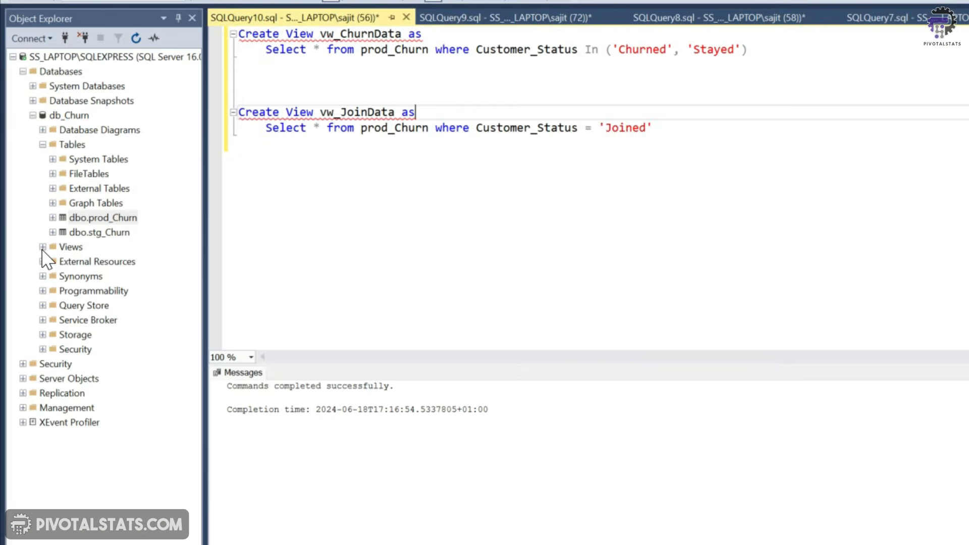
click(29, 222)
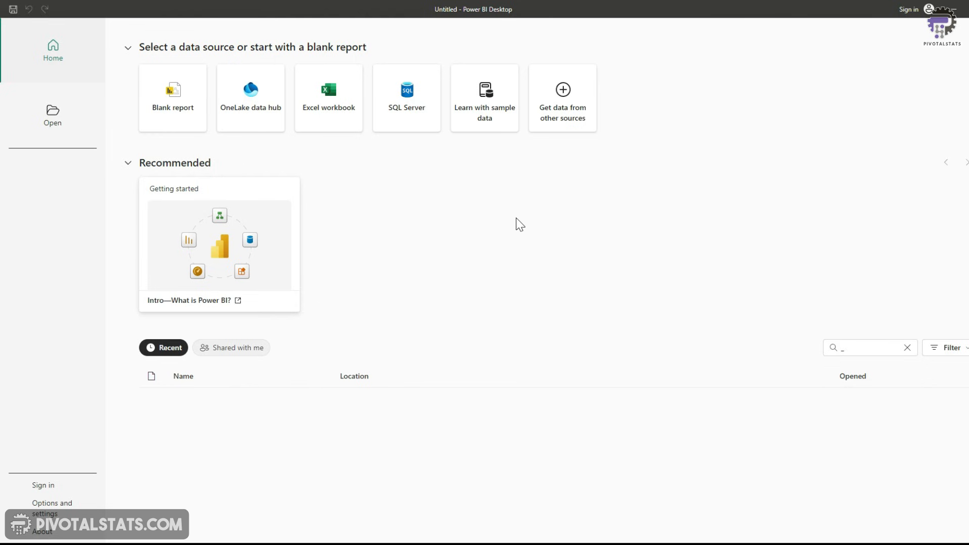
Switch to Power BI Desktop, start a blank report, and connect to the SQL Server SS_LAPTOP\SQLEXPRESS in Import mode
click(168, 115)
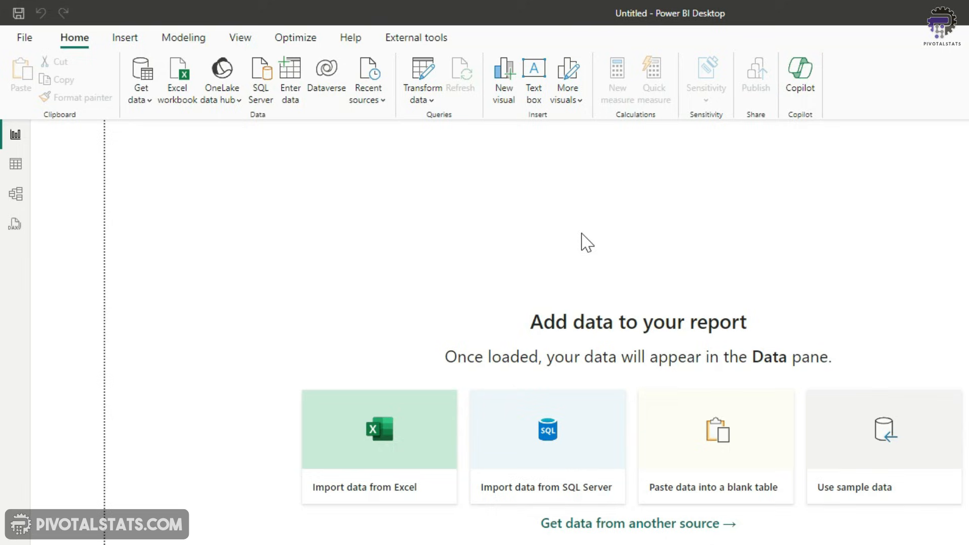
click(151, 105)
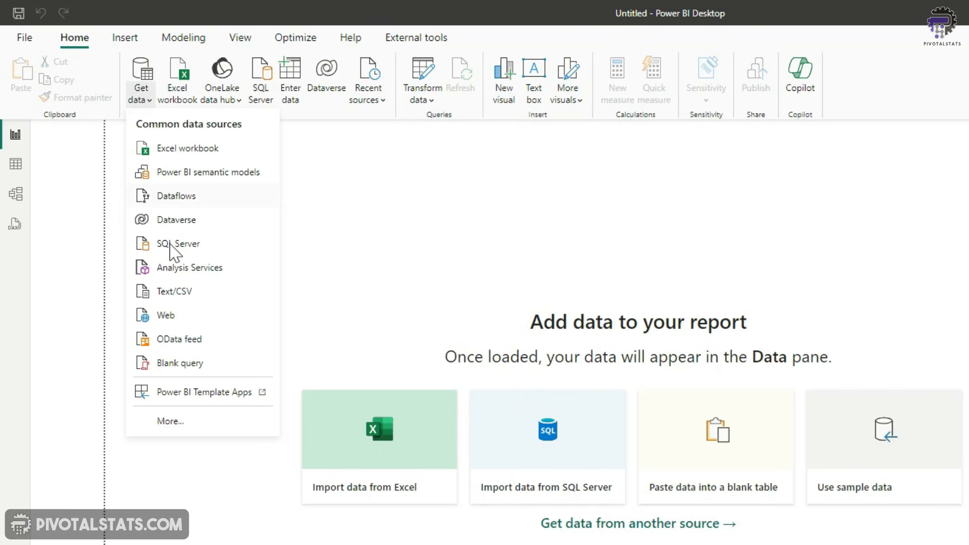
click(175, 241)
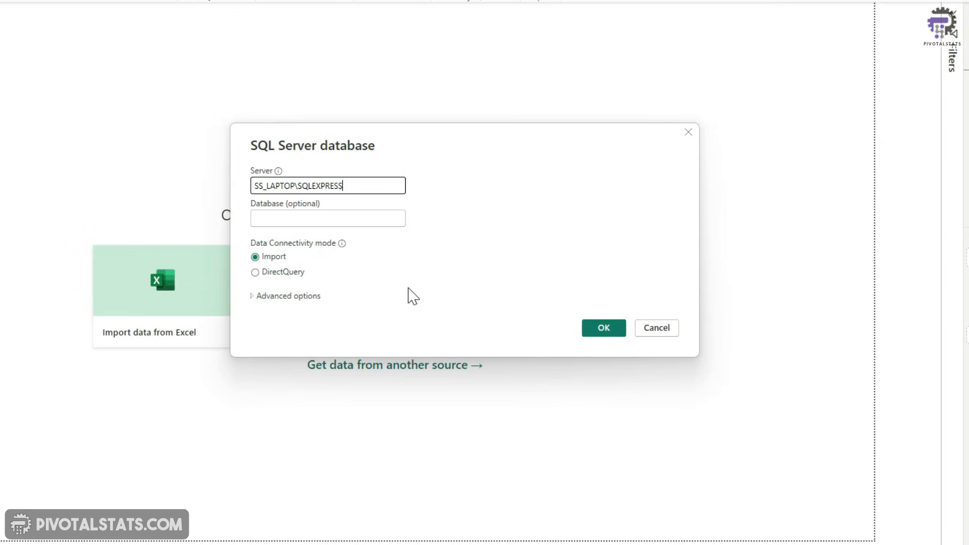
click(284, 295)
click(252, 297)
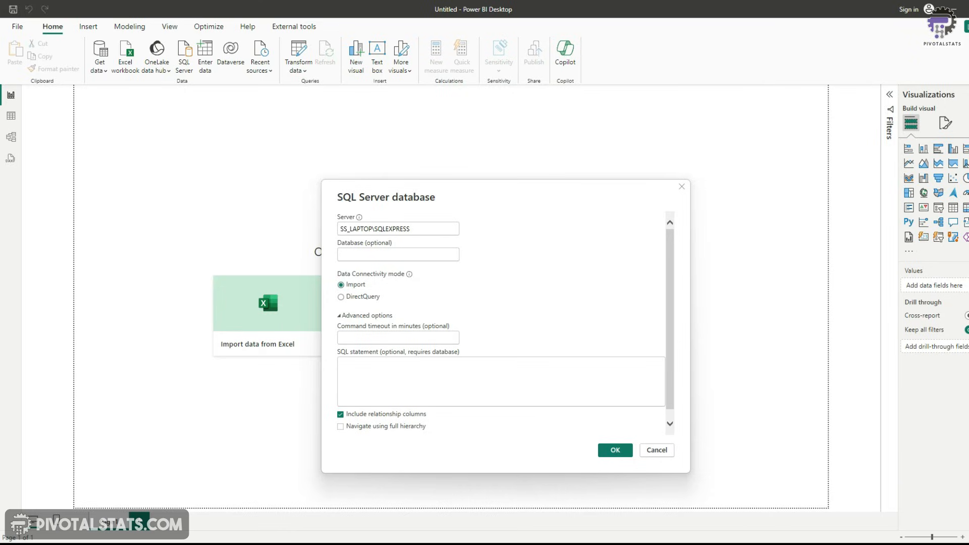
click(625, 450)
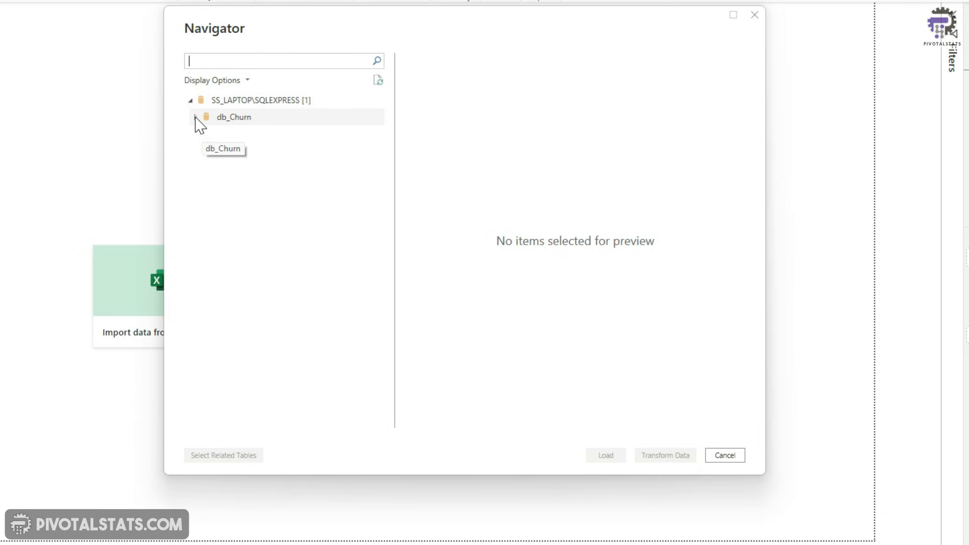
Expand db_Churn in the Navigator, select the prod_Churn table, and open it with Transform Data
click(196, 117)
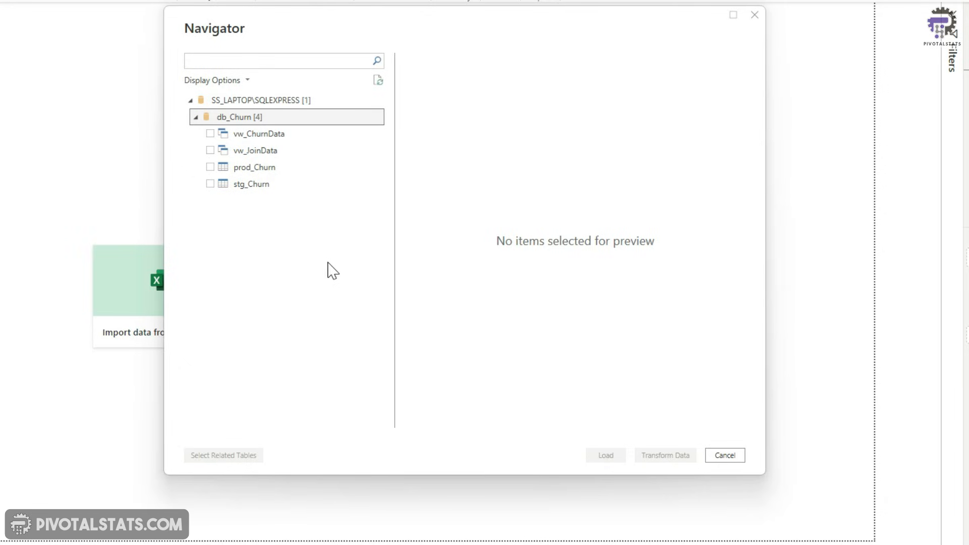
click(272, 168)
click(210, 167)
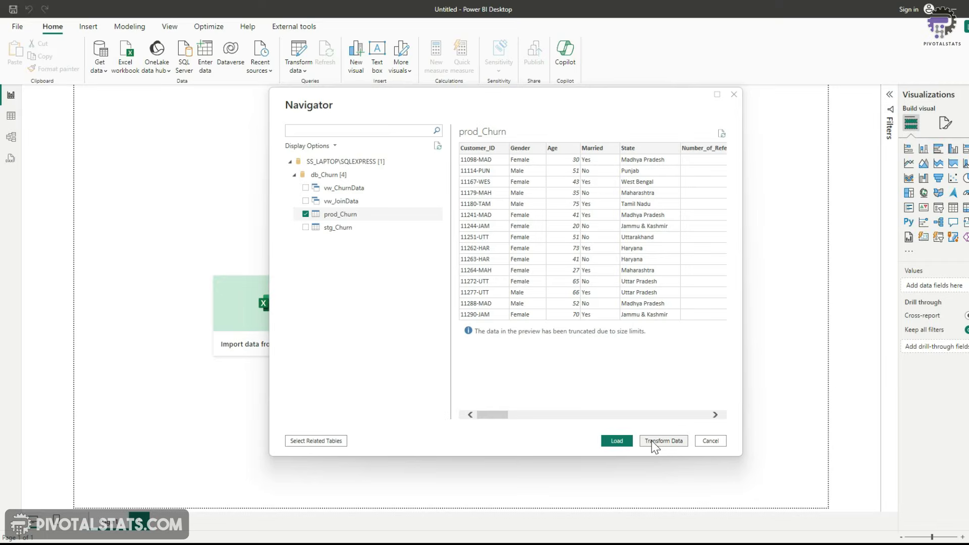
click(652, 442)
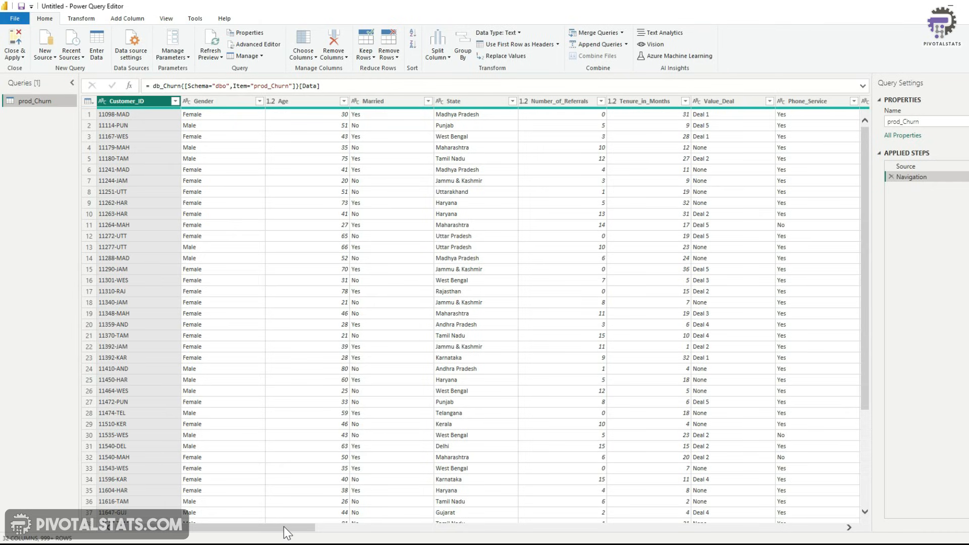
Scroll to the Customer_Status column and inspect its filter list of values
drag(284, 526, 812, 526)
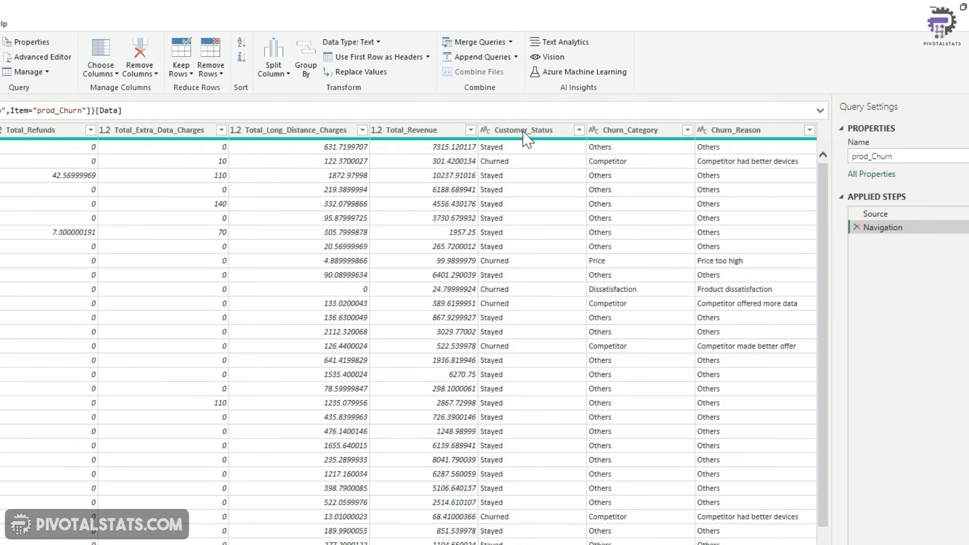
click(528, 132)
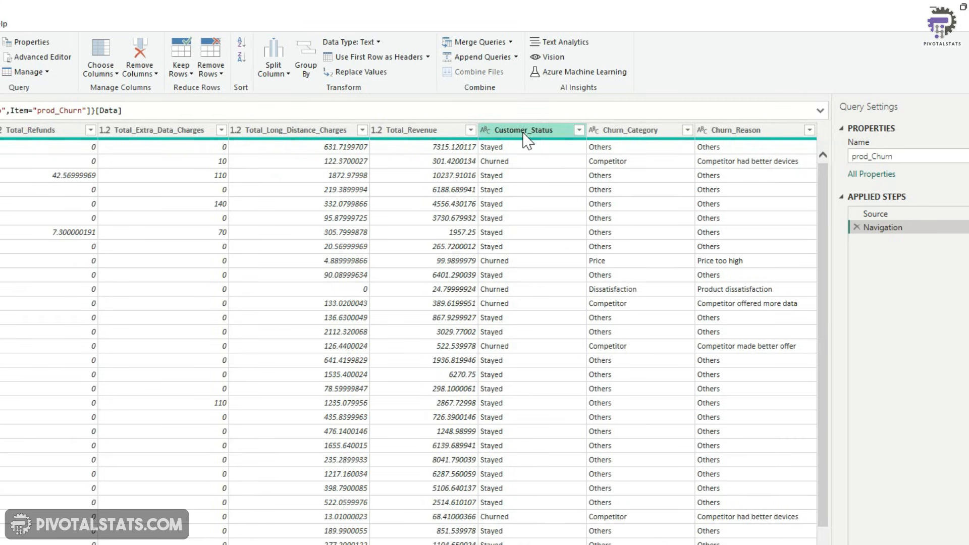
click(579, 131)
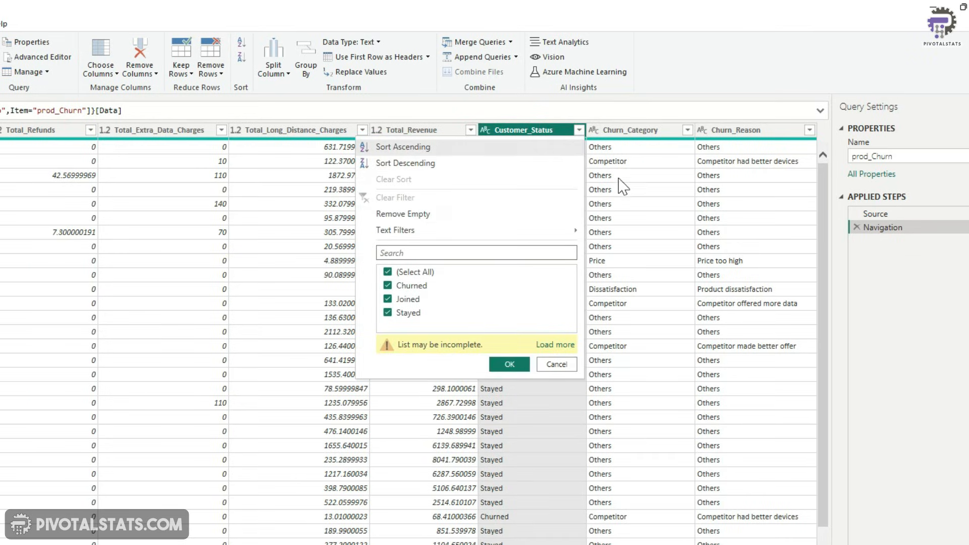
click(579, 130)
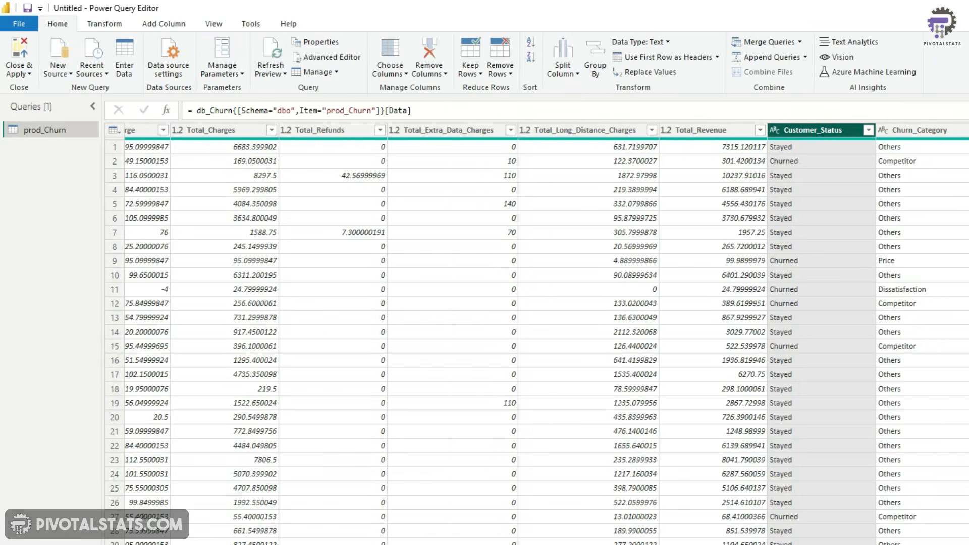
Add a custom column named Churn Status with formula if [Customer_Status] = "Churned" then 1 else 0, typed as Whole Number
click(151, 24)
click(69, 61)
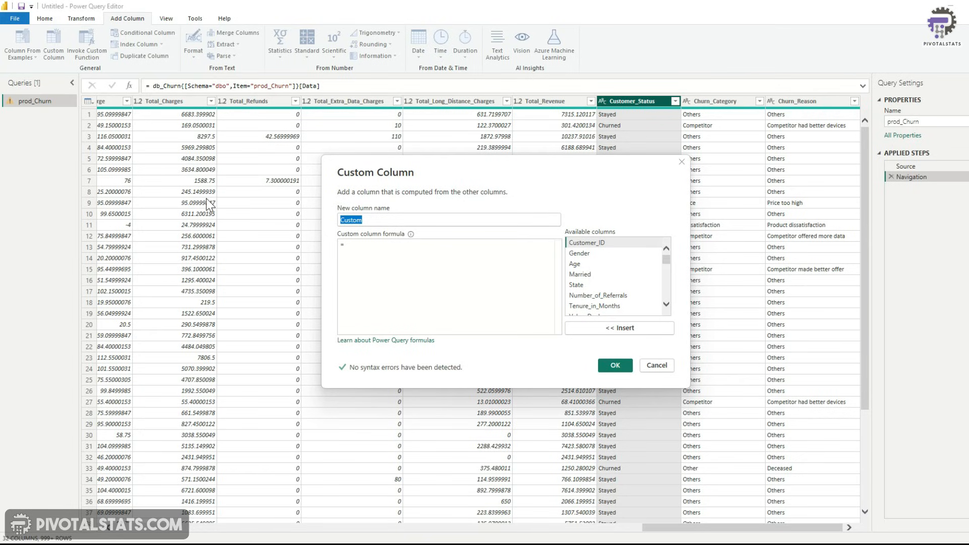
text(Churn Status)
key(Tab)
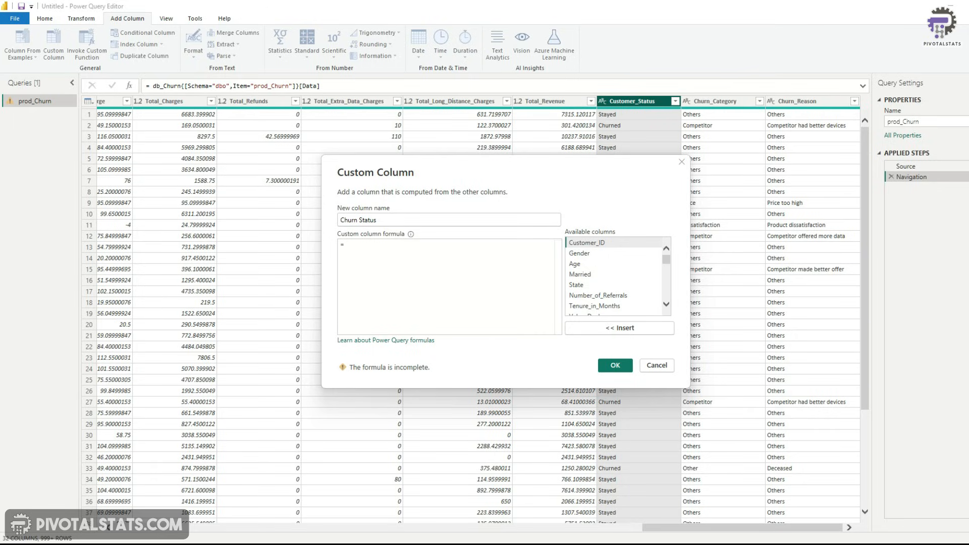
text(if)
scroll(603, 289, down, 5)
double_click(604, 290)
text(= )
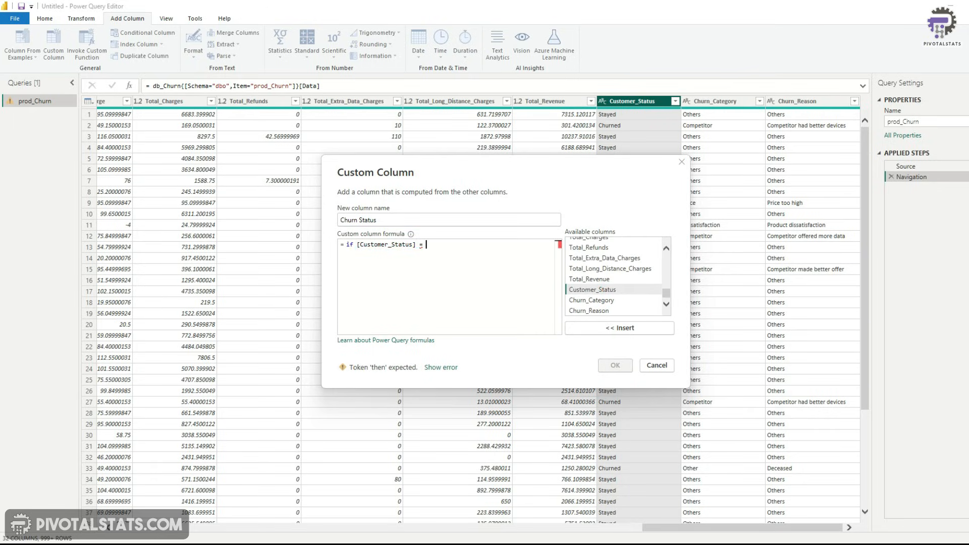
text("Churned" then)
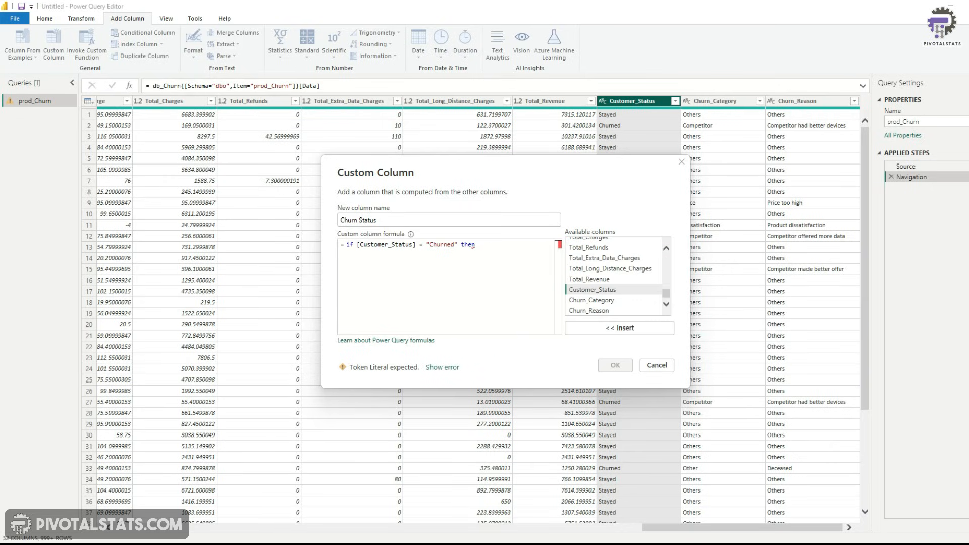
text( 1 else 0)
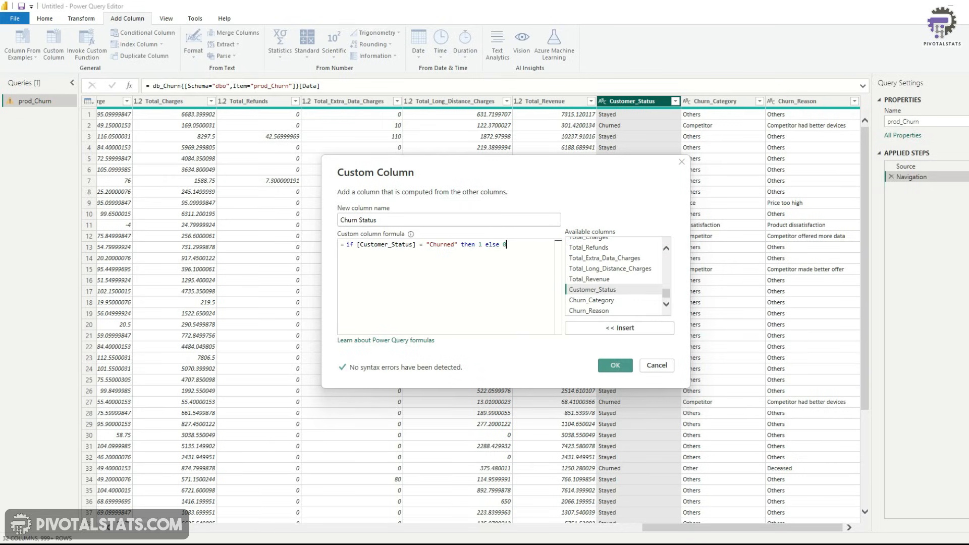
click(615, 365)
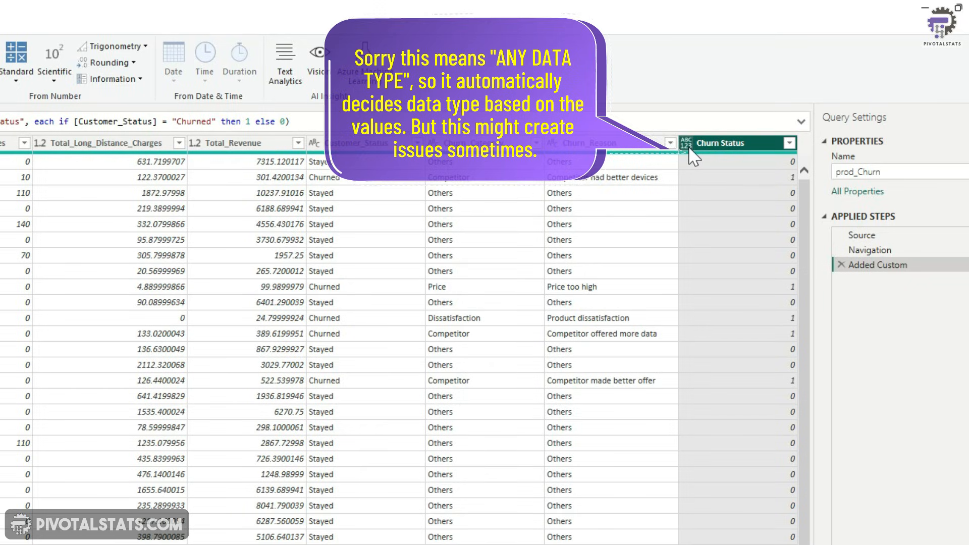
click(688, 144)
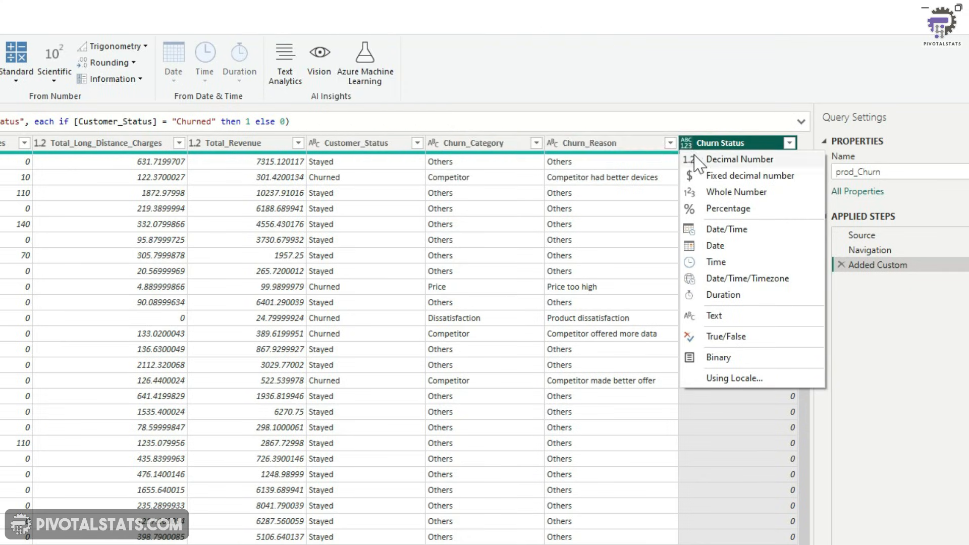
click(721, 193)
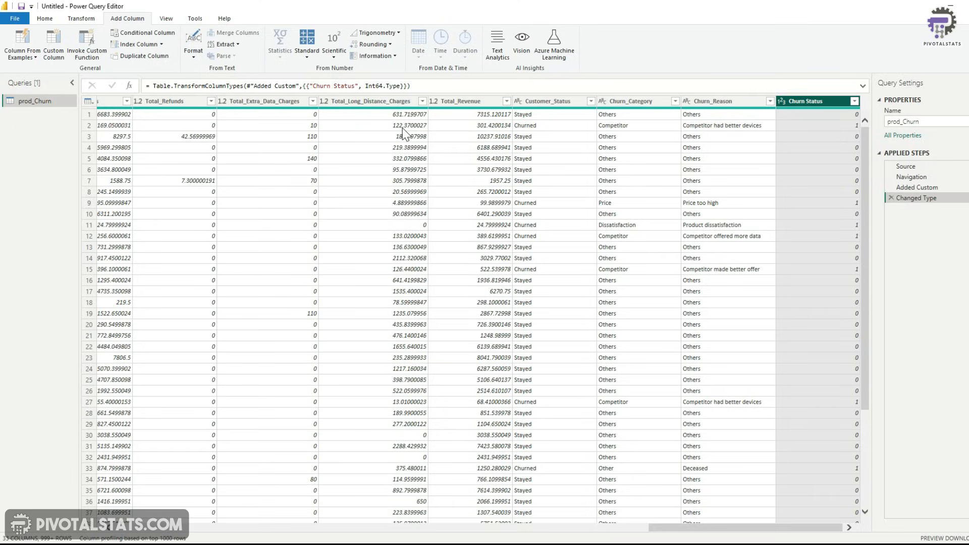
Start a custom column named Monthly Charge Status with formula if [Monthly_Charge] < 20 then "<20"
click(55, 46)
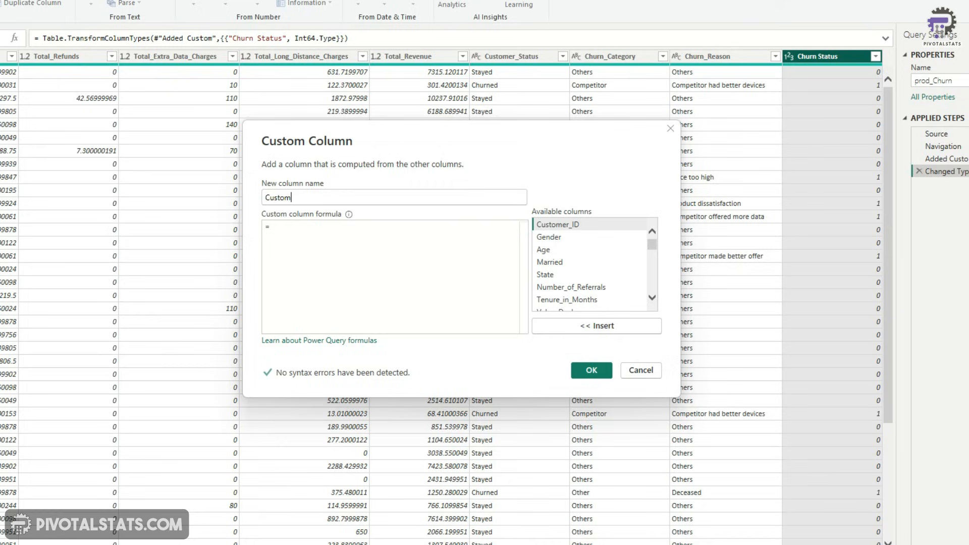
text(Monht)
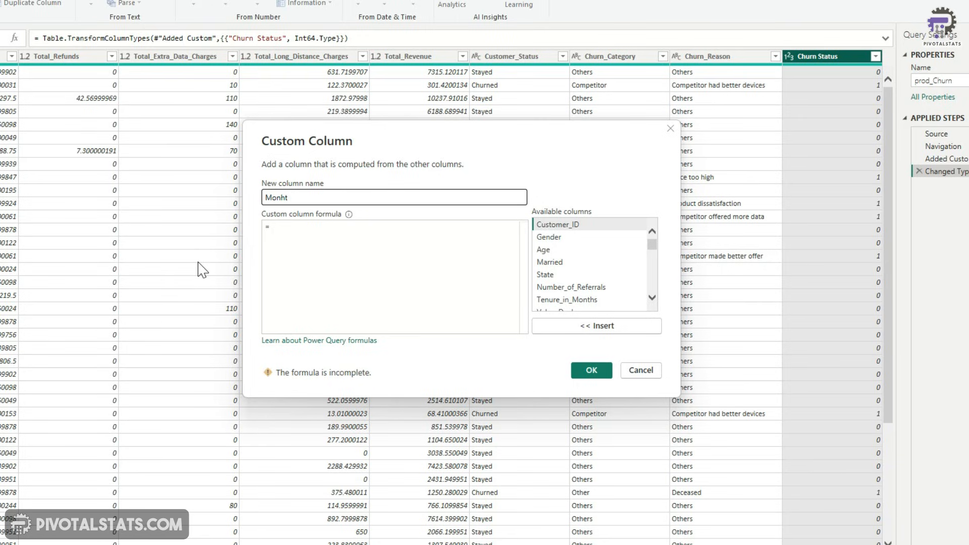
key(BackSpace)
key(BackSpace)
text(thly Charge Status)
key(Tab)
text(if)
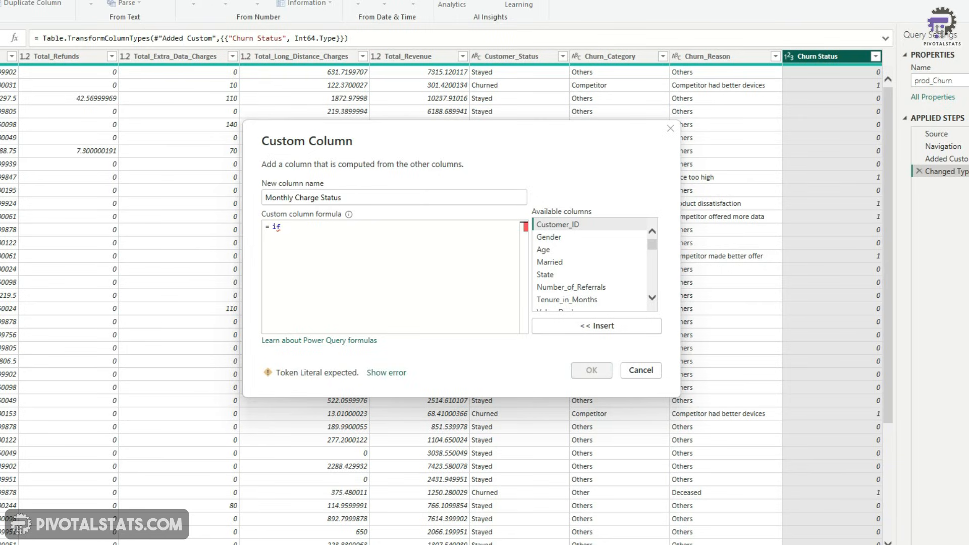
scroll(590, 263, down, 5)
double_click(581, 261)
text(< 20 then)
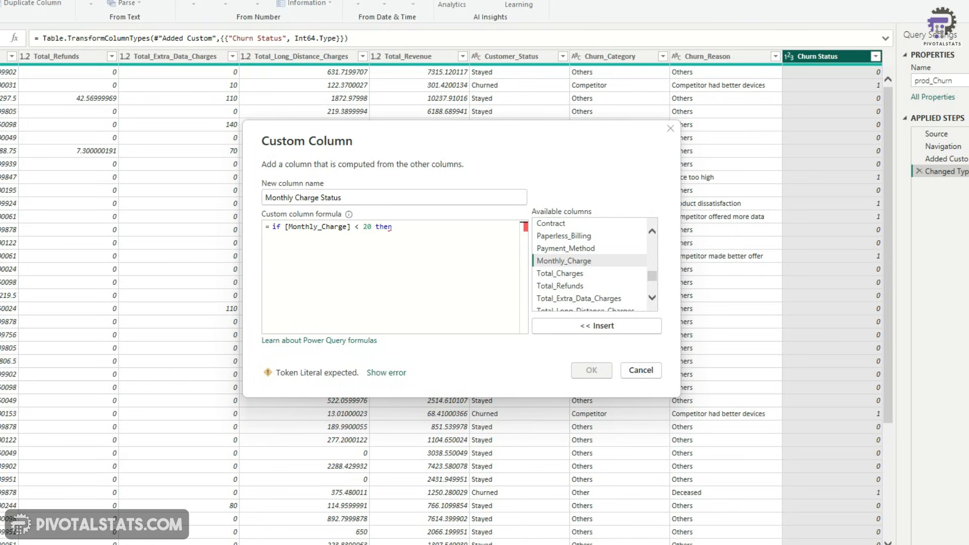
text( "<20")
key(Return)
Extend the formula with else if [Monthly_Charge] < 50 then "20-50", < 100 then "50-100", else ">100", and confirm
text(else if )
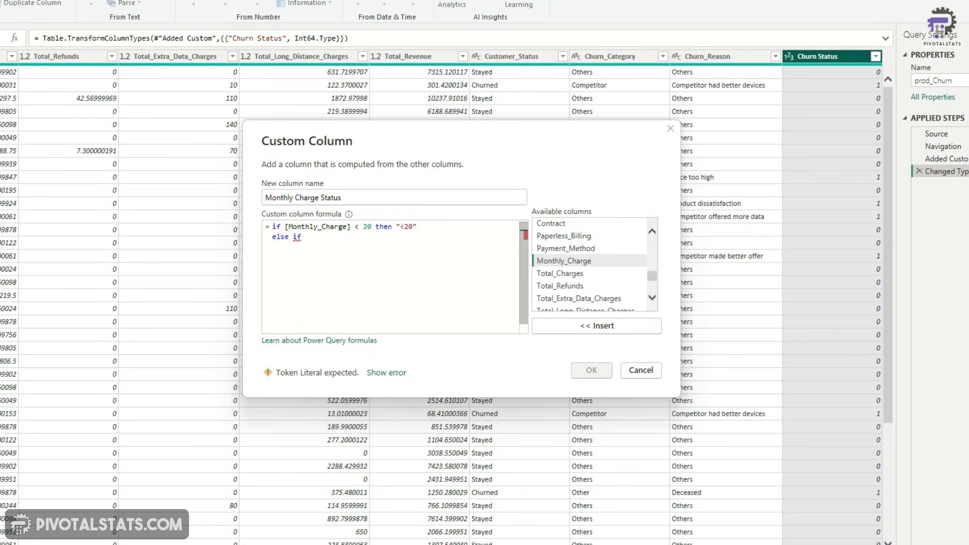
text([Monthly_Charge] < 50 then)
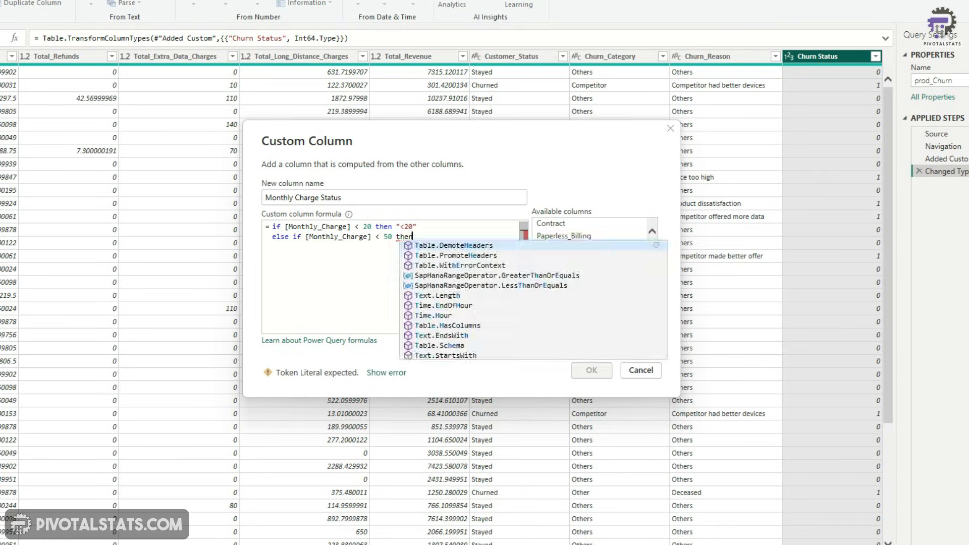
text( "20"-50)
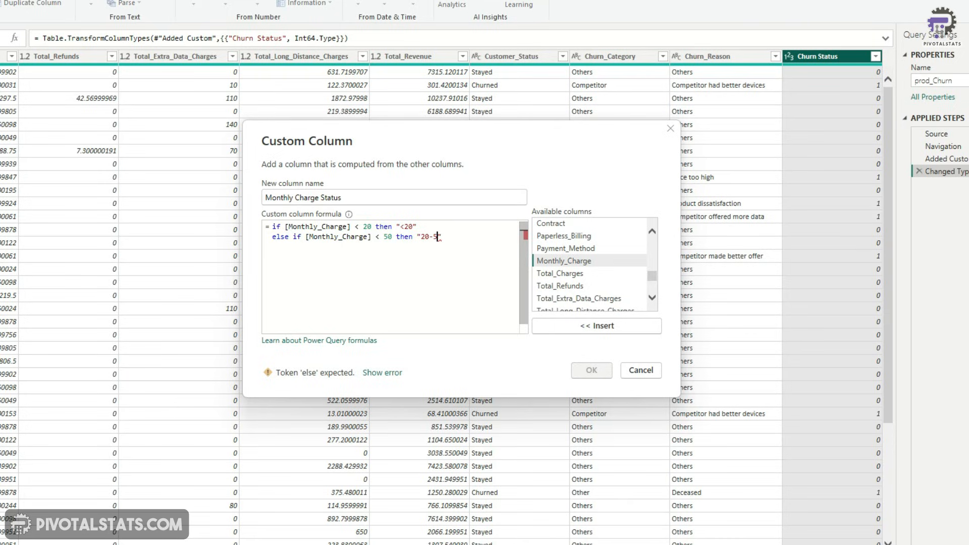
key(End)
key(shift+Home)
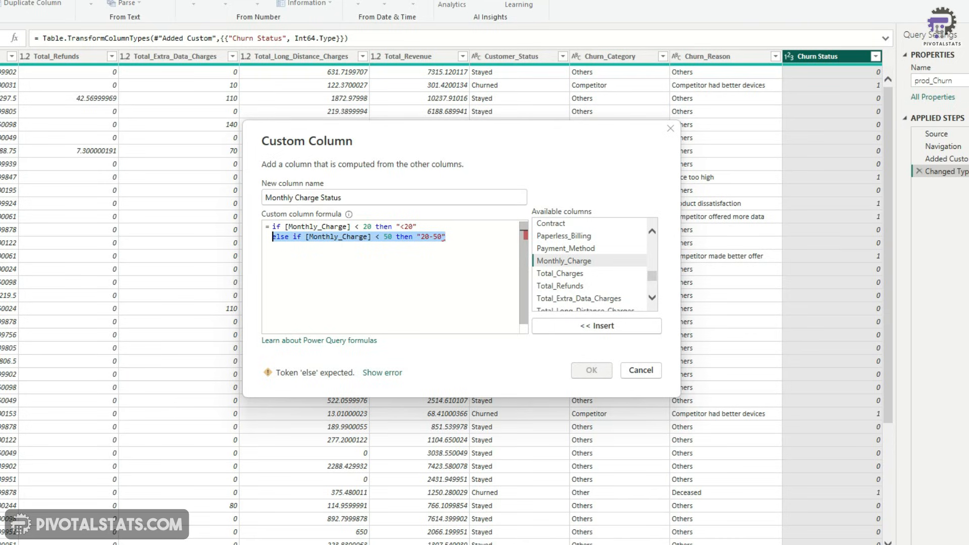
key(ctrl+c)
key(End)
key(ctrl+v)
click(350, 247)
double_click(354, 247)
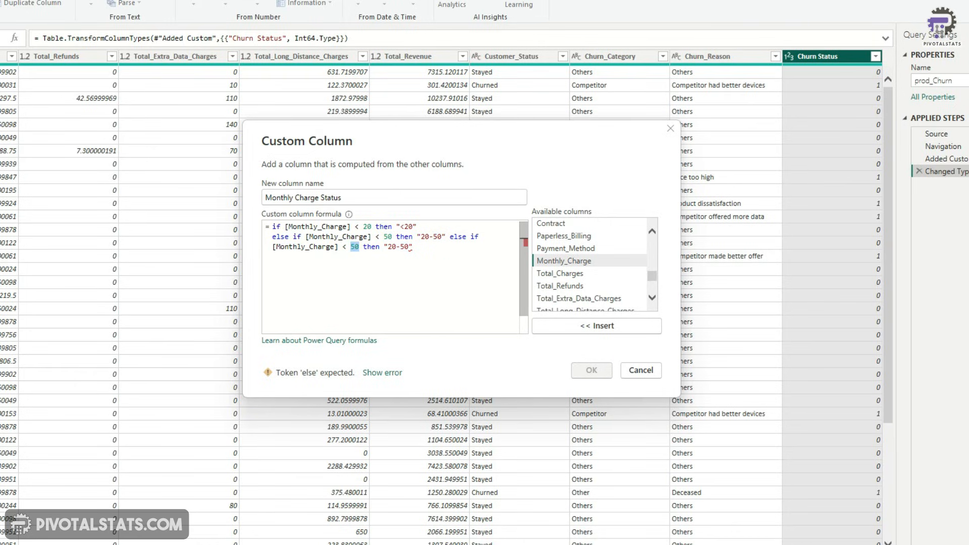
text(100)
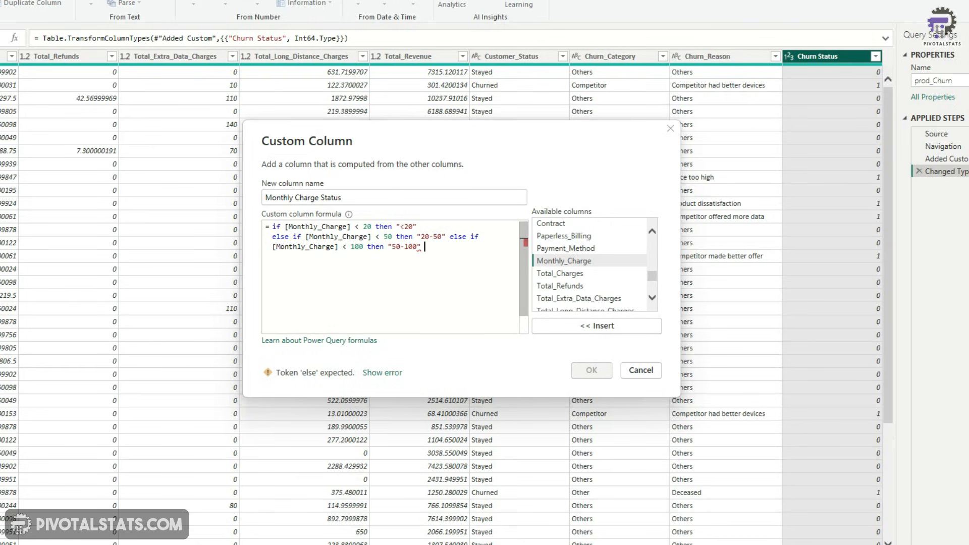
text(el)
key(BackSpace)
text(lse )
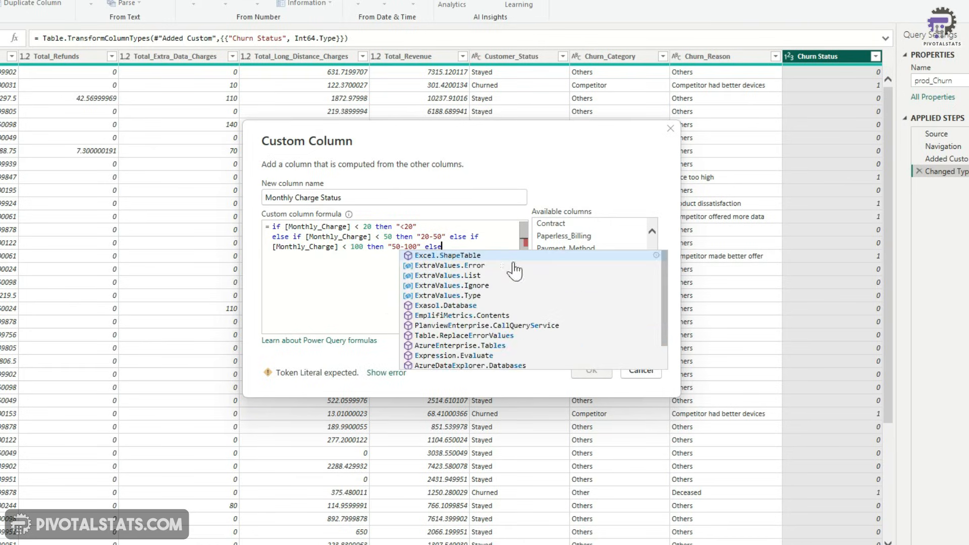
text(">100)
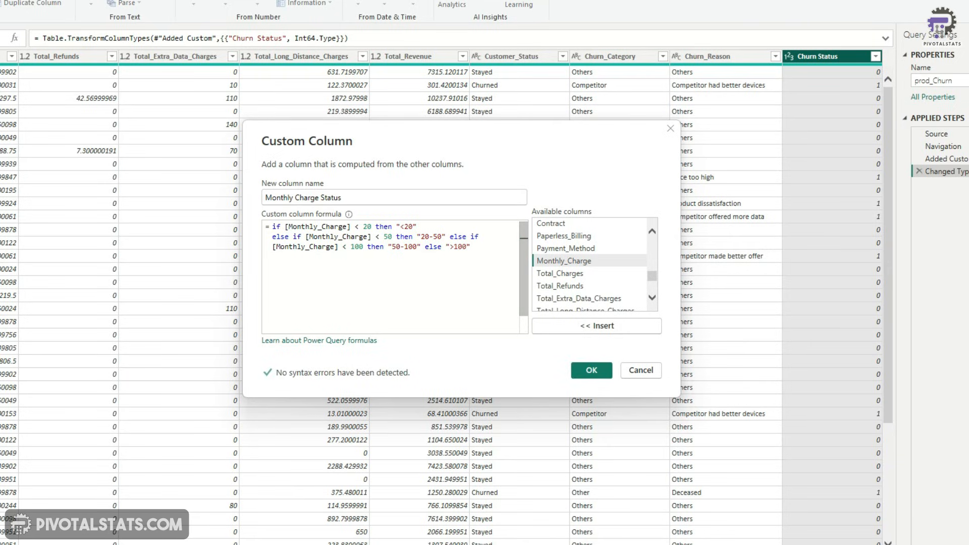
click(589, 370)
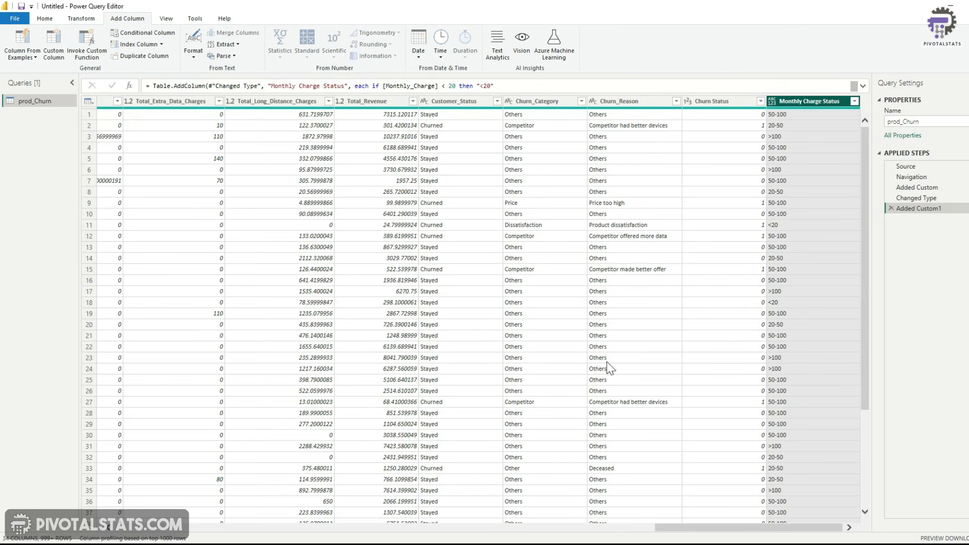
Inspect the Monthly_Charge column's filter list of values
drag(686, 533, 537, 533)
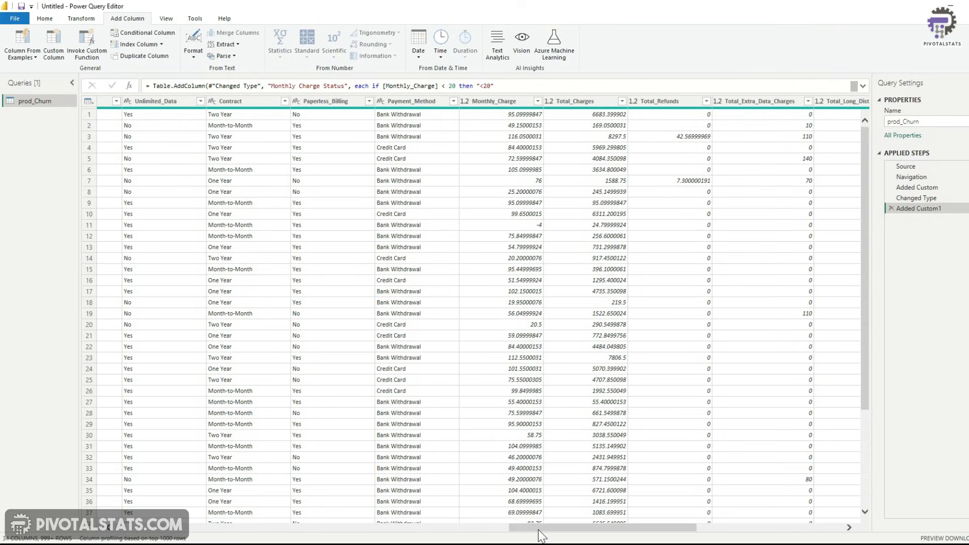
click(538, 101)
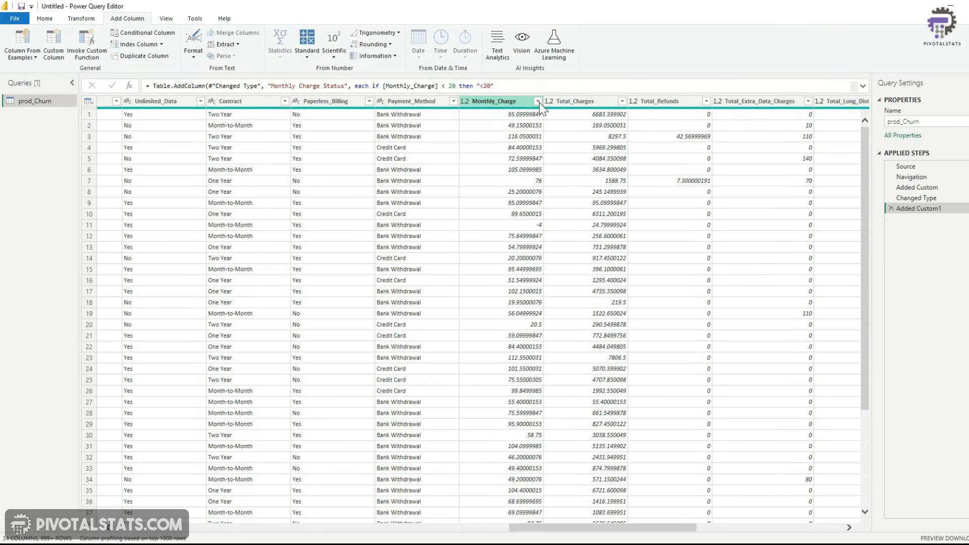
scroll(494, 300, down, 10)
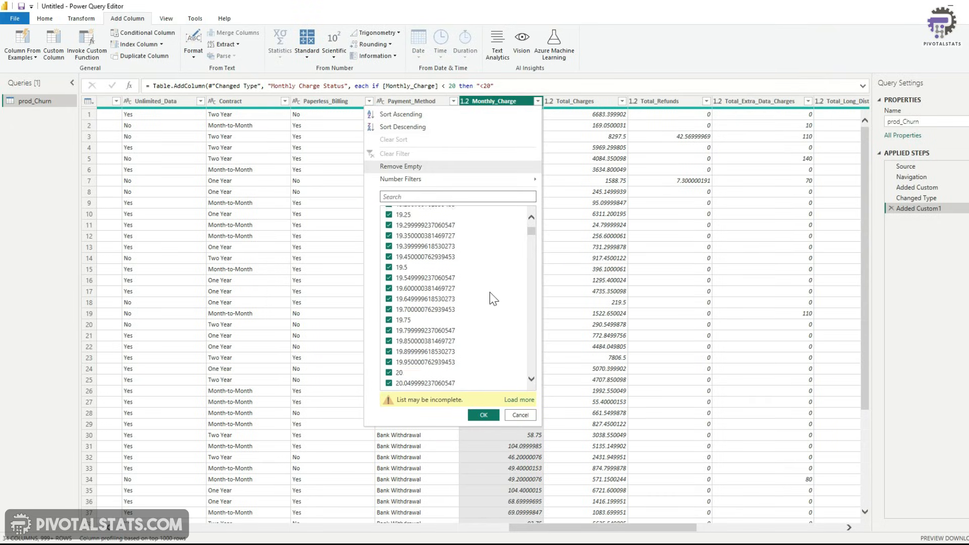
scroll(494, 299, down, 1)
scroll(494, 300, up, 4)
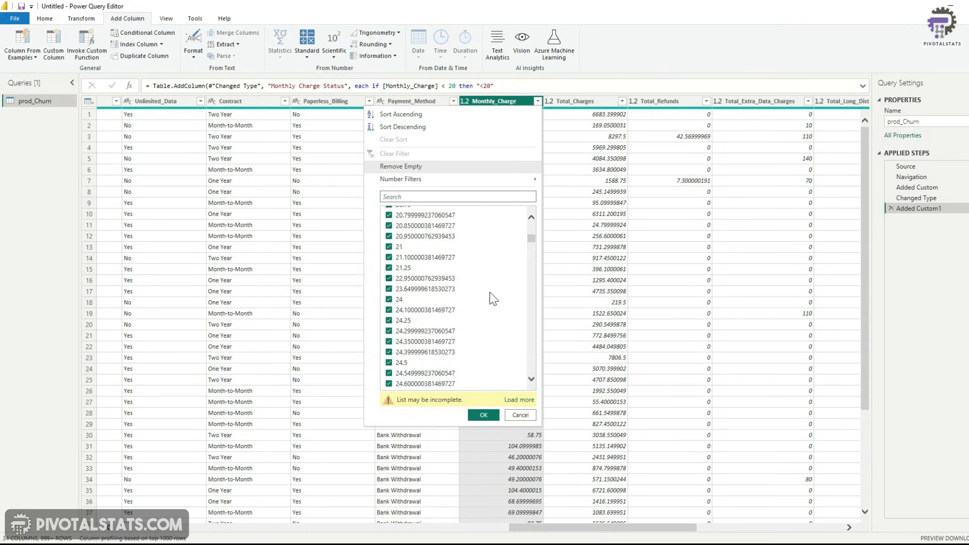
scroll(494, 300, up, 6)
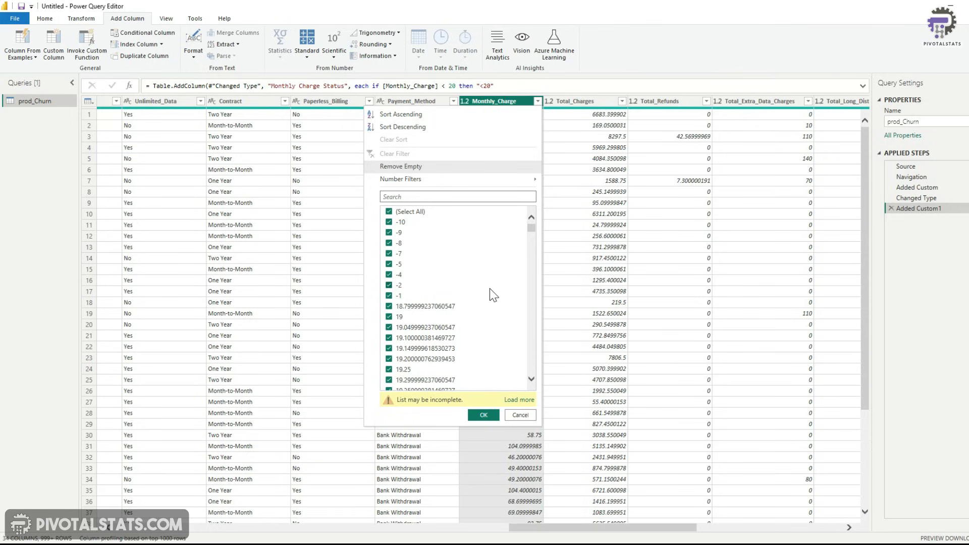
scroll(490, 289, down, 8)
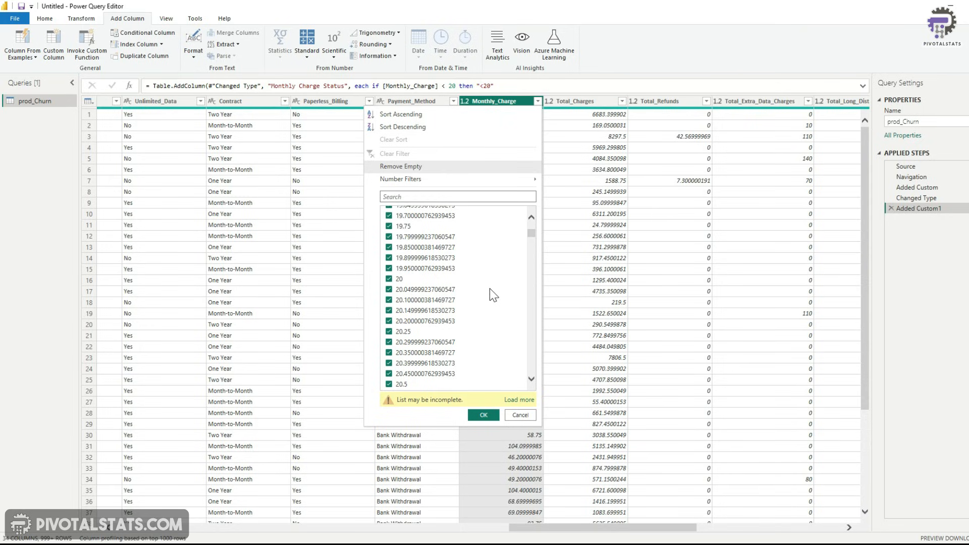
click(522, 415)
Close and apply the query changes, then save the report as Churn Analysis
drag(631, 528, 777, 528)
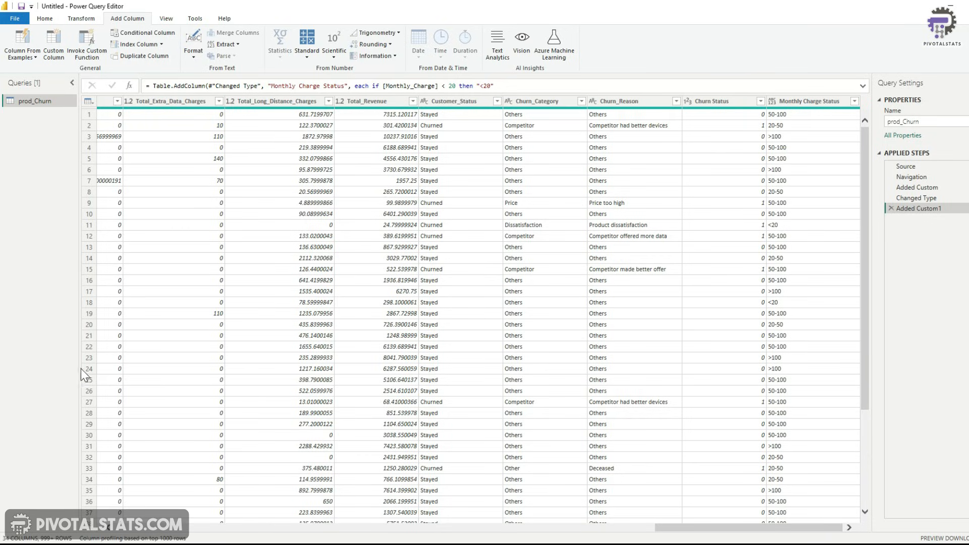
click(46, 19)
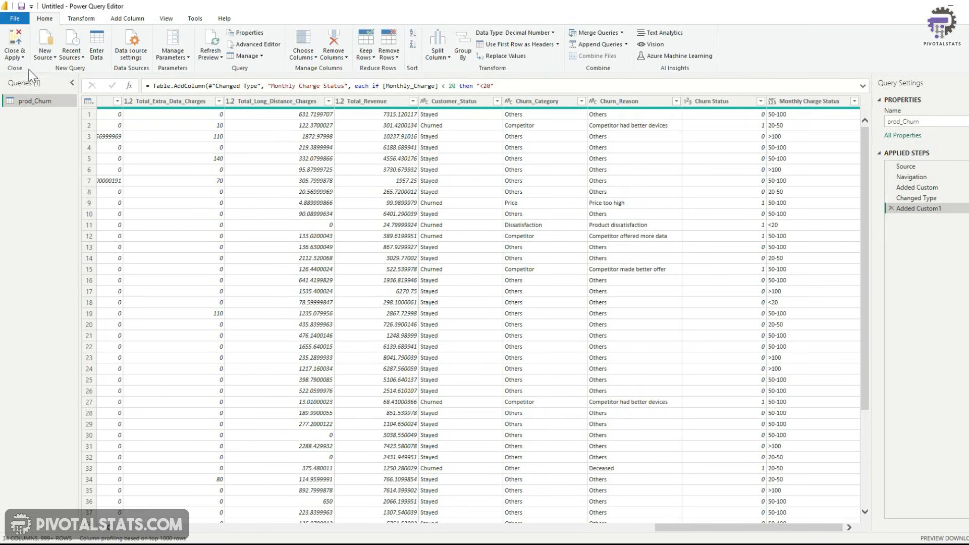
click(15, 56)
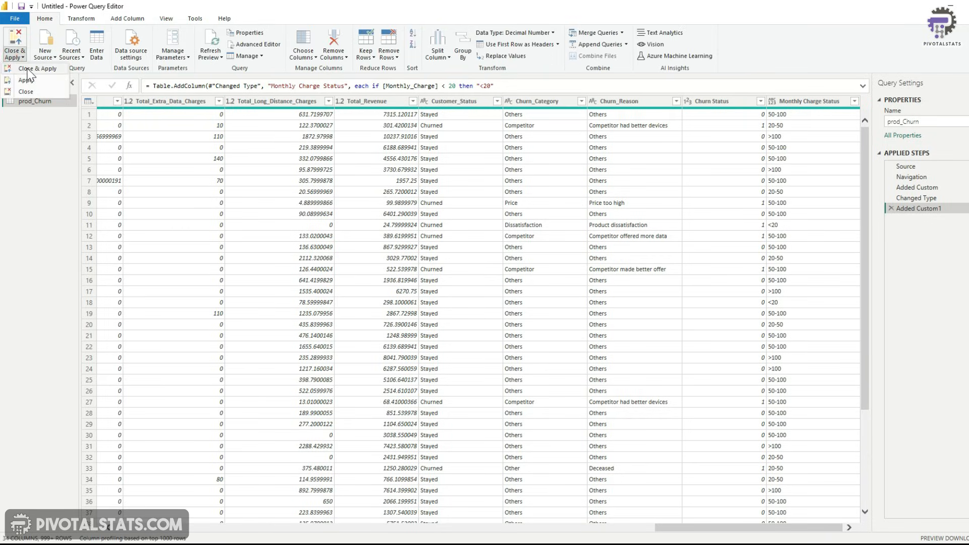
click(30, 68)
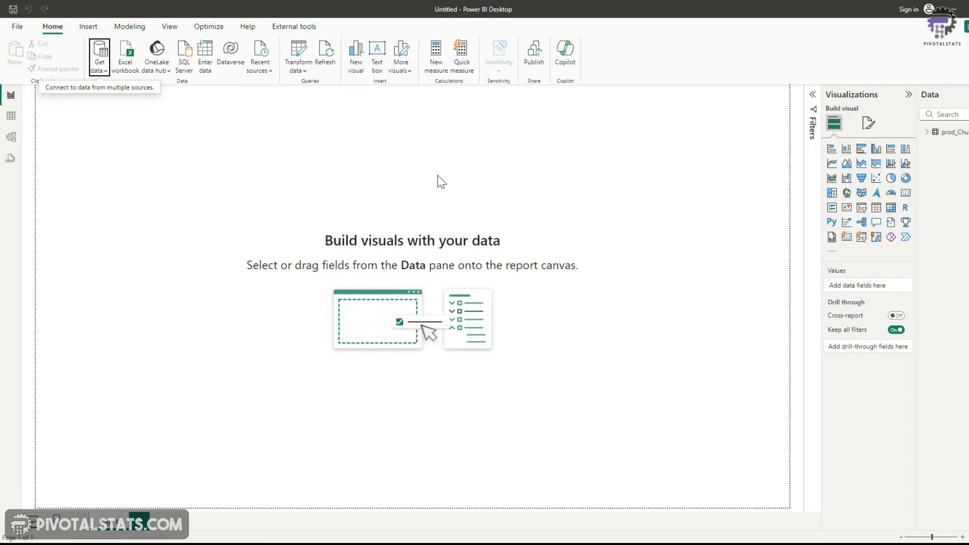
key(ctrl+s)
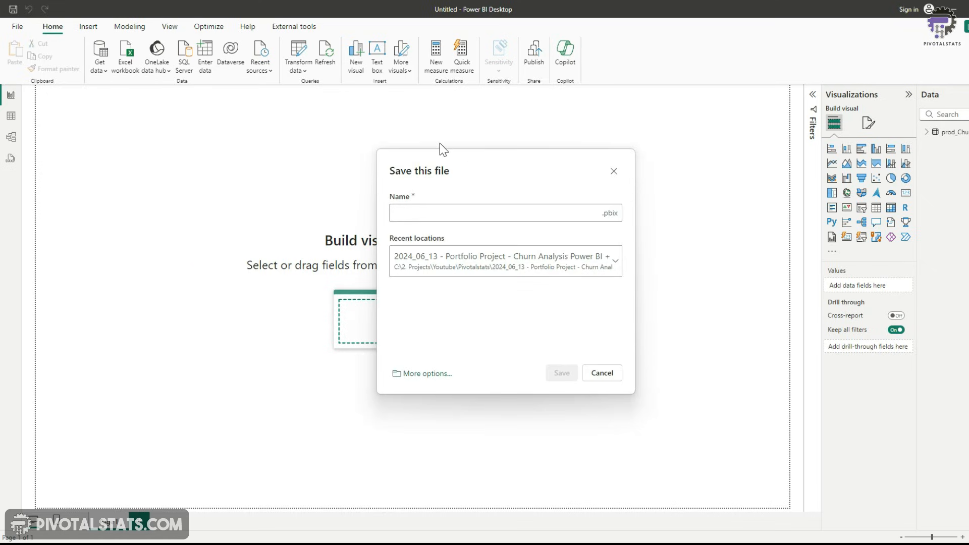
text(Churn Analysis)
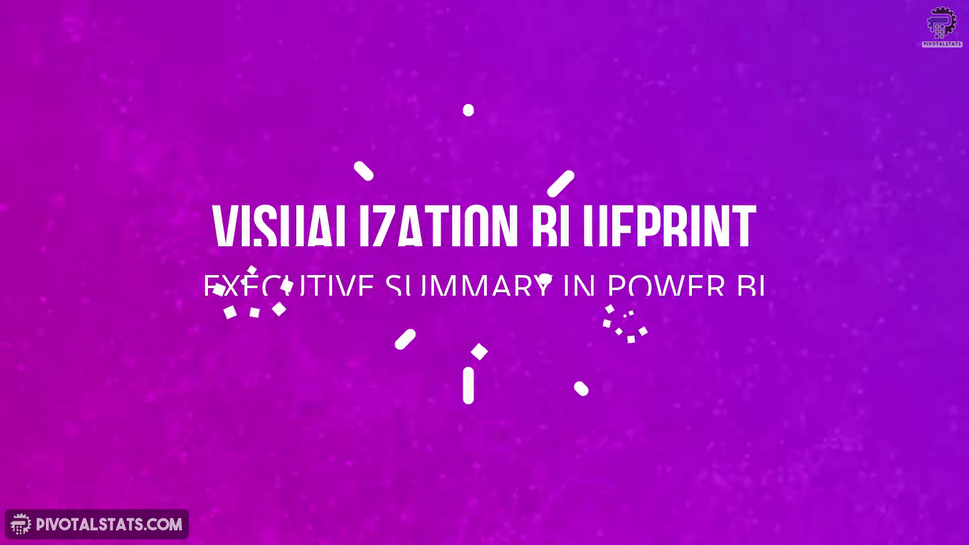
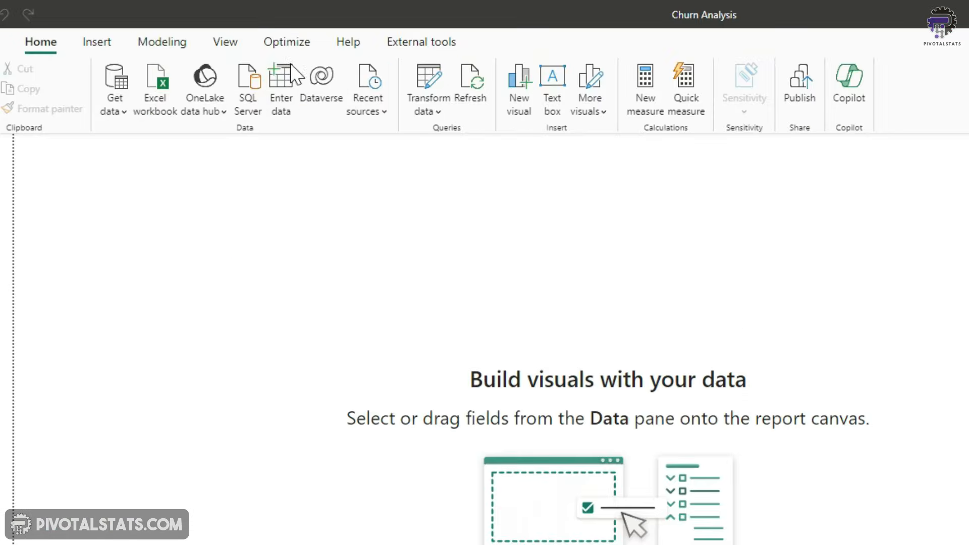
Create and load a new entered-data table named tbl_Measures with a single column named Z_Dummy
click(286, 97)
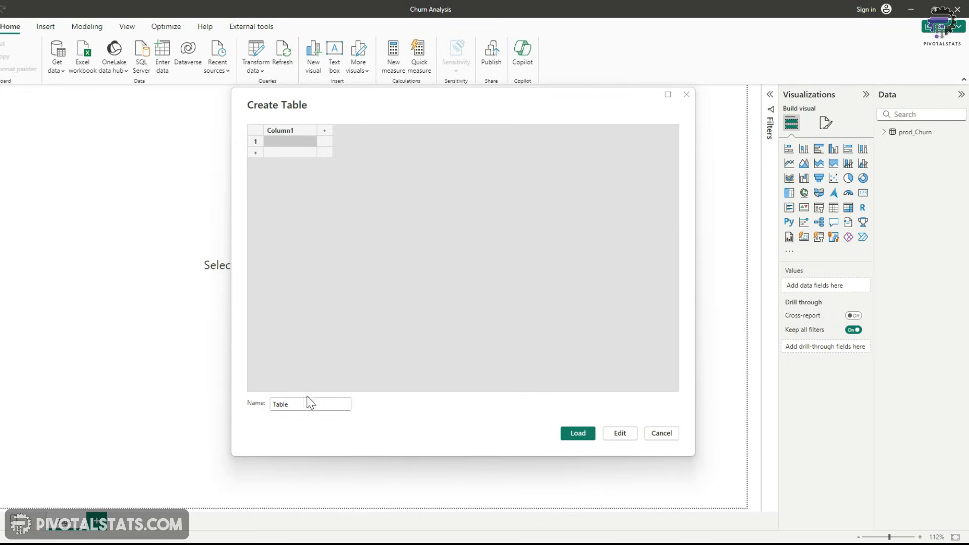
double_click(305, 403)
text(tb)
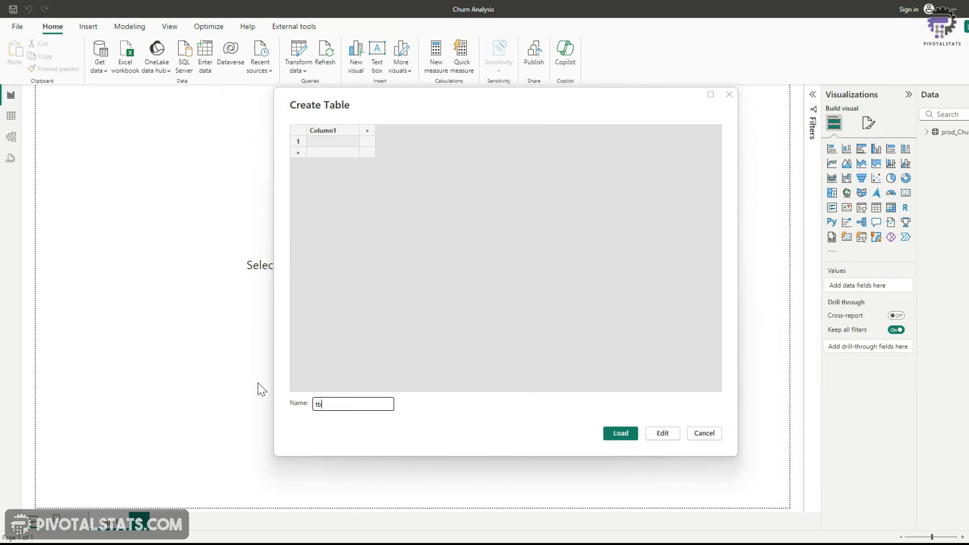
text(l_Measures)
double_click(335, 132)
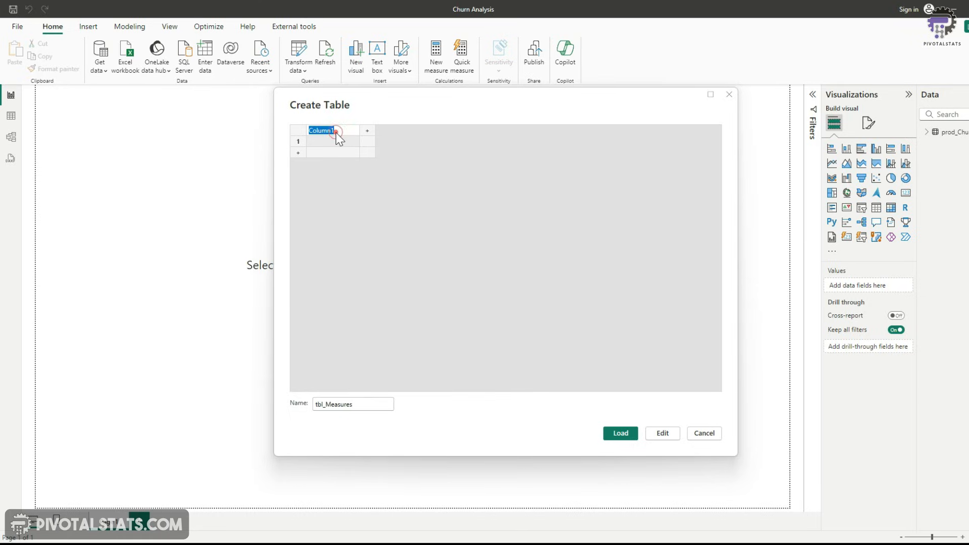
text(Z_Dummy)
click(614, 439)
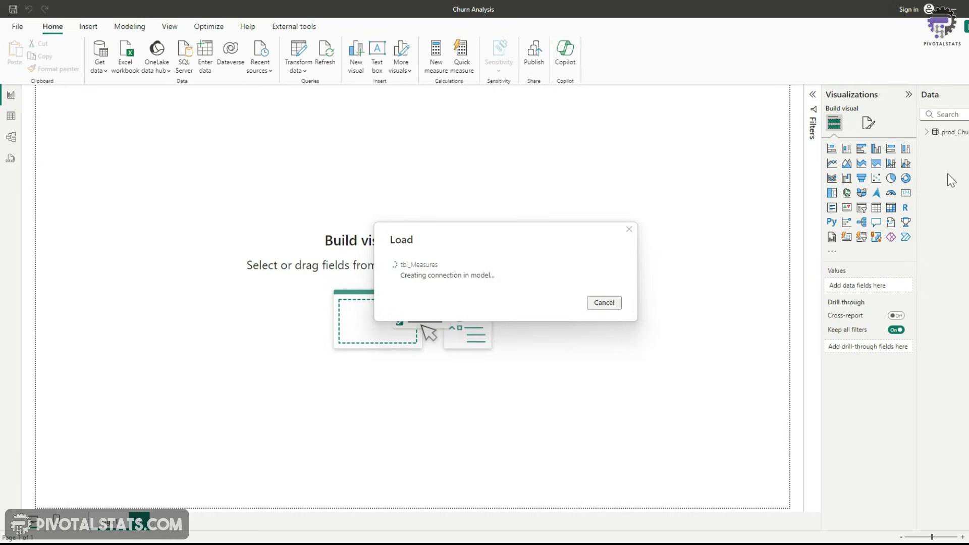
Add a measure to tbl_Measures: Total Customers = COUNT(prod_Churn[Customer_ID])
click(849, 155)
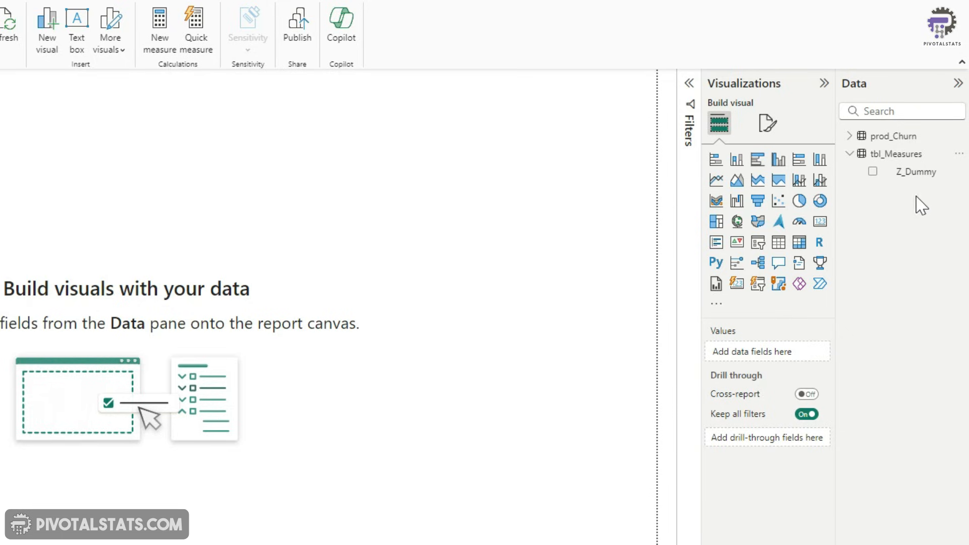
click(960, 155)
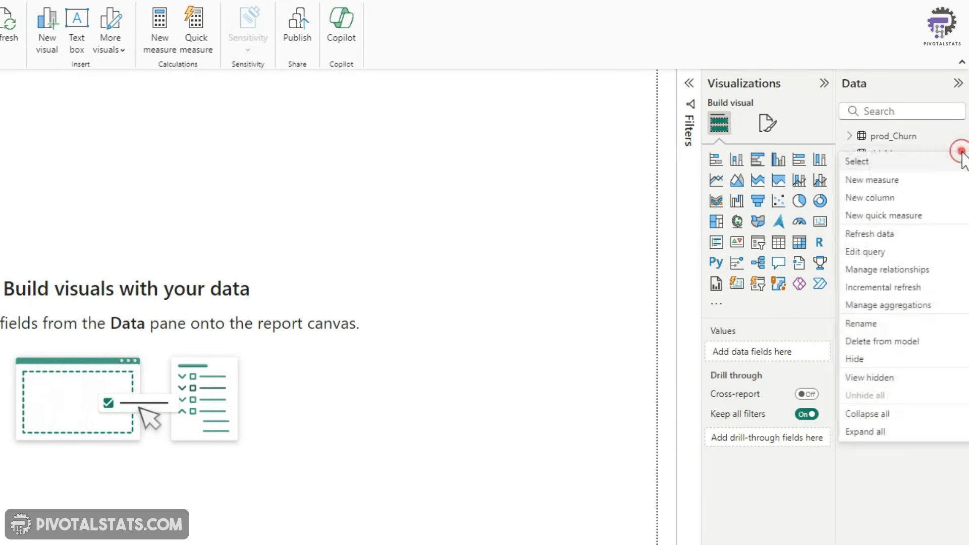
click(925, 184)
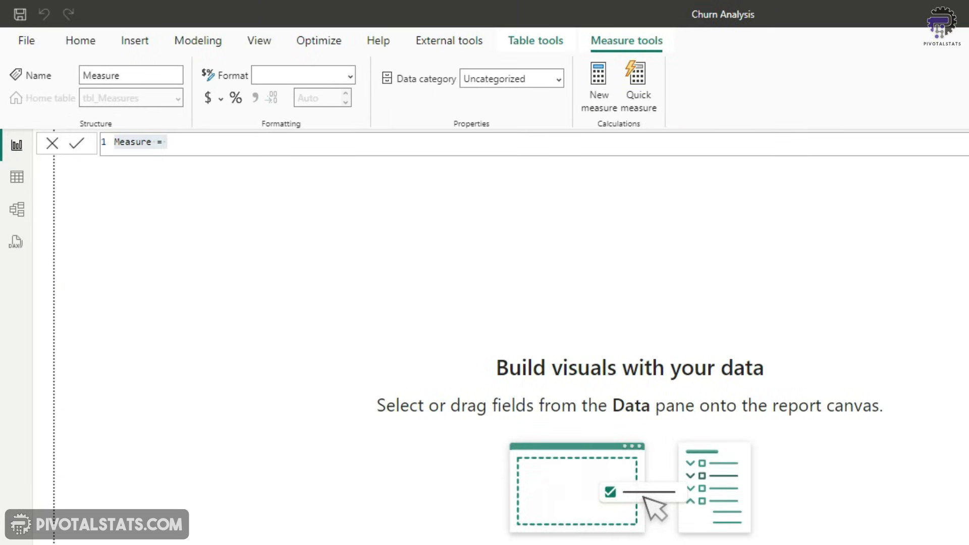
click(264, 142)
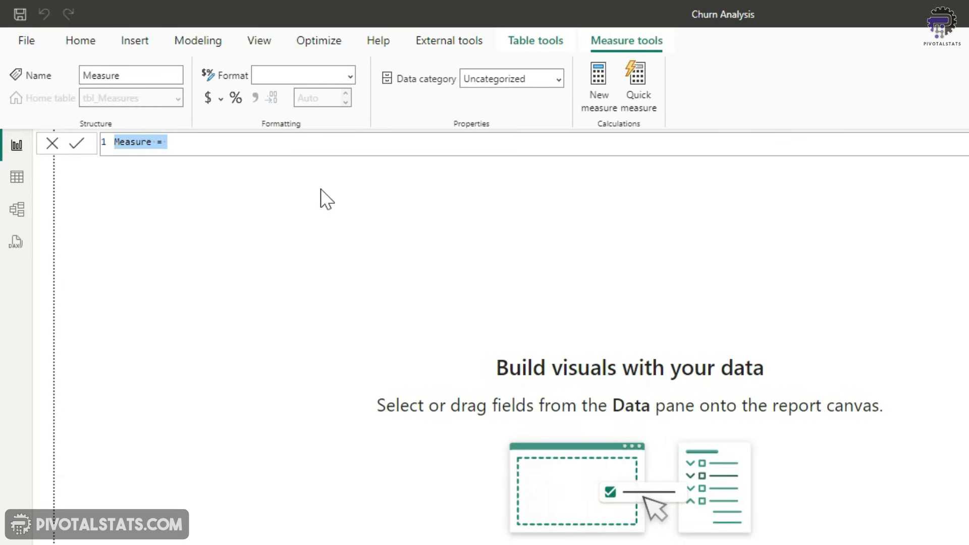
text(Total Customers =)
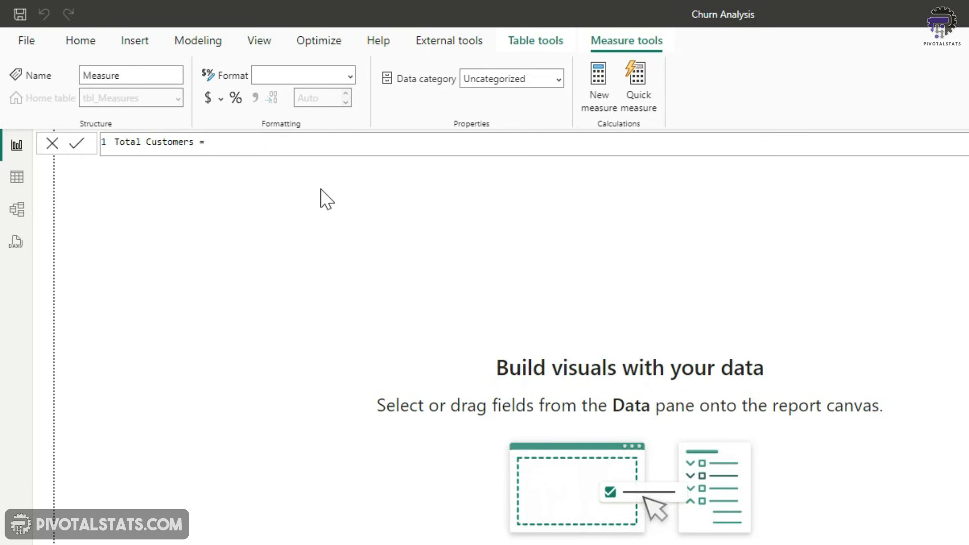
text( count)
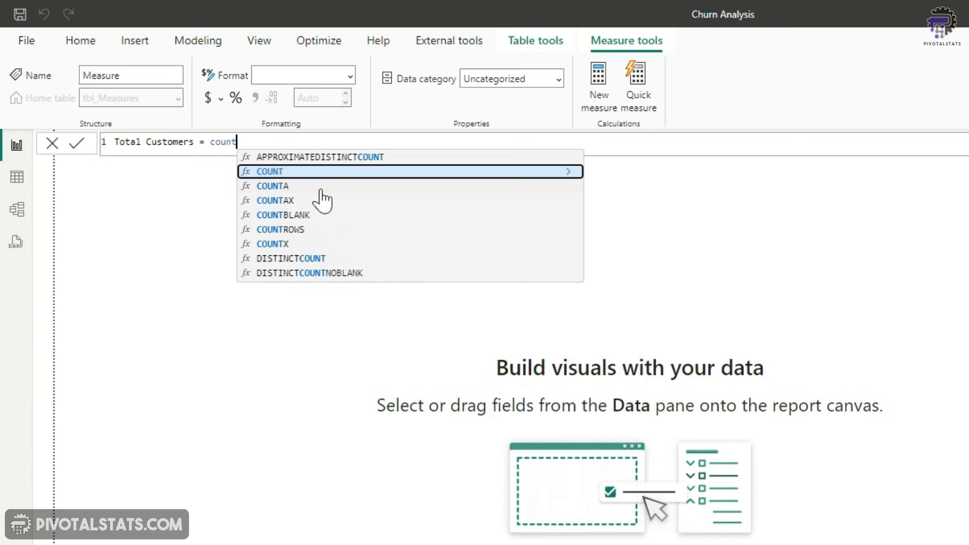
key(Tab)
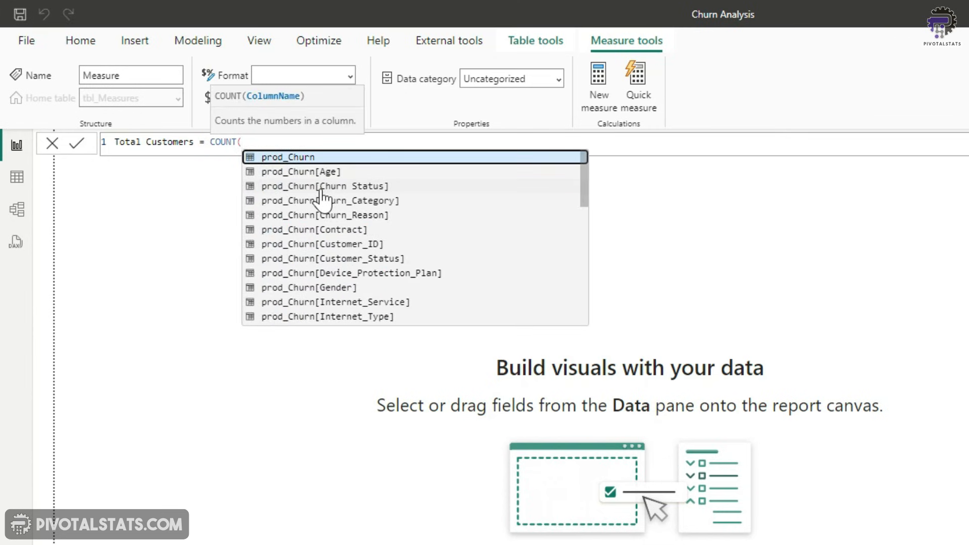
text(custo)
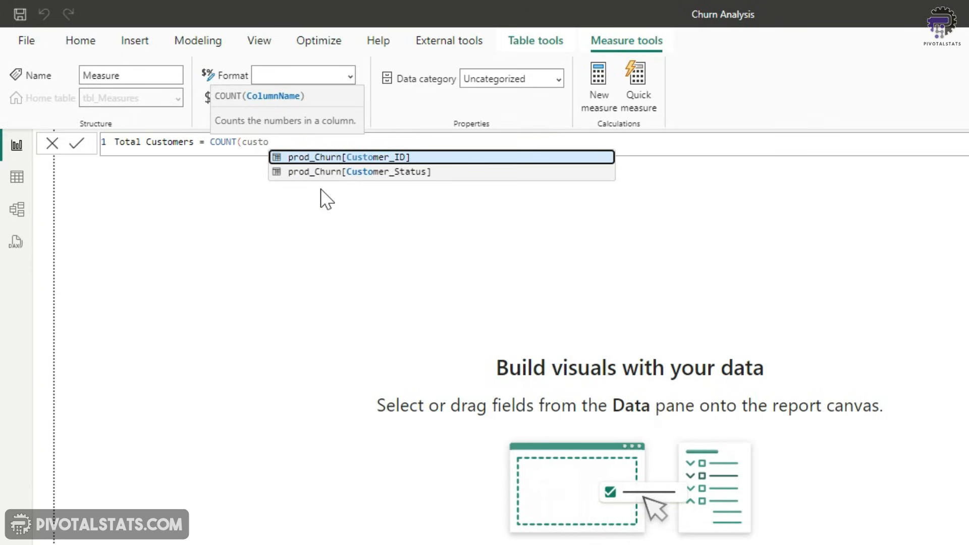
key(Tab)
text())
key(Return)
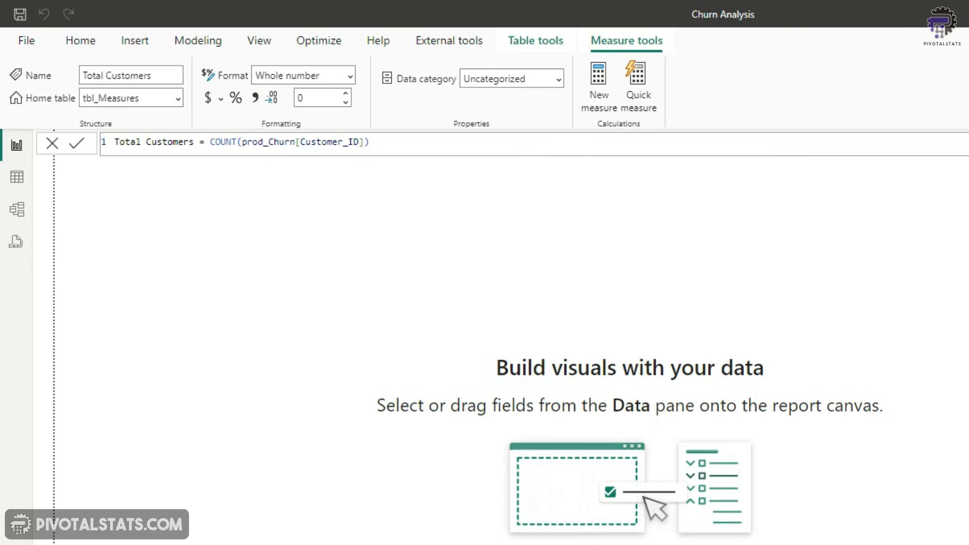
Add a measure New Joiners = CALCULATE(COUNT(prod_Churn[Customer_ID]), prod_Churn[Customer_Status] = "Joined")
click(0, 222)
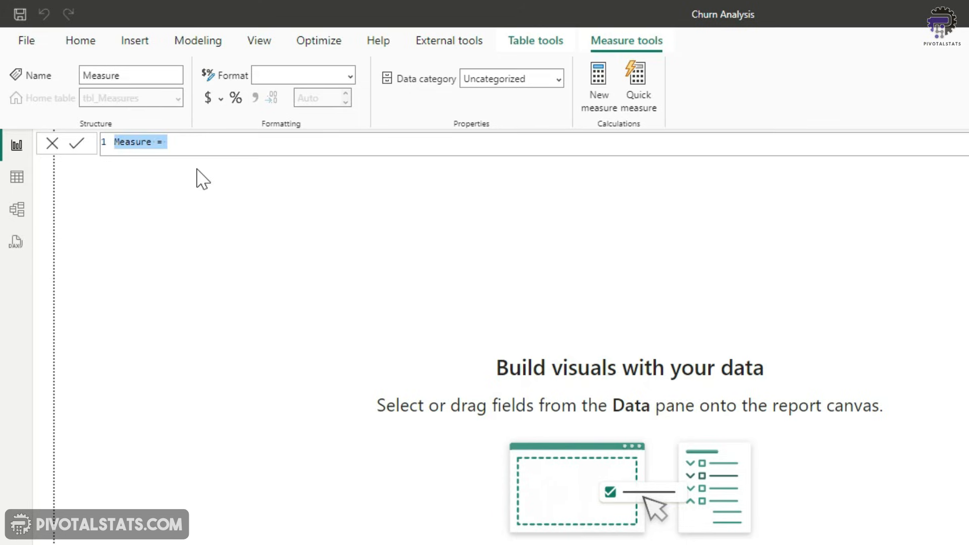
text(New Joiners = cal)
key(Tab)
text(coun)
key(Tab)
text(cu)
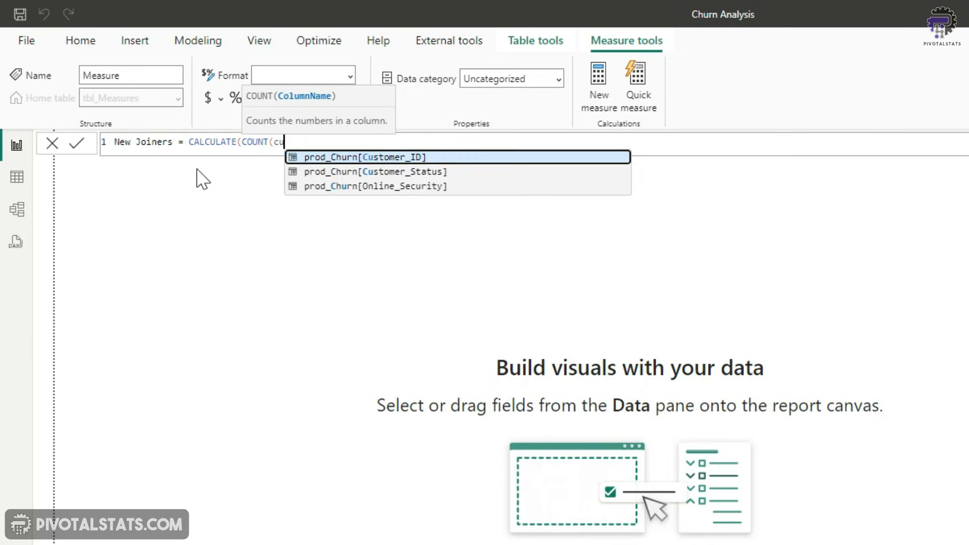
key(Tab)
text(),)
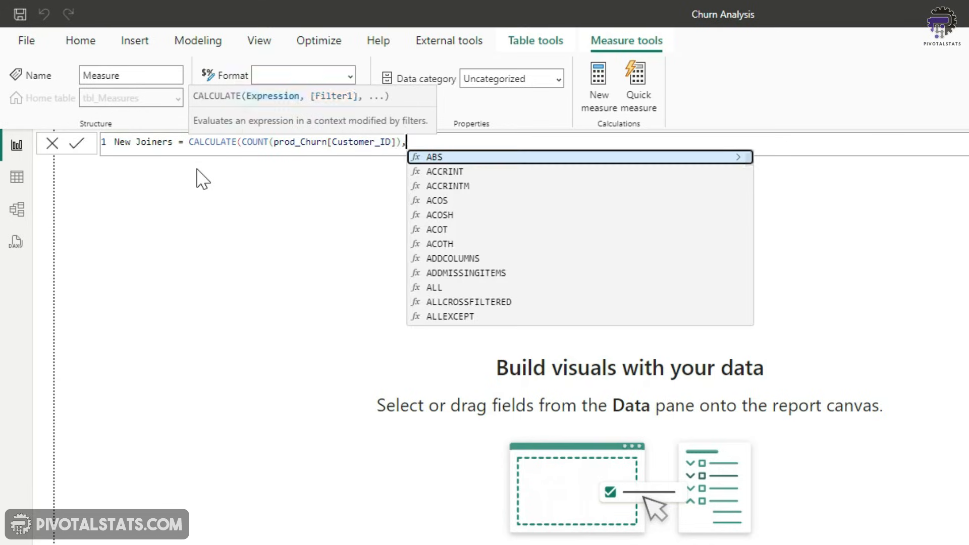
text( custom)
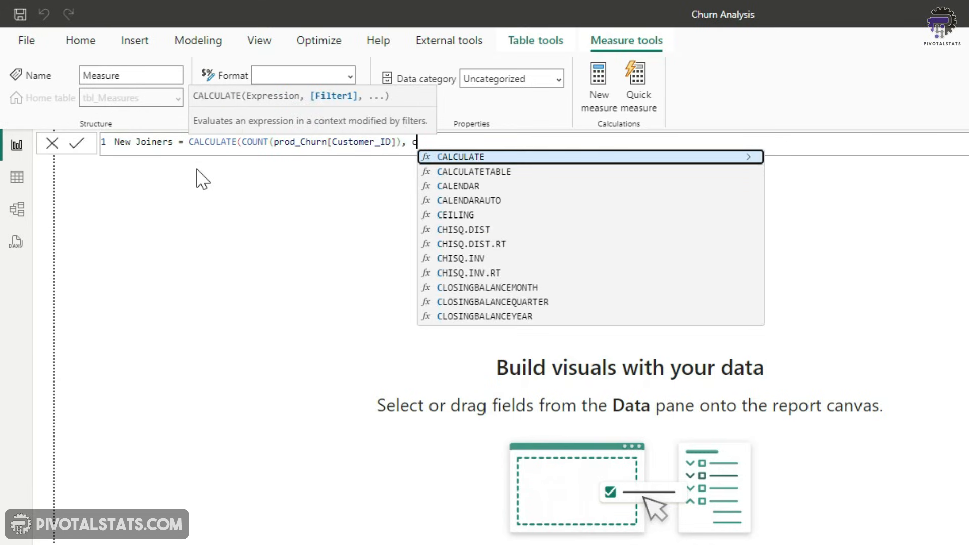
key(Down)
key(Down)
key(Tab)
text(= ")
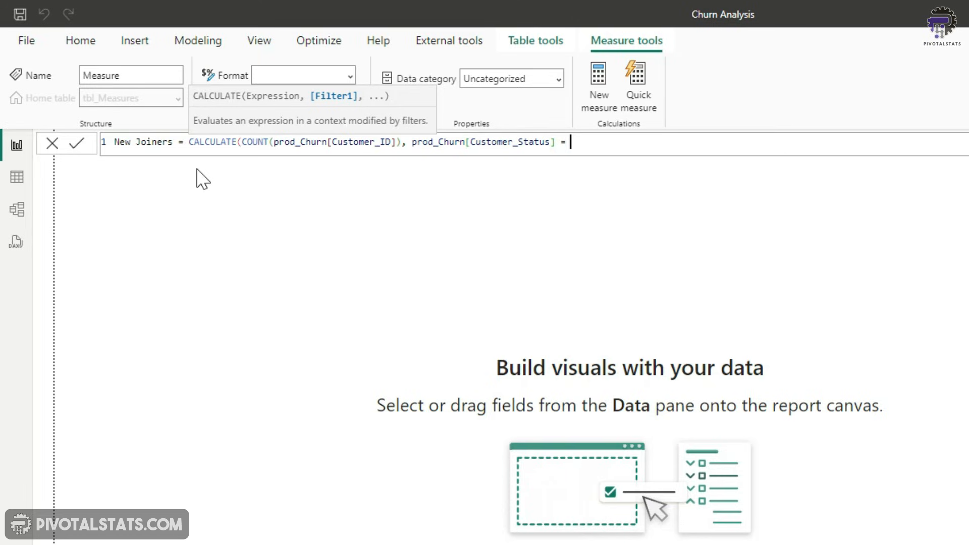
text(Jo)
Add a new measure in tbl_Measures: Total Churn = SUM(prod_Churn[Churn Status])
click(956, 201)
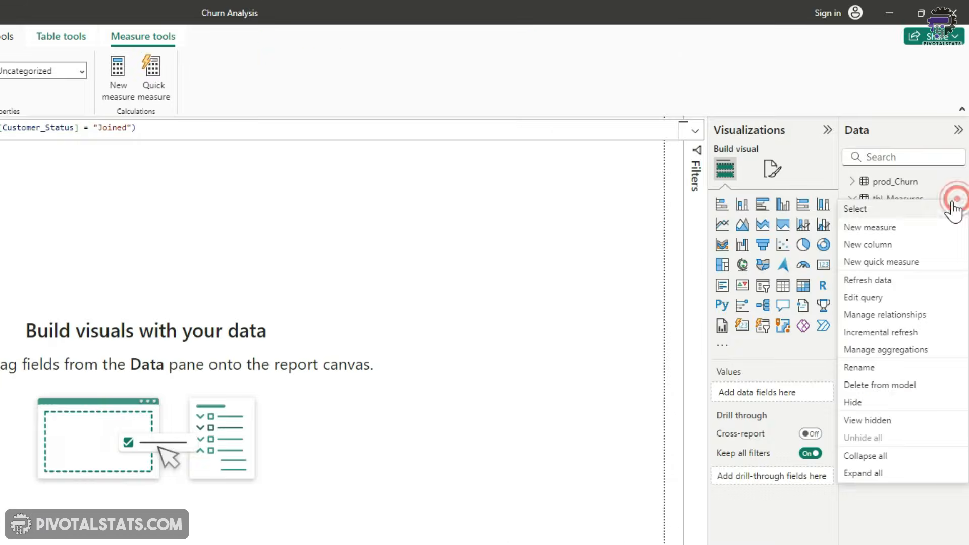
click(908, 225)
text(Tot)
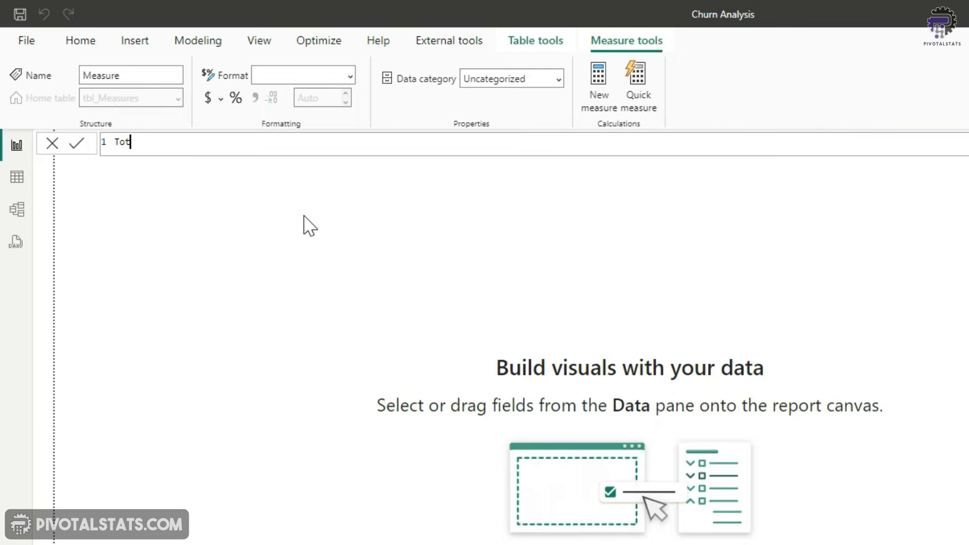
text(al Churn = SUM()
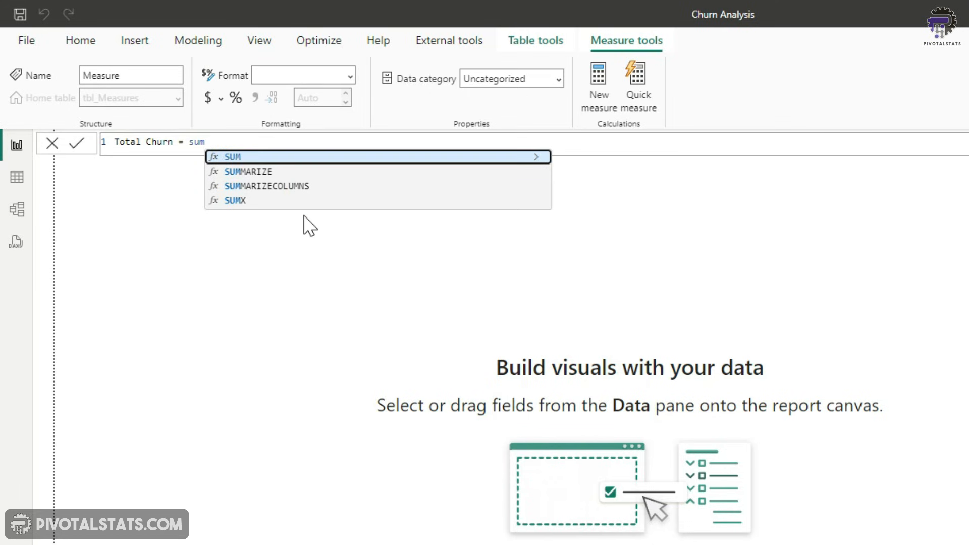
text(churn)
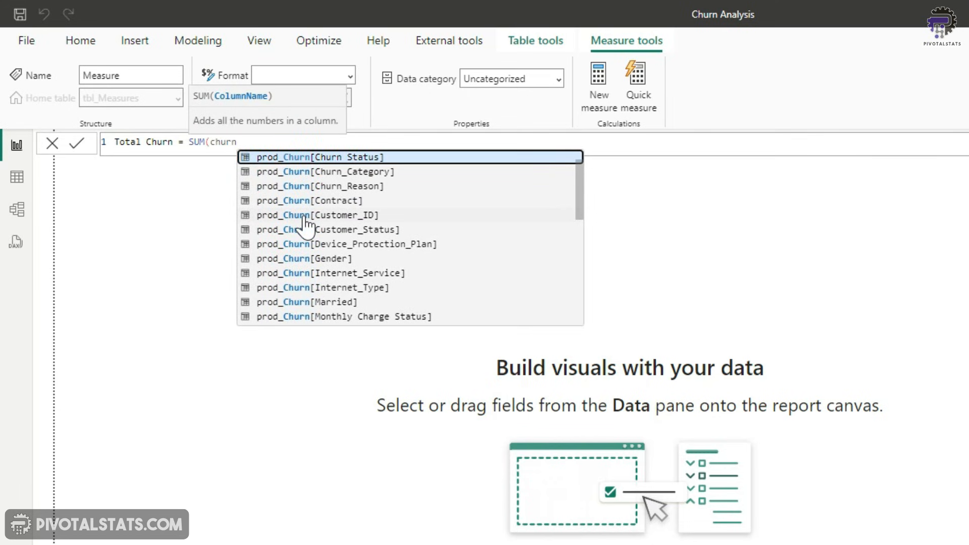
key(Tab)
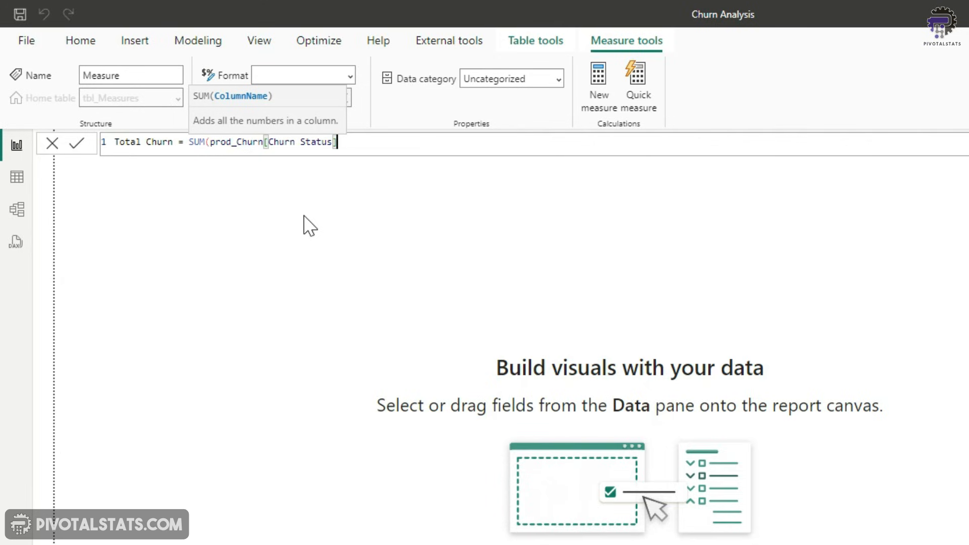
text())
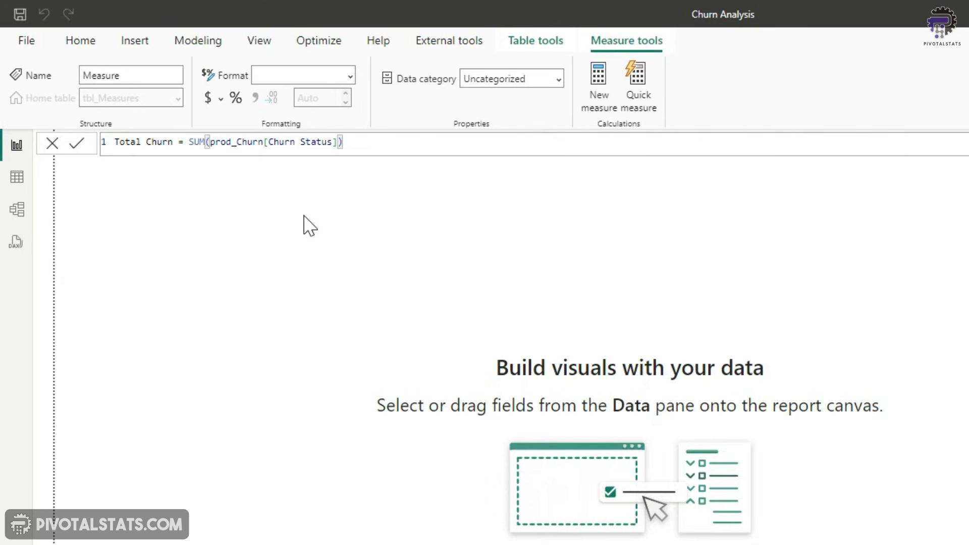
key(Return)
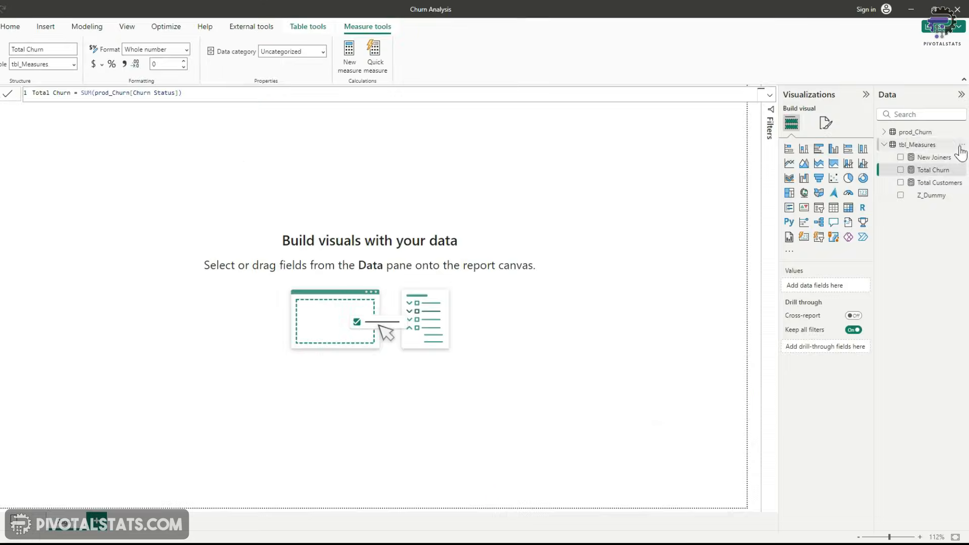
Add a new measure in tbl_Measures: Churn Rate = [Total Churn] / [Total Customers]
click(962, 145)
click(940, 165)
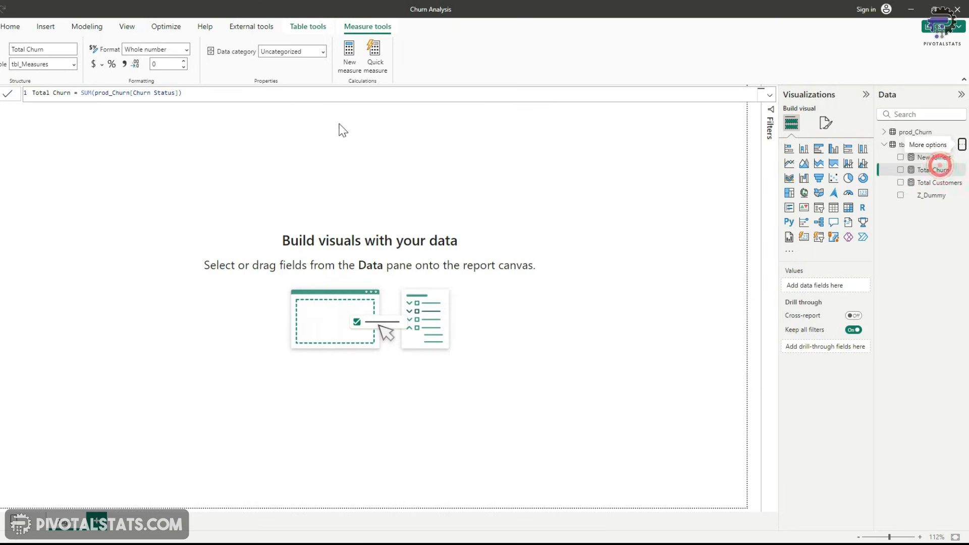
text(Churn Rate = )
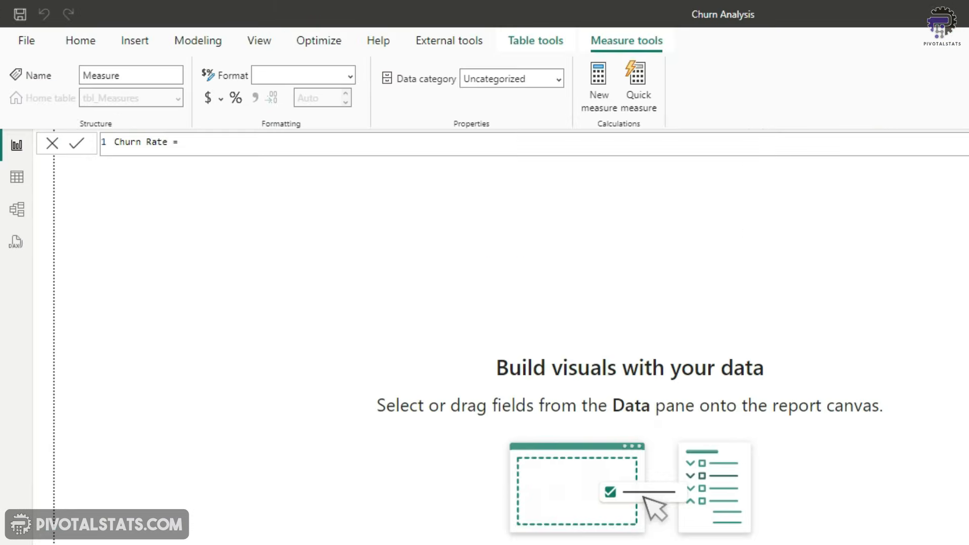
text(Total)
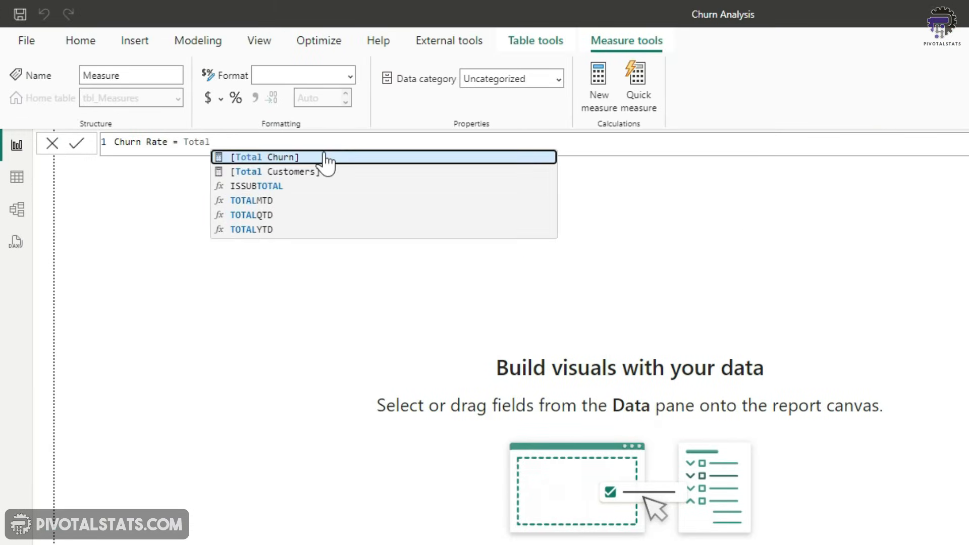
key(Tab)
text(/ total)
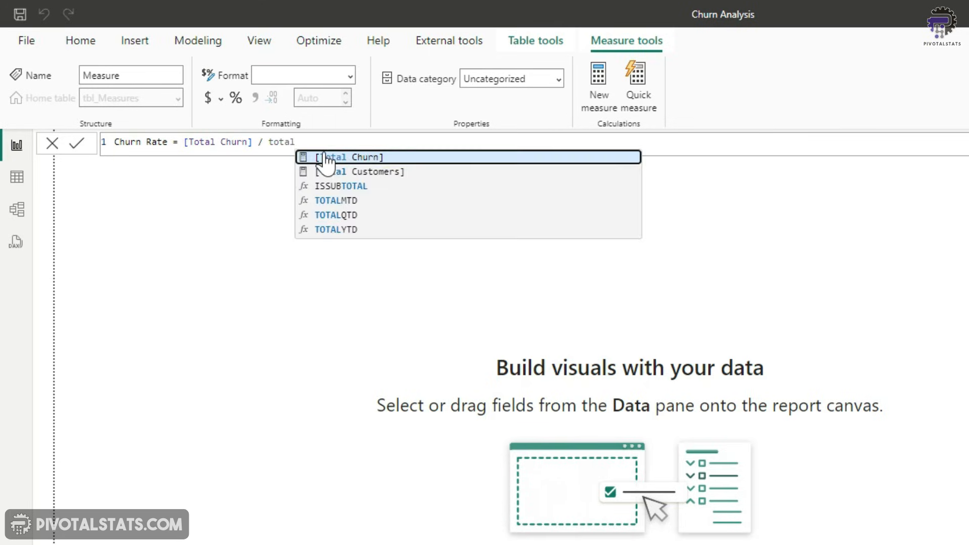
key(Down)
key(Tab)
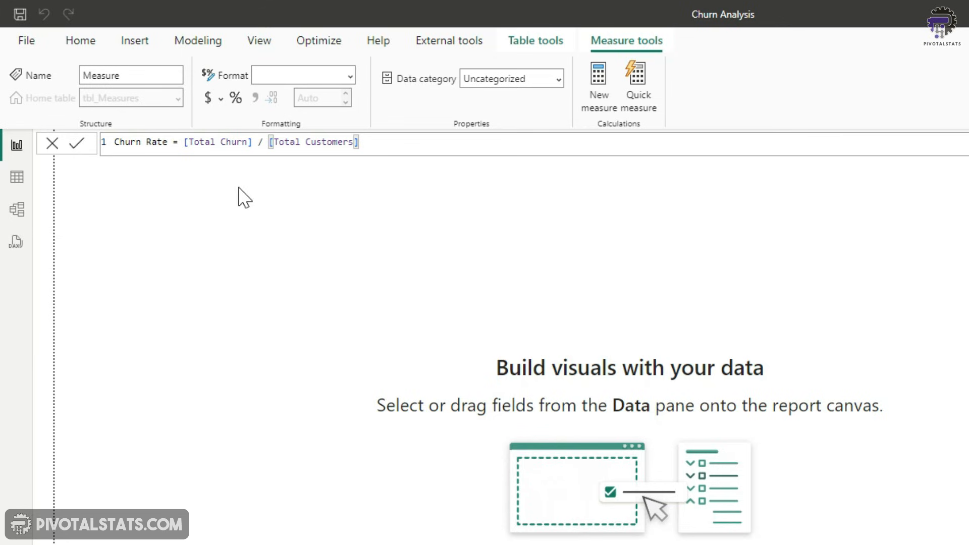
click(77, 143)
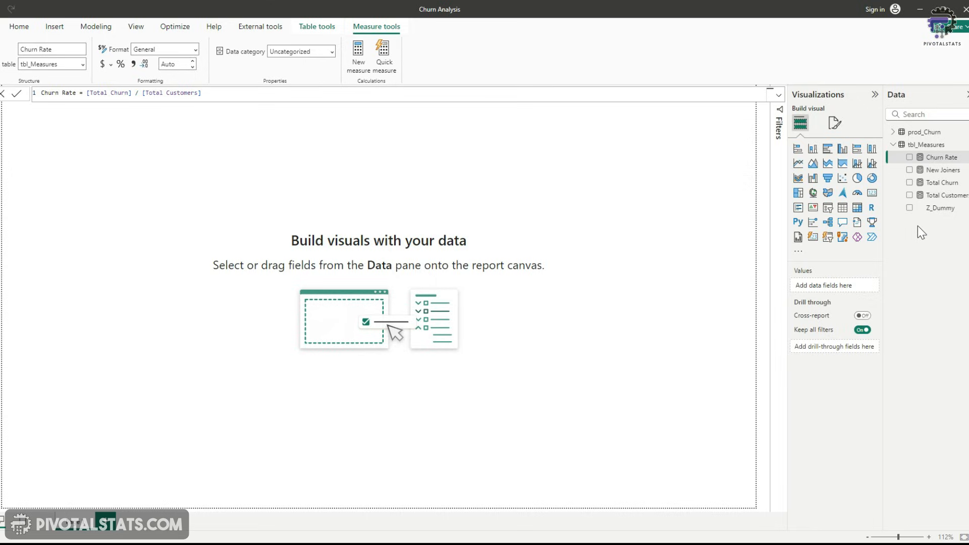
Place Total Customers on the canvas as a card visual and shrink it to a small tile
click(909, 195)
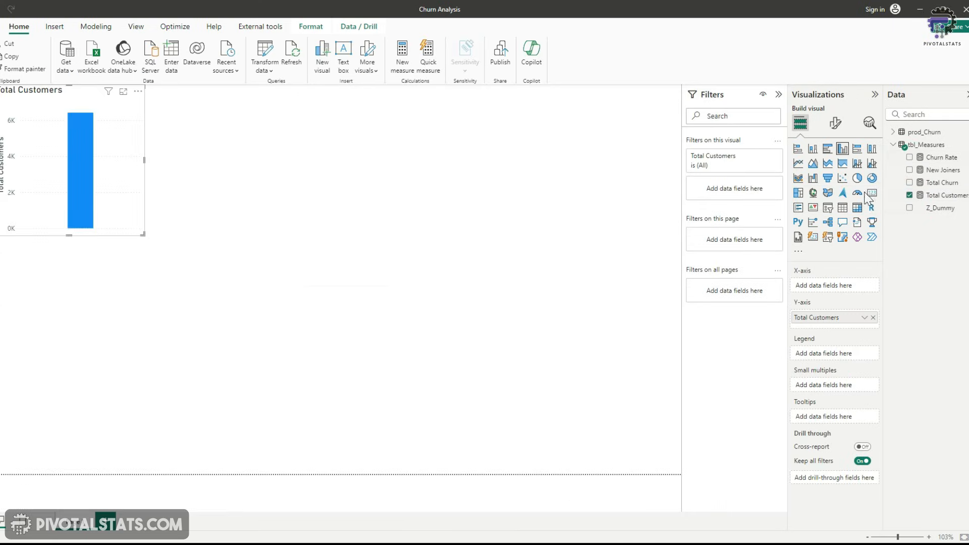
click(872, 193)
click(144, 235)
drag(144, 235, 100, 197)
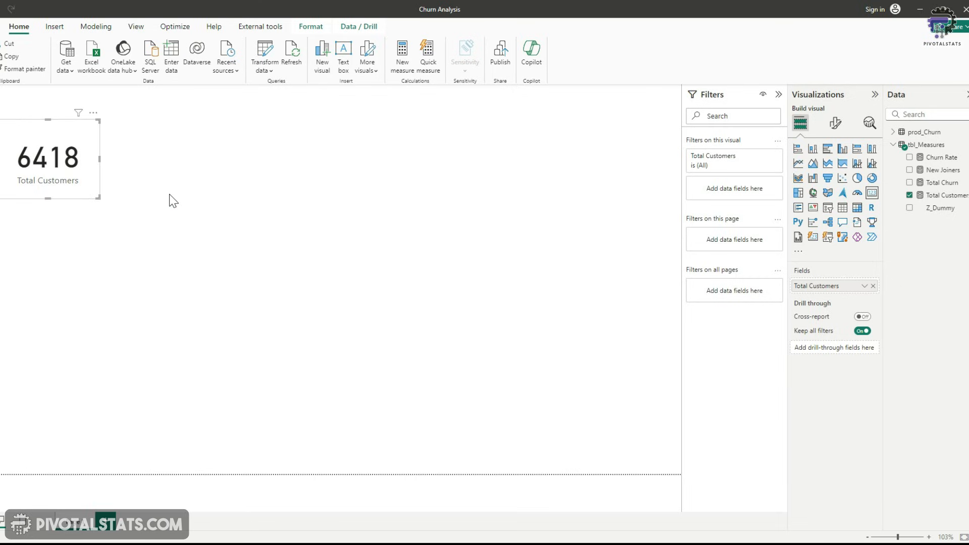
Duplicate the card and replace its field with the New Joiners measure
key(ctrl+c)
key(ctrl+v)
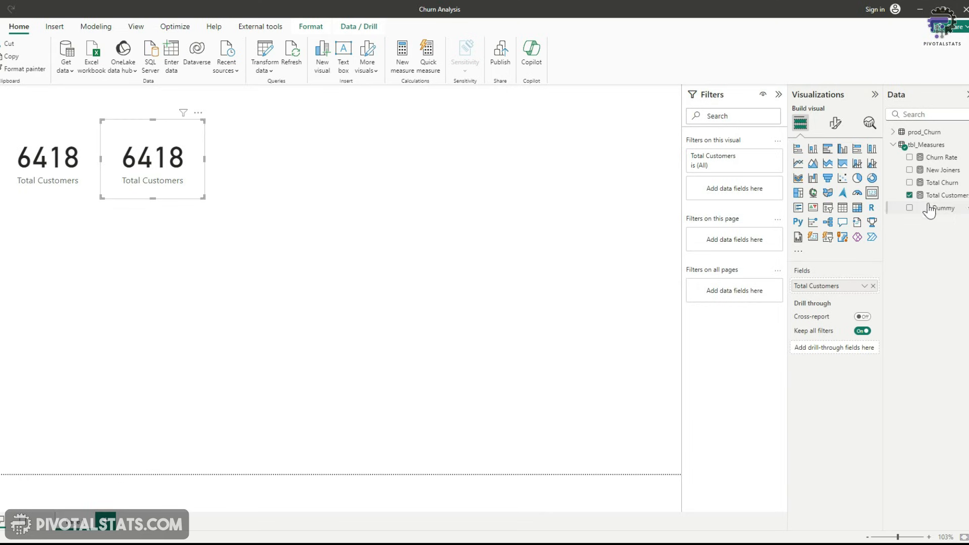
drag(943, 172, 851, 286)
Duplicate the New Joiners card and replace its field with the Total Churn measure
click(188, 186)
key(ctrl+c)
key(ctrl+v)
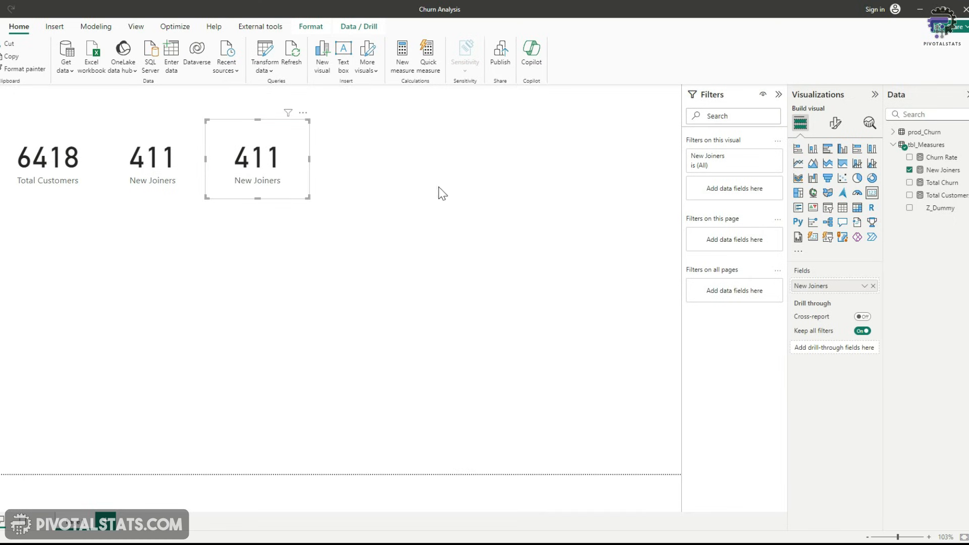
drag(939, 183, 841, 289)
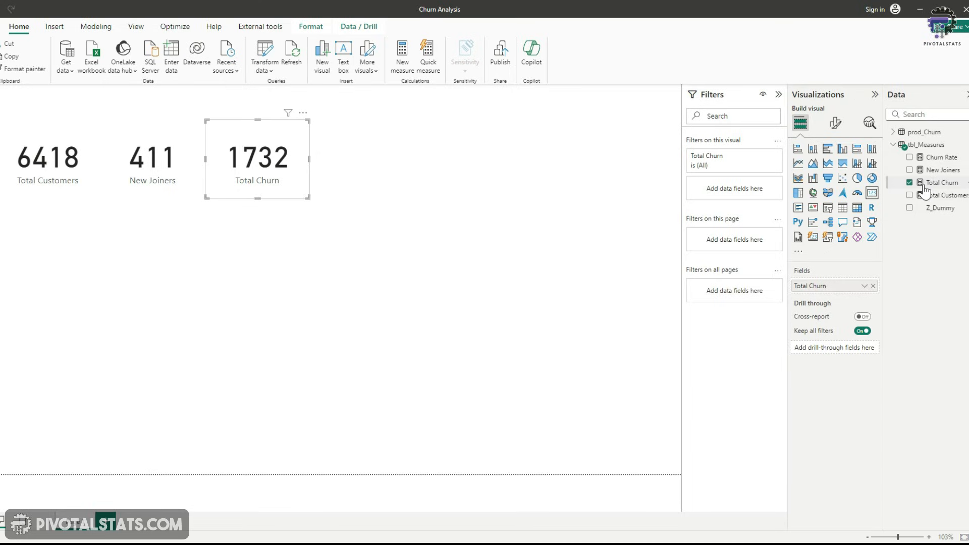
Duplicate the Total Churn card, place the copy to its right, and switch its field to the Churn Rate measure
drag(818, 283, 814, 292)
key(ctrl+c)
key(ctrl+v)
drag(287, 192, 387, 188)
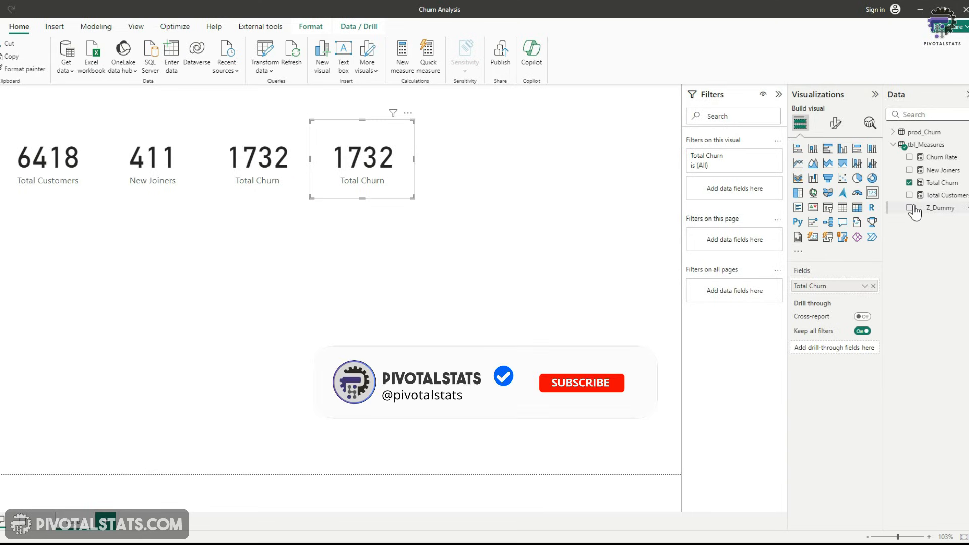
click(939, 160)
click(940, 159)
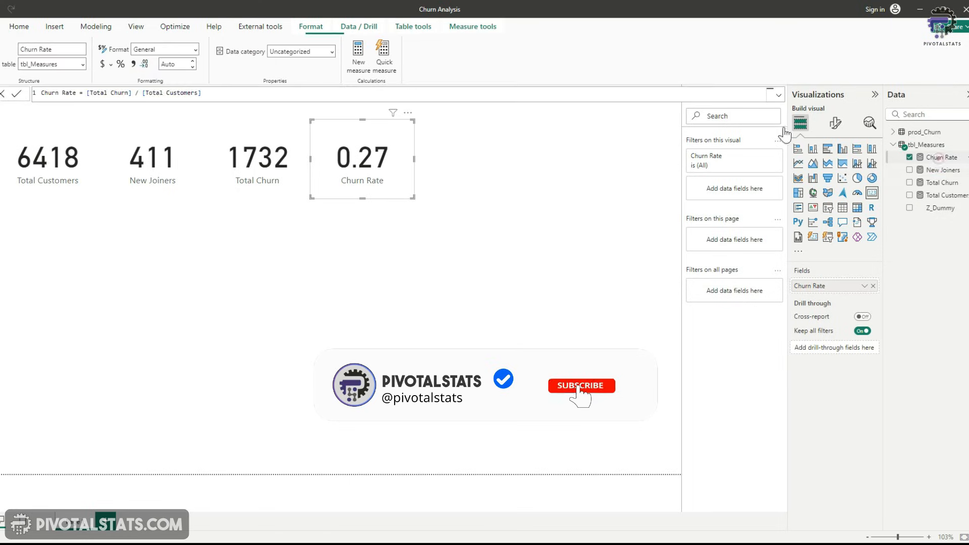
Format the Churn Rate measure as a percentage with one decimal place
click(120, 64)
click(192, 66)
Apply the thousands separator format to the Total Churn and Total Customers measures
click(237, 174)
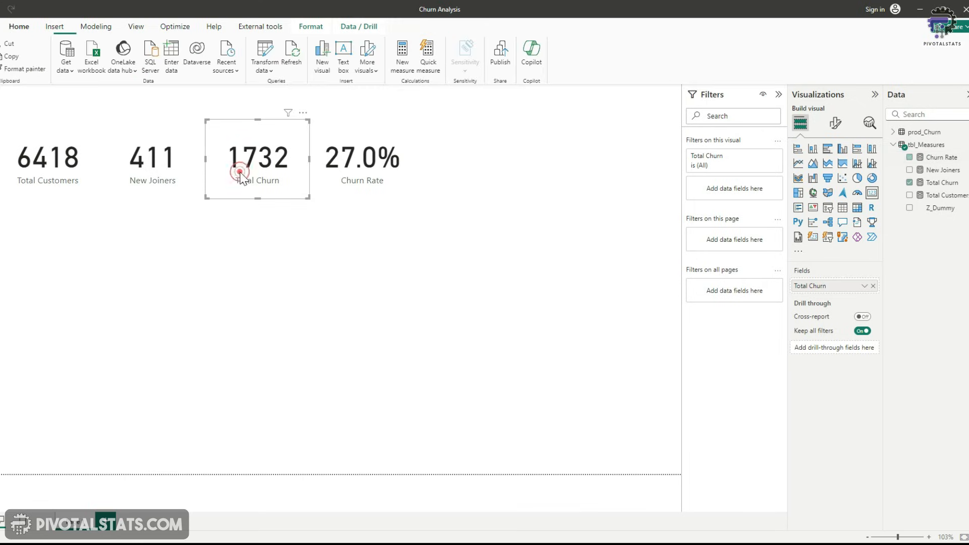
click(942, 184)
click(134, 69)
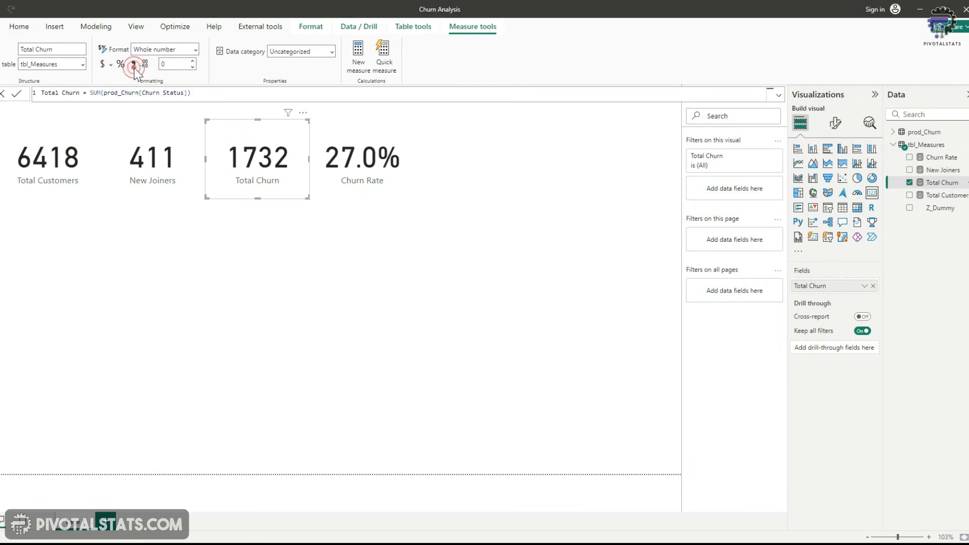
click(152, 167)
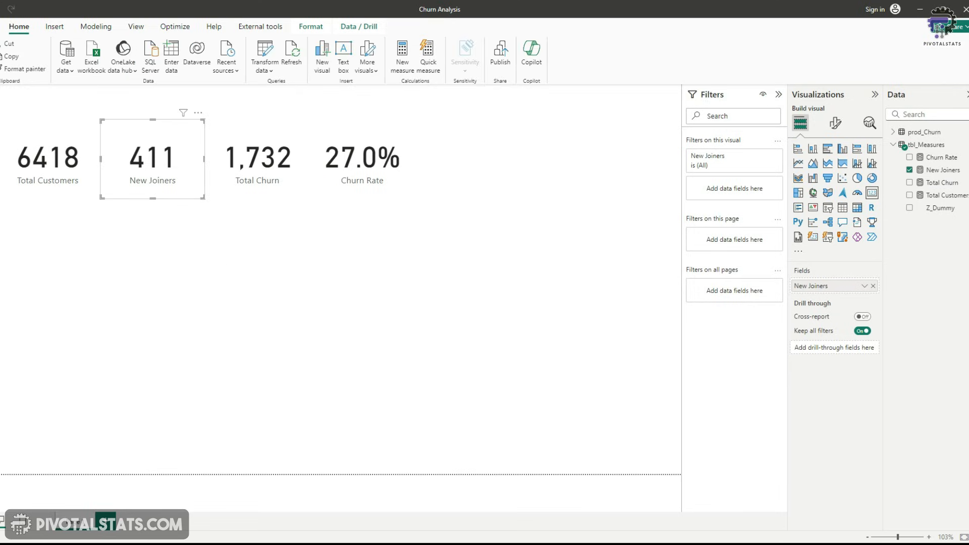
click(471, 267)
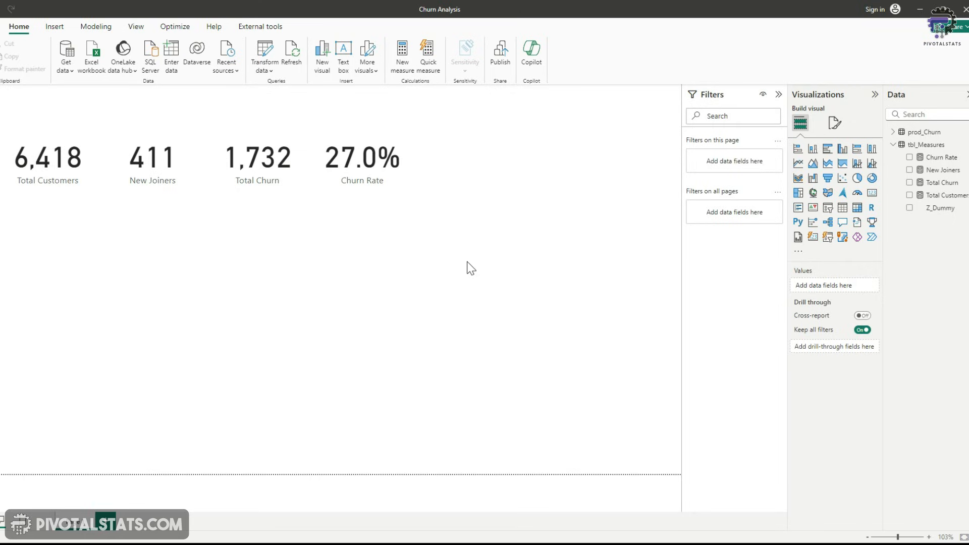
Create a donut chart of Total Churn by Gender from prod_Churn and enlarge it slightly
click(893, 132)
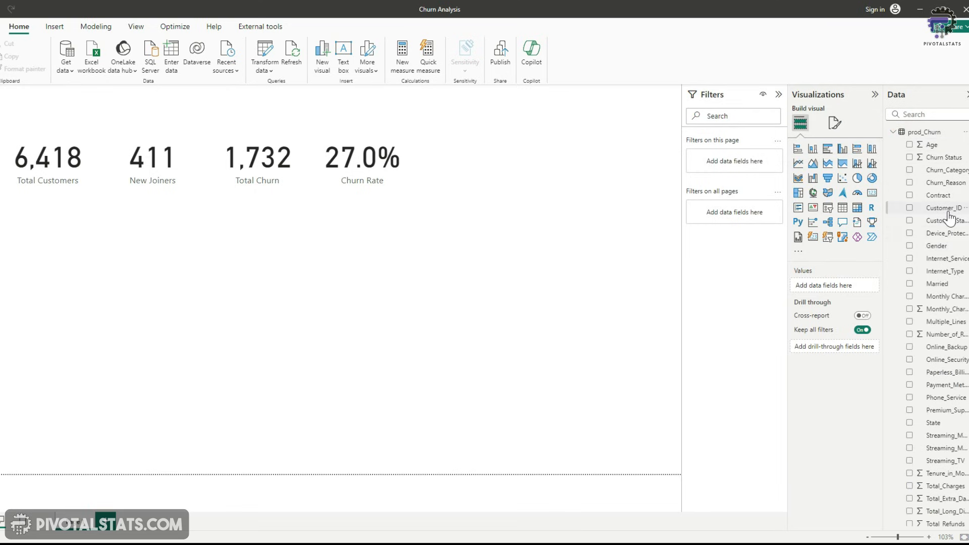
click(910, 247)
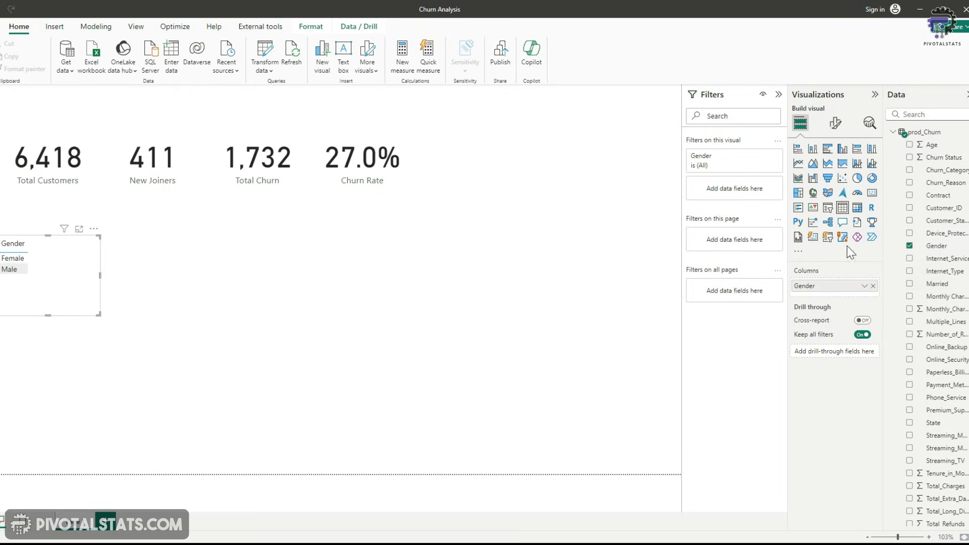
click(872, 179)
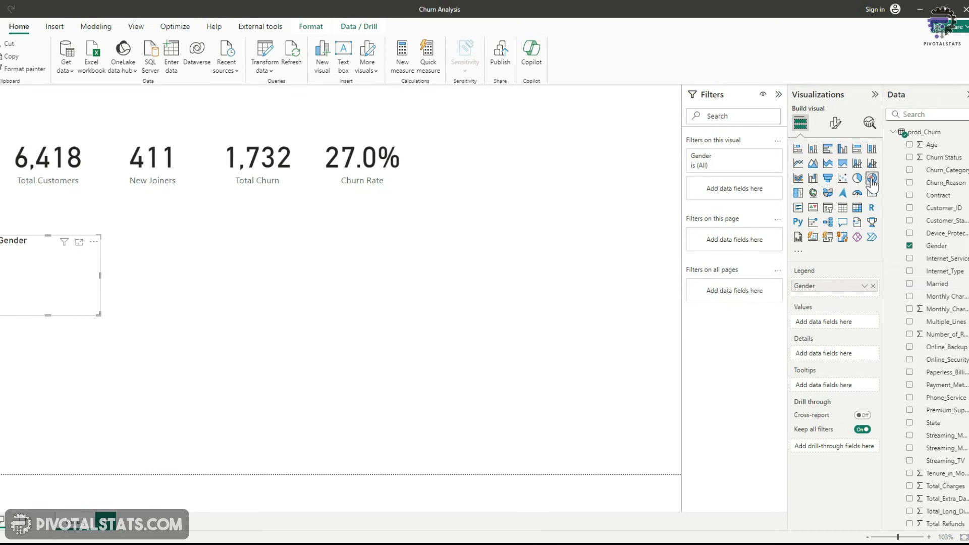
scroll(937, 297, down, 5)
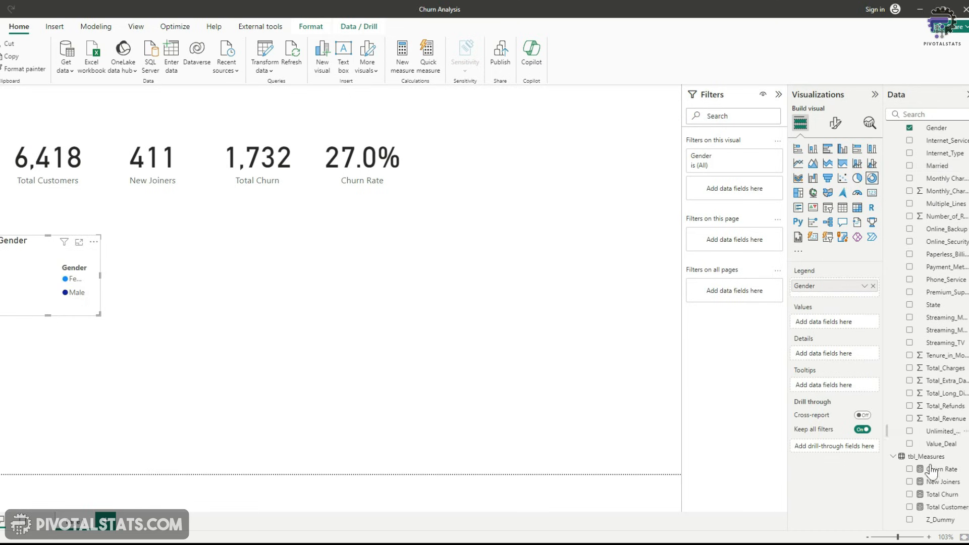
drag(939, 500, 845, 328)
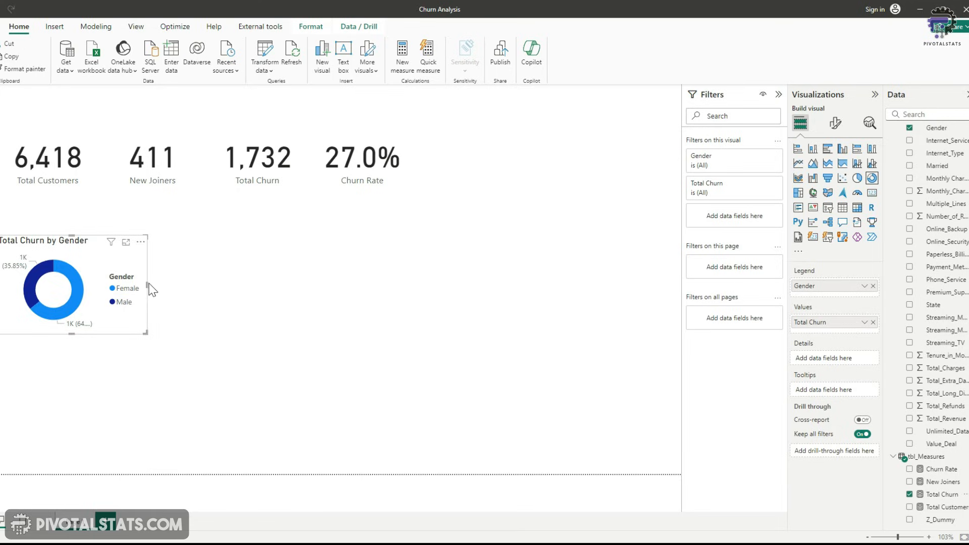
drag(148, 286, 182, 303)
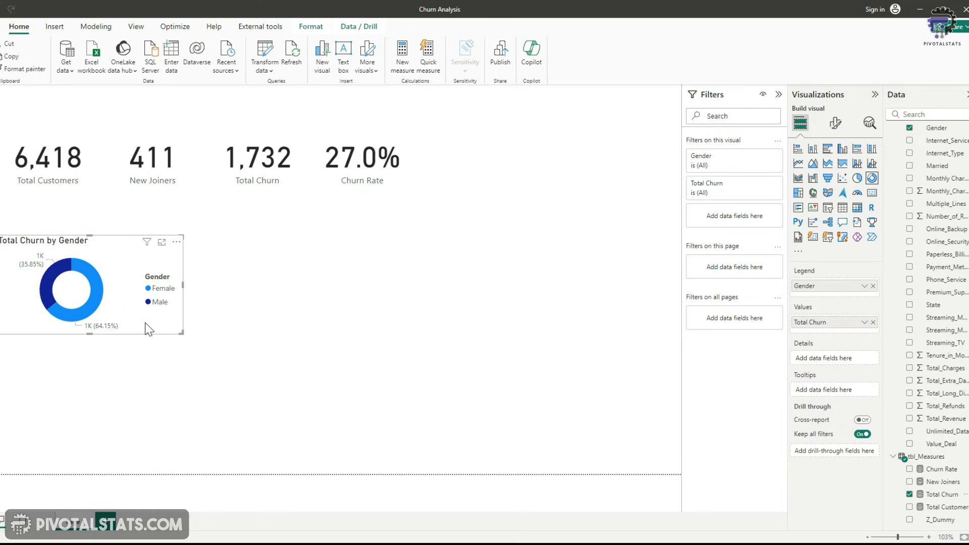
Set the donut chart's detail label display units to None
click(838, 128)
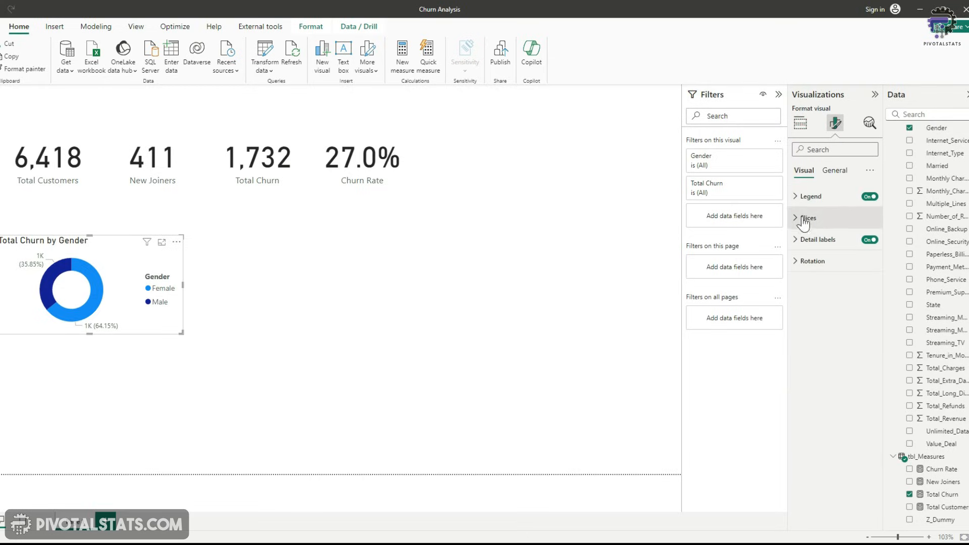
click(796, 240)
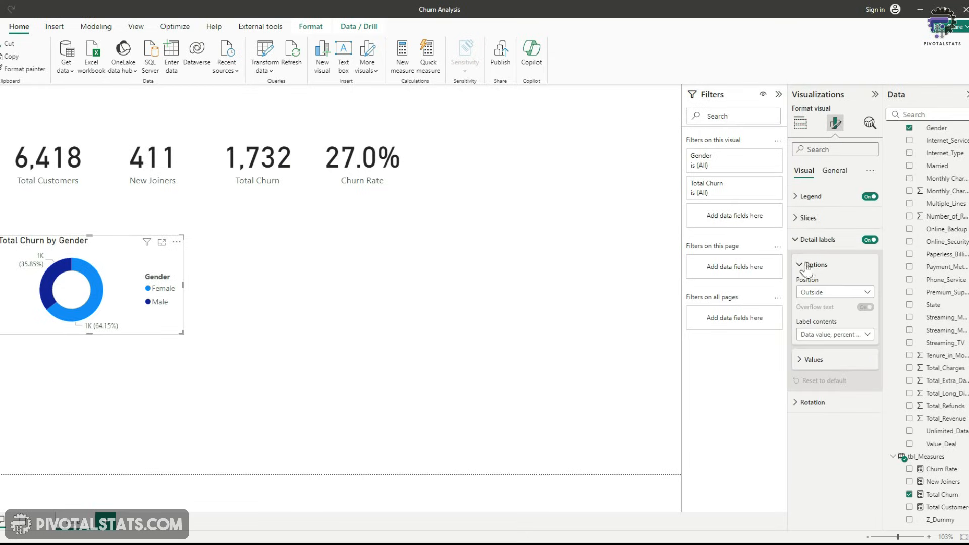
click(802, 361)
scroll(836, 368, down, 2)
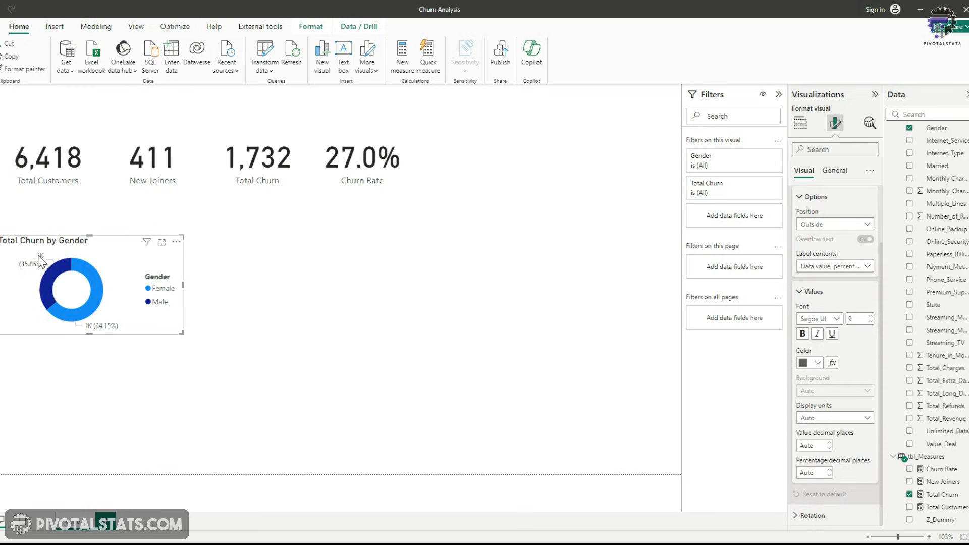
click(859, 418)
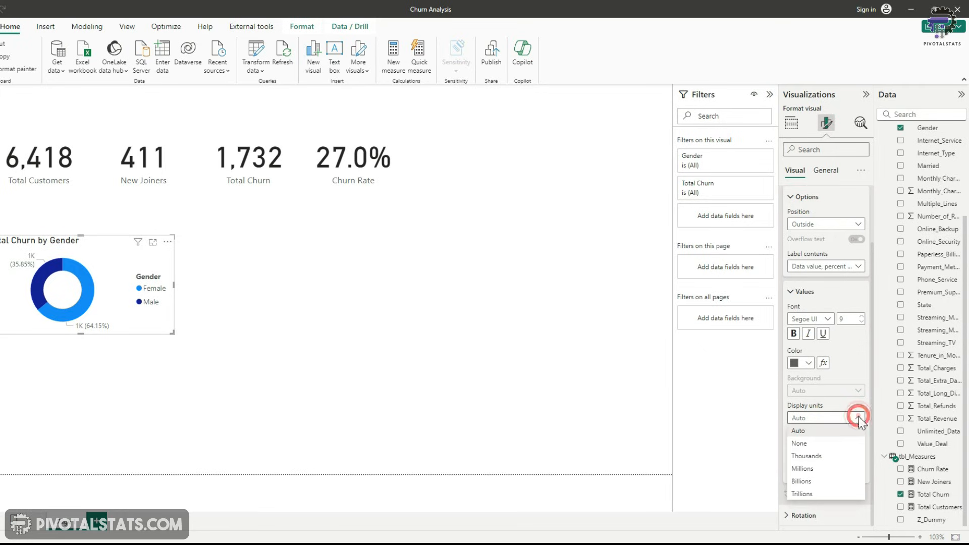
click(820, 444)
click(189, 364)
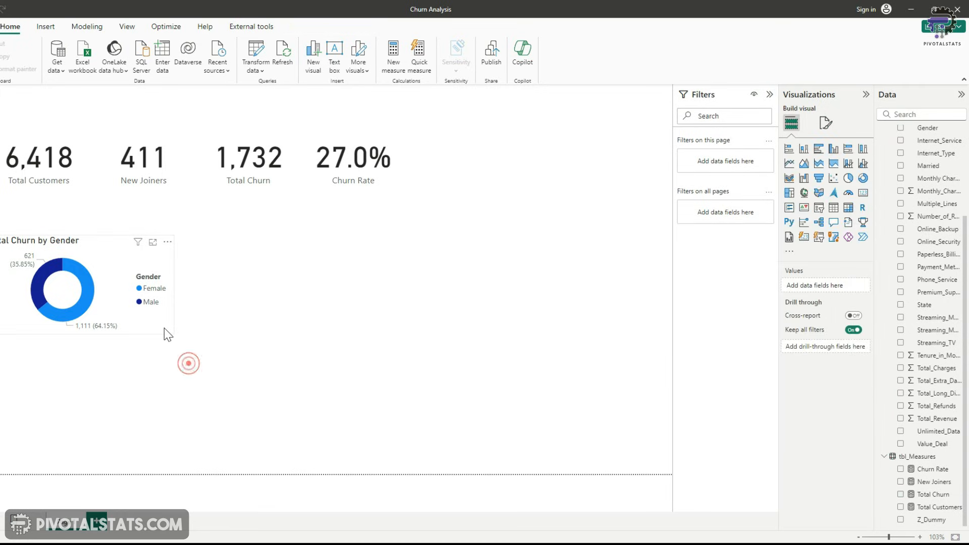
Shrink the donut chart to a compact tile beneath the KPI cards
click(153, 323)
drag(173, 333, 106, 257)
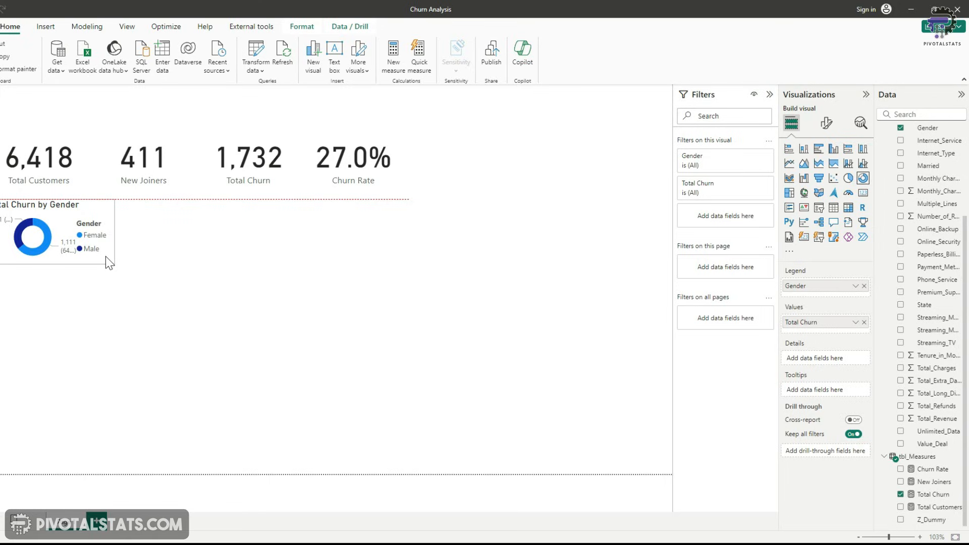
drag(105, 257, 105, 257)
click(204, 259)
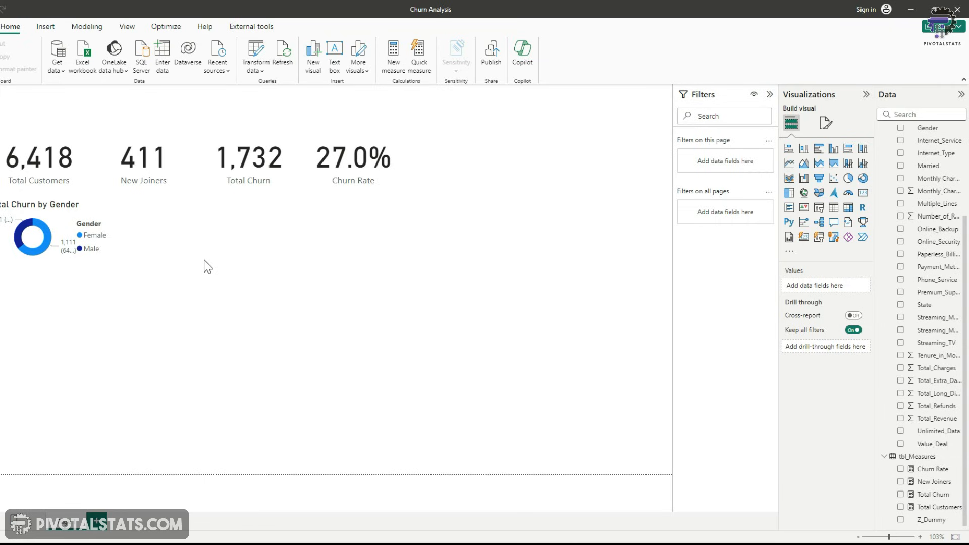
Add the Age field from prod_Churn to a new visual on the canvas
scroll(944, 262, up, 3)
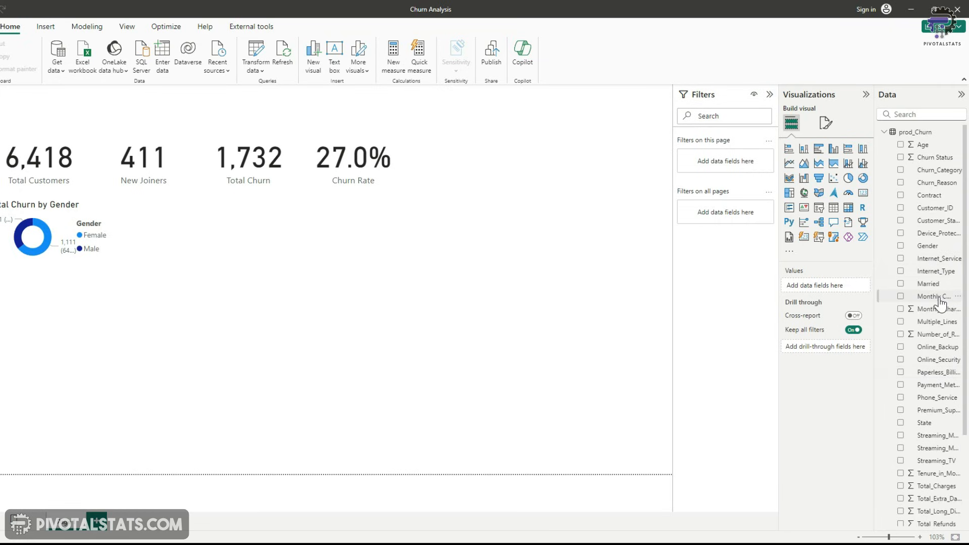
click(901, 145)
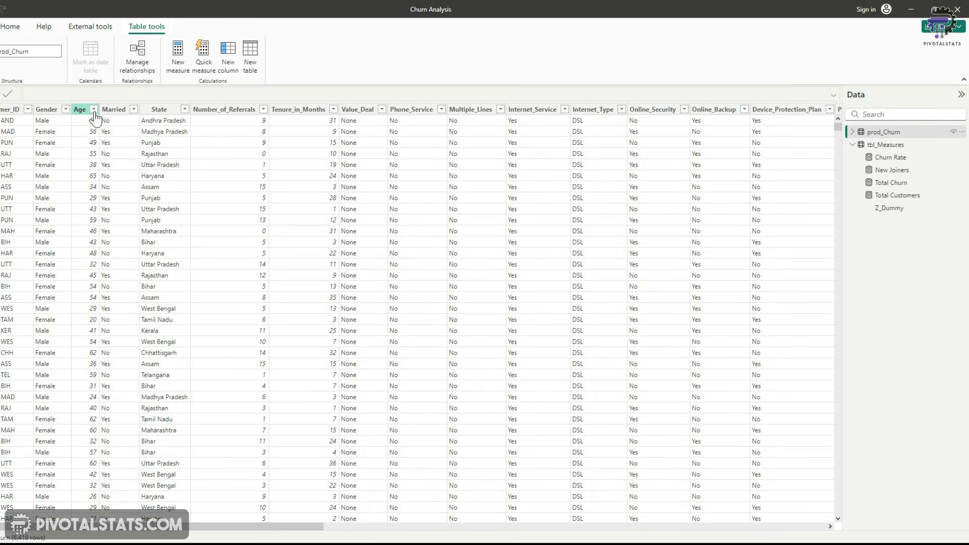
Review the distinct values in the Age column's filter list in table view
click(93, 110)
scroll(149, 276, down, 10)
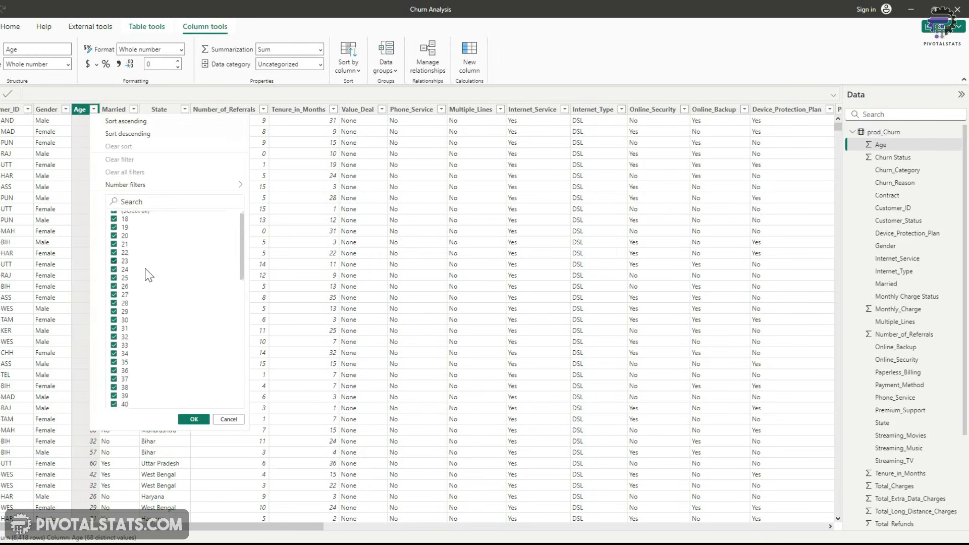
scroll(149, 275, down, 3)
click(229, 419)
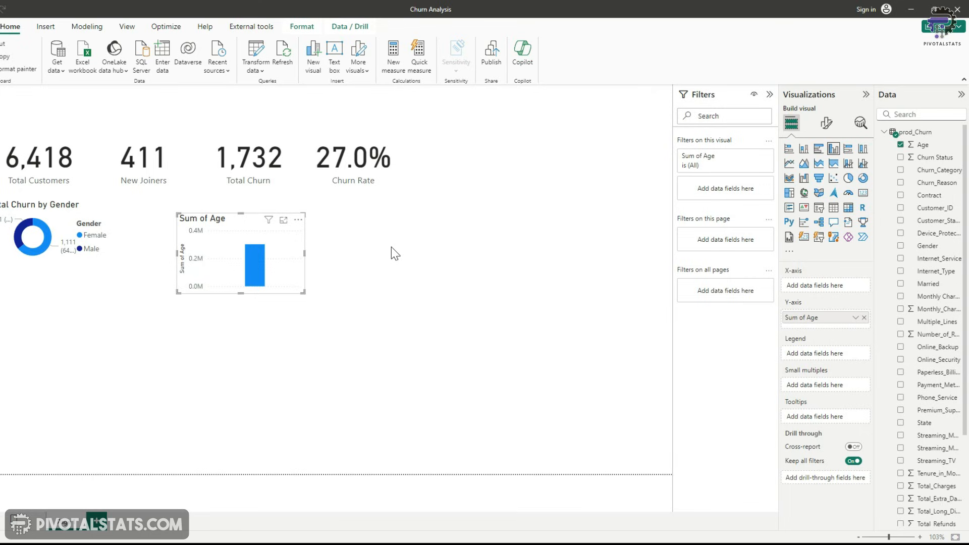
Open Power Query and create a reference query of prod_Churn named mapping_AgeGrp
click(259, 52)
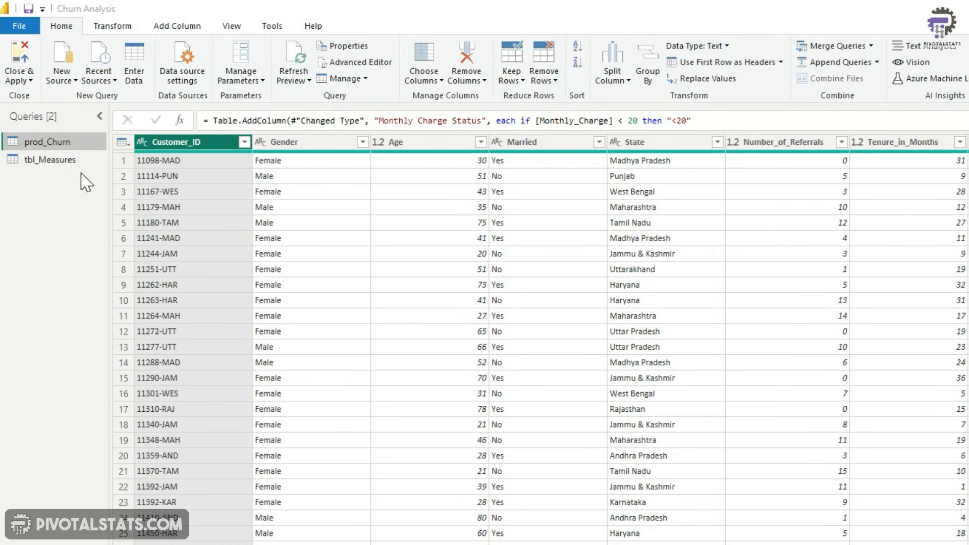
right_click(63, 144)
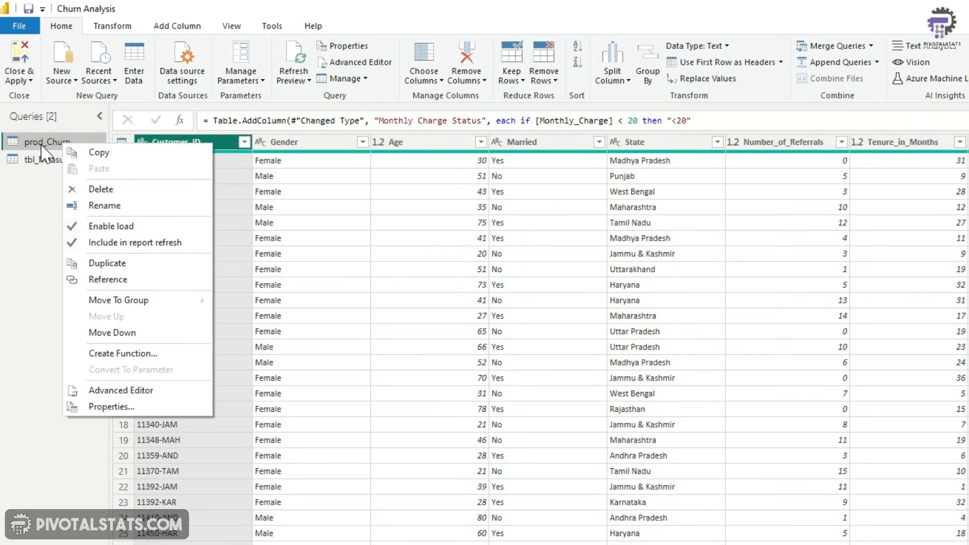
click(134, 280)
text(mapping_A)
text(ge)
text(Grp)
key(Return)
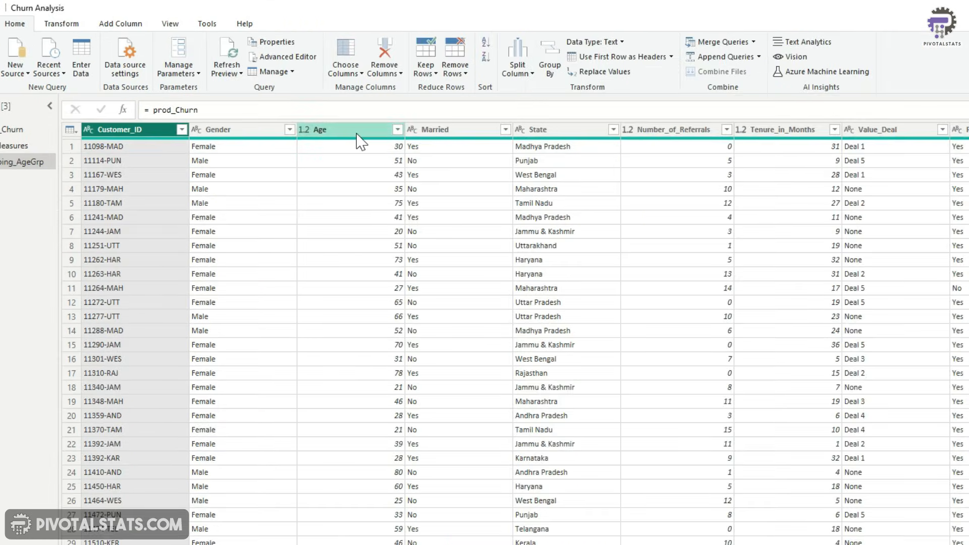
Keep only the Age column in the mapping_AgeGrp query
click(437, 144)
right_click(360, 139)
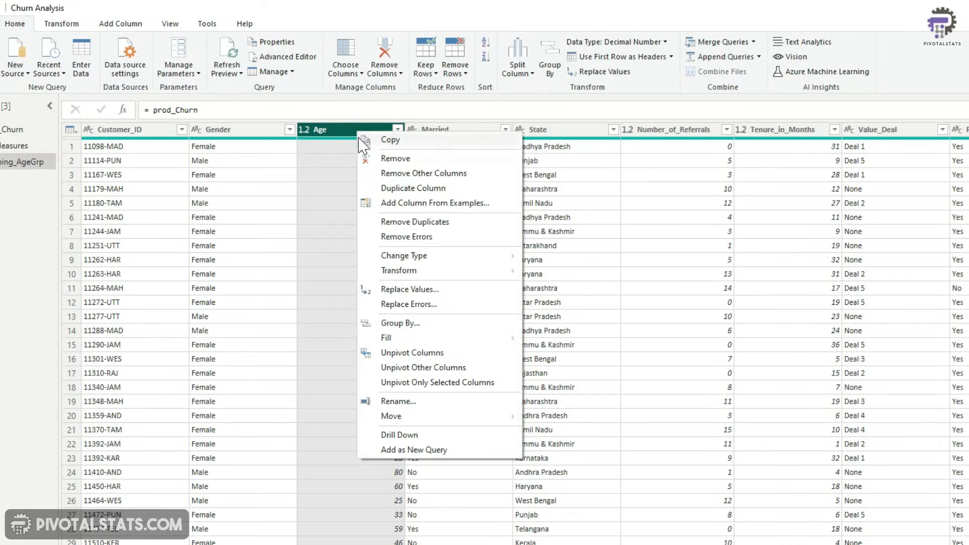
click(420, 175)
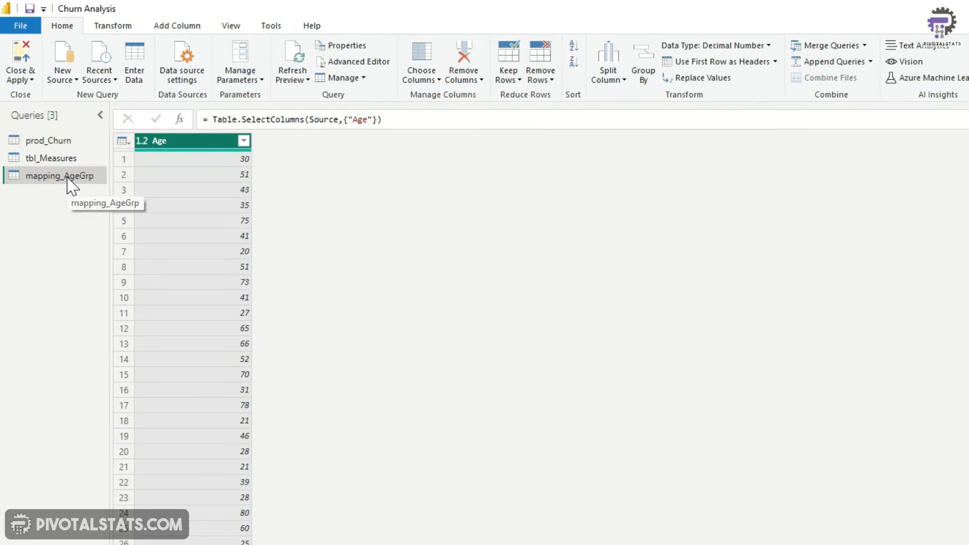
Compare the applied steps of the prod_Churn and mapping_AgeGrp queries
click(942, 170)
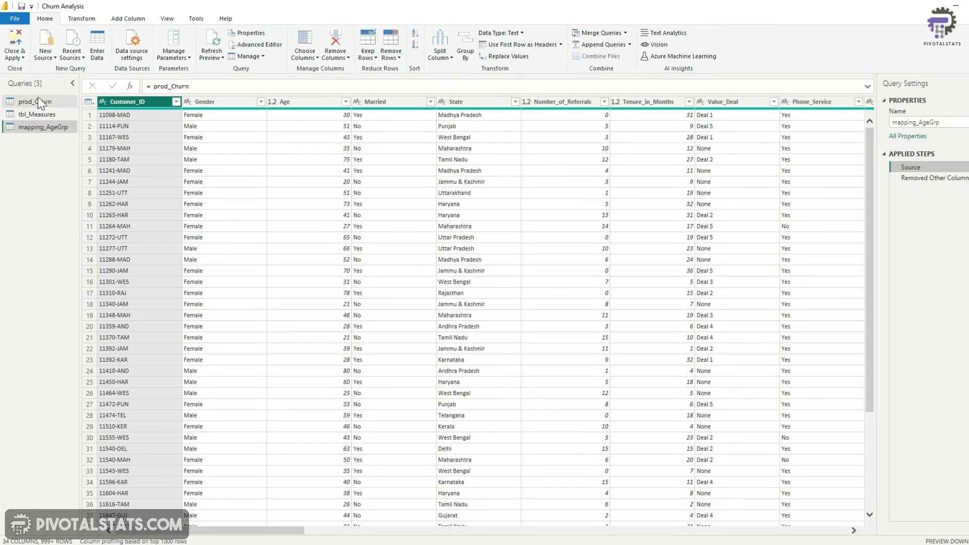
click(38, 101)
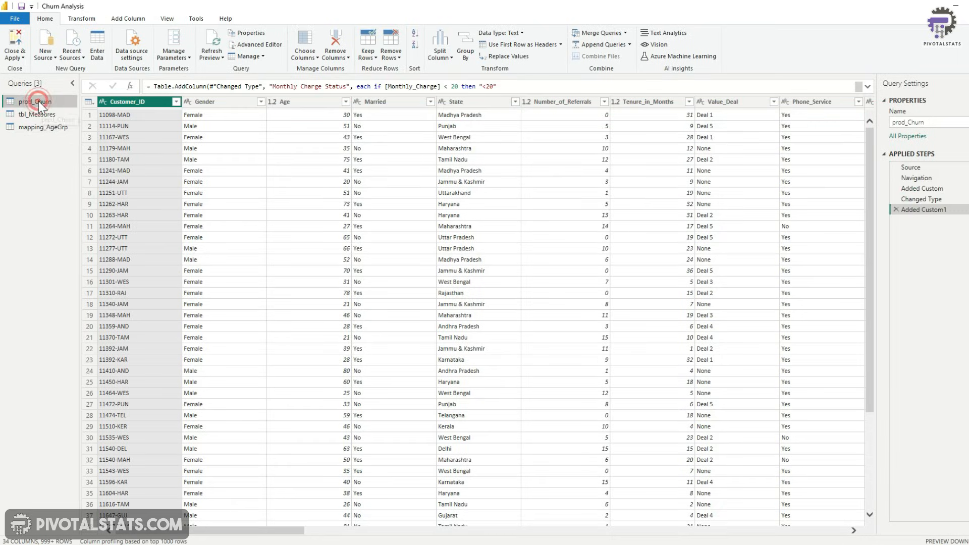
click(43, 125)
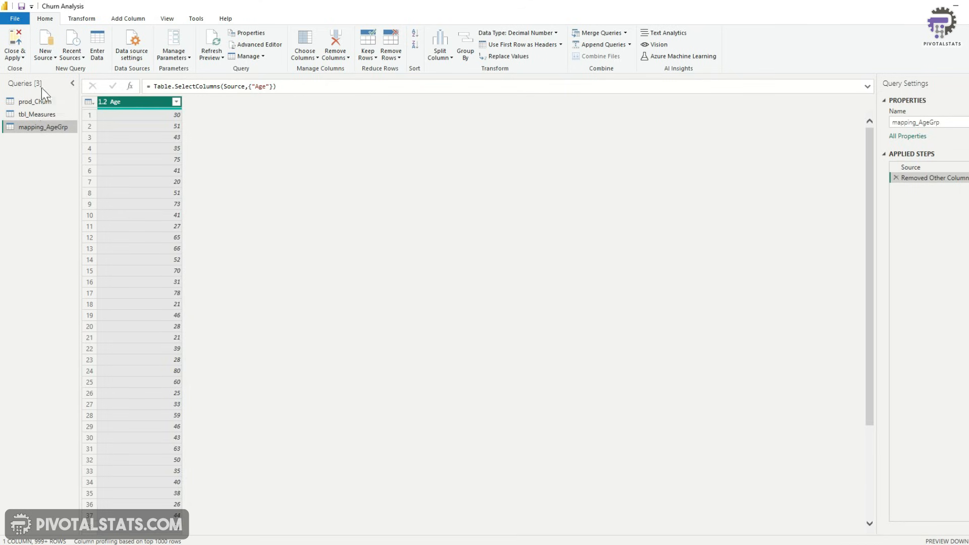
right_click(44, 102)
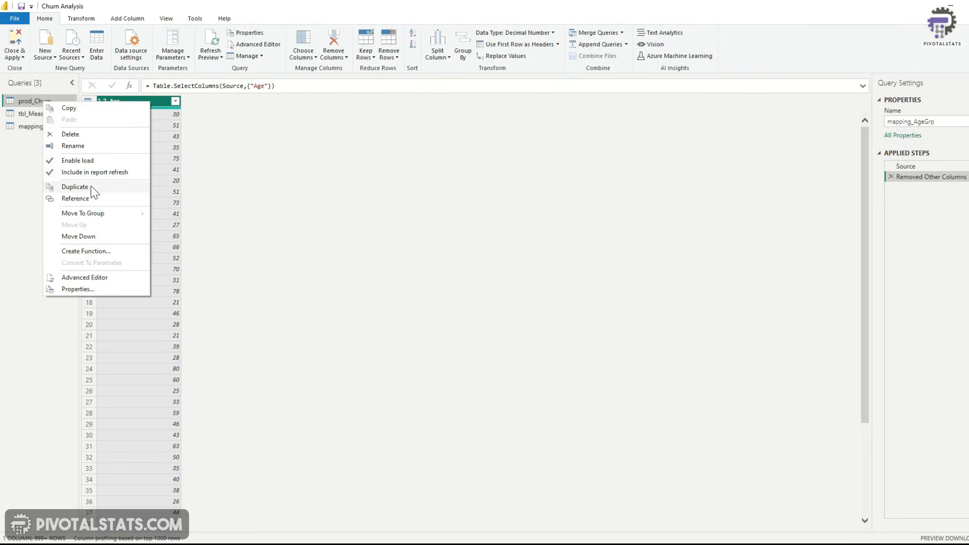
click(22, 177)
click(57, 127)
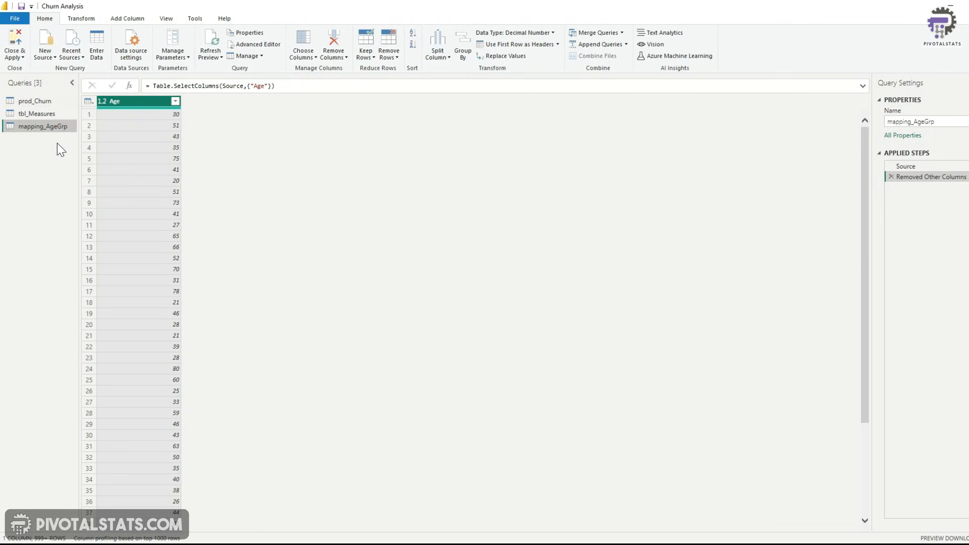
Remove duplicate rows from the mapping_AgeGrp query
click(89, 101)
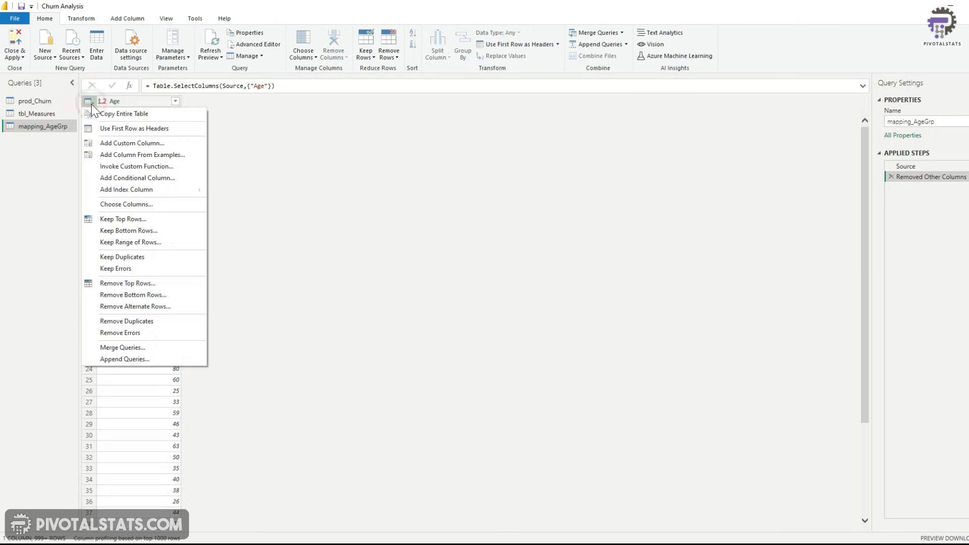
click(139, 323)
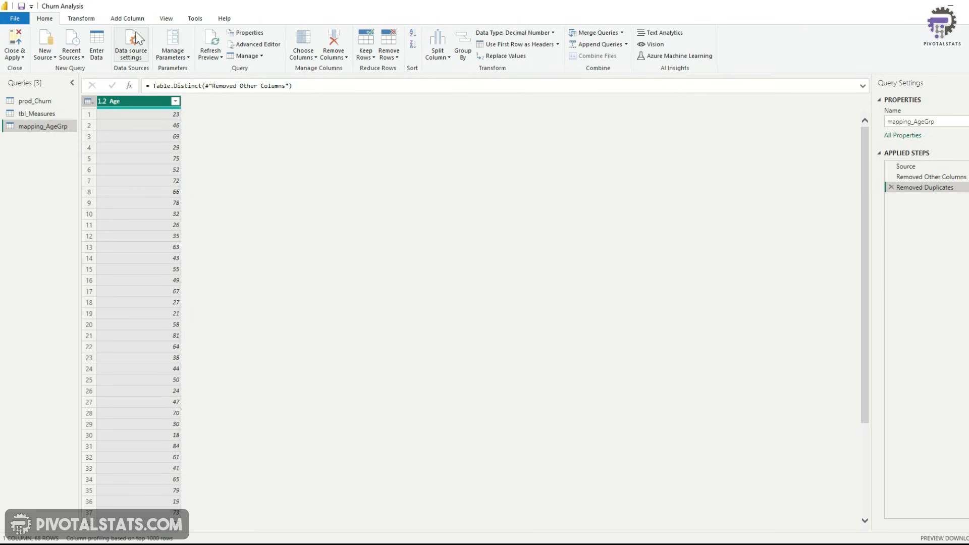
Add a custom column named Age Group with formula: if [Age] < 20 then "<20" else if [Age] < 35 then "20-35" else if [Age] < 50 then "35-50" else ">50"
click(139, 18)
click(52, 50)
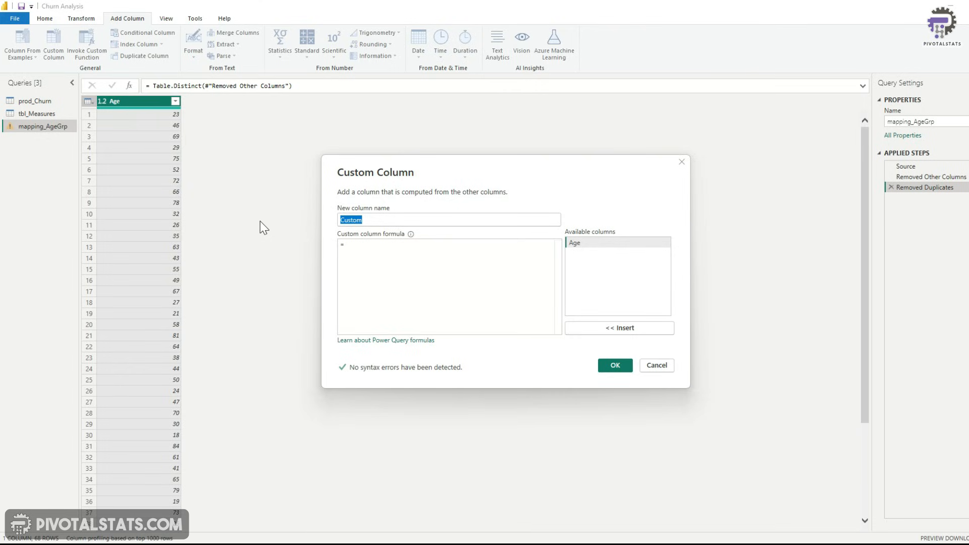
text(Age Group)
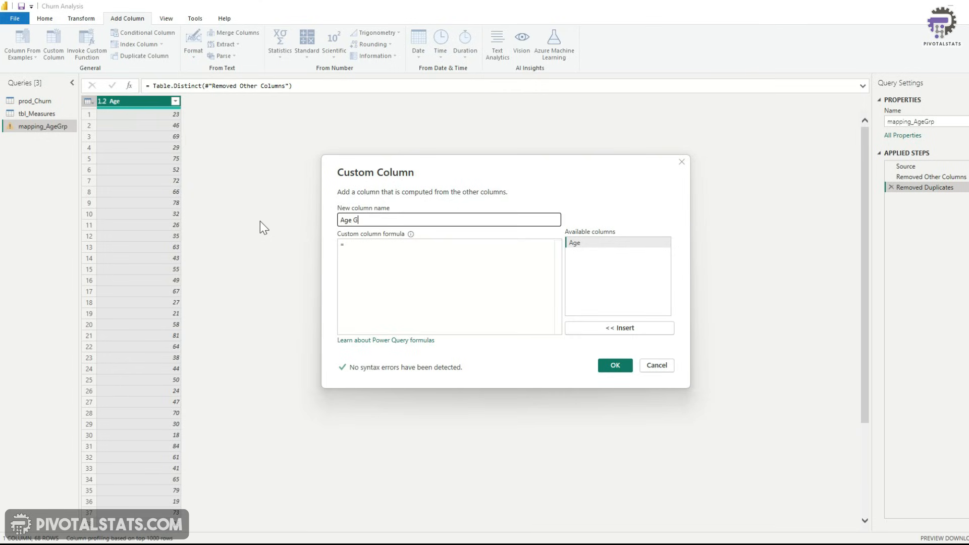
click(456, 247)
text(if )
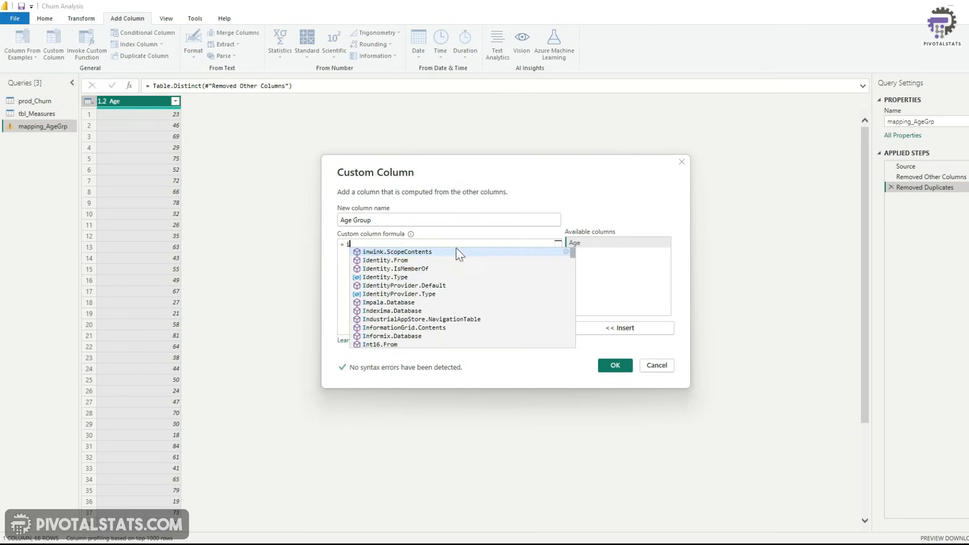
text([Age] <)
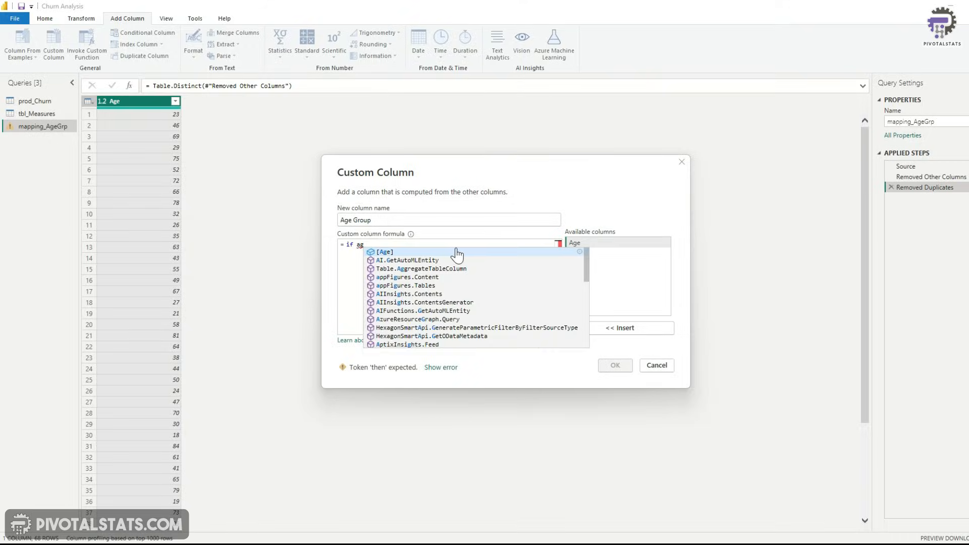
text( 20 )
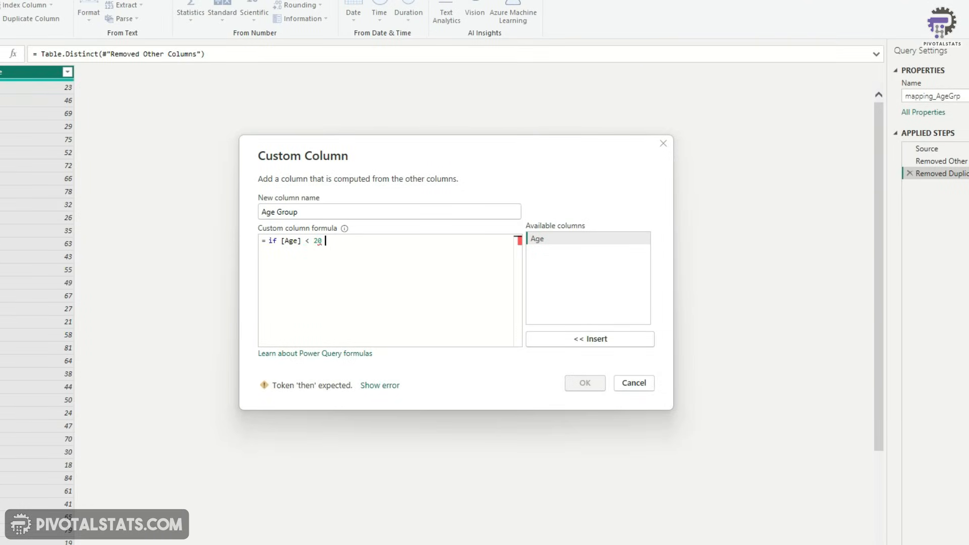
text(then "<20")
key(Return)
text(else if [Age] <)
text(then "20-35")
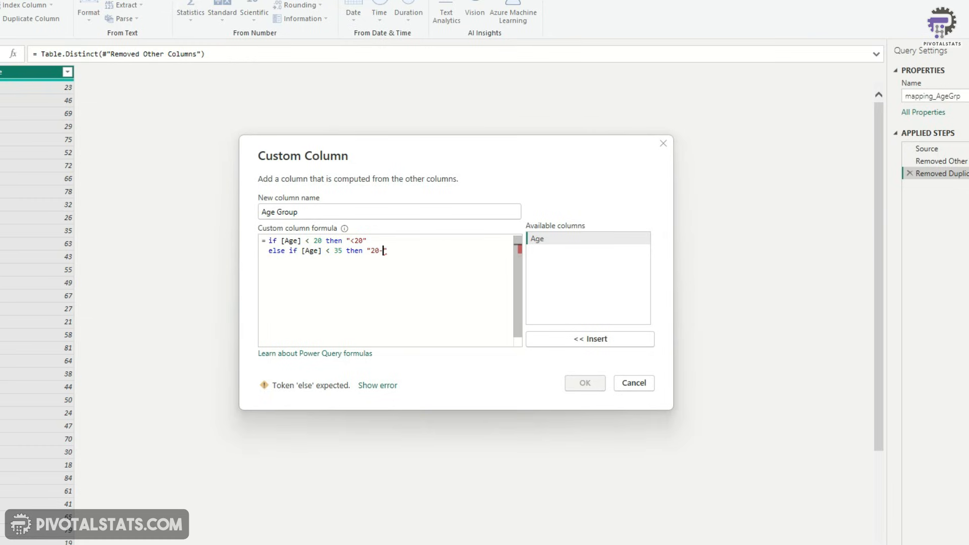
text( else if [Age])
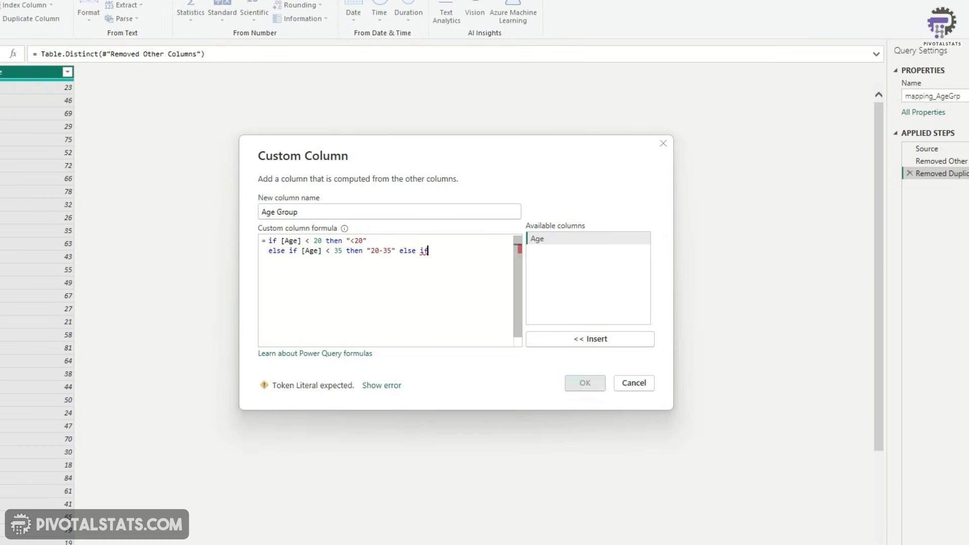
text( < 50 )
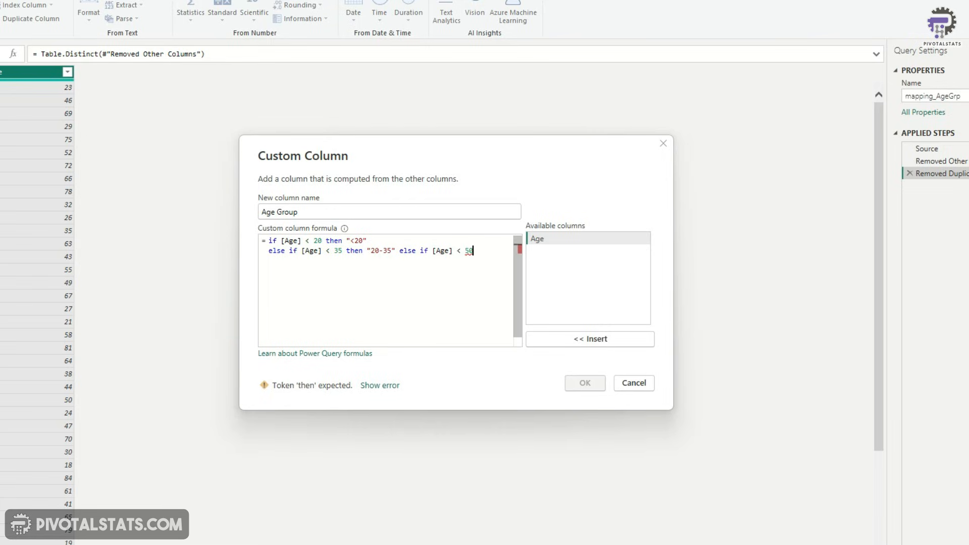
text(then "35)
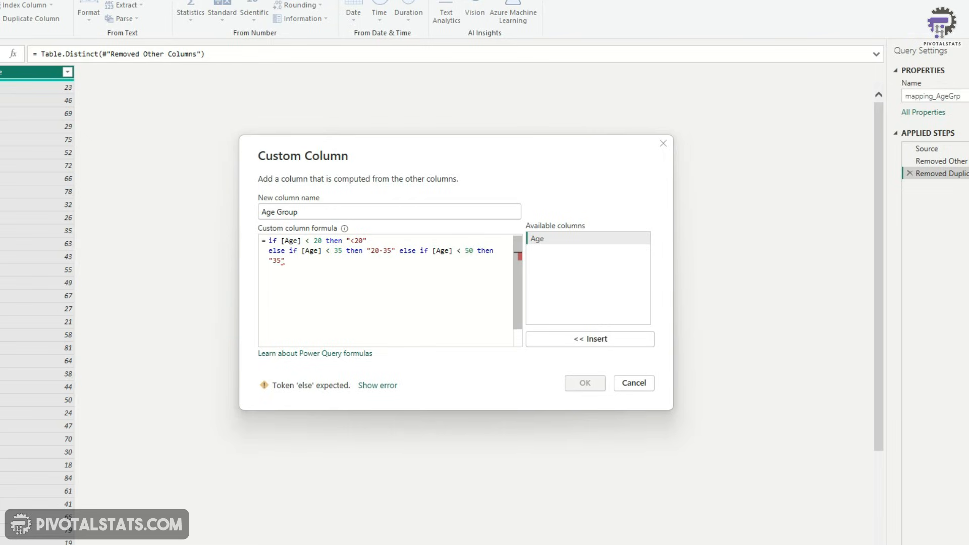
text(-50" else ">50")
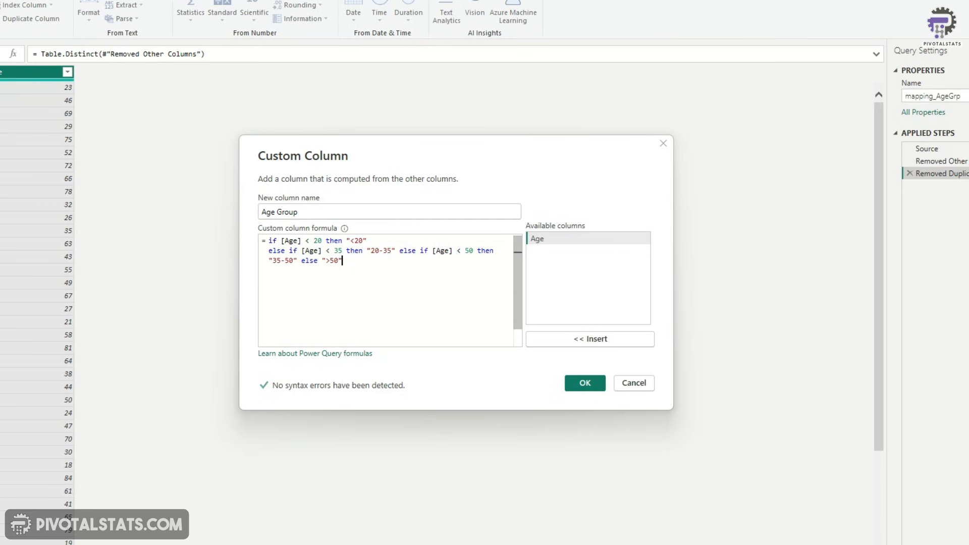
click(582, 384)
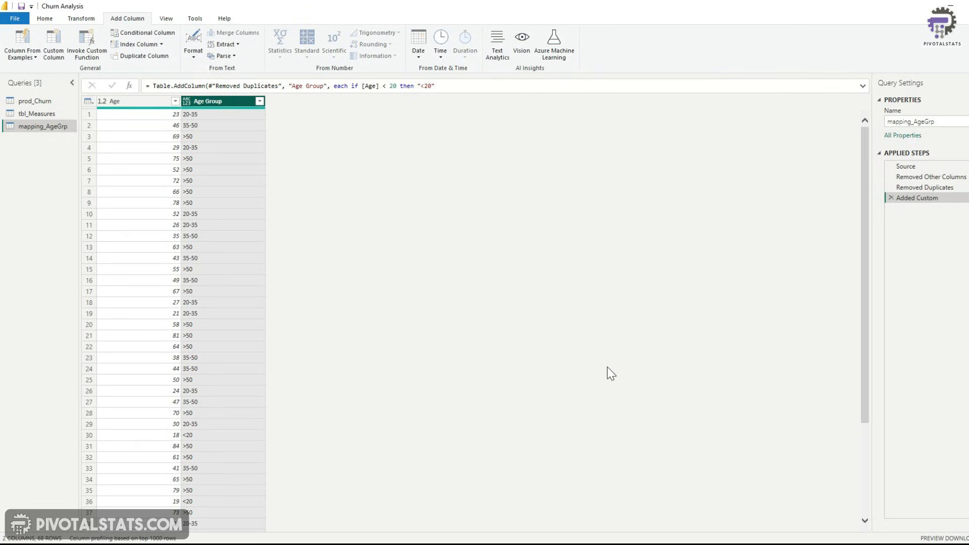
Close and apply the query changes, then delete the leftover Sum of Age chart from the report page
click(44, 18)
click(15, 56)
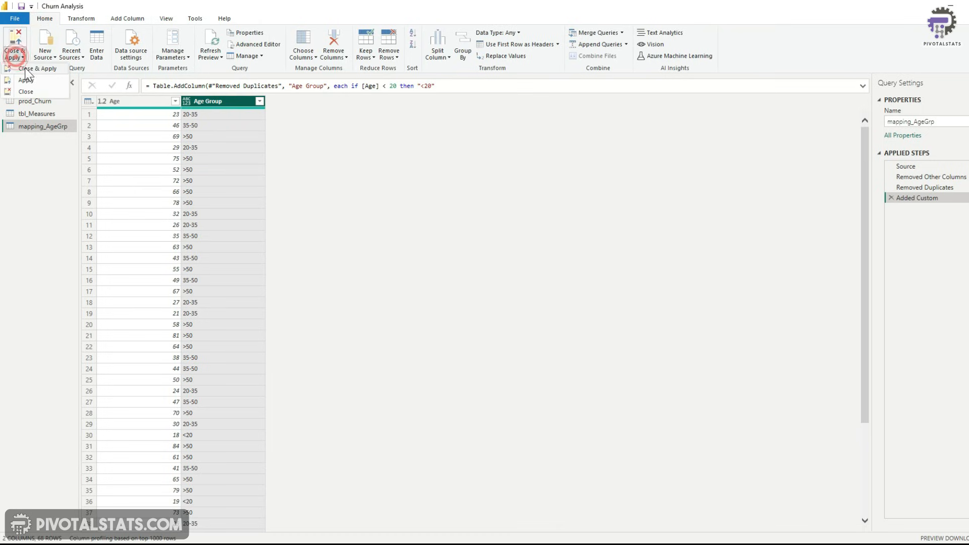
click(25, 68)
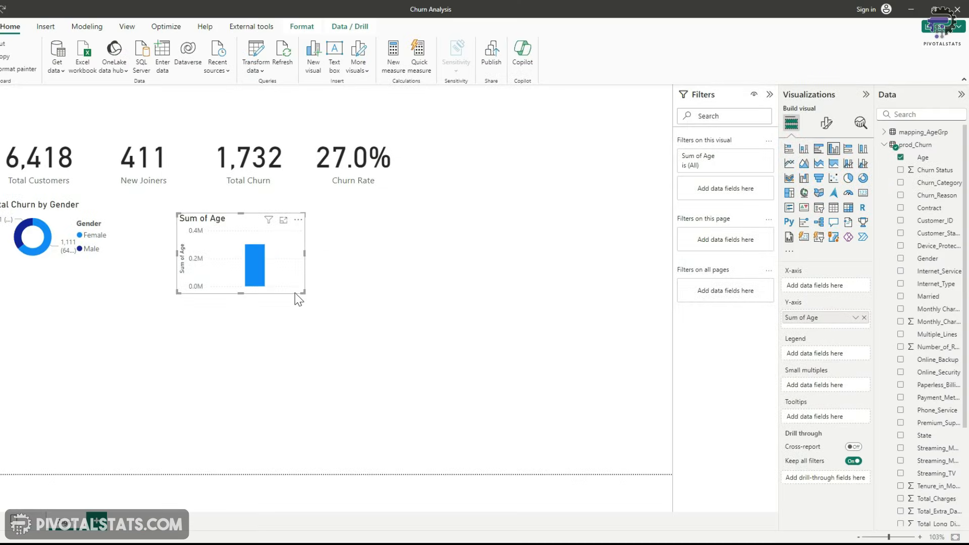
key(Delete)
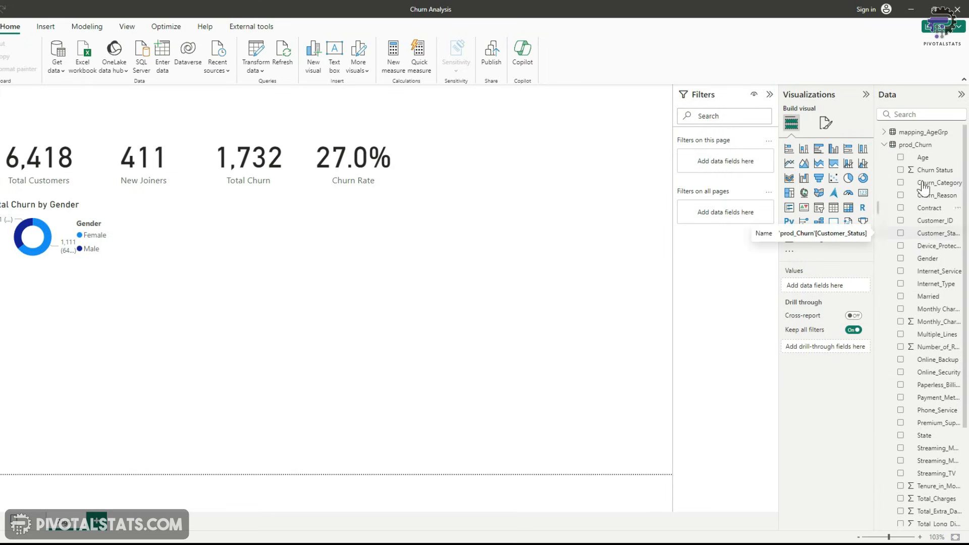
In the model view, move the tbl_Measures table below the prod_Churn and mapping_AgeGrp tables
click(883, 132)
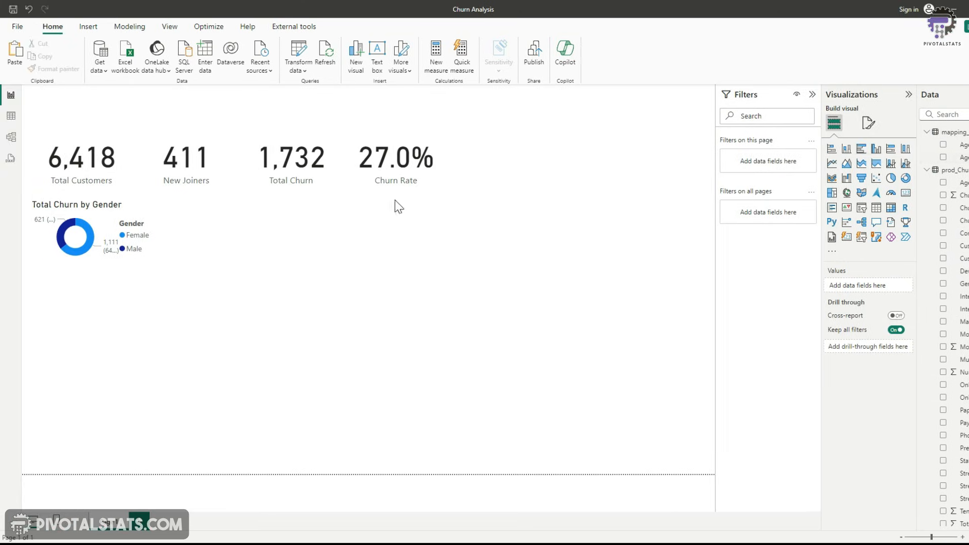
click(11, 137)
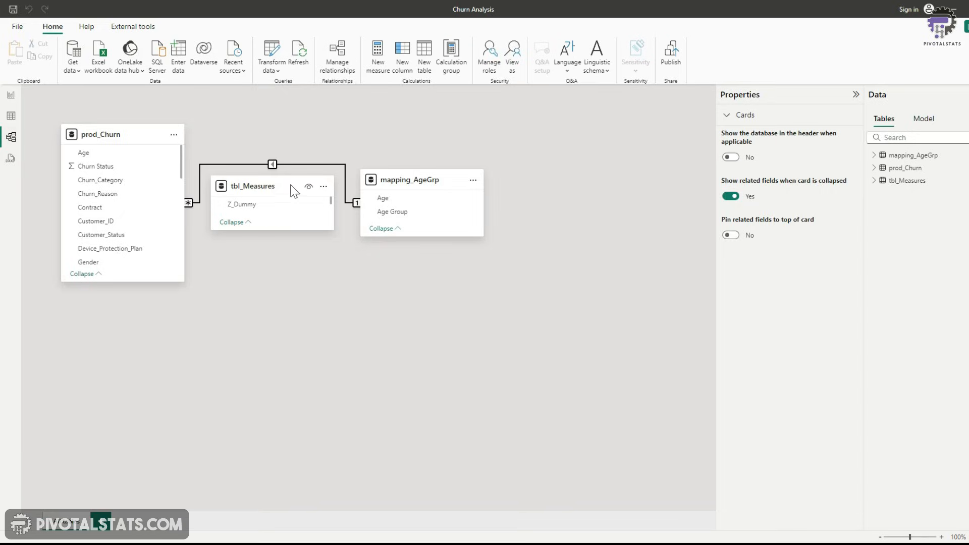
drag(294, 191, 282, 400)
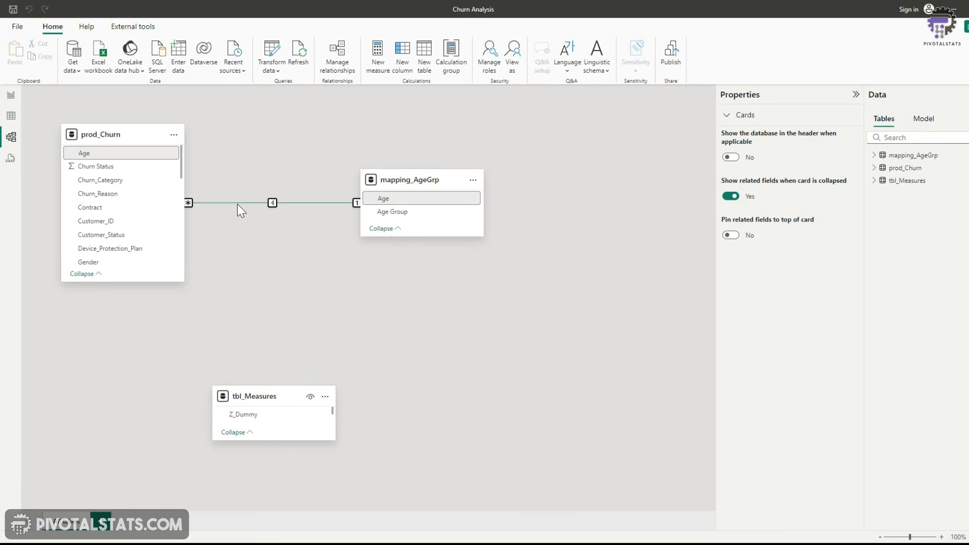
click(11, 95)
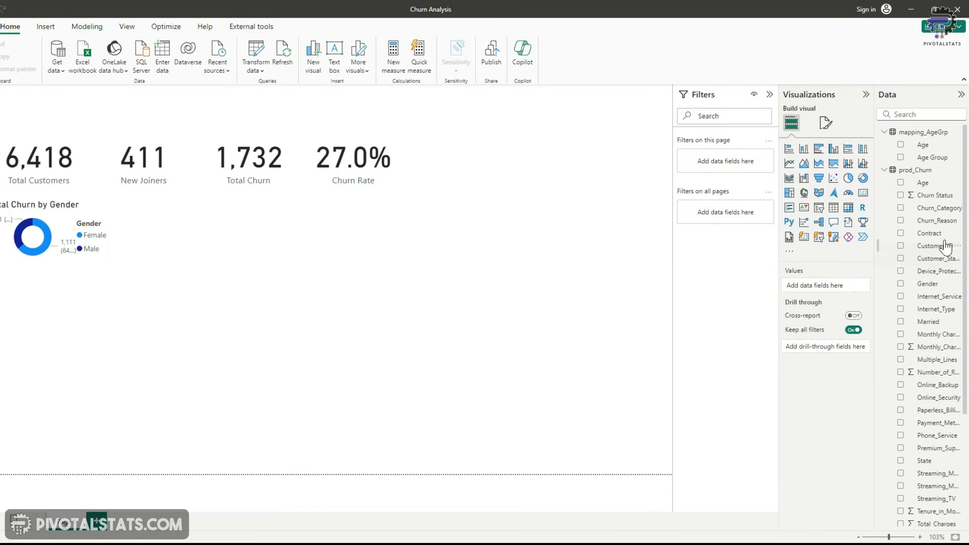
Build a line and clustered column chart of Total Customers and Churn Rate by Age Group, with Churn Rate as the line
click(900, 158)
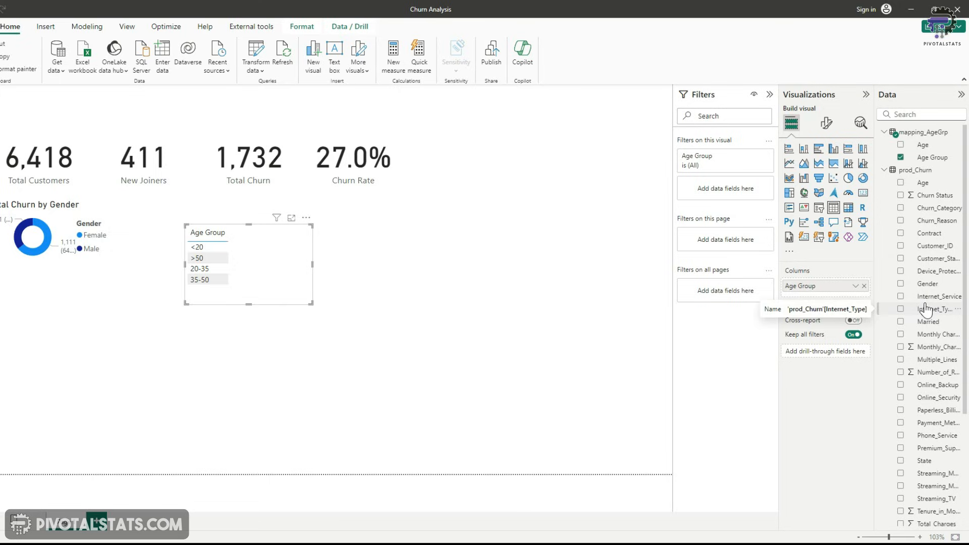
click(884, 170)
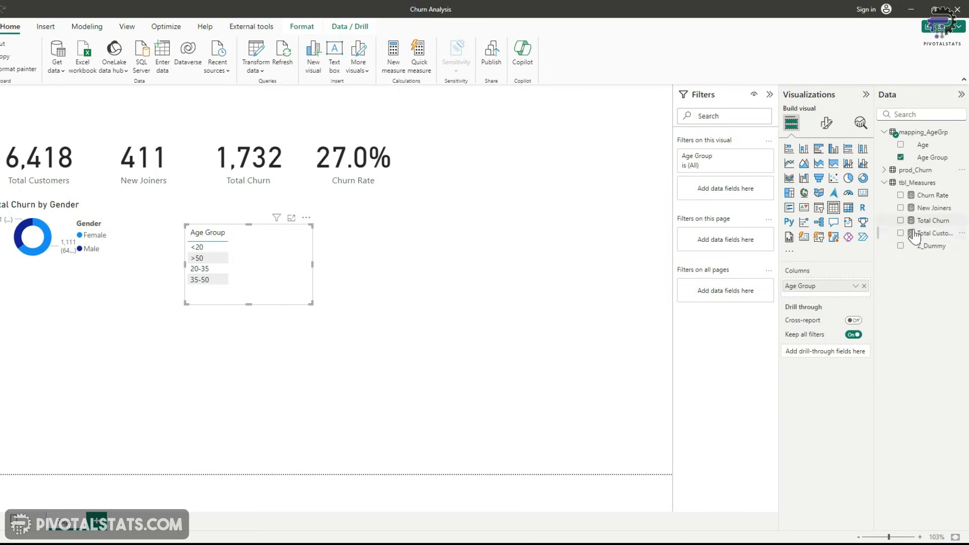
click(901, 234)
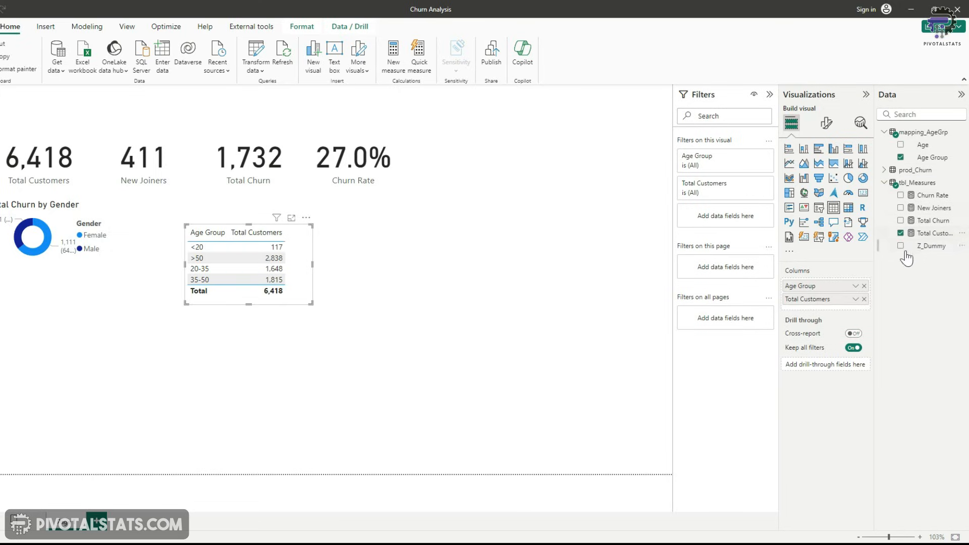
click(901, 195)
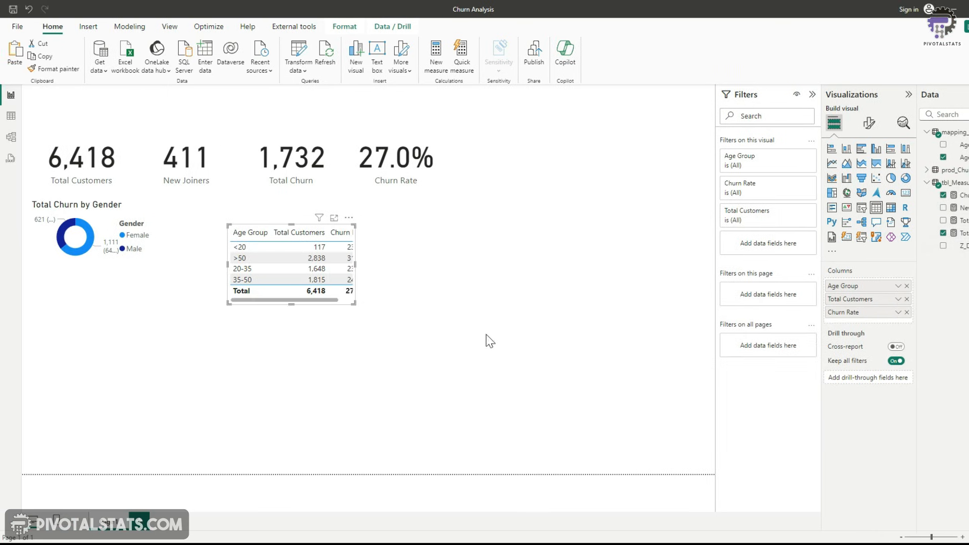
drag(356, 264, 380, 274)
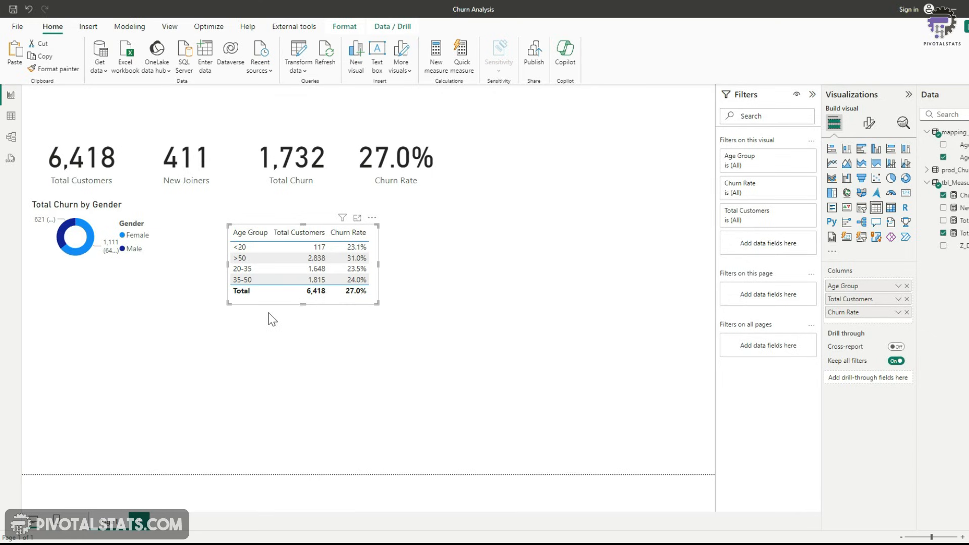
click(891, 165)
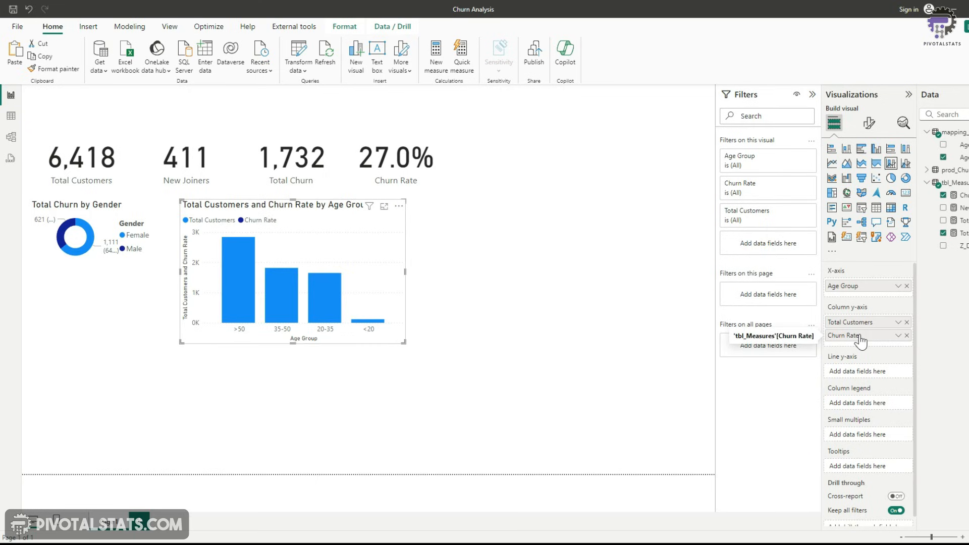
drag(861, 341, 868, 370)
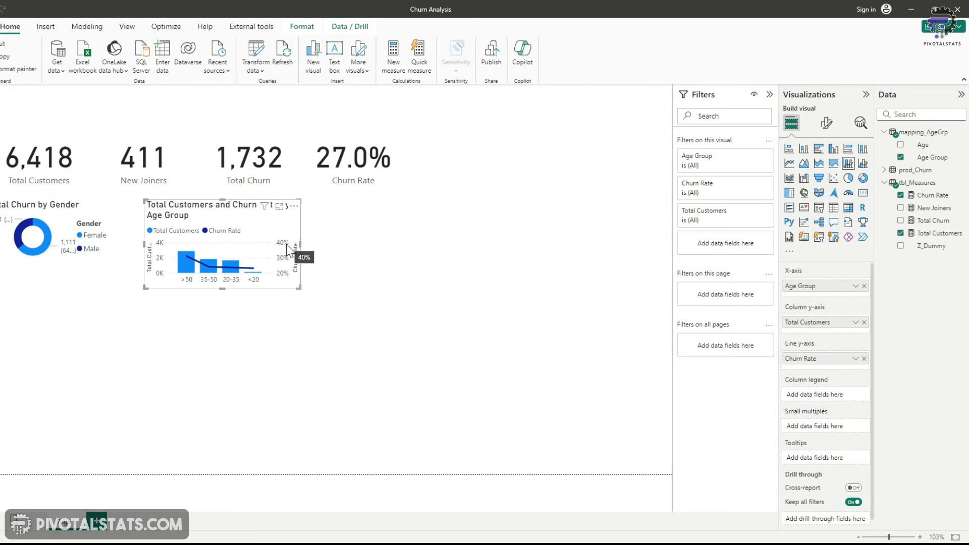
Create a clustered bar chart showing Churn Rate by Payment_Method
click(886, 172)
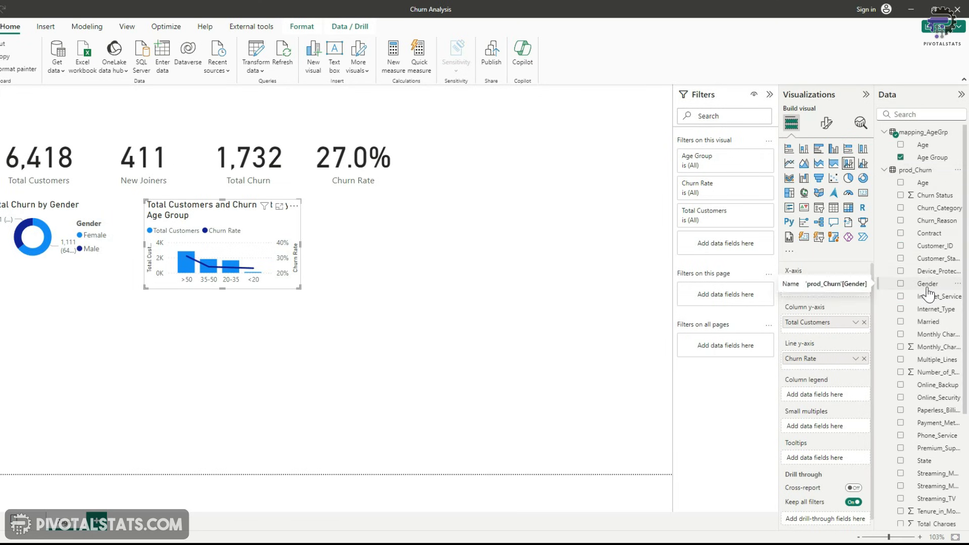
scroll(928, 296, down, 4)
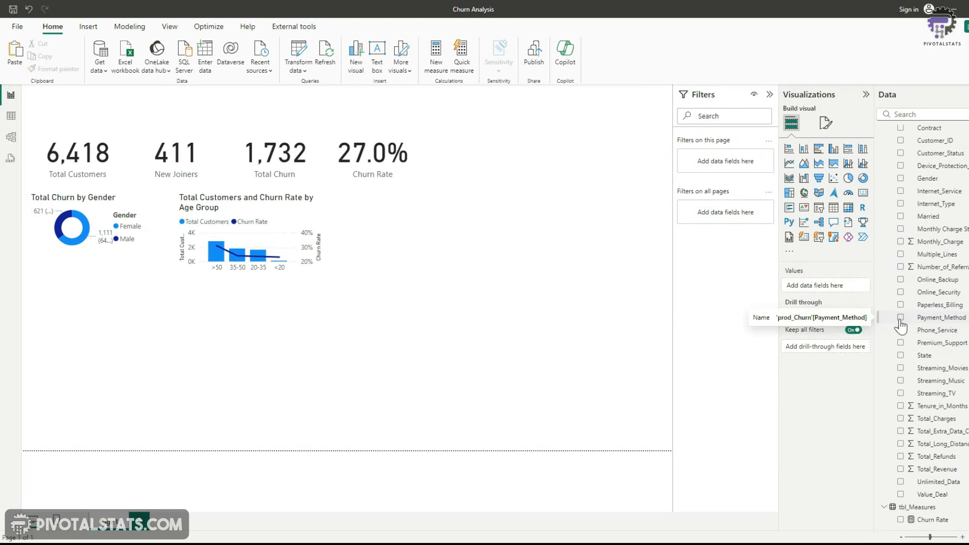
click(901, 318)
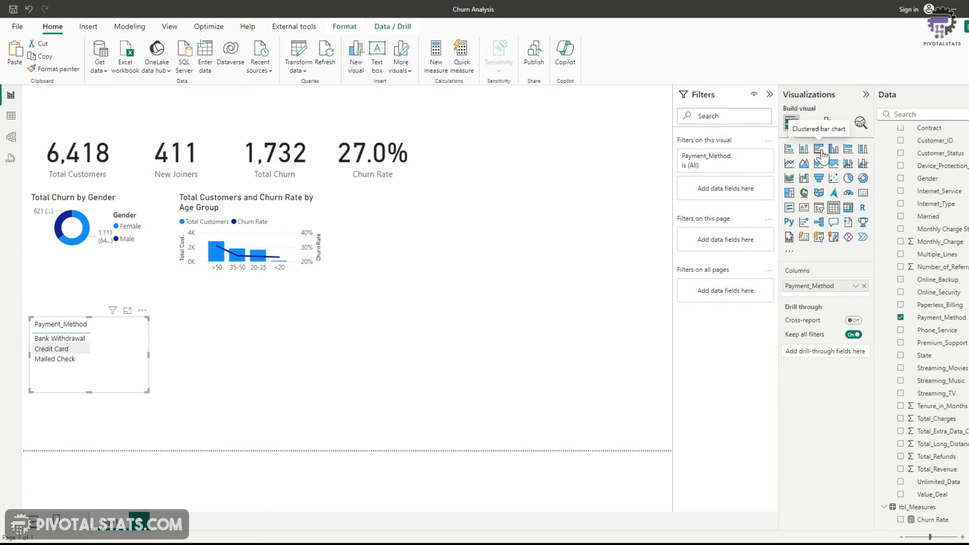
click(820, 149)
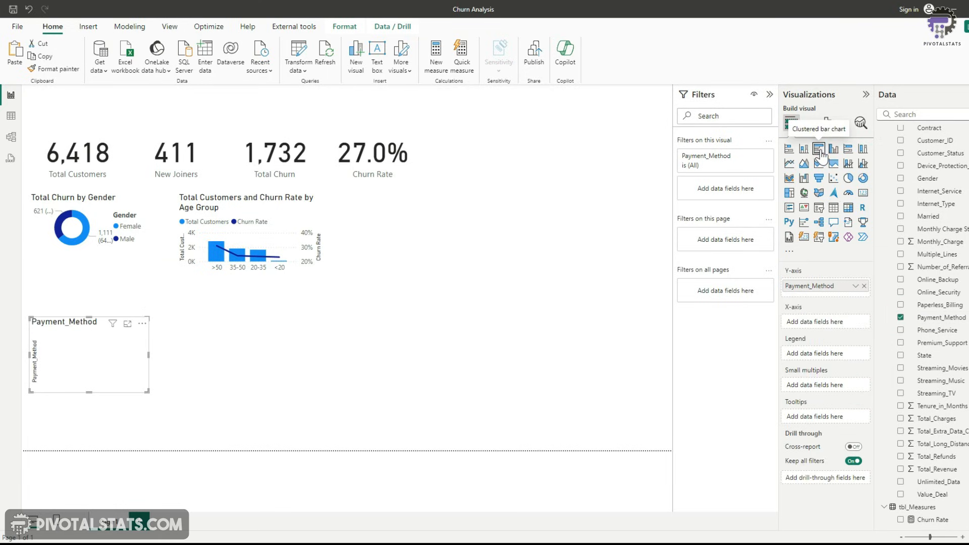
scroll(932, 247, up, 5)
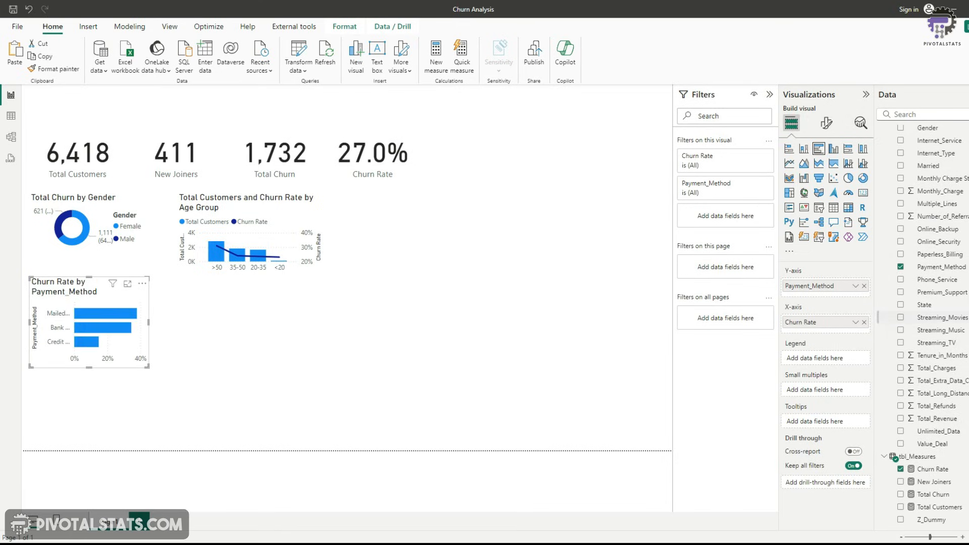
Create a clustered bar chart showing Churn Rate by Contract
scroll(953, 321, up, 5)
click(902, 233)
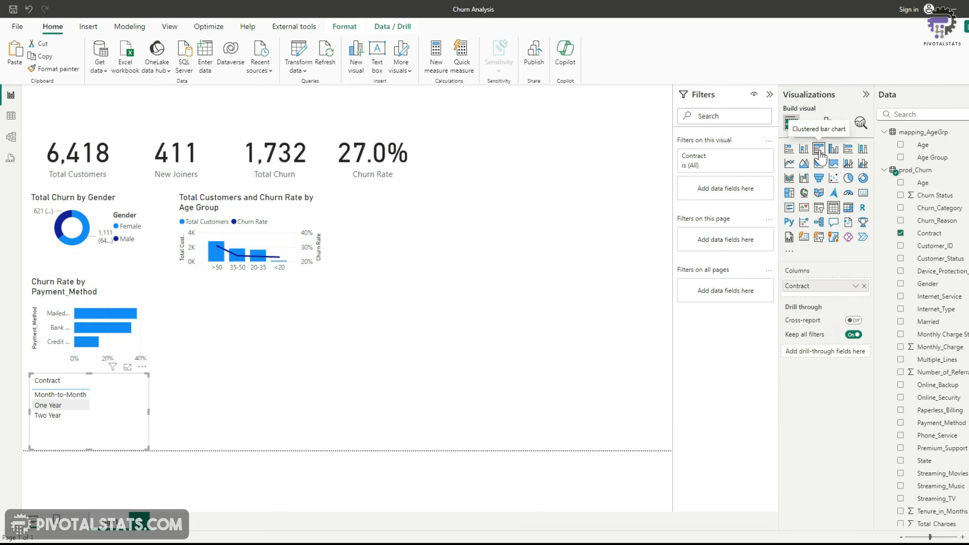
click(820, 150)
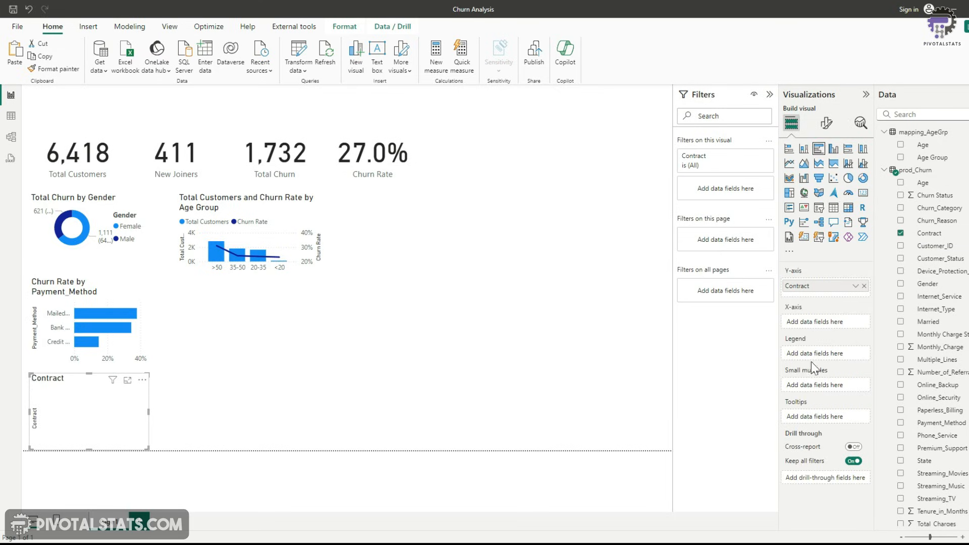
scroll(944, 378, down, 3)
click(901, 469)
click(323, 361)
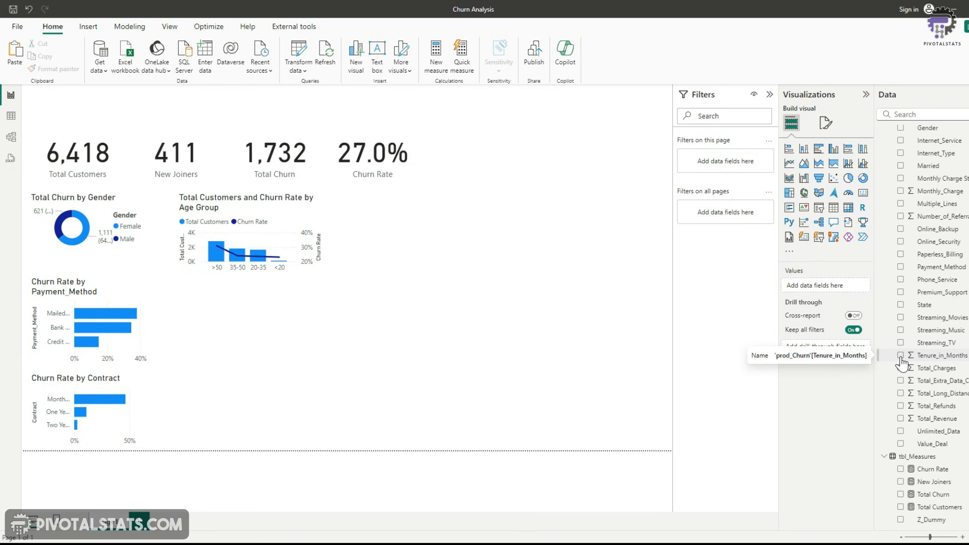
Inspect the prod_Churn data in table view, including the values of the Tenure_in_Months column
click(9, 121)
drag(313, 526, 747, 539)
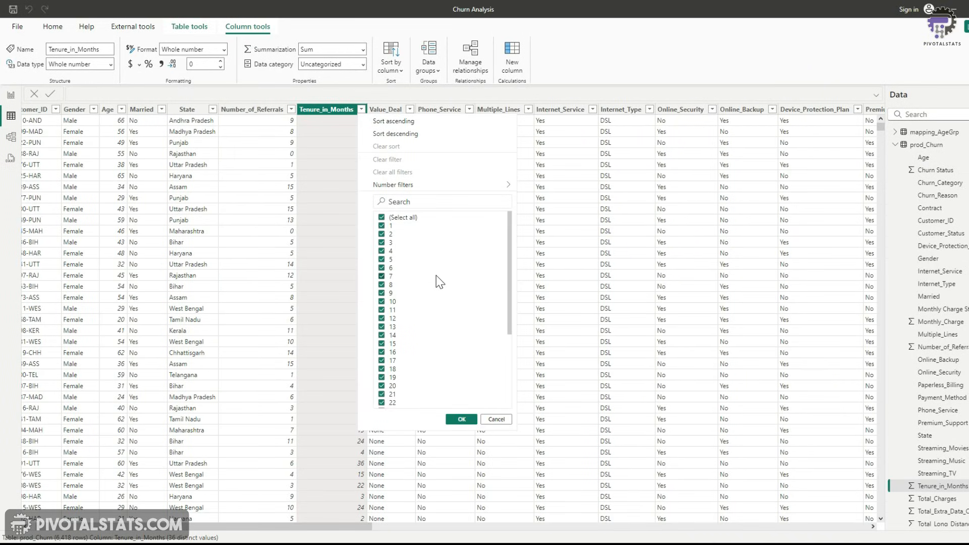
scroll(437, 277, down, 5)
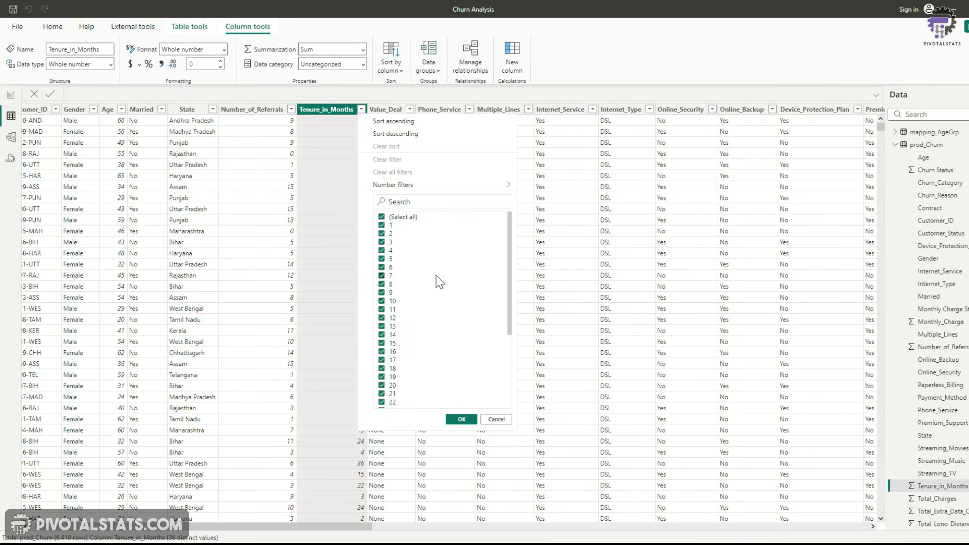
scroll(440, 279, up, 5)
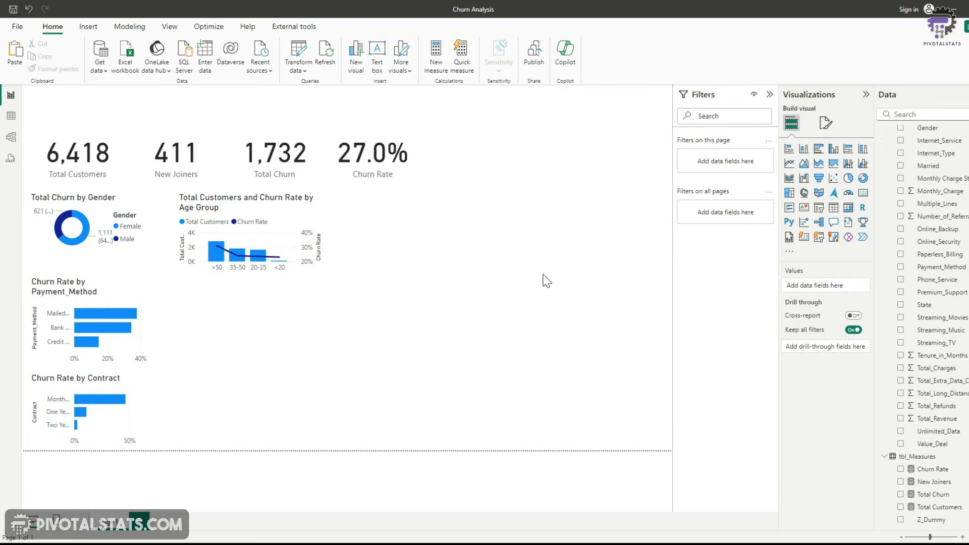
Create a reference query of prod_Churn in Power Query and name it mapping_TenureGrp
click(298, 54)
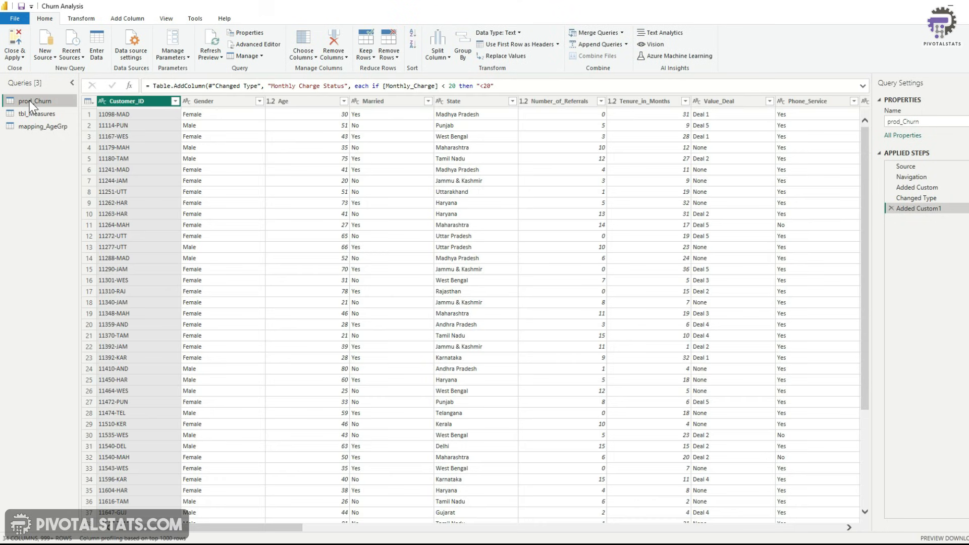
right_click(31, 104)
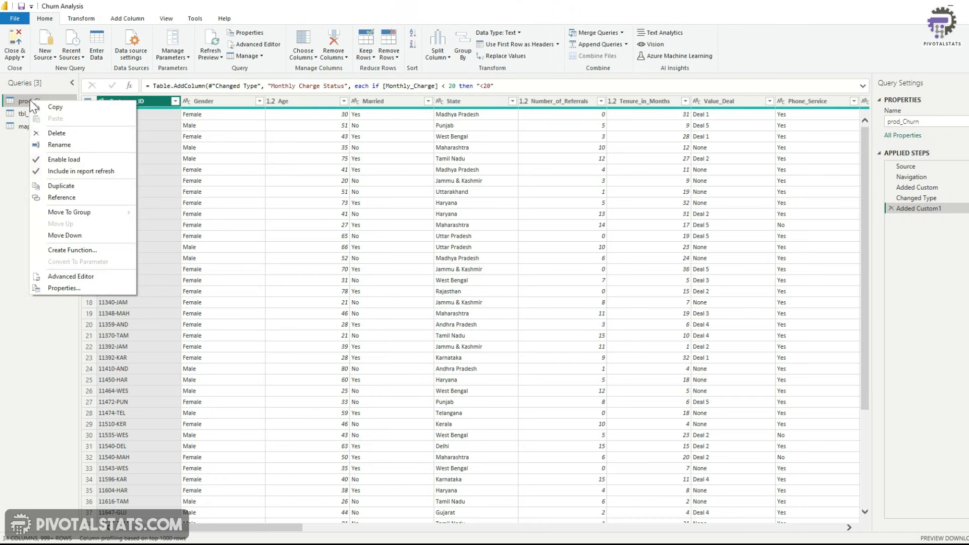
click(67, 198)
double_click(47, 139)
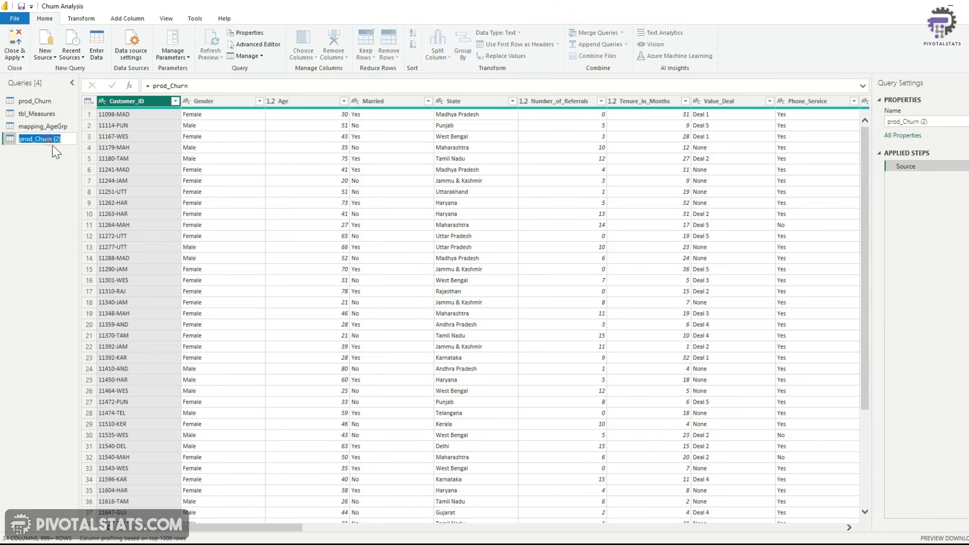
text(mapping_TenureGrp)
click(105, 181)
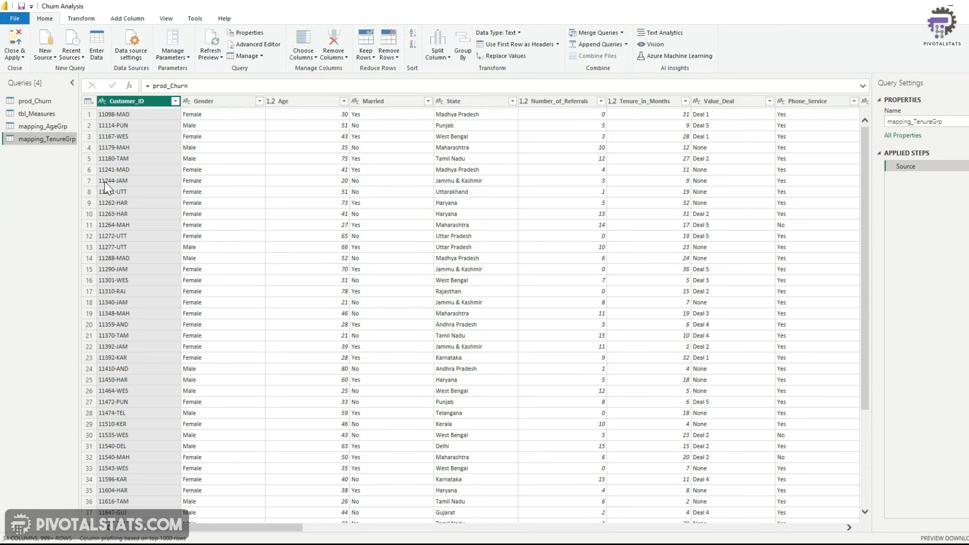
Keep only the Tenure_in_Months column in mapping_TenureGrp and remove duplicate rows
click(651, 101)
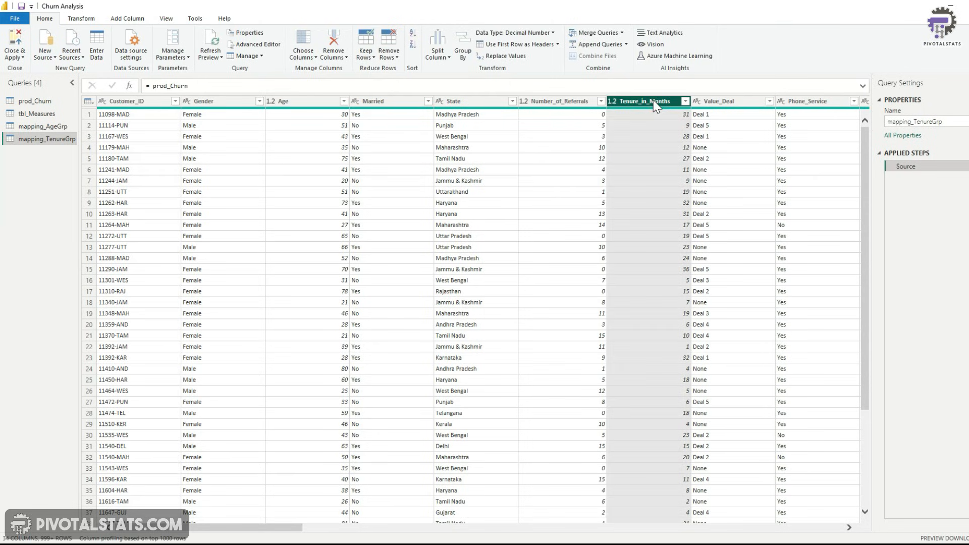
right_click(654, 106)
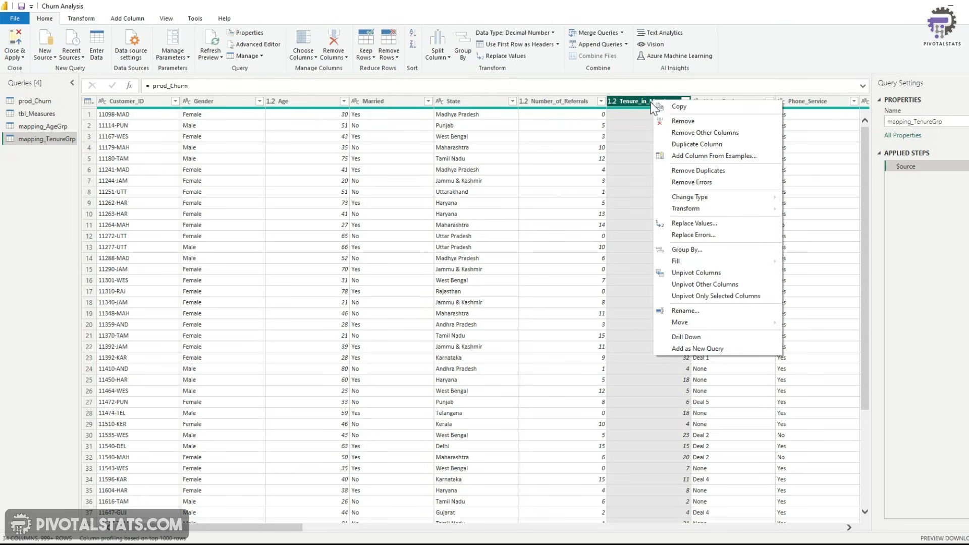
click(677, 133)
click(89, 101)
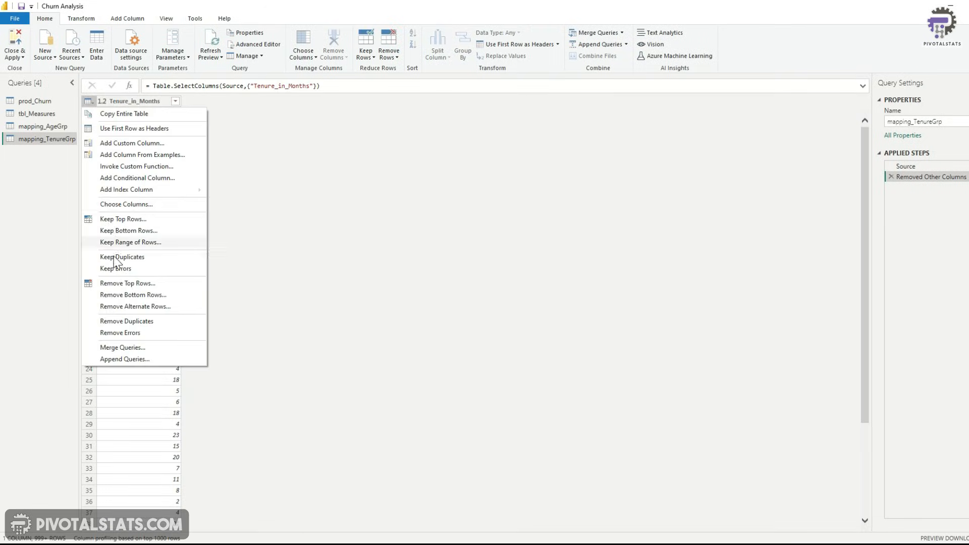
click(126, 321)
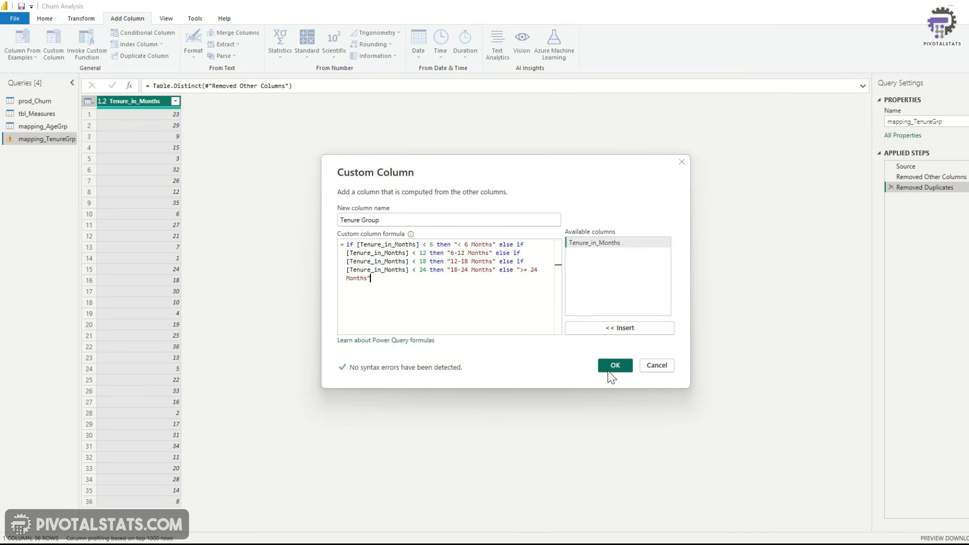
Add a Tenure Group custom column bucketing tenure into < 6, 6-12, 12-18, 18-24 and >= 24 Months, then close and apply
click(614, 366)
click(45, 18)
click(22, 56)
click(45, 69)
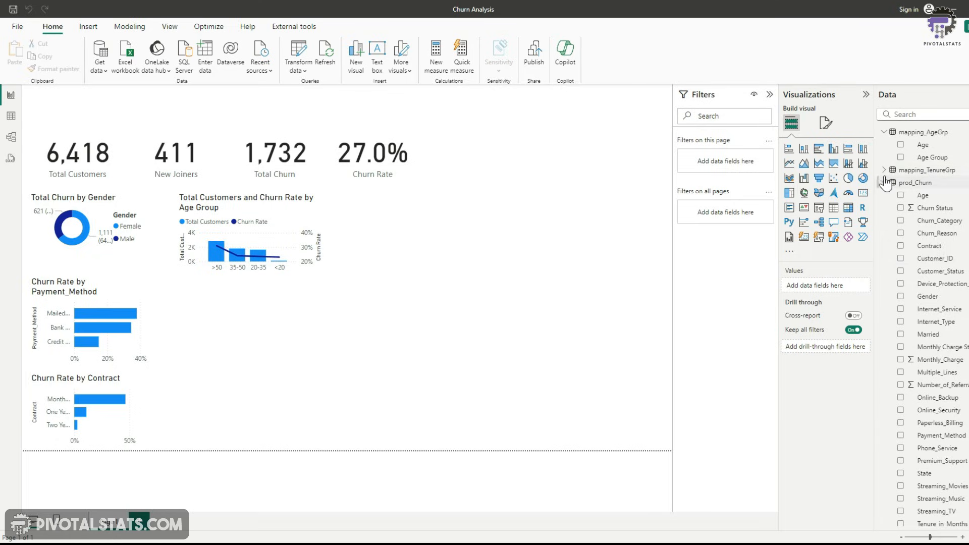
Review the mapping_TenureGrp fields and its relationship to prod_Churn in the model view
click(884, 171)
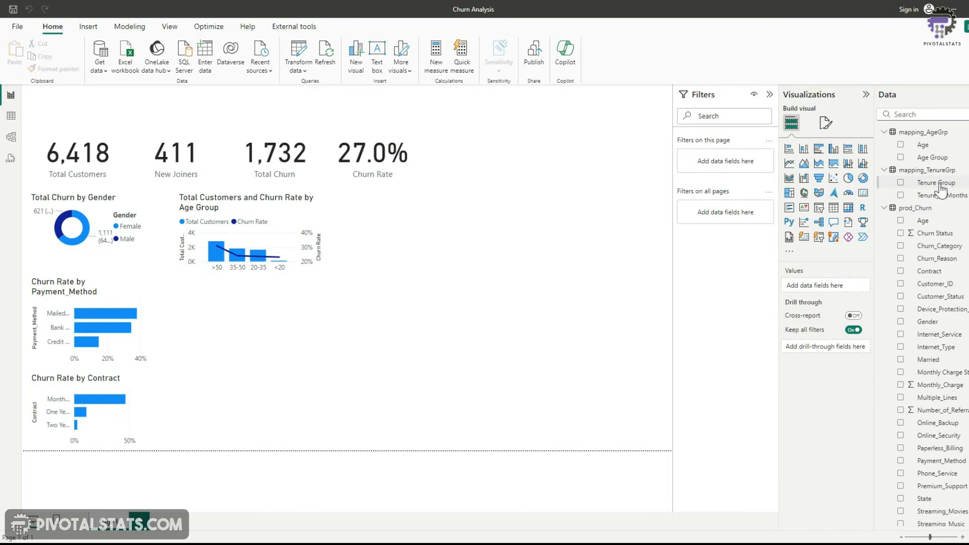
click(10, 138)
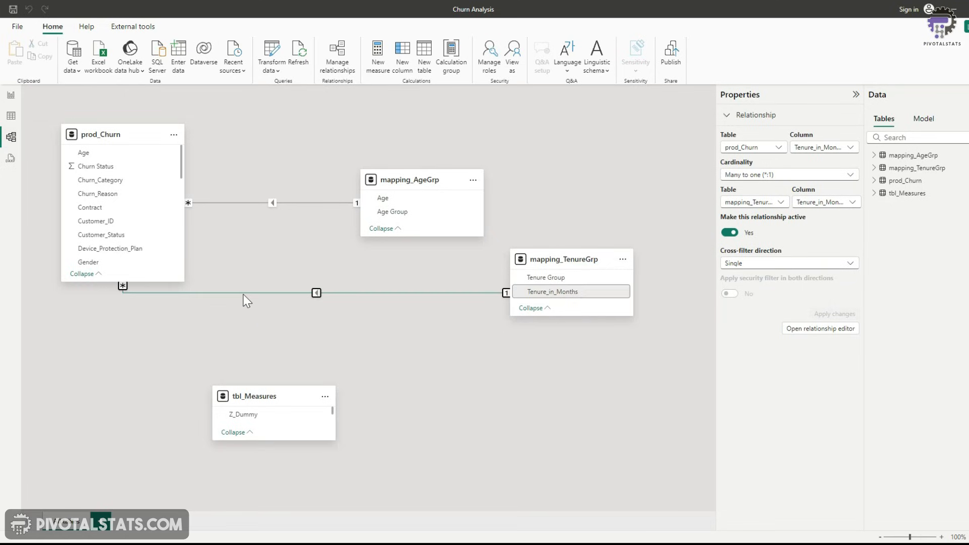
scroll(127, 201, down, 5)
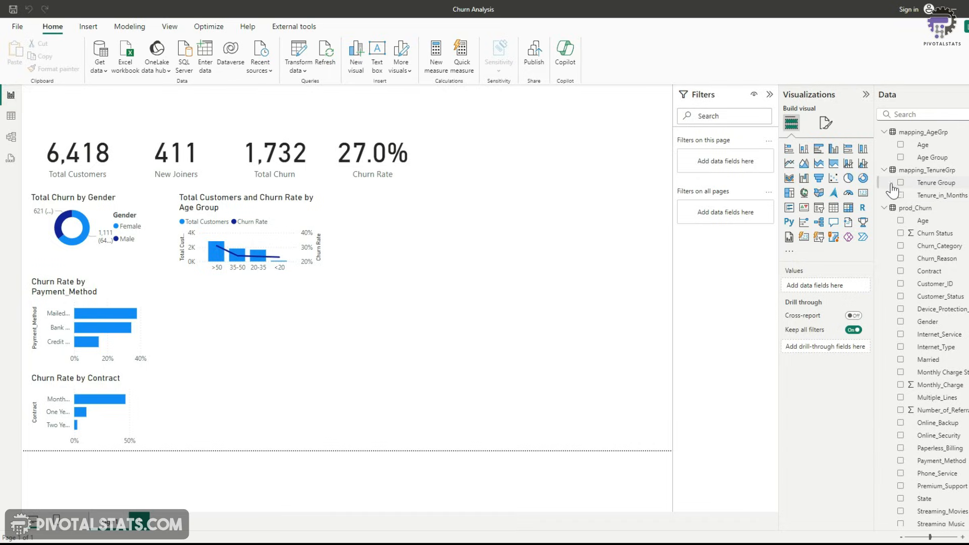
Build a line and clustered column chart of Total Customers and Churn Rate by Tenure Group, with Churn Rate as the line
click(900, 183)
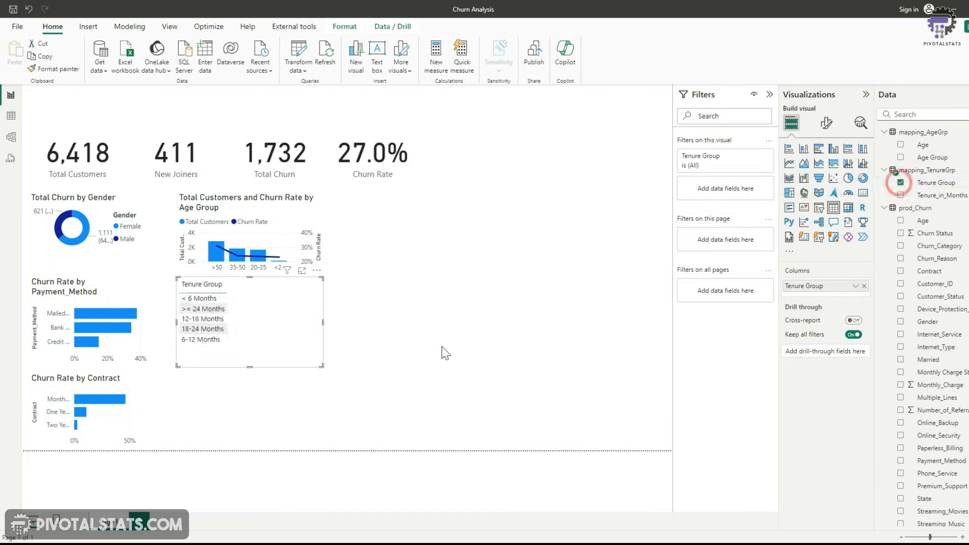
click(848, 167)
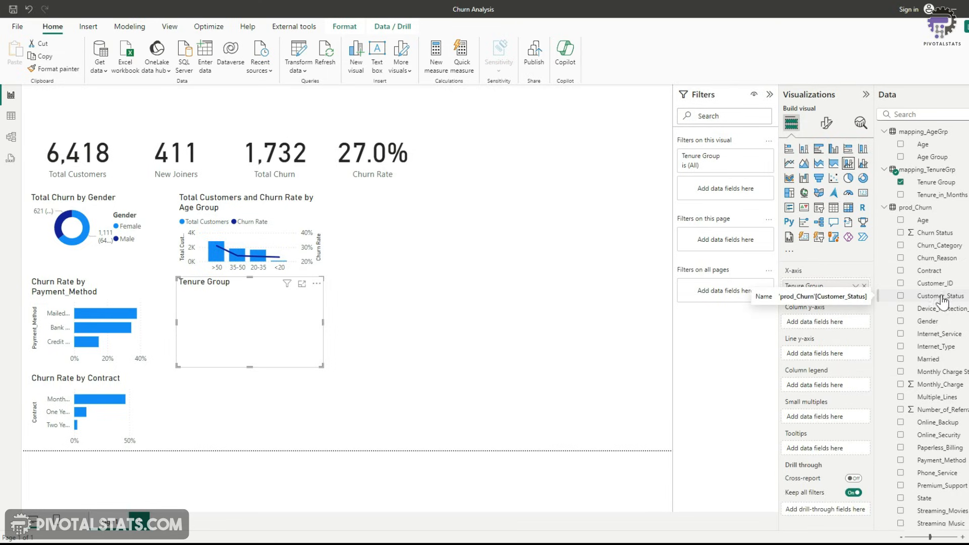
scroll(942, 308, down, 4)
click(901, 507)
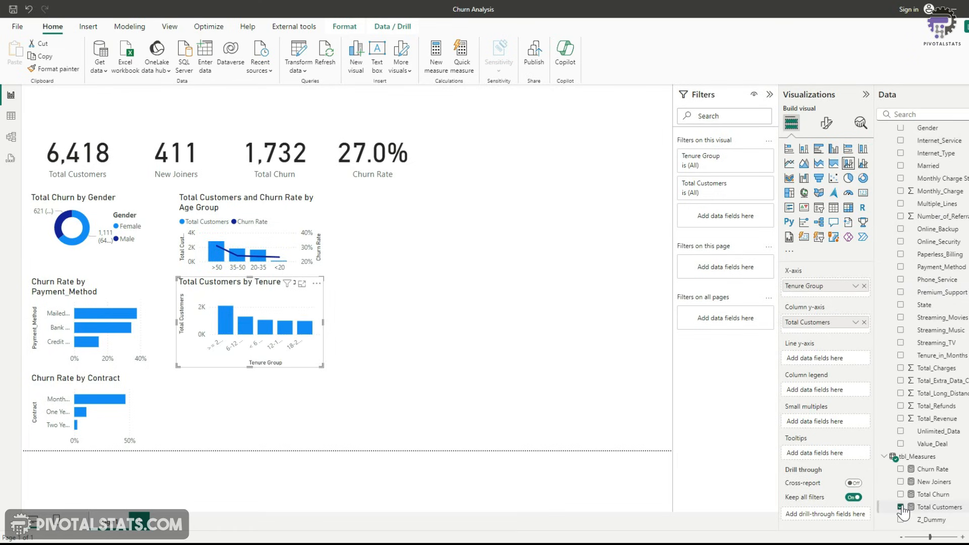
click(901, 469)
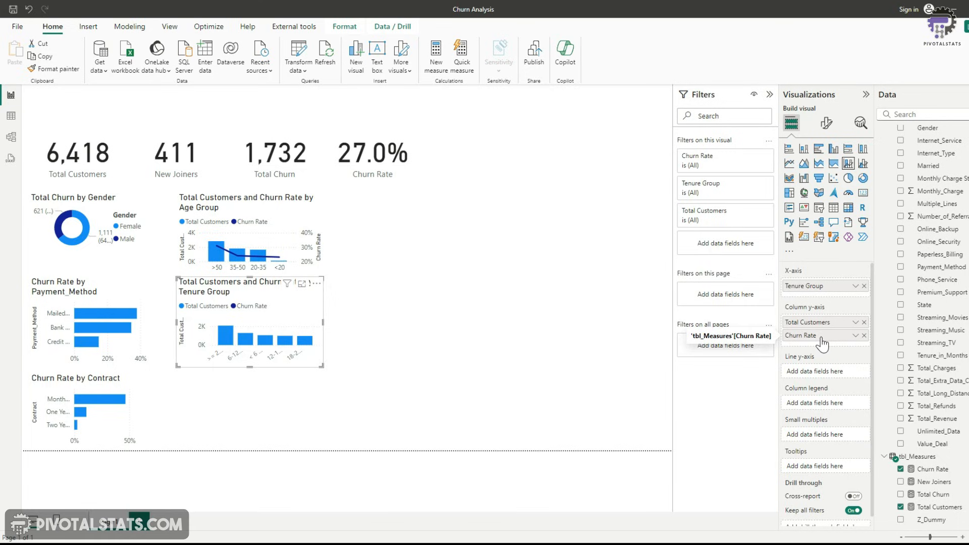
drag(822, 344, 824, 372)
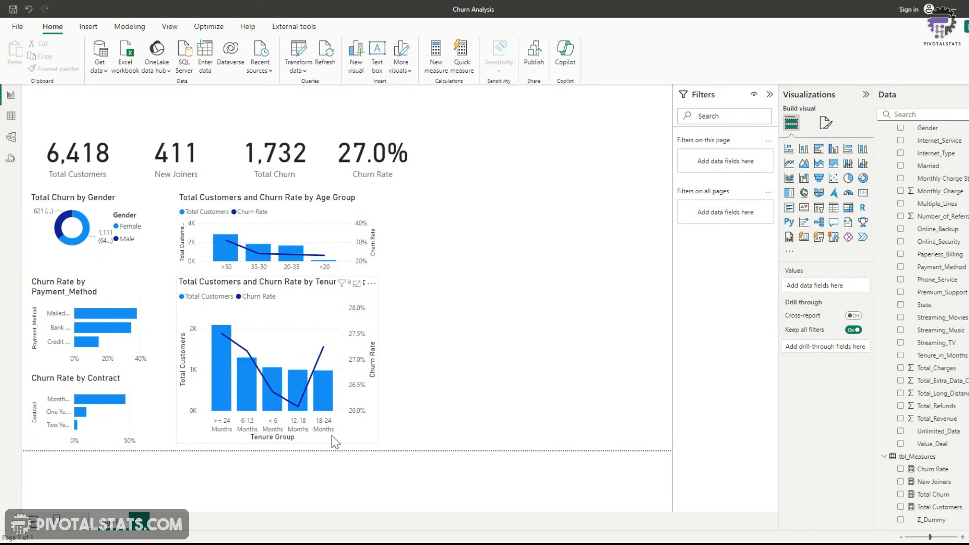
Sort the tenure chart's x-axis by Tenure Group
click(373, 286)
click(392, 347)
click(504, 347)
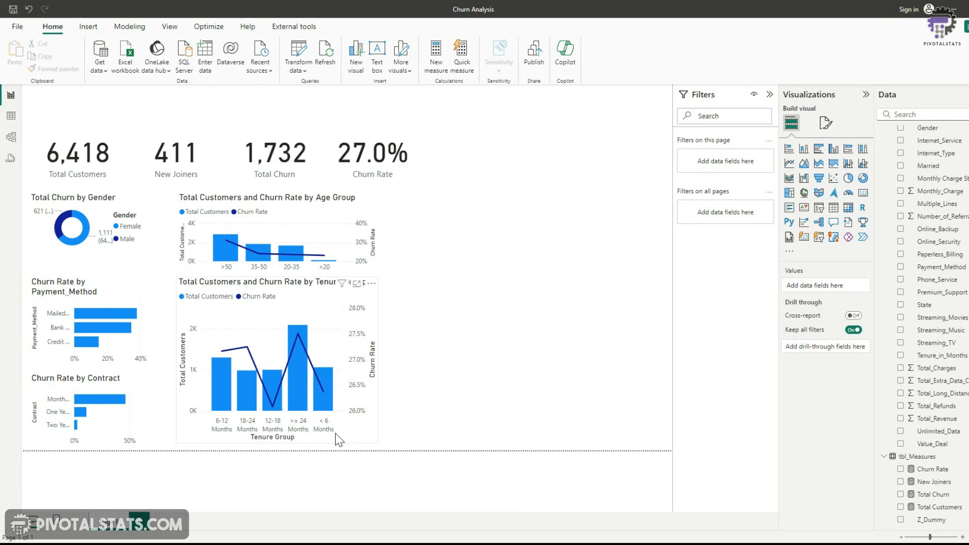
click(299, 428)
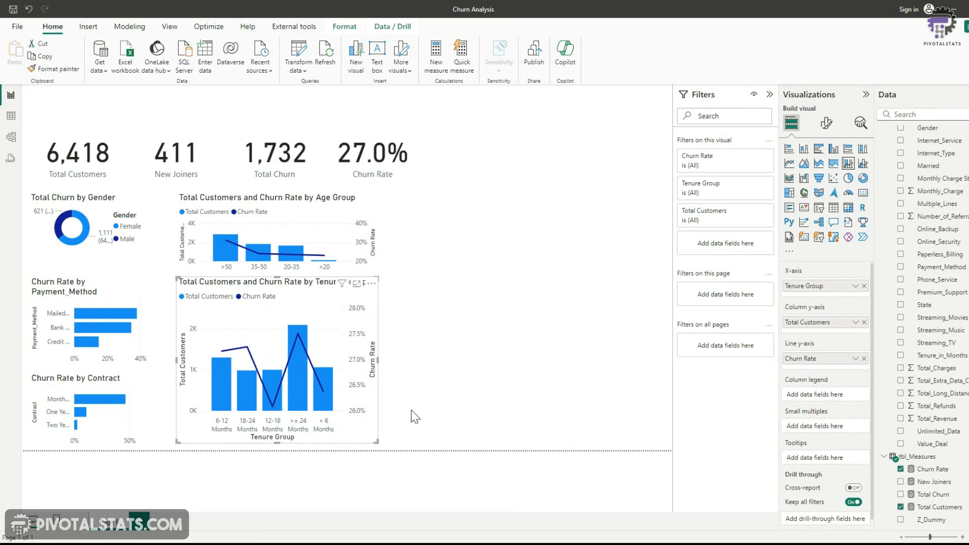
Sort the age group chart's x-axis by Age Group
click(318, 211)
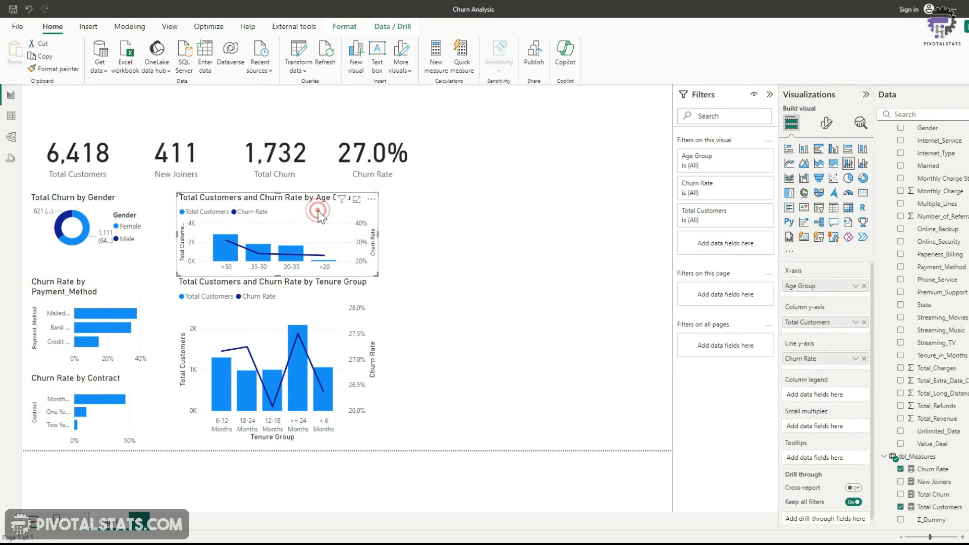
click(372, 199)
mouse_move(403, 268)
click(508, 264)
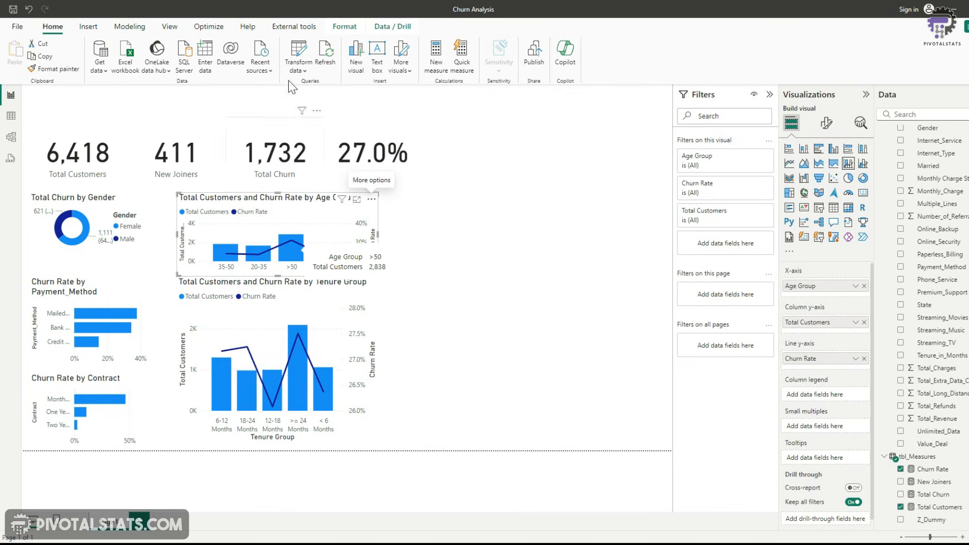
In mapping_AgeGrp, add a whole-number AgeGrpSorting custom column mapping <20, 20-35 and 35-50 to 1, 2, 3, else 4
click(299, 45)
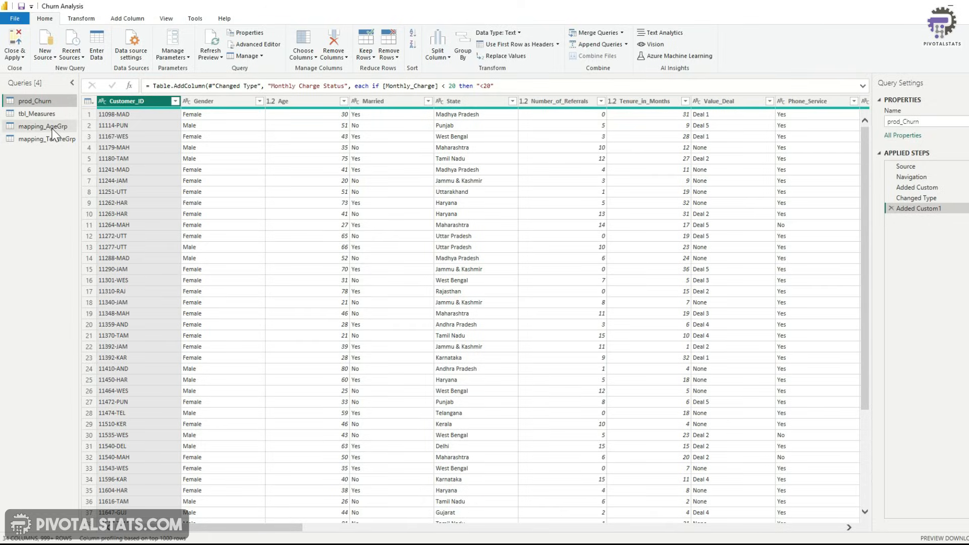
click(44, 127)
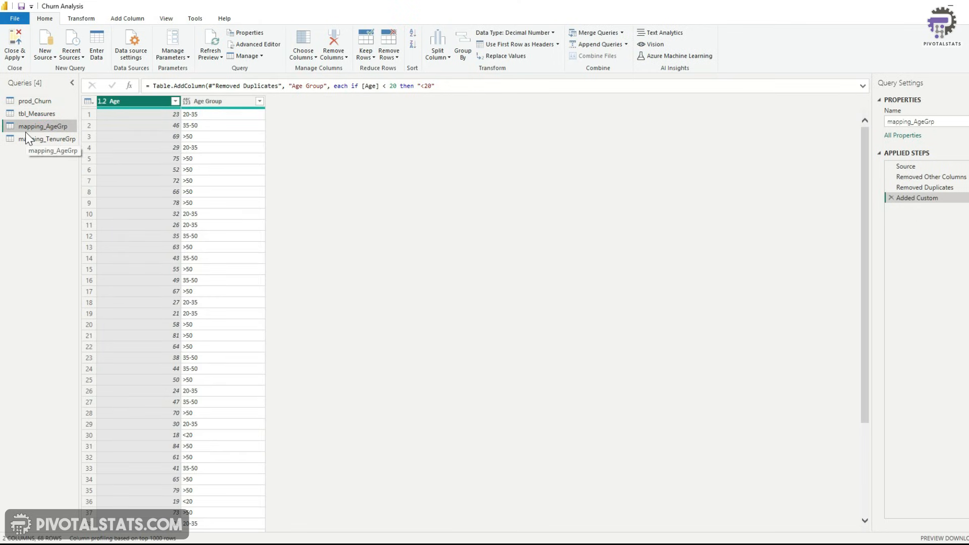
click(127, 19)
click(54, 49)
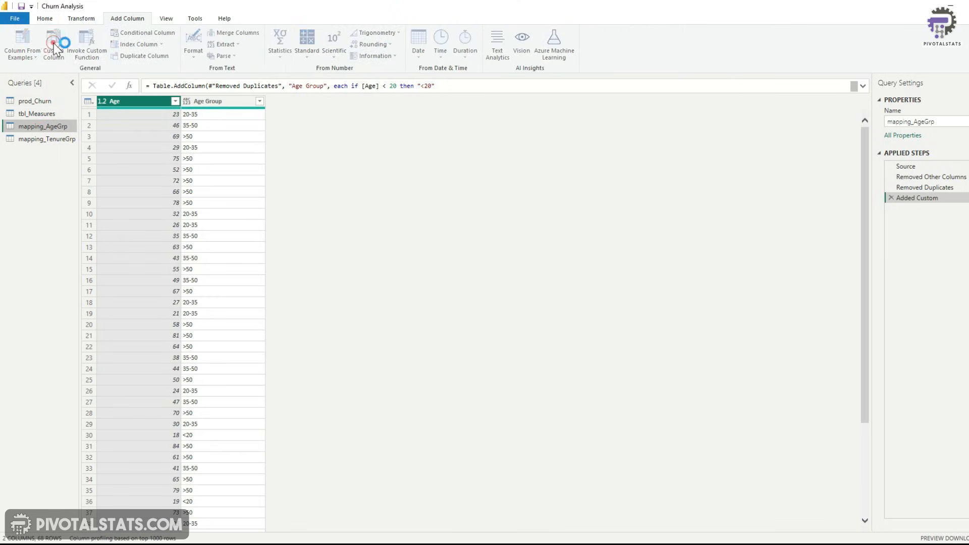
click(343, 220)
text(AgeGrpSorting)
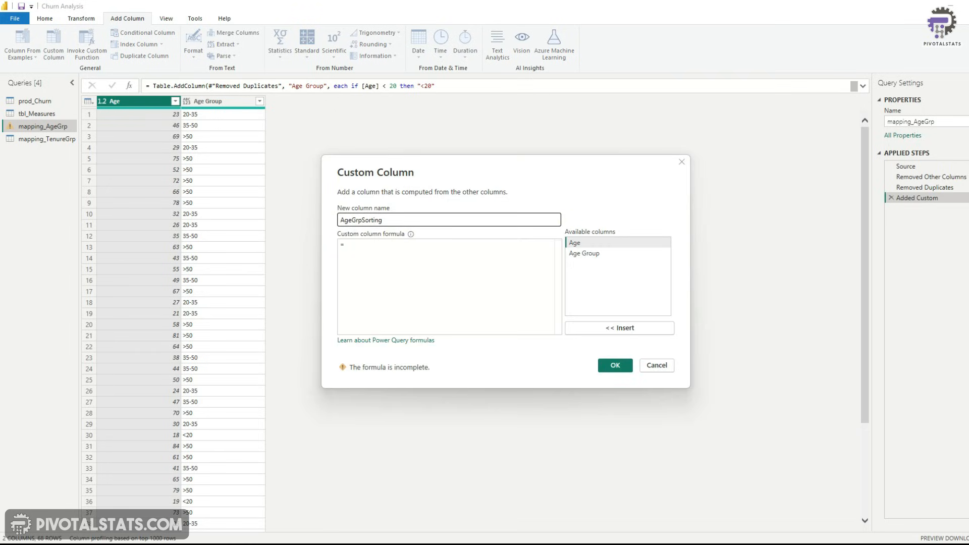
click(382, 251)
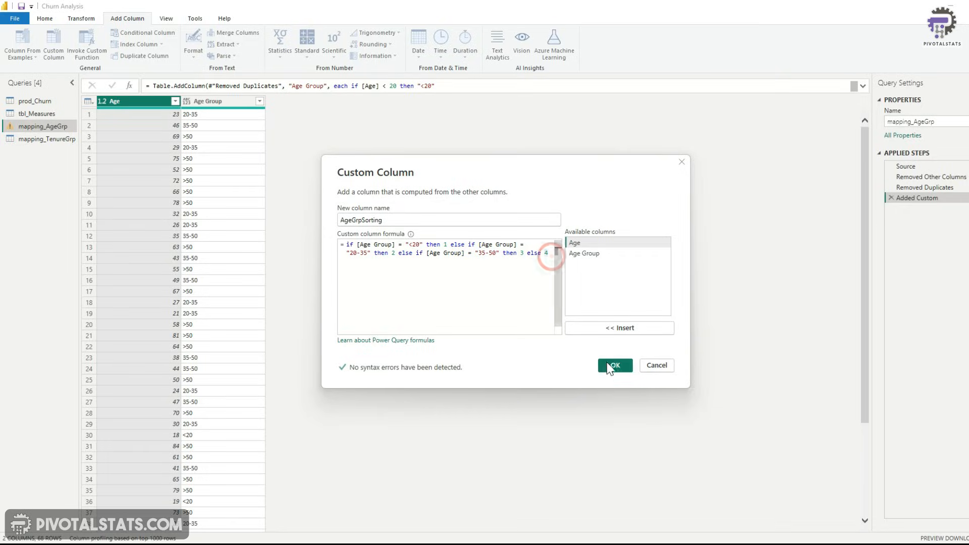
click(711, 456)
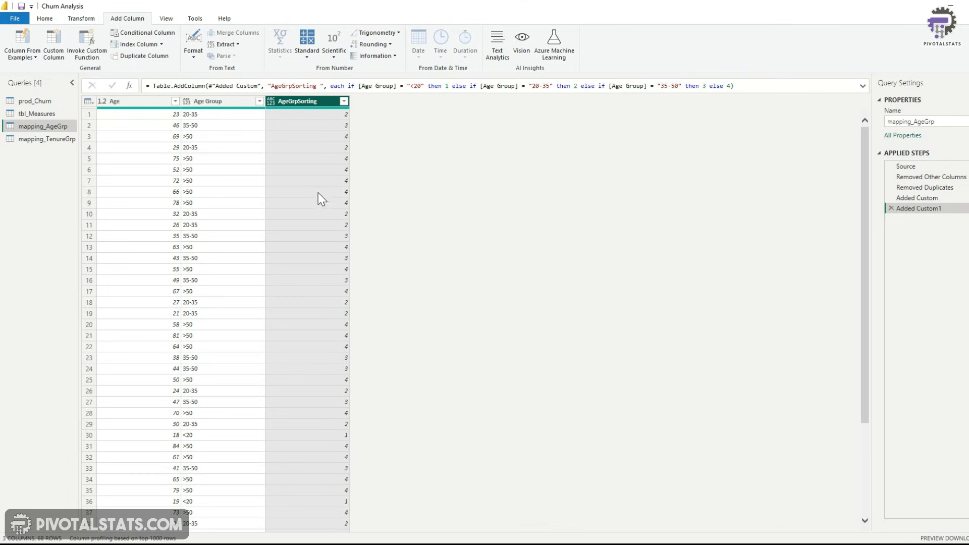
click(271, 102)
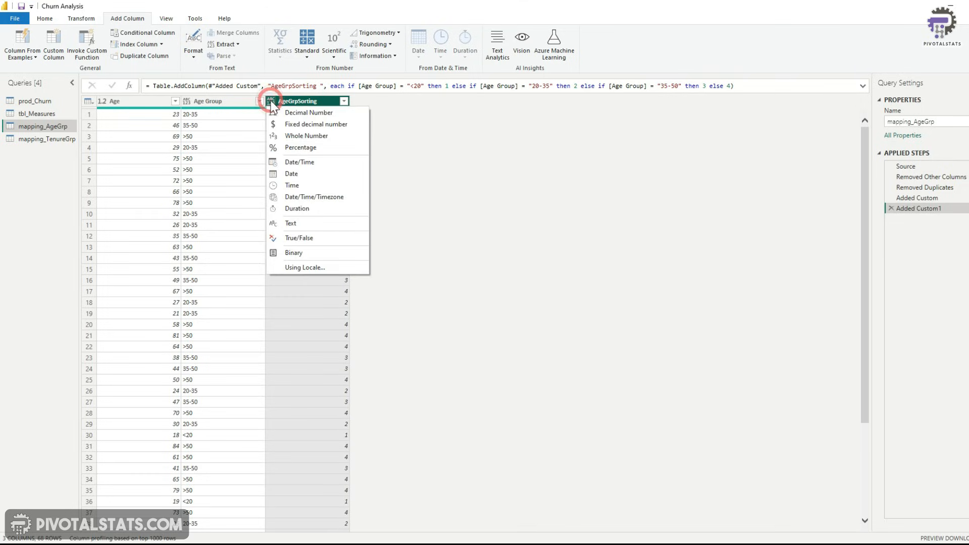
click(291, 137)
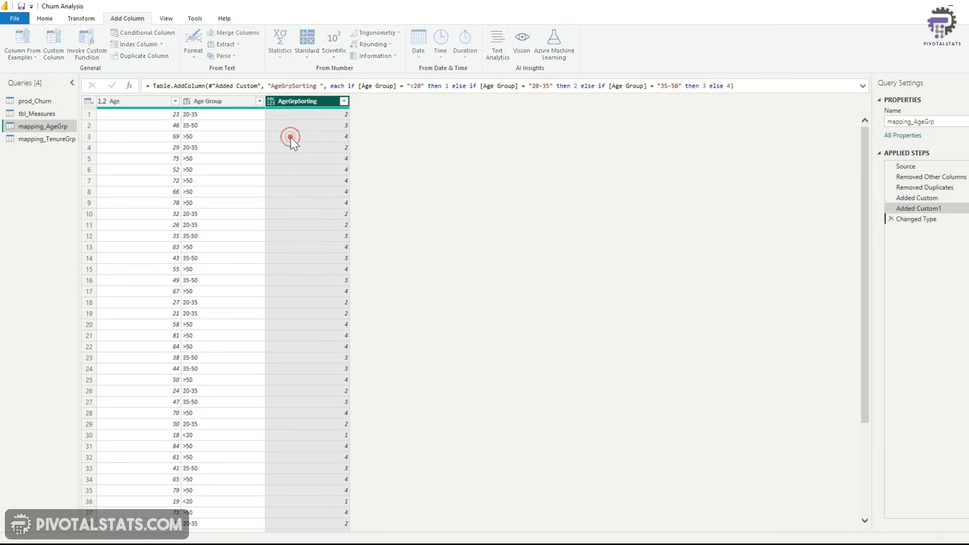
In mapping_TenureGrp, add a whole-number TenureGrpSorting custom column mapping < 6, 6-12, 12-18 and 18-24 Months to 1–4, else 5
click(43, 140)
click(54, 45)
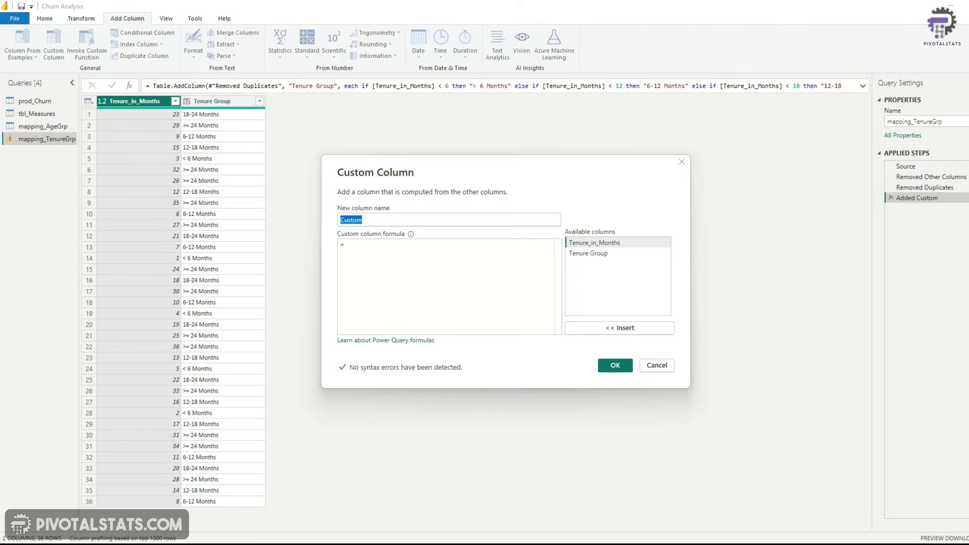
text(TenureGrpSorting)
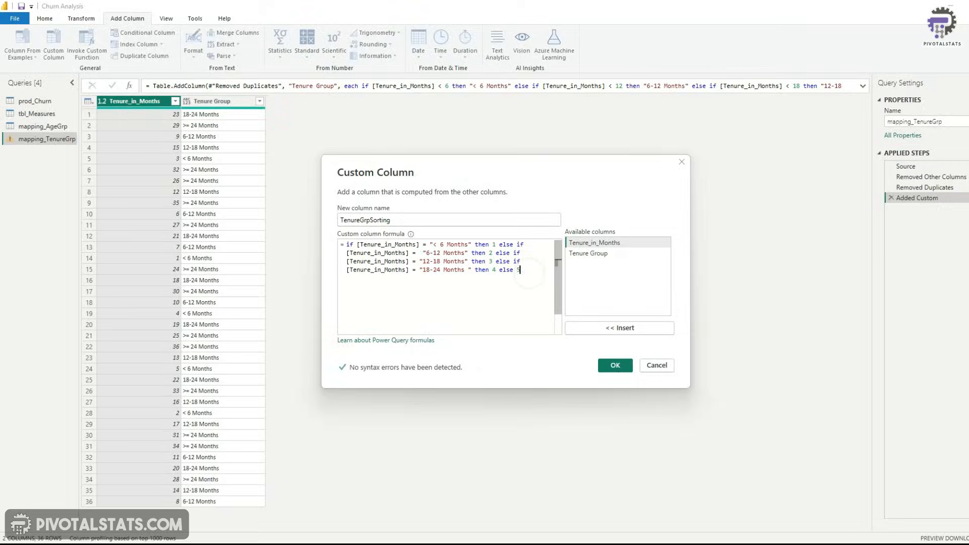
click(615, 366)
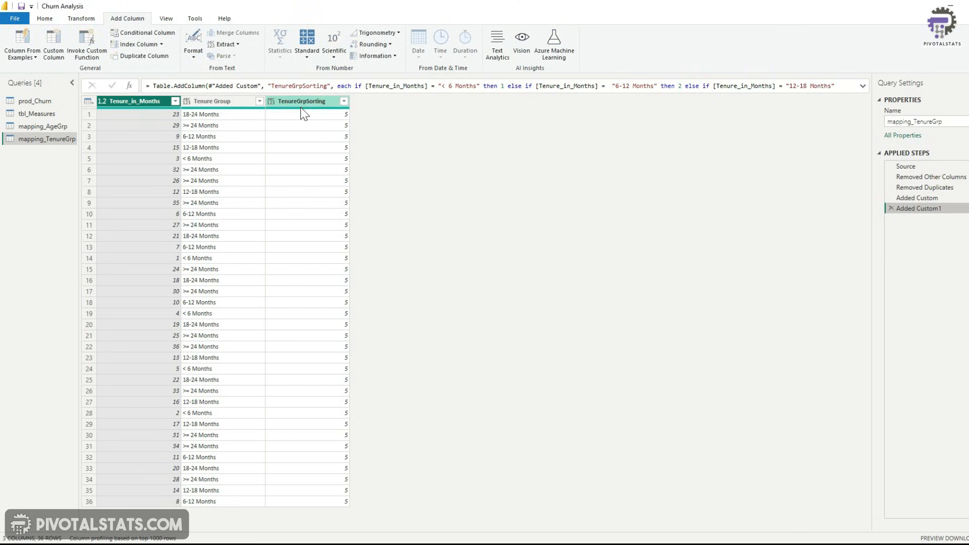
click(271, 103)
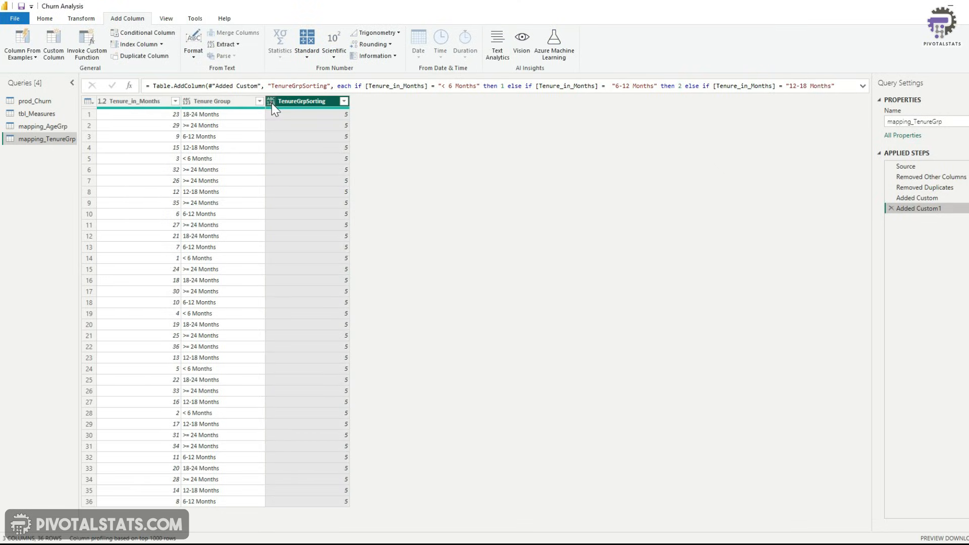
click(296, 135)
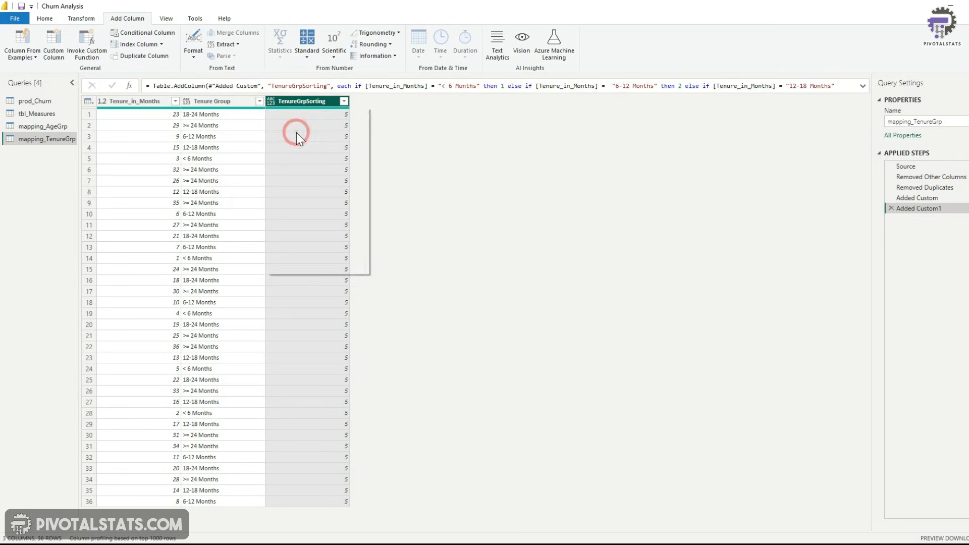
Close and apply the Power Query changes to the report
click(44, 18)
click(18, 57)
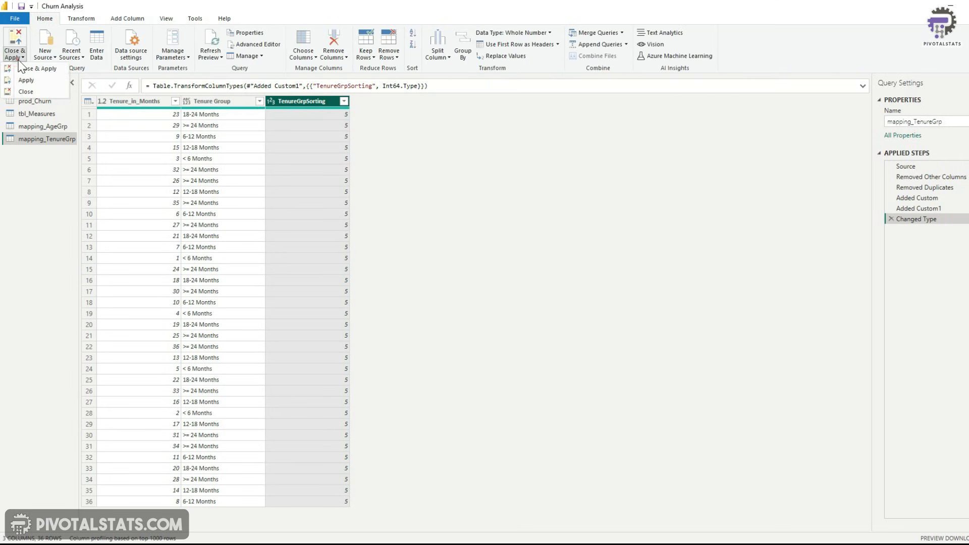
click(43, 68)
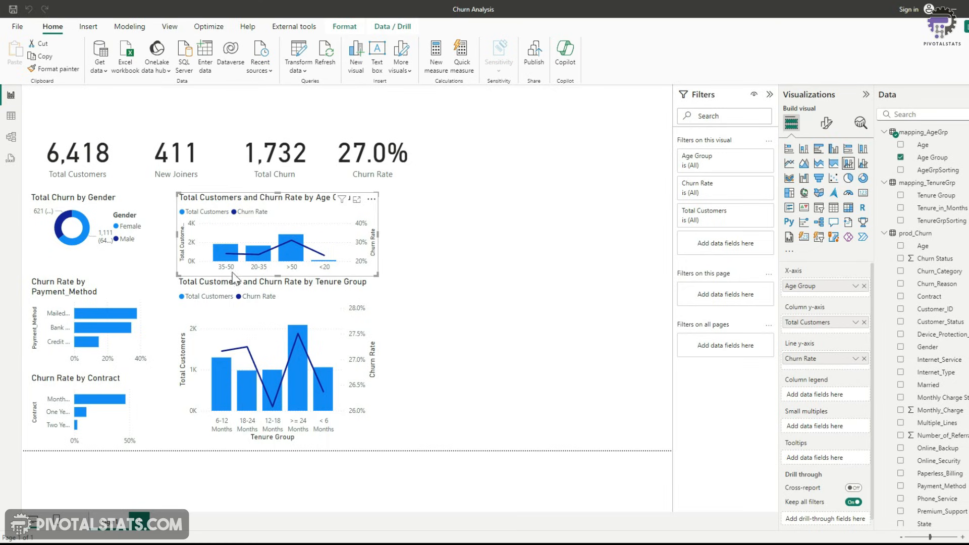
Set the Age Group column of mapping_AgeGrp to sort by the AgeGrpSorting column
click(934, 166)
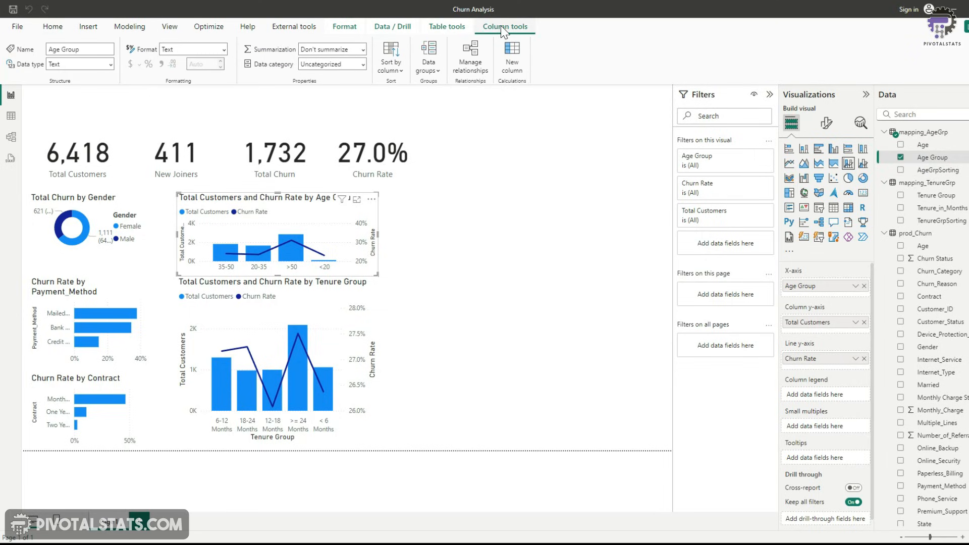
click(392, 71)
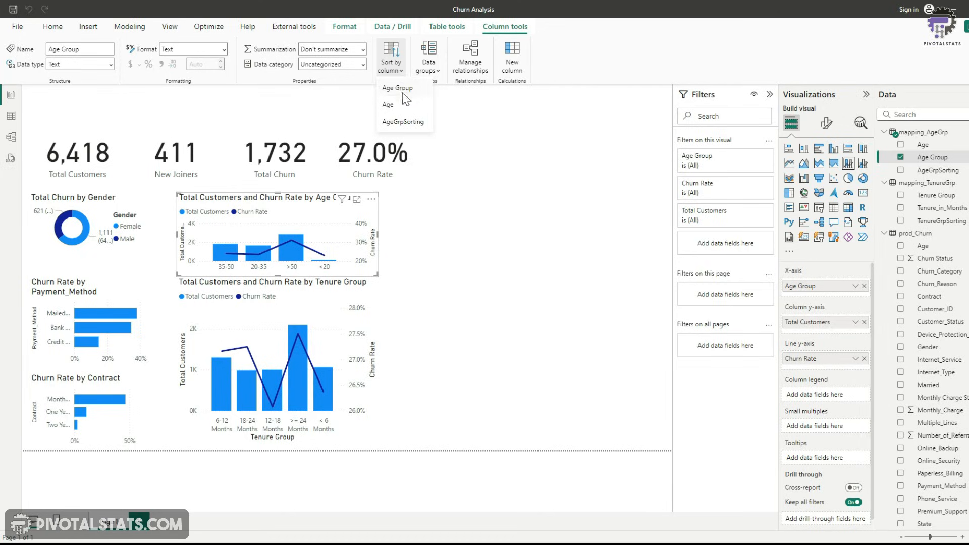
click(404, 122)
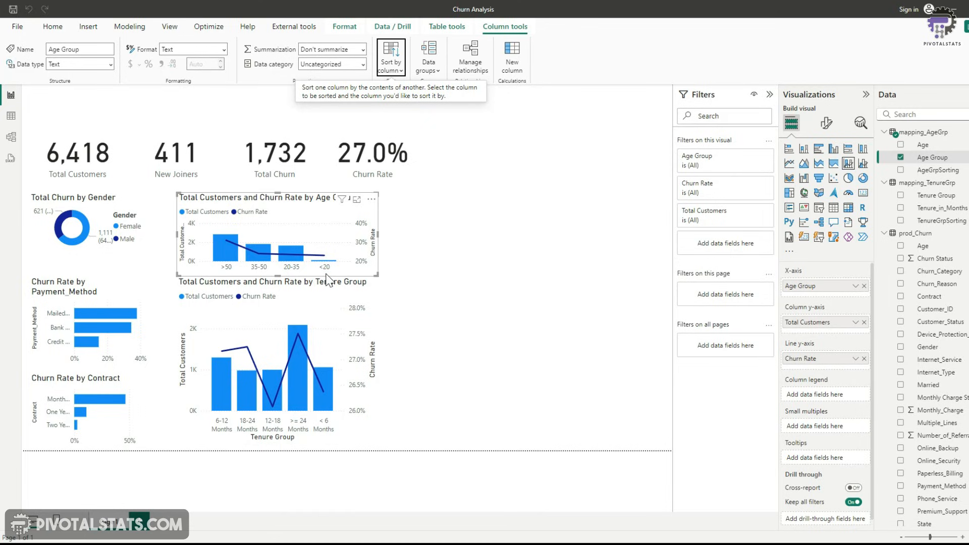
Sort the age group chart's axis in ascending order
click(372, 201)
mouse_move(426, 265)
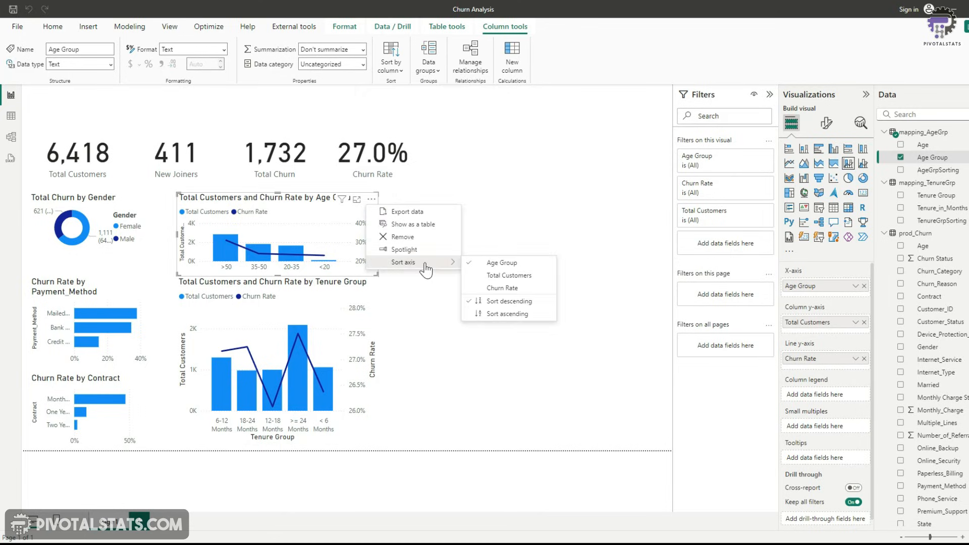
click(493, 315)
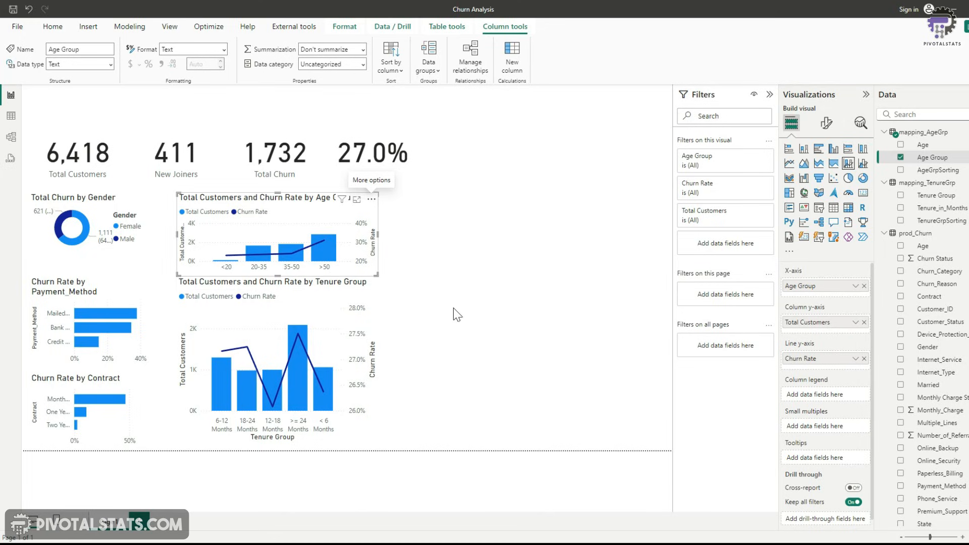
Set the Tenure Group column of mapping_TenureGrp to sort by the TenureGrpSorting column
click(376, 309)
click(931, 201)
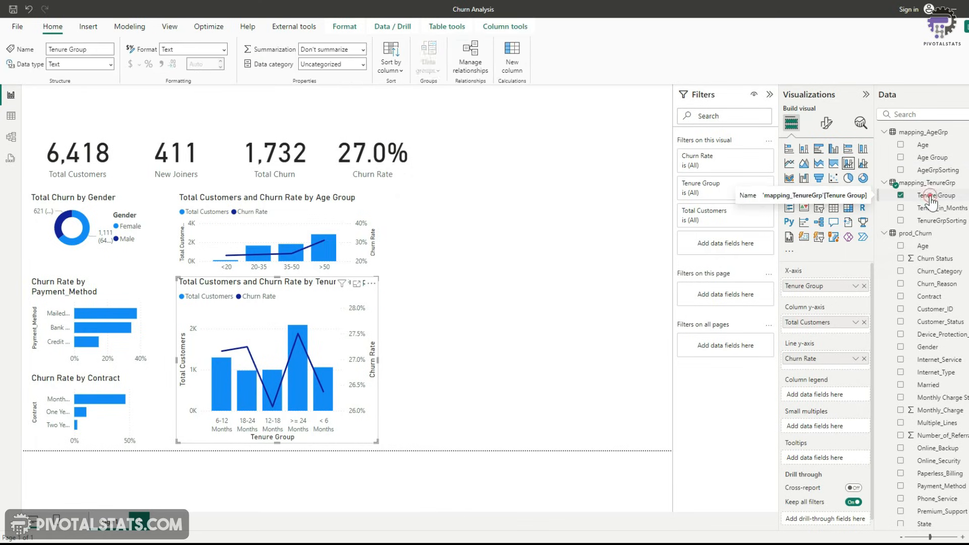
click(398, 75)
click(416, 122)
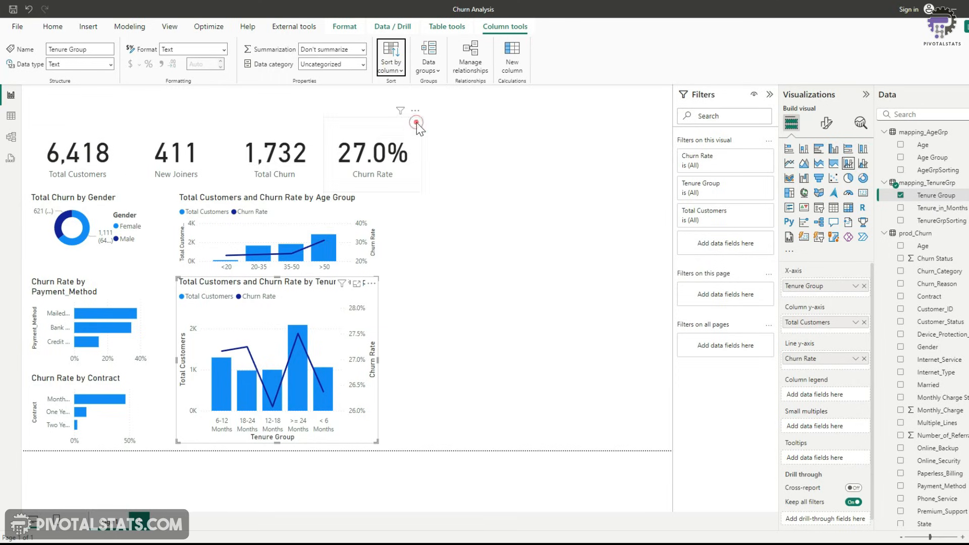
Try to sort the tenure chart's axis in ascending order
click(372, 284)
mouse_move(404, 346)
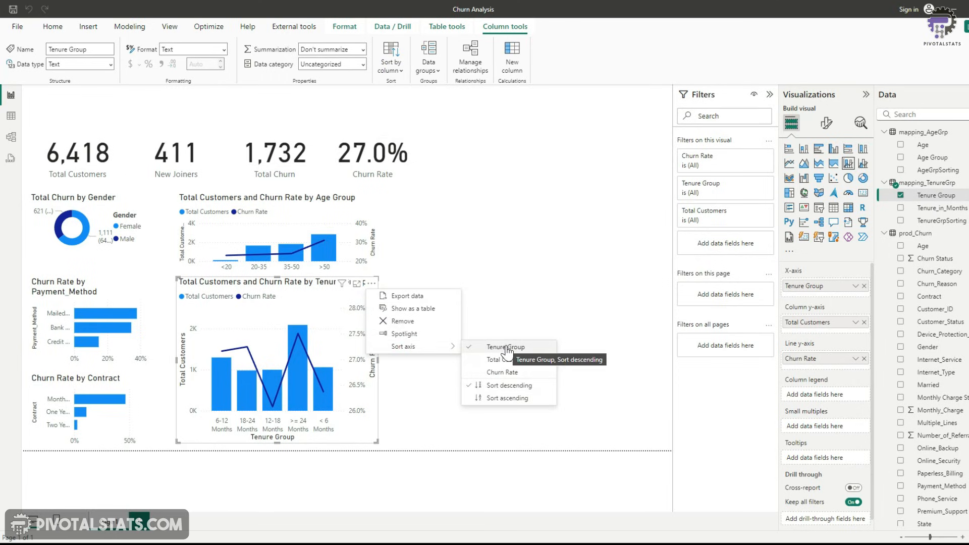
click(515, 399)
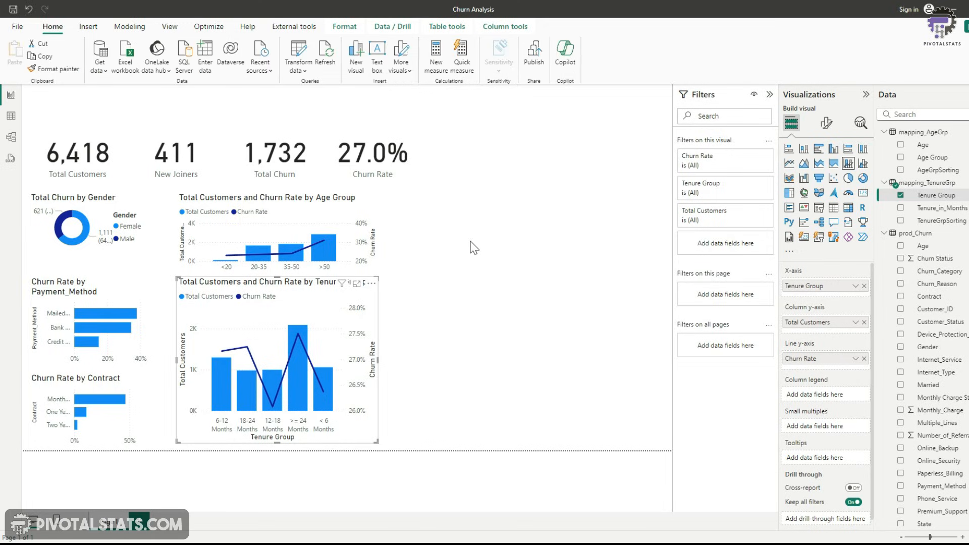
Open mapping_TenureGrp in Power Query and inspect the distinct values of the TenureGrpSorting column
click(298, 57)
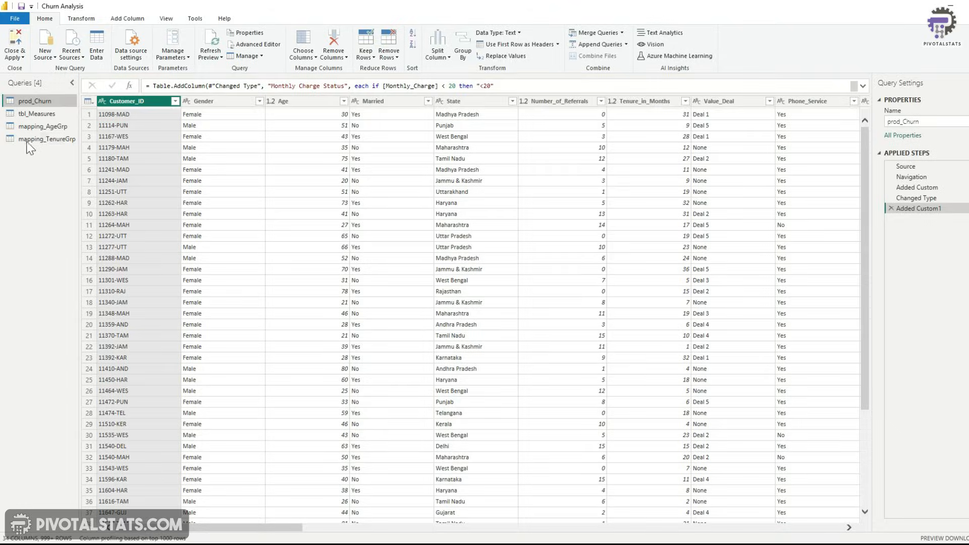
click(34, 140)
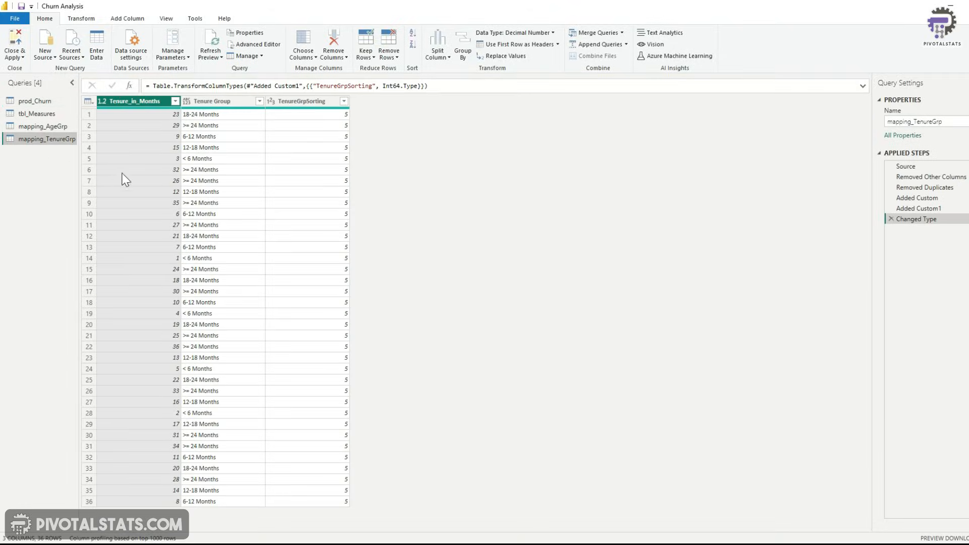
click(302, 104)
click(344, 101)
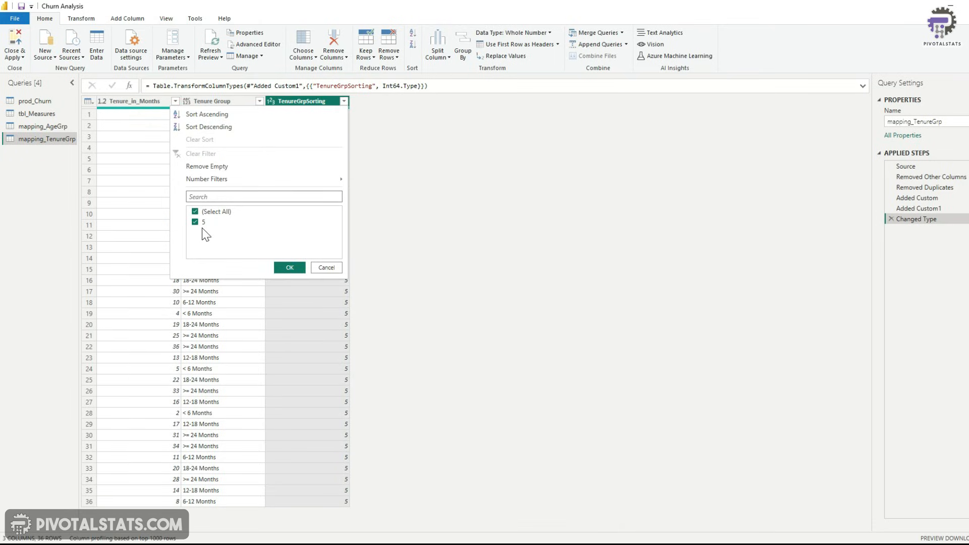
click(326, 267)
Edit the TenureGrpSorting conditional column so all four clauses test Tenure Group instead of Tenure_in_Months, then apply the changes
click(918, 209)
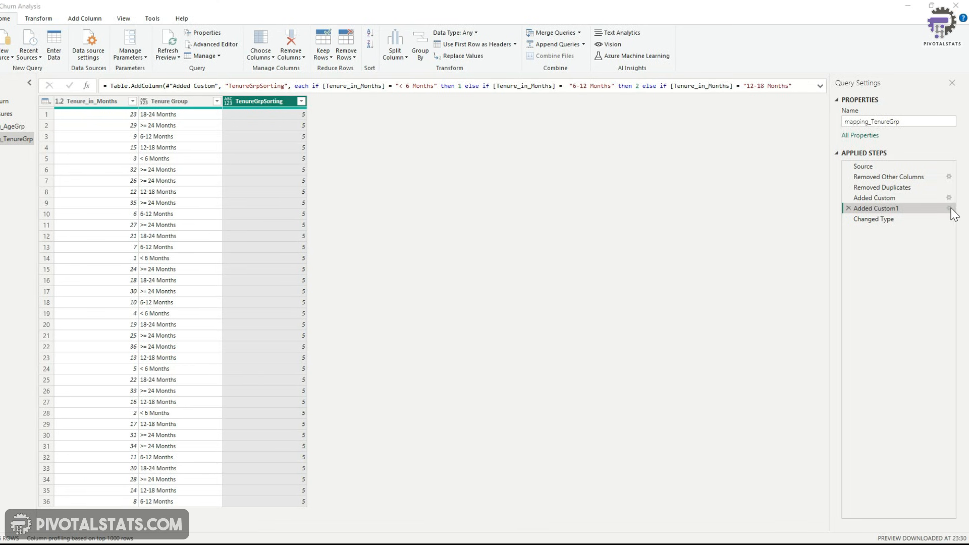
click(950, 209)
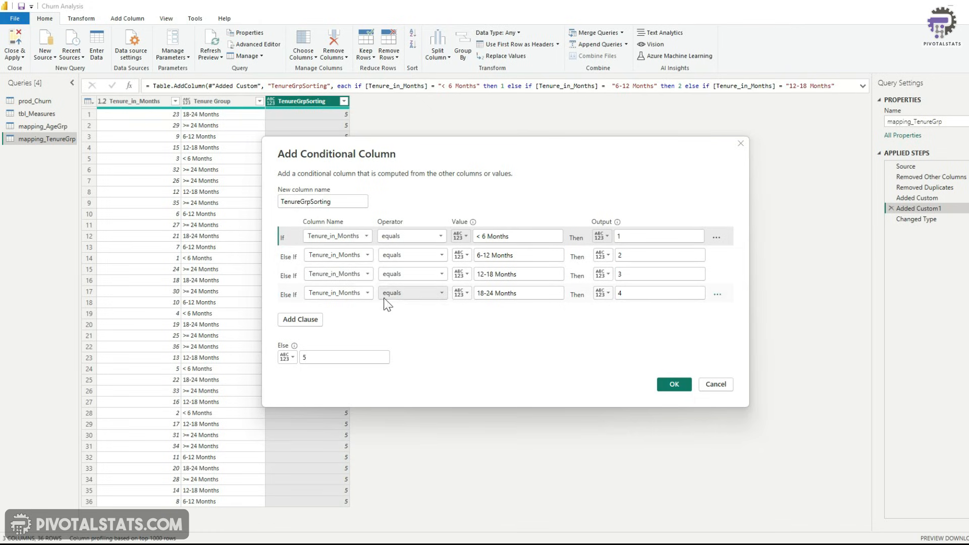
click(358, 238)
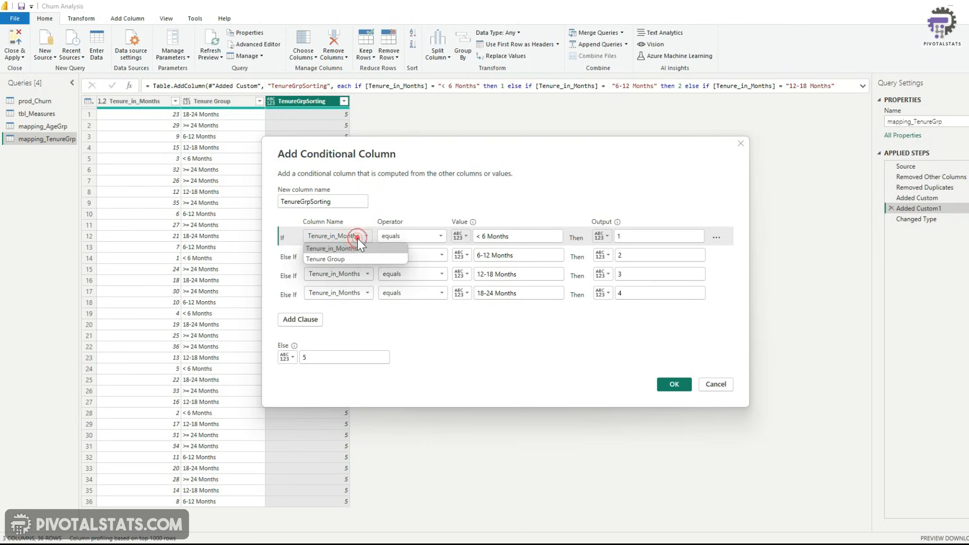
click(356, 259)
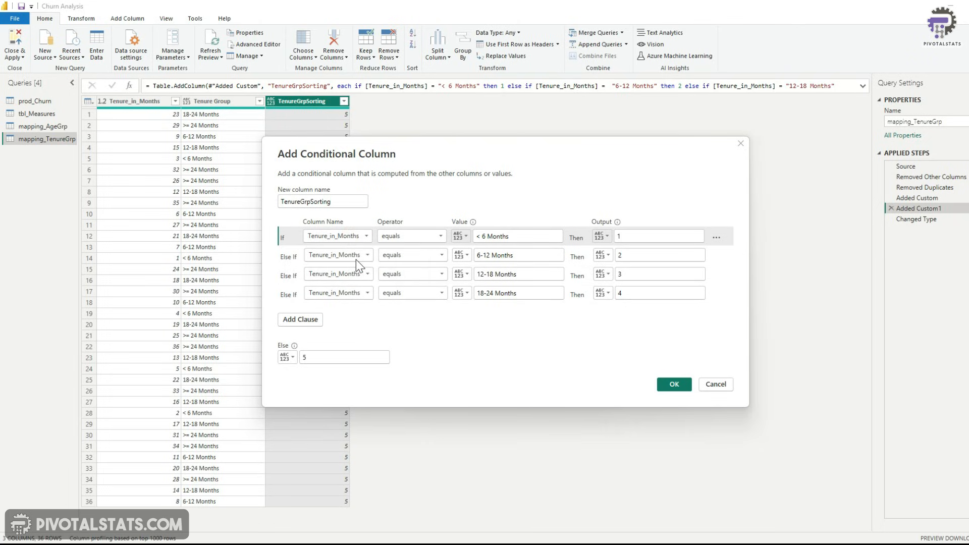
click(357, 255)
click(357, 278)
click(358, 274)
click(356, 296)
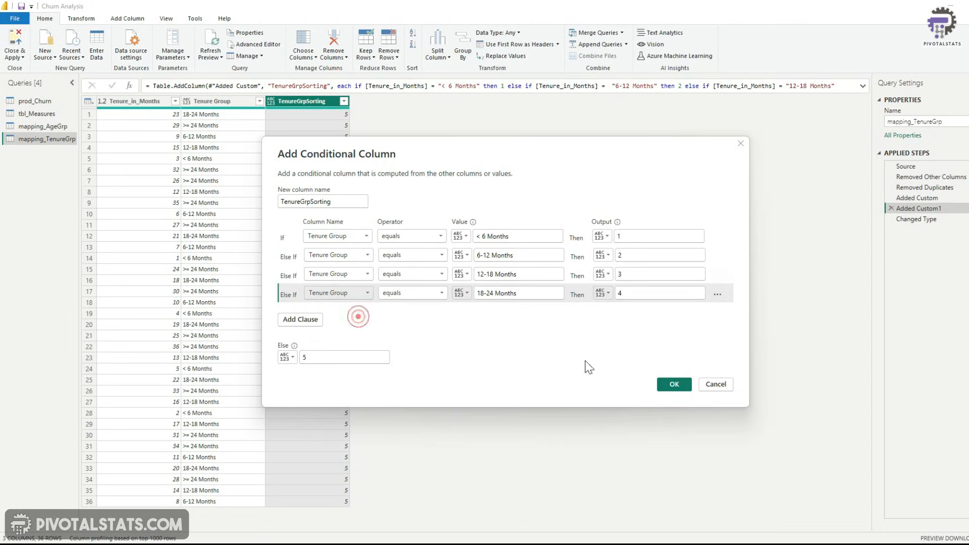
click(675, 384)
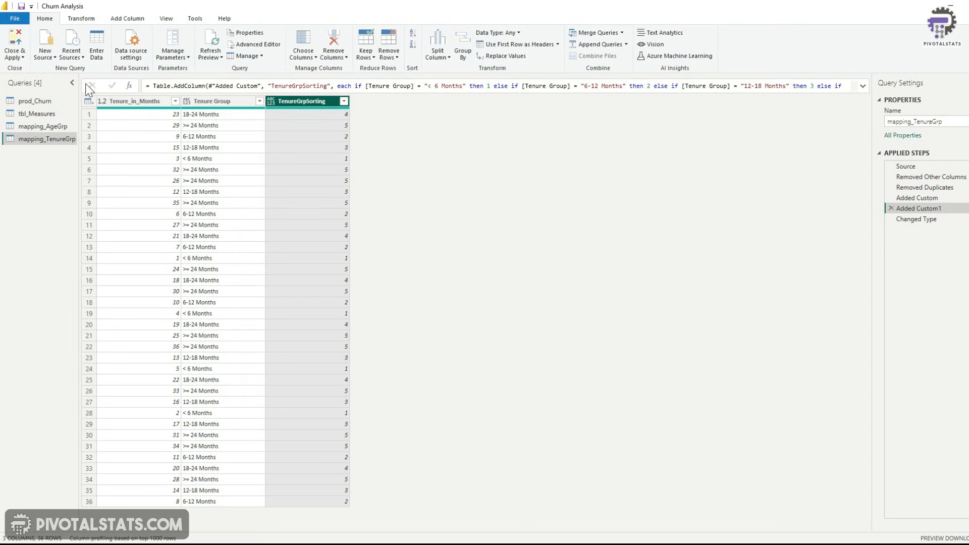
click(20, 60)
Sort the tenure chart's axis in ascending order
click(371, 283)
mouse_move(403, 347)
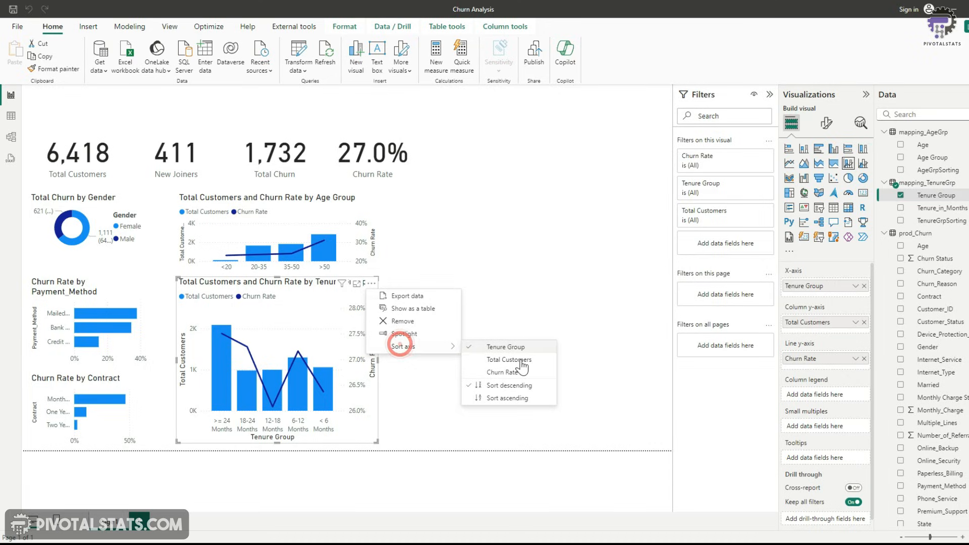
click(507, 399)
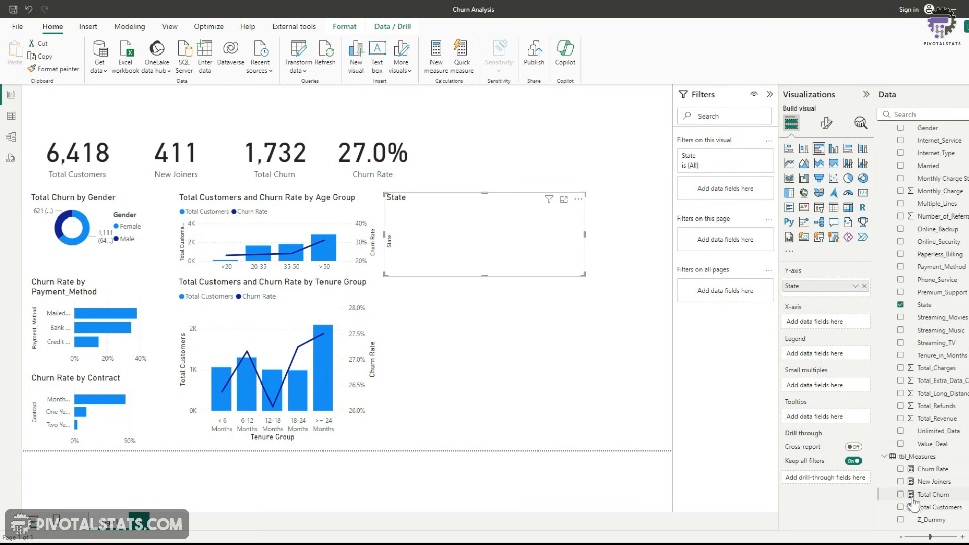
Add Churn Rate to the State bar chart, filter it to the top 5 states by Churn Rate, and shrink its height
click(902, 470)
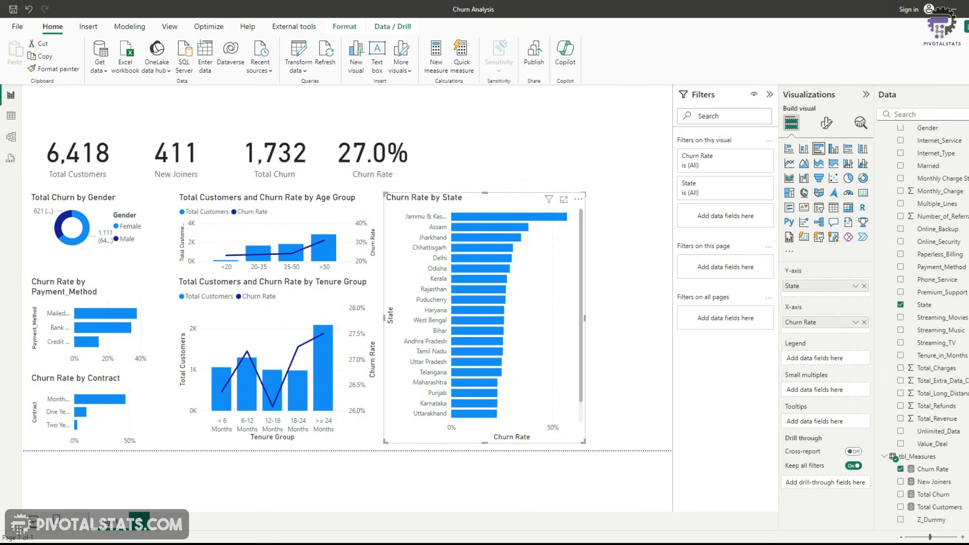
click(753, 184)
click(767, 221)
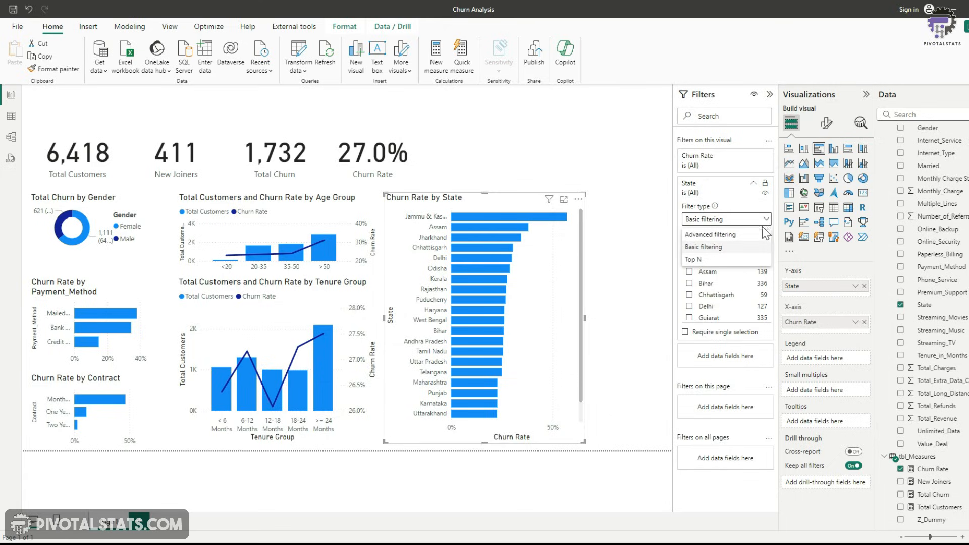
click(693, 260)
click(743, 247)
text(5)
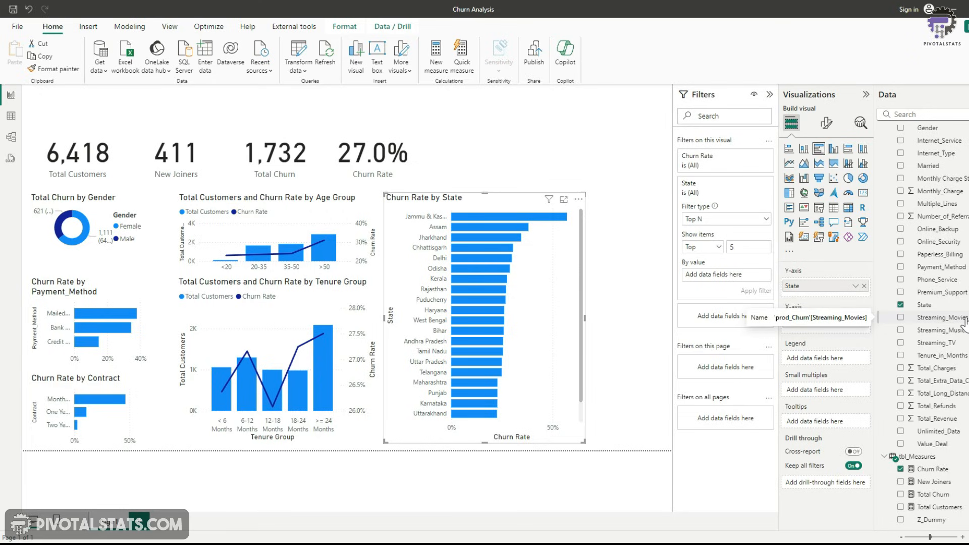
drag(933, 469, 751, 281)
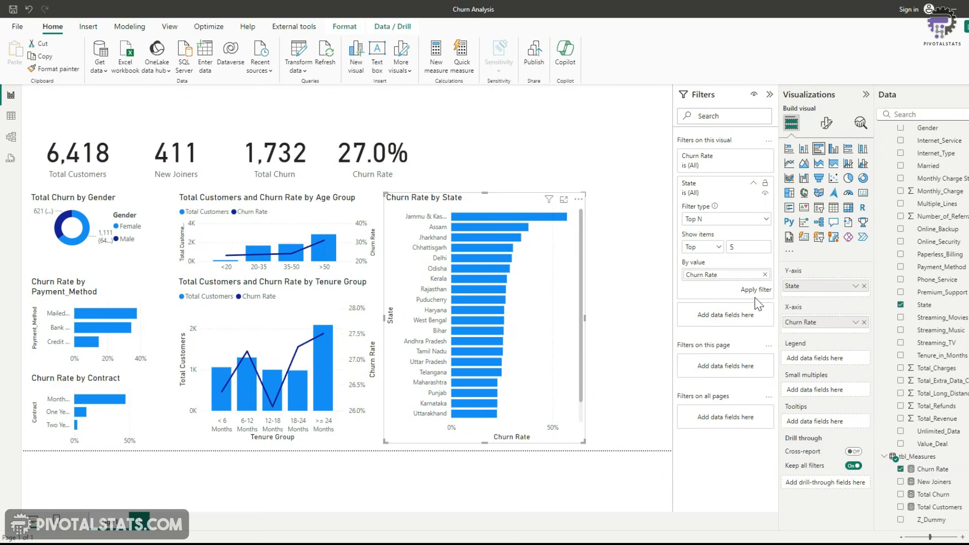
click(759, 296)
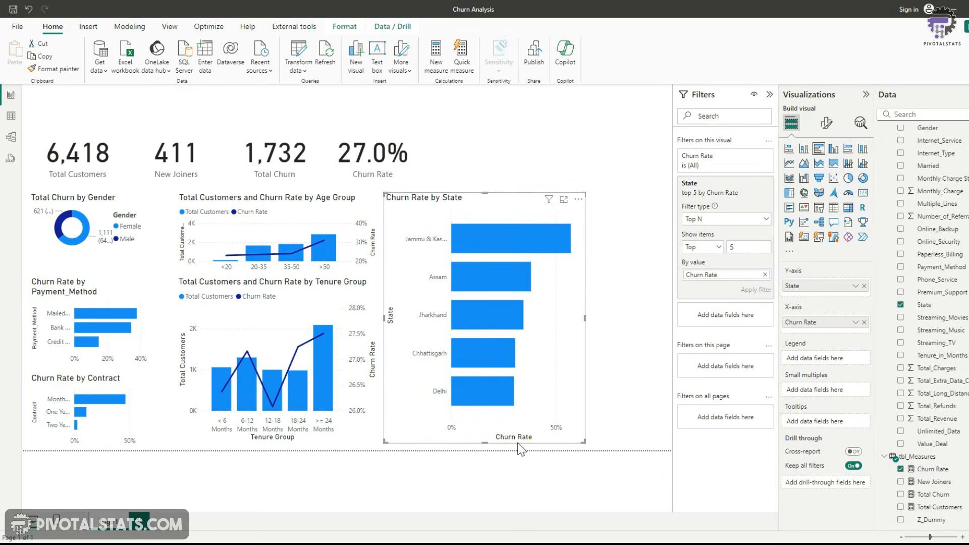
drag(483, 440, 460, 317)
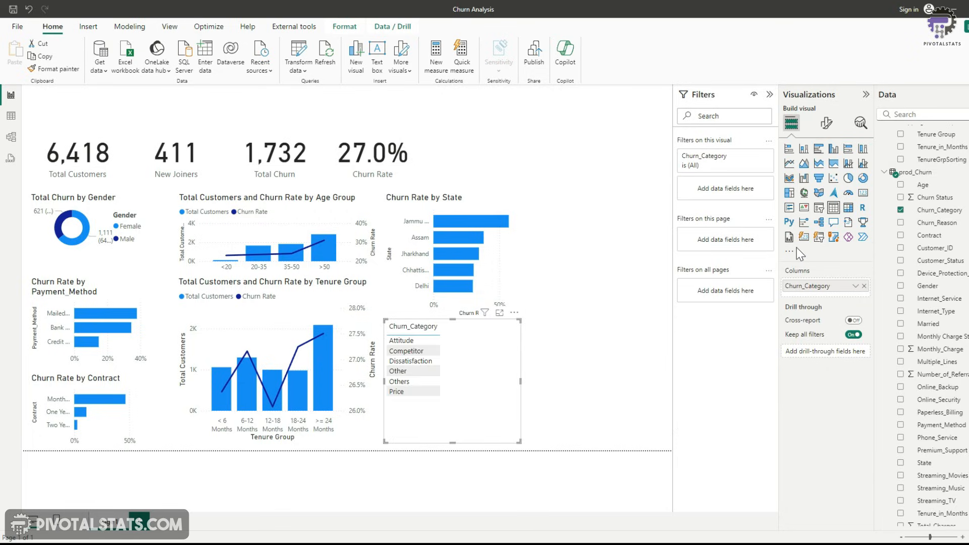
Turn the Churn_Category visual into a clustered bar chart showing Total Churn by category
click(819, 150)
scroll(967, 389, down, 2)
scroll(967, 389, down, 3)
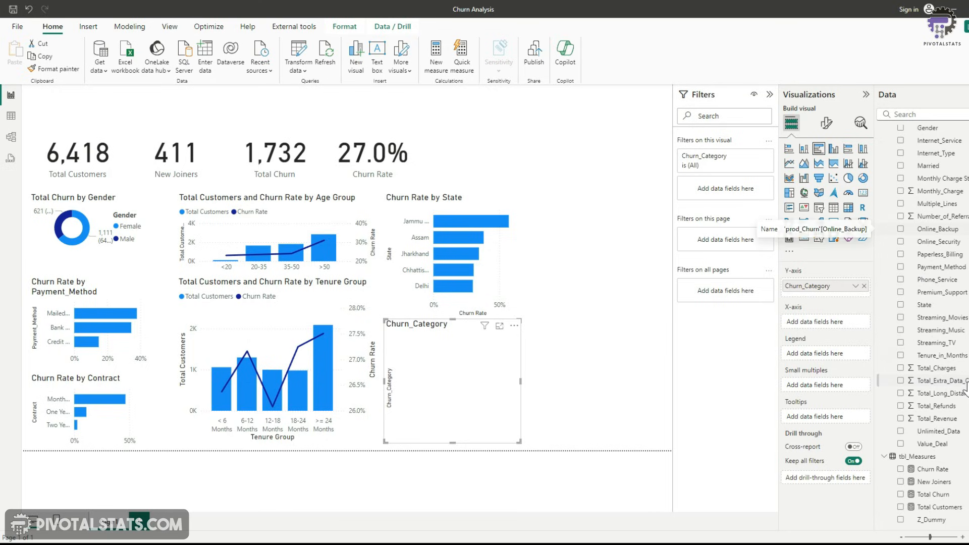
click(909, 495)
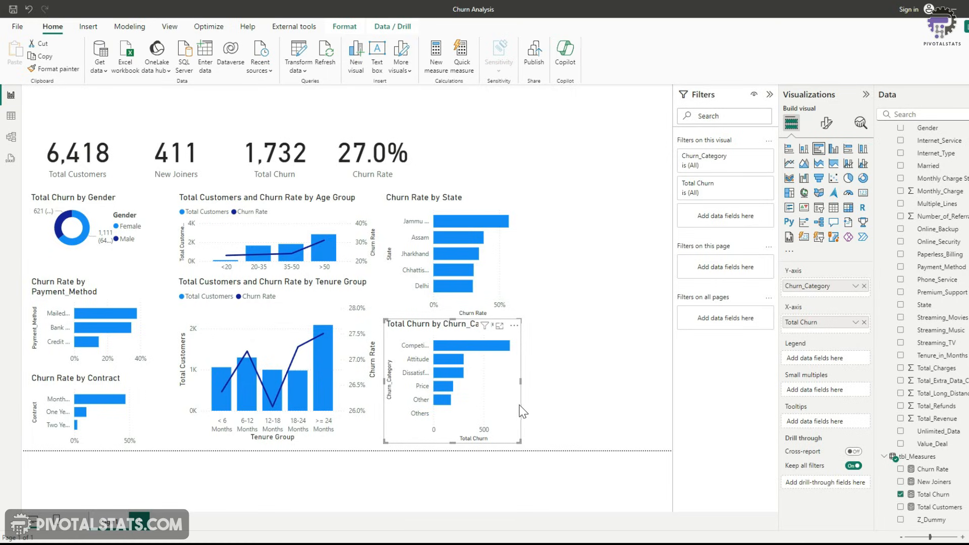
click(518, 404)
mouse_move(448, 407)
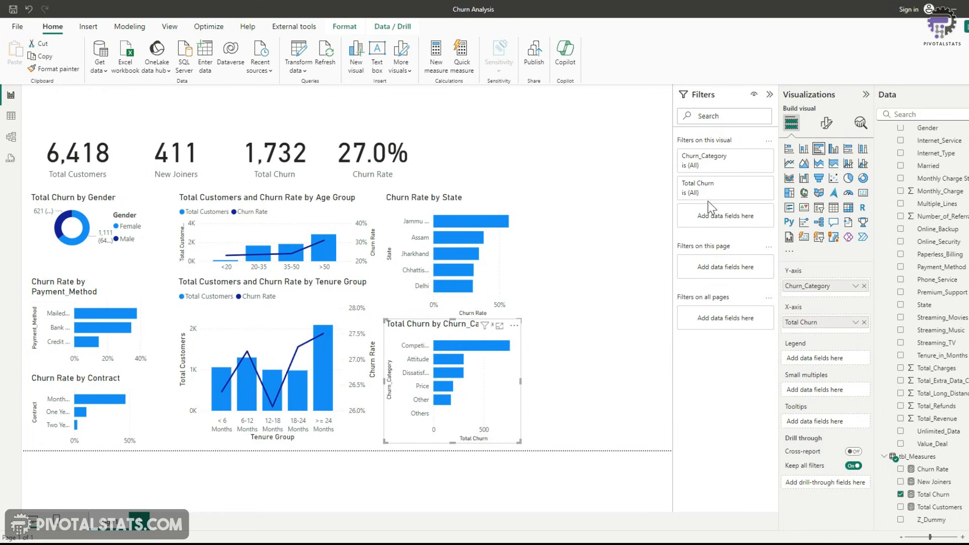
Exclude the Others category from the churn category chart's filter
click(754, 156)
click(689, 218)
click(690, 276)
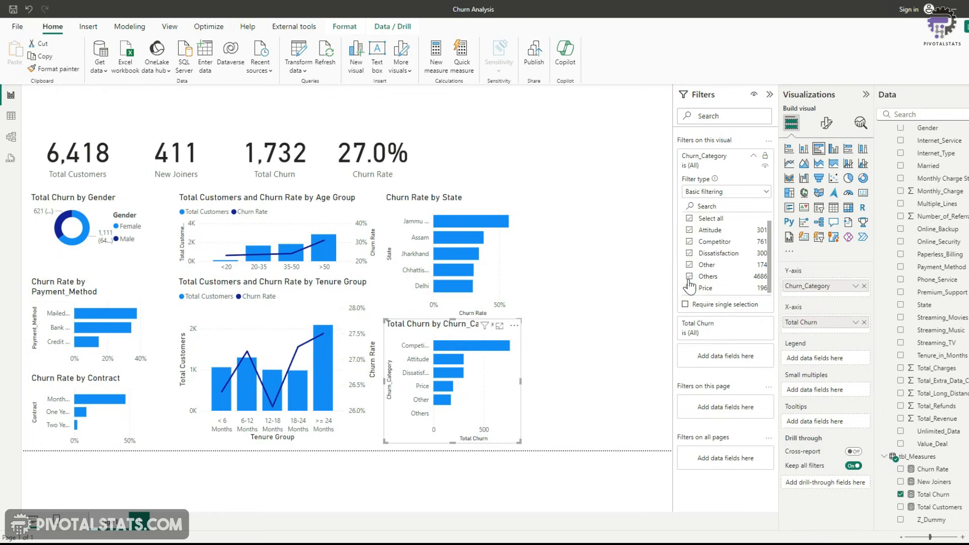
click(571, 359)
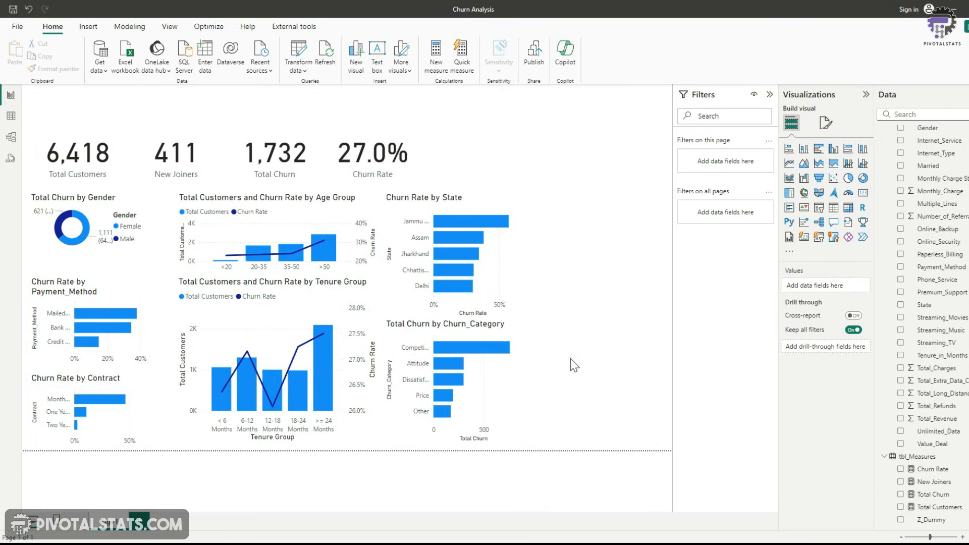
Add a clustered bar chart of Churn Rate by Internet_Type and position it beside the State chart
click(520, 393)
click(622, 295)
scroll(951, 352, up, 3)
click(901, 258)
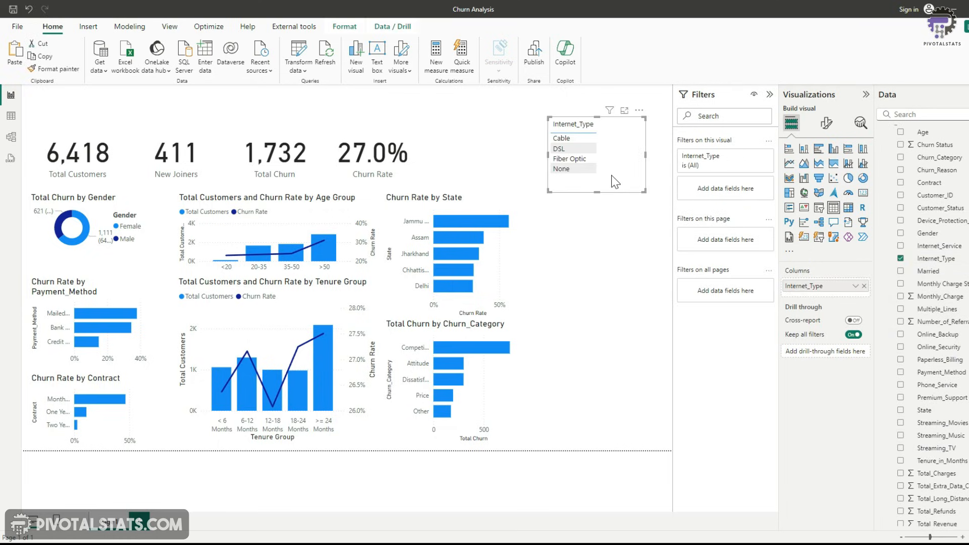
scroll(931, 328, down, 3)
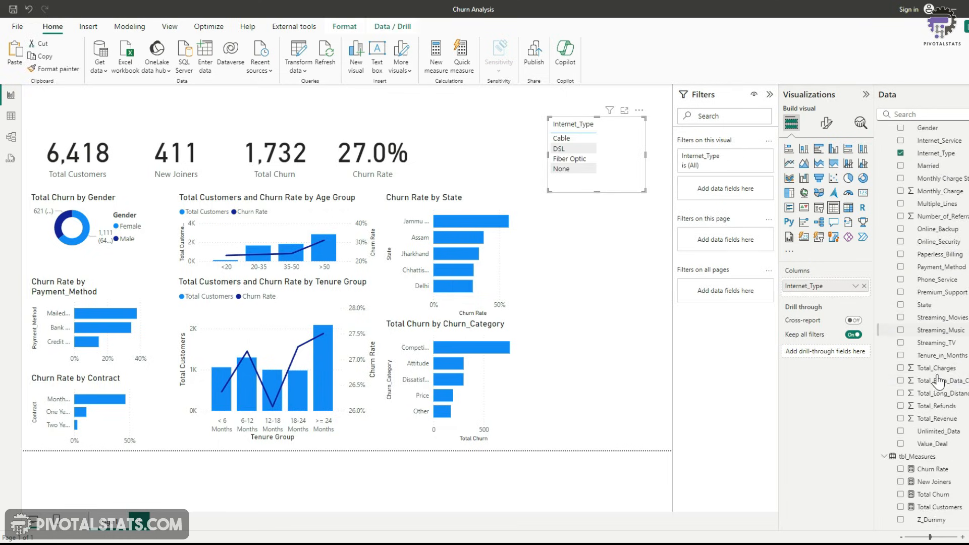
click(901, 469)
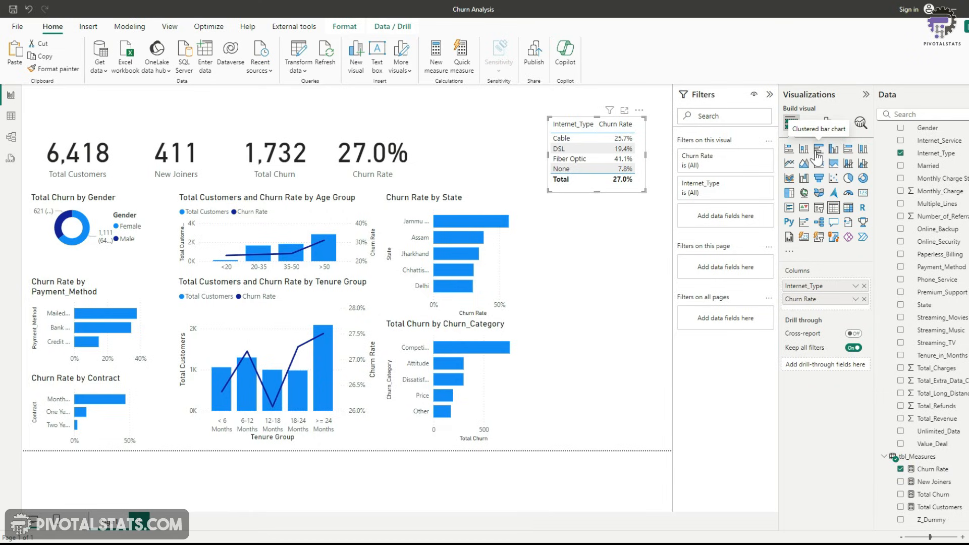
click(819, 150)
drag(609, 175, 608, 250)
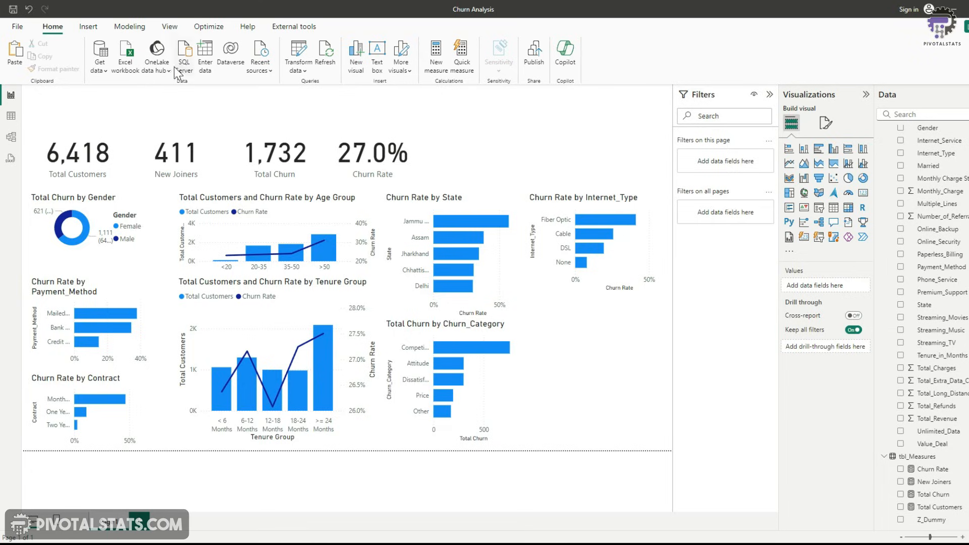
Browse the prod_Churn table's columns in data view, switching between data and report views
click(10, 117)
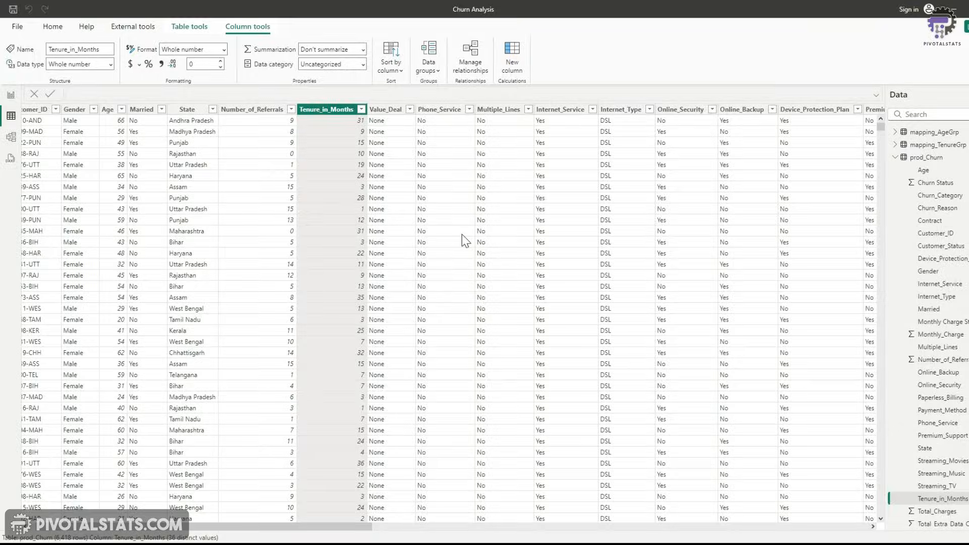
drag(358, 527, 433, 528)
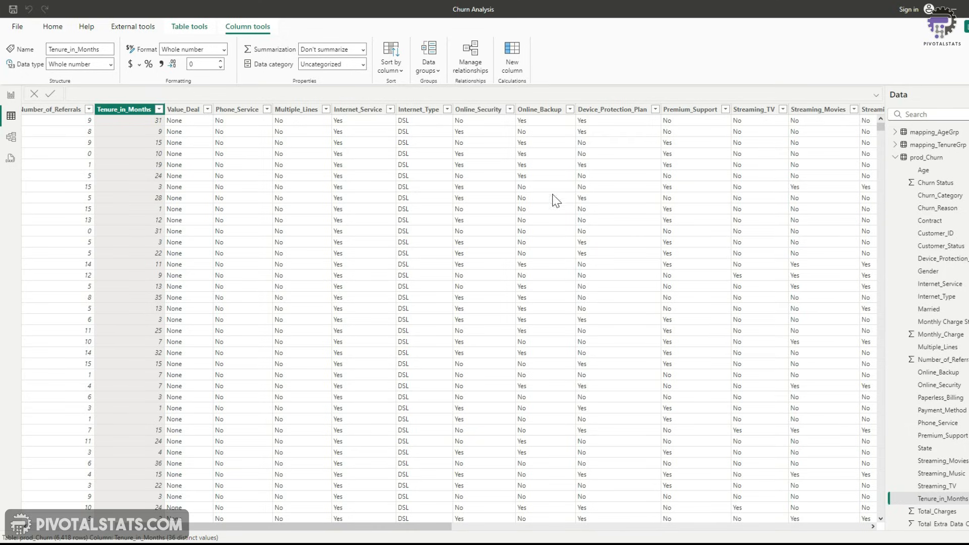
drag(419, 527, 281, 534)
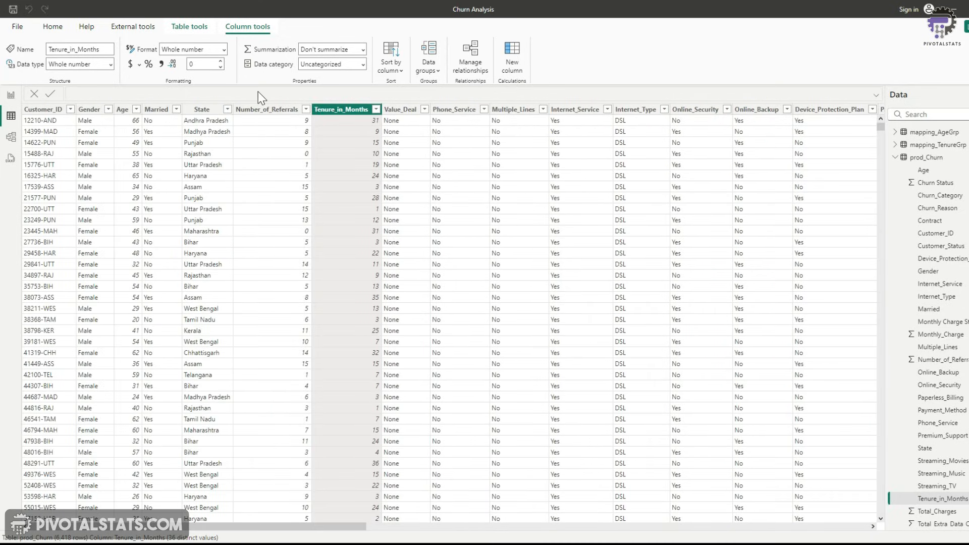
click(11, 95)
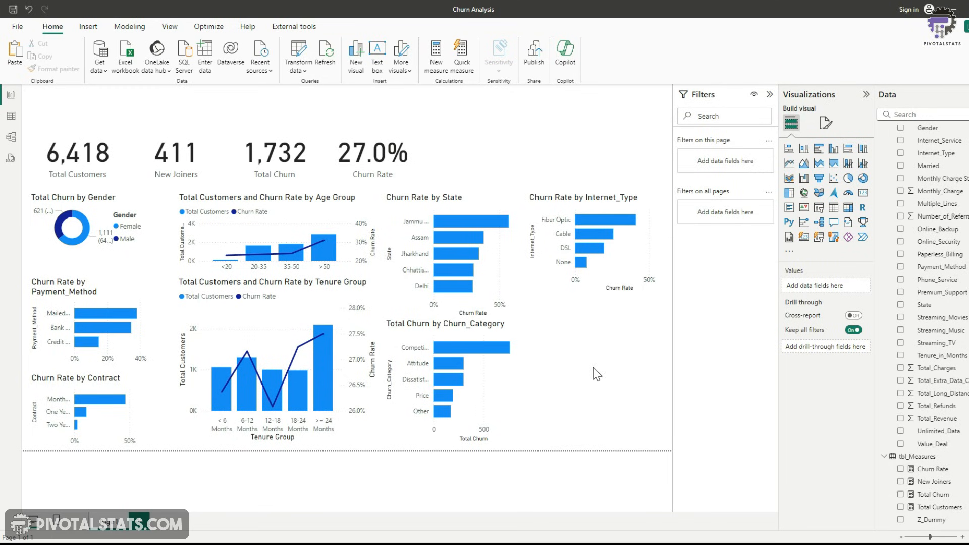
click(10, 120)
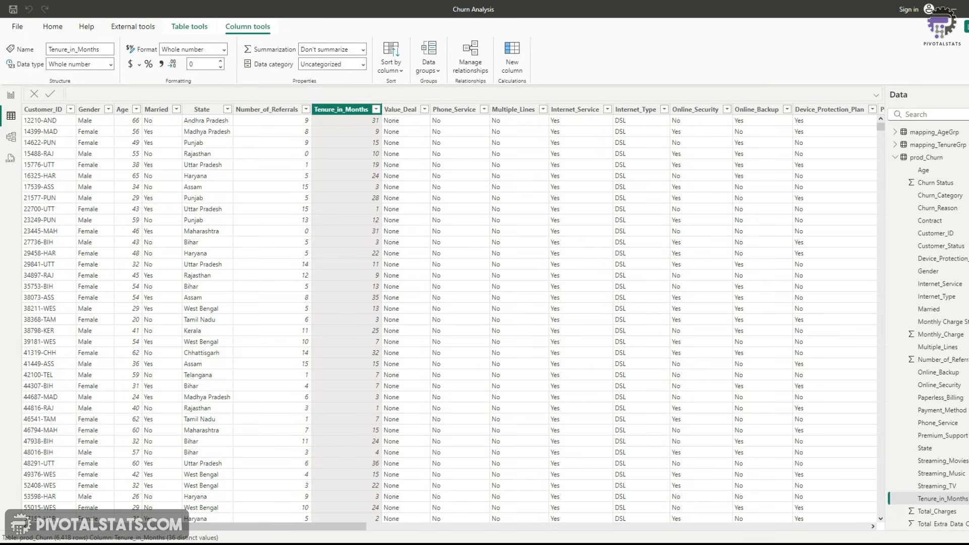
click(11, 95)
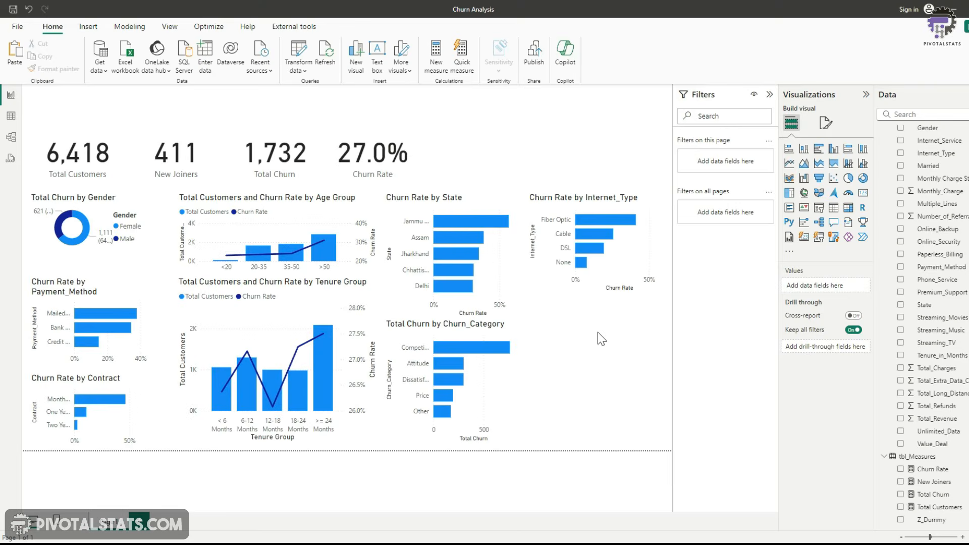
Open Power Query and create a reference query of prod_Churn named prod_Services
click(297, 49)
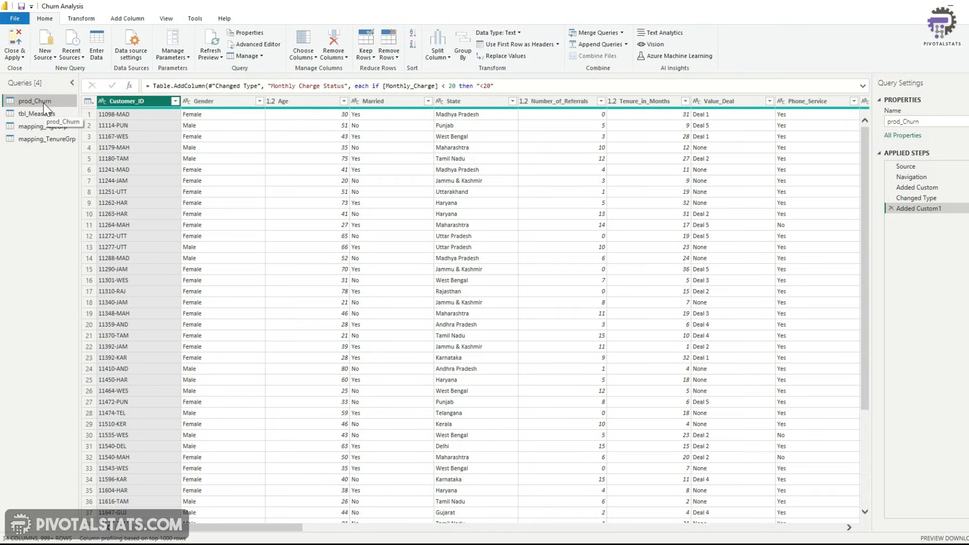
right_click(44, 103)
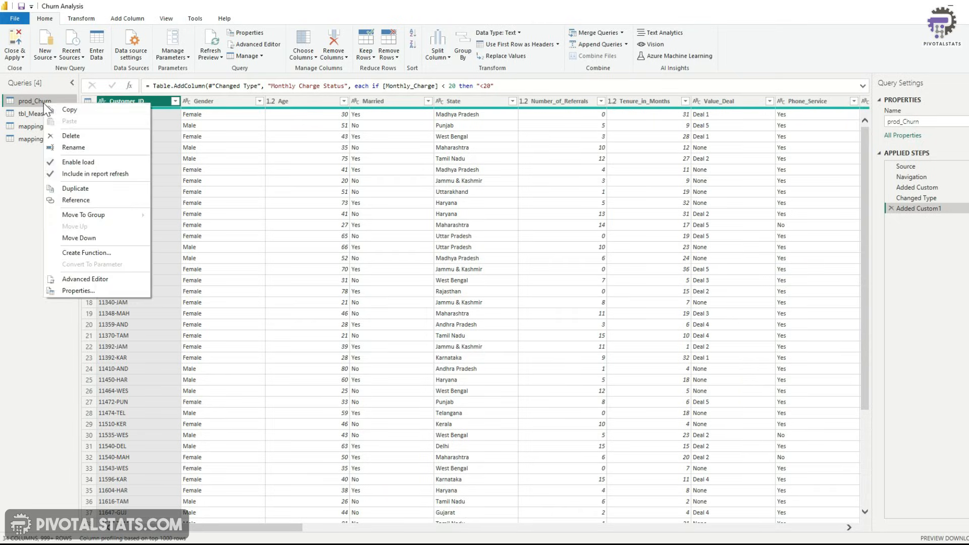
click(94, 200)
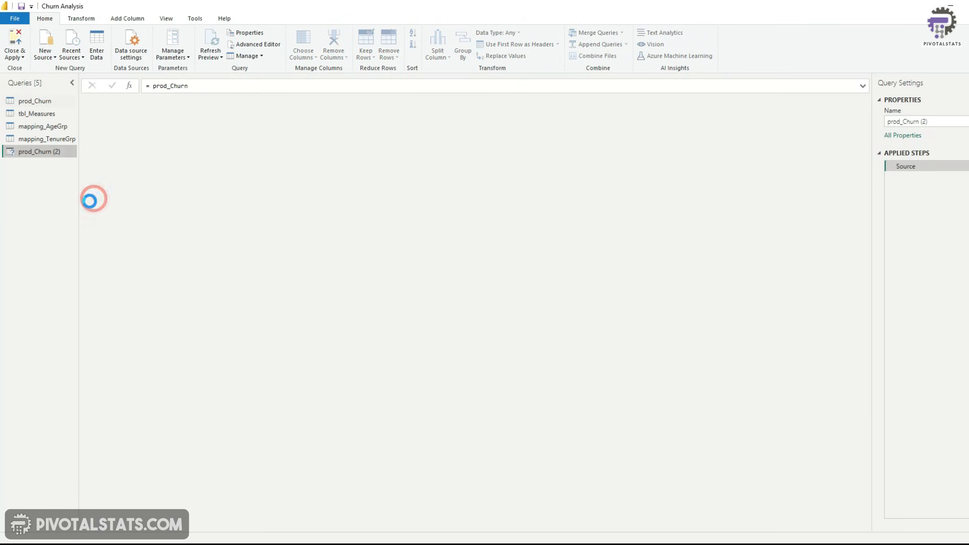
double_click(46, 151)
text(prod)
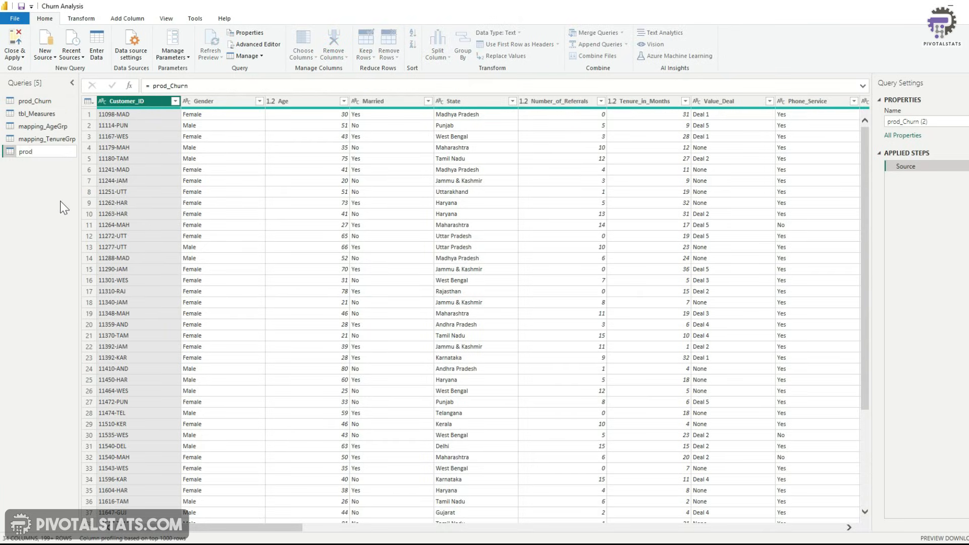
text(_Services)
key(Return)
Select the service columns from Phone_Service through Paperless_Billing and unpivot them
drag(287, 528, 374, 513)
click(380, 104)
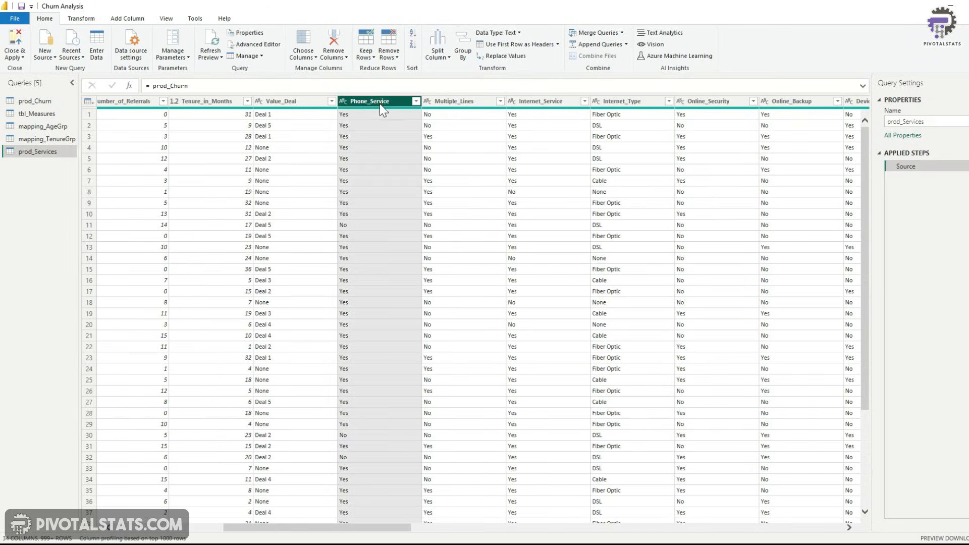
ctrl+click(465, 101)
ctrl+click(535, 105)
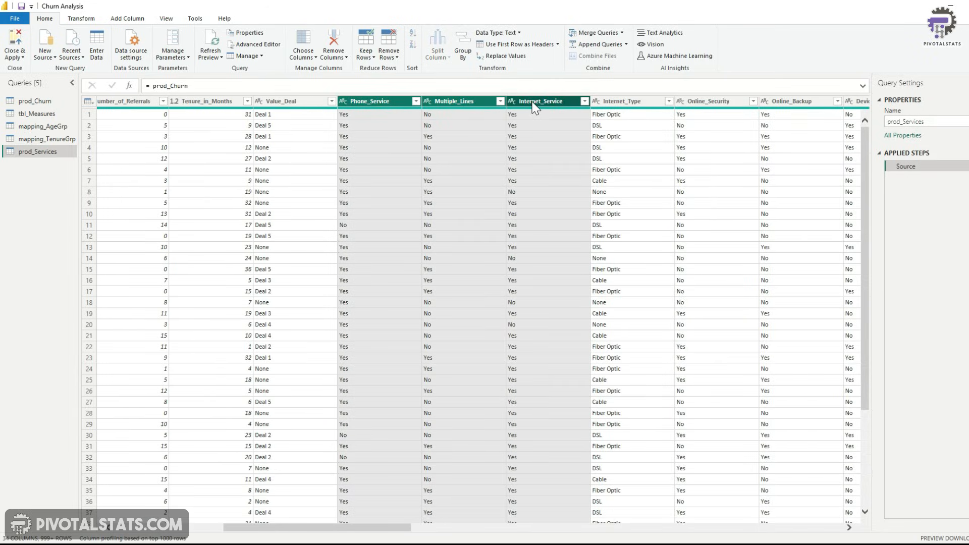
ctrl+click(699, 101)
drag(381, 529, 475, 530)
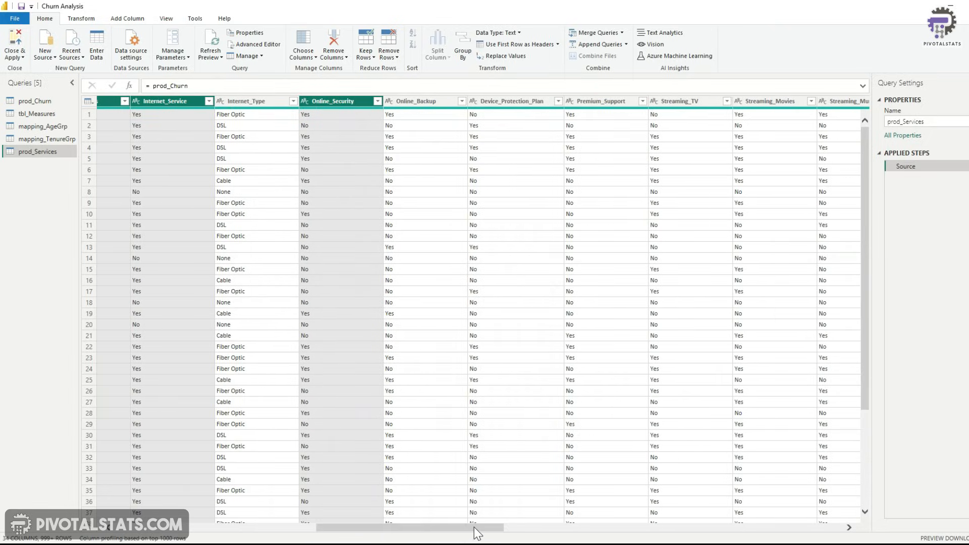
ctrl+click(422, 101)
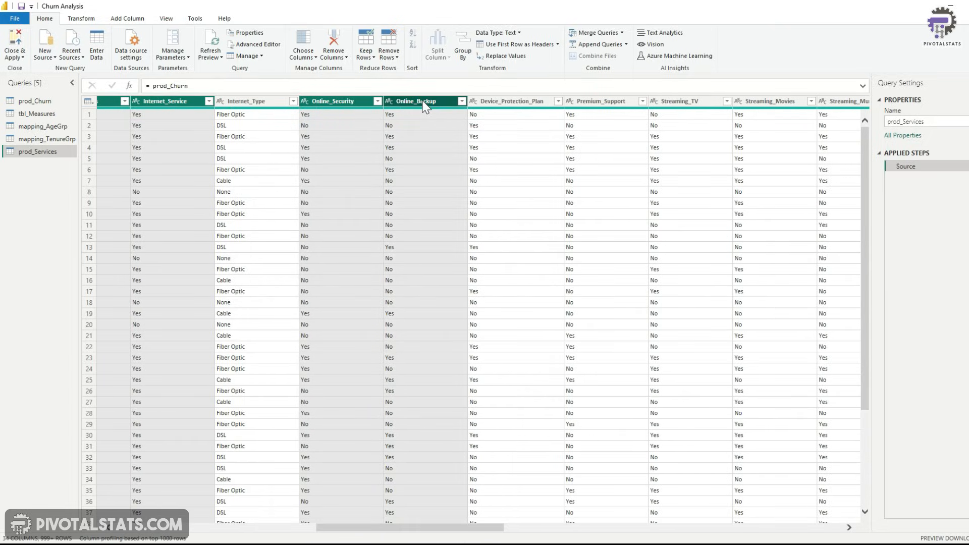
ctrl+click(508, 103)
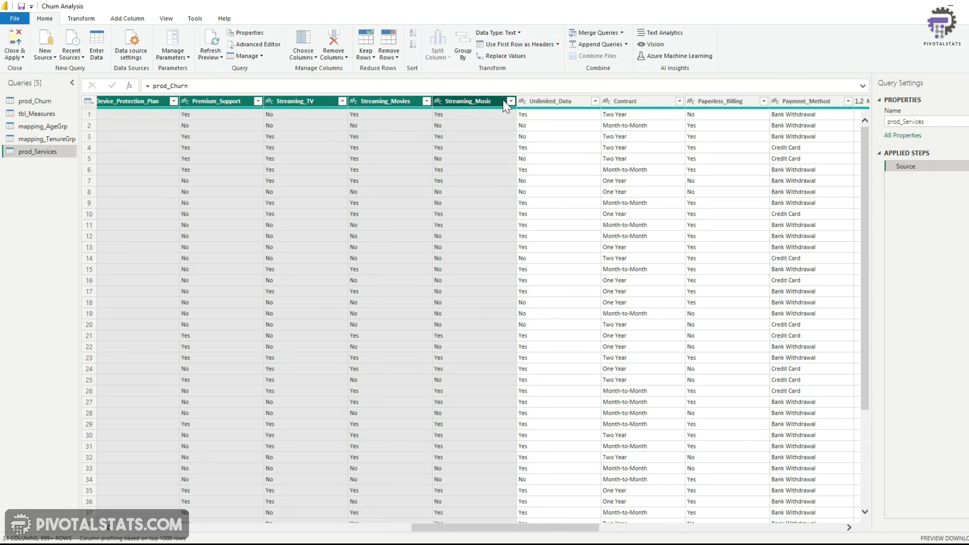
ctrl+click(538, 102)
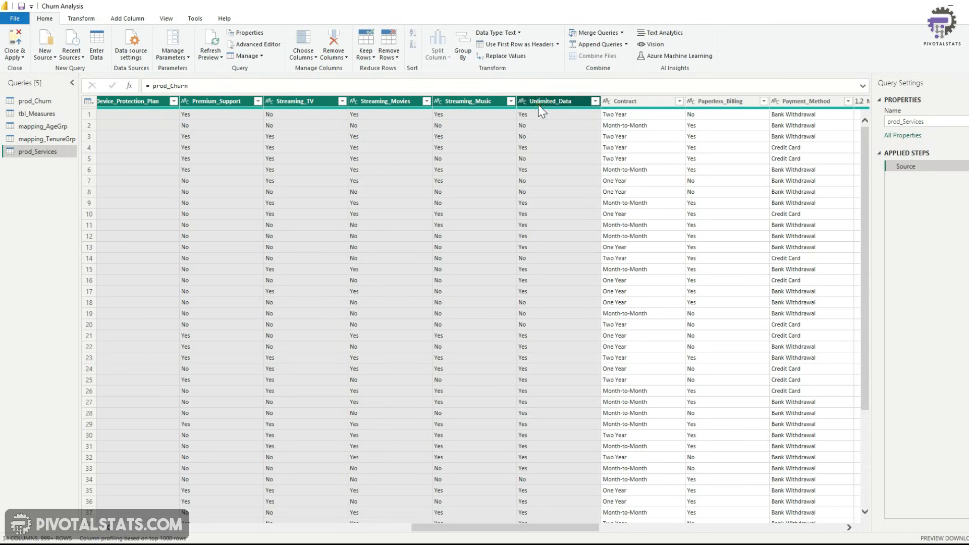
ctrl+click(740, 102)
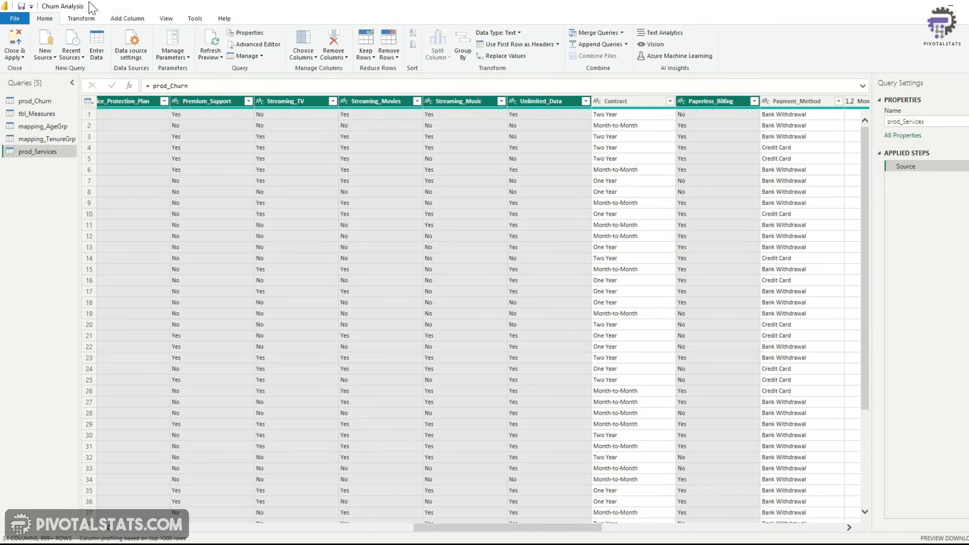
click(80, 19)
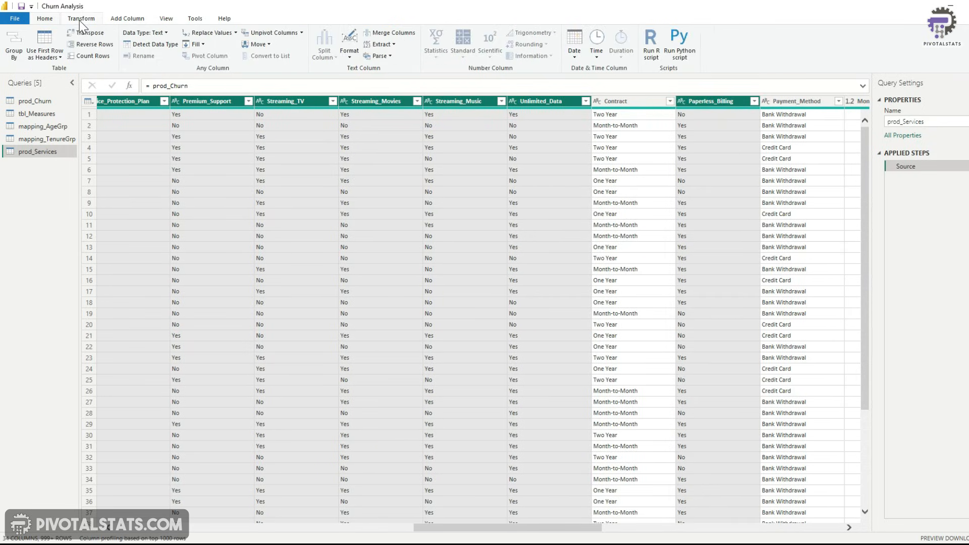
click(259, 32)
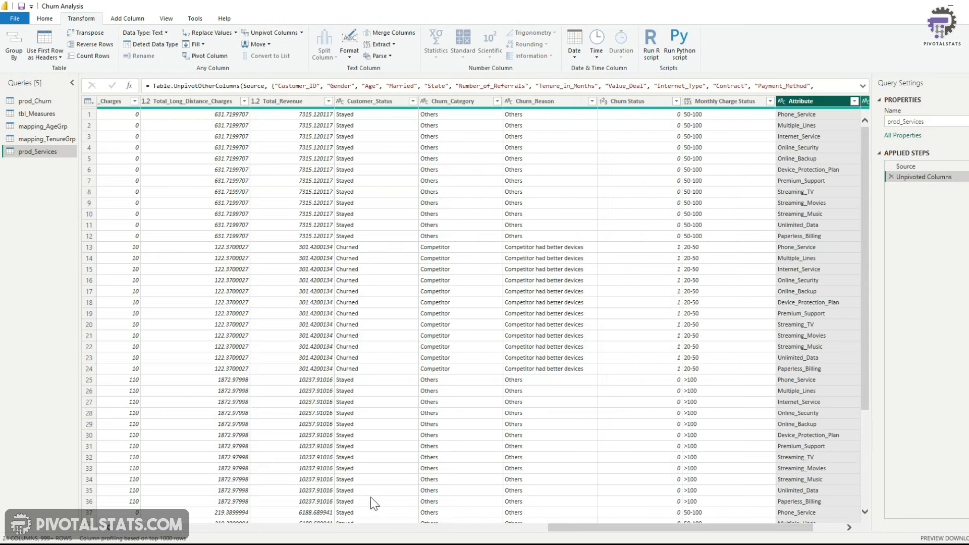
Rename the Attribute column to Services and the Value column to Status, then close and apply the queries
drag(609, 530, 696, 525)
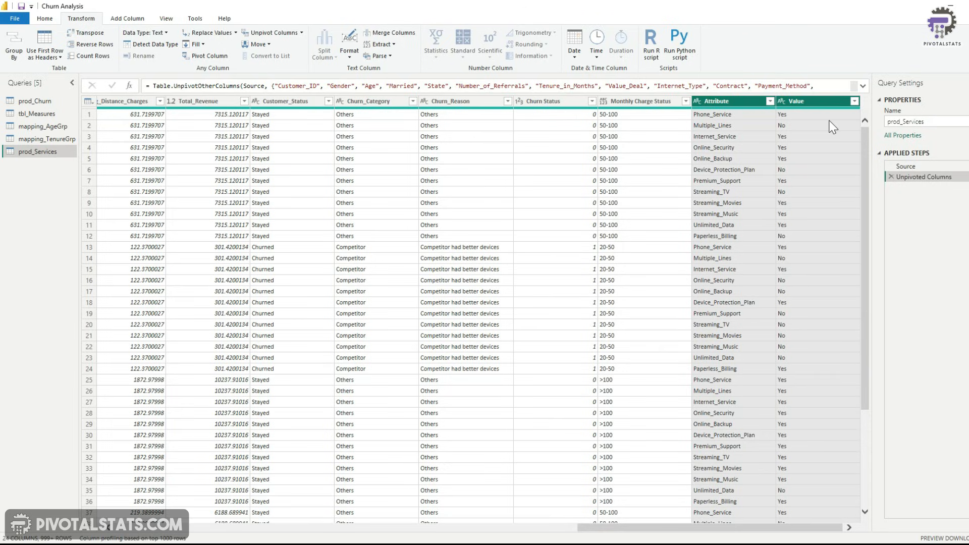
drag(731, 526, 215, 516)
drag(284, 527, 712, 527)
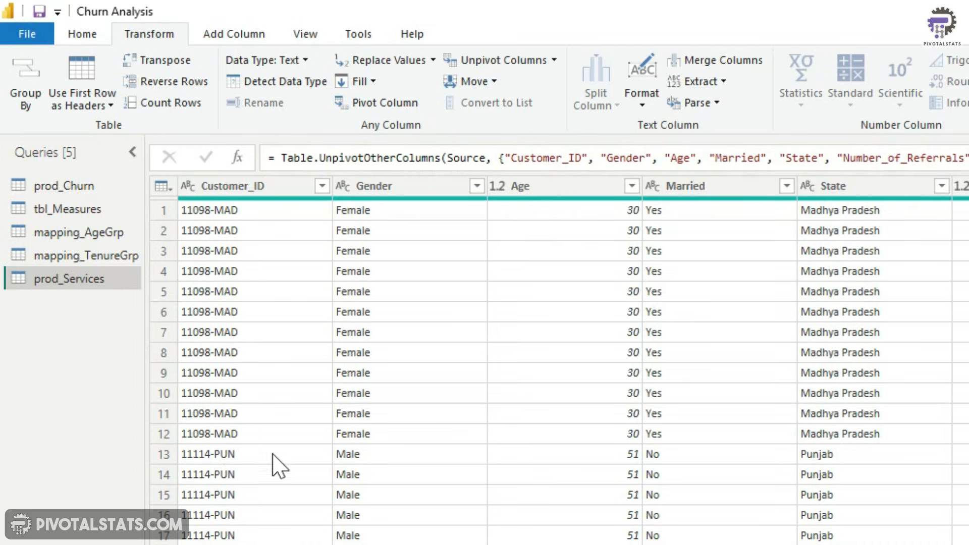
scroll(556, 353, right, 15)
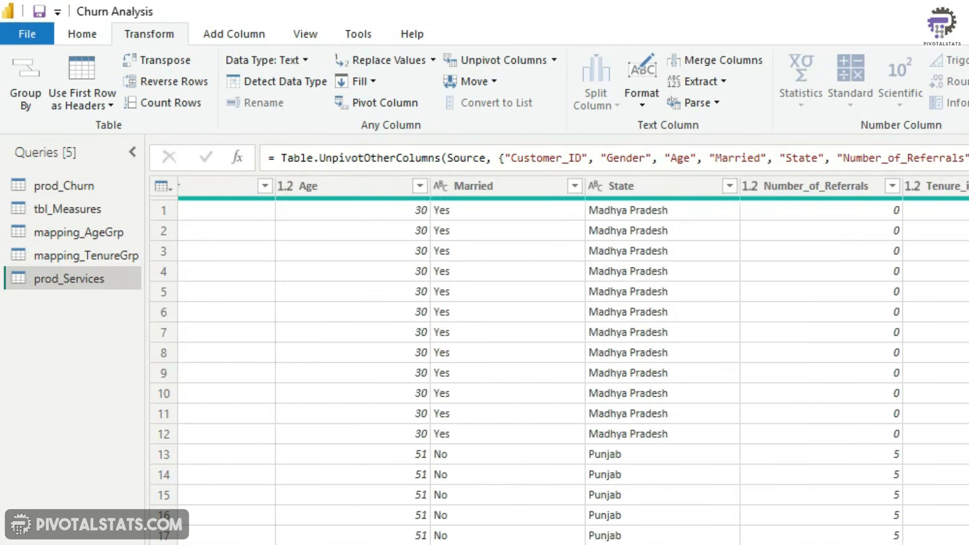
drag(637, 528, 711, 527)
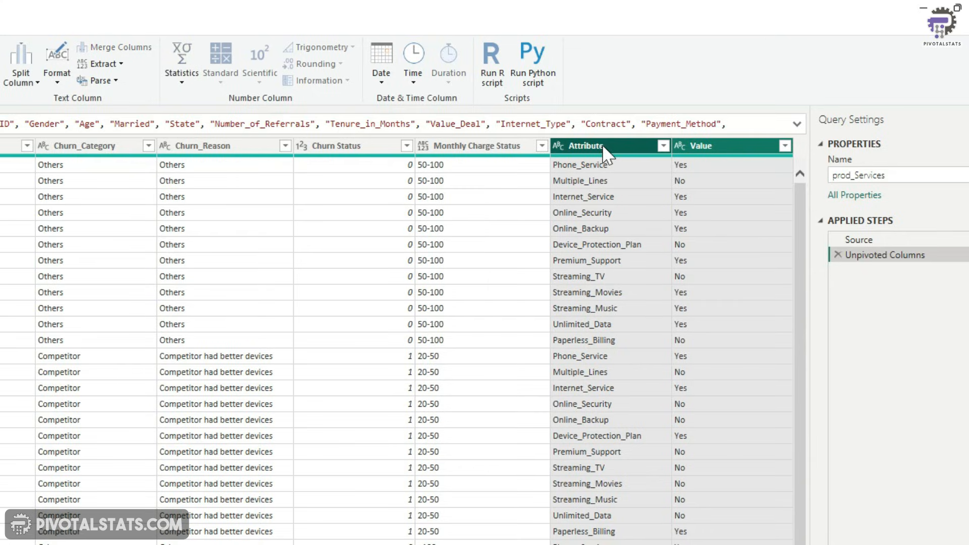
double_click(602, 144)
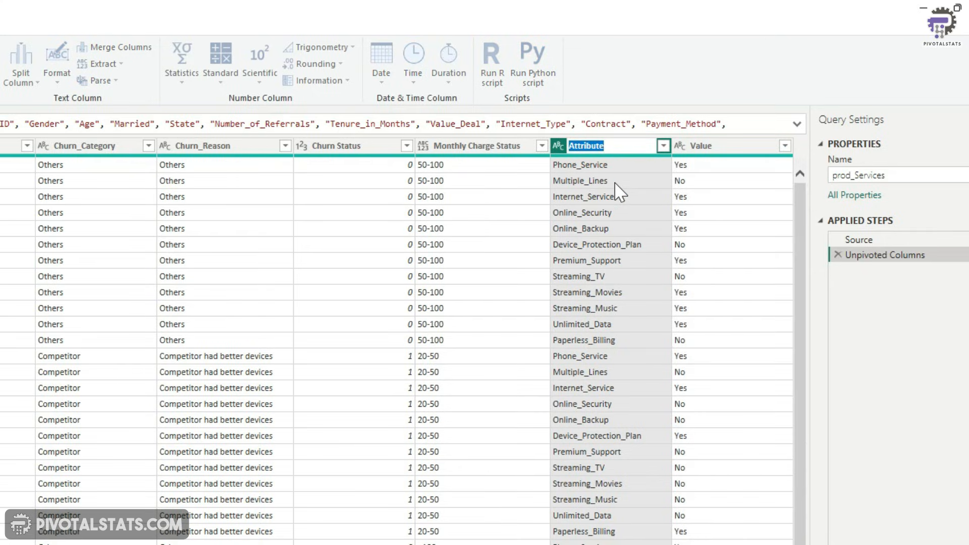
text(Services)
double_click(713, 146)
text(Stat)
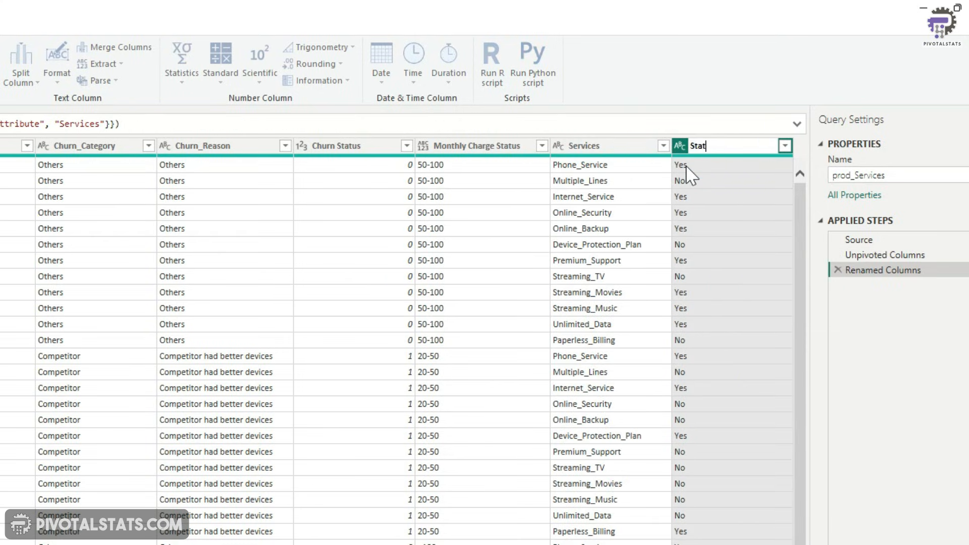
click(17, 60)
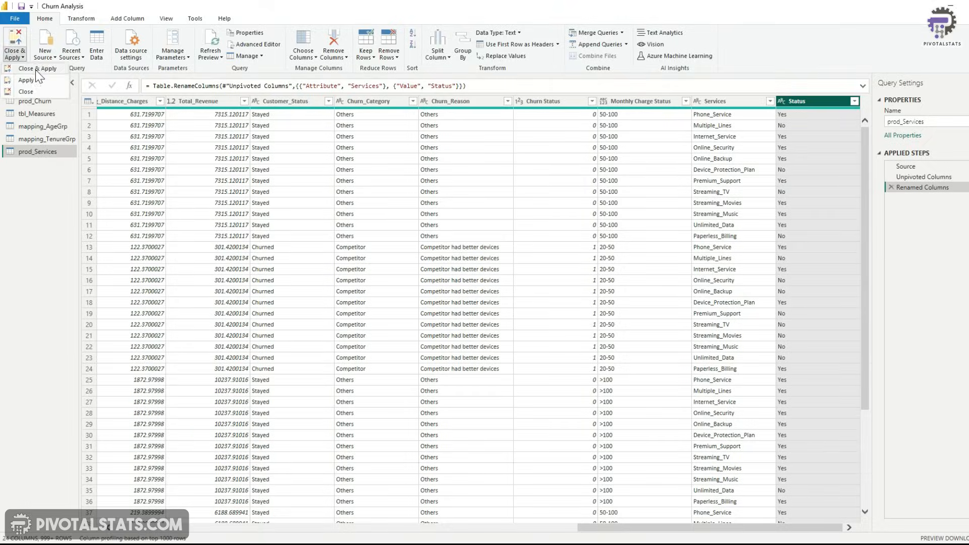
click(35, 69)
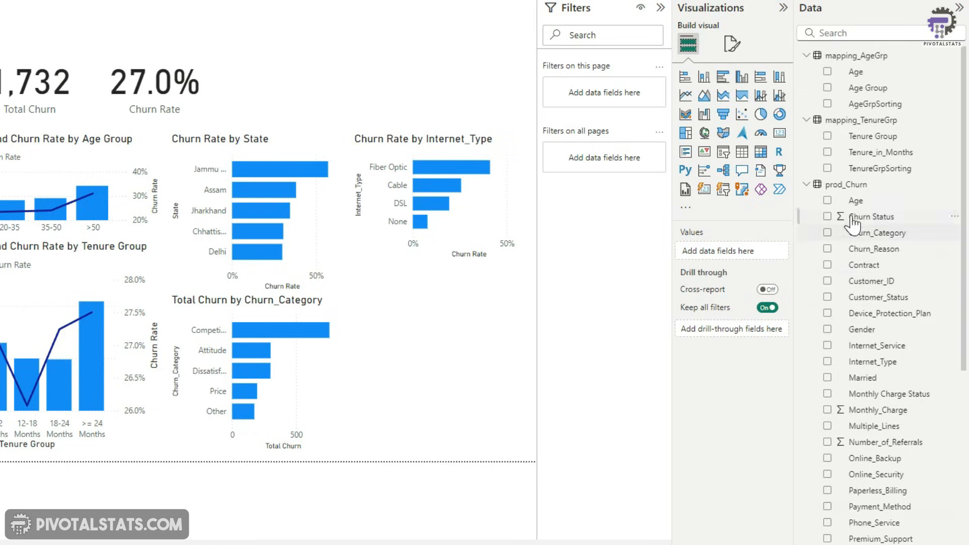
Add a matrix with prod_Services' Services as rows, Status as columns and Churn Status as values
click(806, 104)
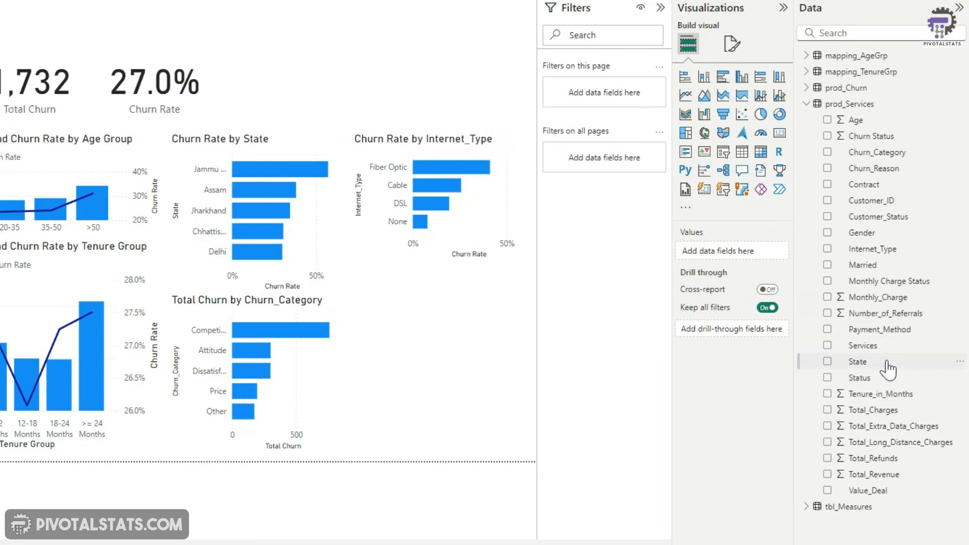
click(827, 346)
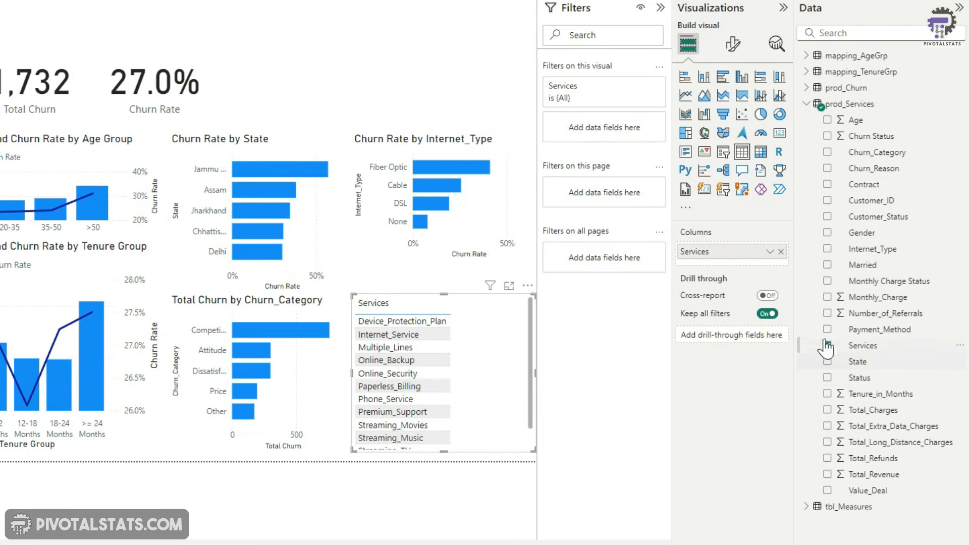
click(761, 154)
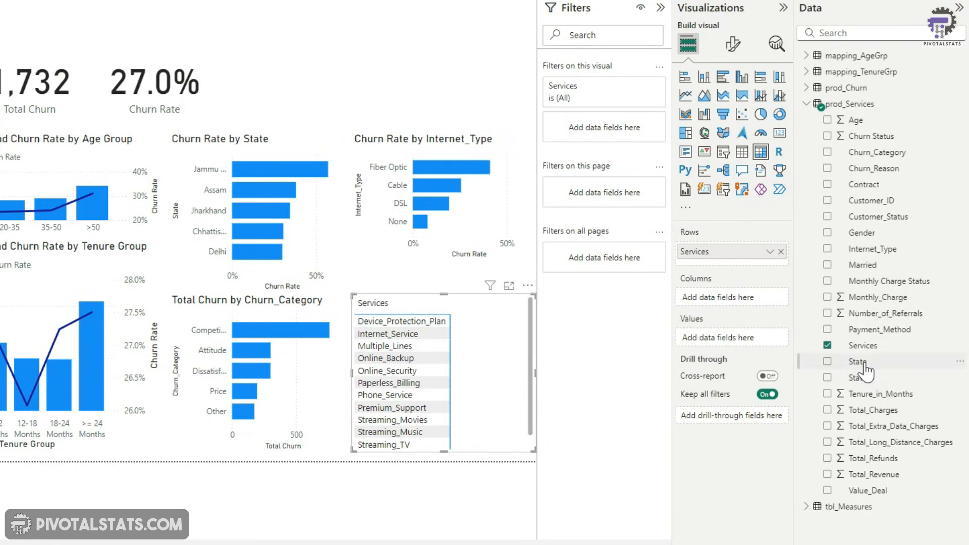
drag(865, 382, 733, 299)
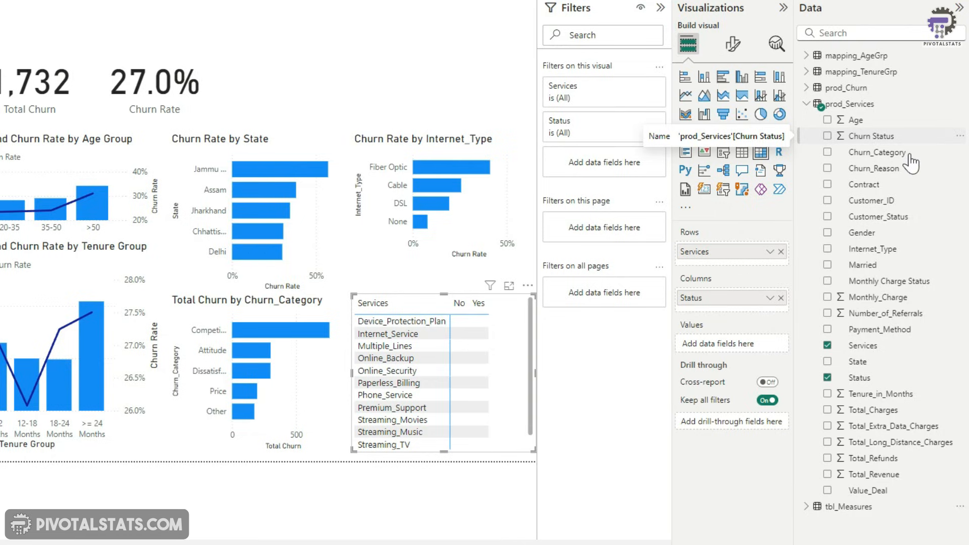
mouse_move(872, 136)
mouse_down()
mouse_move(799, 162)
mouse_move(719, 336)
mouse_move(739, 346)
mouse_up()
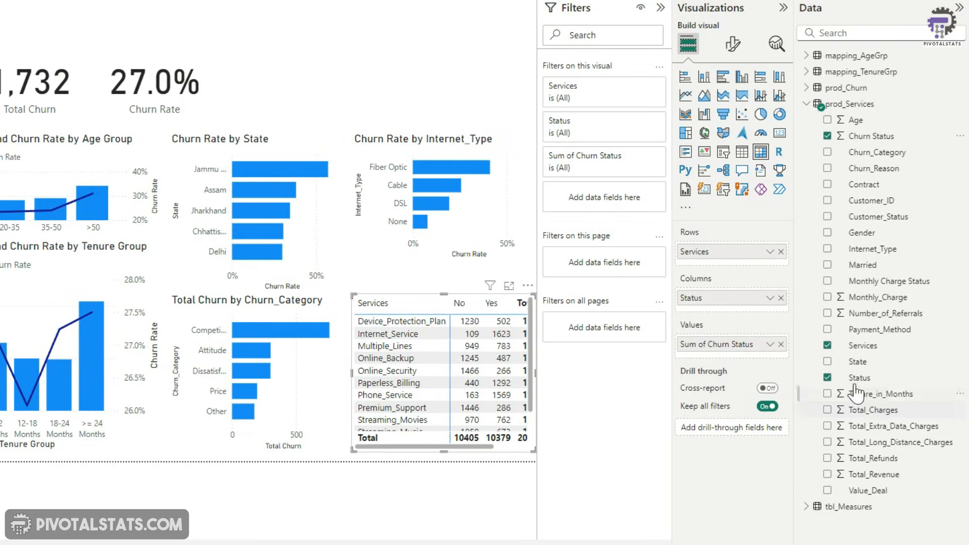
Show the matrix's Sum of Churn Status values as percent of row total
click(770, 349)
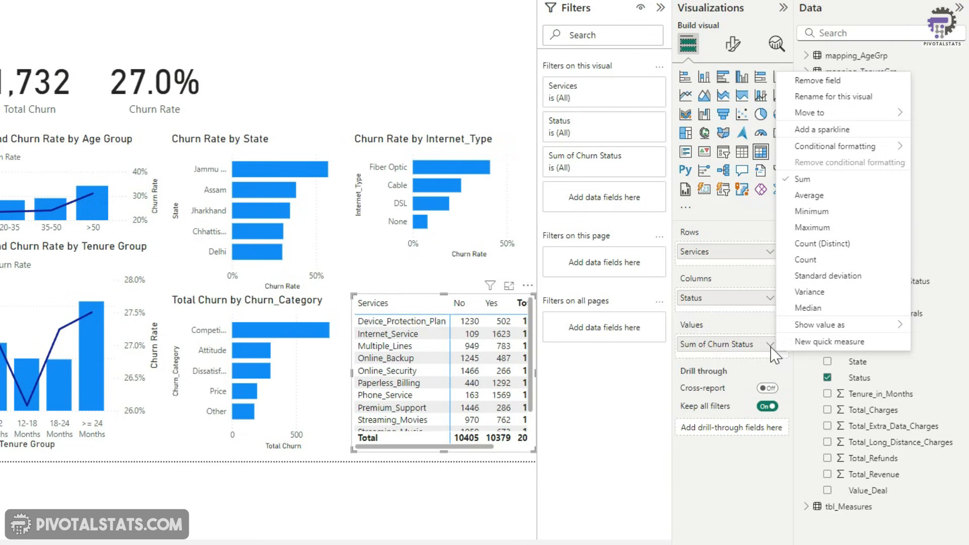
mouse_move(833, 326)
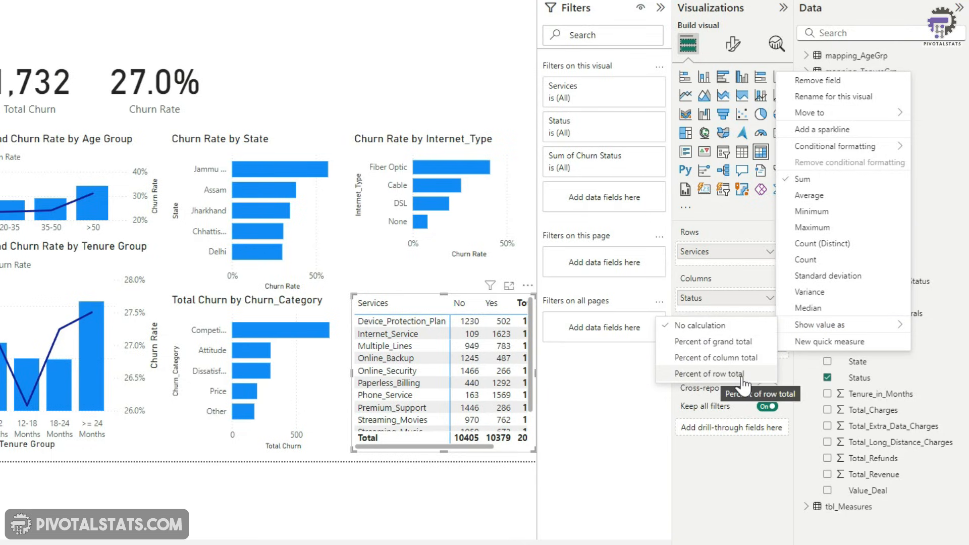
click(742, 374)
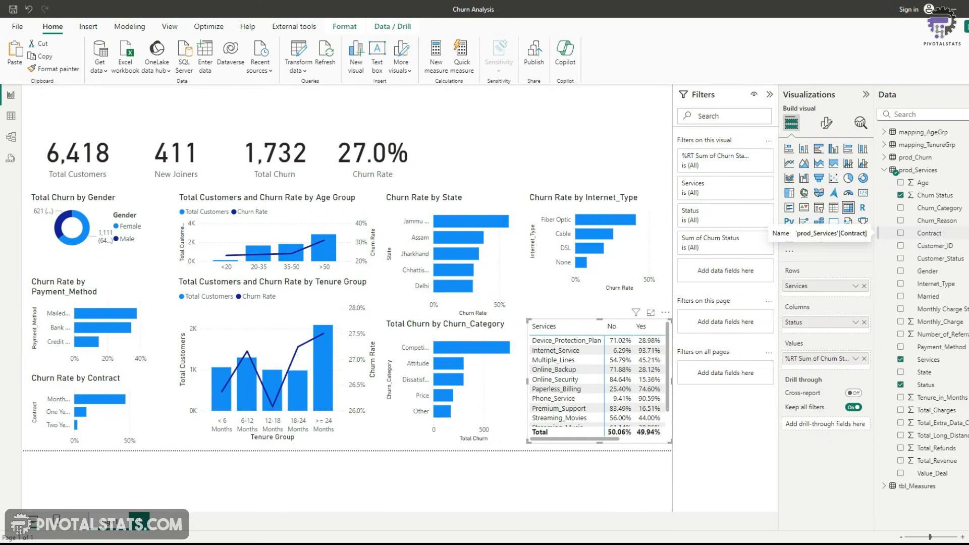
Add a slicer on prod_Churn's Monthly Charge Status and set its style to Dropdown
click(888, 170)
click(884, 157)
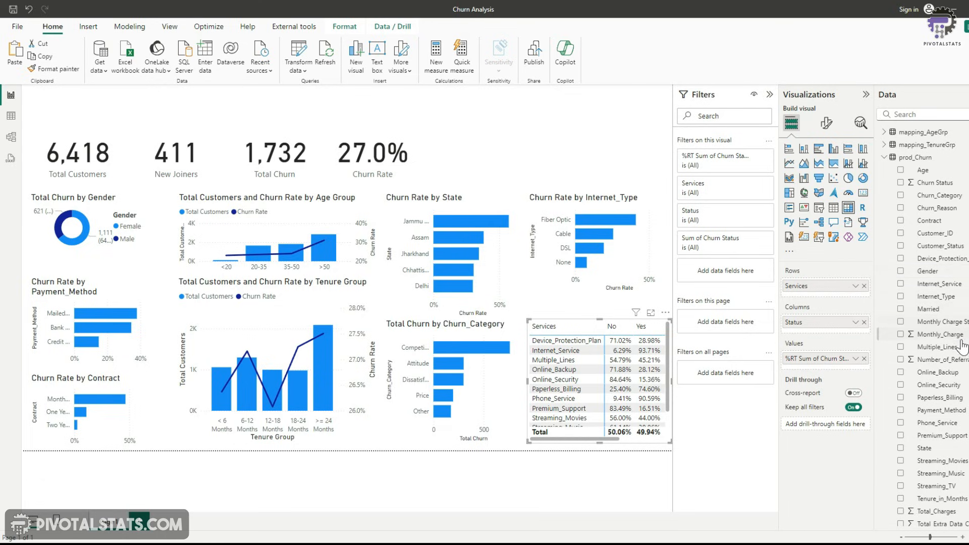
scroll(949, 353, down, 2)
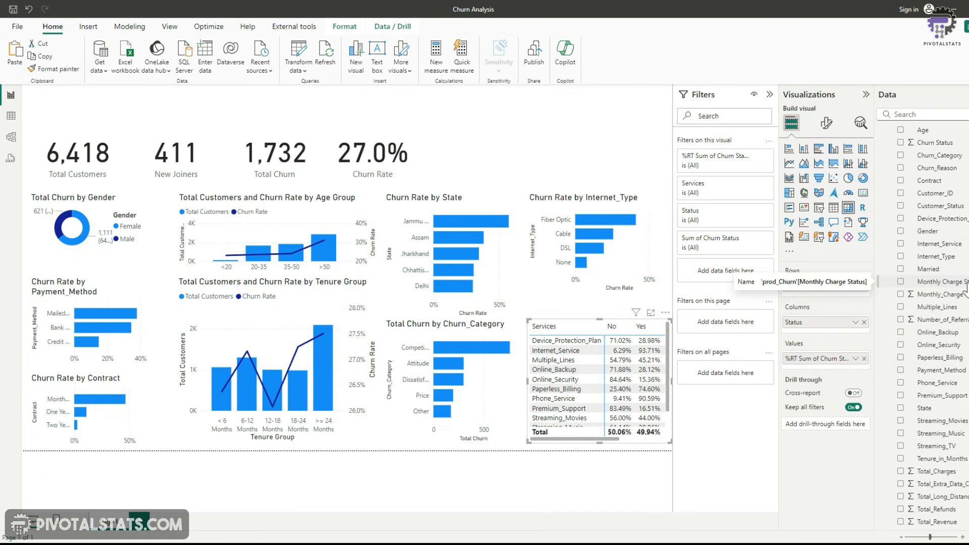
click(474, 115)
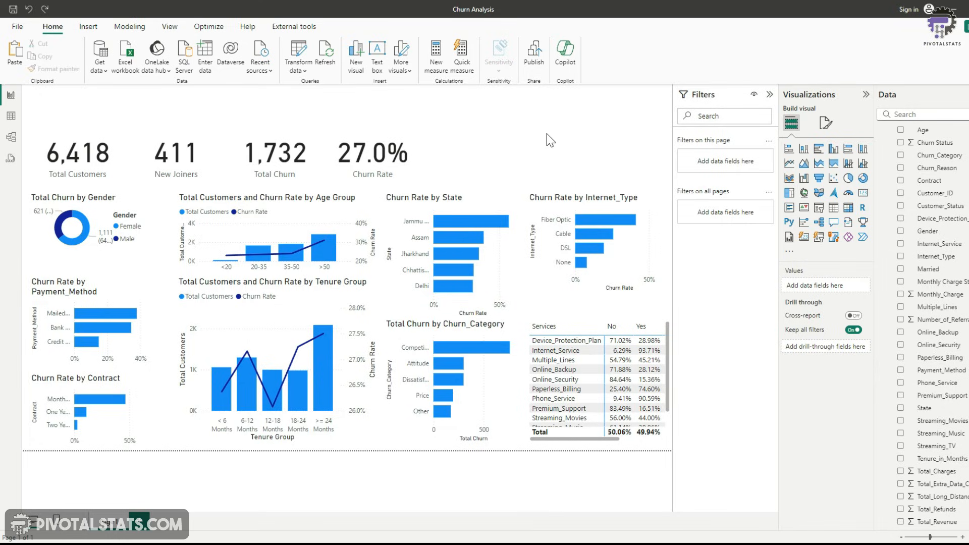
click(902, 283)
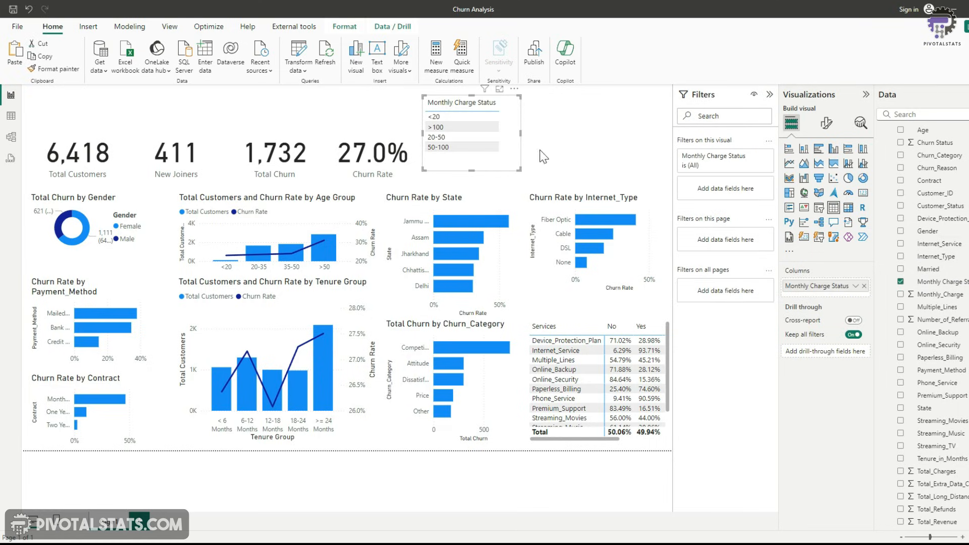
click(819, 208)
click(827, 123)
click(811, 197)
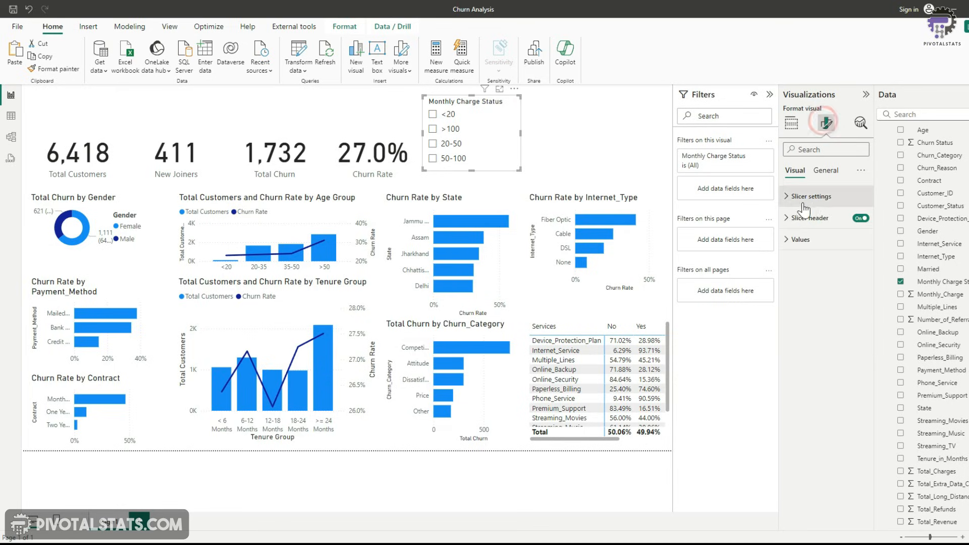
click(854, 248)
click(836, 286)
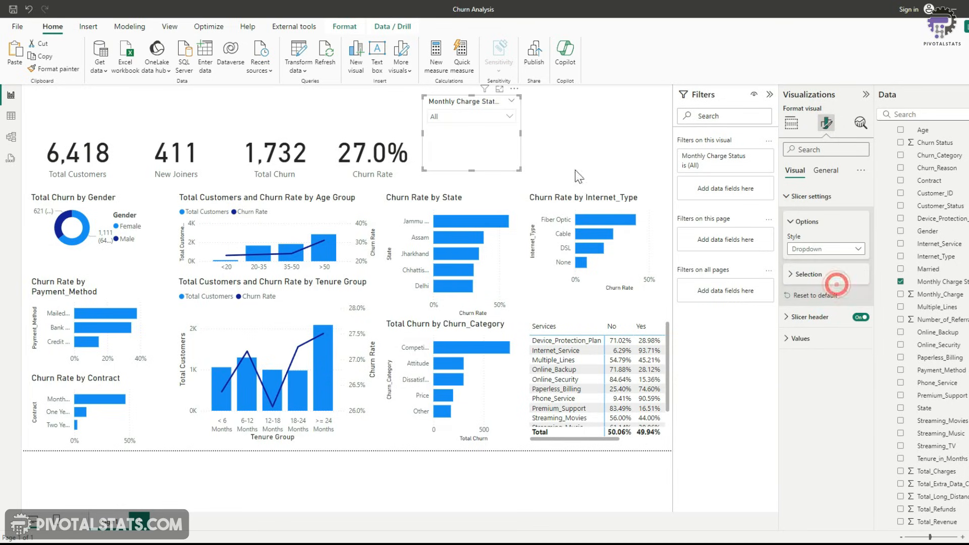
Rename the slicer's field for this visual to Monthly Charge Range
click(792, 122)
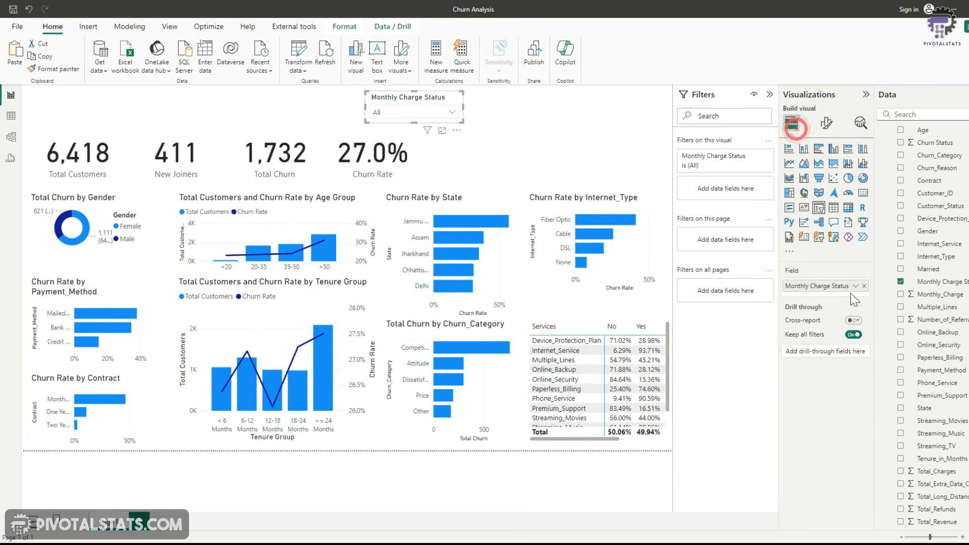
double_click(839, 284)
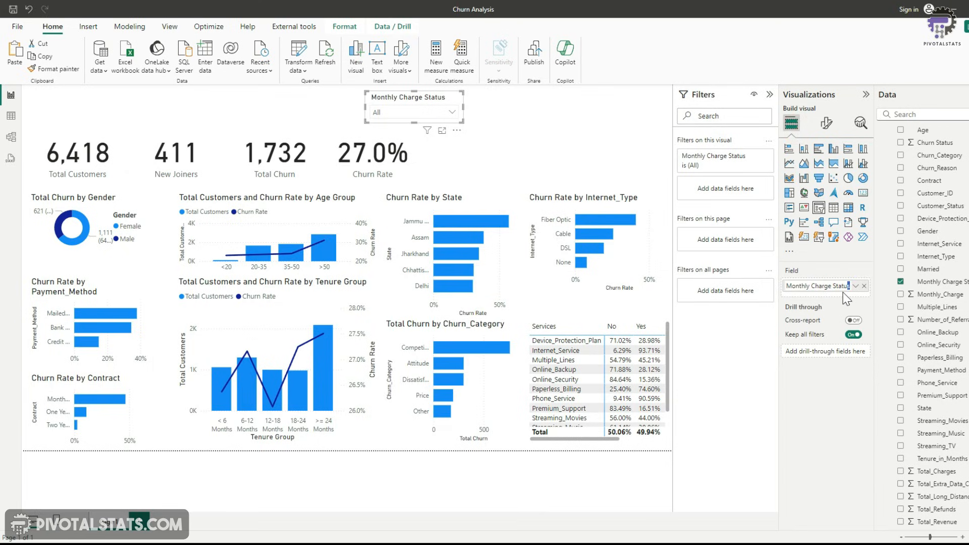
text(Range)
key(Return)
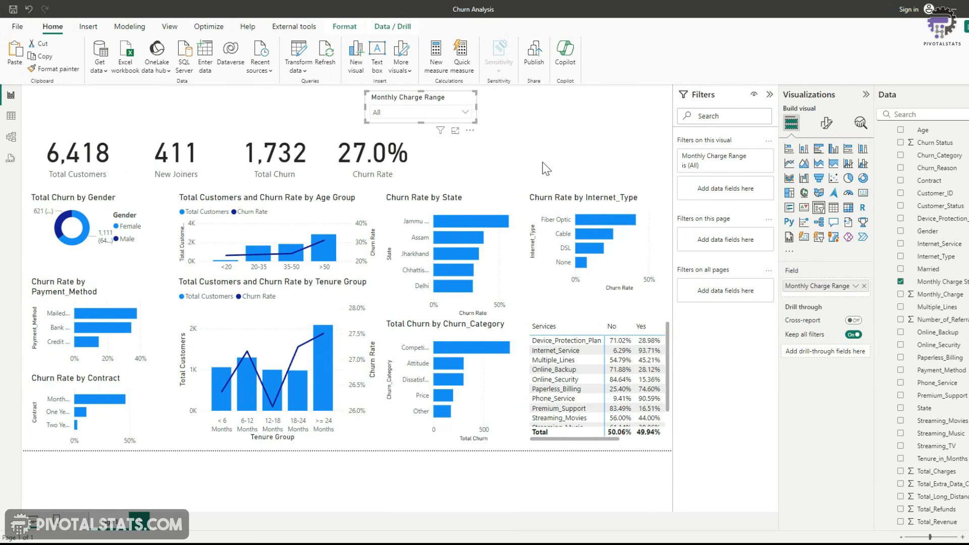
Add a Married slicer beside the Monthly Charge Range slicer
click(536, 104)
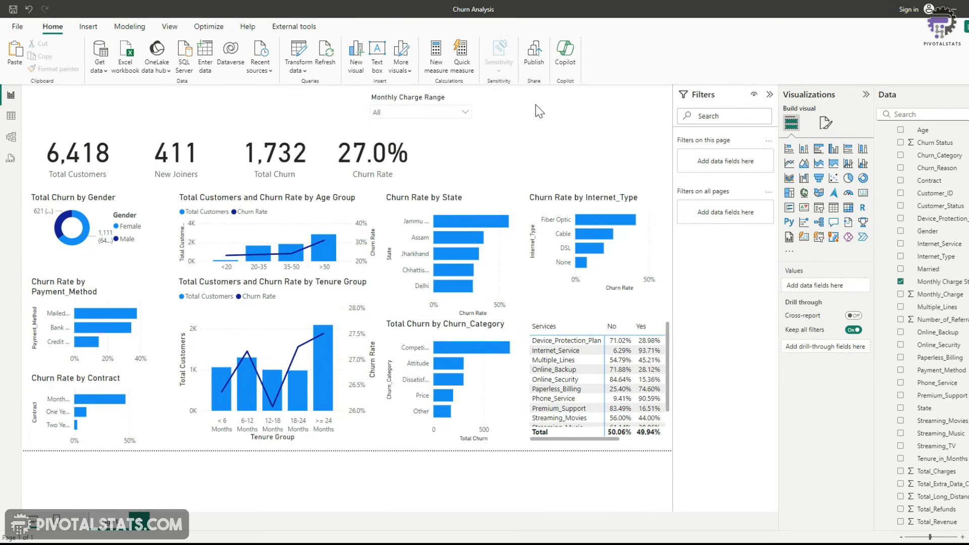
click(901, 268)
click(819, 207)
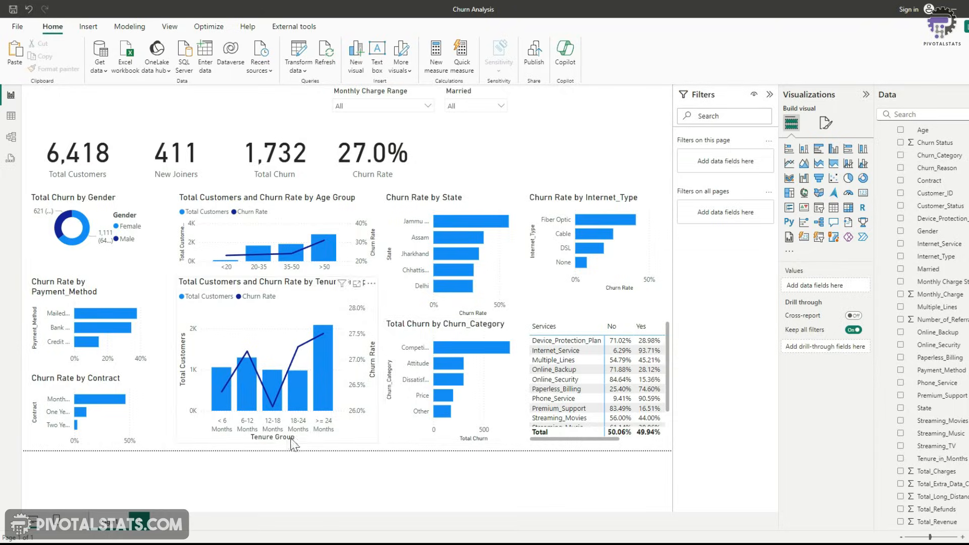
Add a new report page named Churn Reason
click(142, 525)
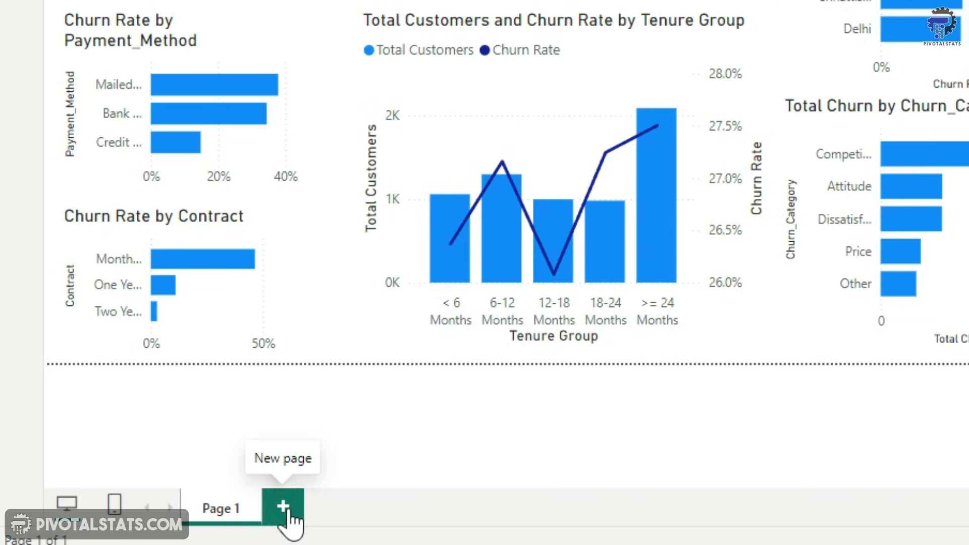
double_click(289, 511)
text(Churn Reas)
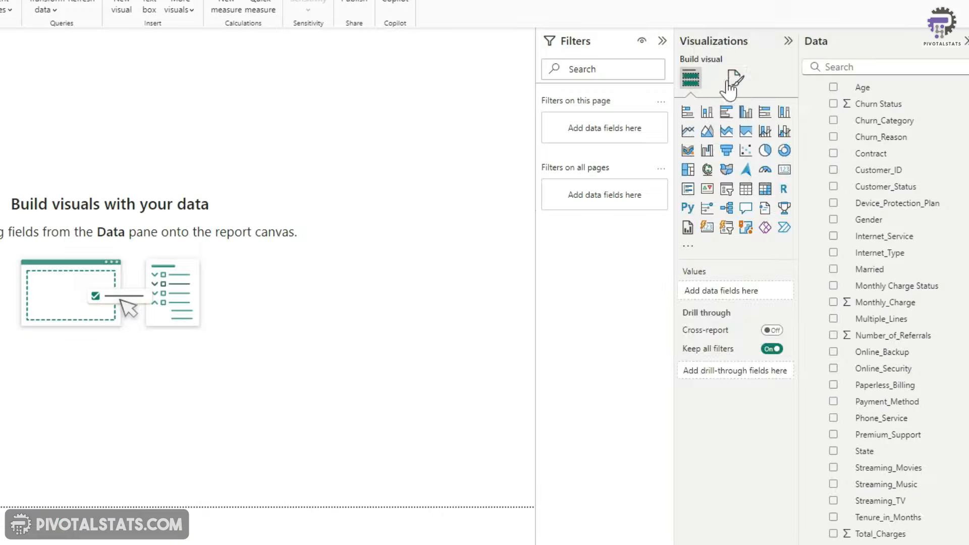
Set the Churn Reason page's canvas type to Tooltip
click(732, 80)
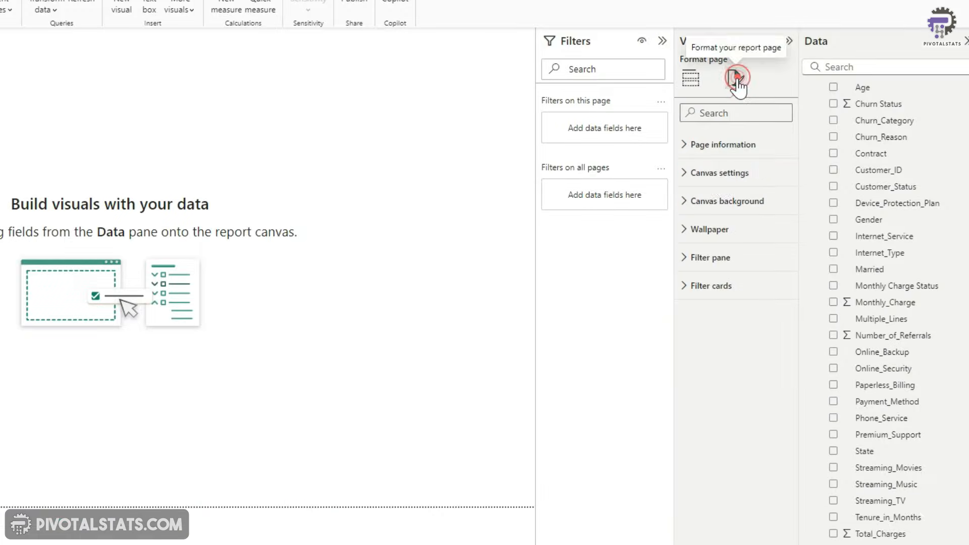
click(695, 176)
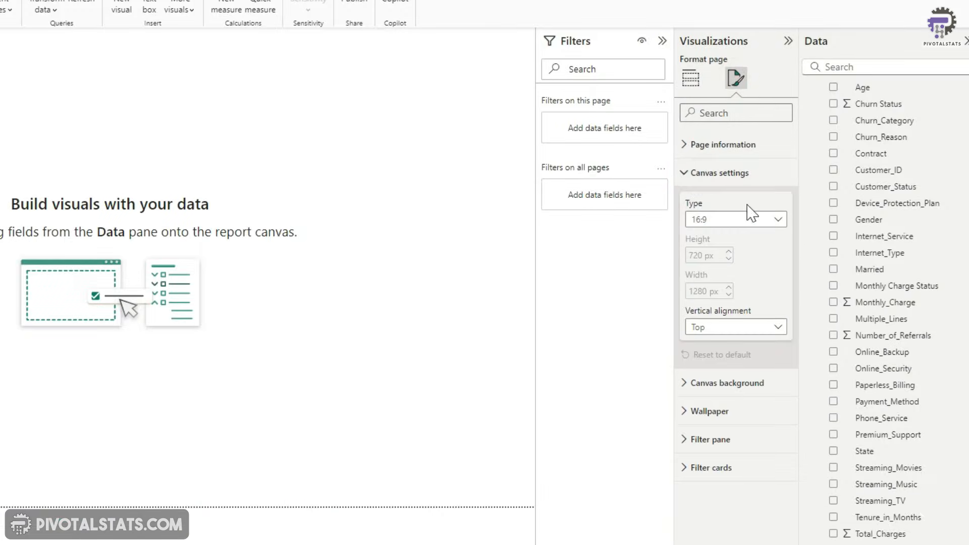
click(766, 222)
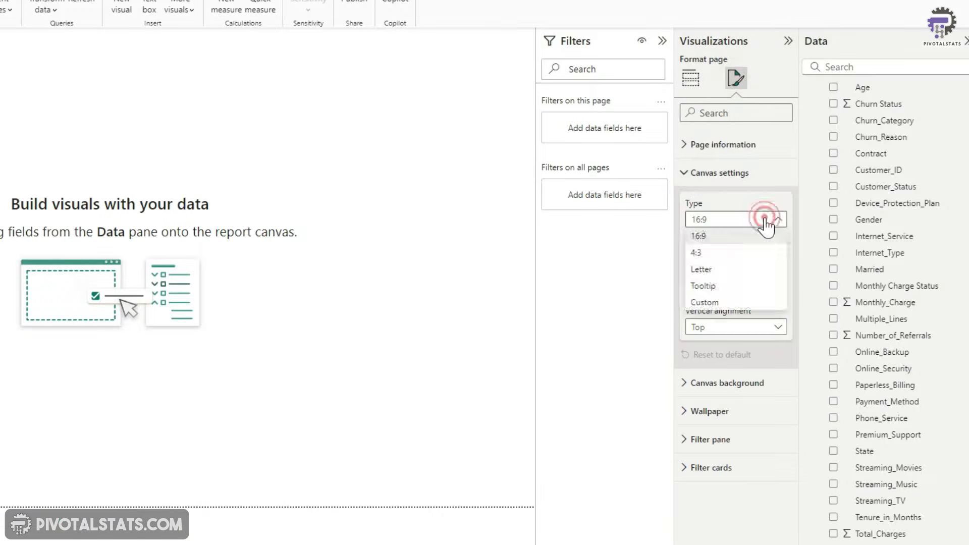
click(743, 291)
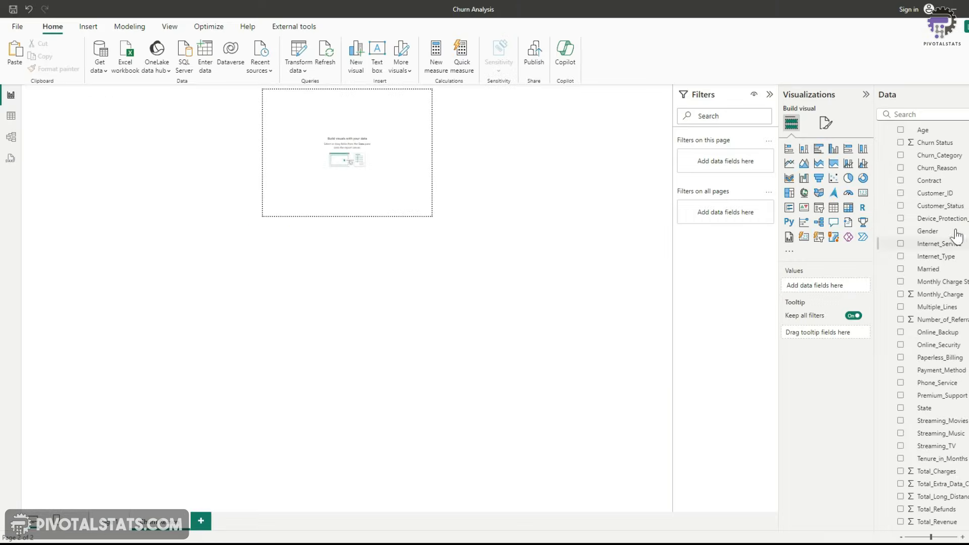
Build a table of Churn_Reason and Total Churn on the tooltip page and widen its columns
scroll(952, 192, up, 1)
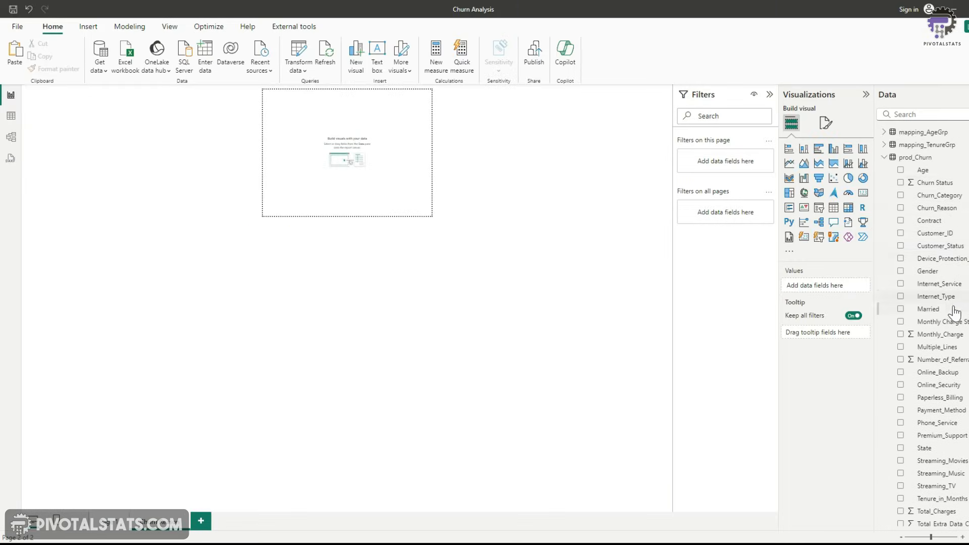
scroll(953, 320, down, 1)
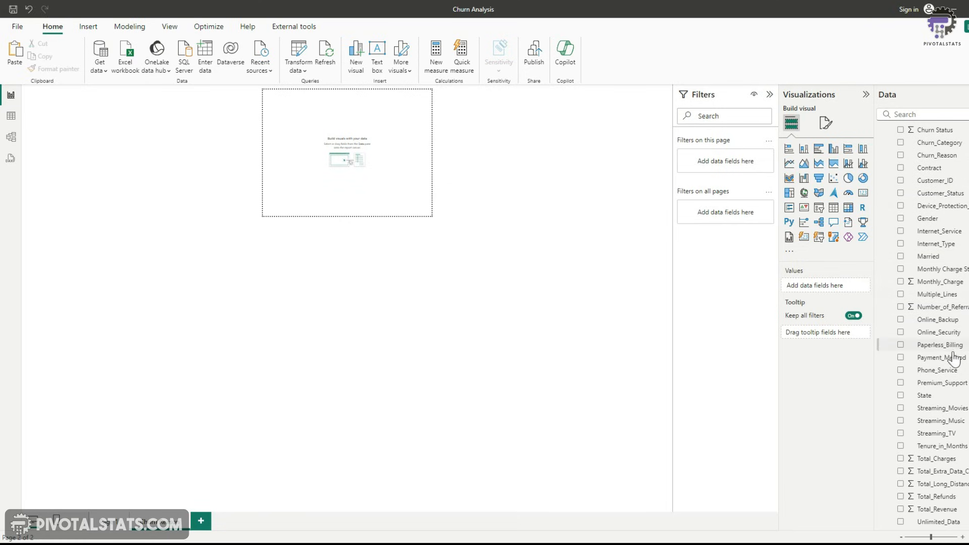
scroll(945, 334, up, 1)
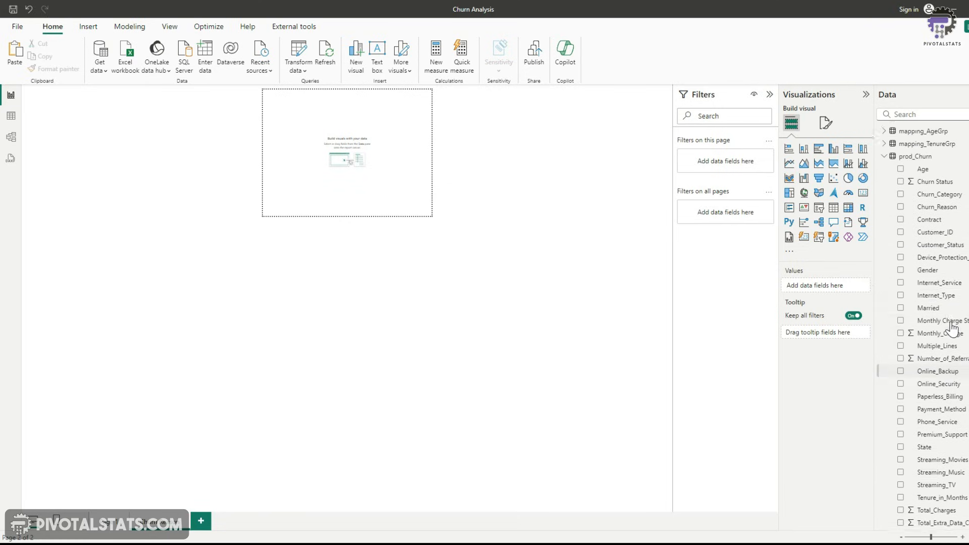
click(901, 208)
scroll(944, 354, down, 2)
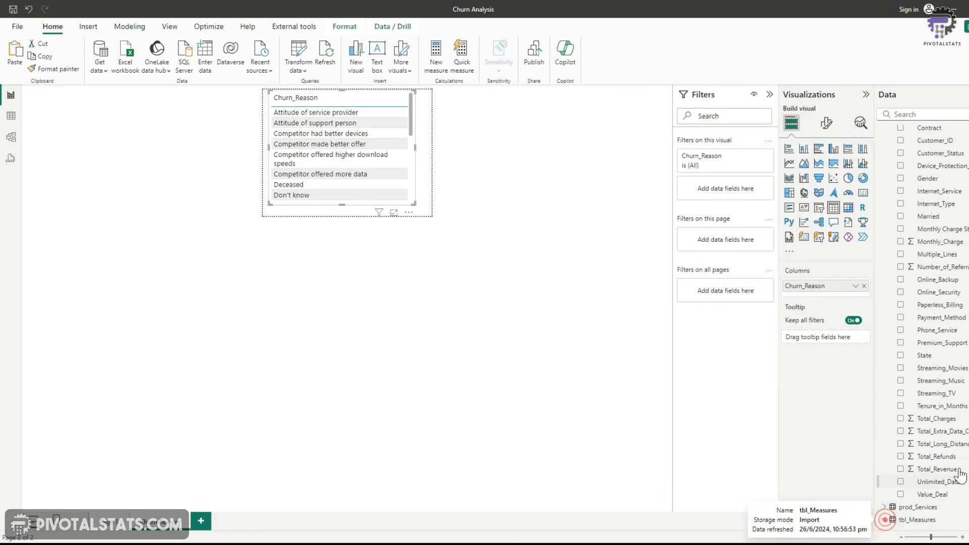
click(884, 520)
click(901, 494)
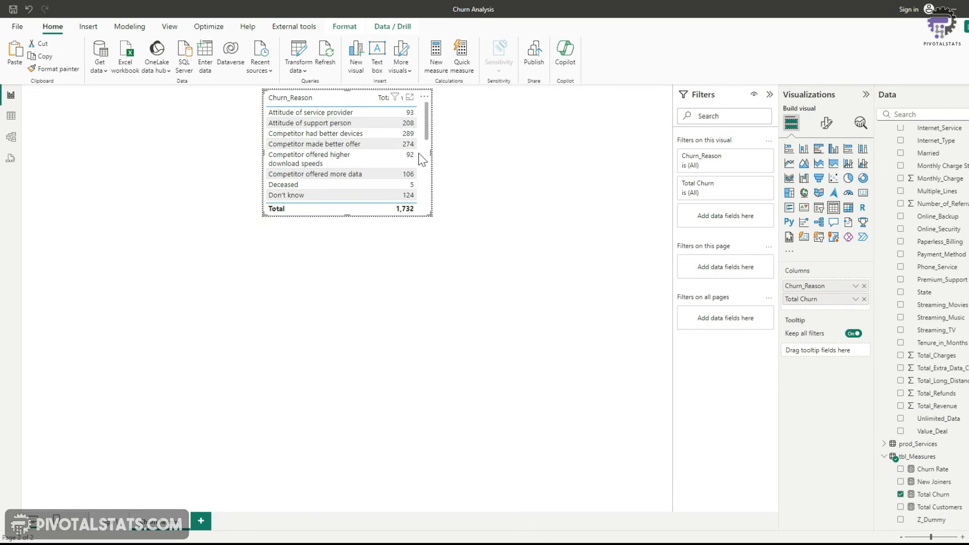
drag(416, 102, 420, 102)
click(443, 264)
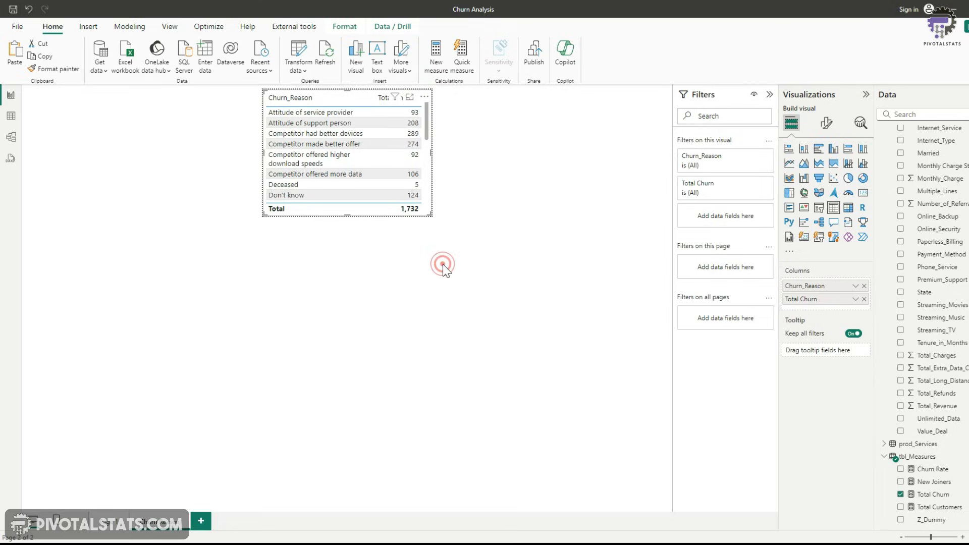
Rename Page 1 to Summary
click(110, 522)
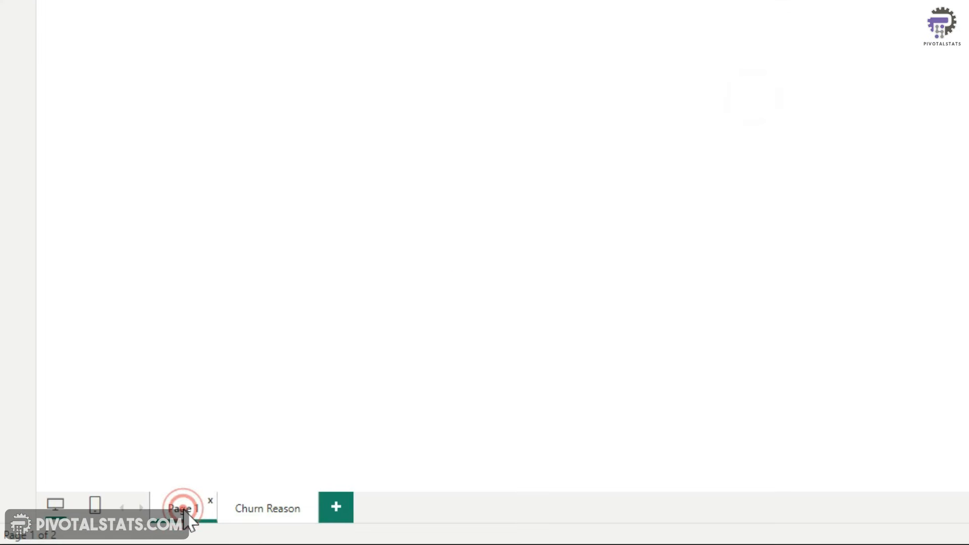
right_click(189, 522)
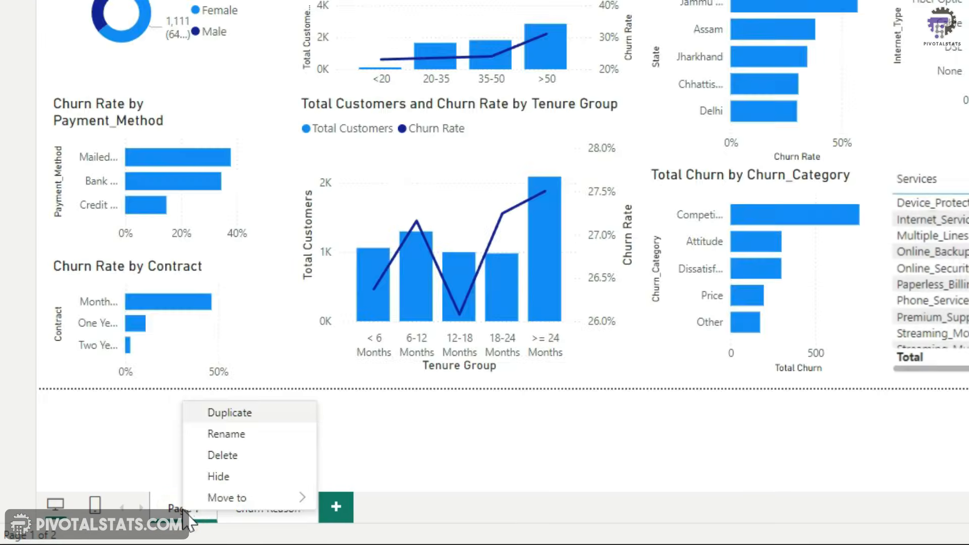
click(236, 434)
key(ctrl+a)
key(BackSpace)
text(Summary)
key(Return)
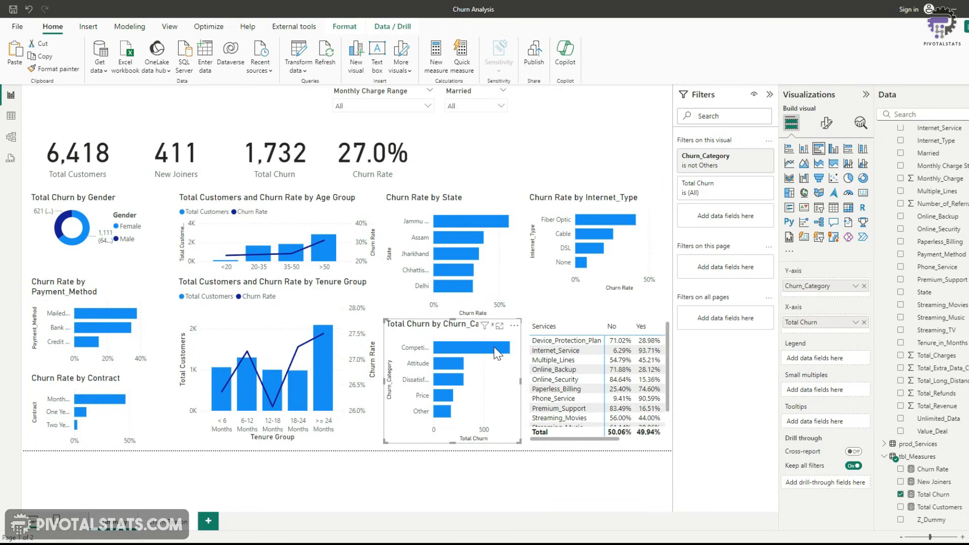
Set the Total Churn by Churn_Category chart's tooltip to the Churn Reason report page
mouse_move(494, 349)
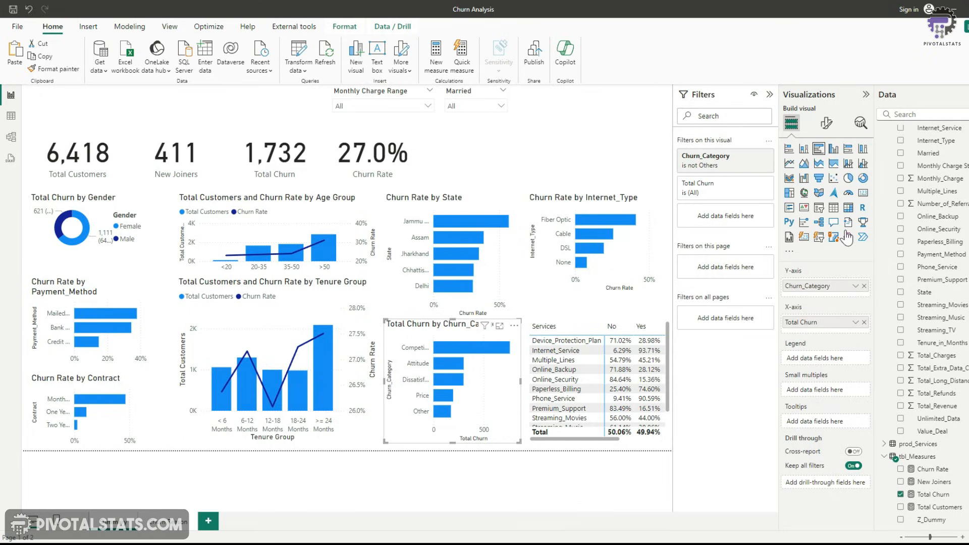
click(828, 125)
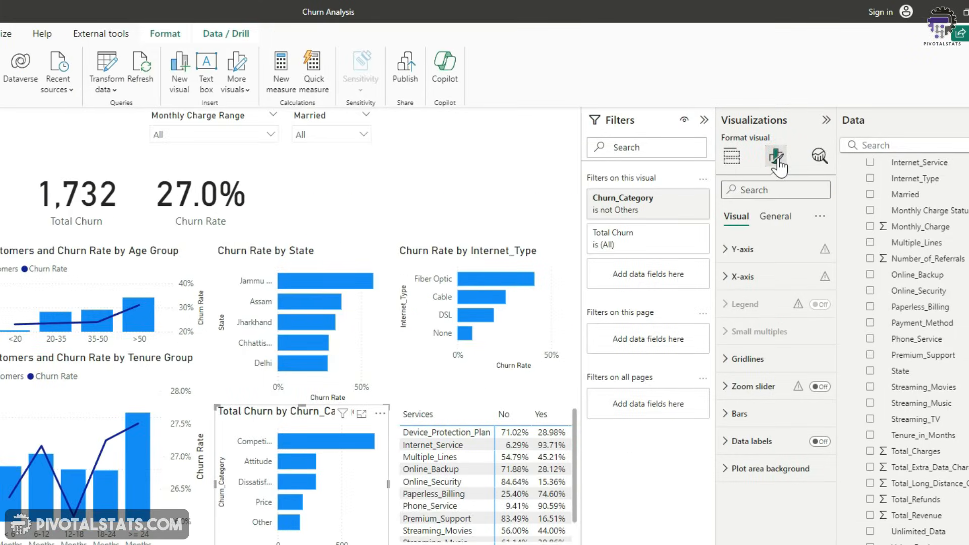
click(776, 216)
click(726, 359)
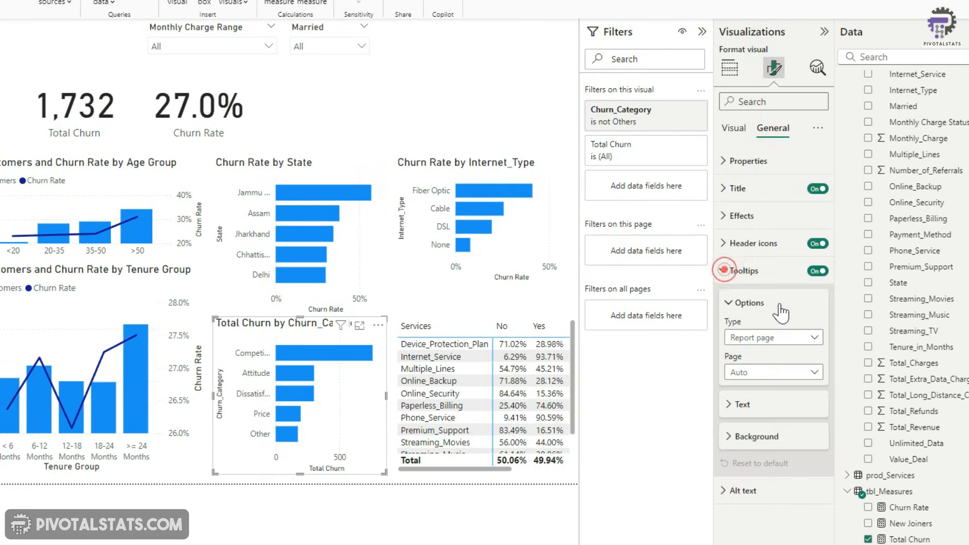
click(796, 375)
click(787, 404)
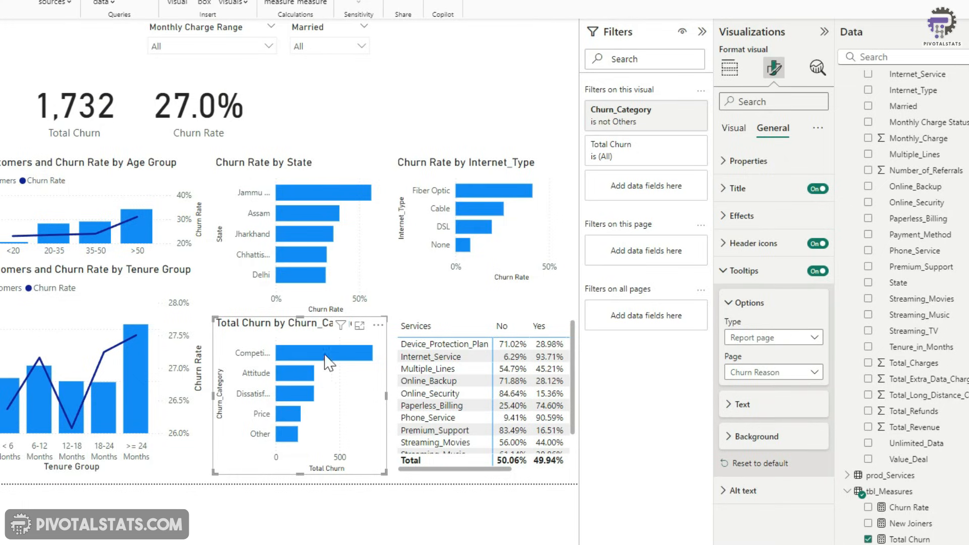
mouse_move(330, 361)
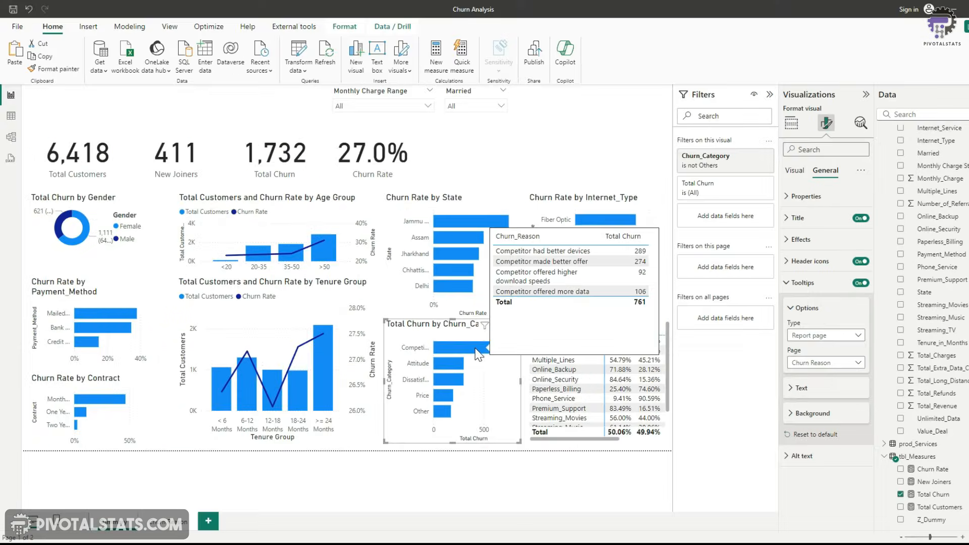
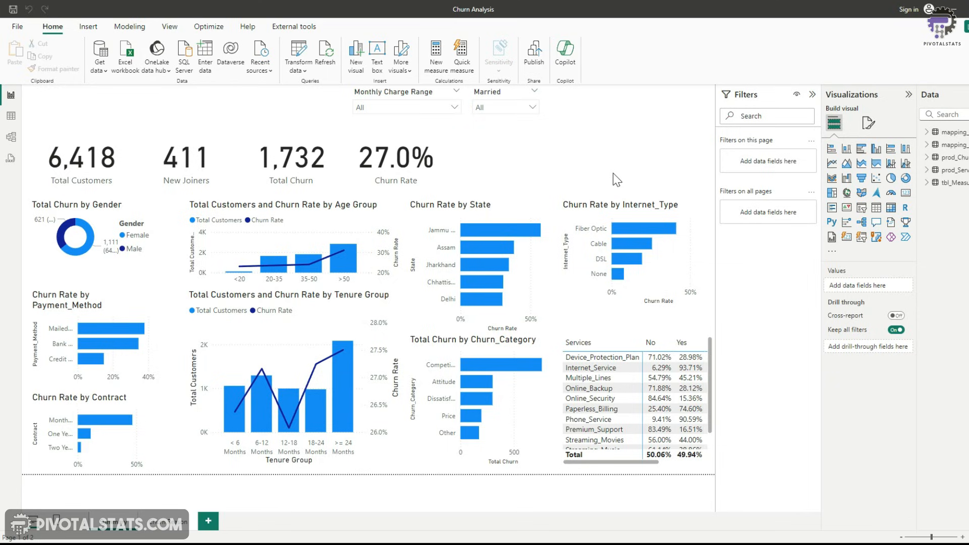
Set the Total Churn by Gender donut's slice colours to #4A44F2 for Female and #9B9FF2 for Male
click(112, 258)
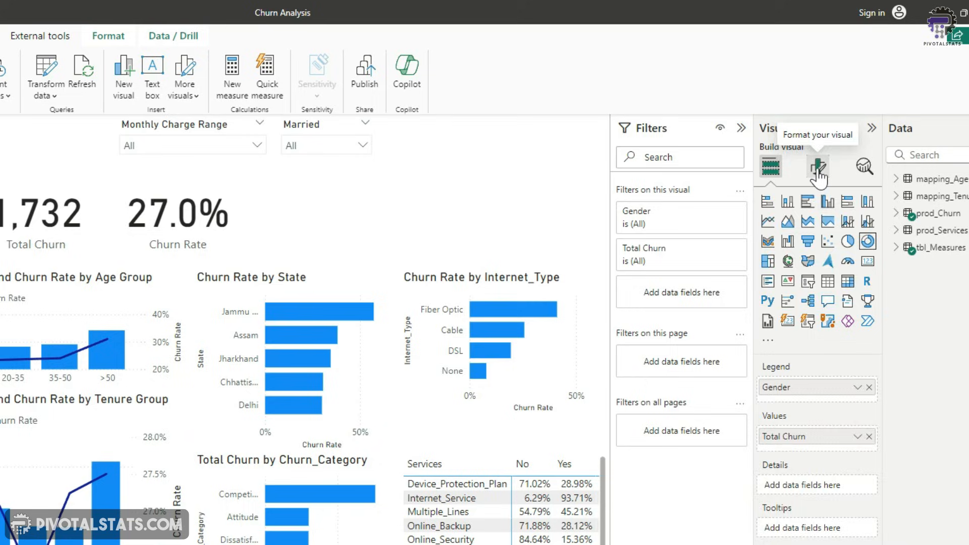
click(868, 126)
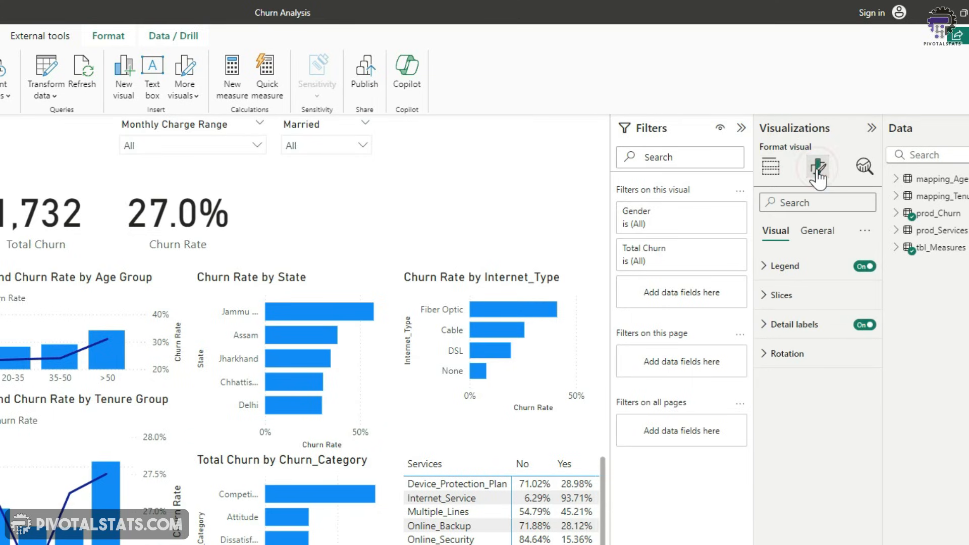
click(767, 297)
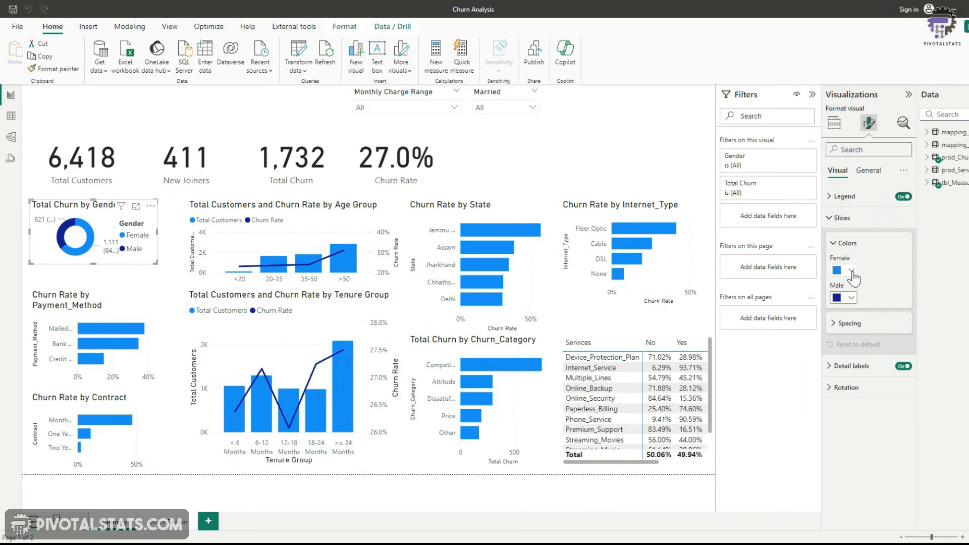
click(852, 271)
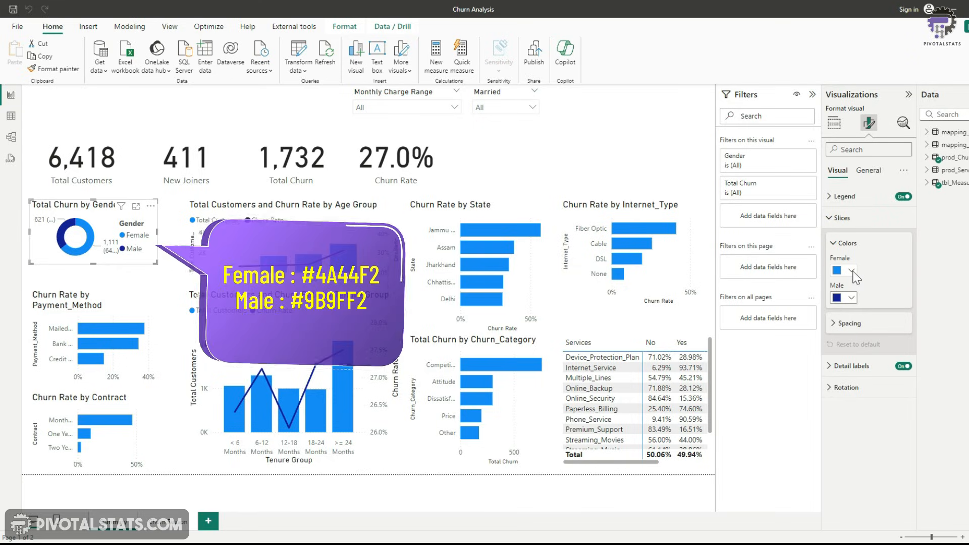
click(876, 451)
text(#4A44F2)
click(886, 259)
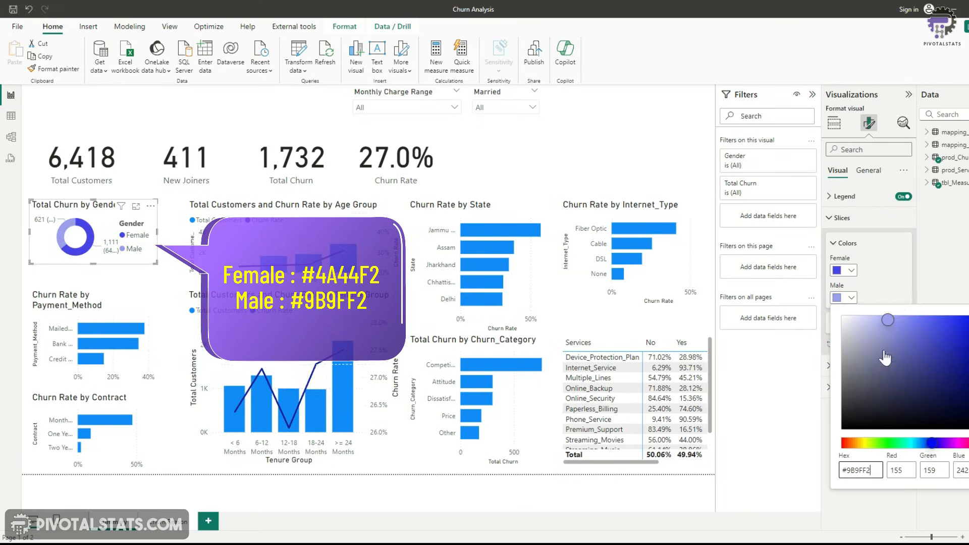
click(898, 278)
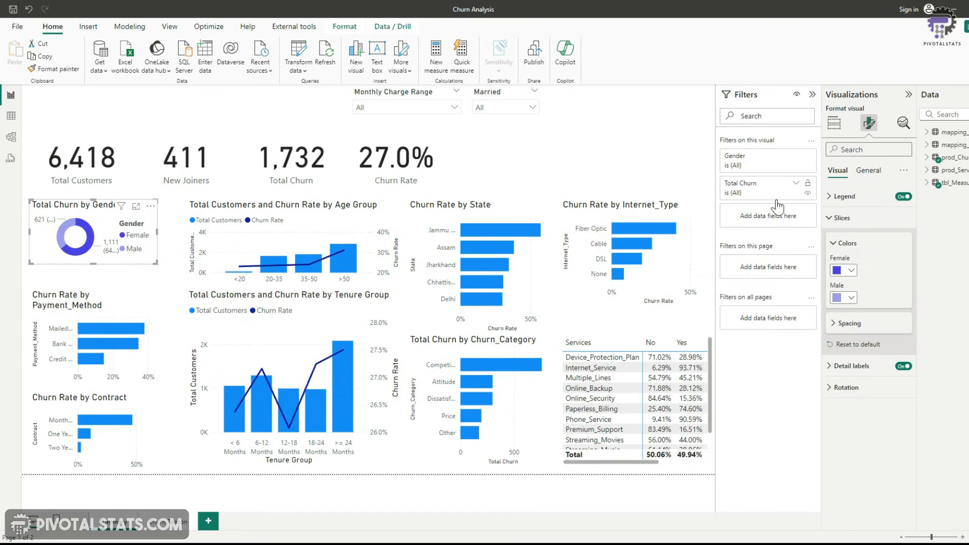
Reduce the donut's title font size to 12
click(868, 171)
click(839, 218)
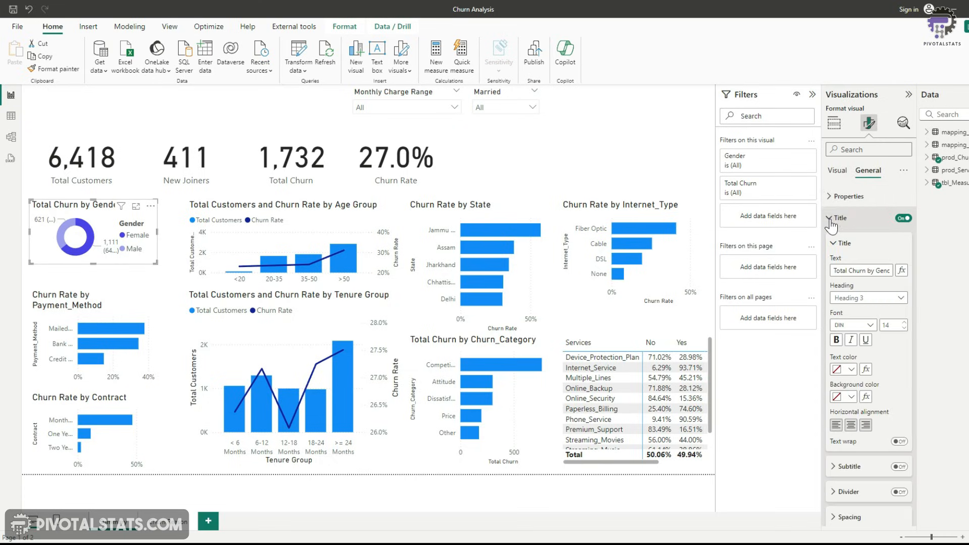
click(904, 329)
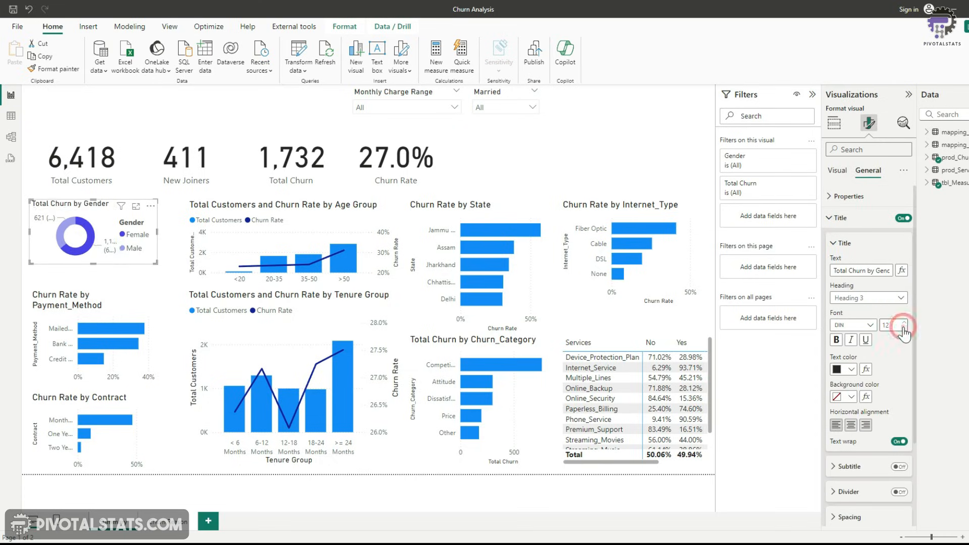
Adjust the donut's detail labels to sit outside the slices
click(838, 171)
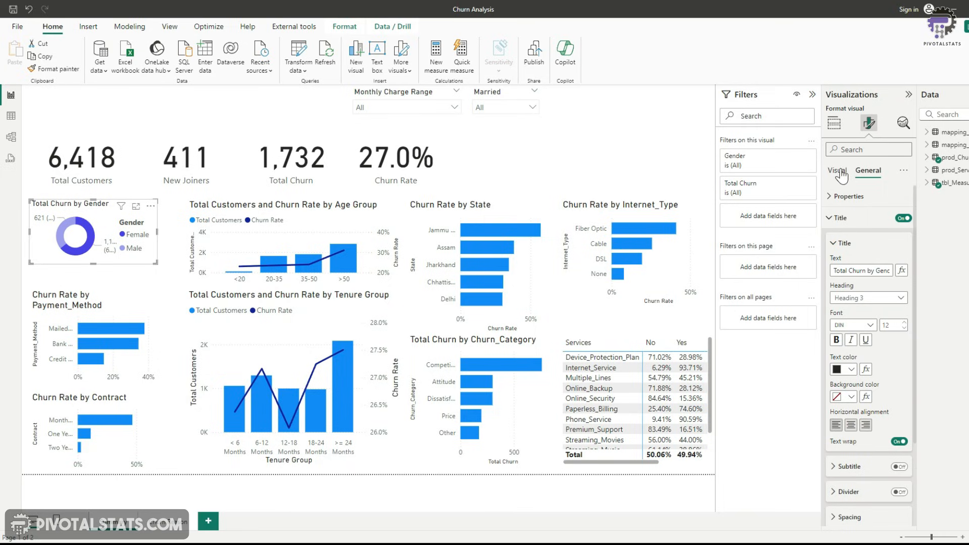
click(840, 218)
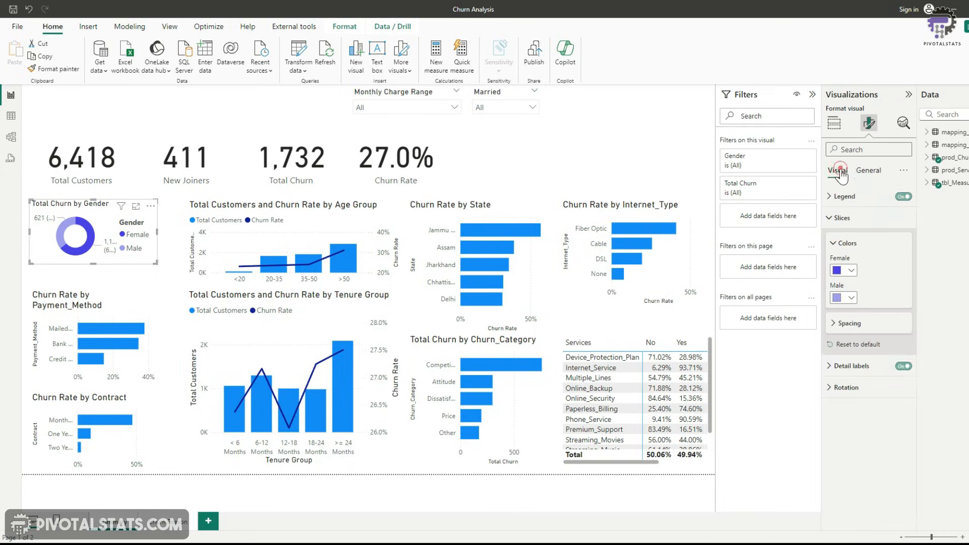
click(832, 373)
scroll(875, 383, down, 1)
click(853, 475)
scroll(888, 384, down, 5)
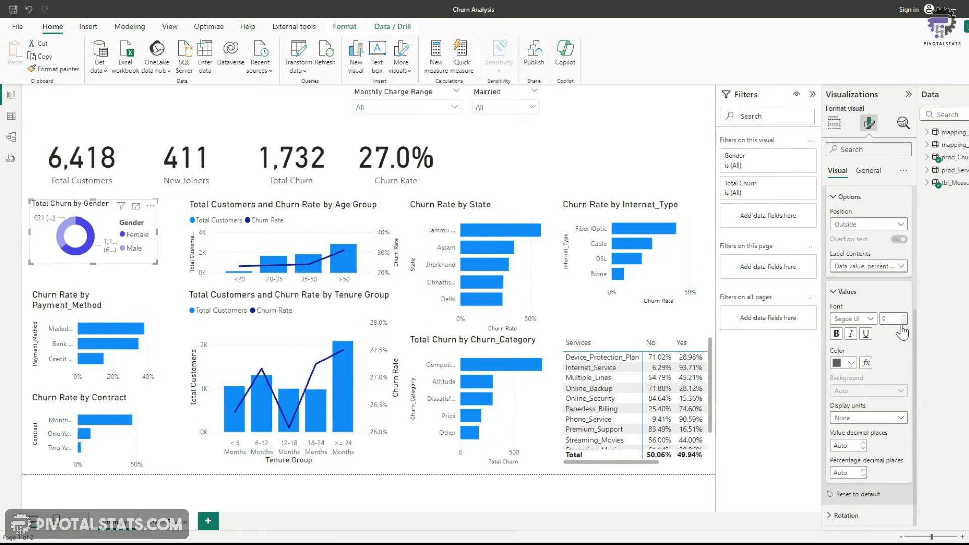
scroll(865, 268, up, 4)
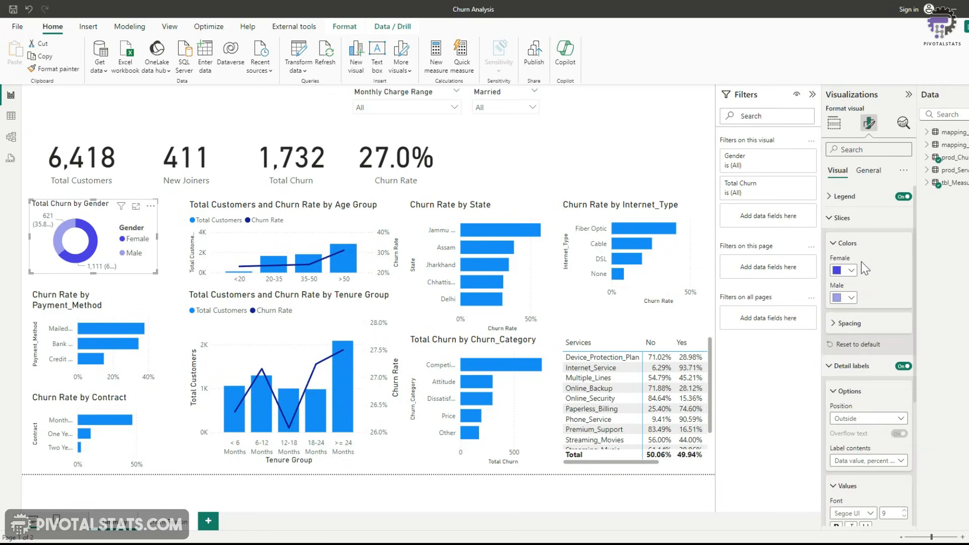
Set the donut's legend text size to 9 and underline its title
click(839, 217)
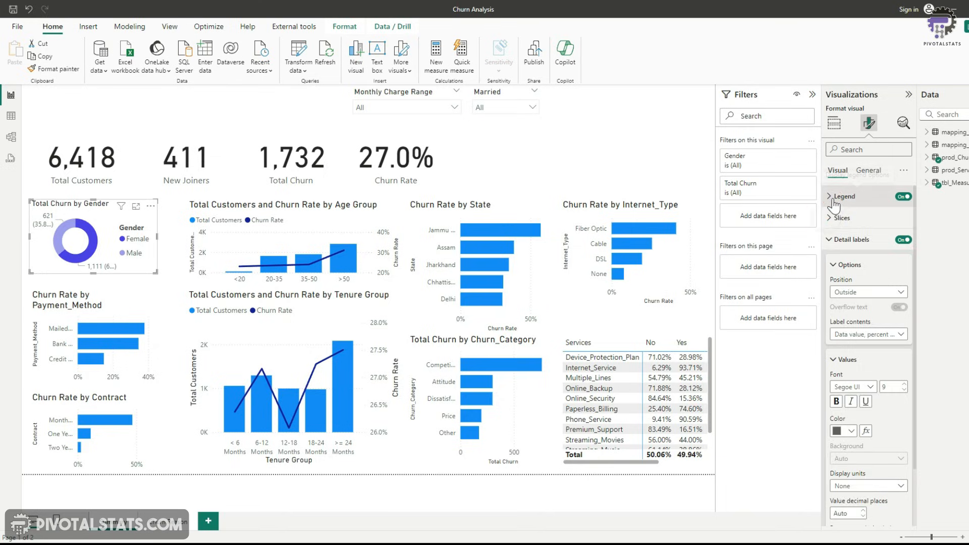
click(838, 197)
click(844, 273)
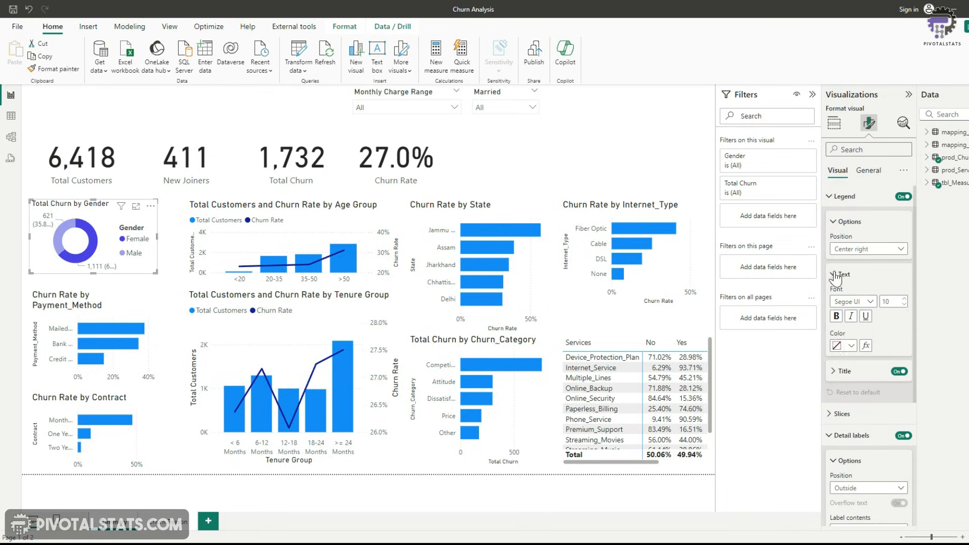
click(904, 305)
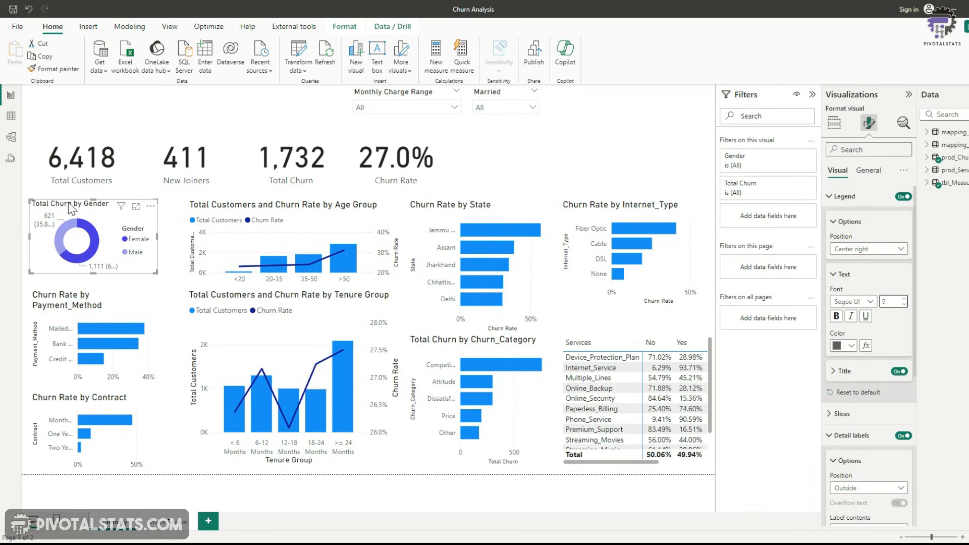
click(872, 174)
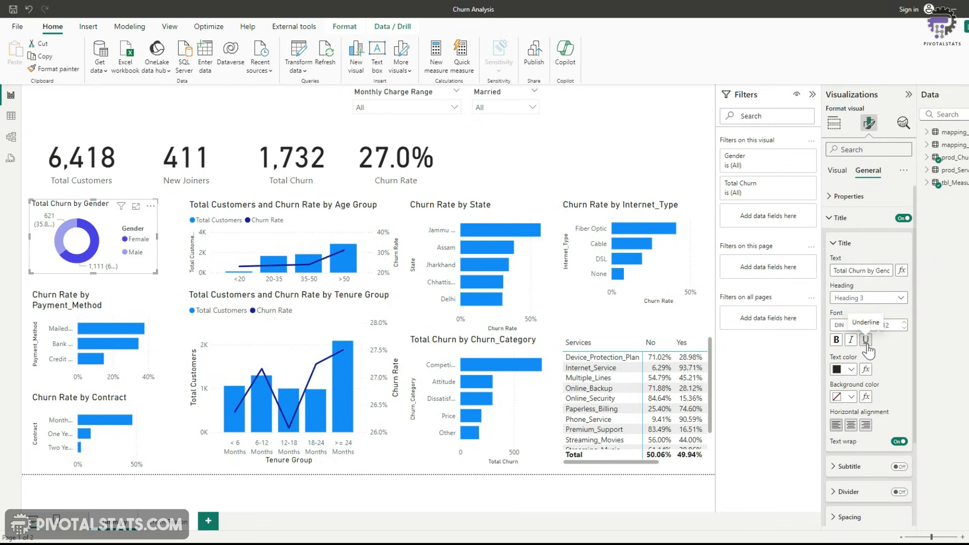
click(866, 340)
Set the Churn Rate by Payment_Method chart's title font size to 12 and underline it
click(150, 317)
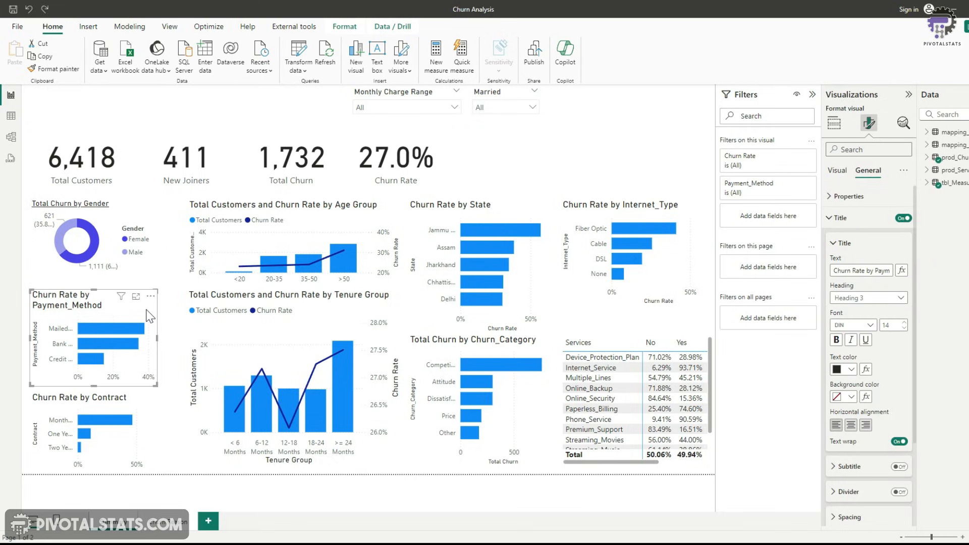
click(127, 309)
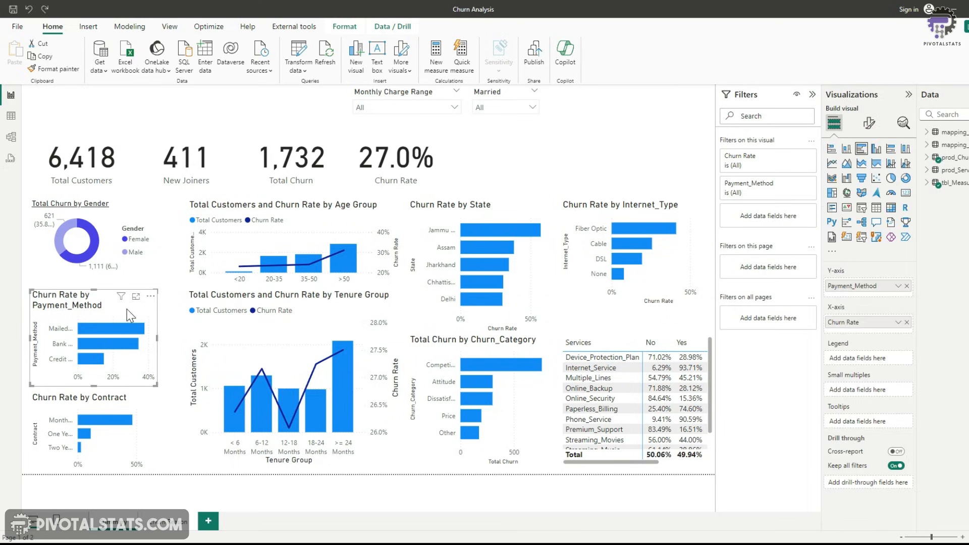
click(869, 123)
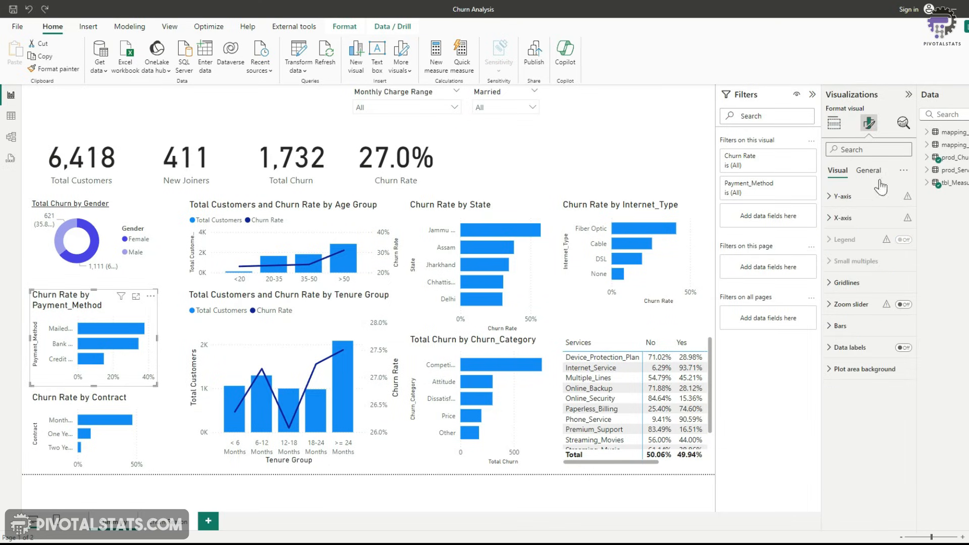
click(868, 170)
click(833, 218)
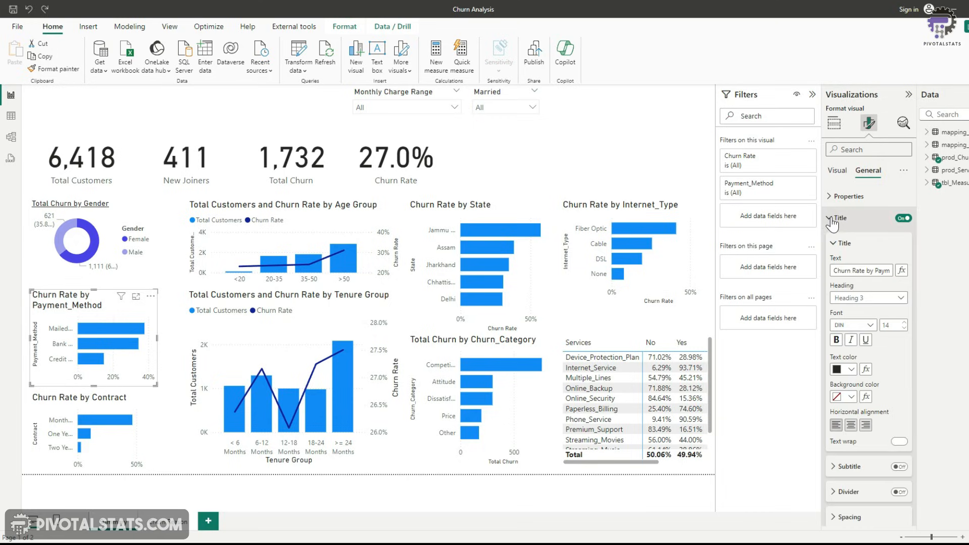
click(904, 328)
click(904, 328)
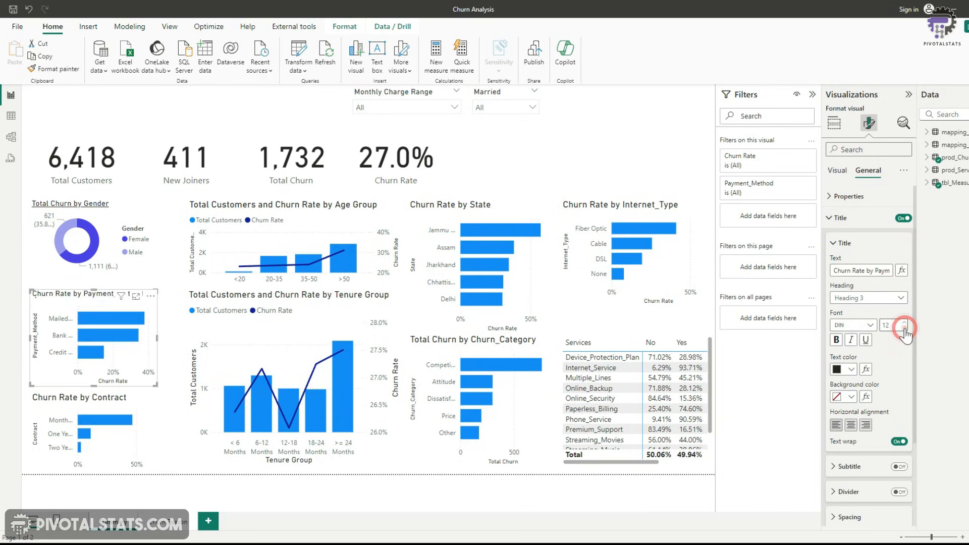
click(866, 340)
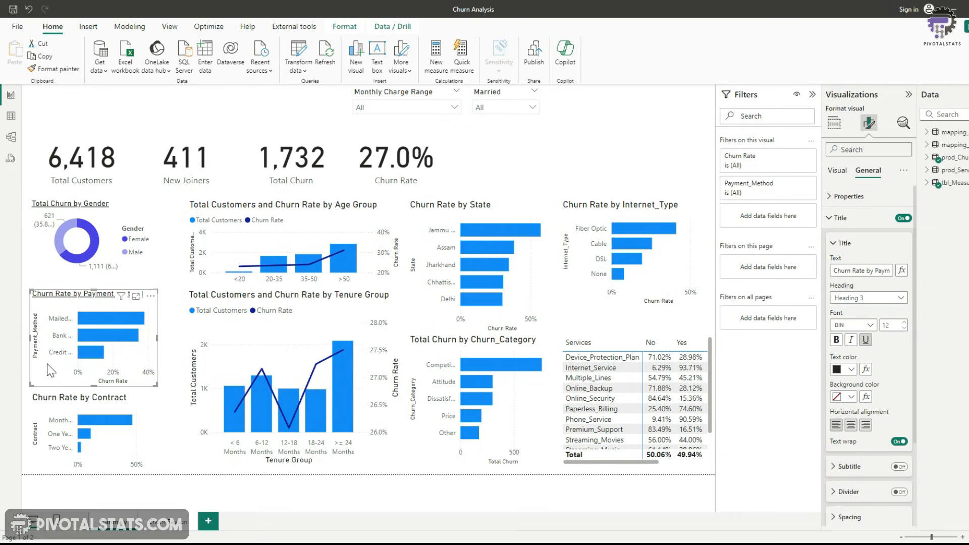
Turn off the Y-axis and X-axis titles on the payment method chart
click(837, 171)
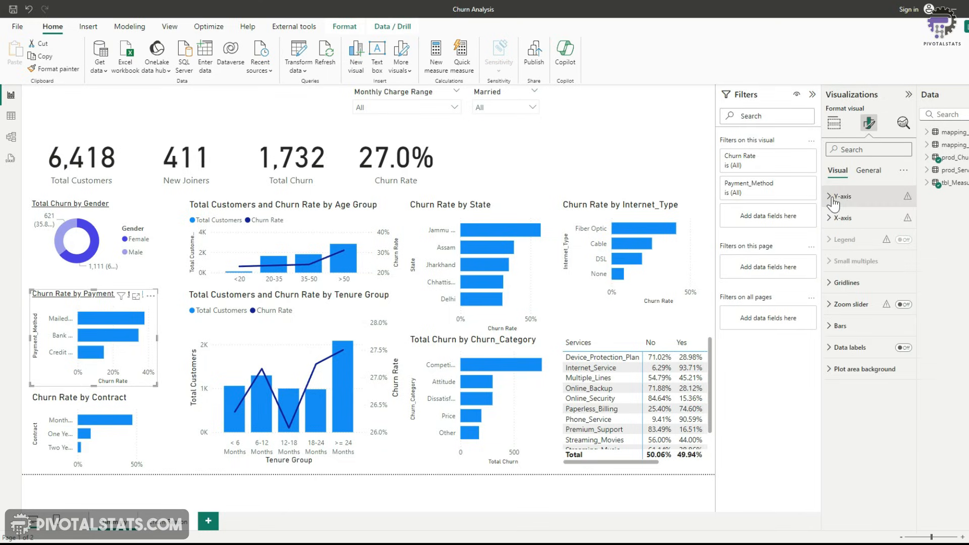
click(839, 197)
click(841, 381)
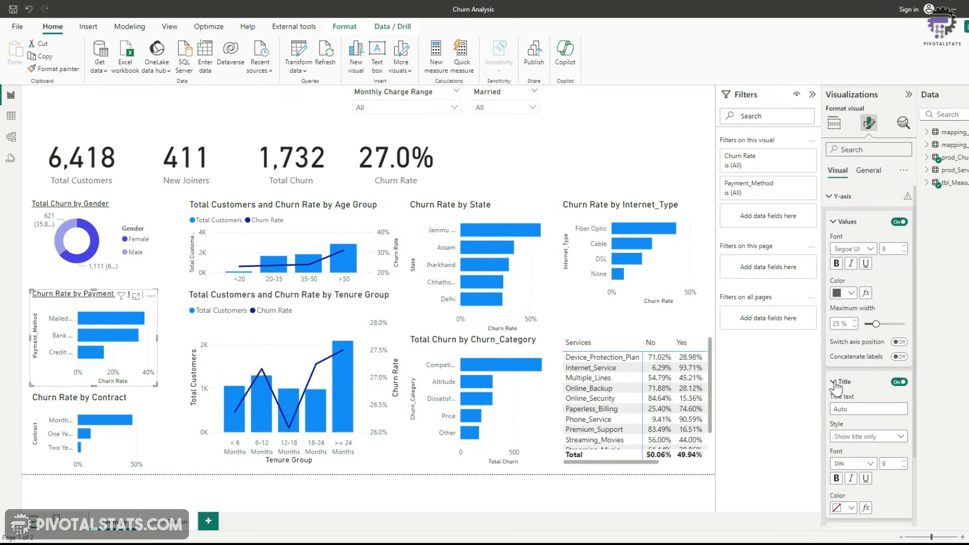
scroll(840, 384, down, 1)
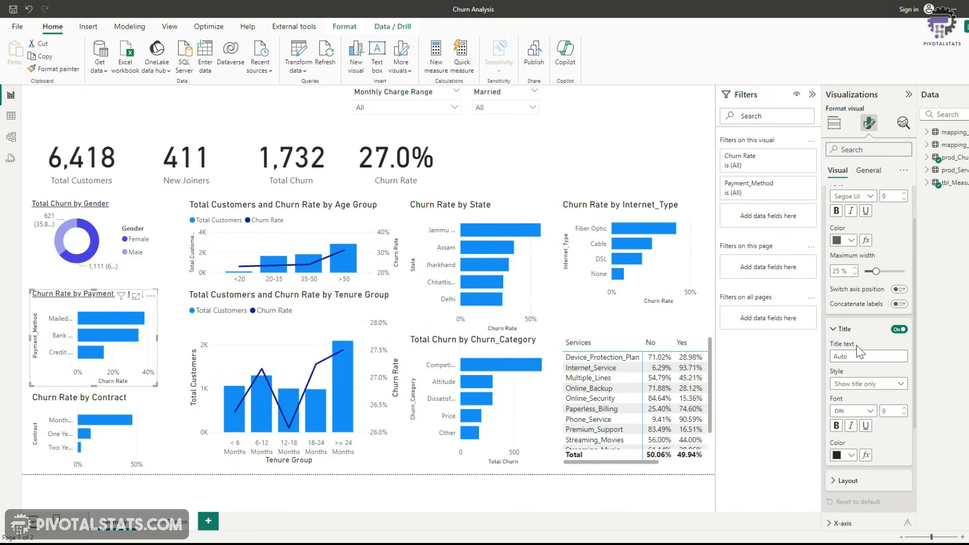
click(836, 329)
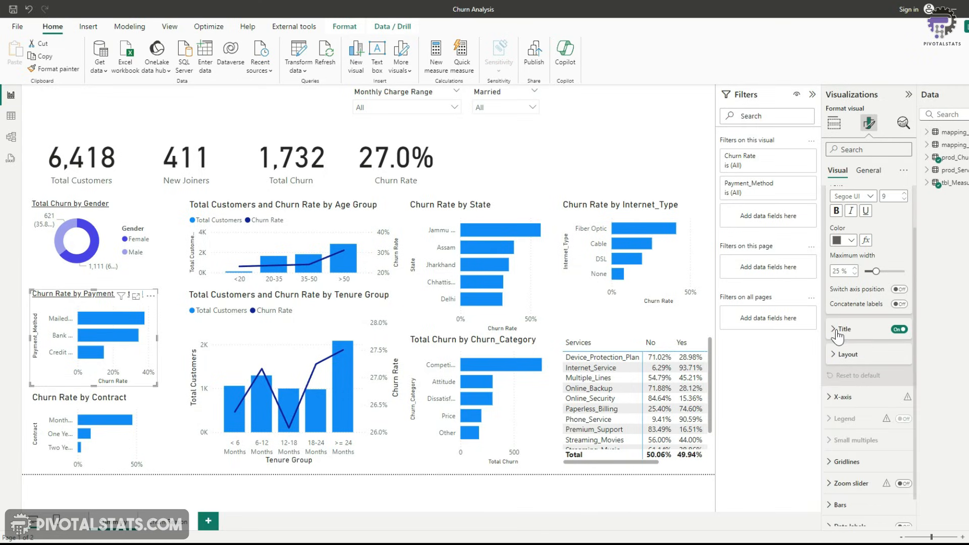
click(899, 329)
scroll(868, 319, up, 1)
click(830, 196)
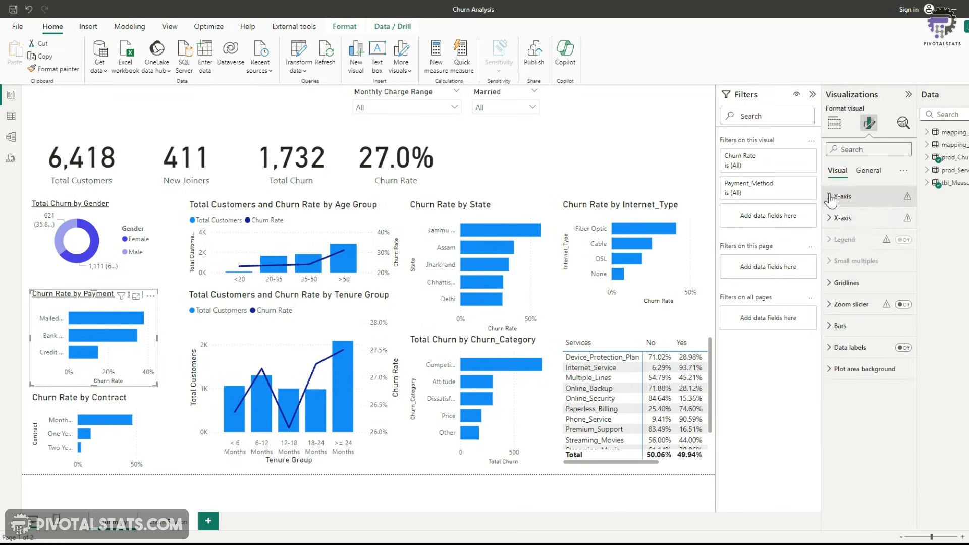
click(829, 217)
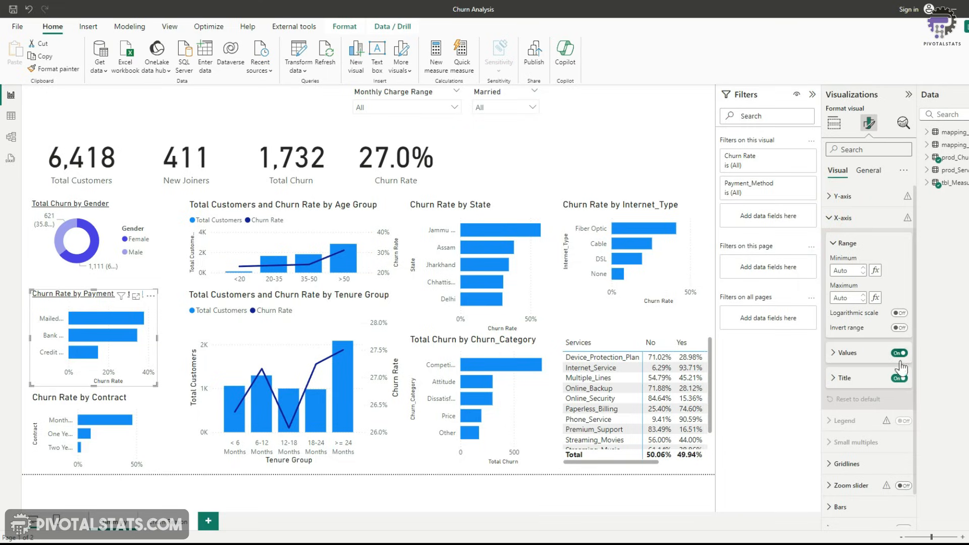
click(899, 378)
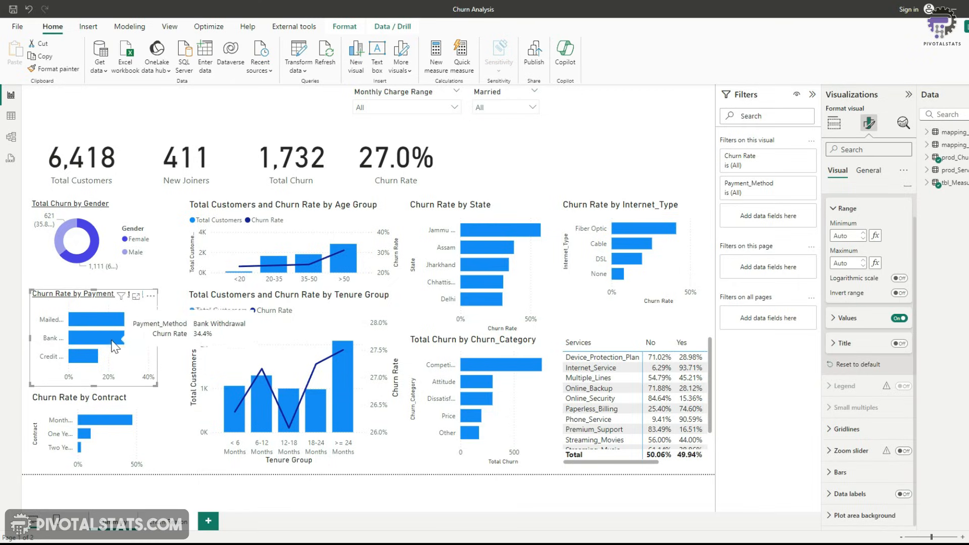
Set the payment method chart's bar colour to #4A44F2
click(830, 471)
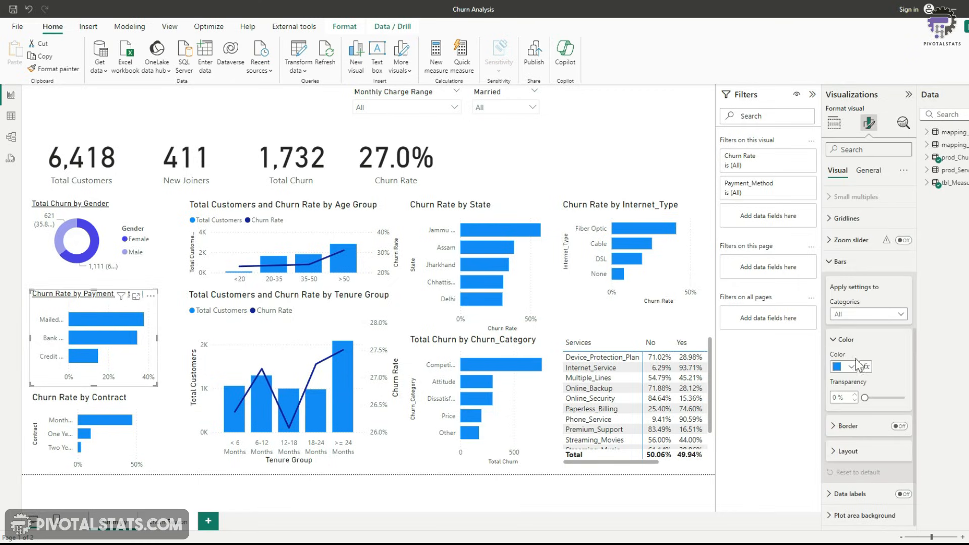
click(848, 367)
click(869, 346)
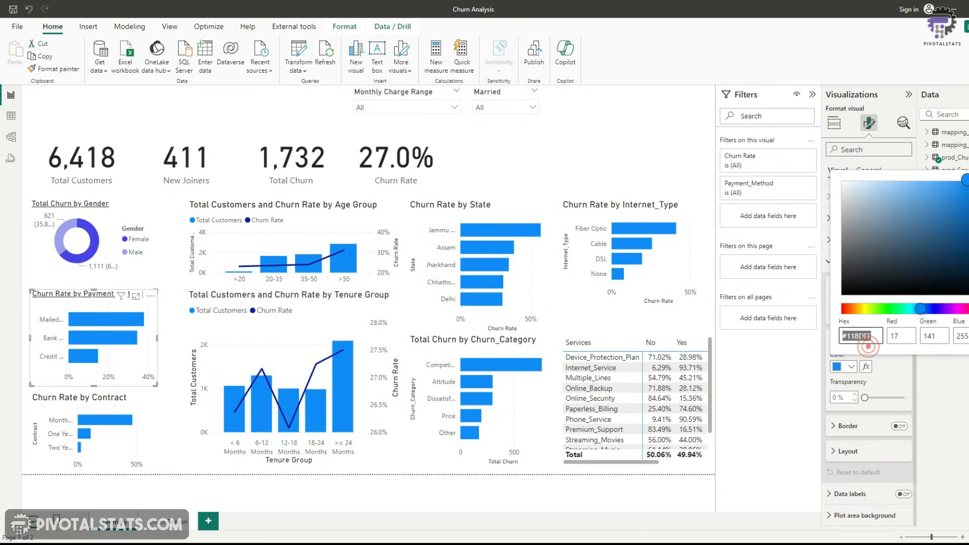
text(#4A44F2)
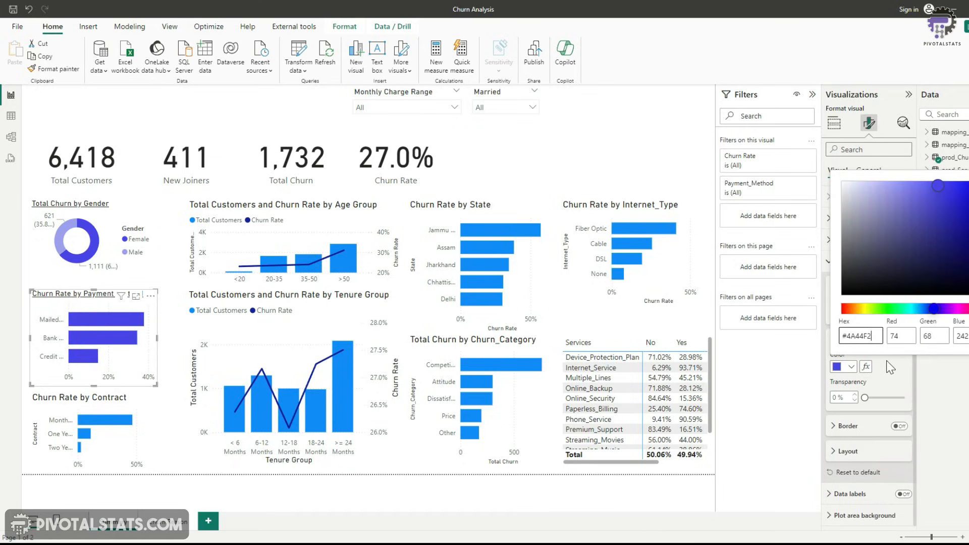
click(887, 361)
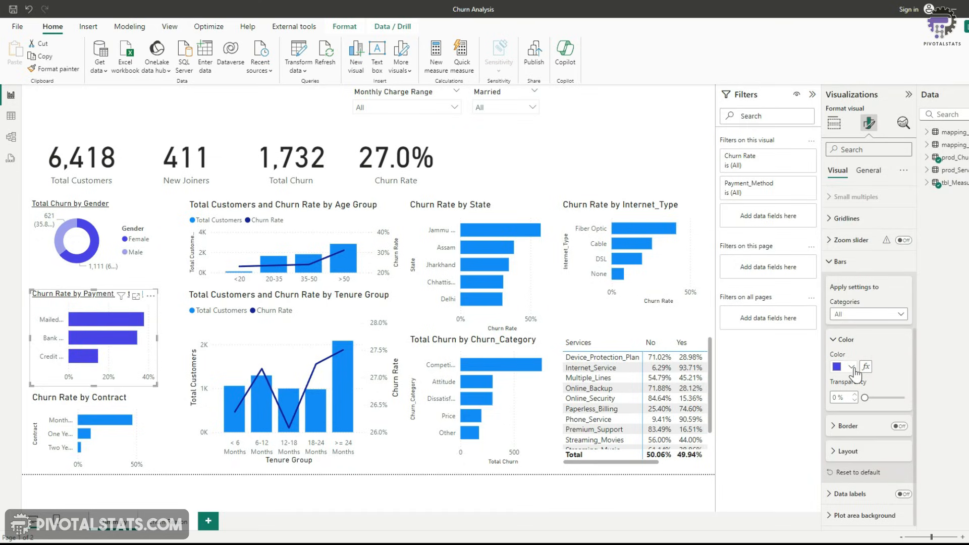
click(853, 367)
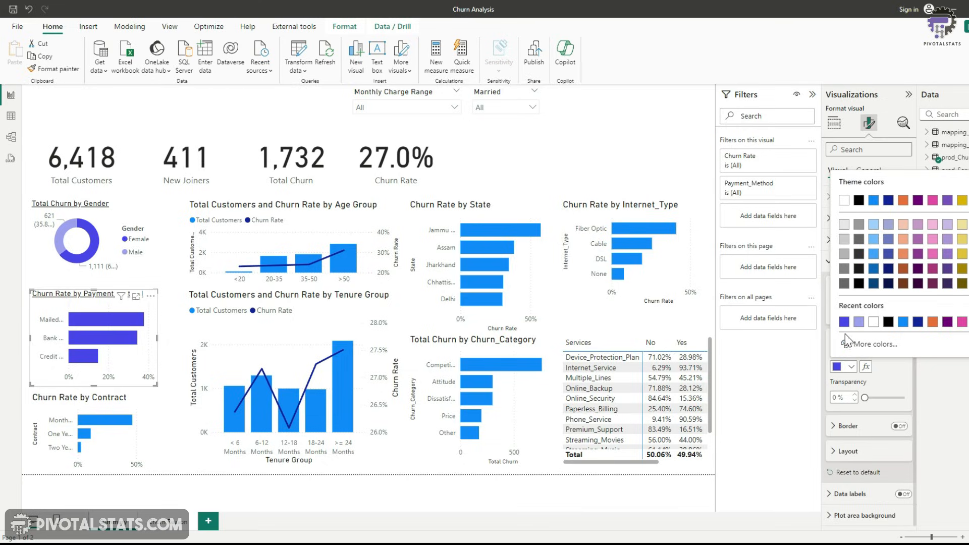
click(892, 389)
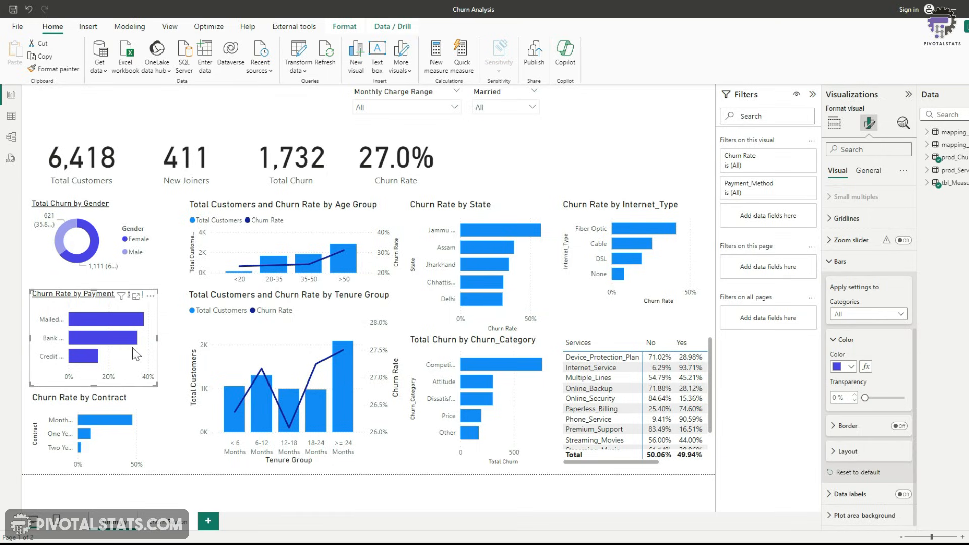
Turn on data labels and turn off the X-axis values on the Churn Rate by Payment_Method chart
click(829, 262)
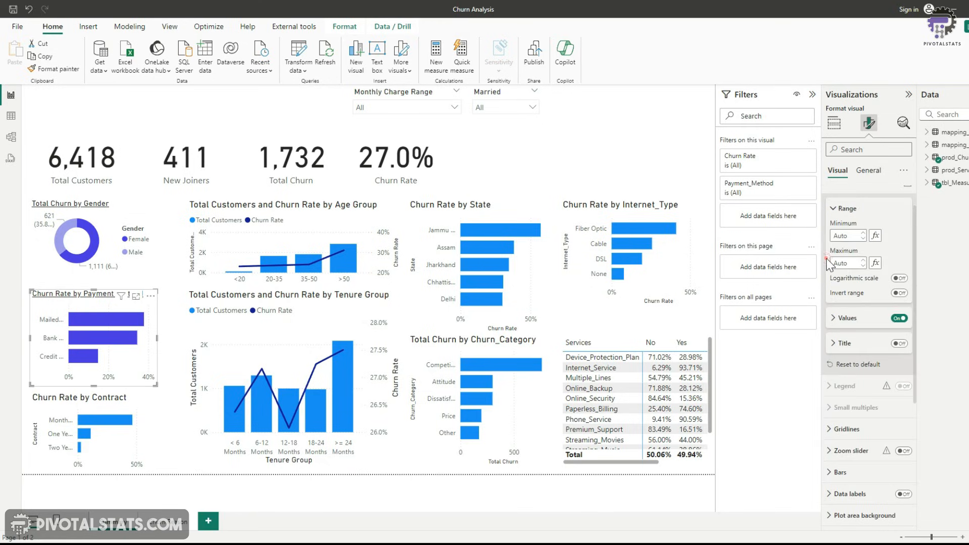
click(903, 495)
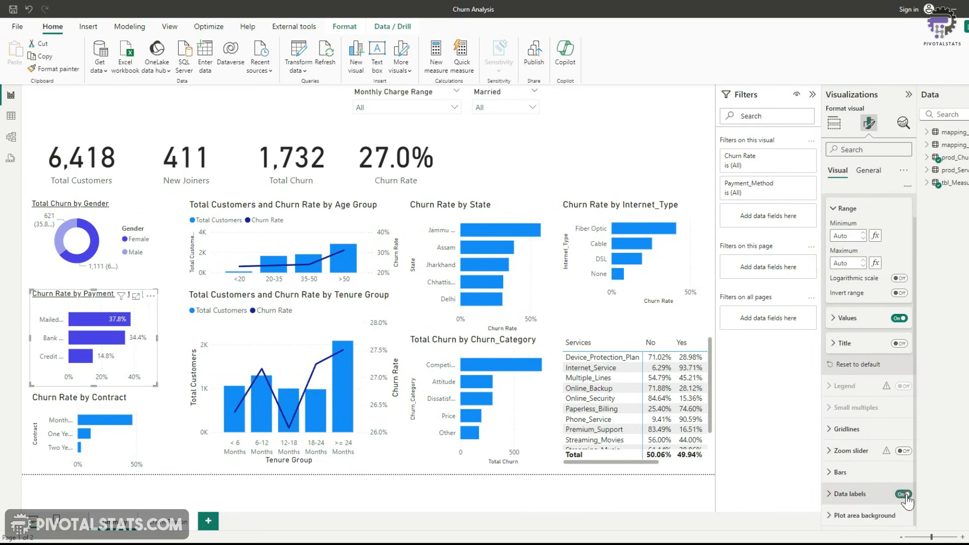
scroll(906, 497, up, 1)
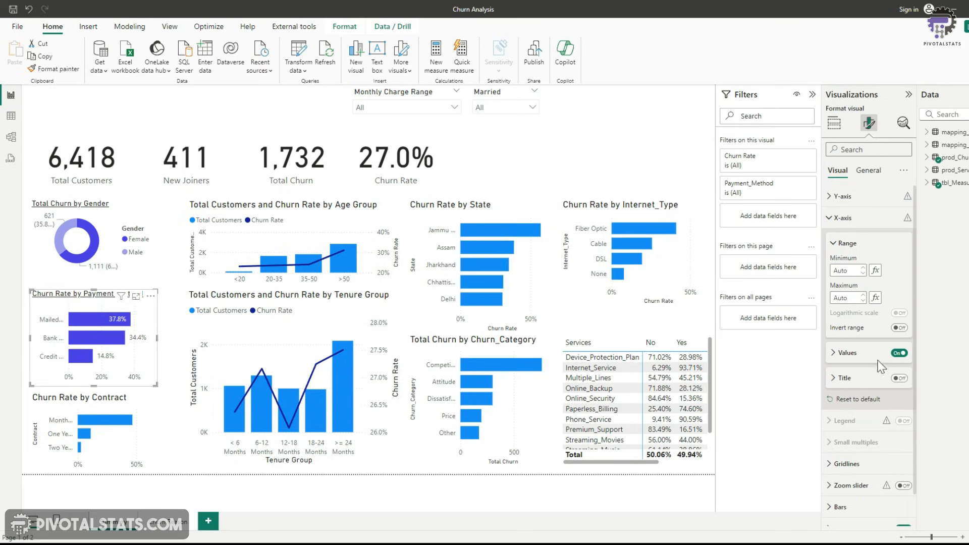
click(900, 353)
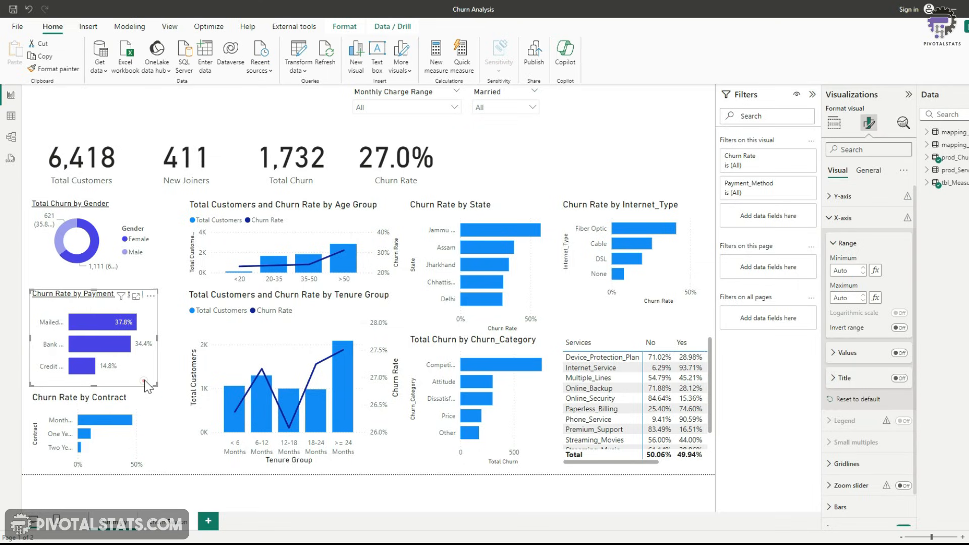
Copy the payment method chart's formatting onto the Churn Rate by Contract chart with Format painter
click(64, 70)
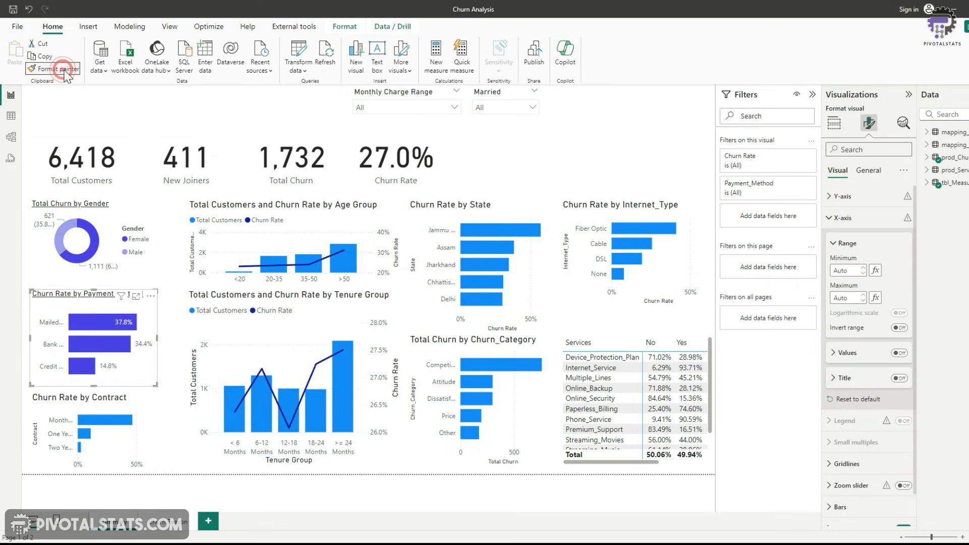
click(154, 411)
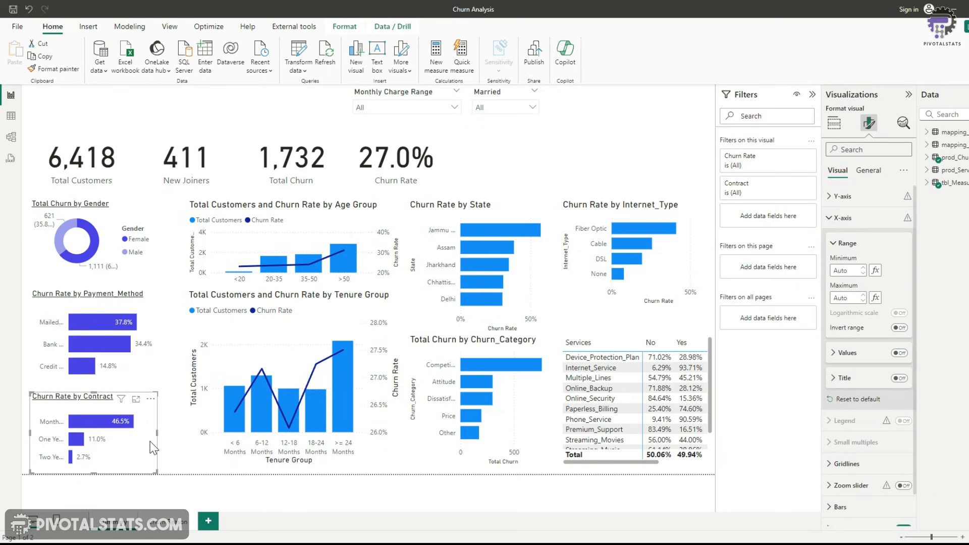
Apply the same formatting to the State, Churn_Category and Internet_Type charts with Format painter
click(68, 71)
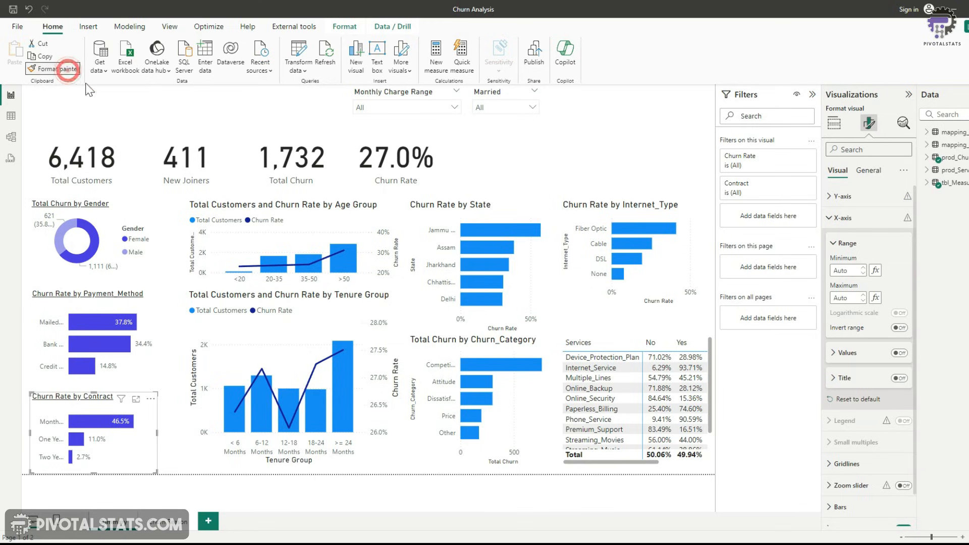
click(536, 276)
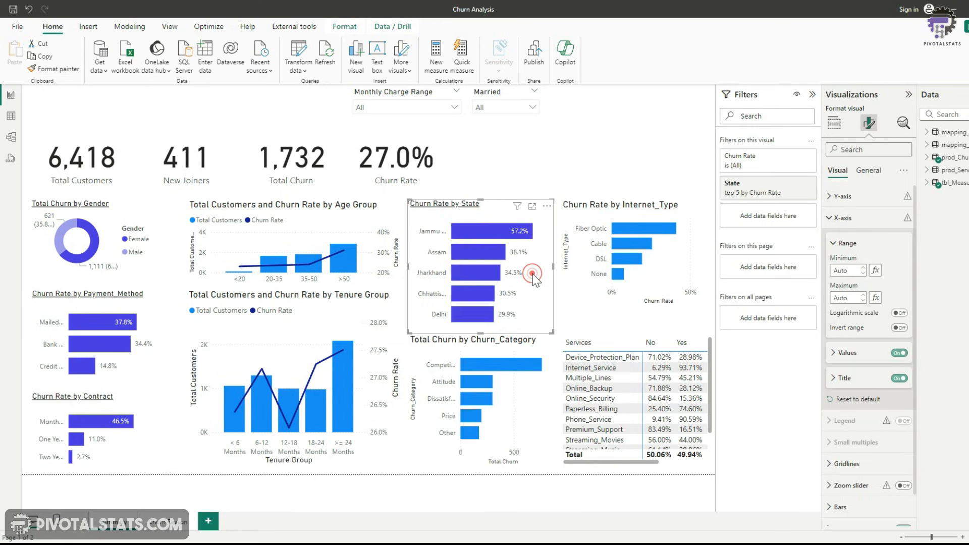
click(530, 383)
click(657, 247)
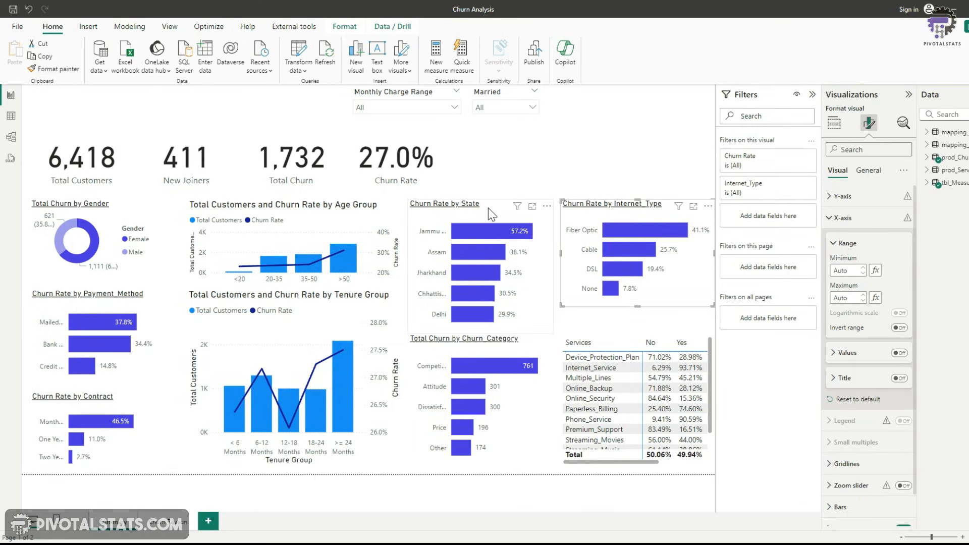
Retitle the state chart "Churn Rate by State (Top 5)"
click(489, 208)
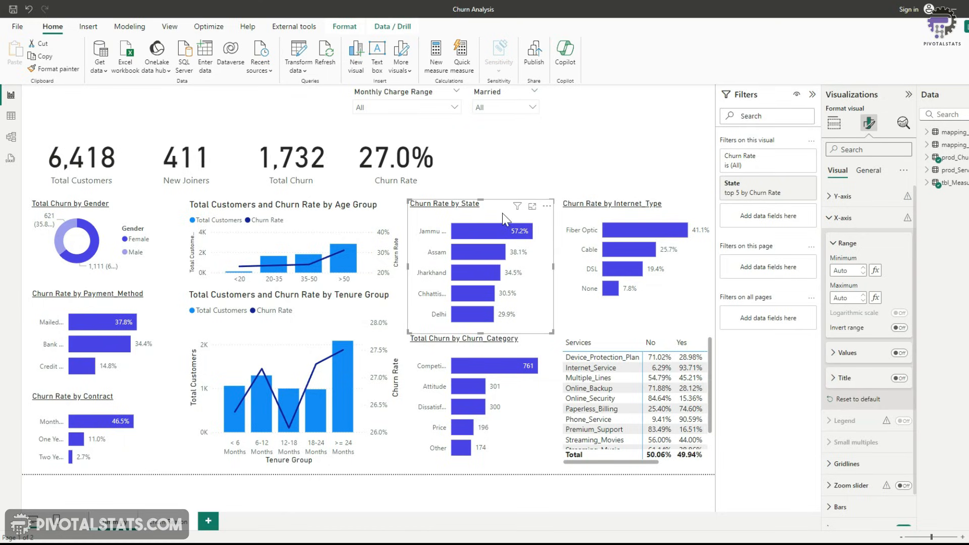
click(868, 170)
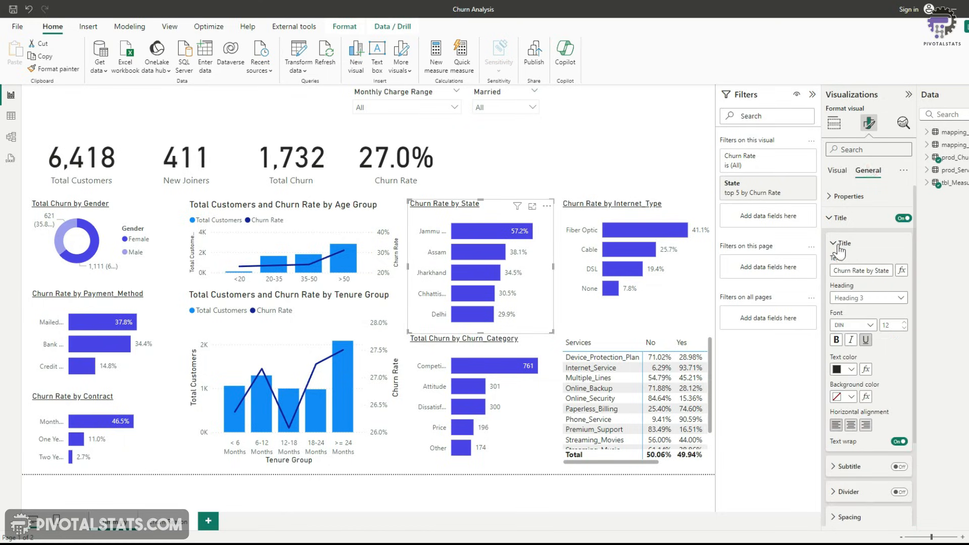
click(881, 271)
text((T)
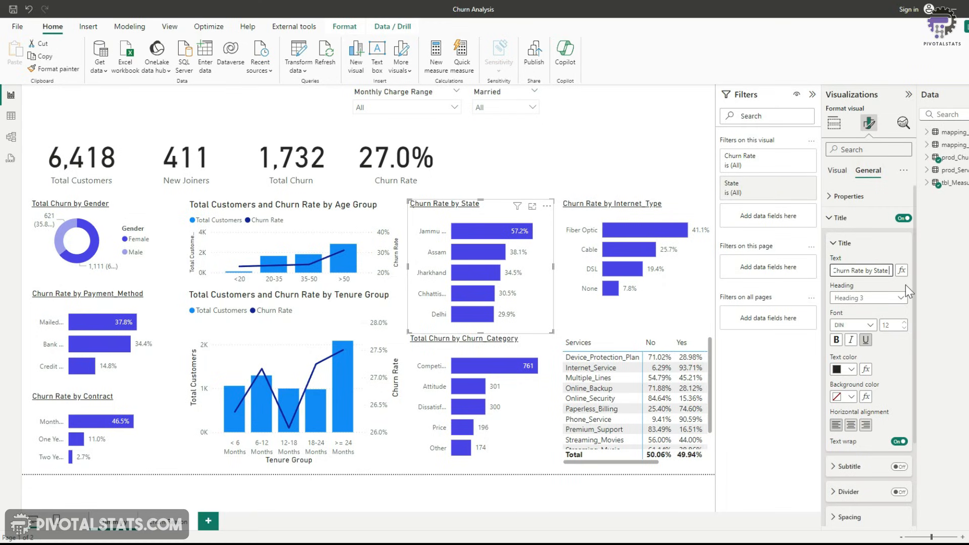
text(op 5))
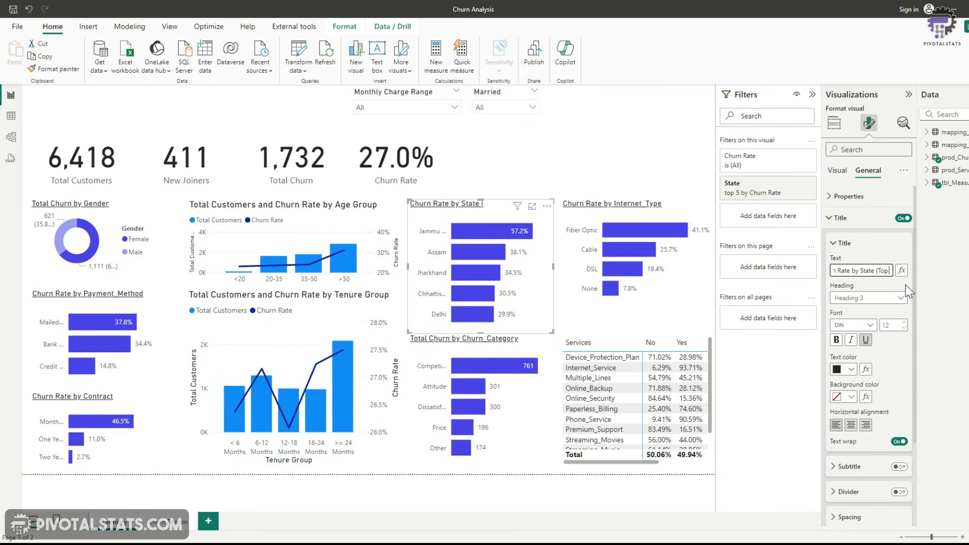
Copy the payment method chart's formatting onto the age group and tenure group charts with Format painter
click(144, 356)
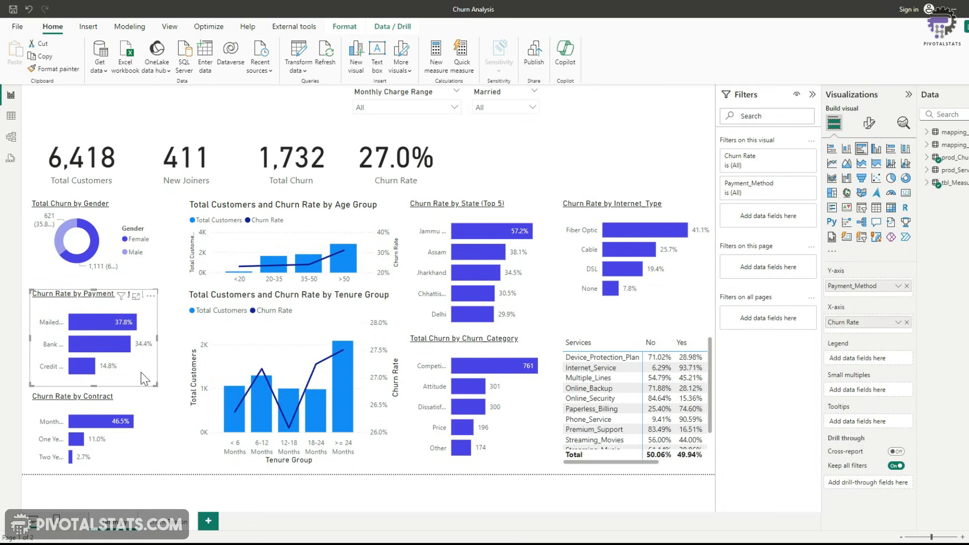
click(63, 70)
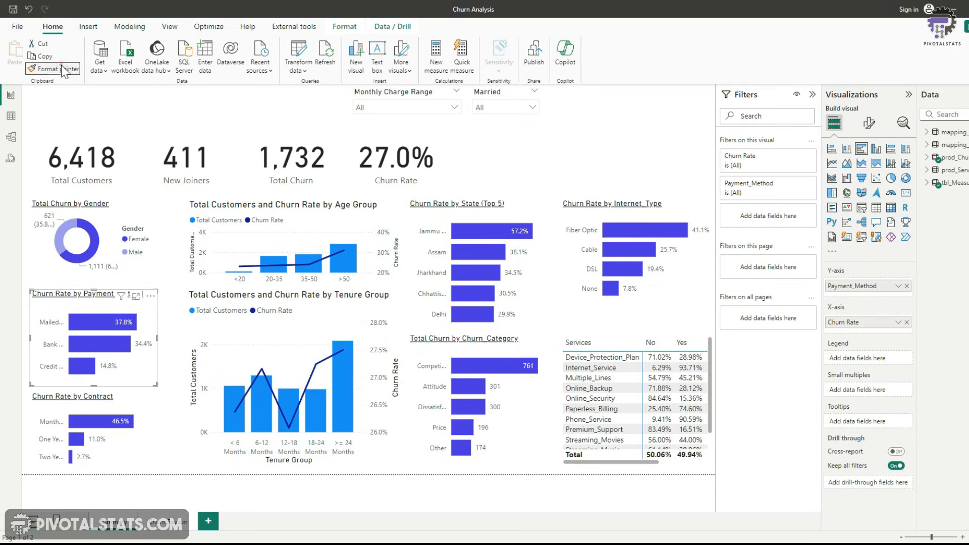
click(310, 214)
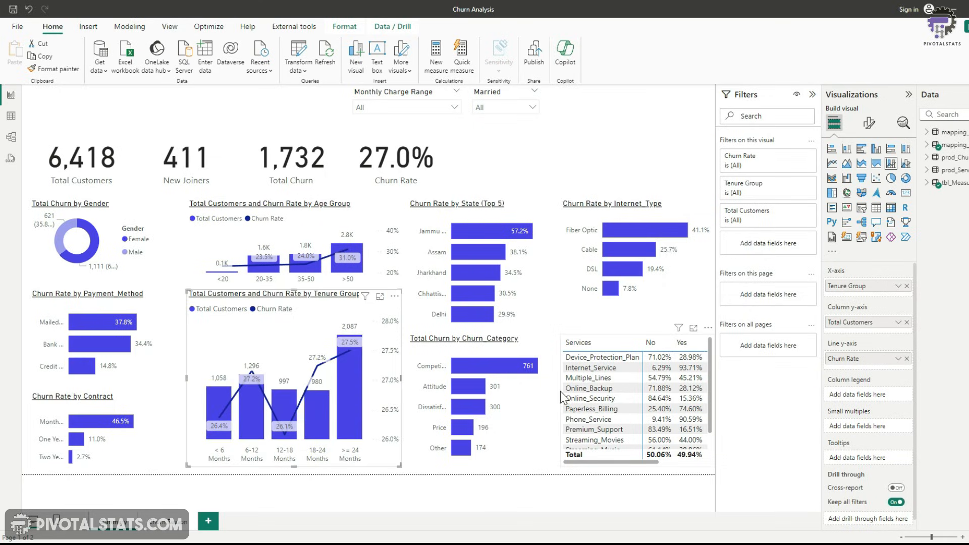
Set the services matrix's layout preset to Tabular
click(560, 391)
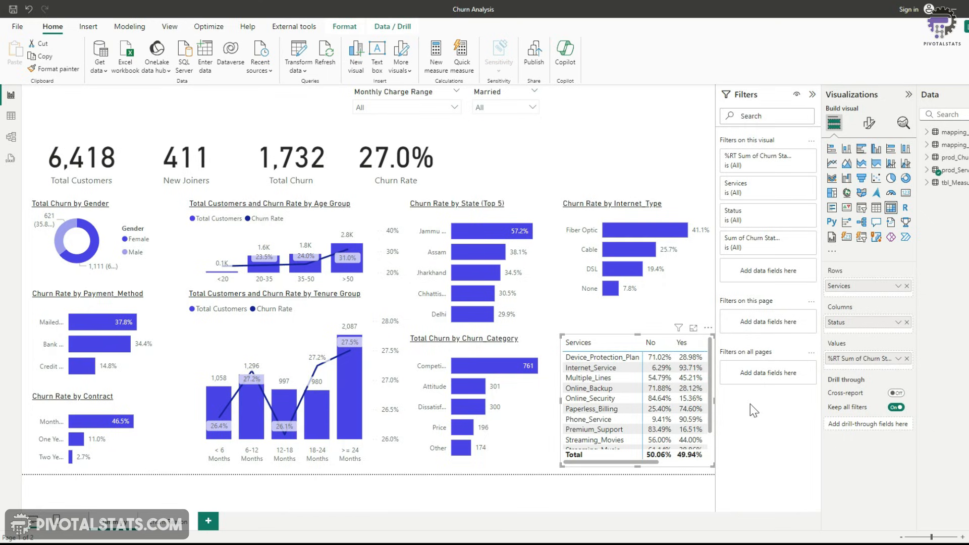
click(869, 126)
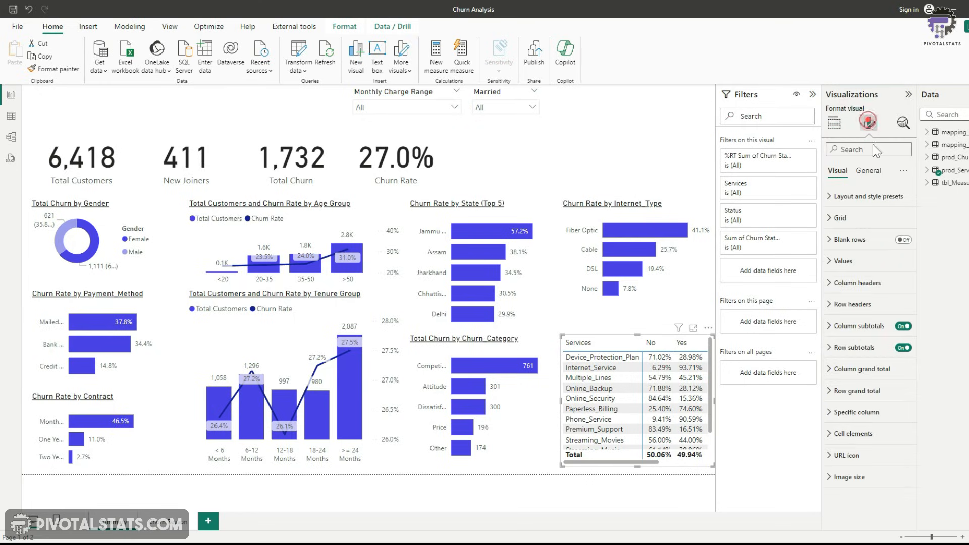
click(828, 197)
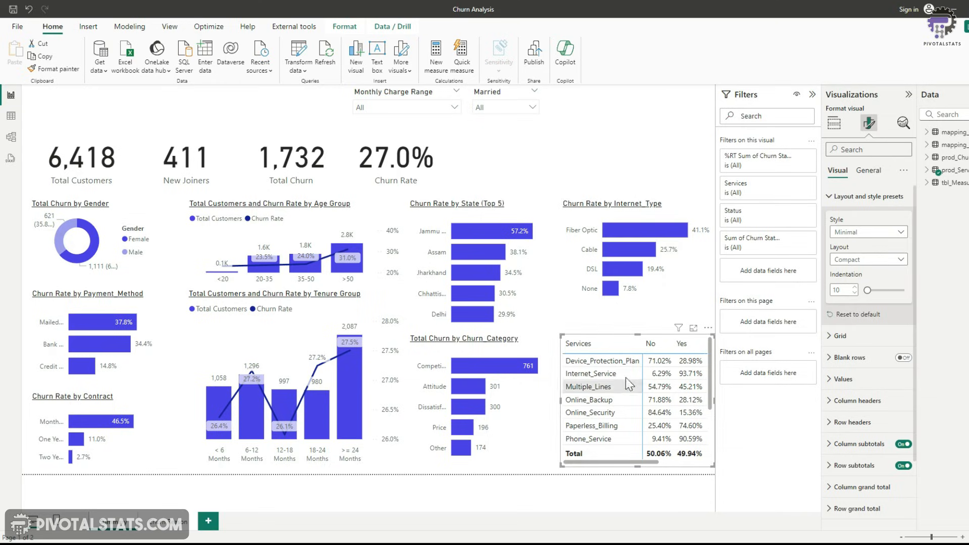
click(874, 260)
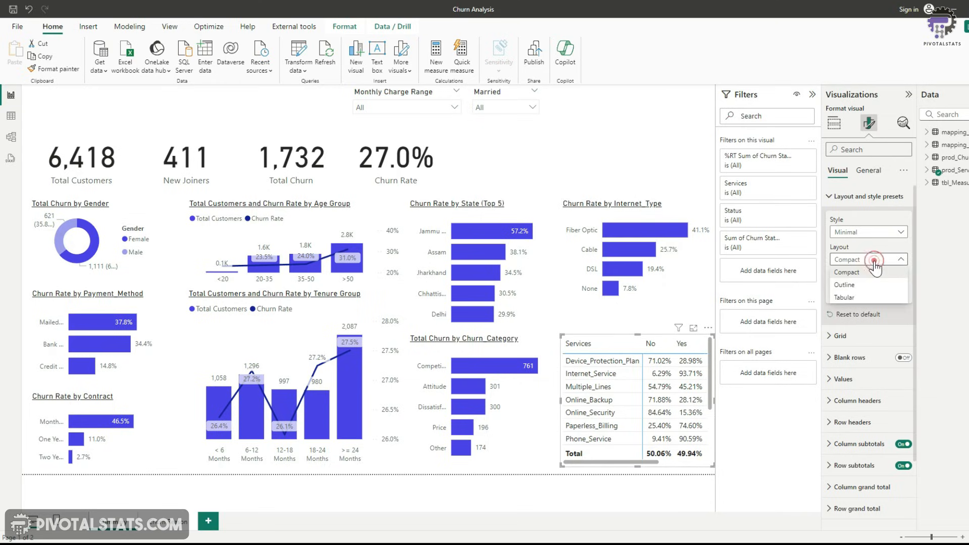
click(862, 298)
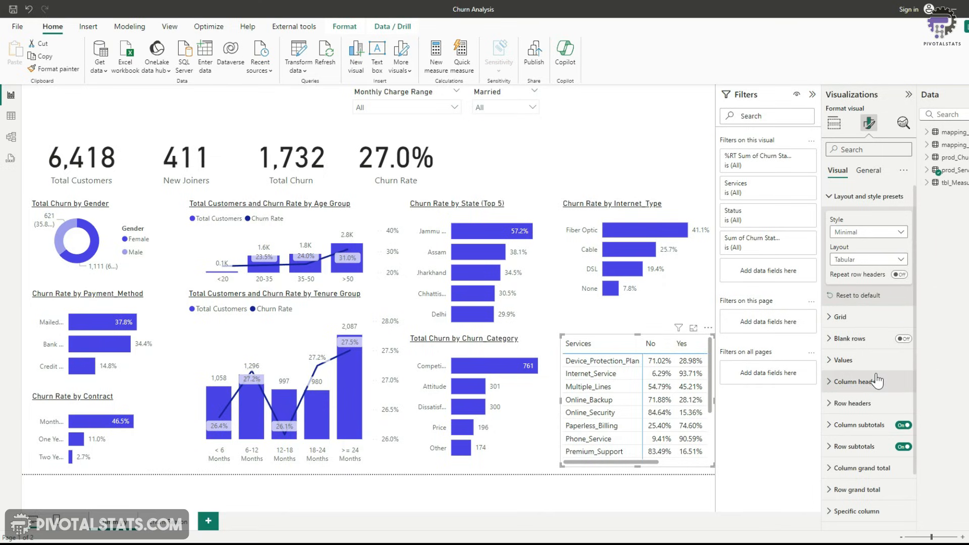
Give the matrix column headers the purple bar colour as background and White, 10% darker text
click(833, 384)
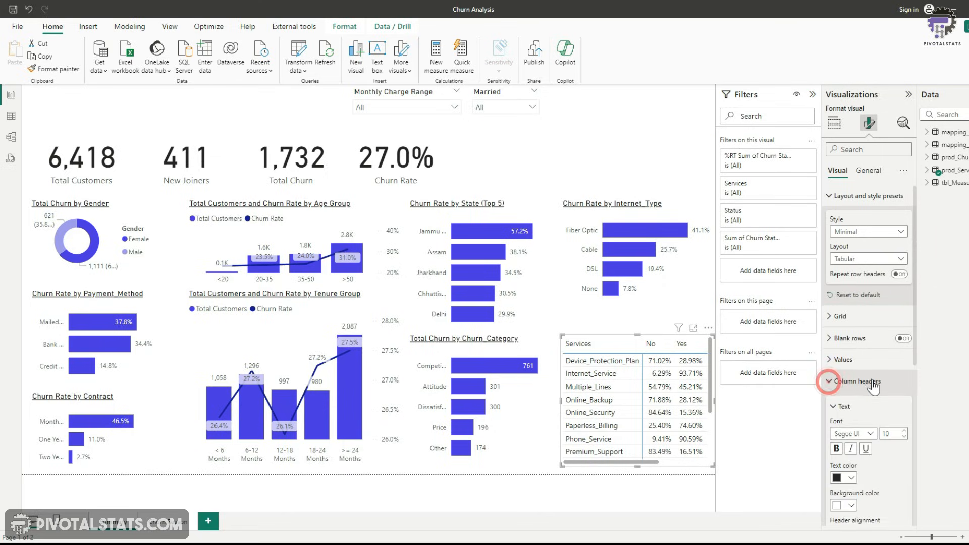
click(852, 340)
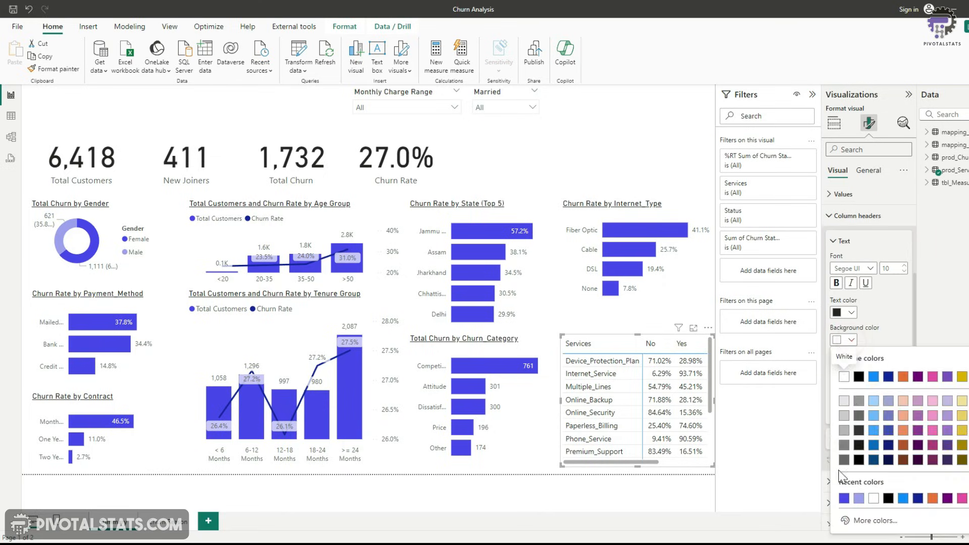
click(845, 498)
click(851, 311)
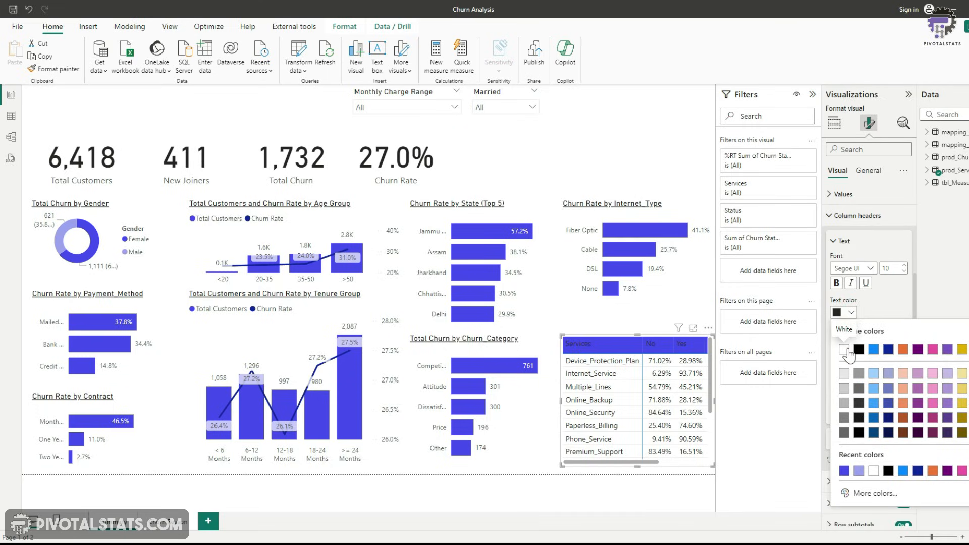
click(845, 375)
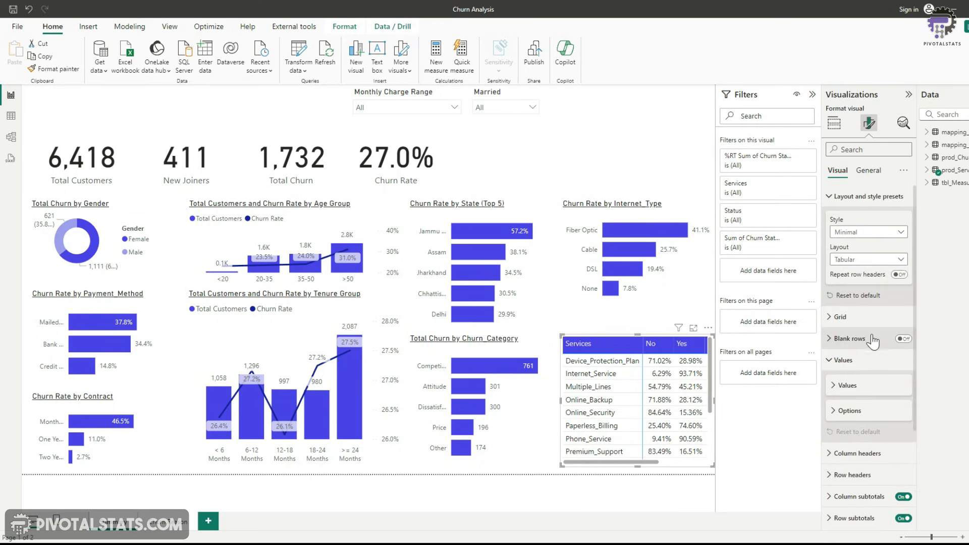
Set the matrix's specific column value decimal places to 1
scroll(870, 344, down, 3)
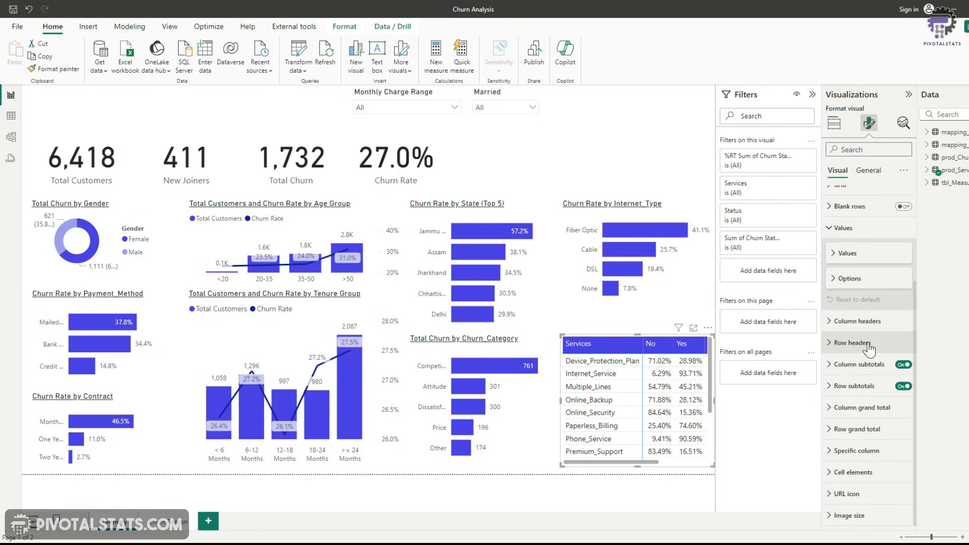
click(831, 450)
scroll(862, 444, down, 5)
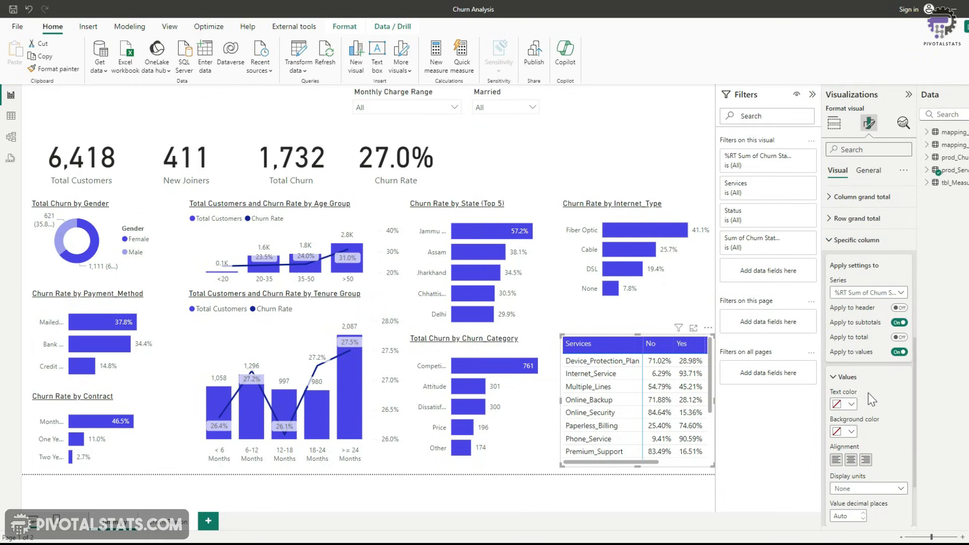
scroll(870, 462, down, 2)
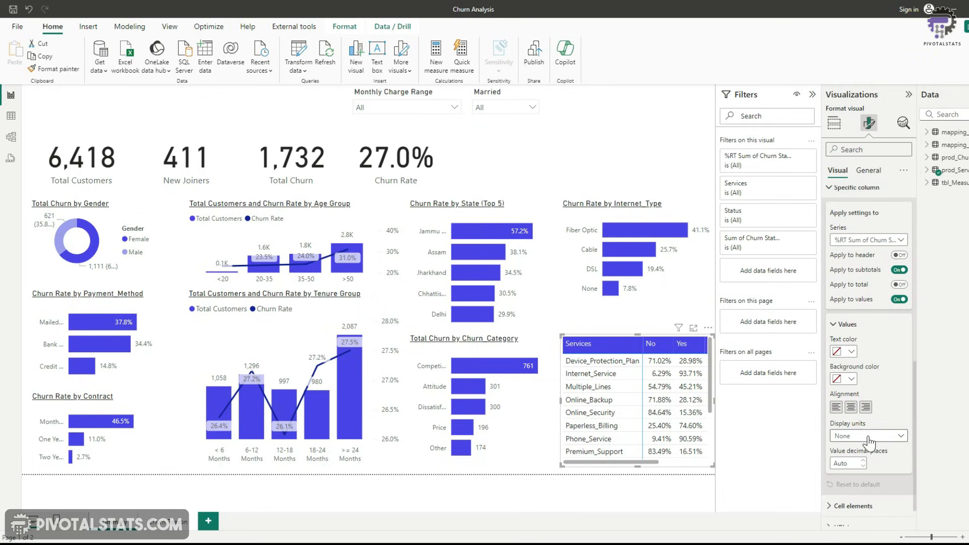
click(864, 462)
click(864, 462)
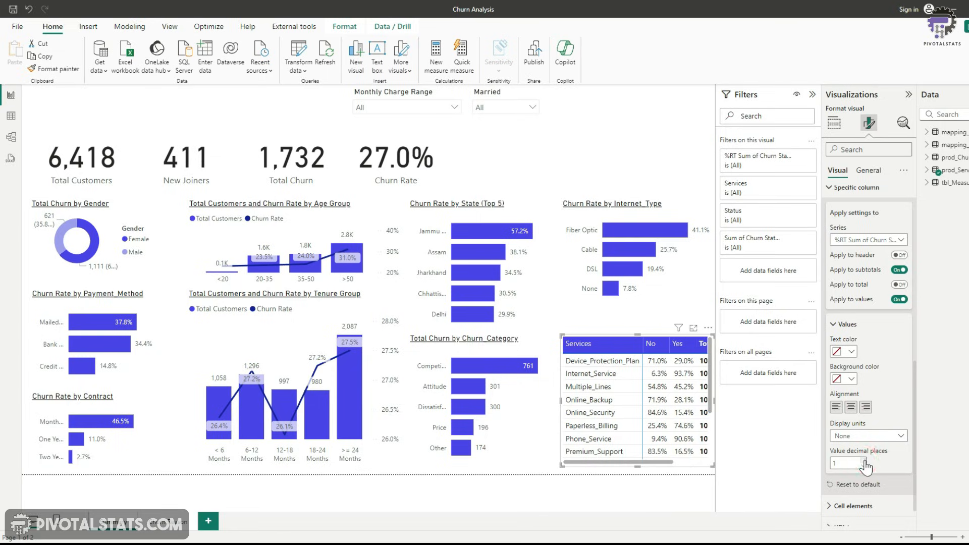
Turn off the matrix's column subtotals and row subtotals
drag(662, 462, 634, 464)
scroll(885, 399, up, 5)
scroll(886, 411, down, 1)
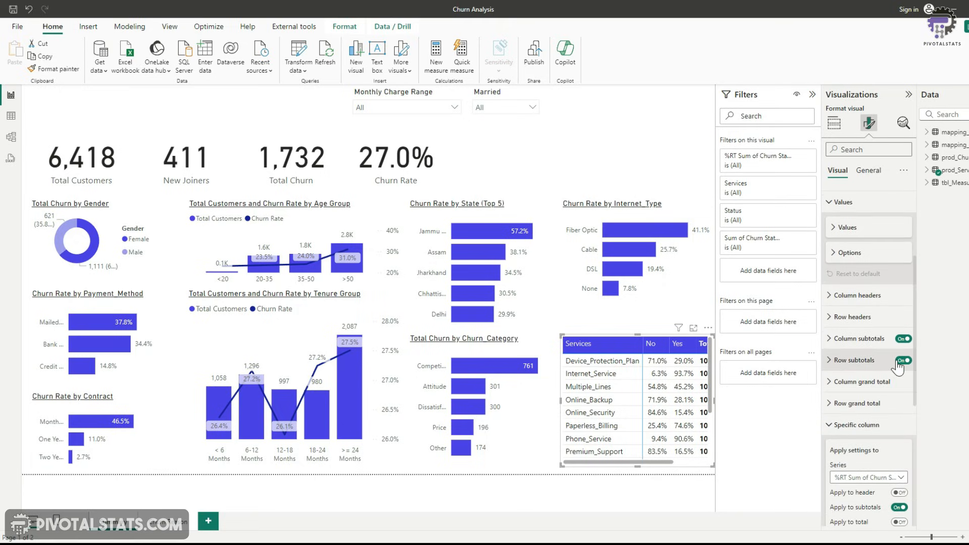
click(904, 339)
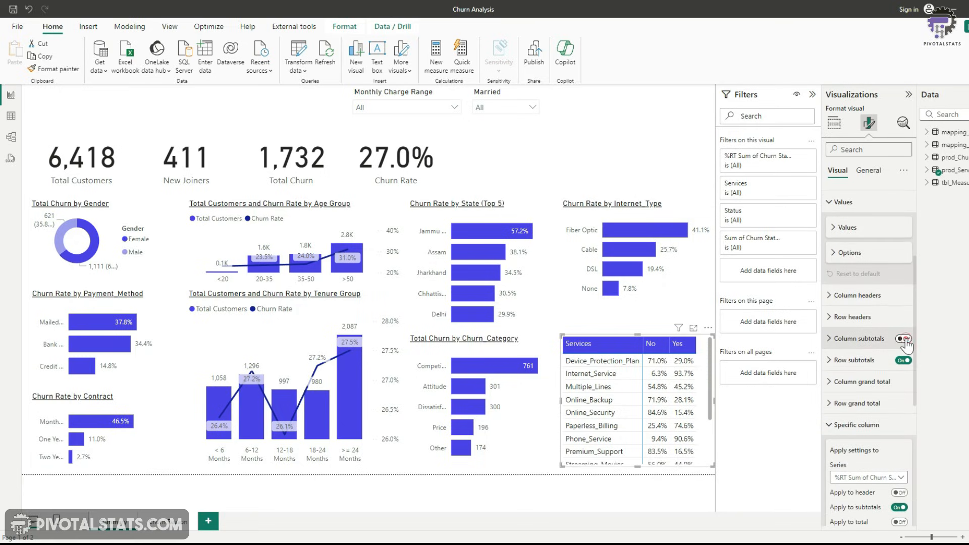
scroll(674, 465, down, 2)
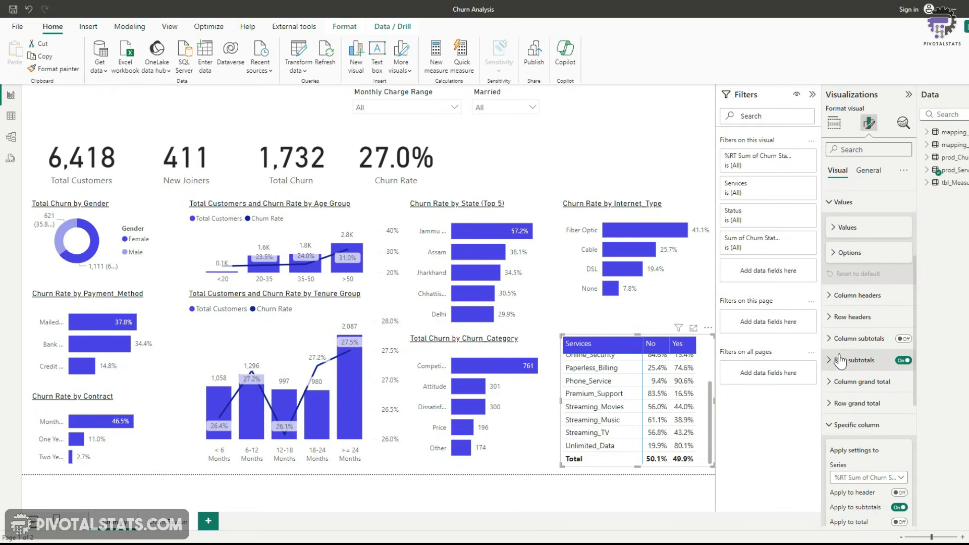
click(904, 360)
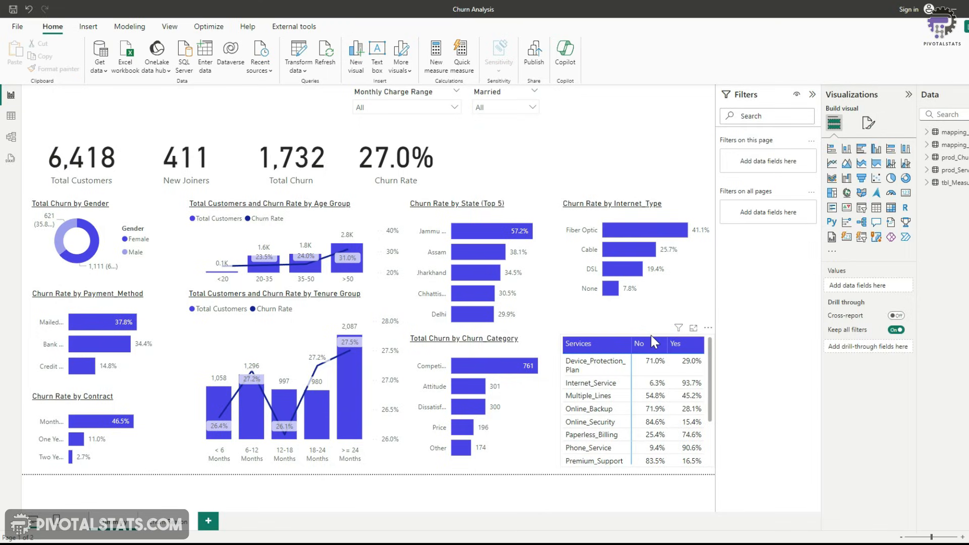
click(653, 339)
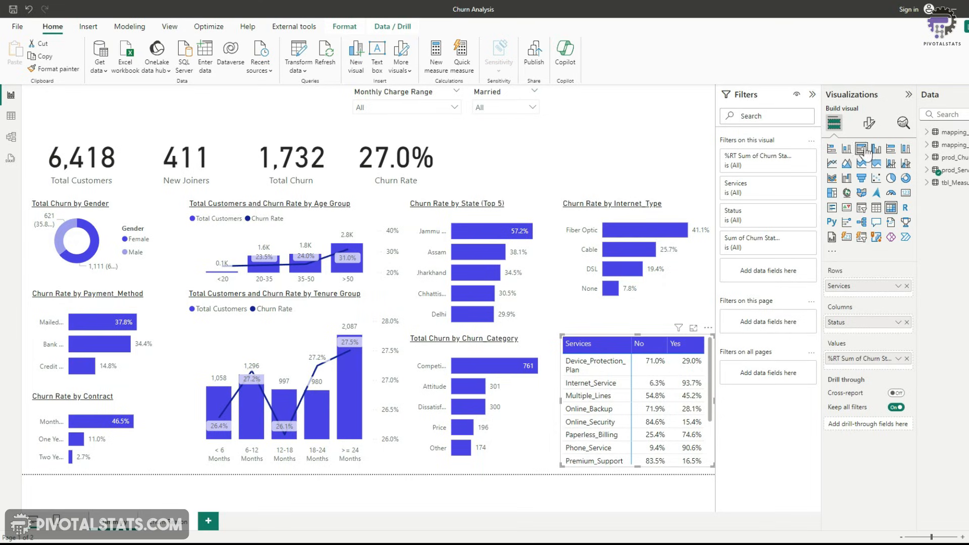
click(869, 123)
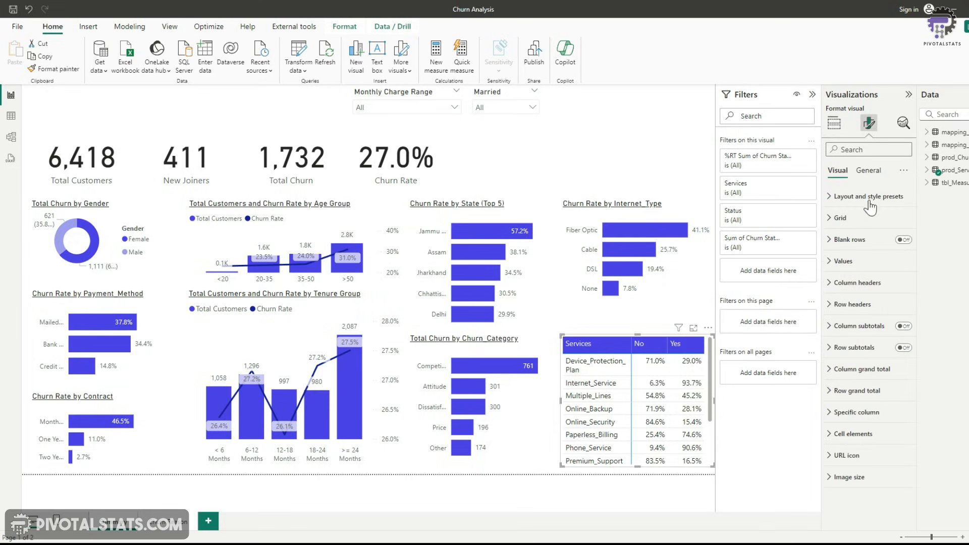
Turn on the services matrix's title, name it "Churn by Services", and set it to 12 pt underlined
click(869, 171)
click(904, 218)
click(841, 219)
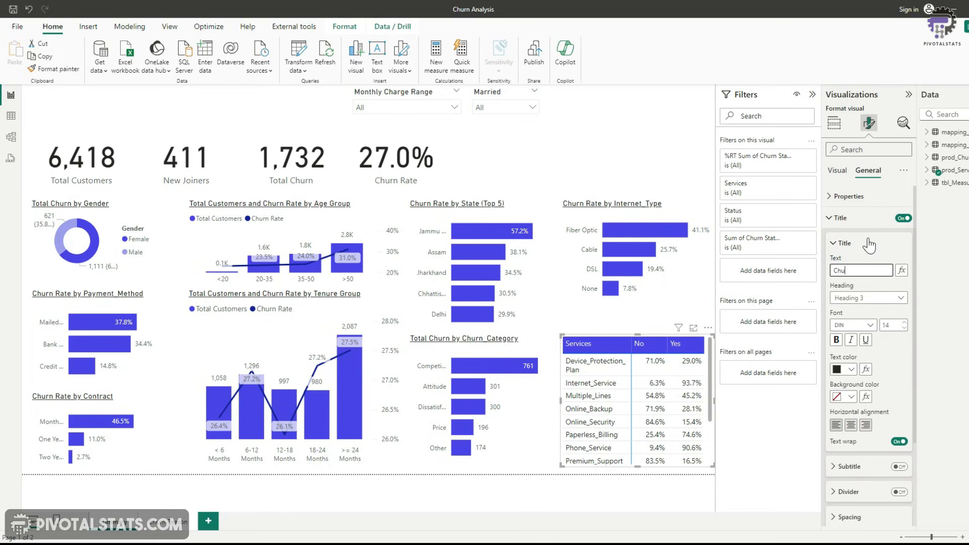
text(Churn by Services)
click(904, 328)
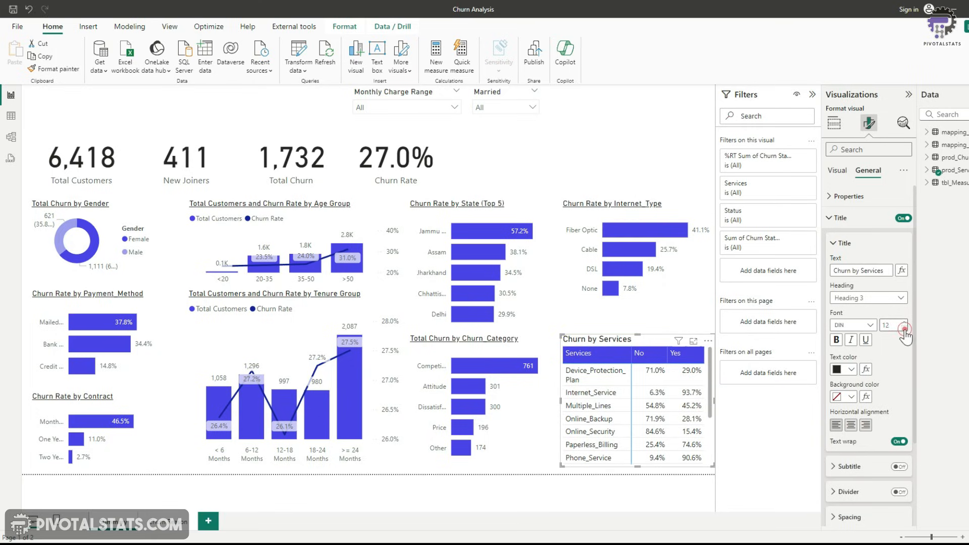
click(866, 342)
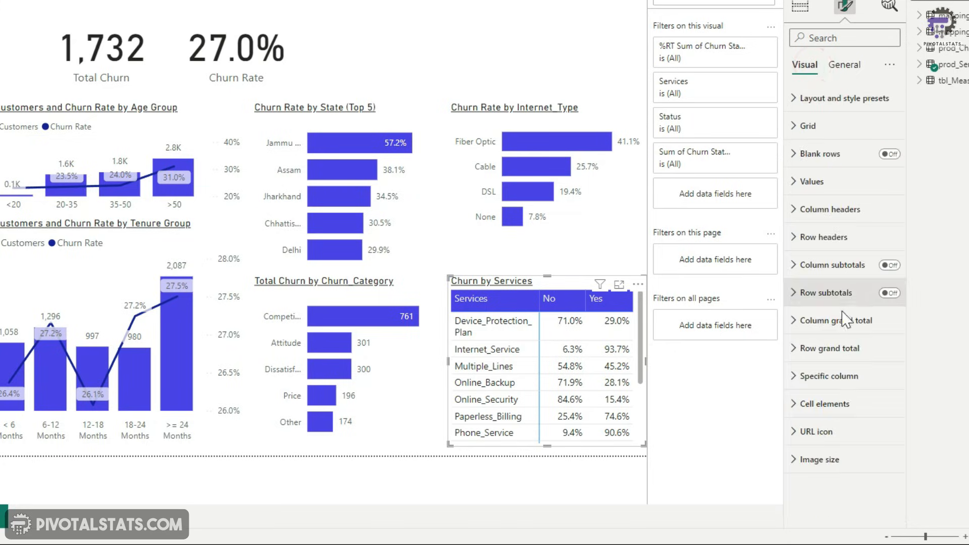
Turn on data bars for the matrix values and set the positive bar to a custom pasted colour
click(808, 404)
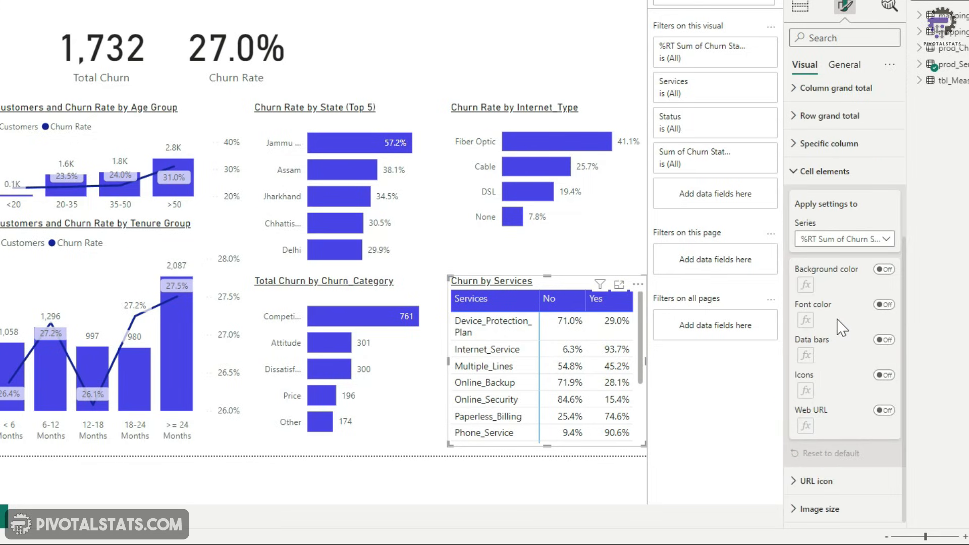
click(886, 341)
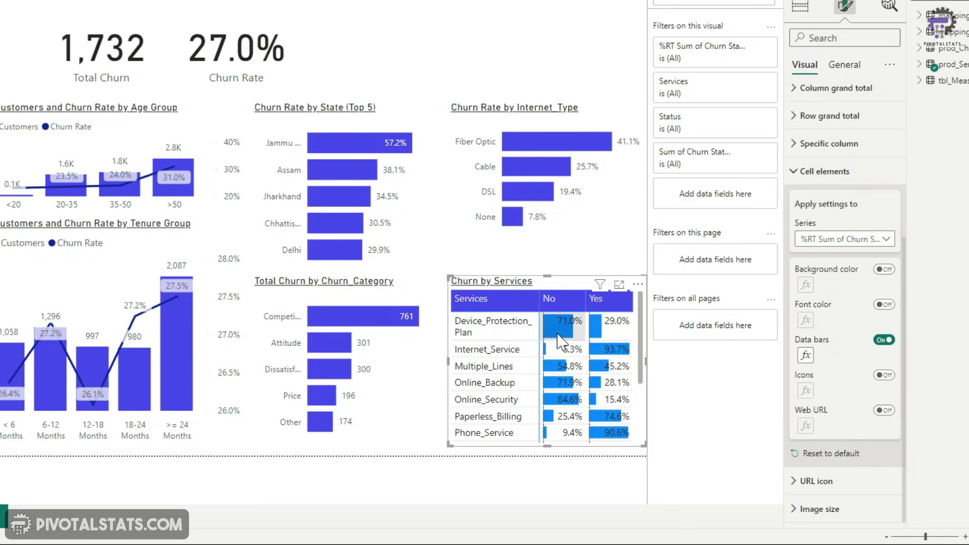
click(807, 355)
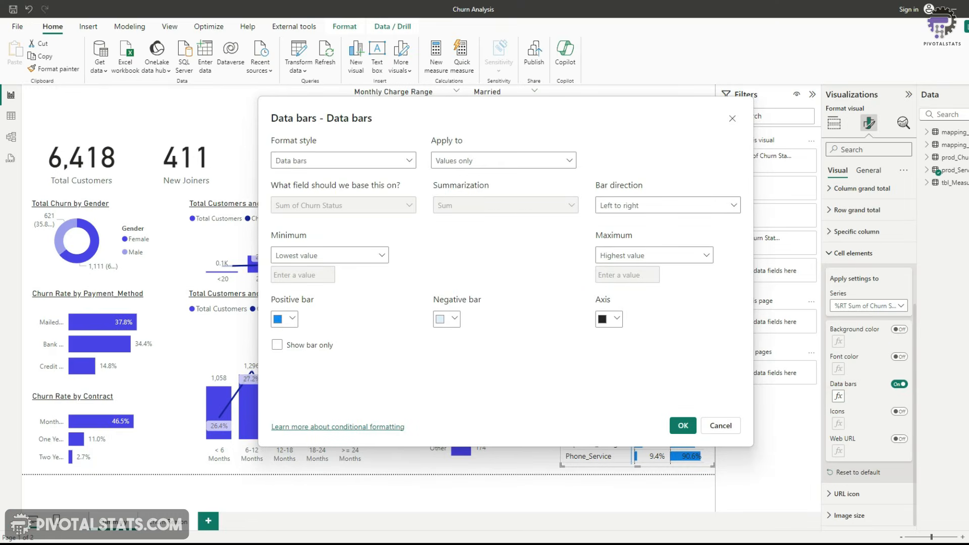
click(284, 318)
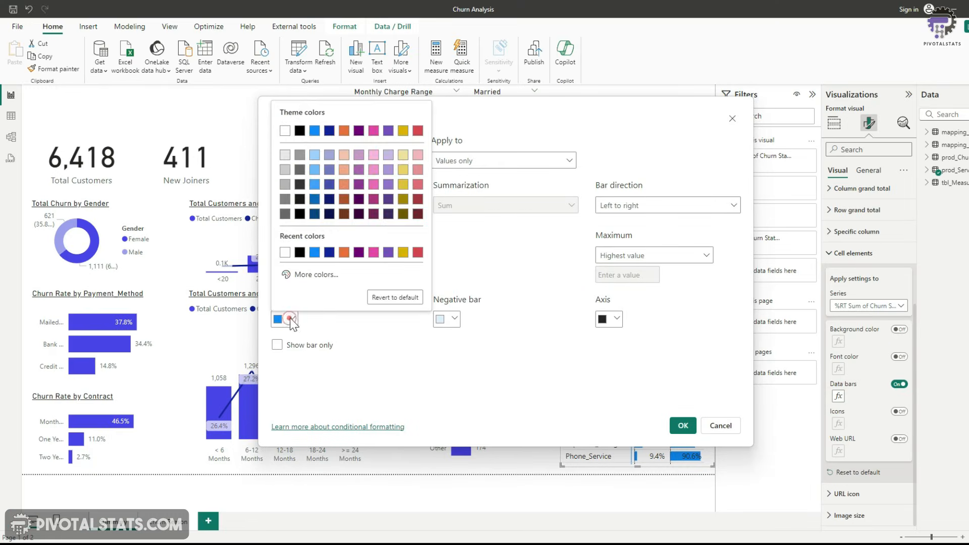
click(331, 275)
text(#A0D1FF)
key(Return)
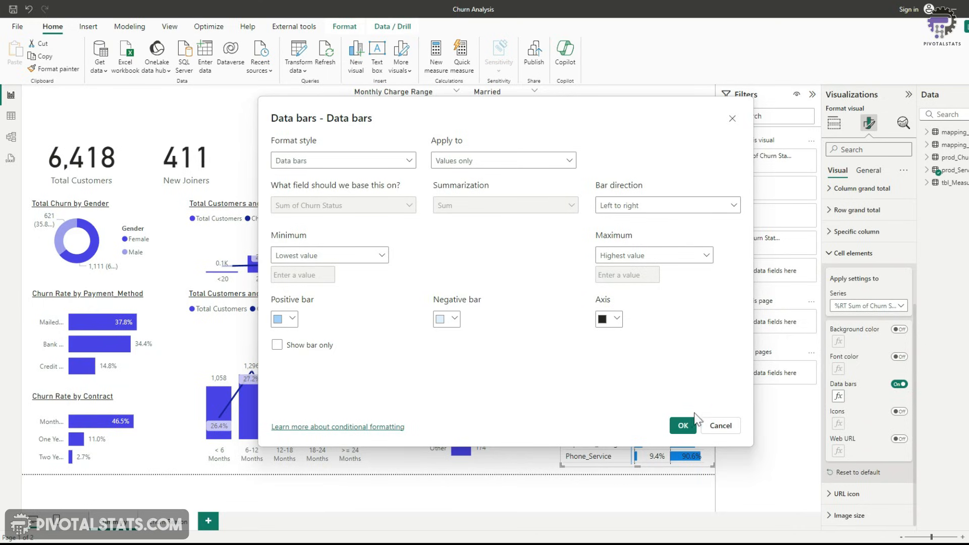
click(683, 426)
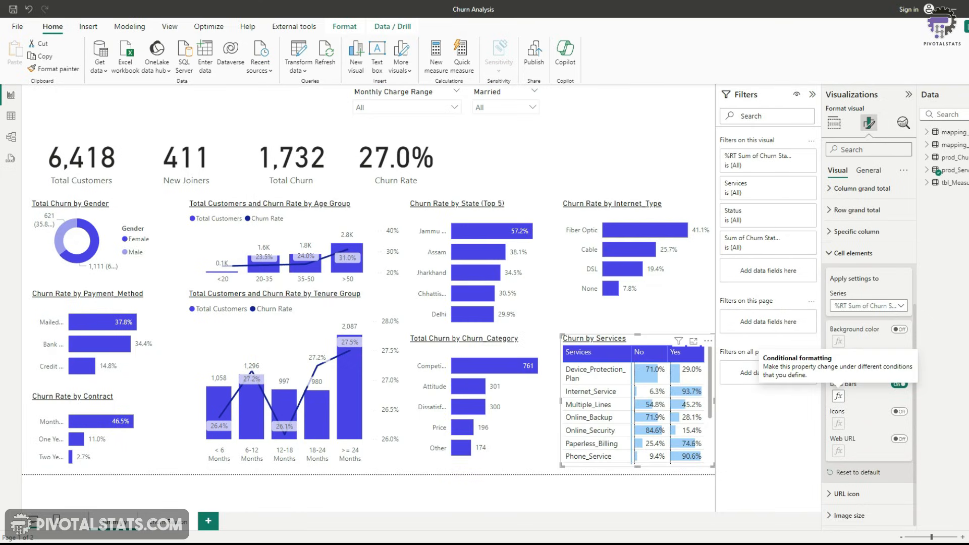
Copy the services matrix's formatting onto the churn reason table on the tooltip page with Format Painter
click(704, 309)
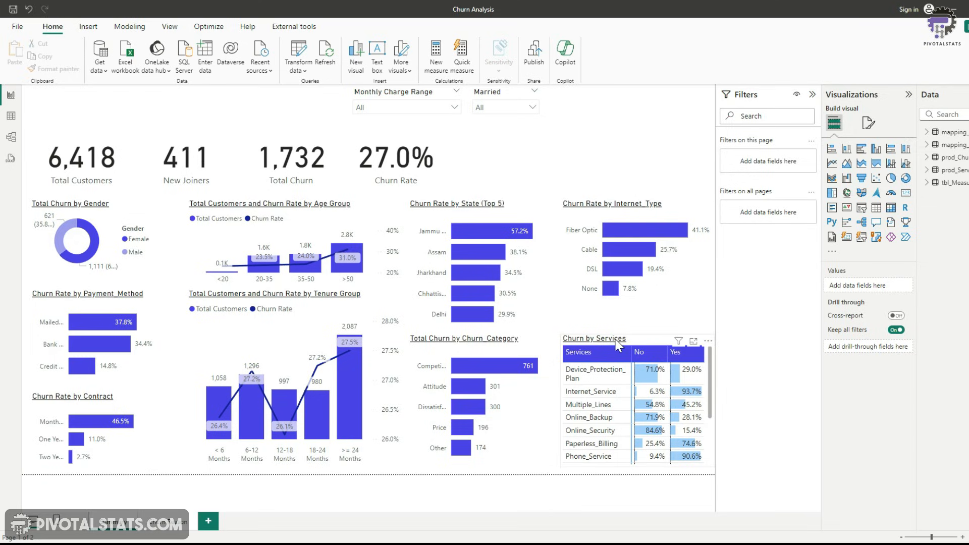
click(658, 342)
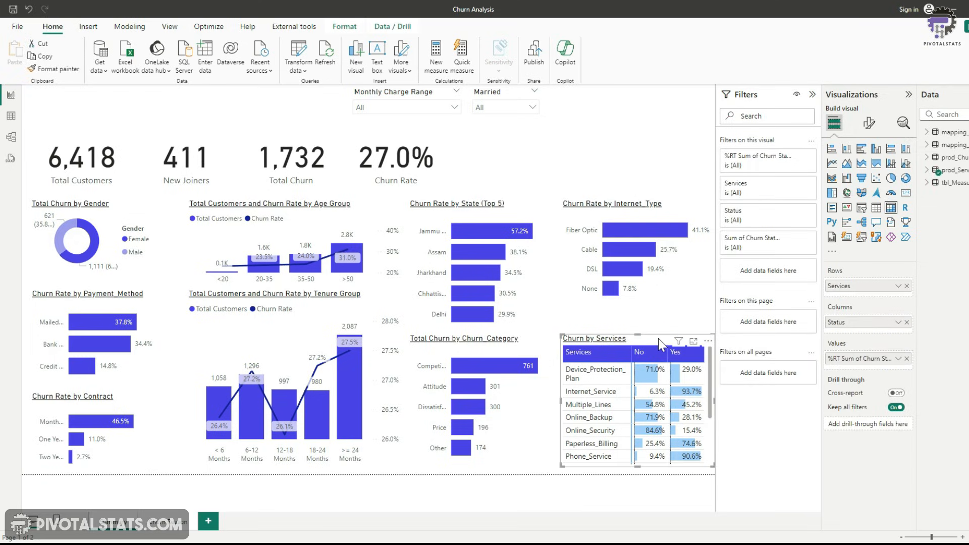
click(51, 69)
click(169, 522)
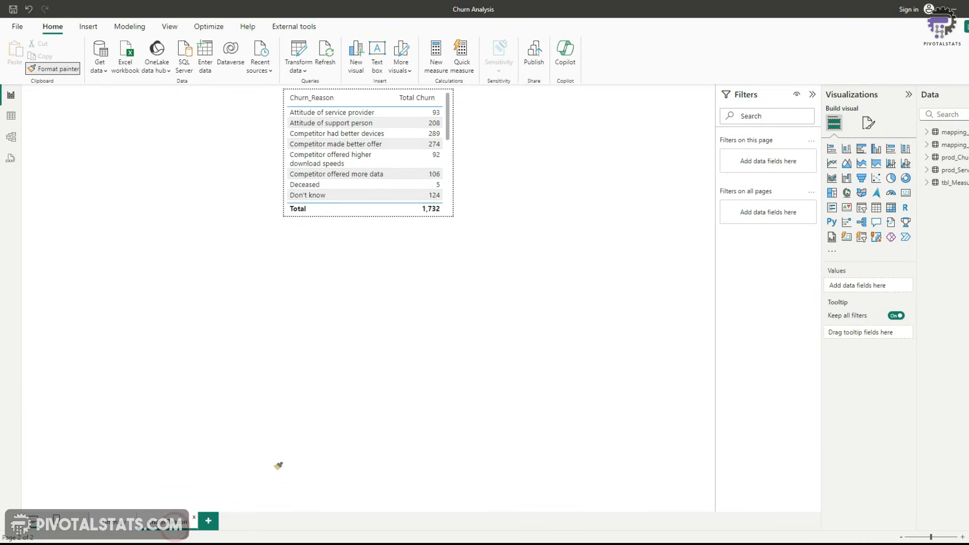
click(440, 207)
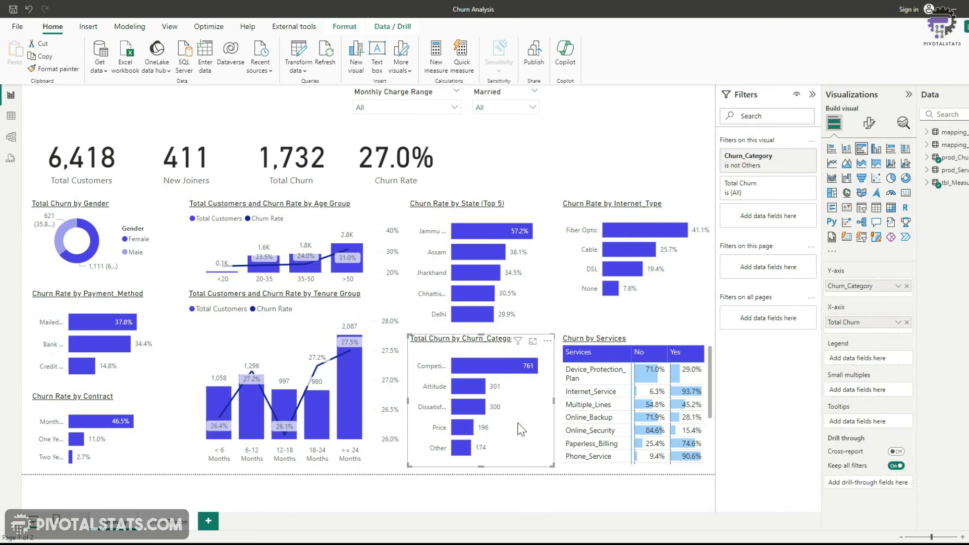
Set the Churn Category chart's tooltip to the Churn Reason report page and preview it on a bar
mouse_move(501, 371)
click(869, 125)
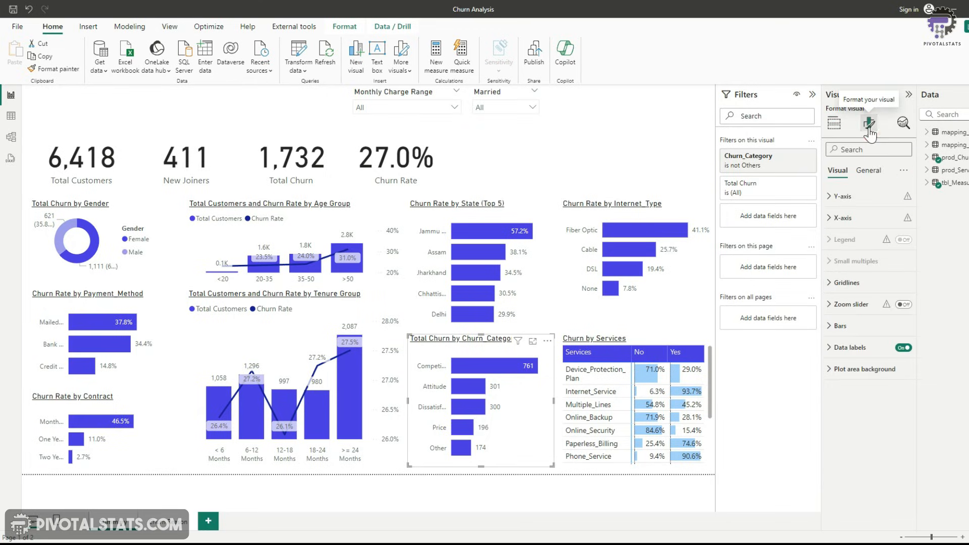
click(872, 168)
click(830, 283)
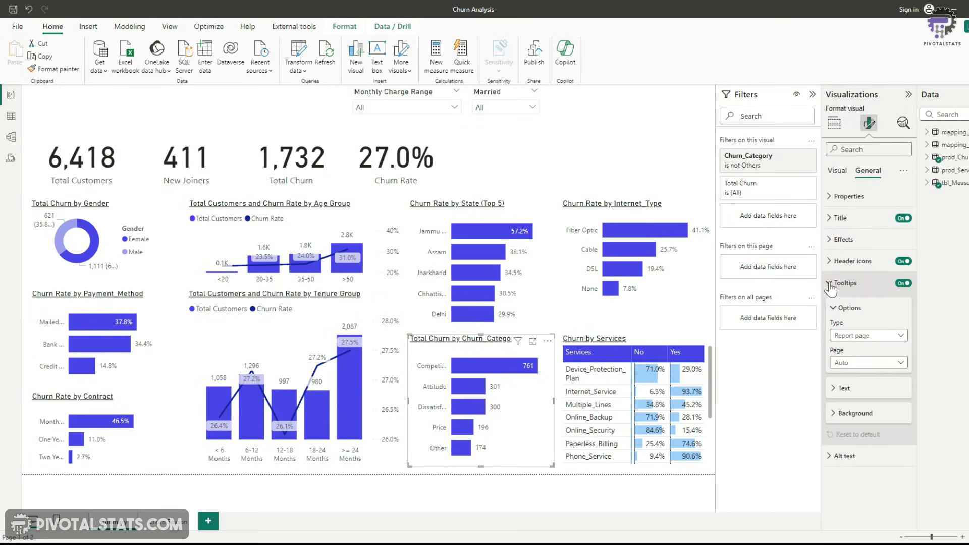
click(890, 363)
click(876, 389)
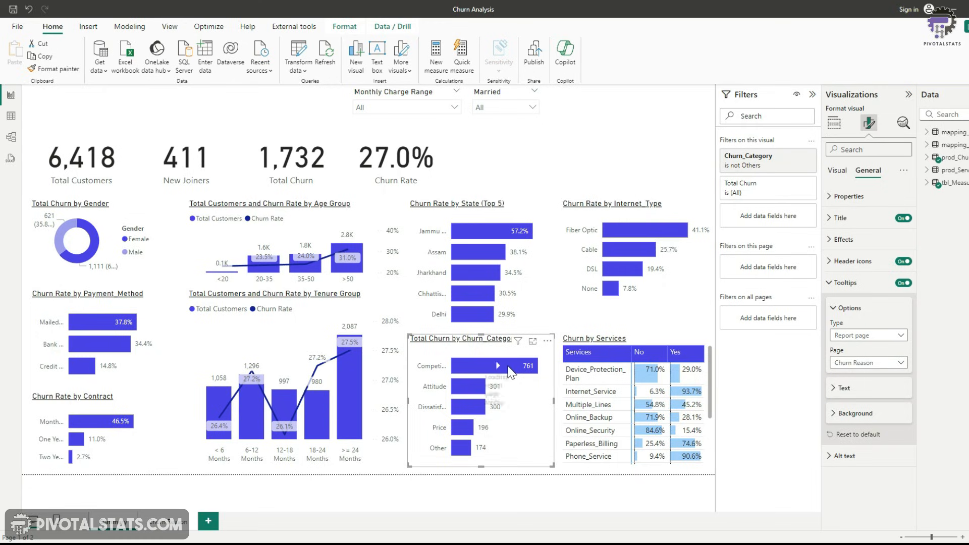
mouse_move(511, 373)
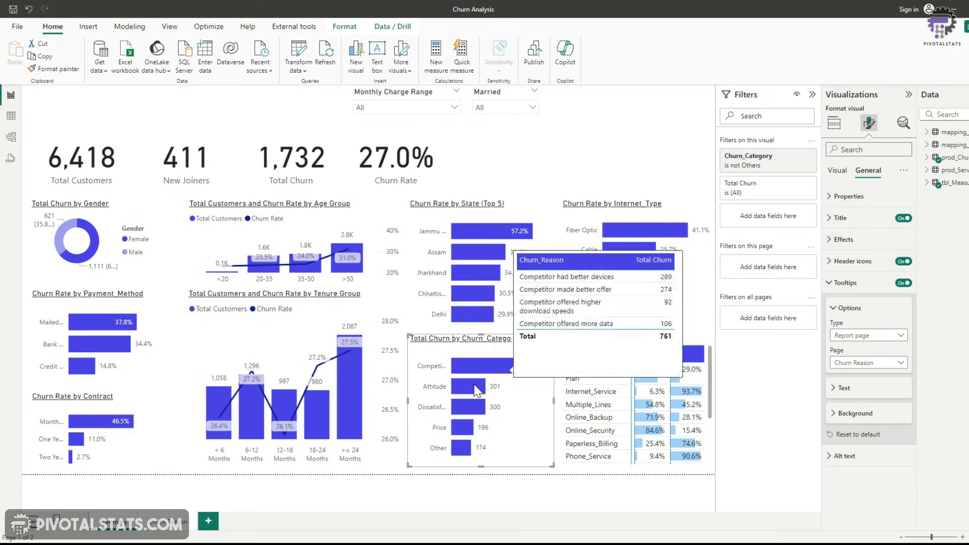
mouse_move(467, 429)
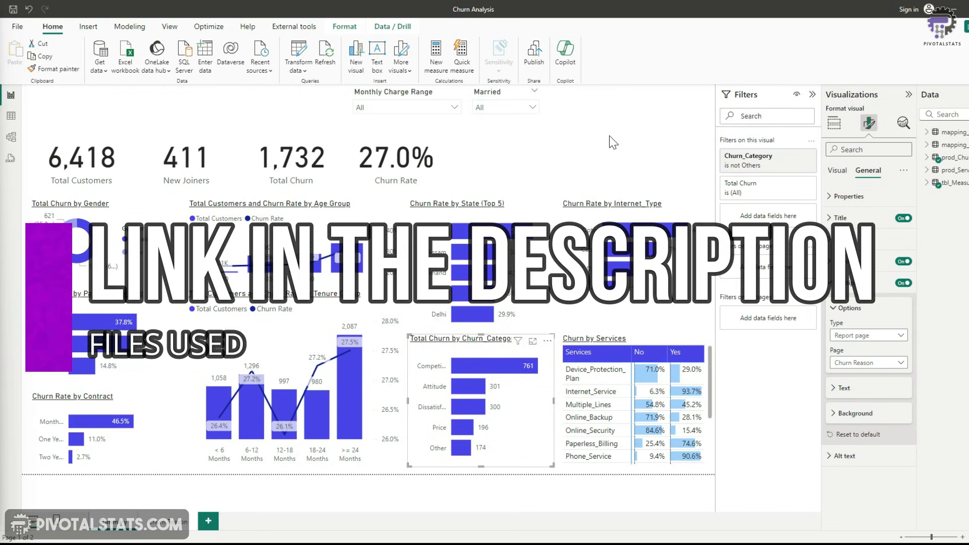
Switch to PowerPoint and save the background mockup slide as a PNG image named Summary
click(611, 136)
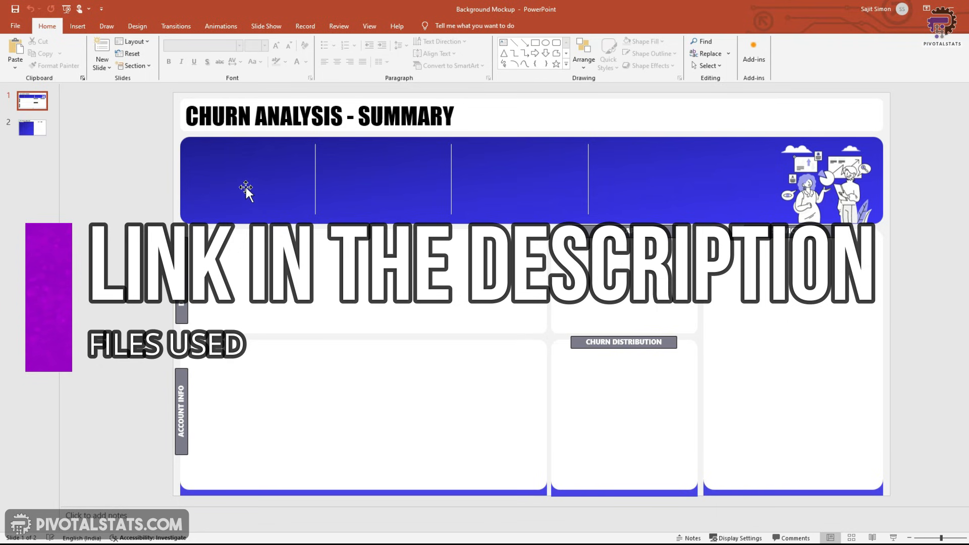
click(235, 190)
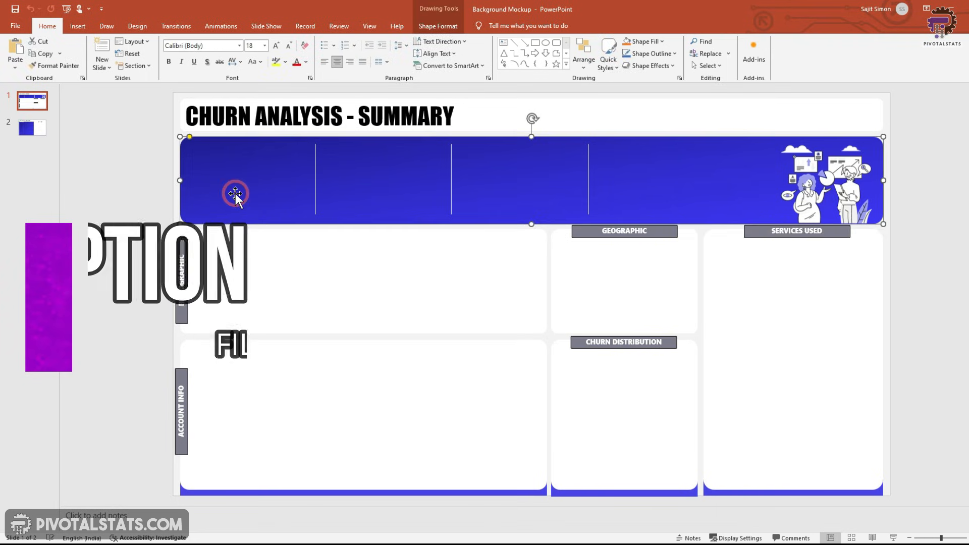
click(316, 191)
click(452, 195)
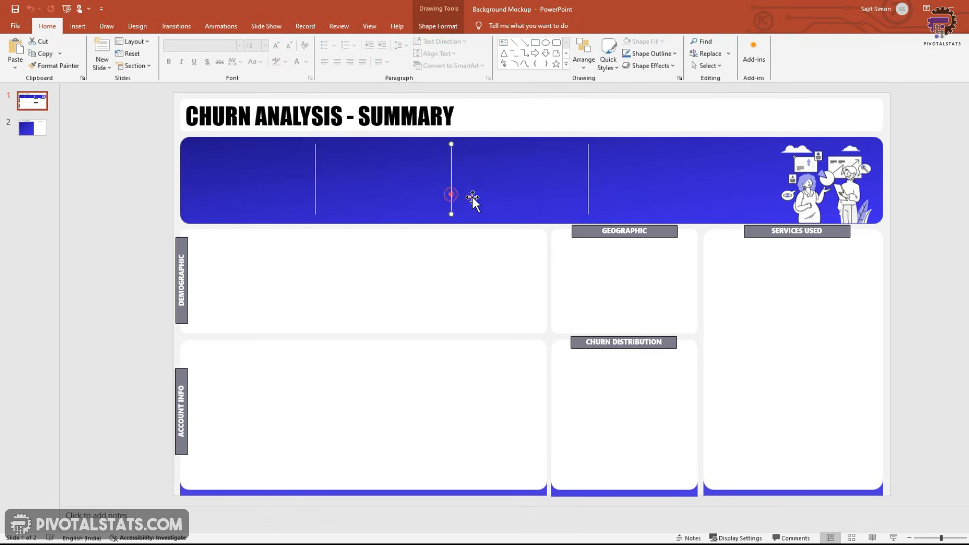
click(587, 192)
click(143, 268)
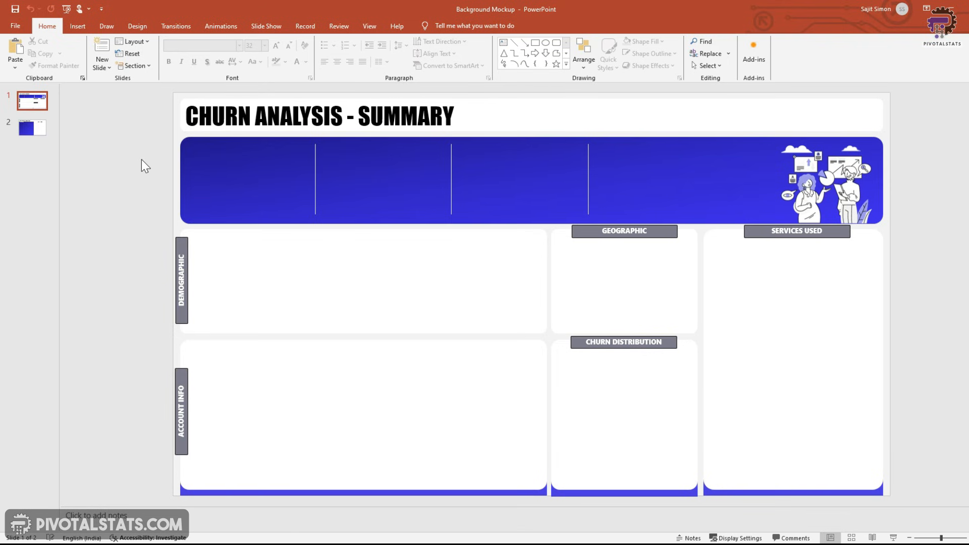
click(16, 26)
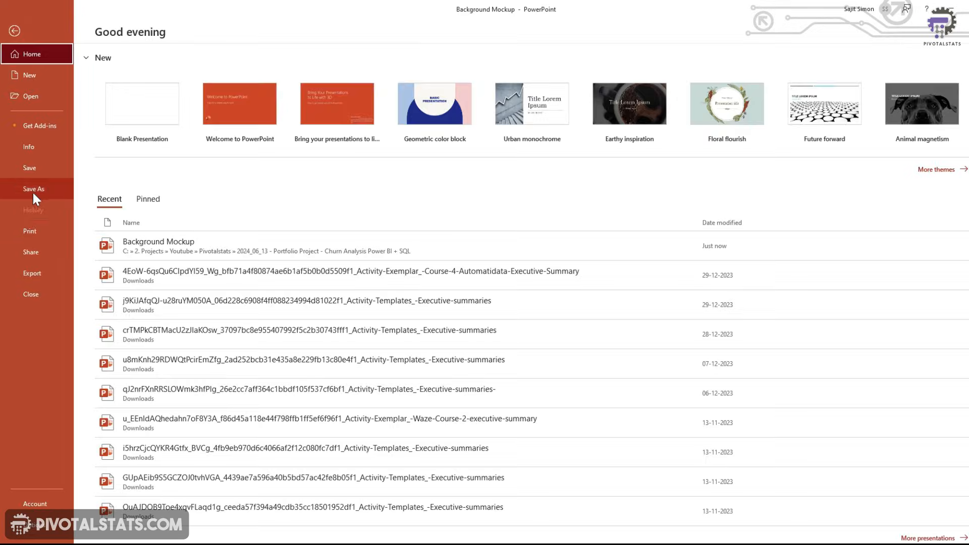
click(36, 187)
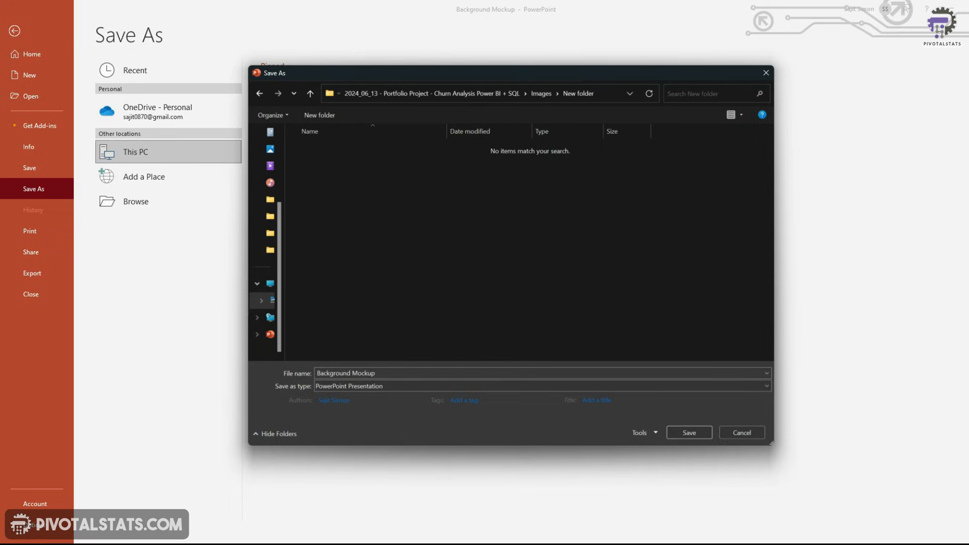
click(459, 386)
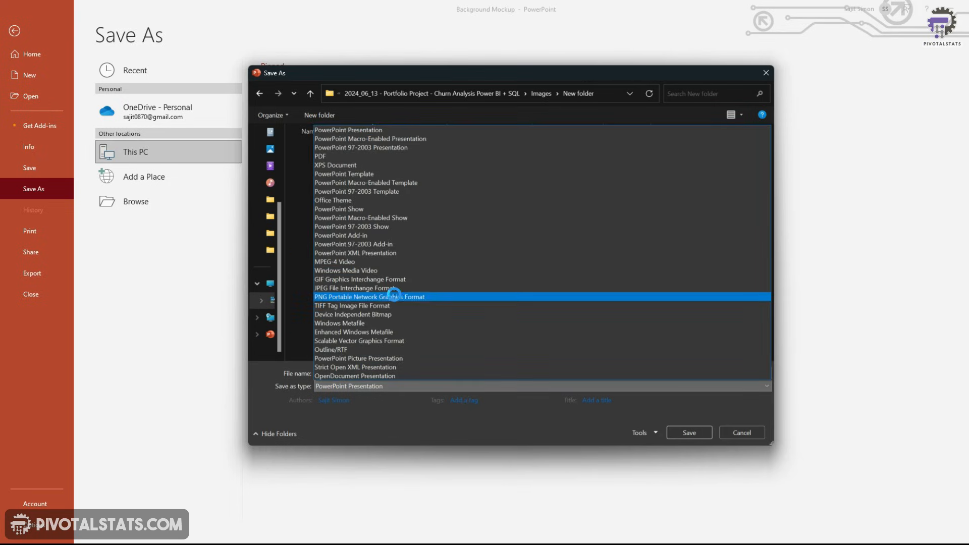
click(394, 296)
text(Summary)
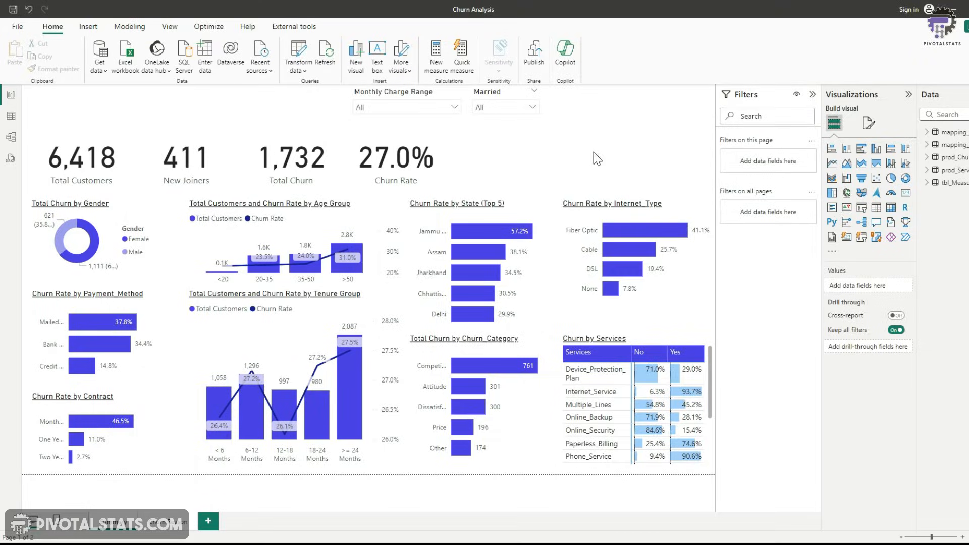
Set the report page's canvas background image to Summary.PNG with 0% transparency
click(532, 145)
click(869, 124)
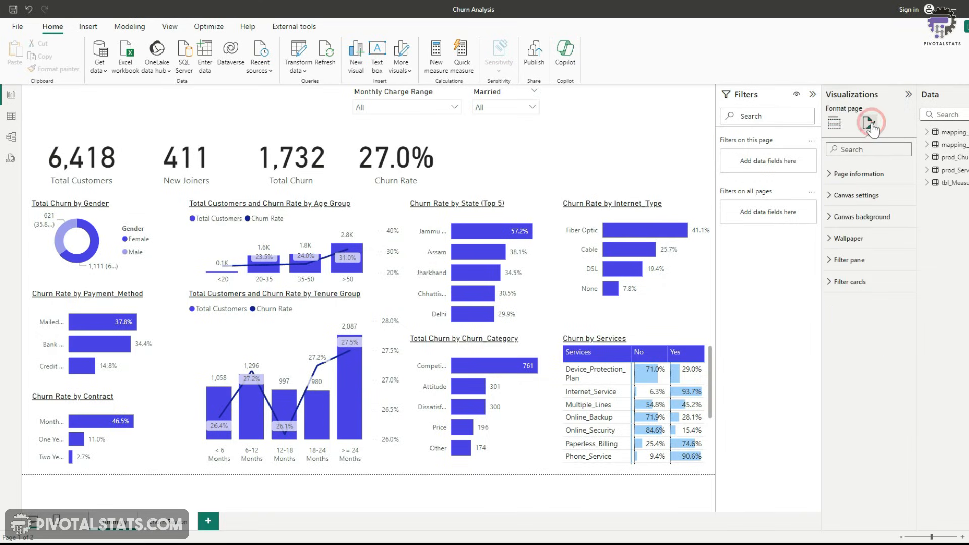
click(834, 220)
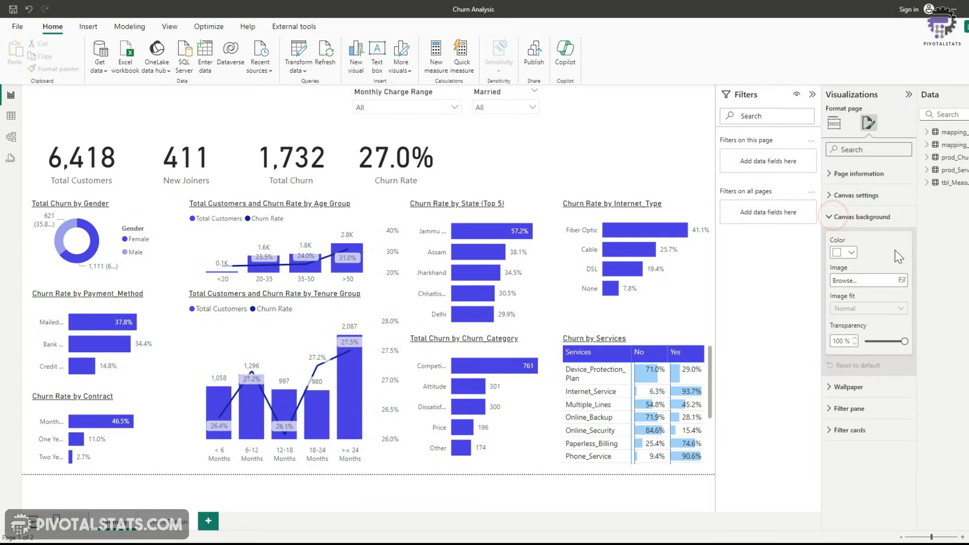
click(902, 280)
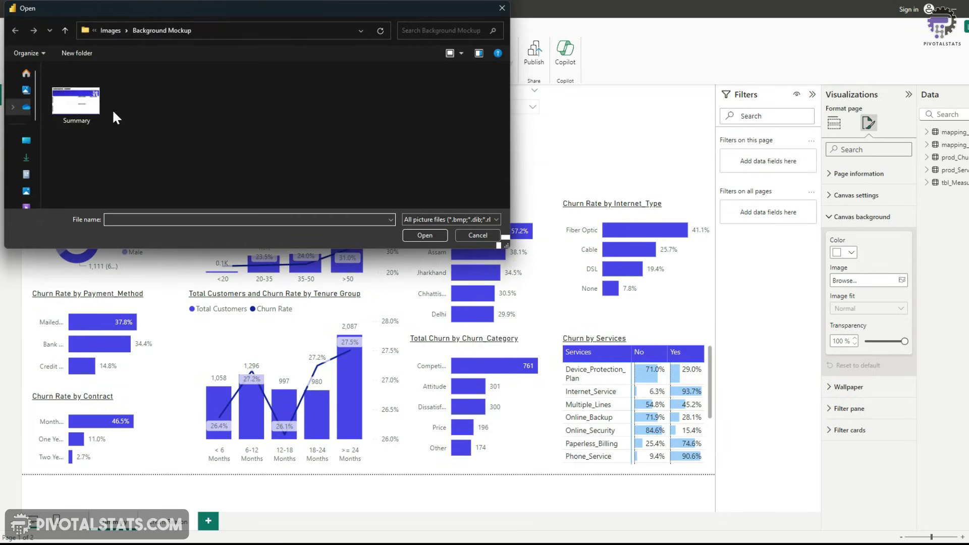
double_click(81, 107)
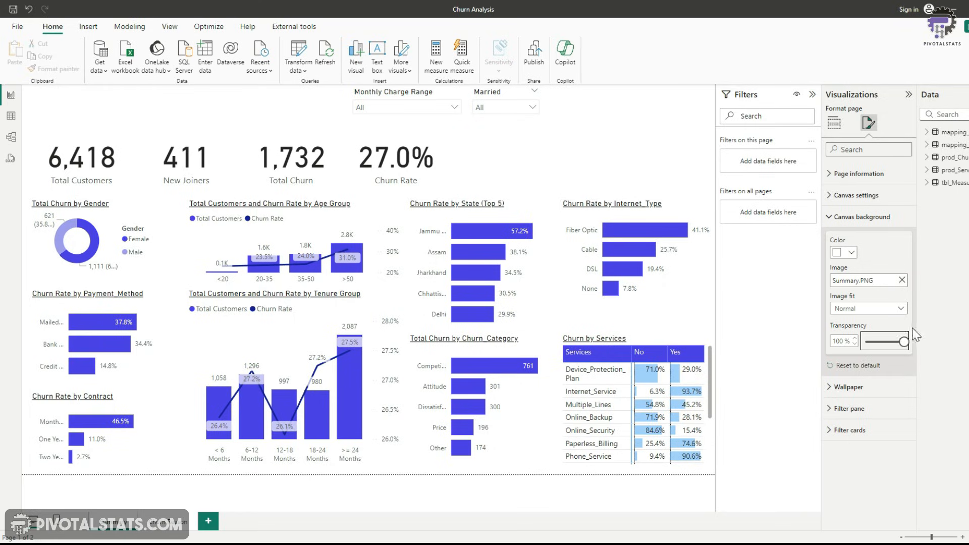
drag(904, 342, 864, 342)
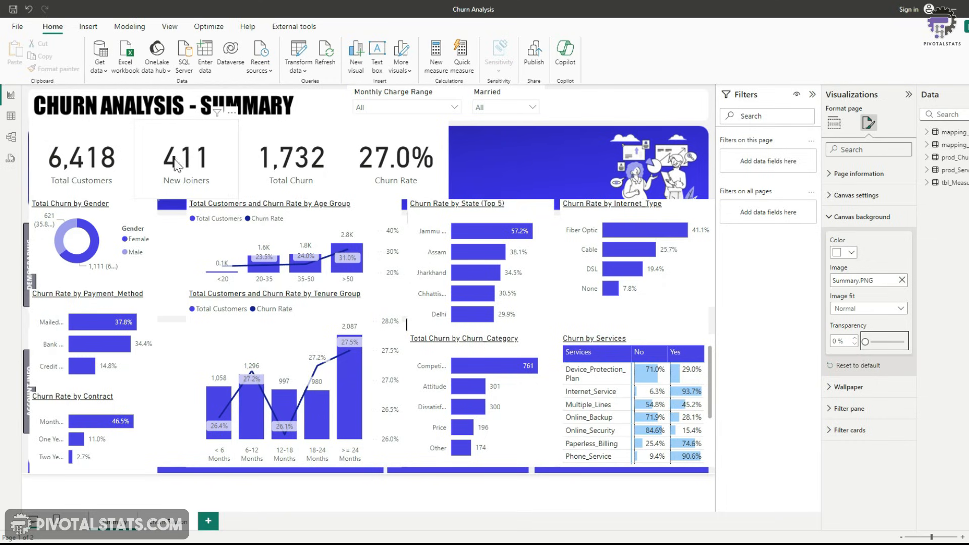
Turn off the background of the Total Customers card
click(122, 166)
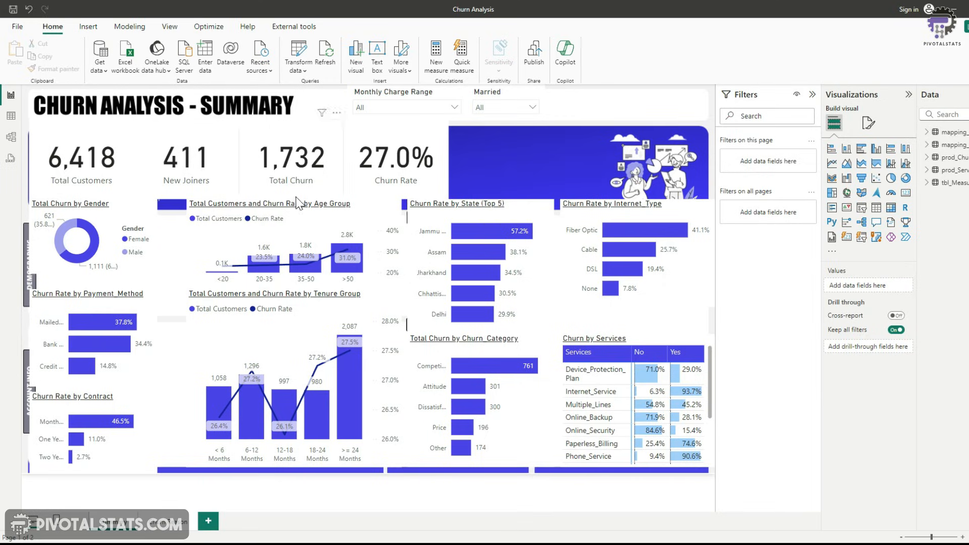
click(120, 191)
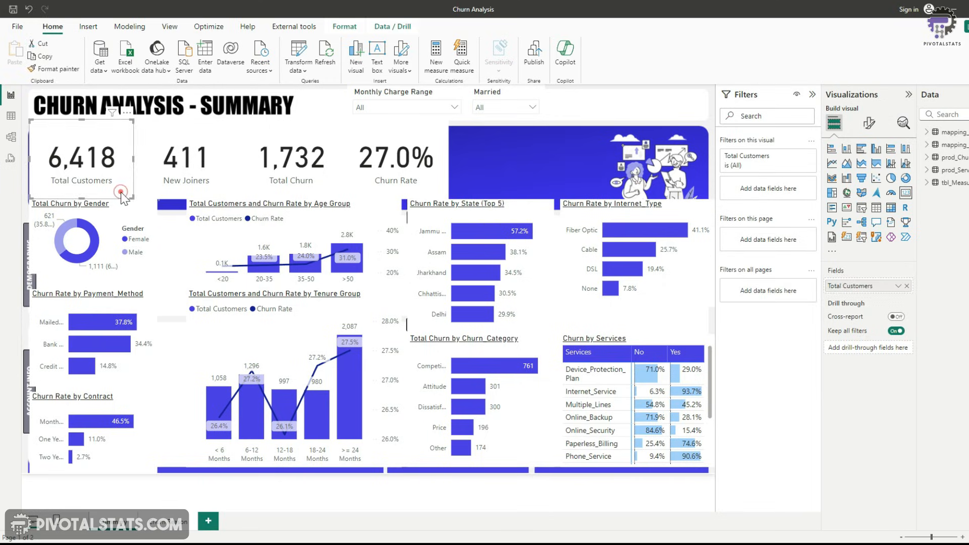
click(869, 123)
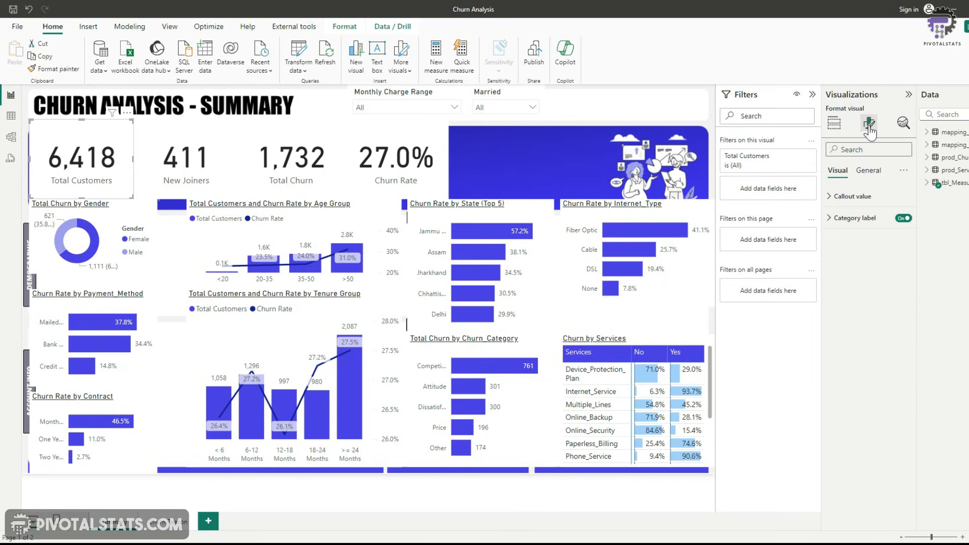
click(869, 170)
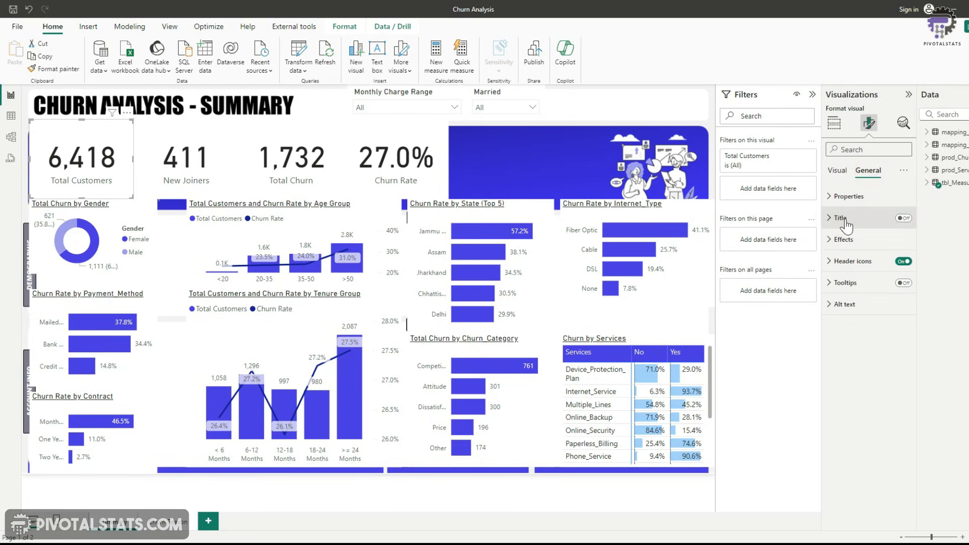
click(839, 239)
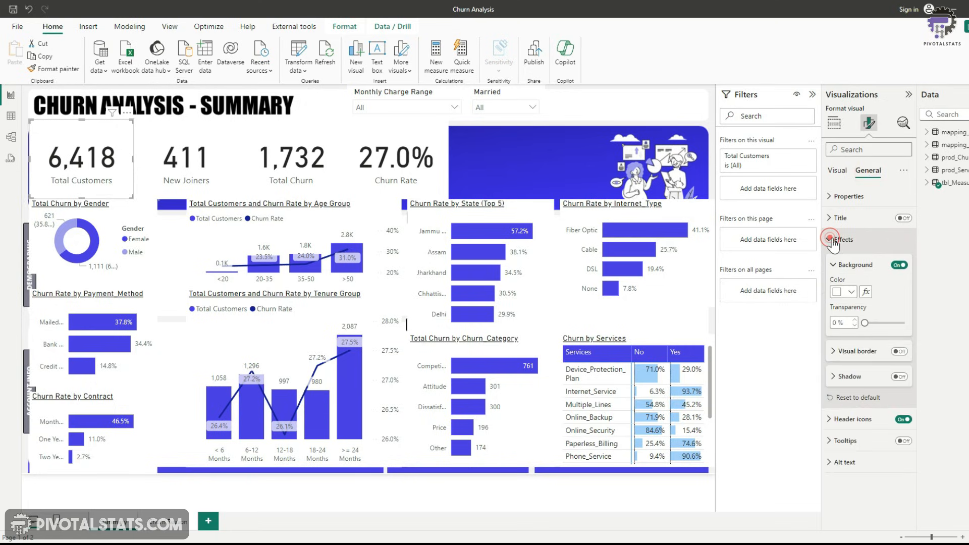
click(898, 266)
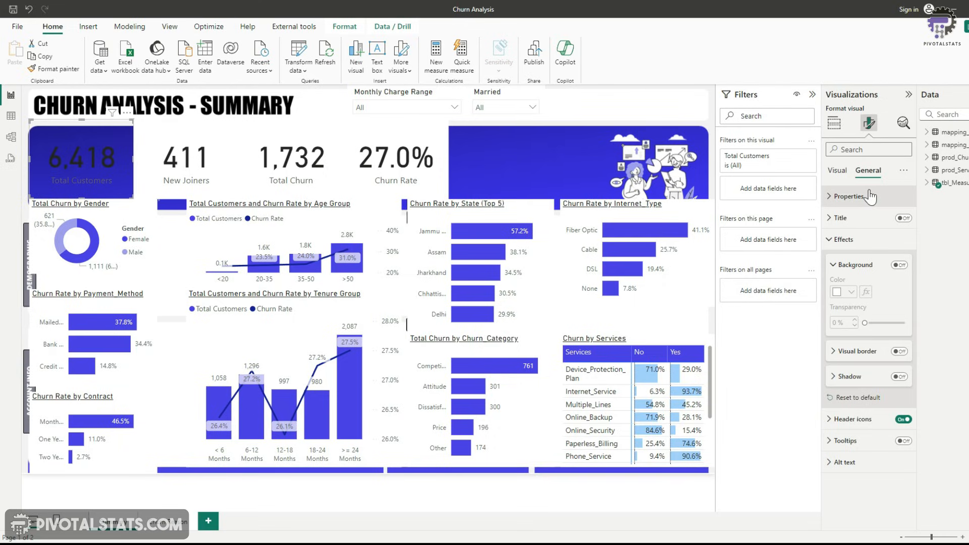
Set the Total Customers card's category label and callout value colours to white
click(838, 171)
click(830, 218)
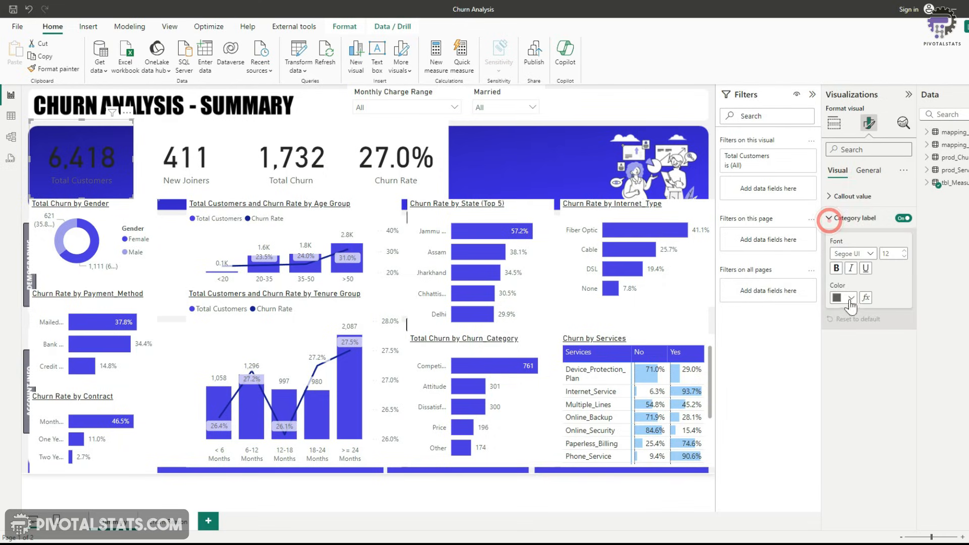
click(851, 298)
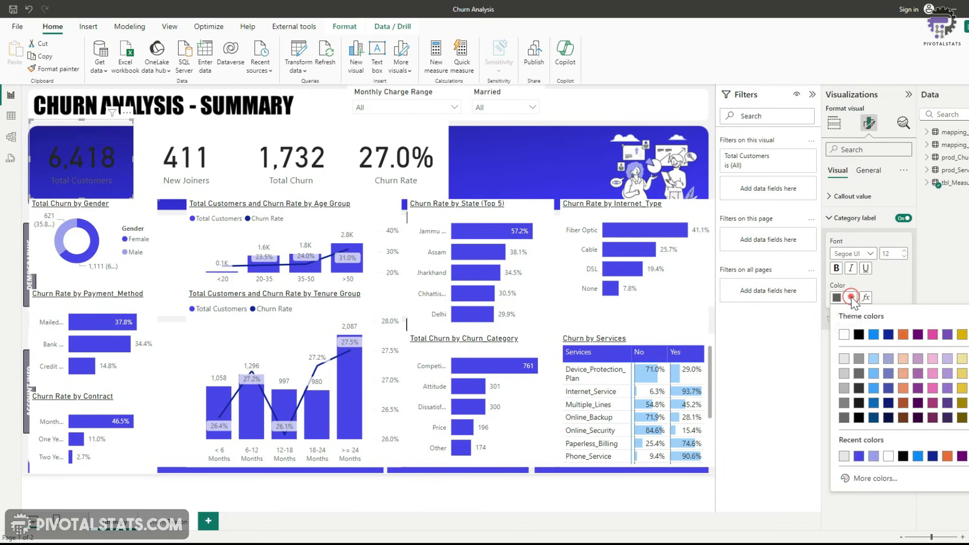
click(844, 359)
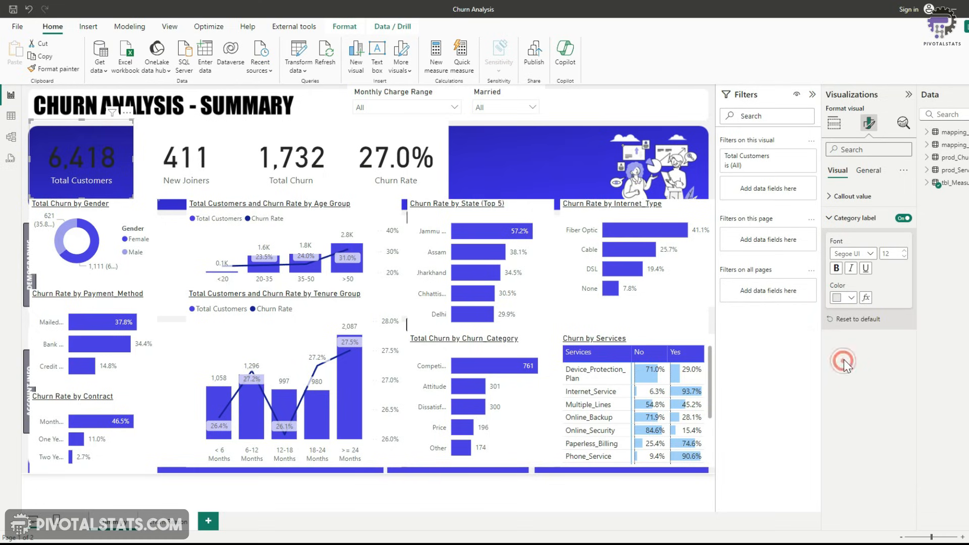
click(831, 196)
click(851, 275)
click(843, 309)
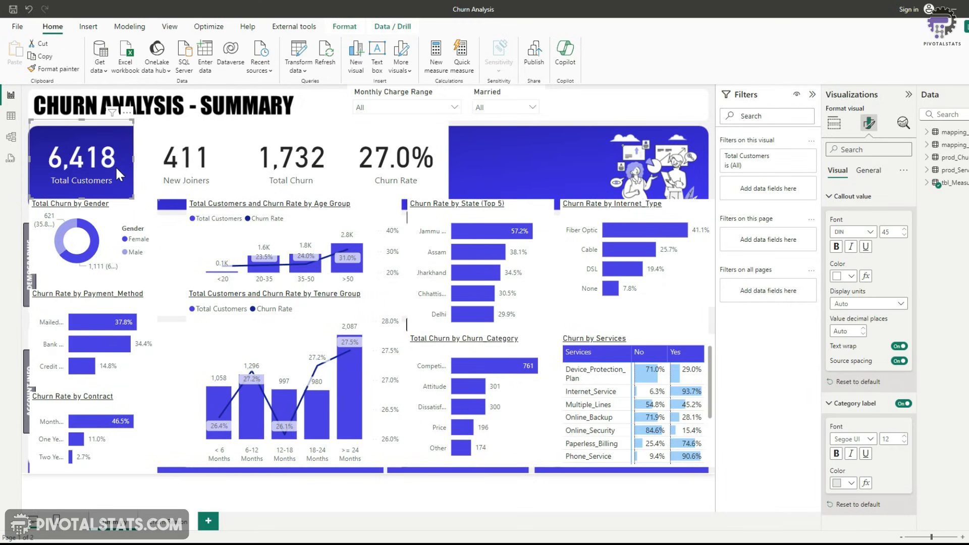
Copy the Total Customers card's formatting onto the New Joiners card with Format Painter
click(58, 70)
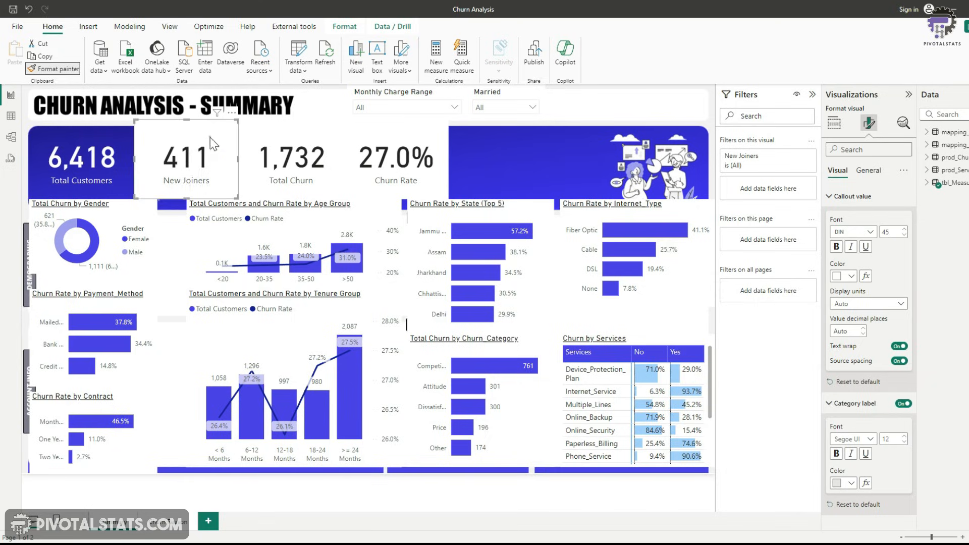
click(210, 138)
click(60, 69)
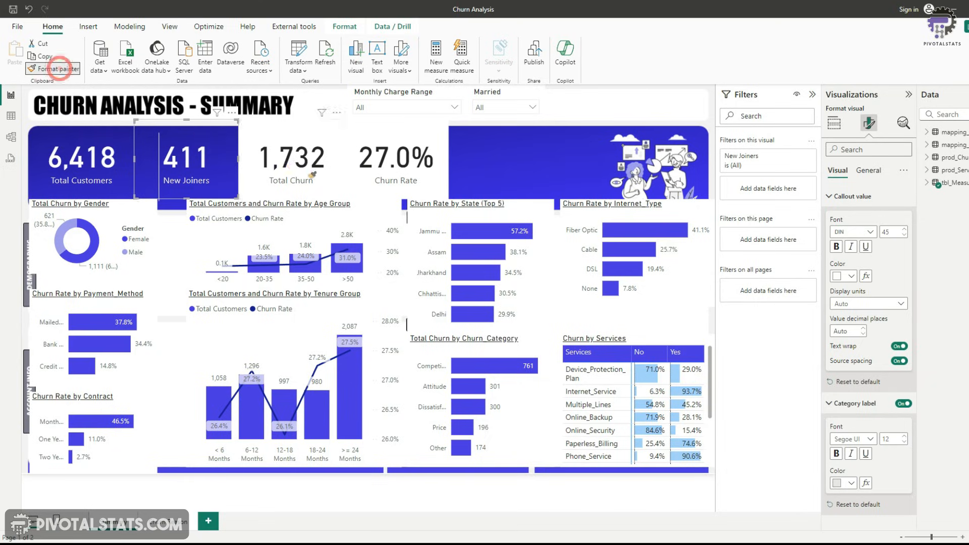
click(102, 168)
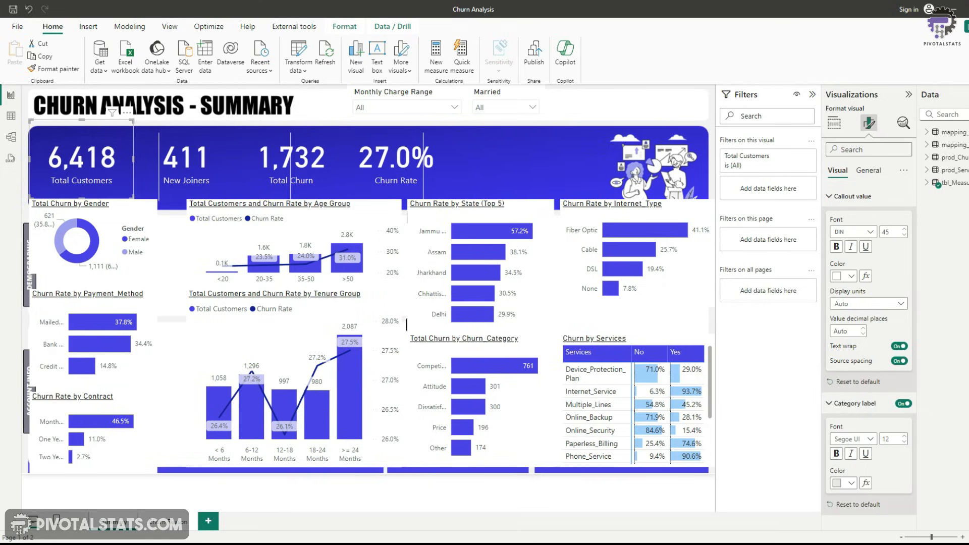
Set the Total Customers callout value font size to 60 and enlarge the card
double_click(886, 232)
text(60)
click(788, 373)
drag(133, 122, 153, 128)
Paint the card formatting onto the New Joiners card, then widen and reposition the neighbouring KPI cards
click(64, 71)
click(185, 163)
drag(185, 162, 208, 163)
mouse_move(262, 122)
mouse_down()
mouse_move(290, 143)
mouse_move(289, 129)
mouse_up()
drag(381, 162, 462, 164)
drag(298, 166, 421, 164)
Paint the card formatting onto the Total Churn and Churn Rate cards and enlarge the Churn Rate card
click(264, 184)
click(56, 70)
click(356, 169)
click(44, 70)
click(512, 182)
drag(529, 122, 554, 130)
click(599, 111)
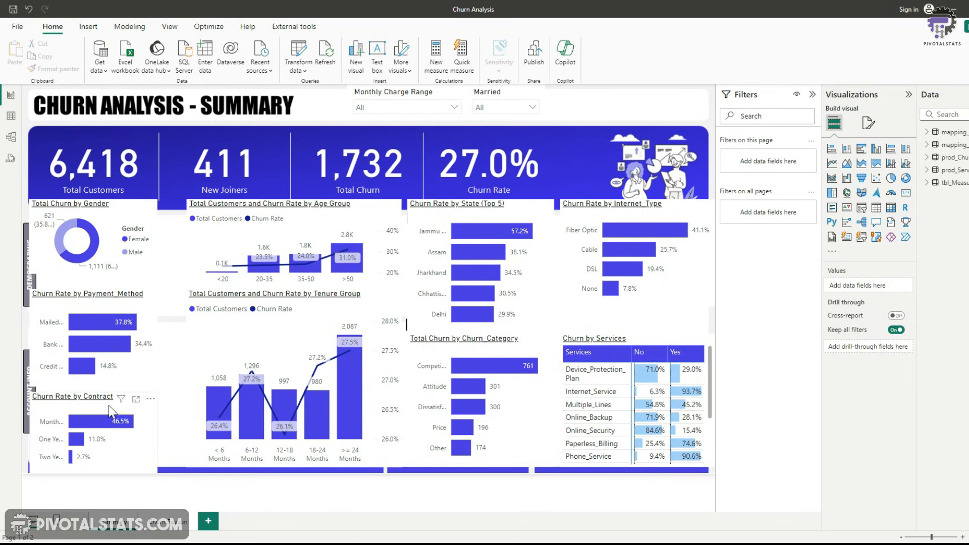
Turn off the Total Churn by Gender chart's background and resize the chart
click(152, 273)
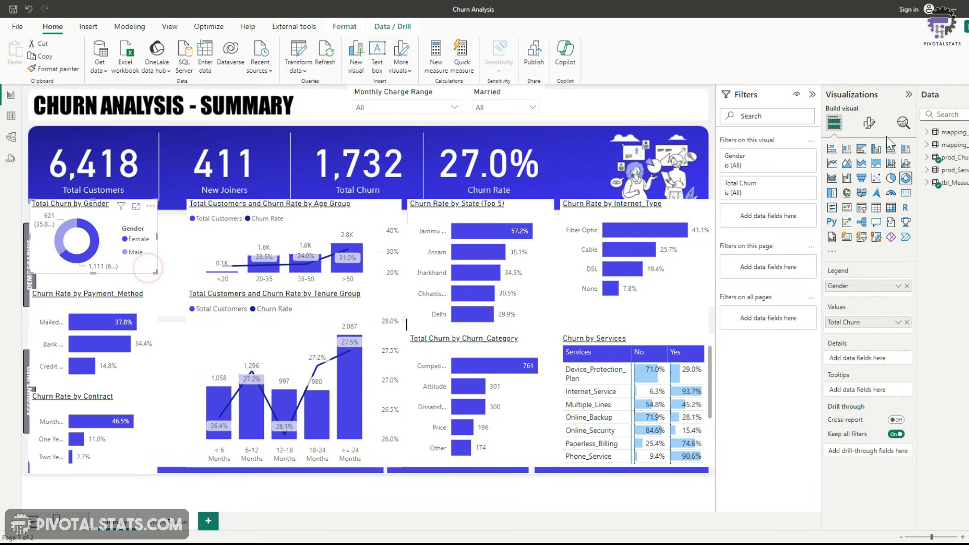
click(867, 124)
click(876, 172)
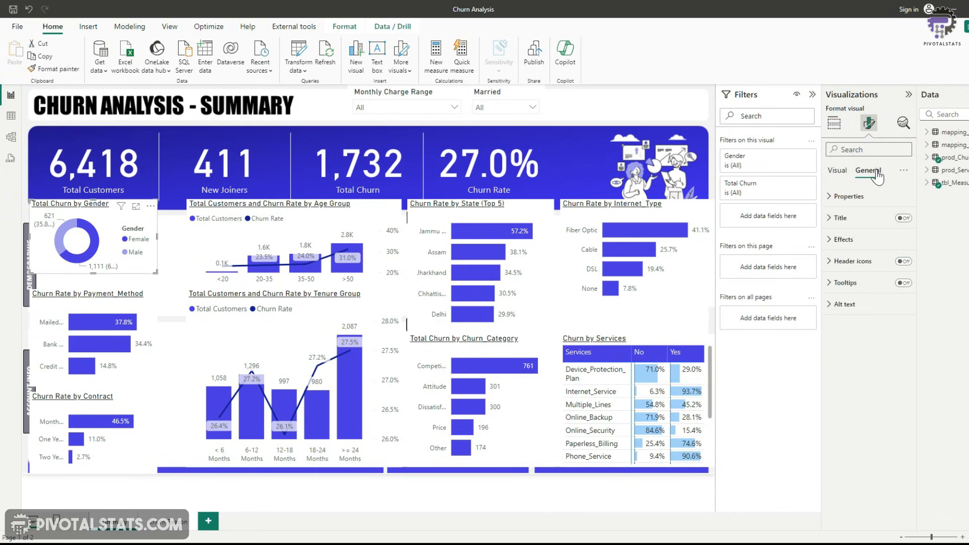
click(848, 241)
click(900, 265)
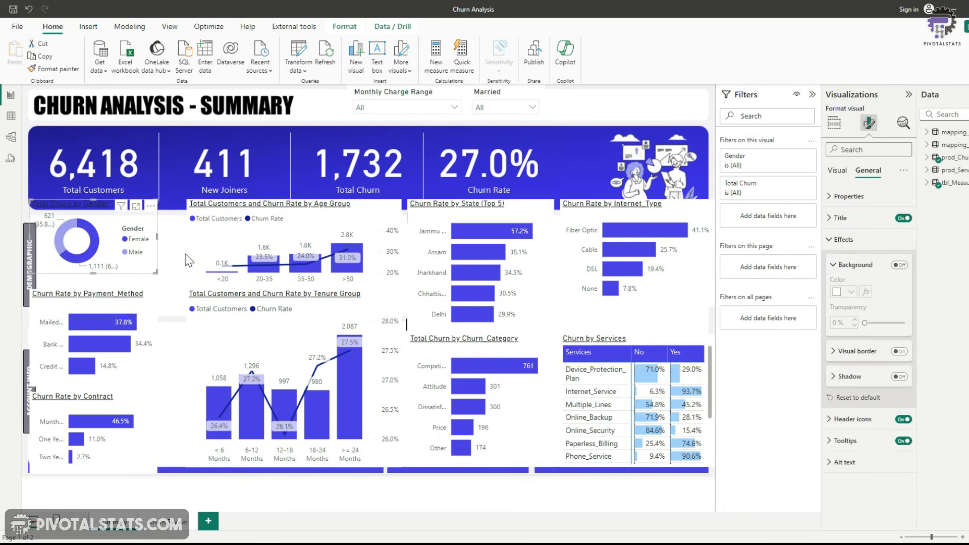
drag(141, 268, 151, 287)
Turn off the Churn Rate by Payment Method chart's background and resize it
click(154, 327)
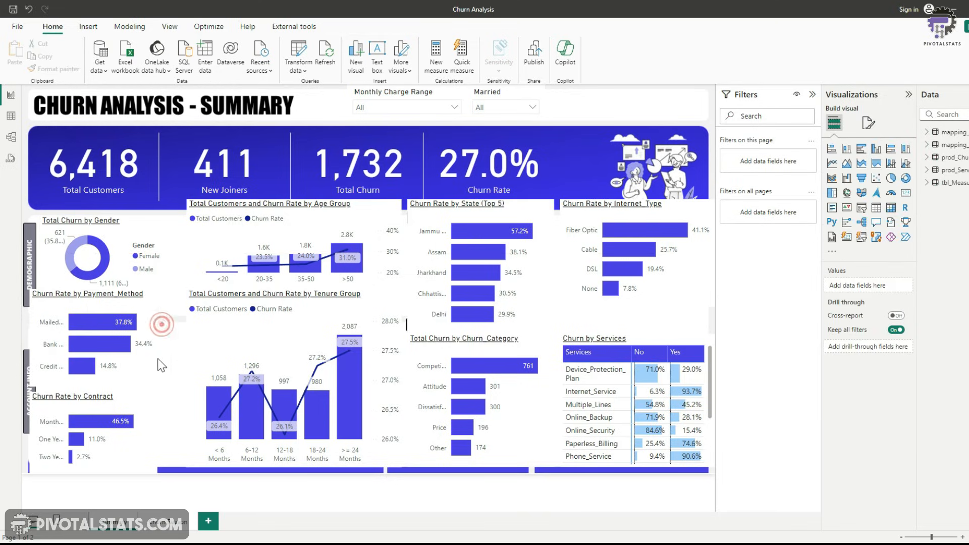
click(869, 123)
click(867, 170)
click(899, 265)
drag(143, 367, 163, 381)
Resize and reposition the payment method, contract and tenure charts inside the Account Info panel
click(135, 429)
click(534, 420)
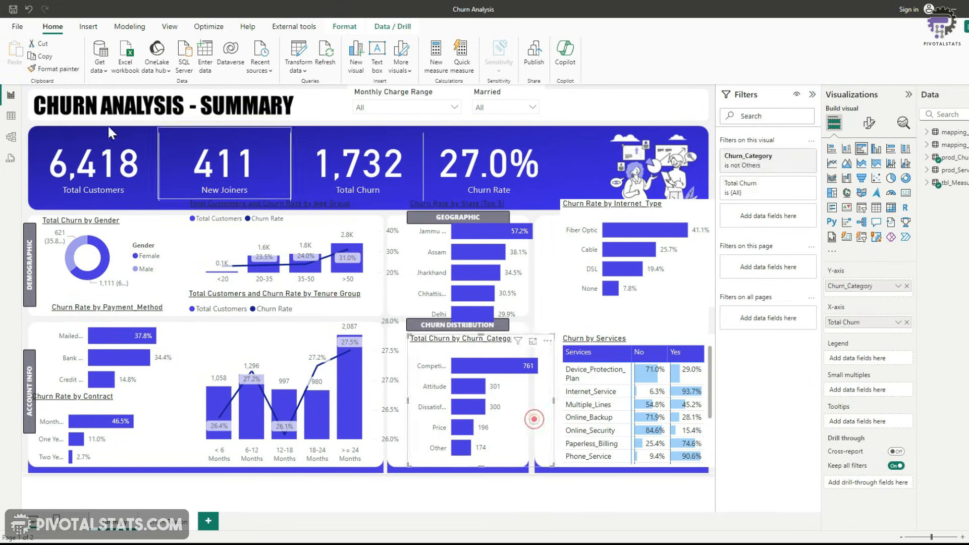
click(871, 127)
click(155, 289)
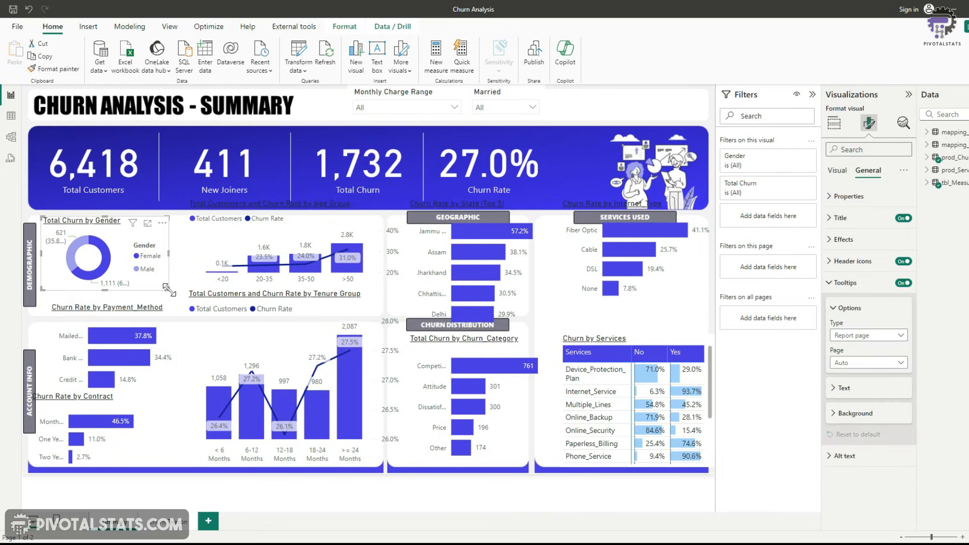
drag(169, 291, 178, 302)
drag(117, 309, 108, 330)
drag(171, 406, 178, 393)
drag(121, 445, 132, 445)
drag(167, 472, 178, 467)
click(219, 349)
drag(294, 289, 294, 323)
drag(187, 396, 182, 398)
drag(402, 396, 384, 396)
Resize and reposition the age group, state and churn category charts to fit their background panels
click(201, 247)
drag(202, 258, 193, 275)
drag(392, 259, 384, 259)
drag(280, 307, 281, 314)
click(152, 293)
drag(103, 302, 103, 314)
drag(410, 258, 391, 286)
drag(536, 333, 526, 314)
drag(493, 350, 475, 350)
drag(536, 400, 527, 400)
Resize and reposition the Internet Type chart and the services matrix inside the Services Used panel
drag(630, 298, 608, 325)
drag(693, 281, 707, 281)
drag(622, 335, 623, 310)
drag(631, 335, 624, 314)
drag(554, 380, 538, 380)
drag(624, 447, 623, 467)
mouse_move(623, 314)
mouse_down()
mouse_move(626, 287)
mouse_move(623, 297)
mouse_up()
drag(623, 287, 625, 316)
click(711, 285)
Nudge both slicers down slightly and turn off the Married slicer's background
drag(429, 91, 429, 94)
drag(509, 91, 509, 95)
click(869, 123)
click(871, 168)
click(838, 240)
click(901, 264)
click(320, 101)
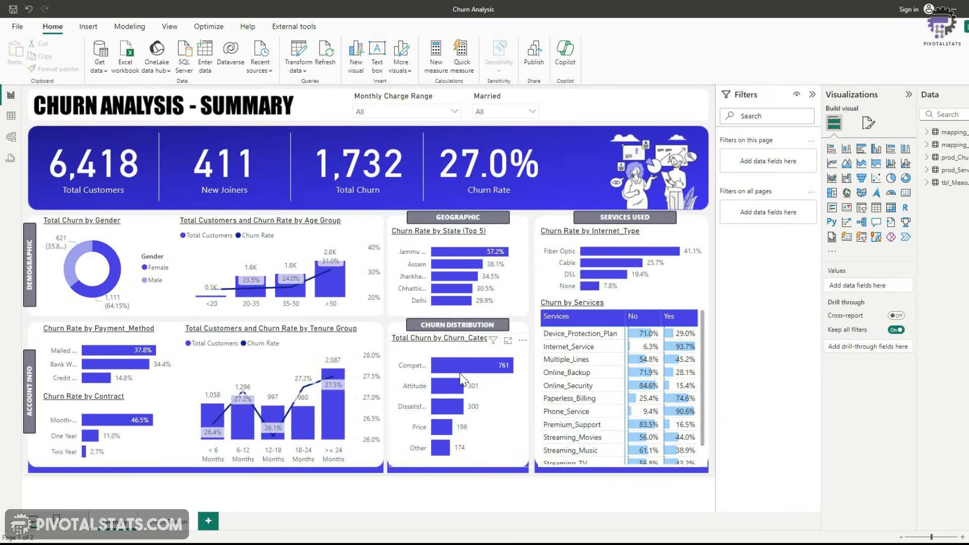
Insert the gender icons image from the Images folder onto the report page
mouse_move(465, 366)
mouse_move(120, 298)
click(94, 26)
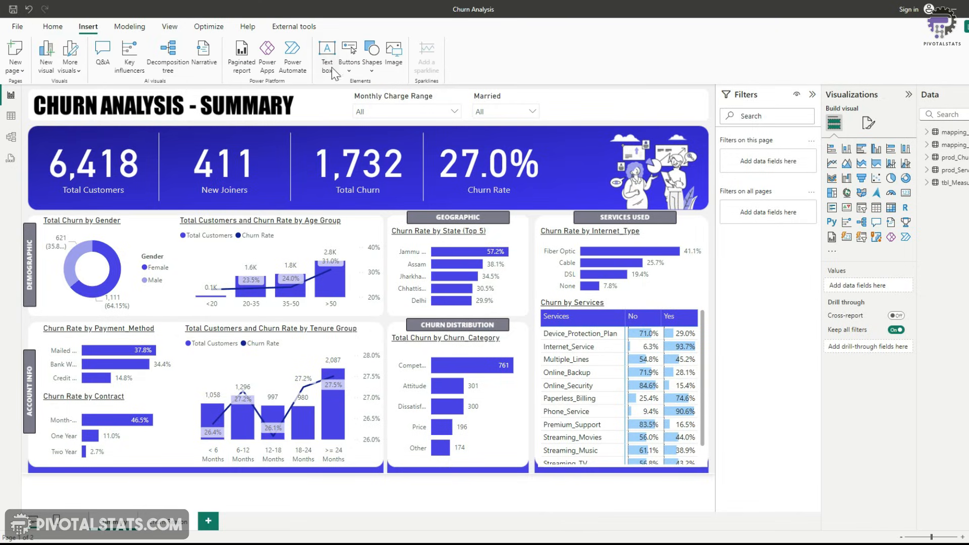
click(394, 49)
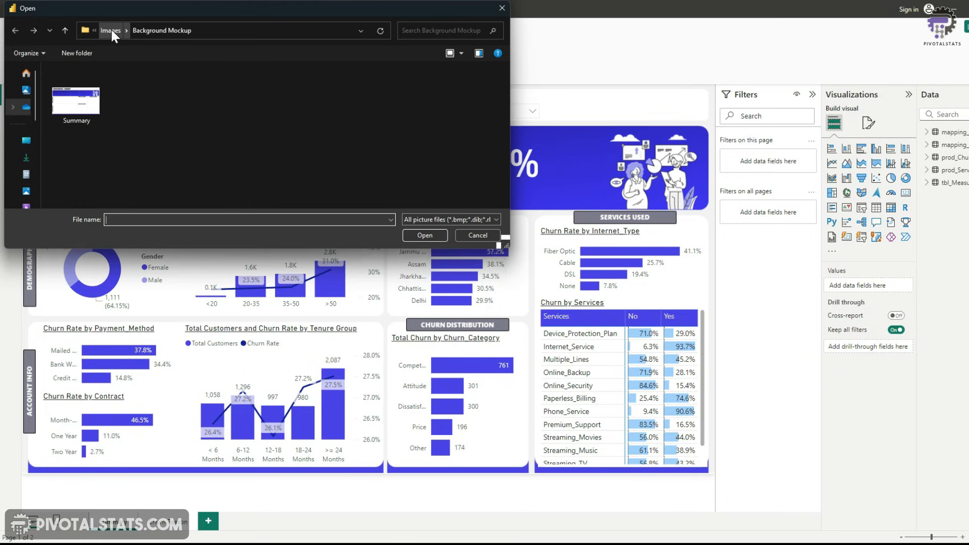
click(111, 31)
double_click(191, 101)
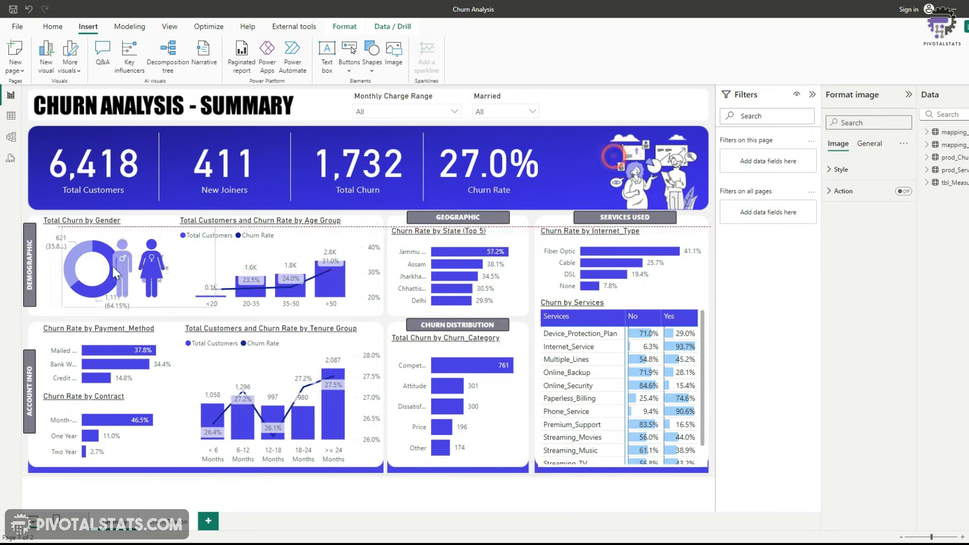
Shrink the gender icons image into the donut chart's centre and send it to the back
drag(125, 273, 72, 271)
drag(174, 309, 94, 260)
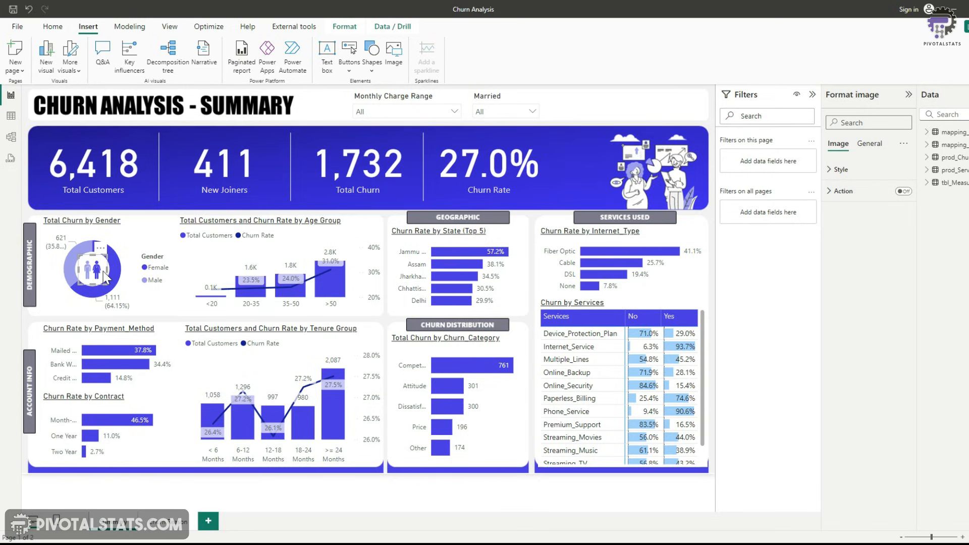
click(345, 28)
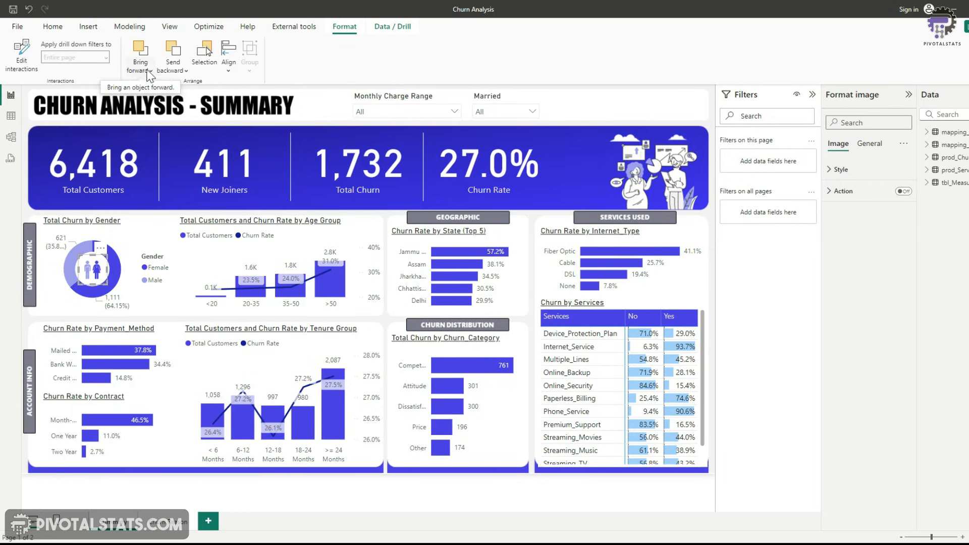
click(183, 69)
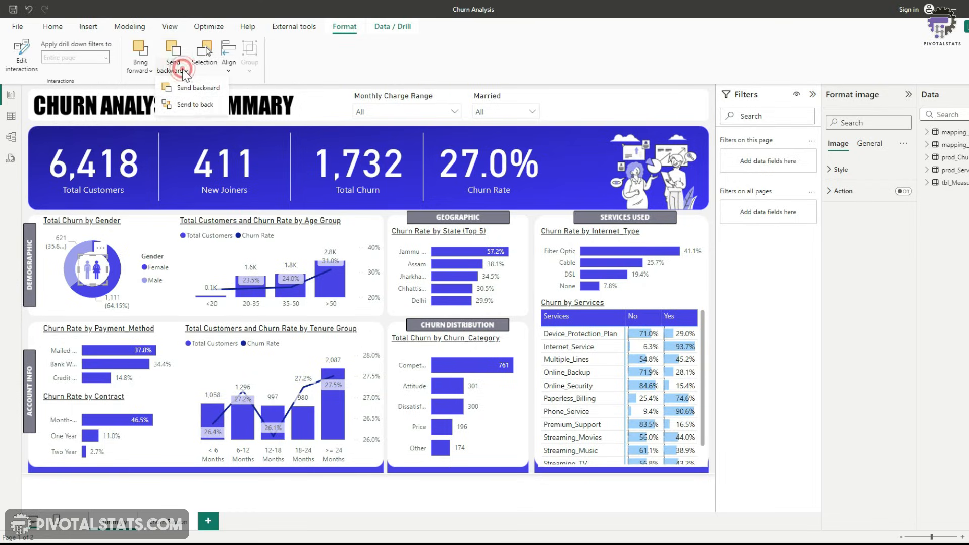
click(190, 105)
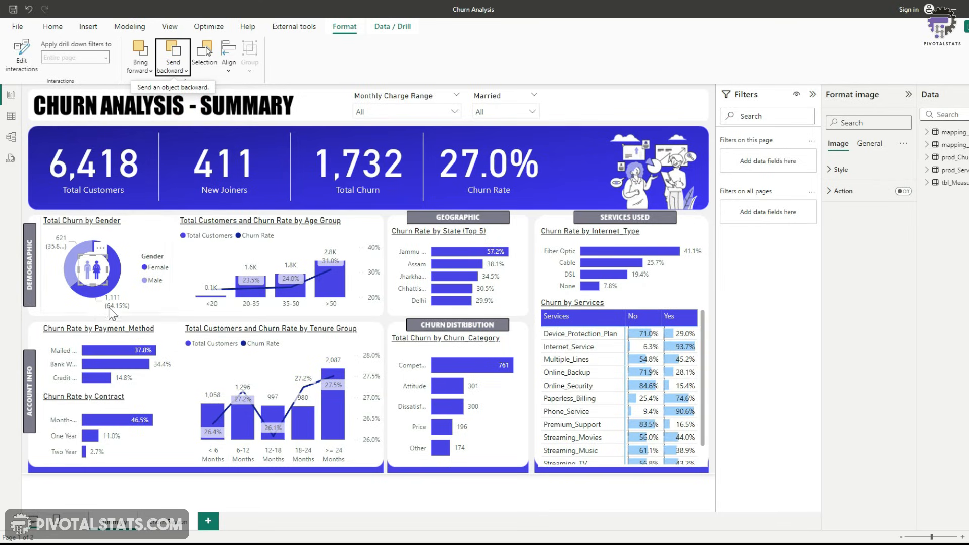
Test cross-filtering by selecting the Female and Male slices of the gender donut chart
mouse_move(101, 301)
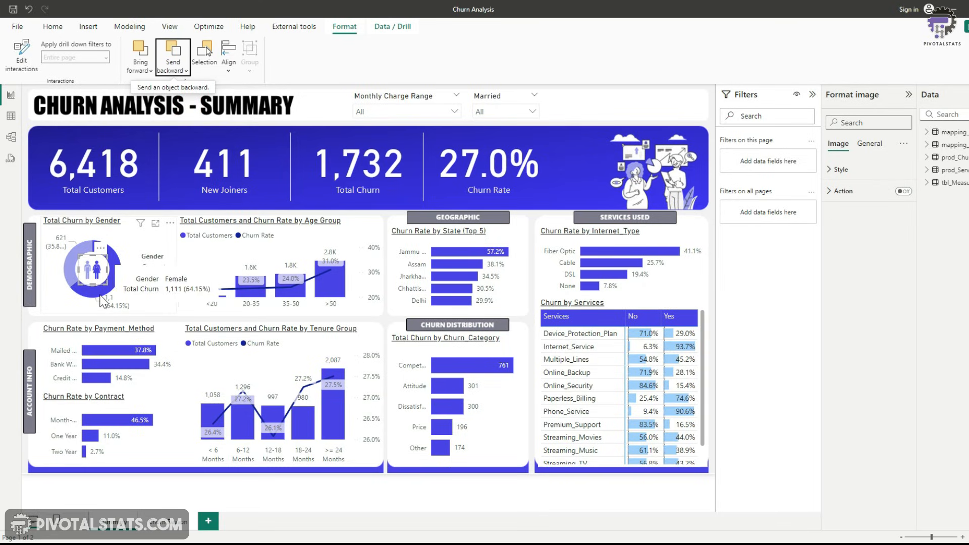
click(32, 326)
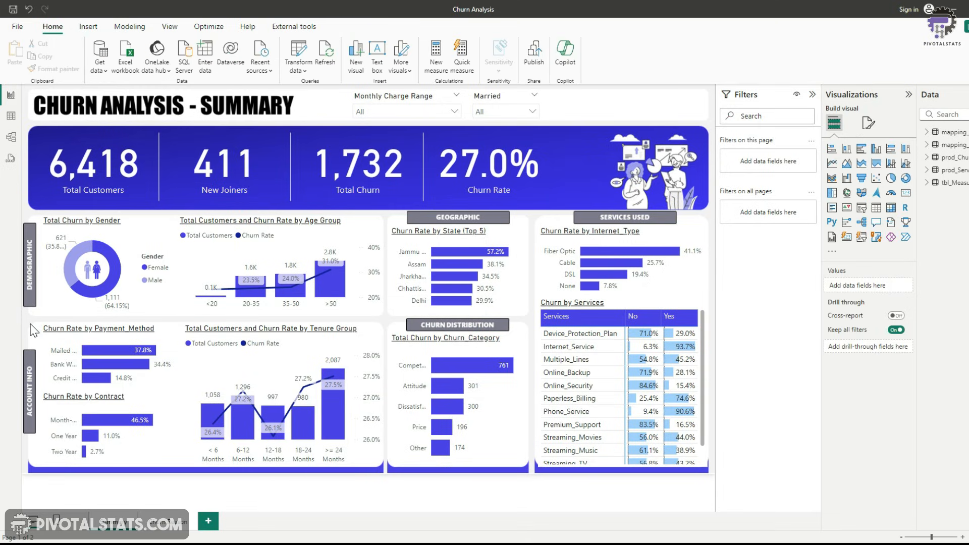
click(95, 289)
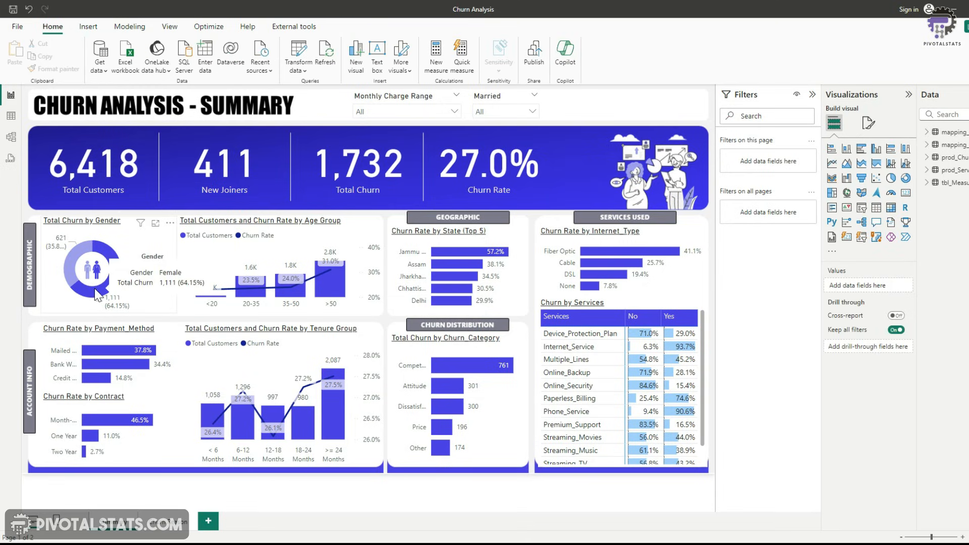
mouse_move(95, 286)
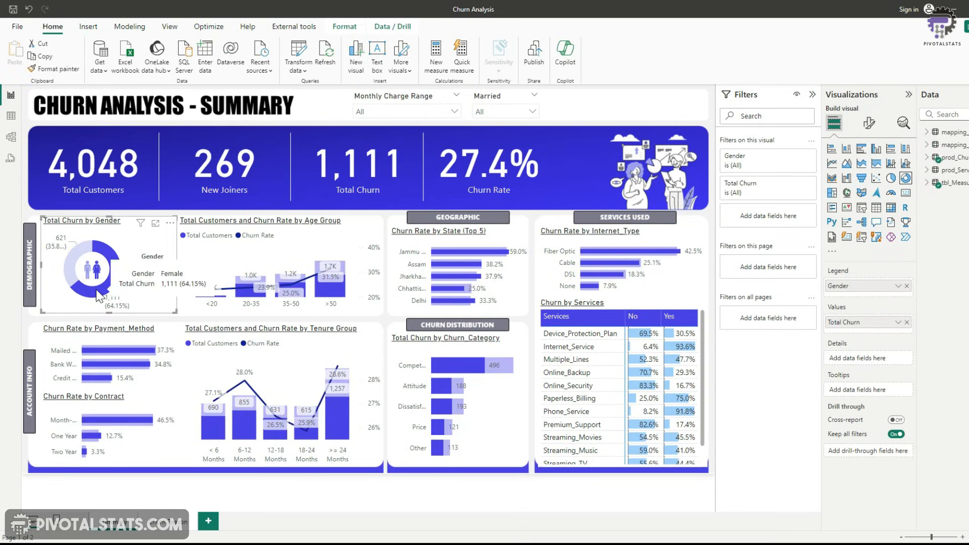
click(93, 296)
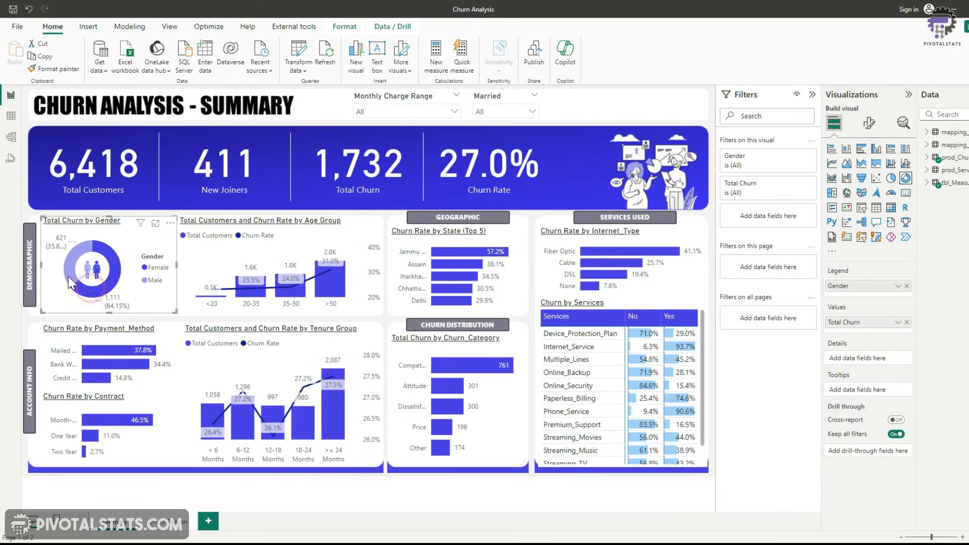
click(70, 274)
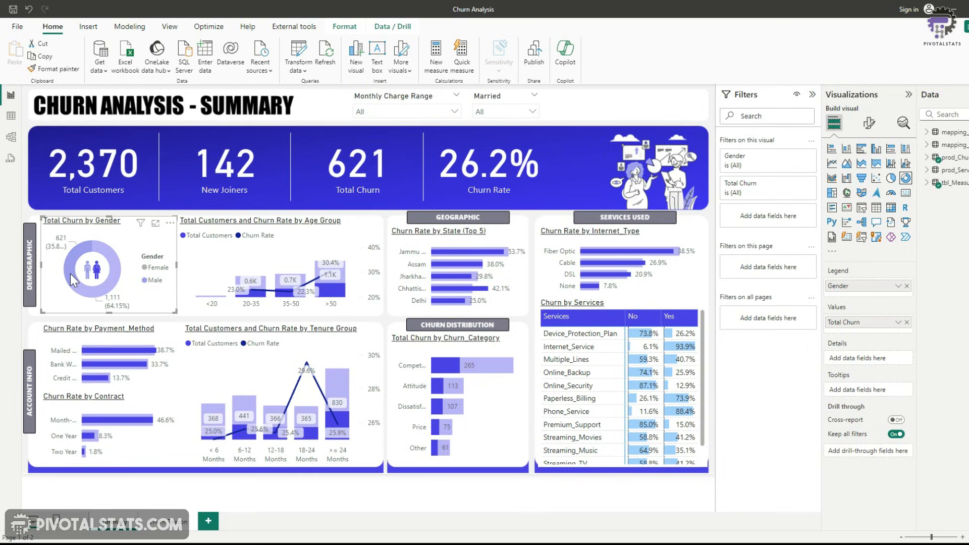
click(74, 279)
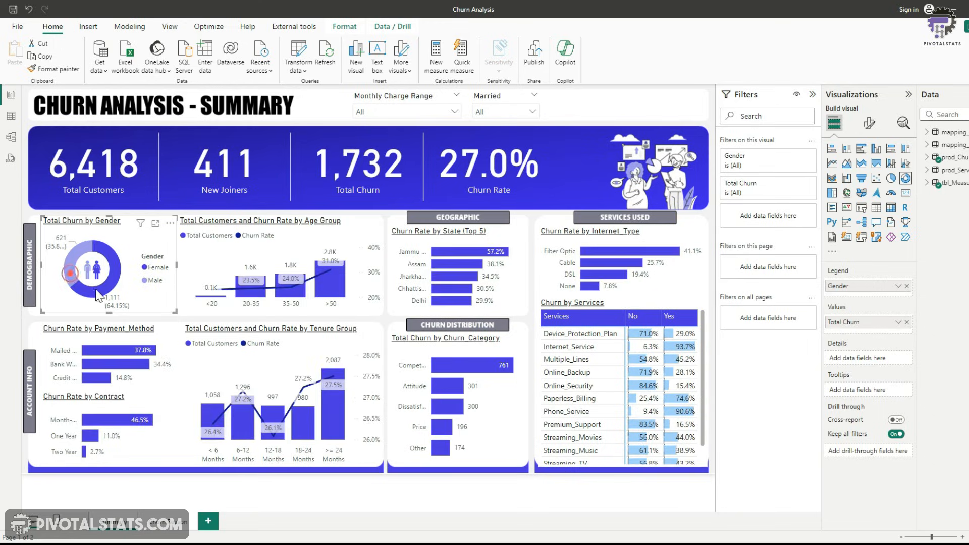
click(95, 297)
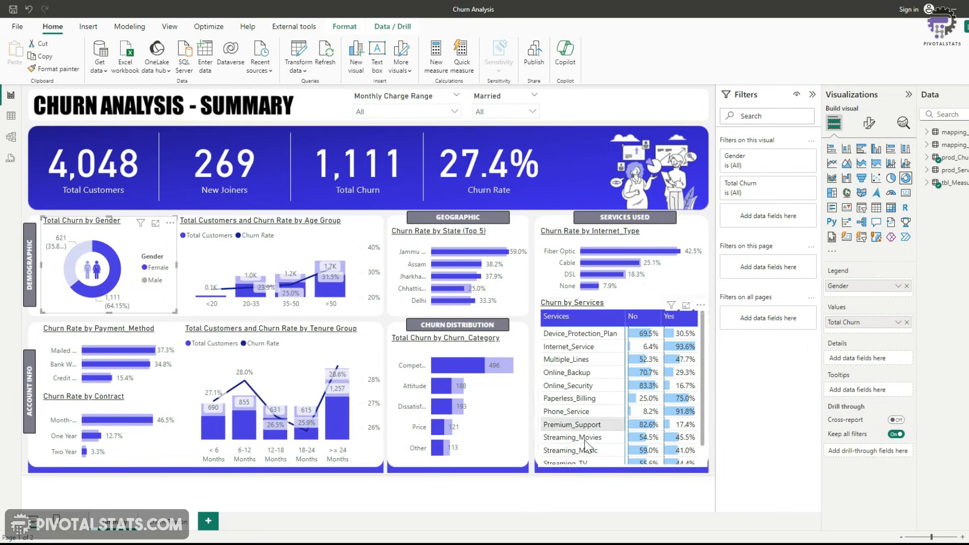
Test cross-filtering by selecting the Jammu bar in the state churn chart, then clearing the selection
click(465, 252)
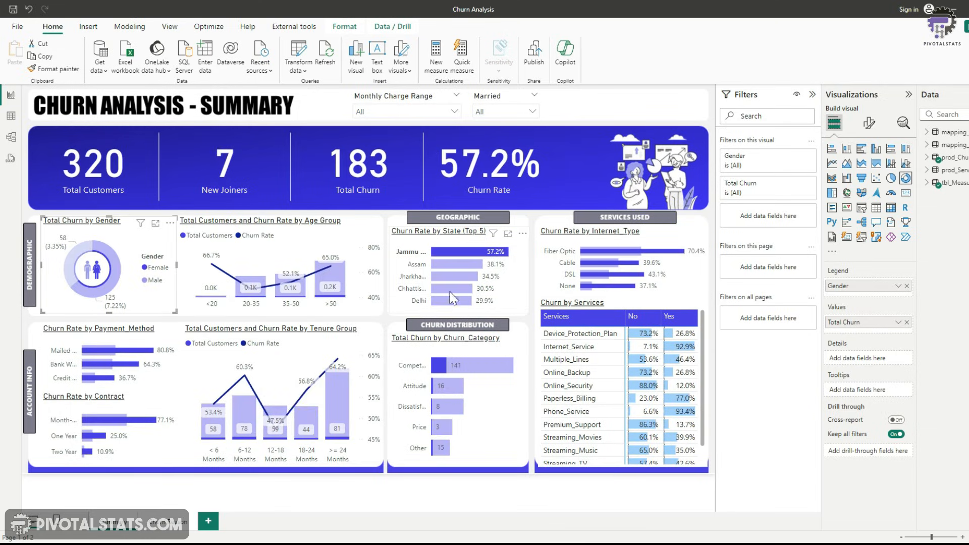
mouse_move(445, 303)
click(448, 250)
click(447, 250)
click(399, 300)
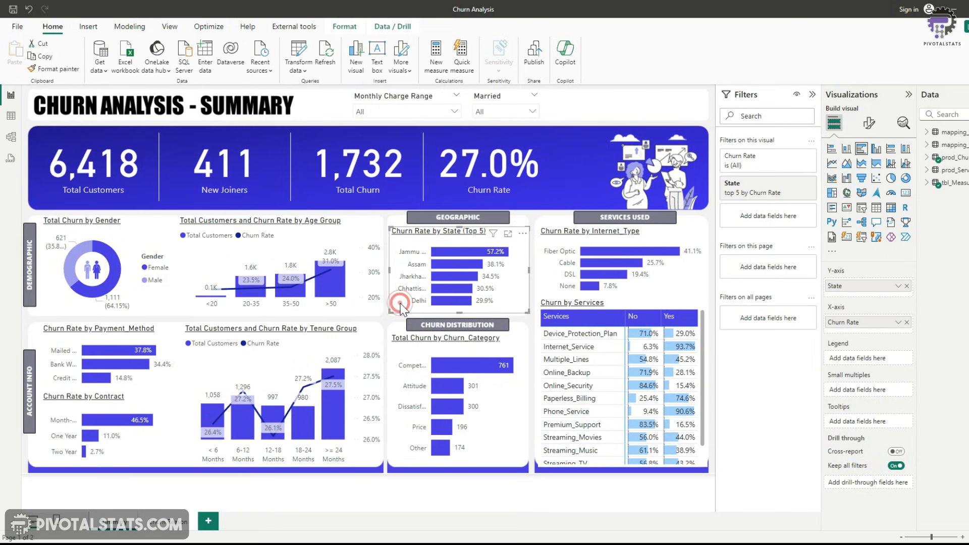
click(344, 26)
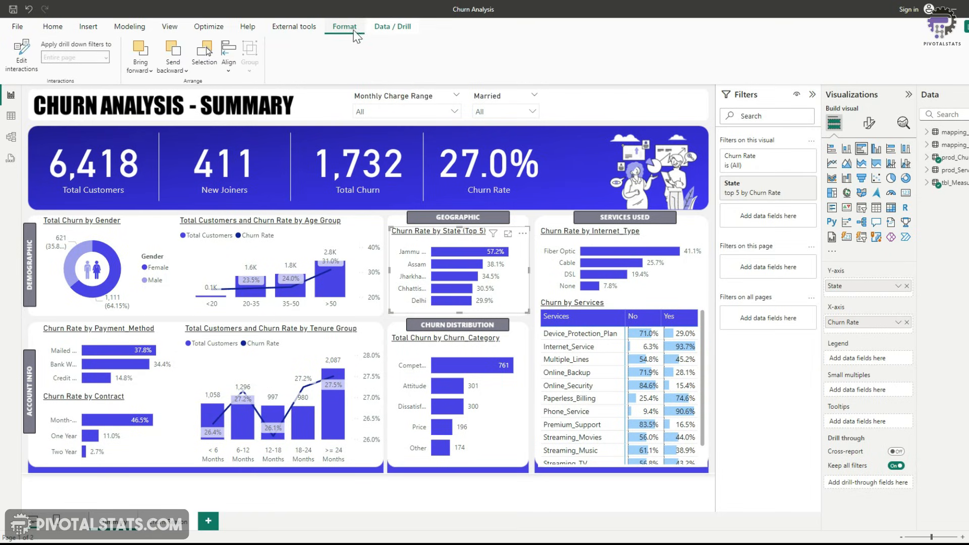
click(16, 66)
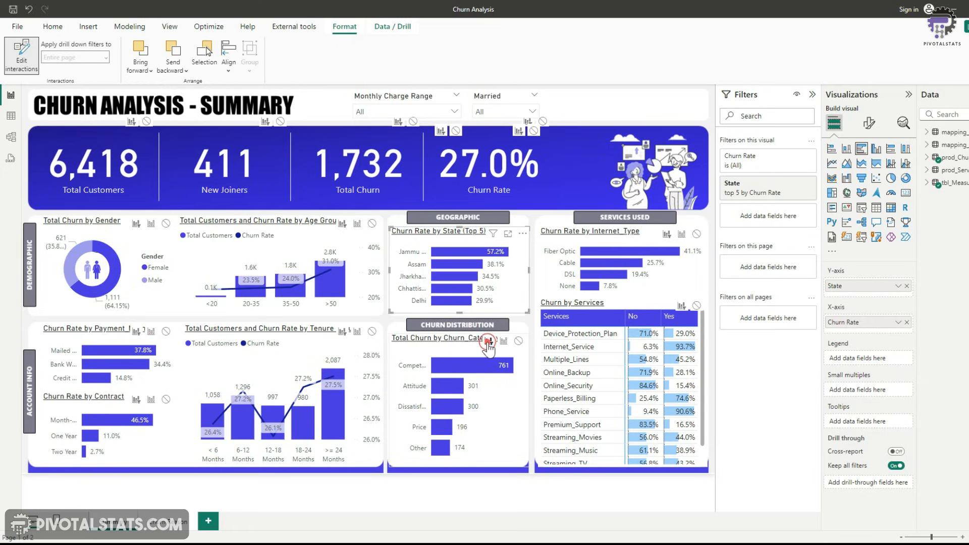
click(20, 55)
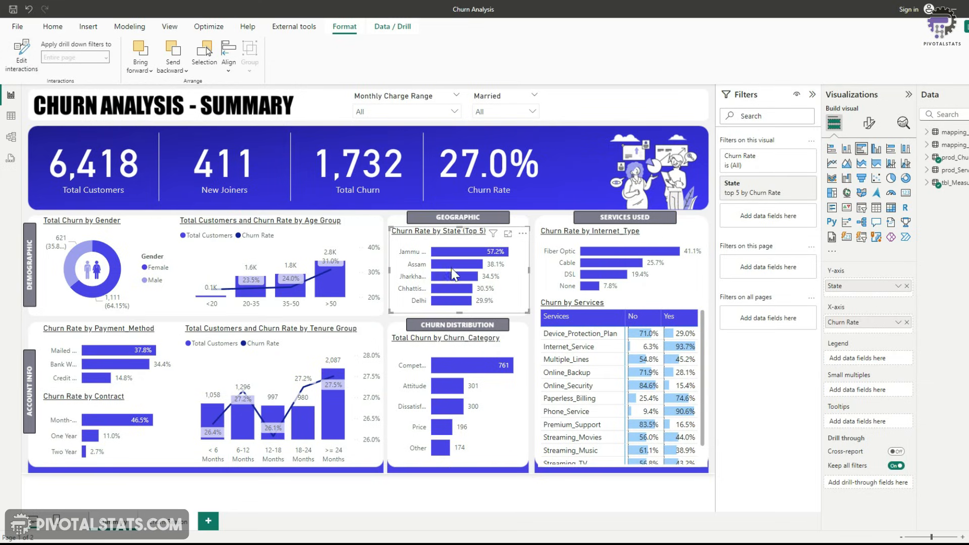
Test cross-filtering with the Jammu and Assam state bars and the >50 age-group bar, clearing each afterwards
click(467, 251)
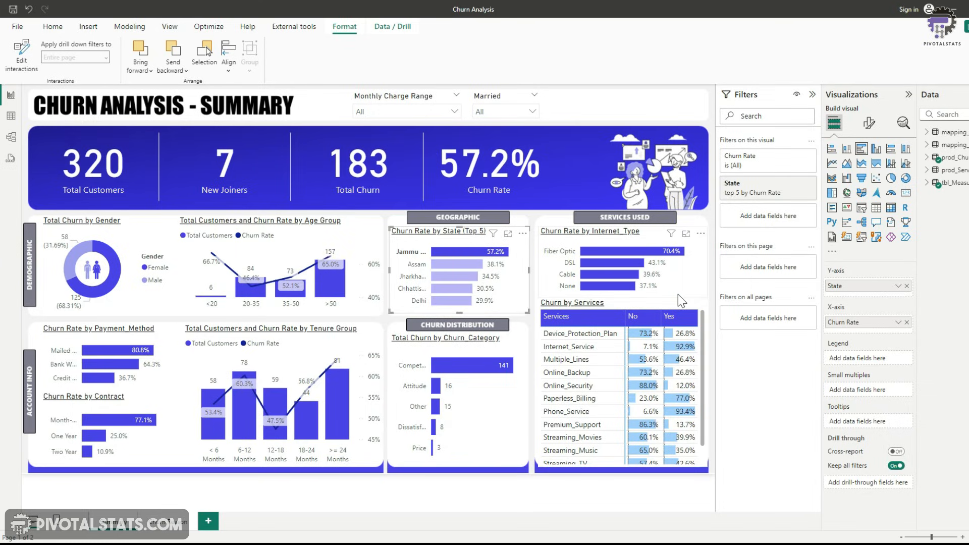
click(465, 262)
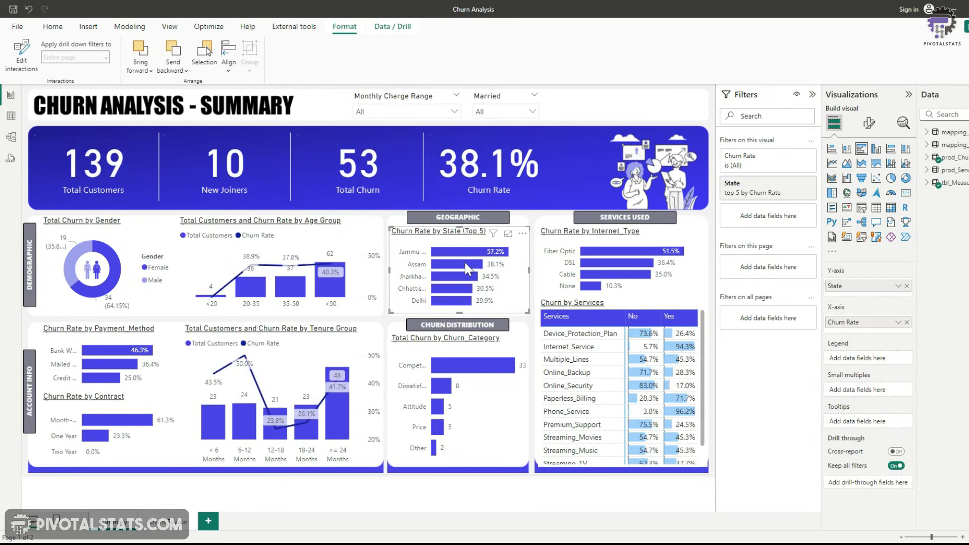
click(465, 263)
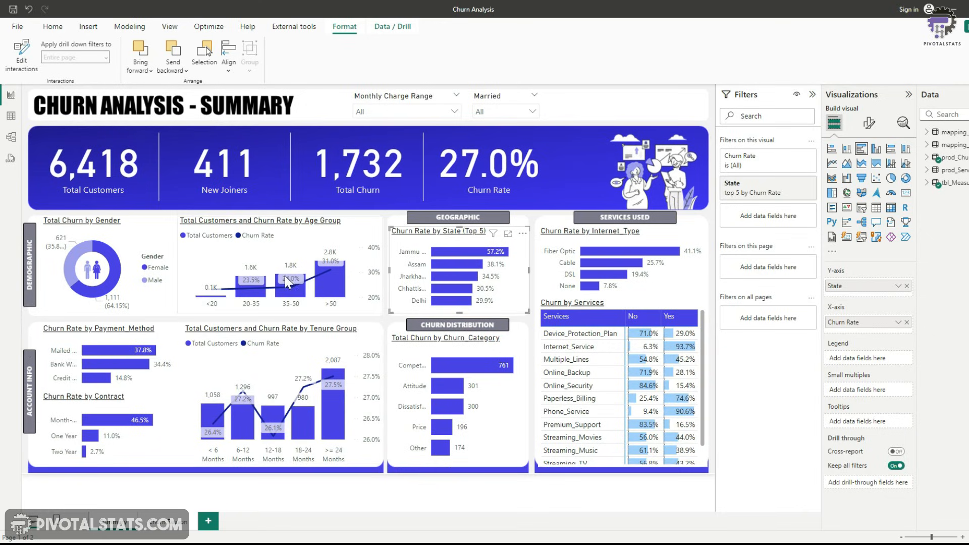
click(333, 293)
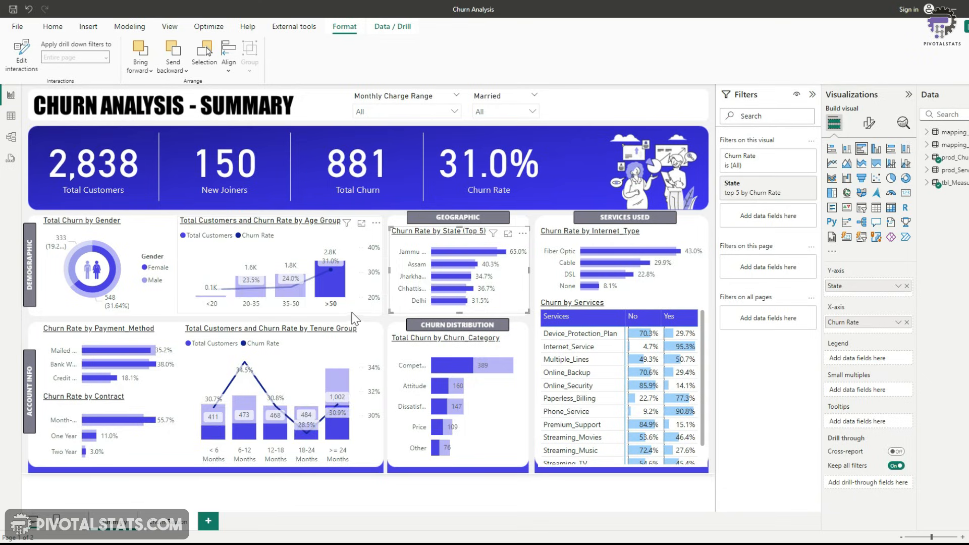
click(339, 294)
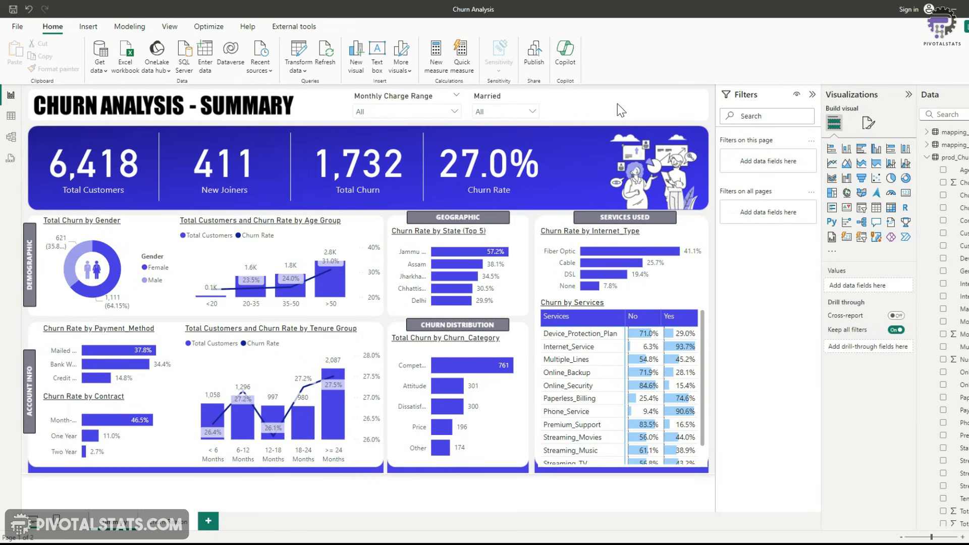
Insert a Custom narrative visual and resize it in the upper right corner of the report page
click(892, 225)
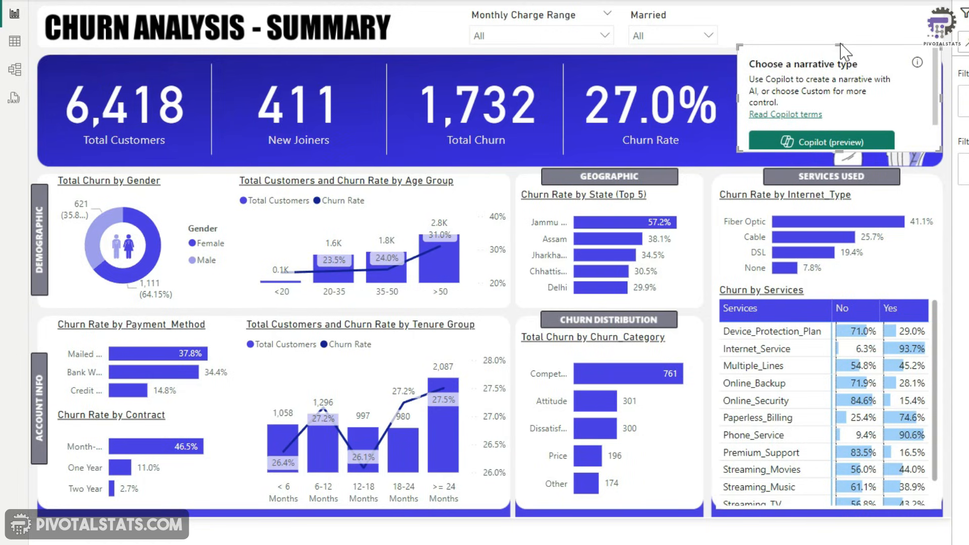
drag(838, 46, 839, 8)
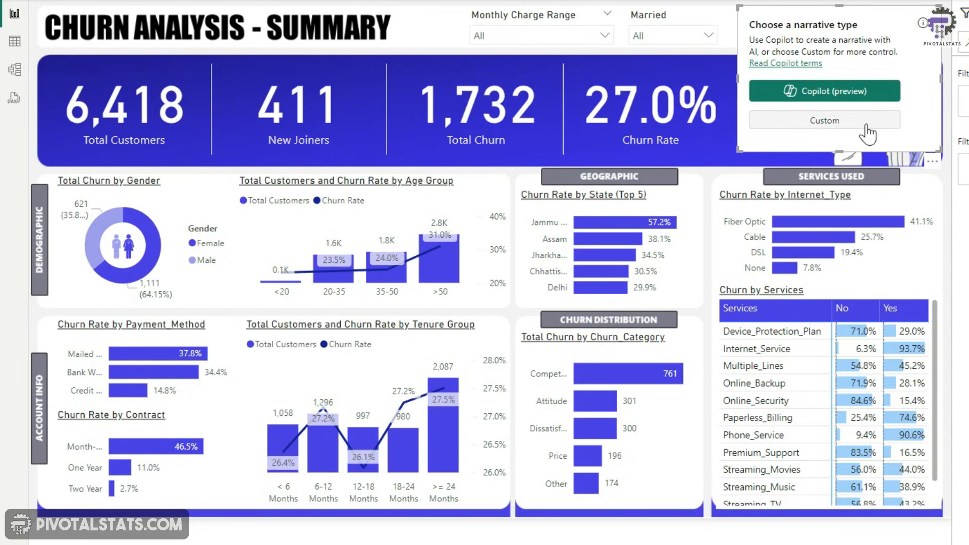
click(867, 125)
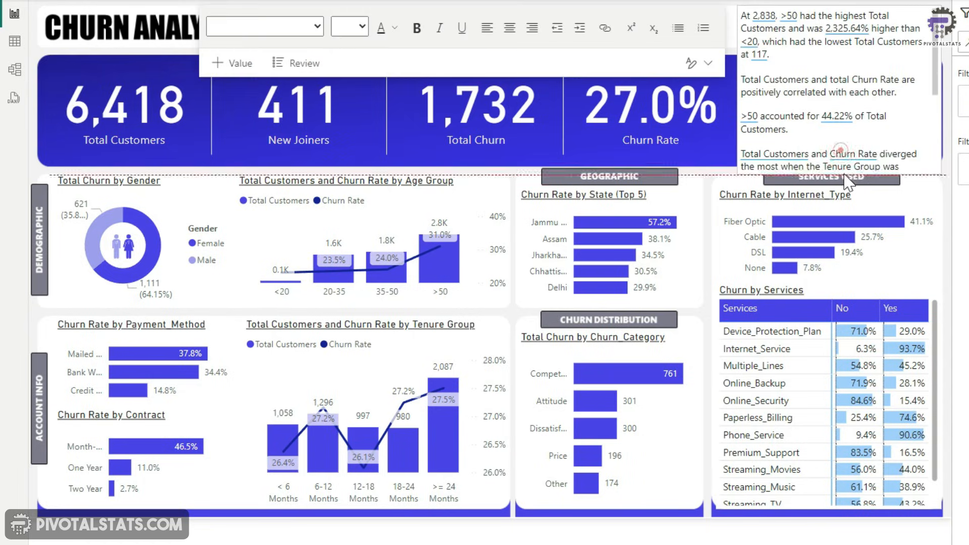
drag(845, 178, 851, 163)
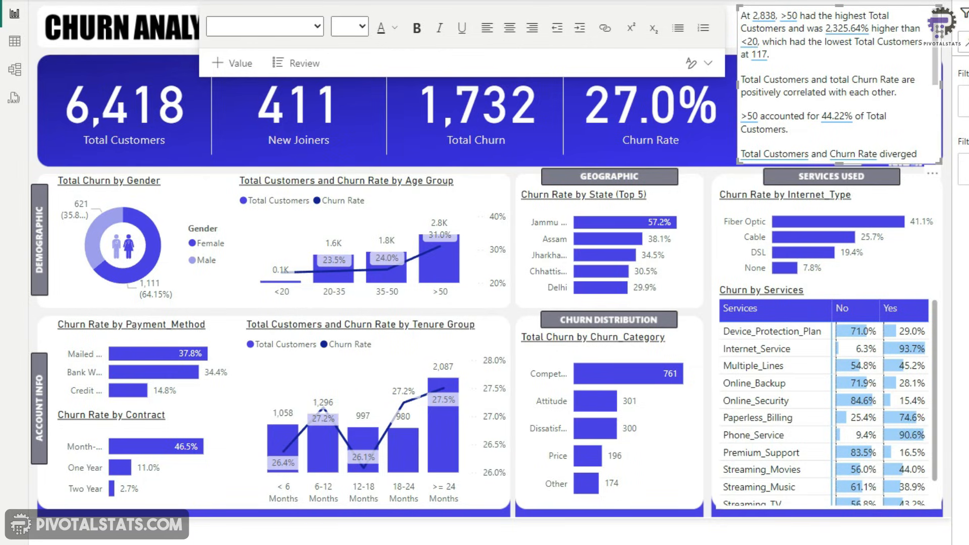
click(662, 170)
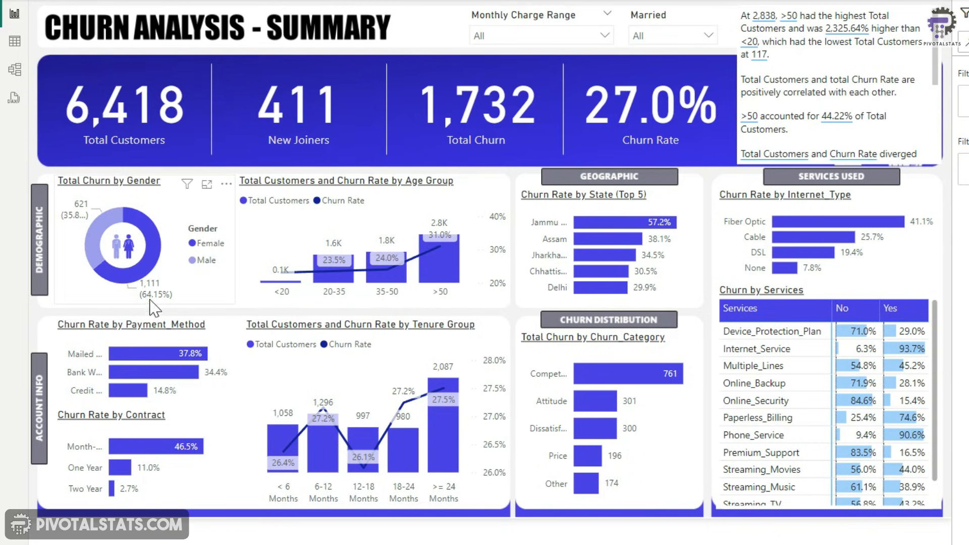
Check the narrative's response to the Female slice of the gender donut, then delete the narrative visual
click(152, 275)
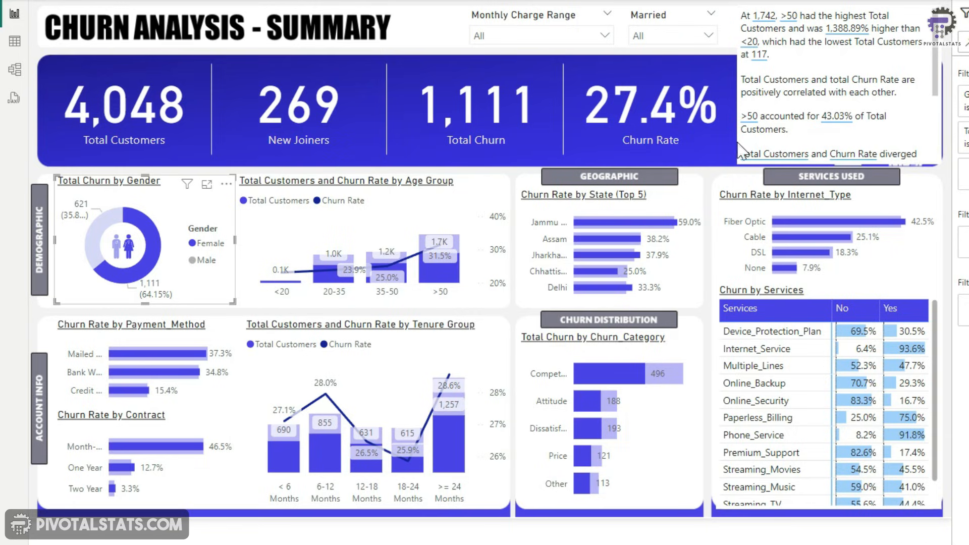
click(132, 278)
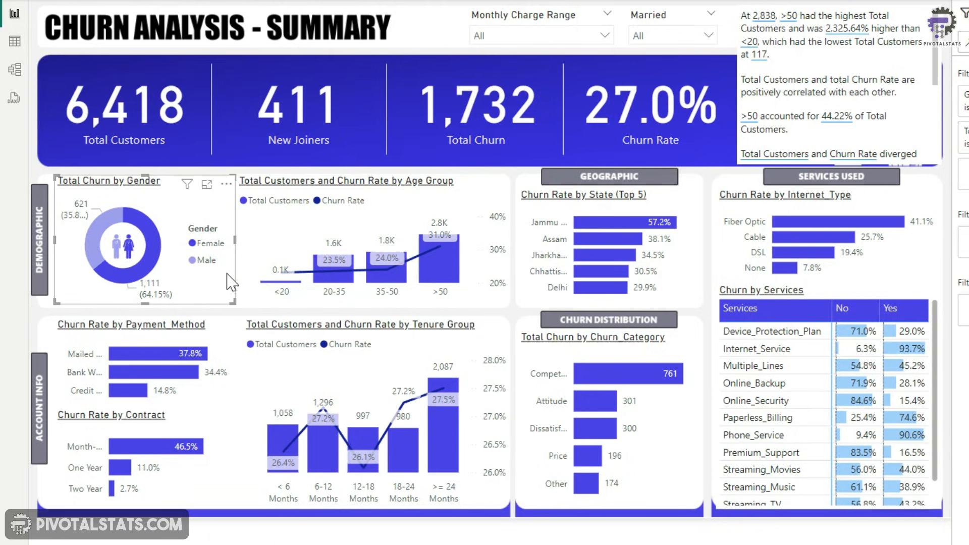
mouse_move(150, 268)
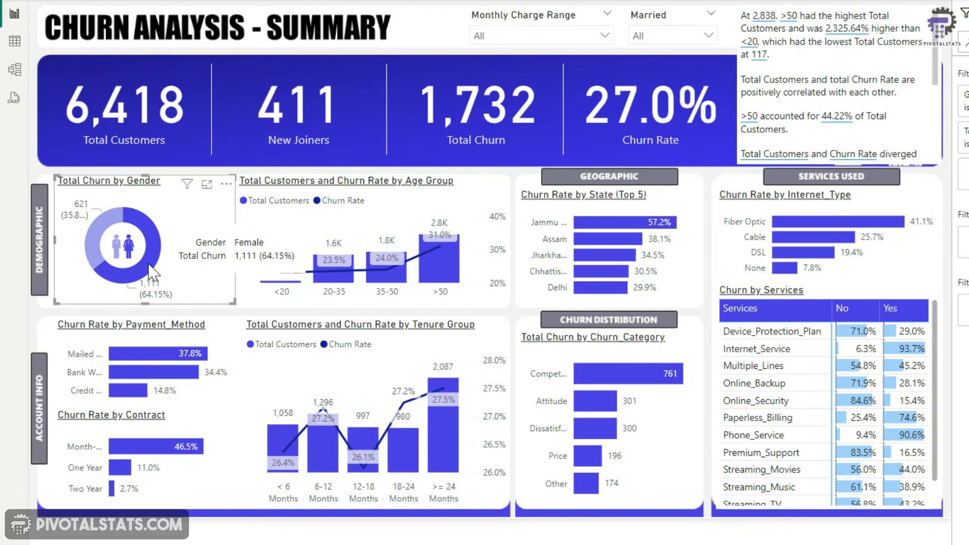
click(150, 266)
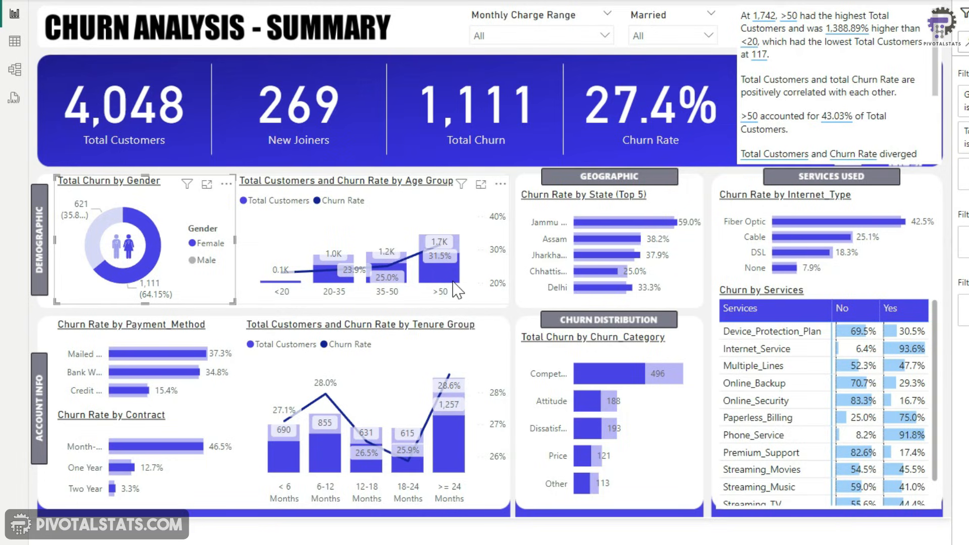
mouse_move(455, 287)
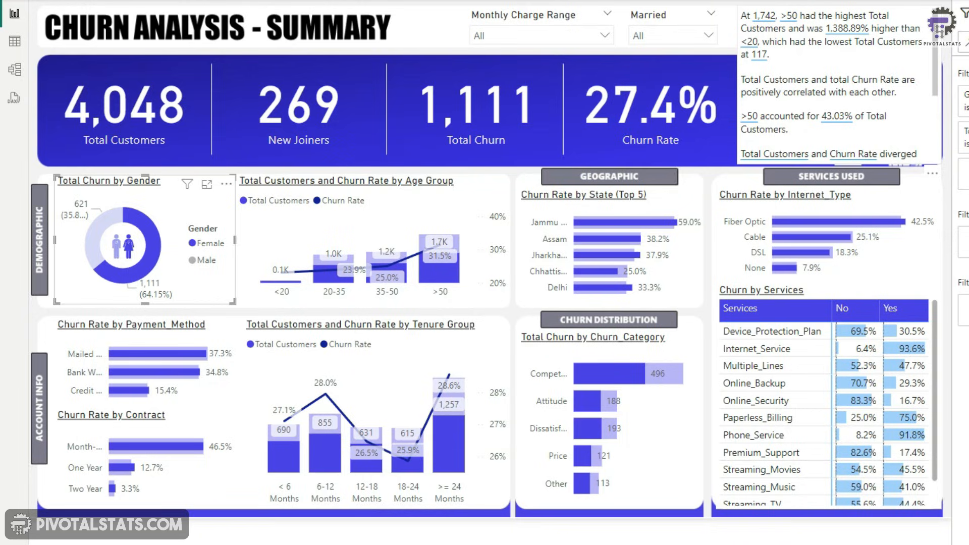
click(807, 104)
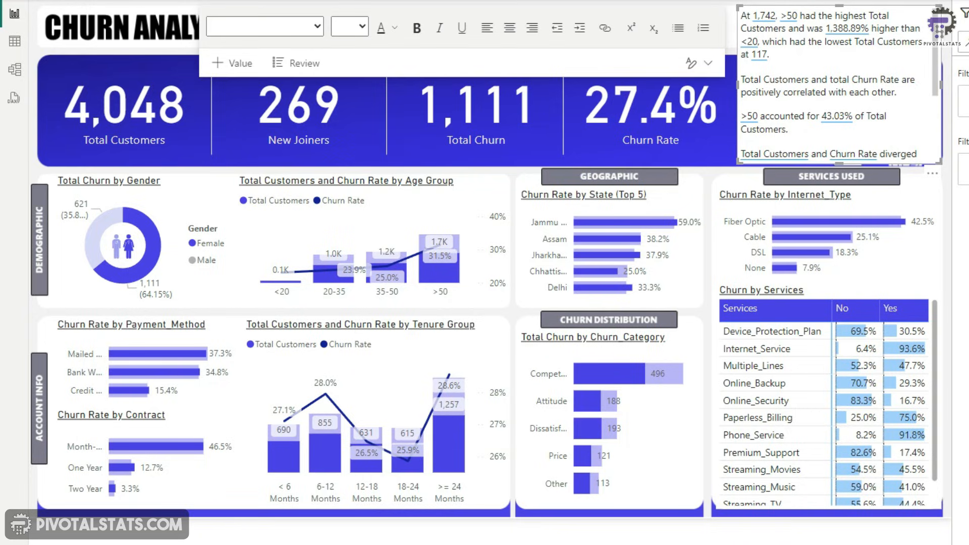
key(Delete)
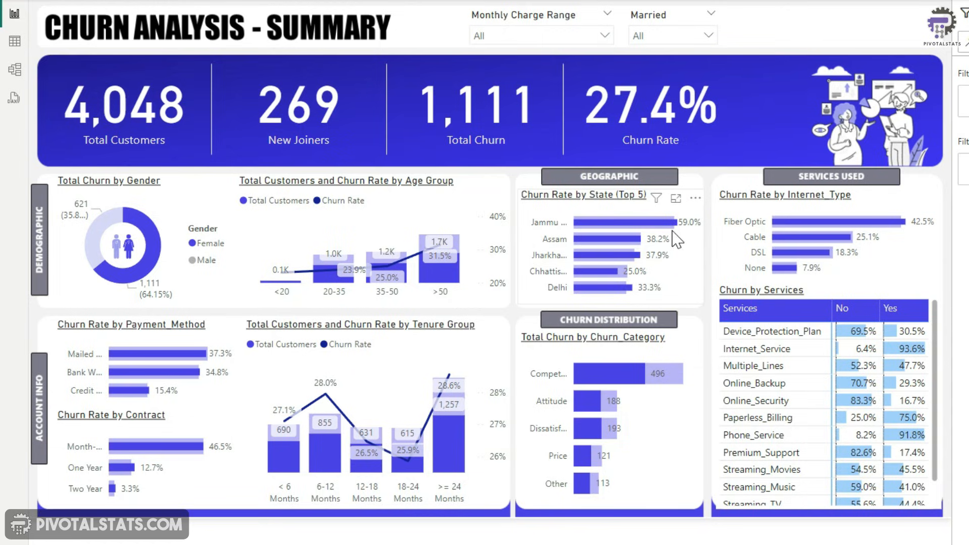
With the Female slice selected, check the churn-reason tooltip on the Competitor bar of the churn category chart
click(151, 275)
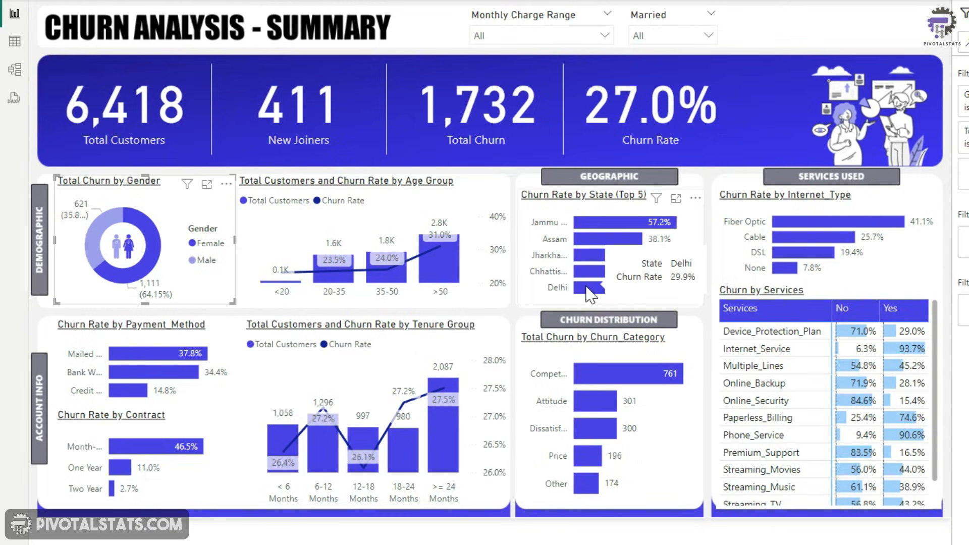
click(127, 280)
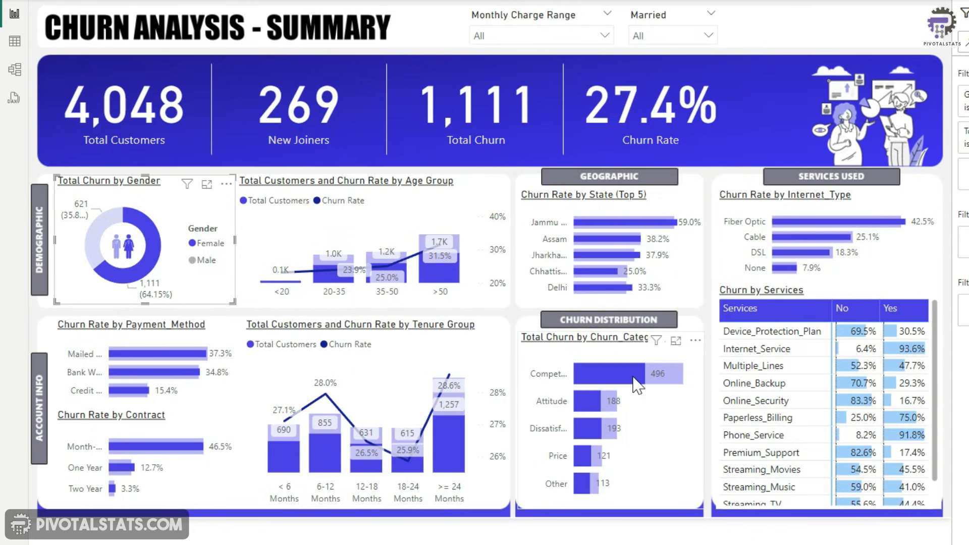
mouse_move(635, 384)
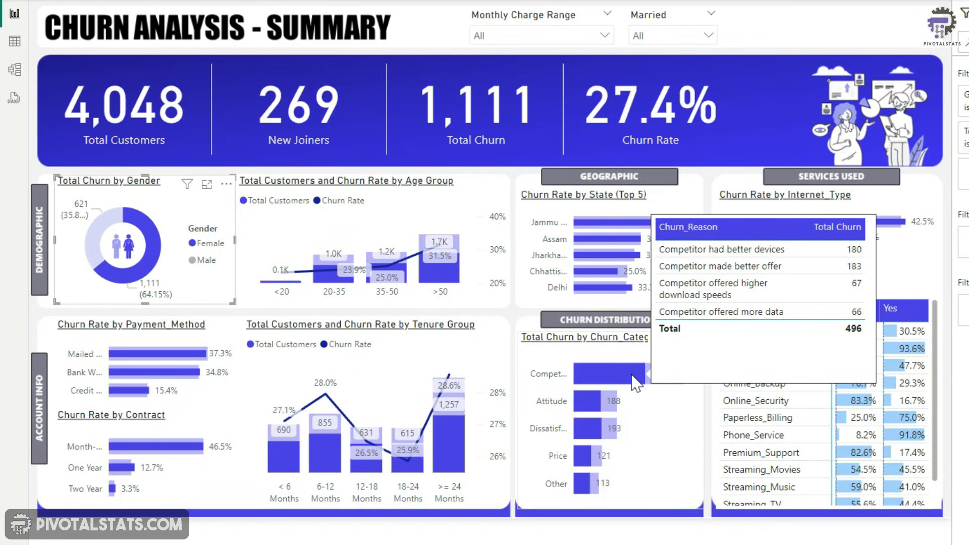
click(116, 279)
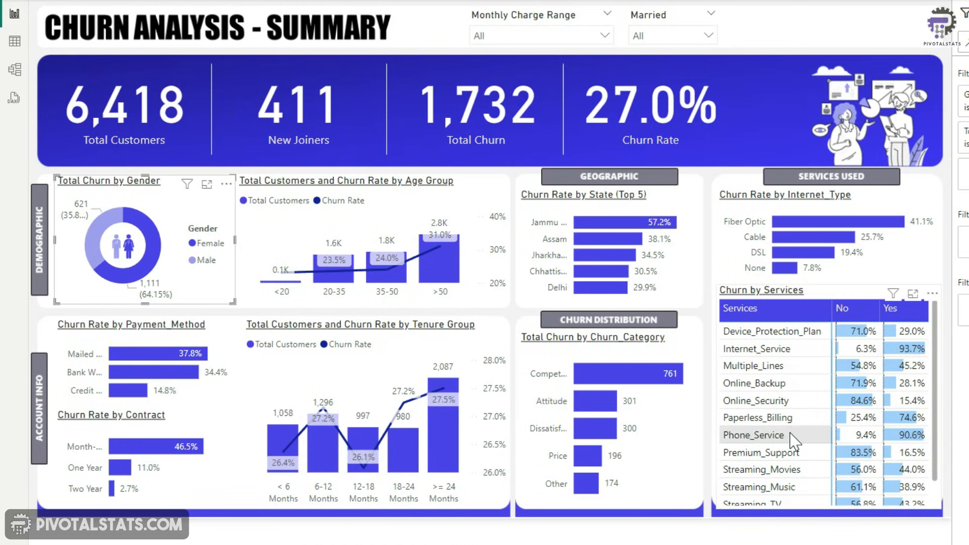
Scroll through the services matrix to review all service rows
click(873, 301)
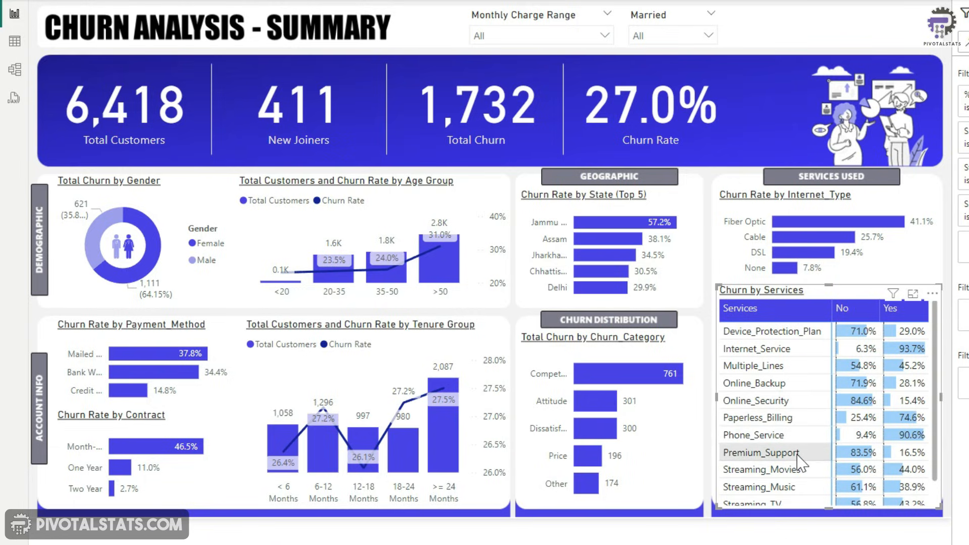
scroll(803, 460, down, 1)
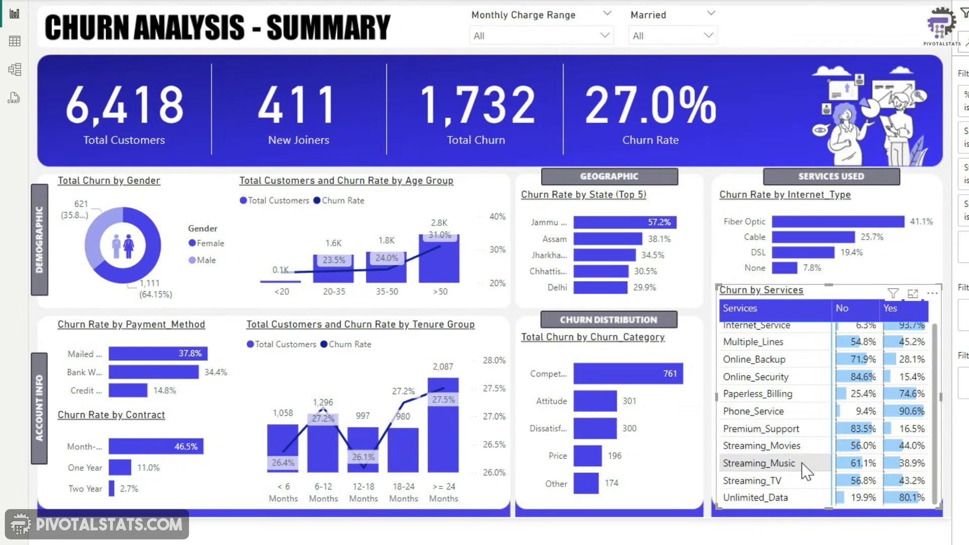
scroll(806, 455, up, 1)
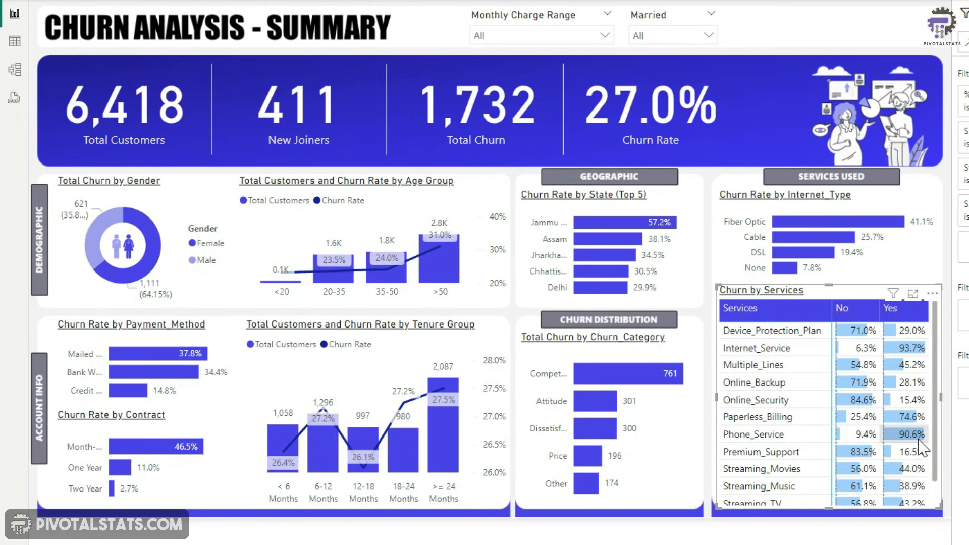
scroll(921, 449, down, 1)
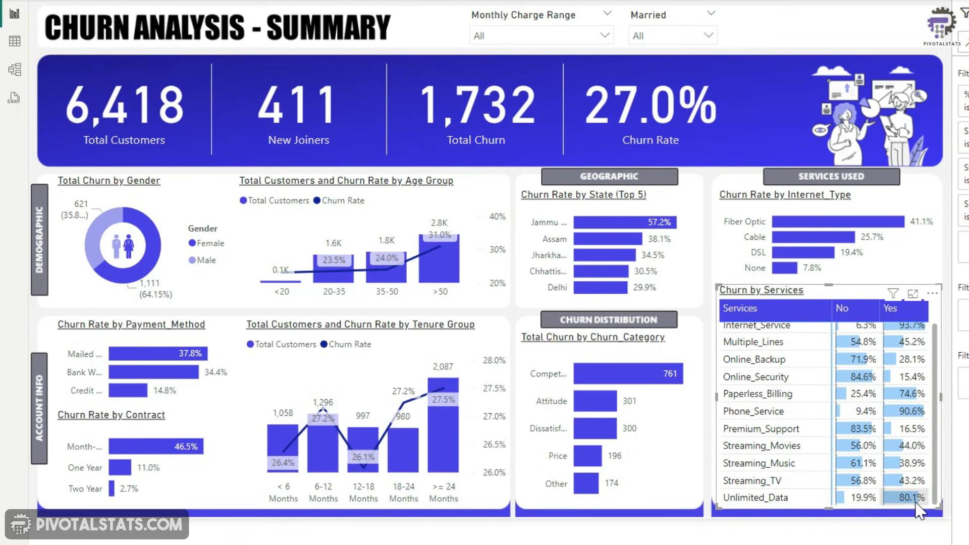
scroll(916, 500, up, 1)
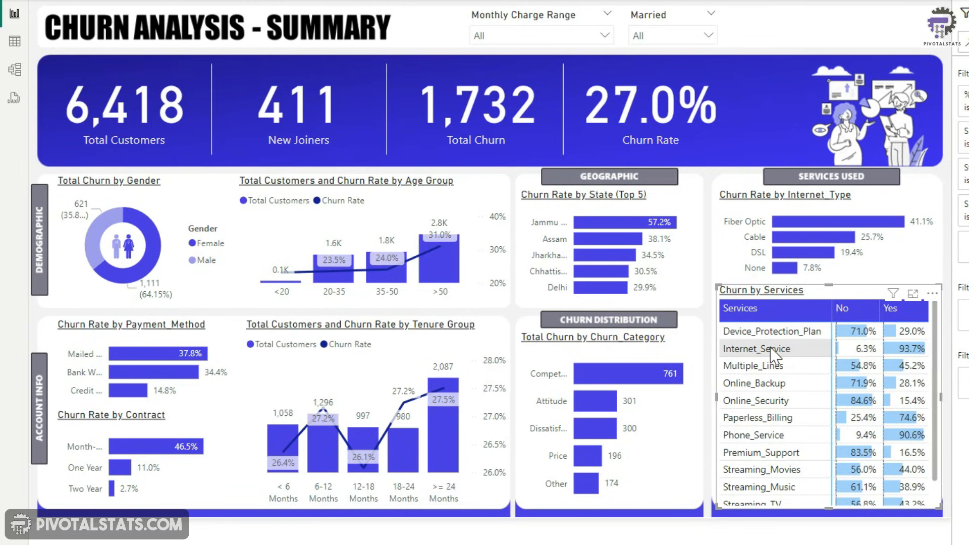
scroll(917, 374, down, 1)
scroll(922, 444, up, 1)
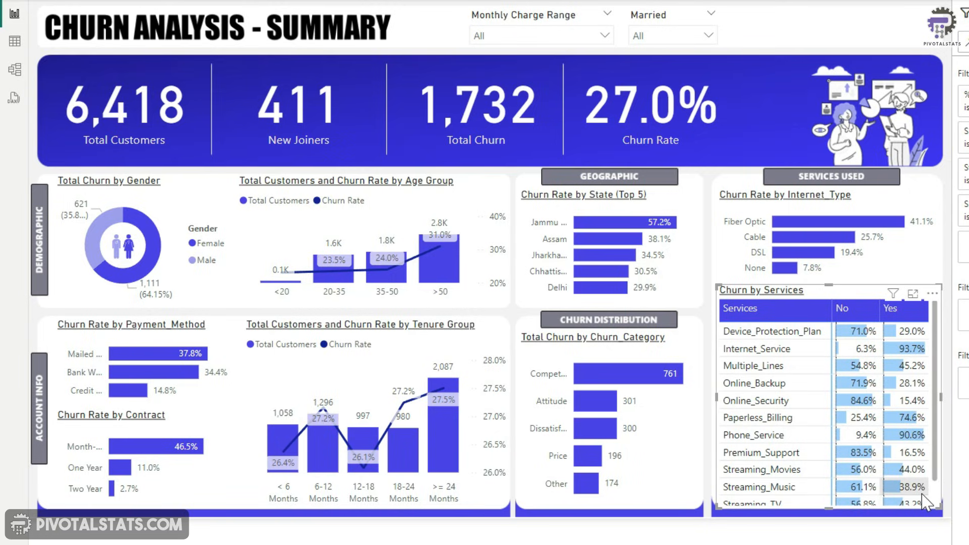
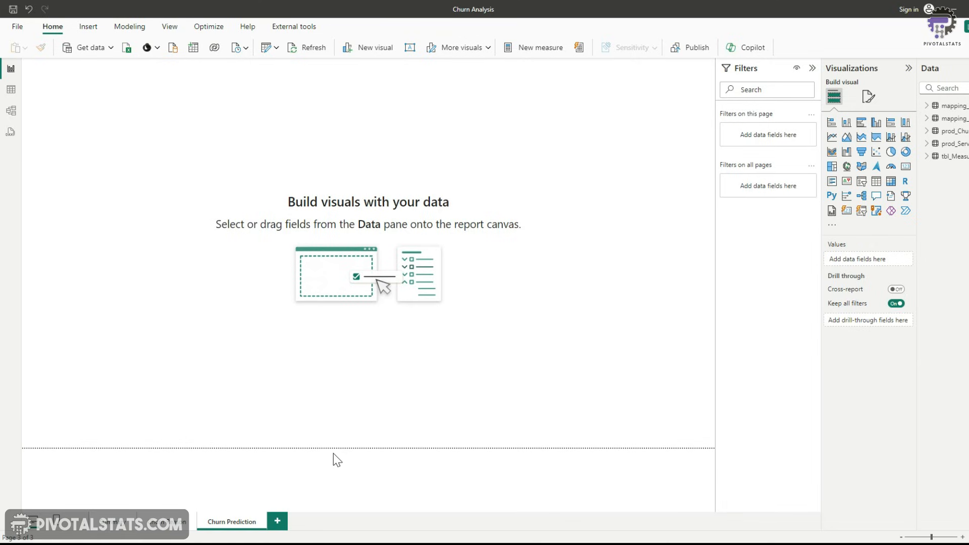
Import the Predictions CSV file from the Data folder as a new table
click(110, 47)
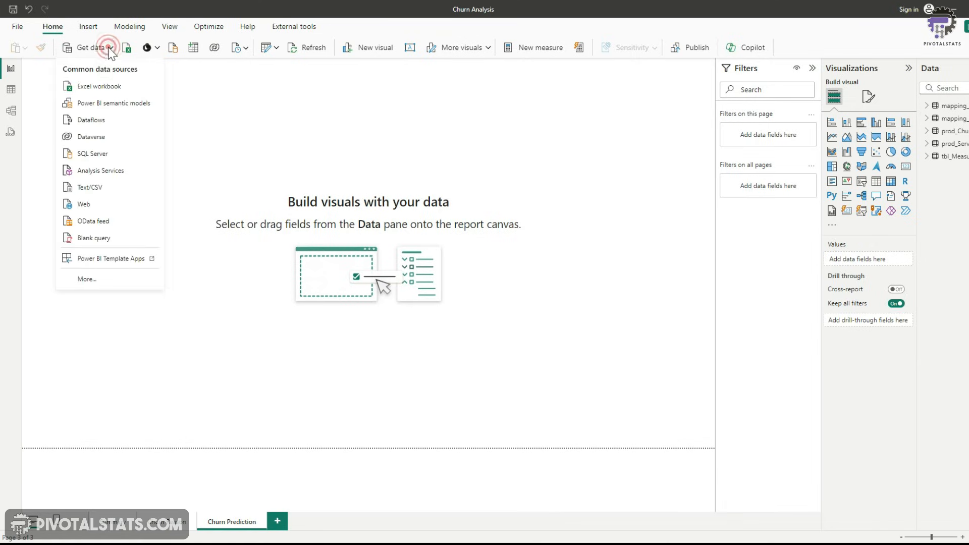
click(115, 187)
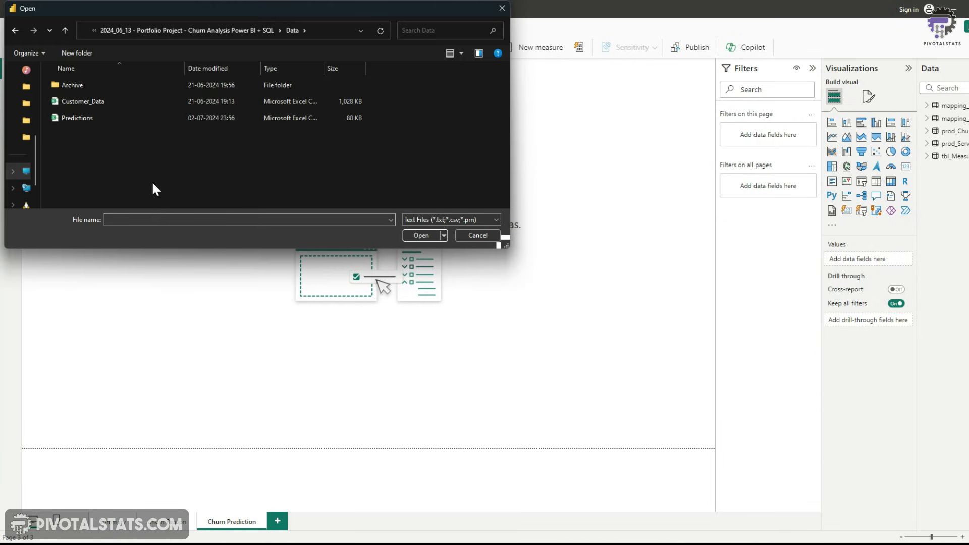
click(81, 117)
double_click(81, 120)
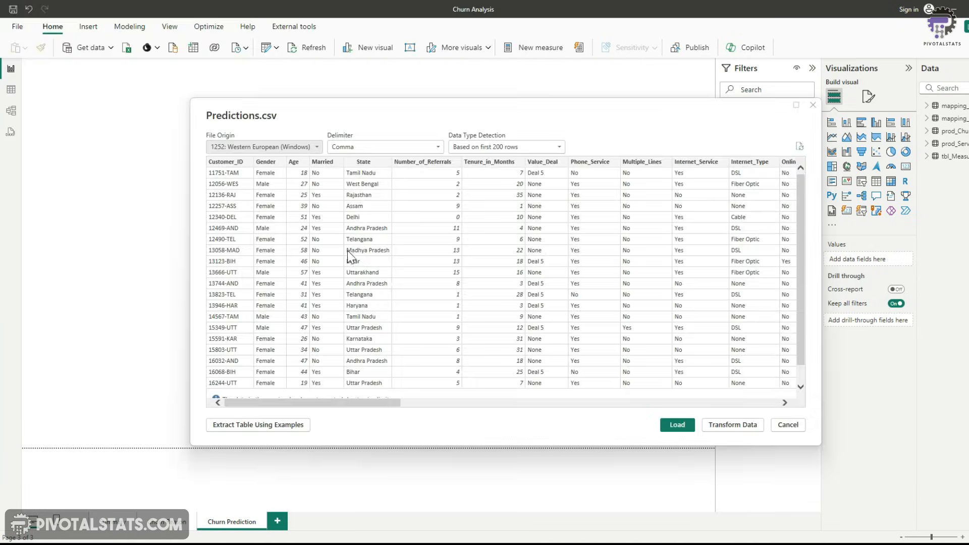
drag(327, 403, 810, 405)
click(681, 427)
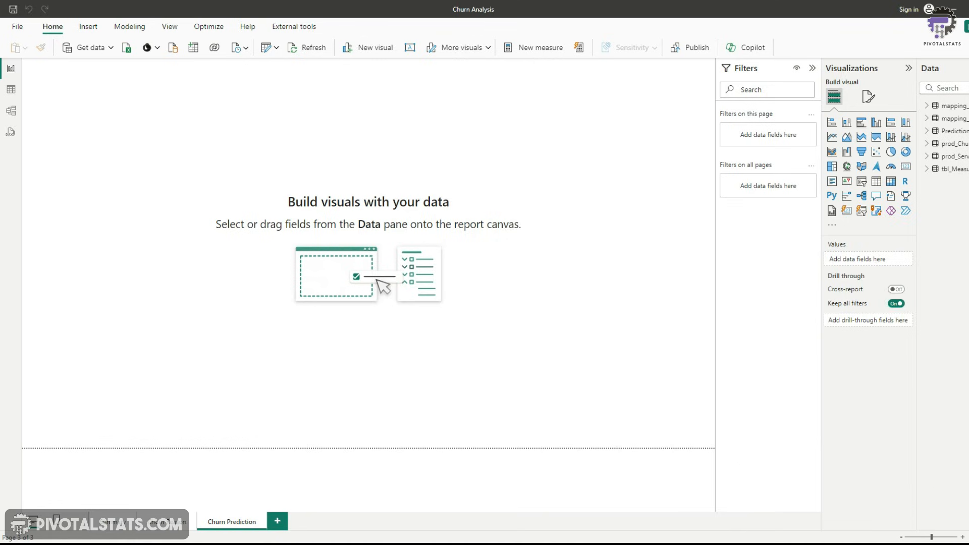
Create a measure in tbl_Measures: Count Predicted Churner = COUNT(Predictions[Customer_ID])
click(927, 169)
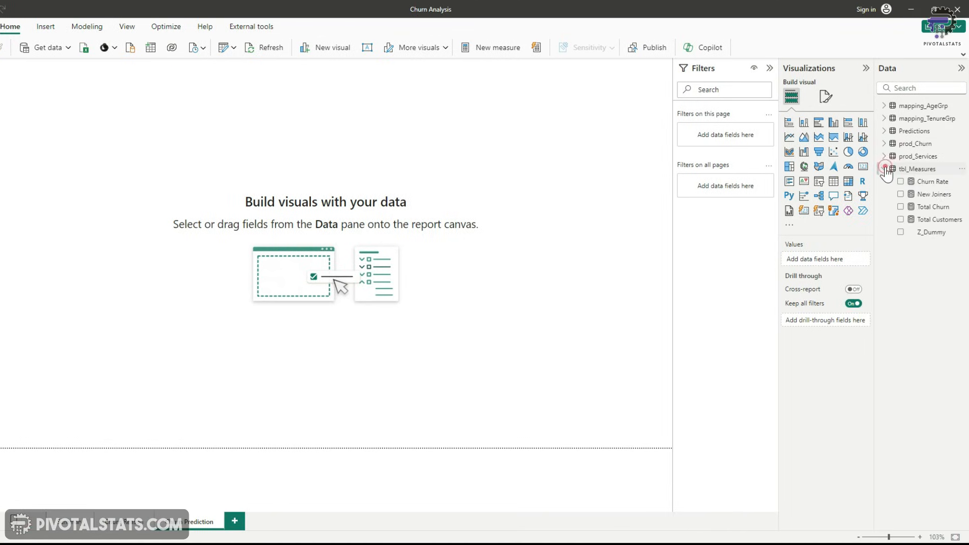
click(964, 168)
click(931, 189)
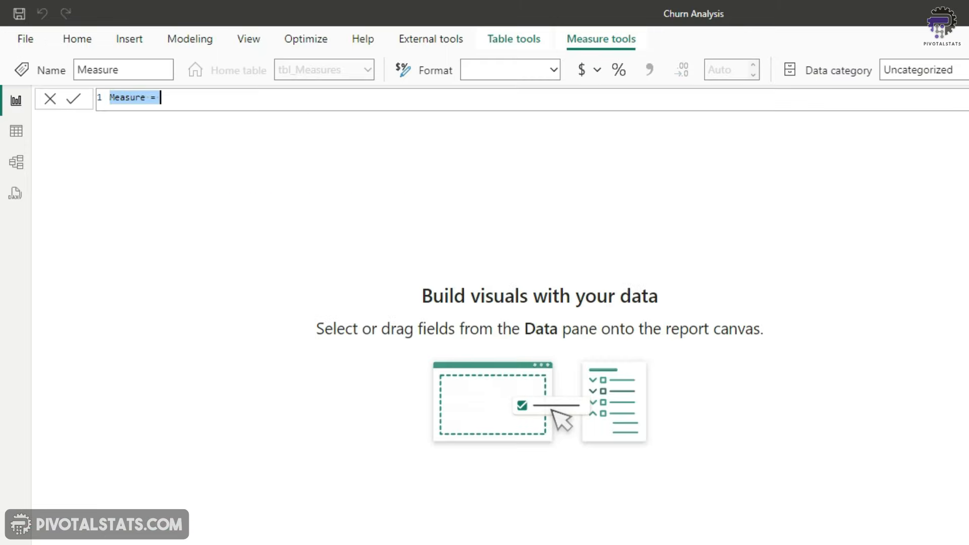
text(Count Predicted Churner =)
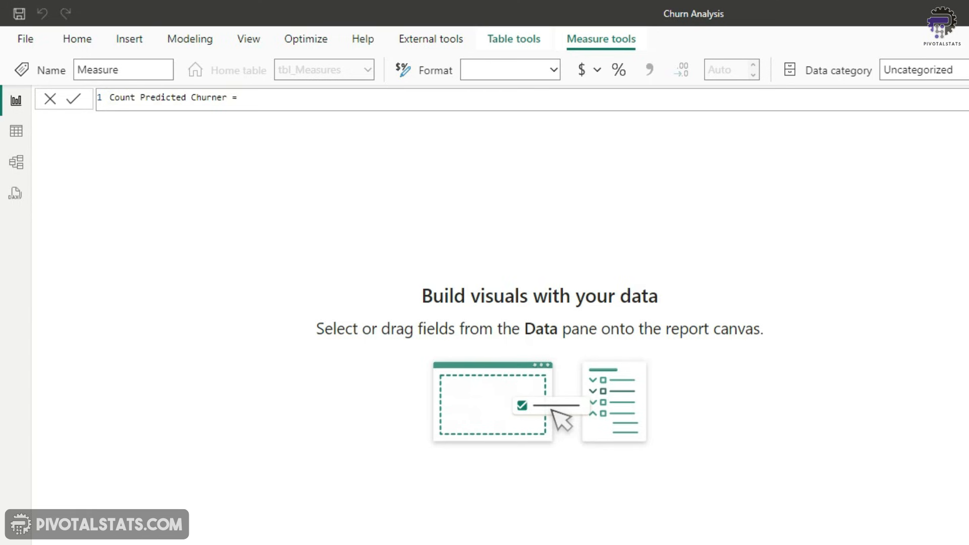
text( Count)
key(Tab)
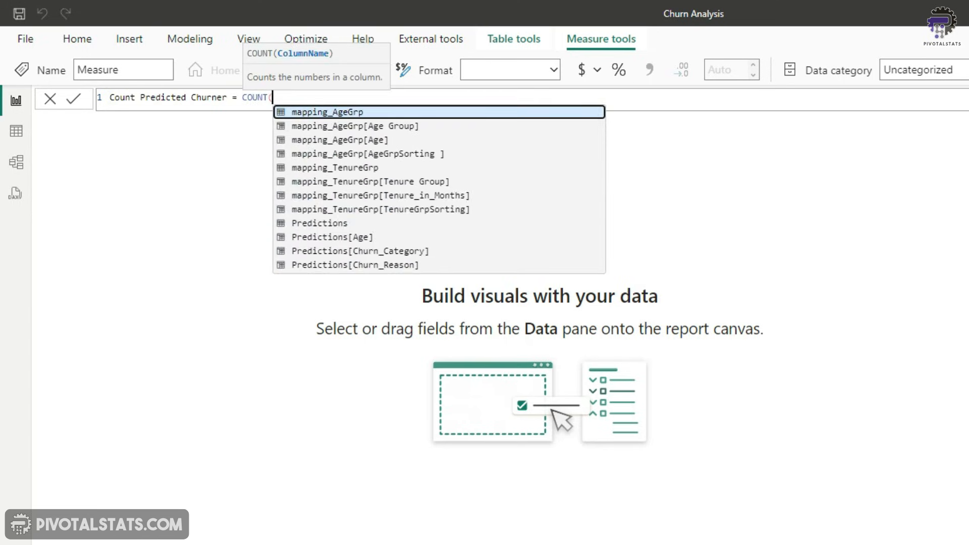
text(cus)
key(Tab)
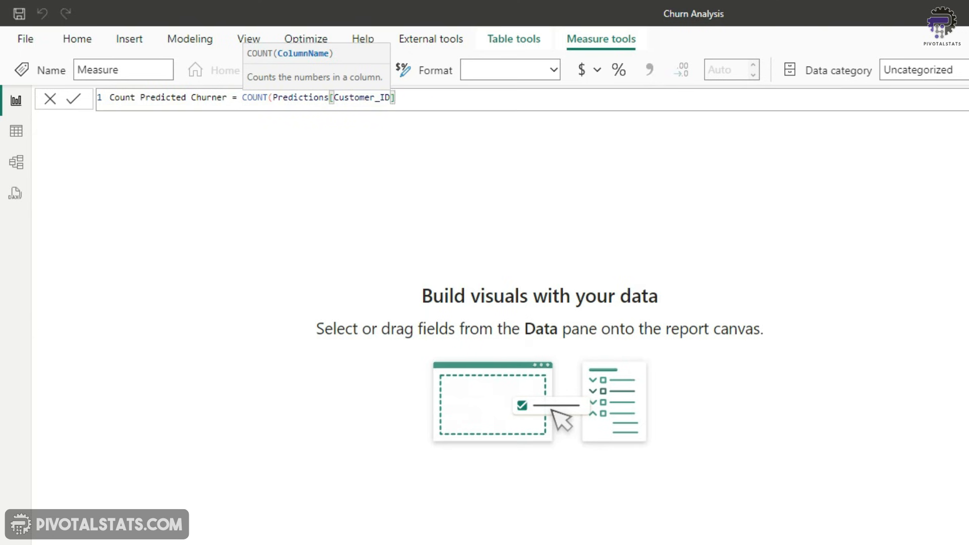
text())
key(Return)
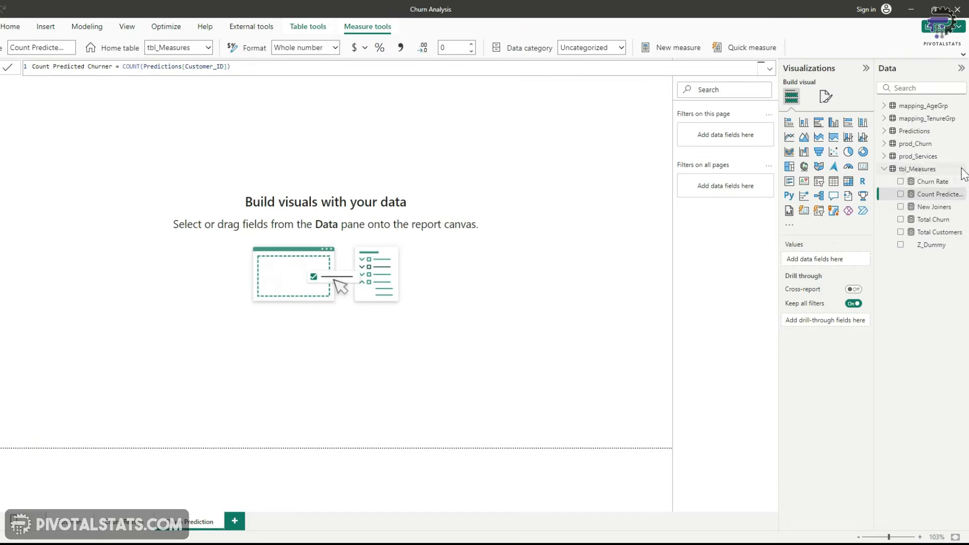
Create a measure Title Predicted Churner = "COUNT OF PREDICTED CHURNERS : " & COUNT(Predictions[Customer_ID])
right_click(959, 168)
click(930, 190)
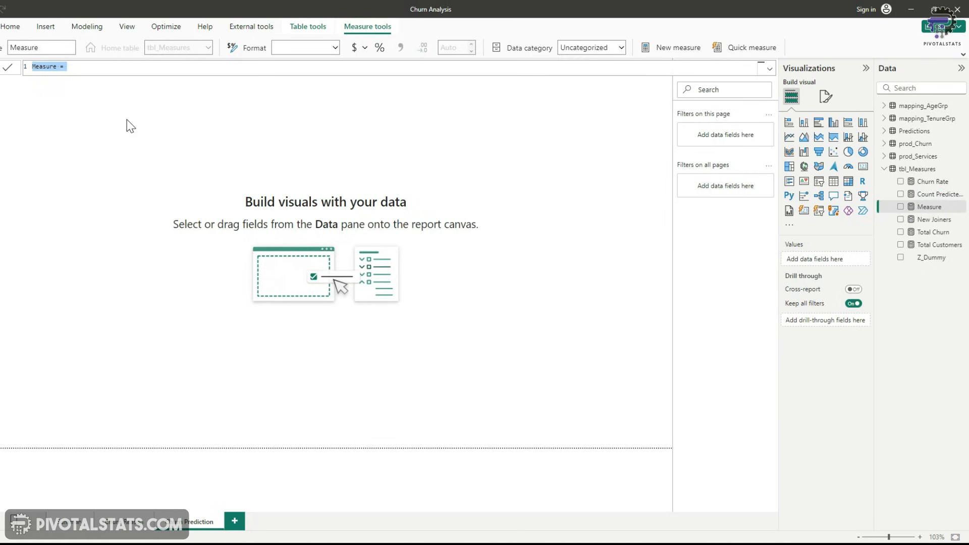
text(Title)
text( Predict)
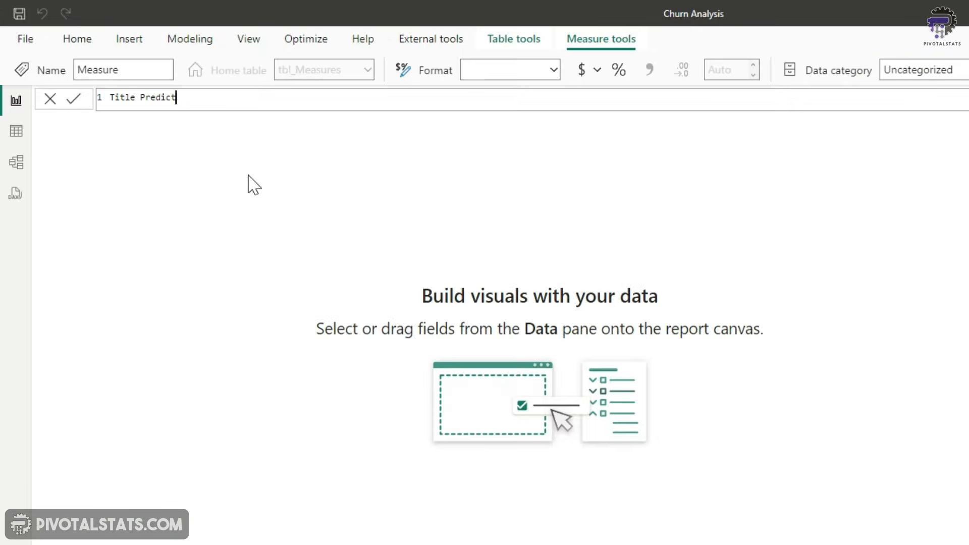
text(ed Churner = "Count)
key(ctrl+BackSpace)
text(COUNT OF PREDICTED CHURNERS : ")
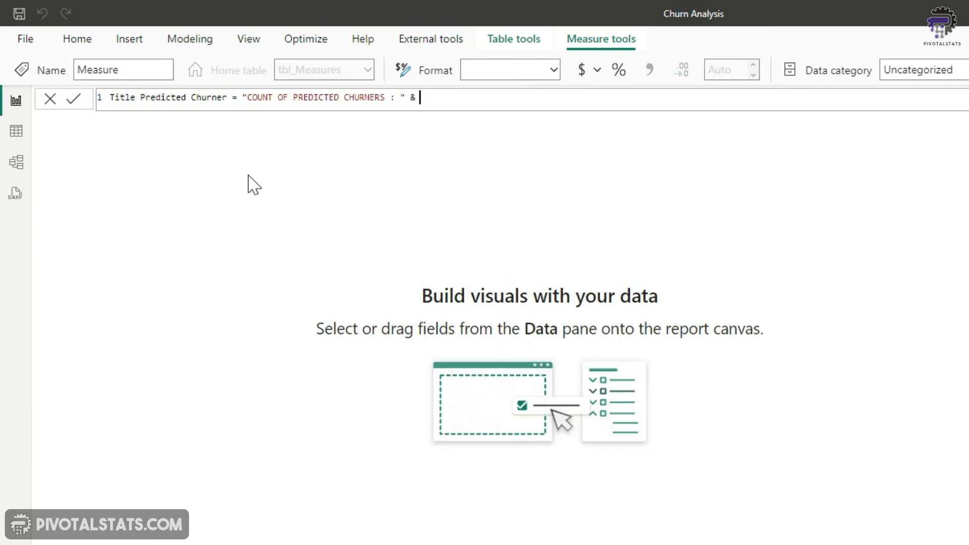
text( & COUNT()
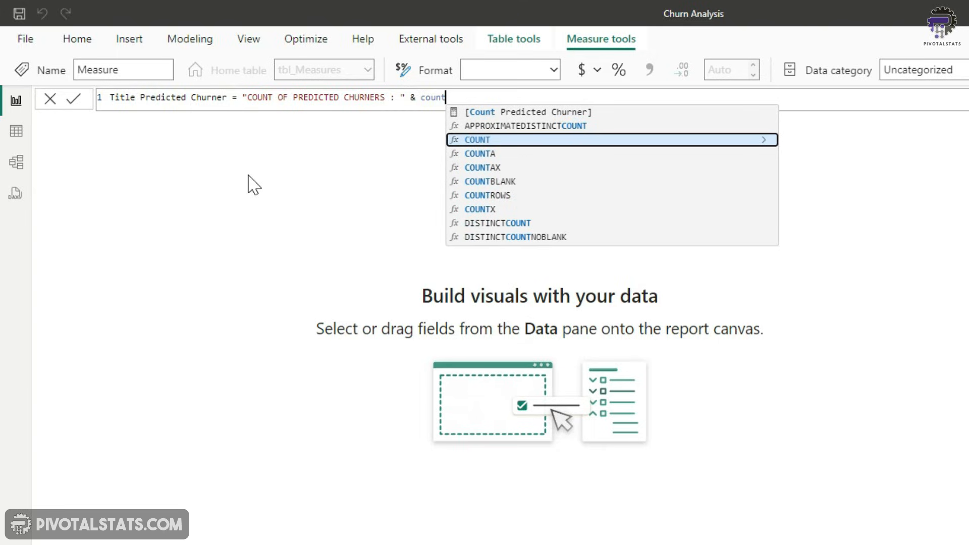
text(Predictions[Customer_ID])
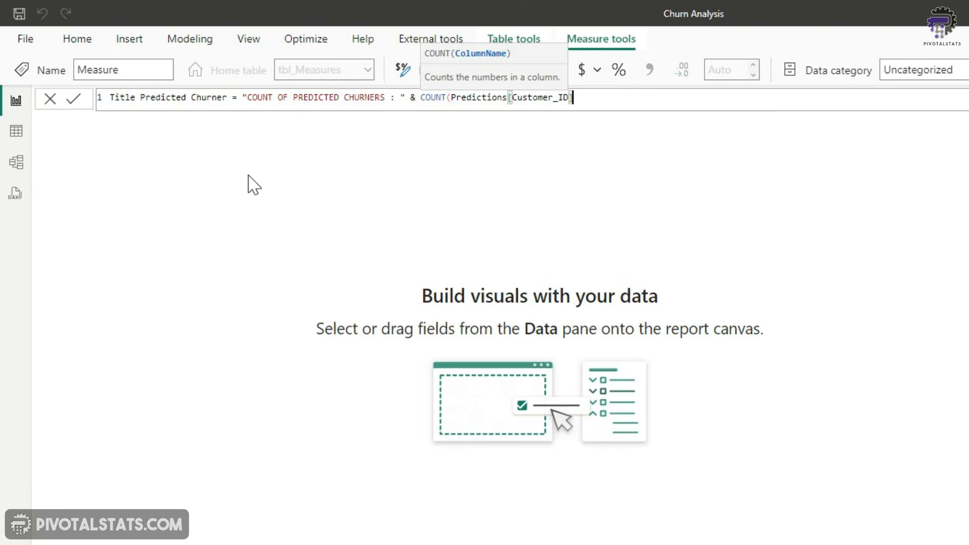
text())
key(Return)
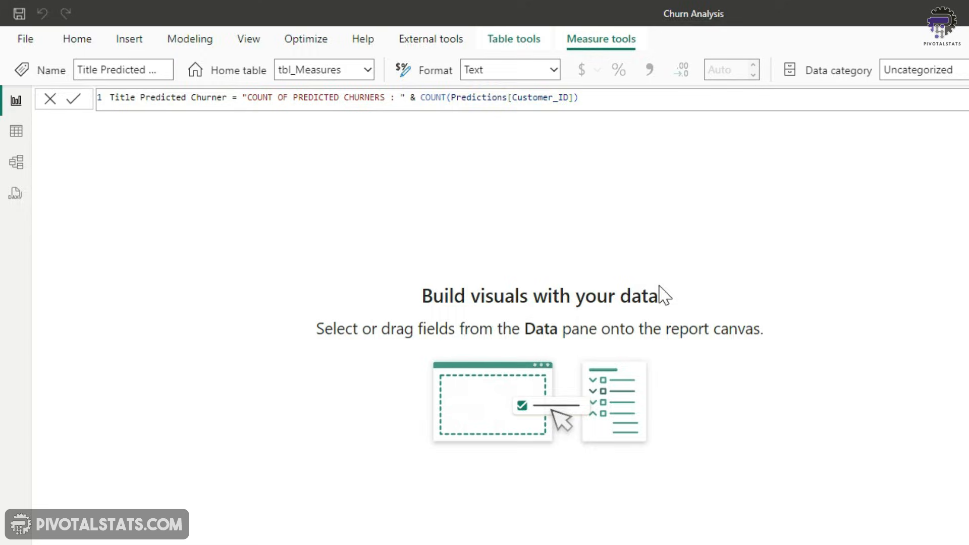
Build a table of Customer_ID with Monthly_Charge, Total_Revenue, Total_Refunds and Number_of_Referrals from Predictions
click(968, 246)
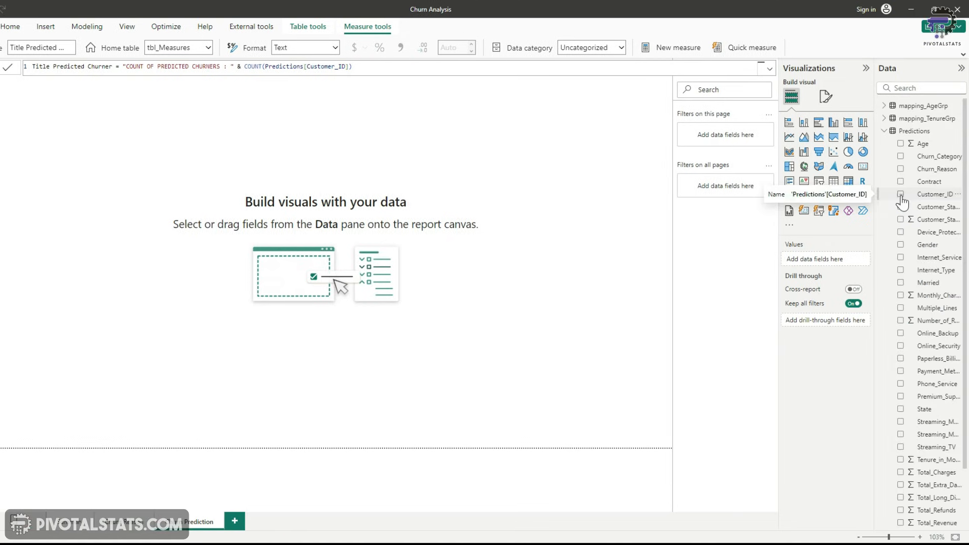
click(900, 194)
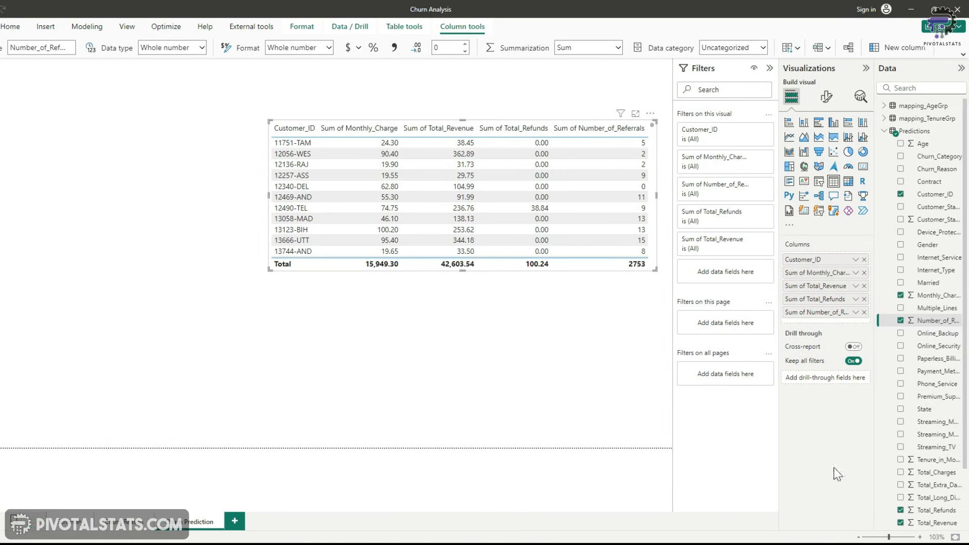
click(884, 130)
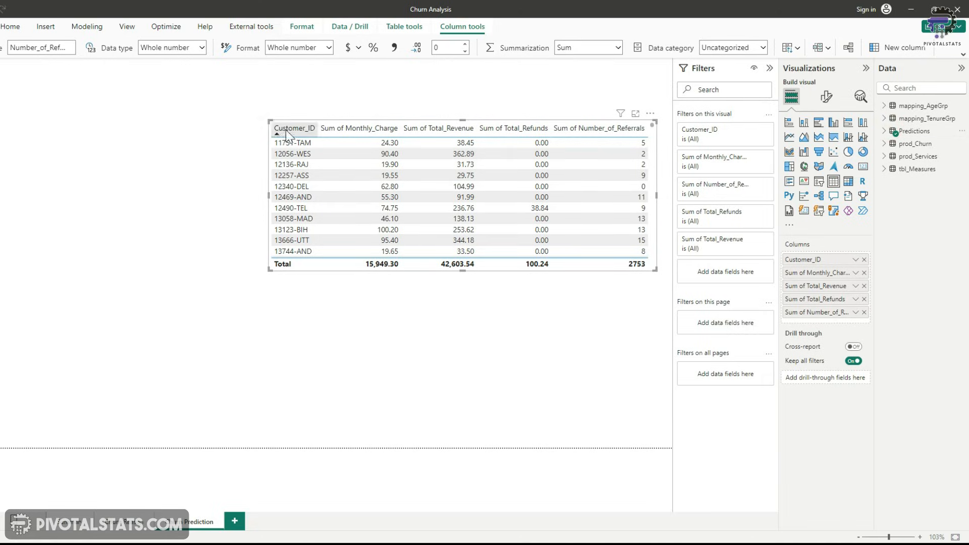
click(502, 333)
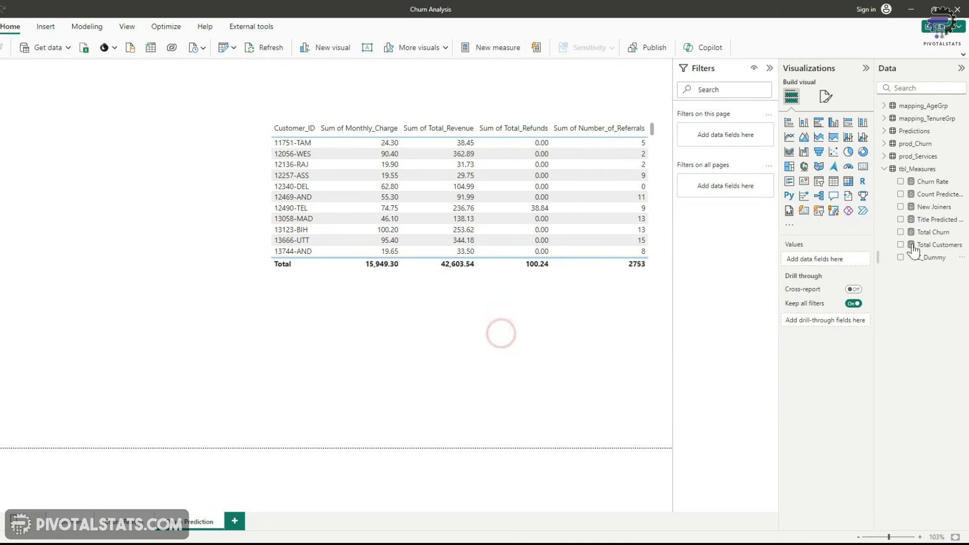
Add a card showing Title Predicted Churner and turn off its category label
click(902, 219)
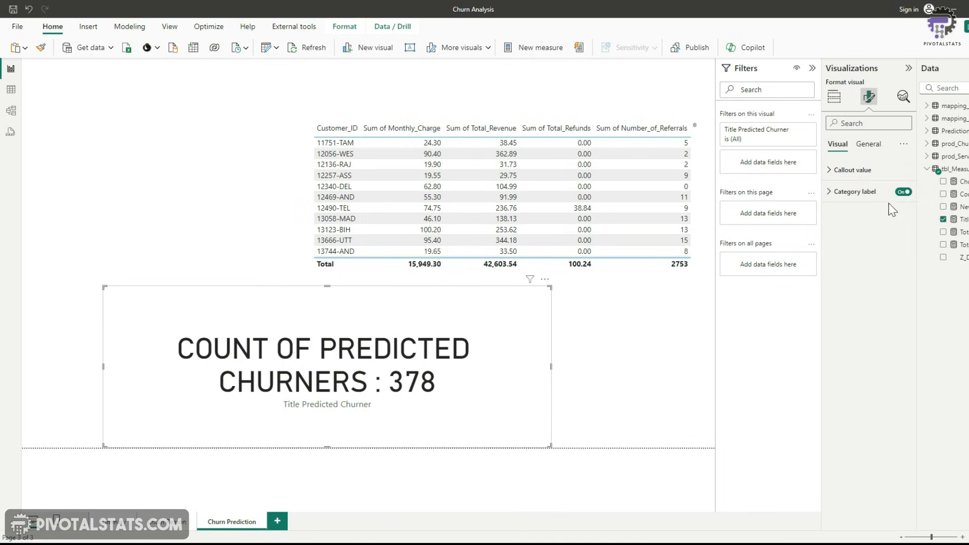
click(902, 192)
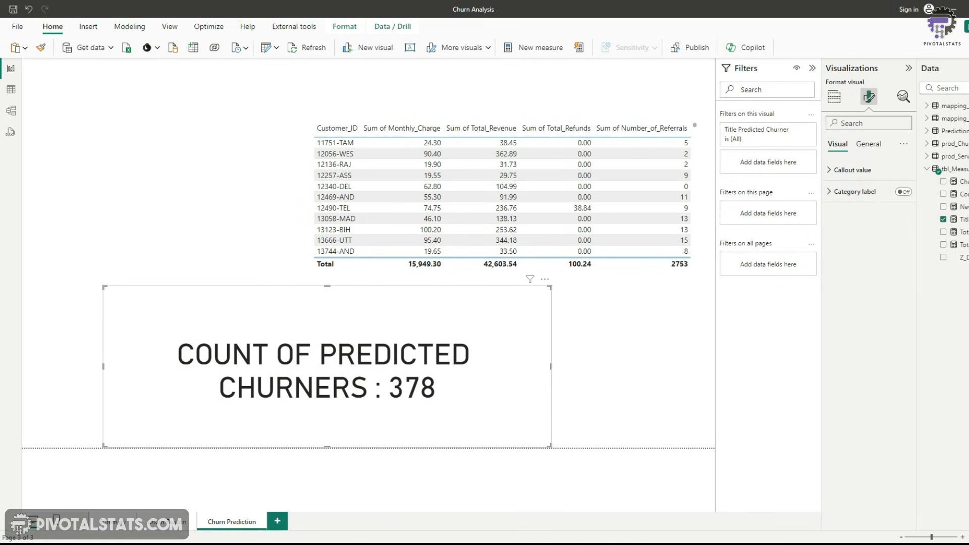
Set the title card's callout value to 15 pt bold and position it above the table
click(832, 170)
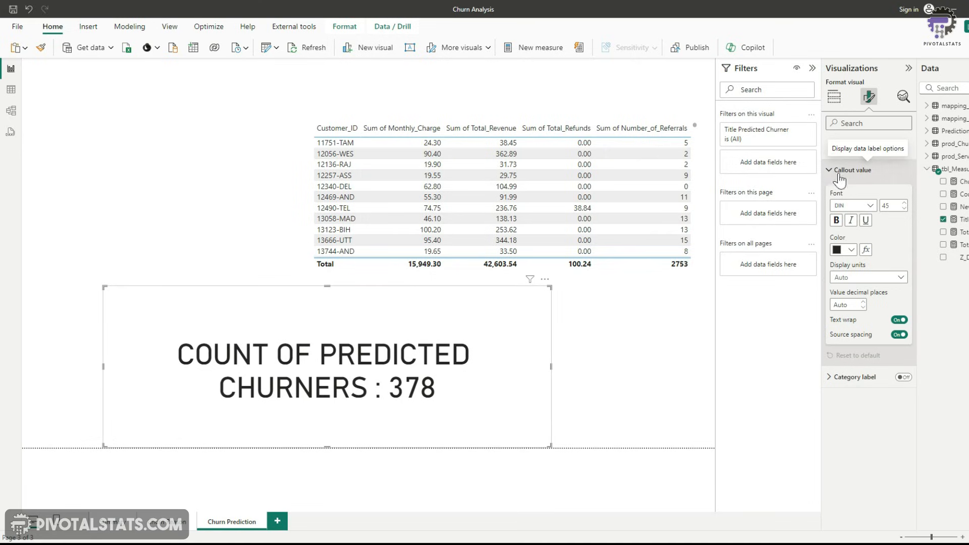
drag(893, 205, 870, 206)
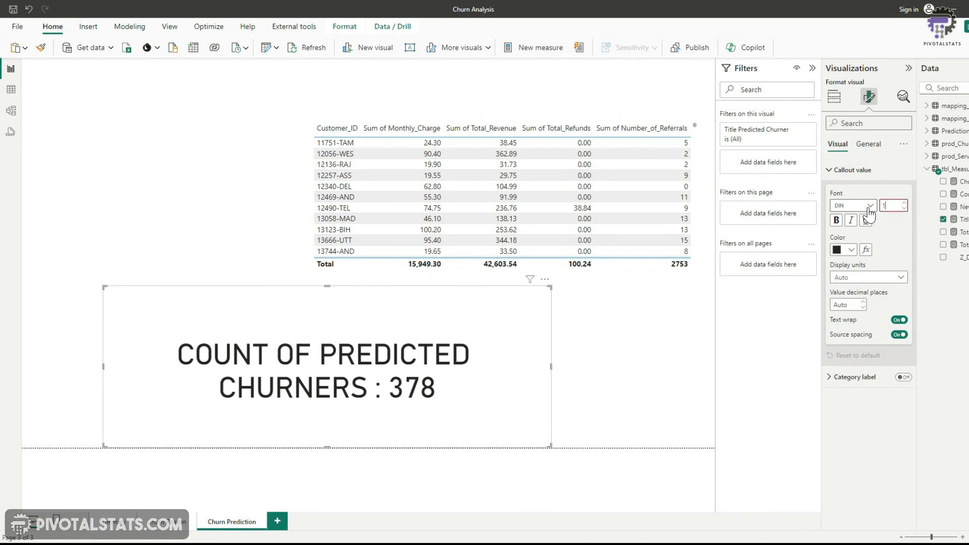
text(15)
key(Return)
click(836, 220)
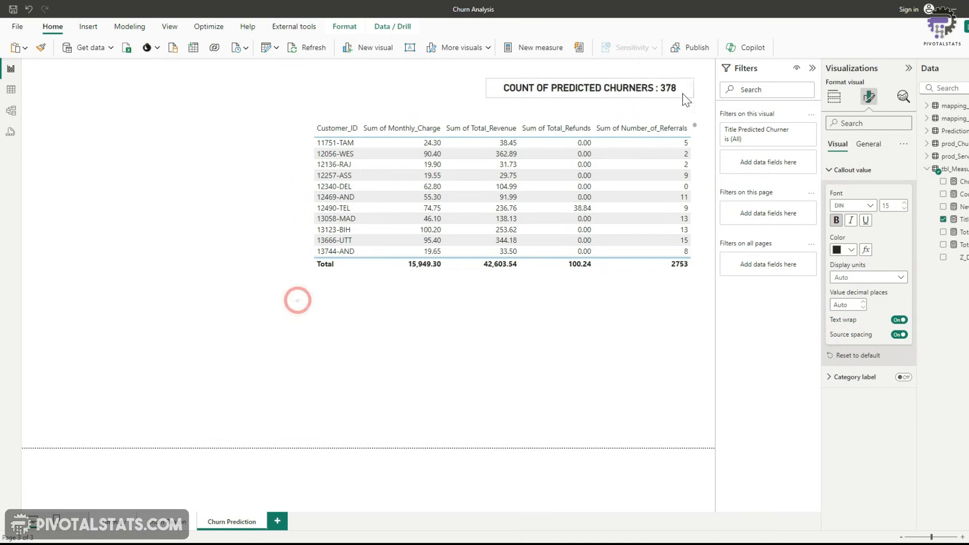
drag(683, 93, 689, 108)
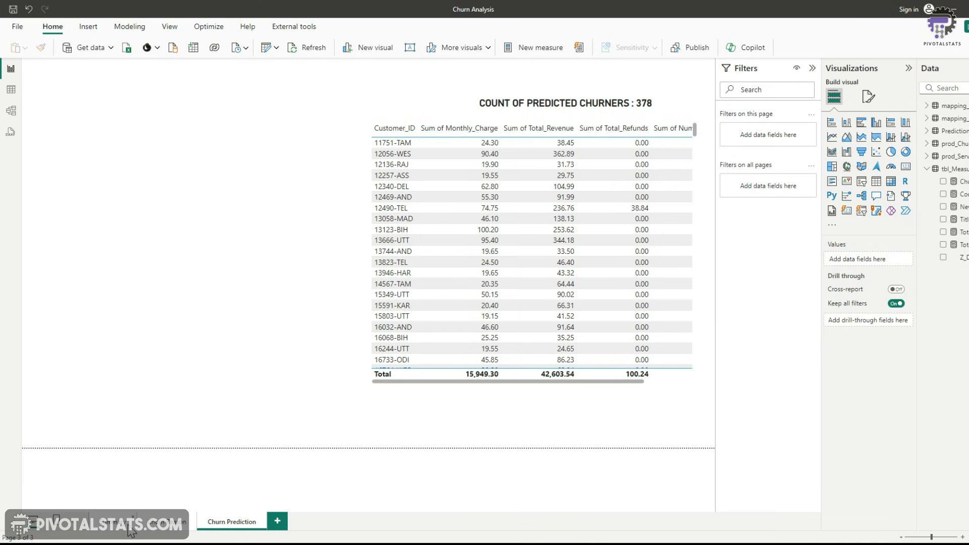
View the churn analysis dashboard page, then return to the Churn Prediction page
click(108, 521)
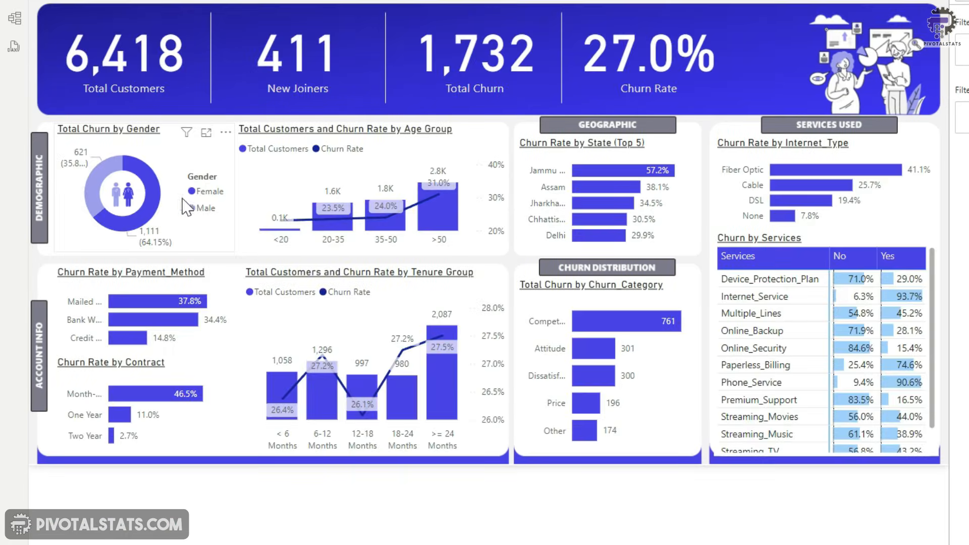
click(198, 522)
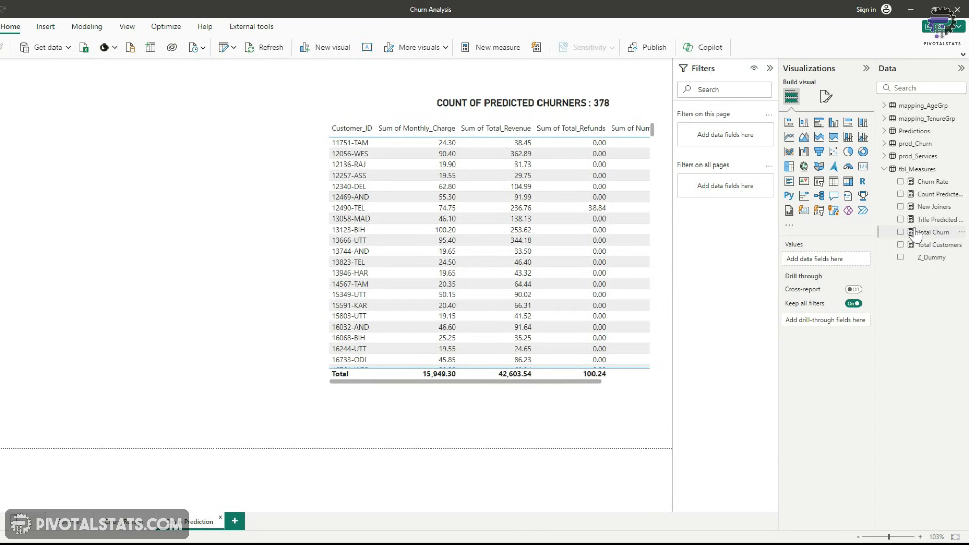
Add Count Predicted Churner as a card visual and rename its field to Female
click(901, 195)
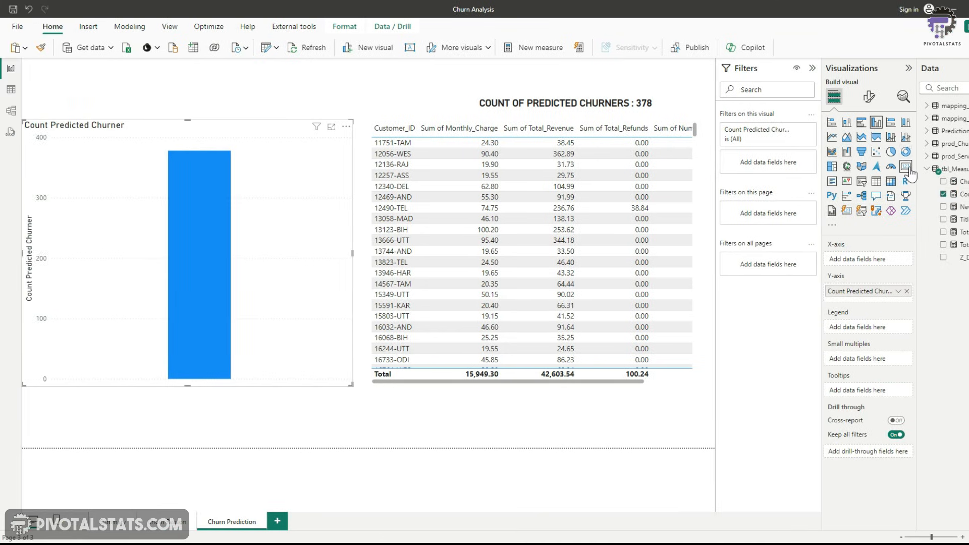
click(862, 166)
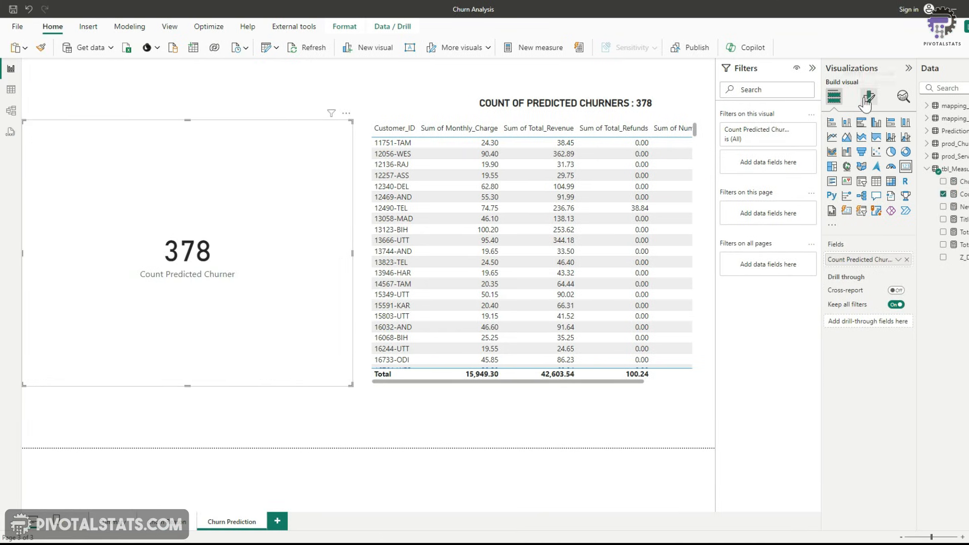
double_click(863, 259)
text(Female)
key(Return)
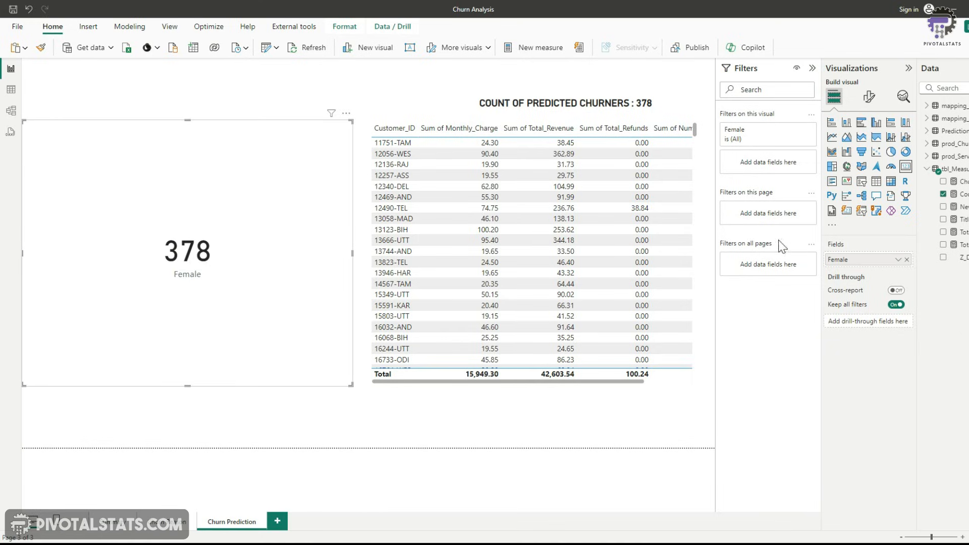
Filter the Female card by Gender so only Female is included
click(927, 131)
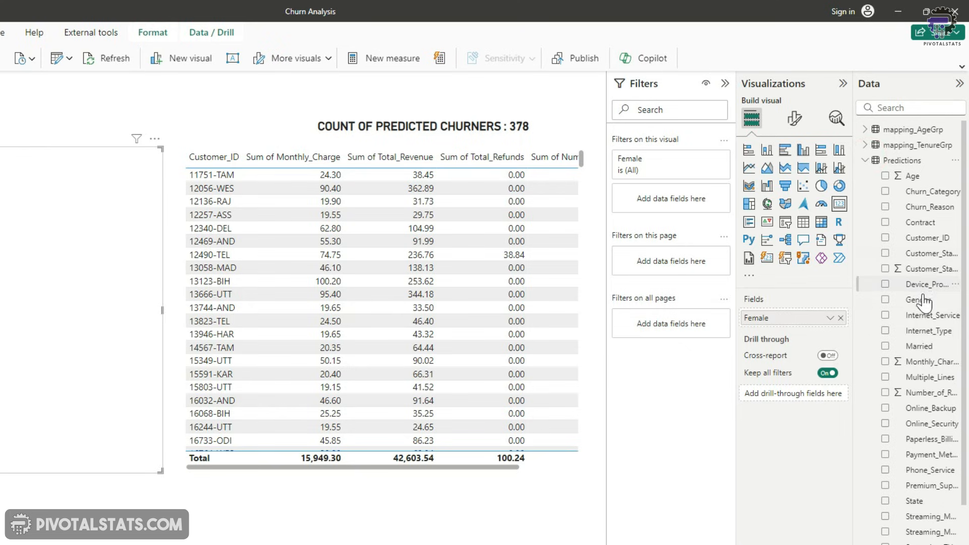
drag(919, 300, 693, 203)
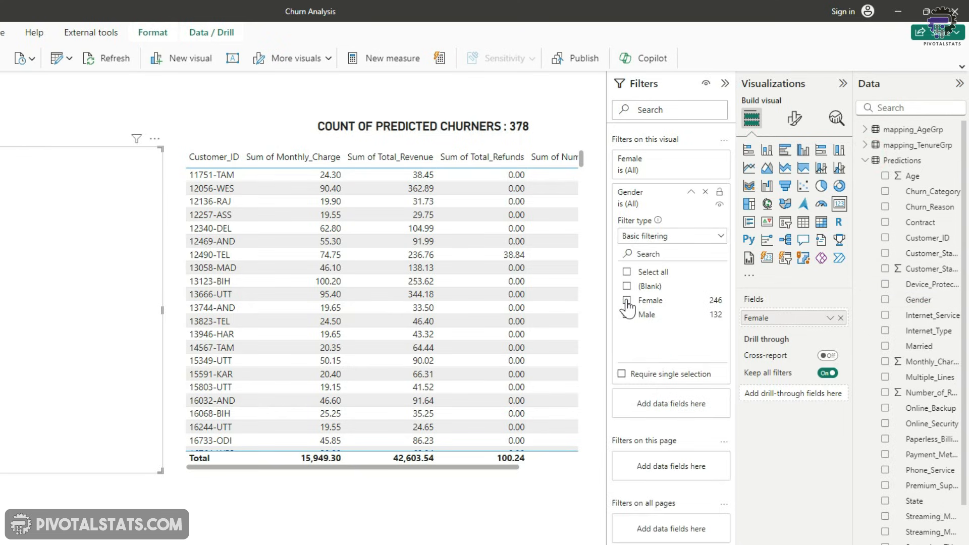
click(627, 300)
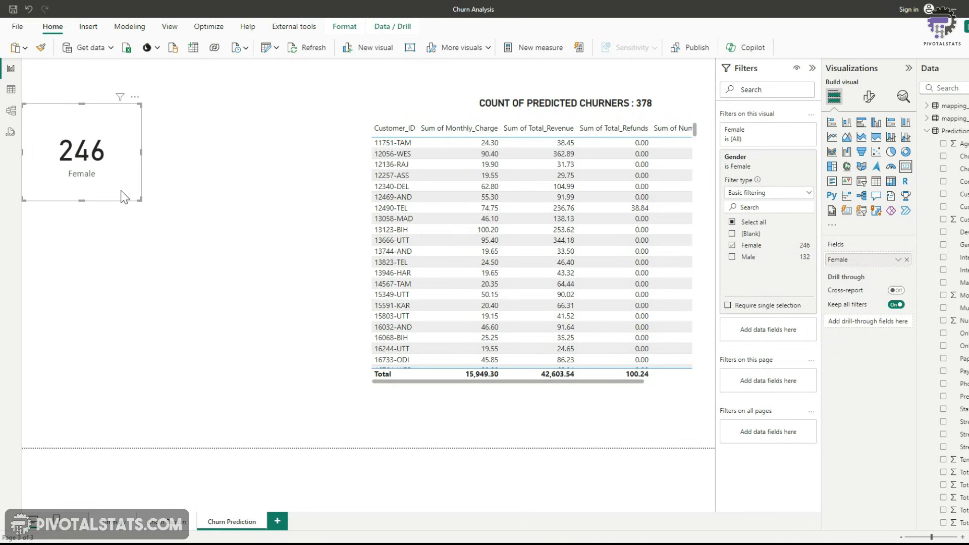
Duplicate the Female card, move the copy to its right and rename its field to Male
key(ctrl+c)
key(ctrl+v)
drag(139, 194, 300, 194)
double_click(842, 256)
text(Male)
key(Return)
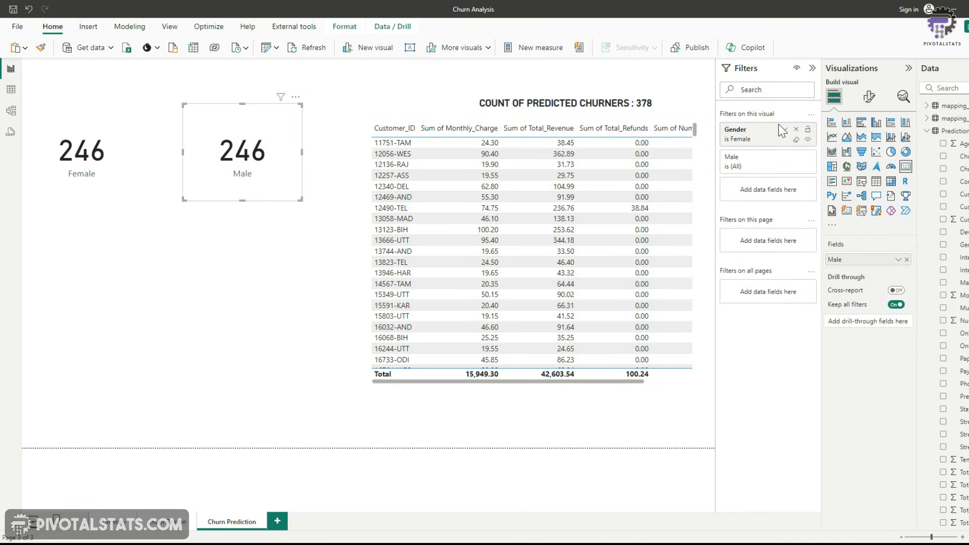
Filter the Male card by Gender so only Male is included
click(782, 129)
click(732, 230)
click(732, 218)
click(159, 284)
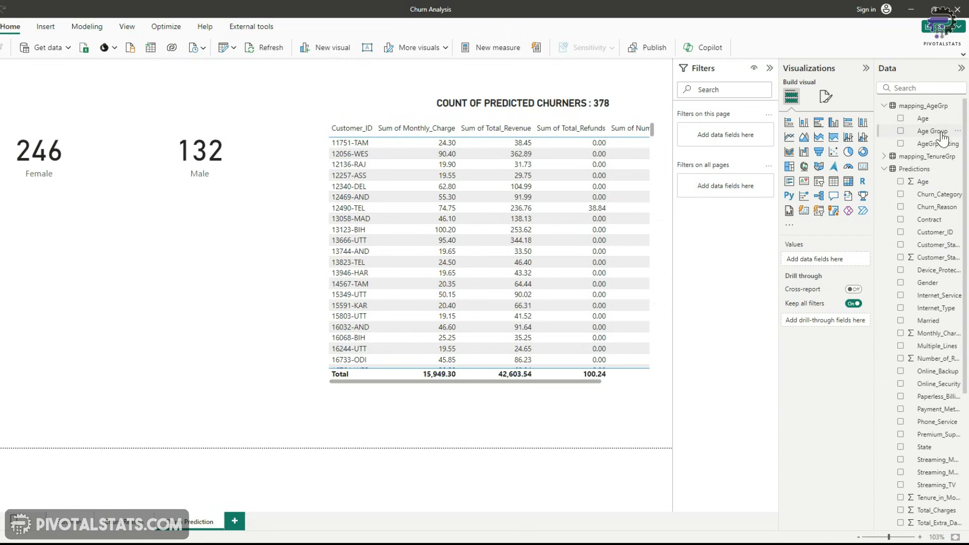
Build a clustered column chart showing the count of Customer_ID by Age Group
click(901, 131)
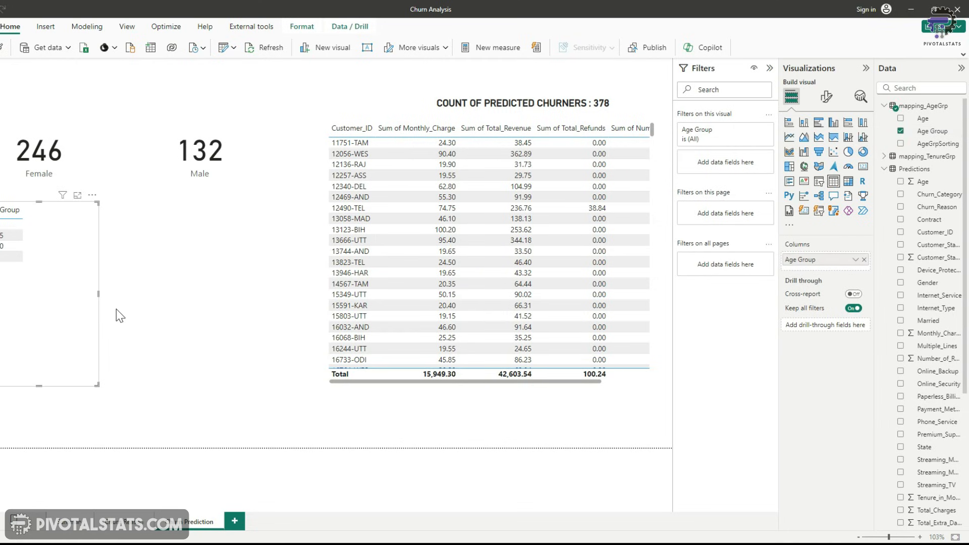
click(923, 234)
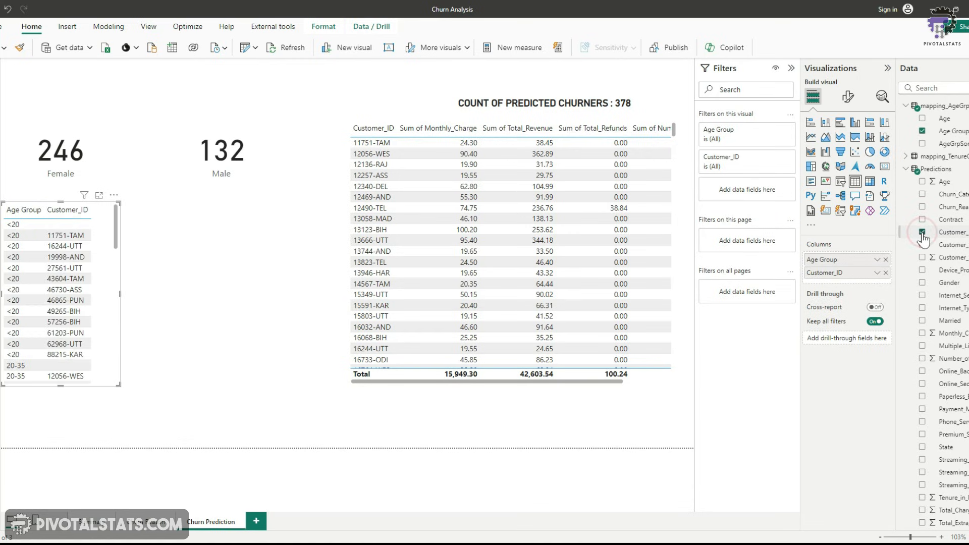
click(877, 130)
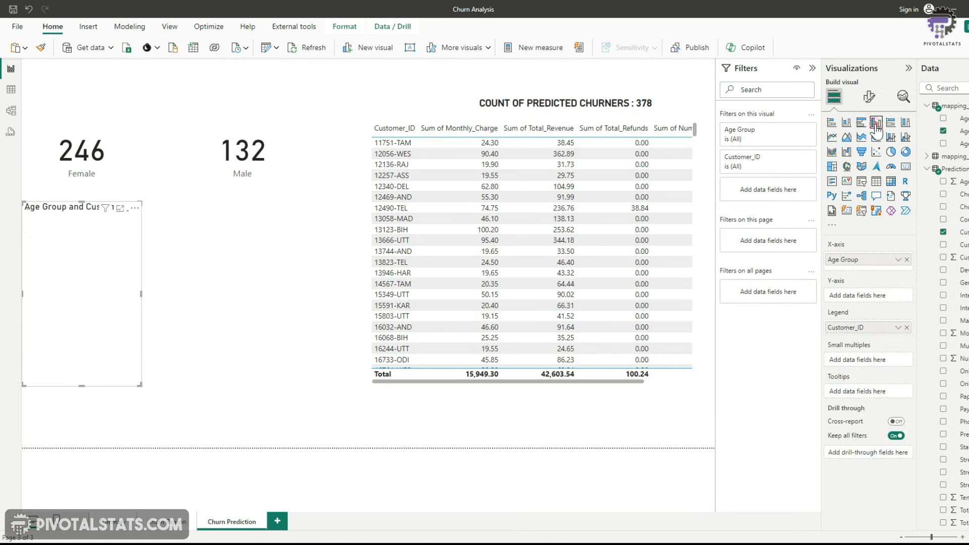
drag(871, 328, 868, 300)
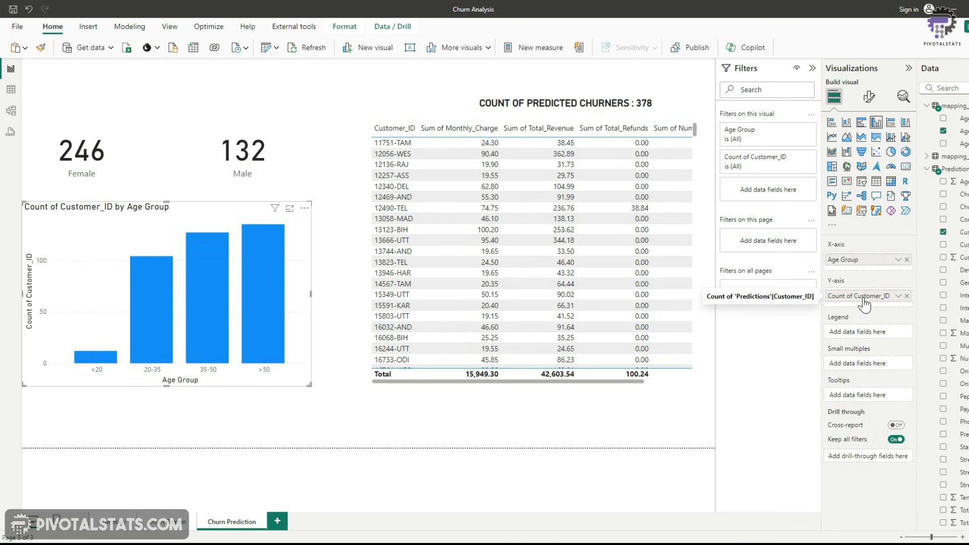
Rename the chart's count field to # and shrink the Age Group chart
double_click(864, 298)
text(#)
key(Return)
drag(309, 385, 162, 306)
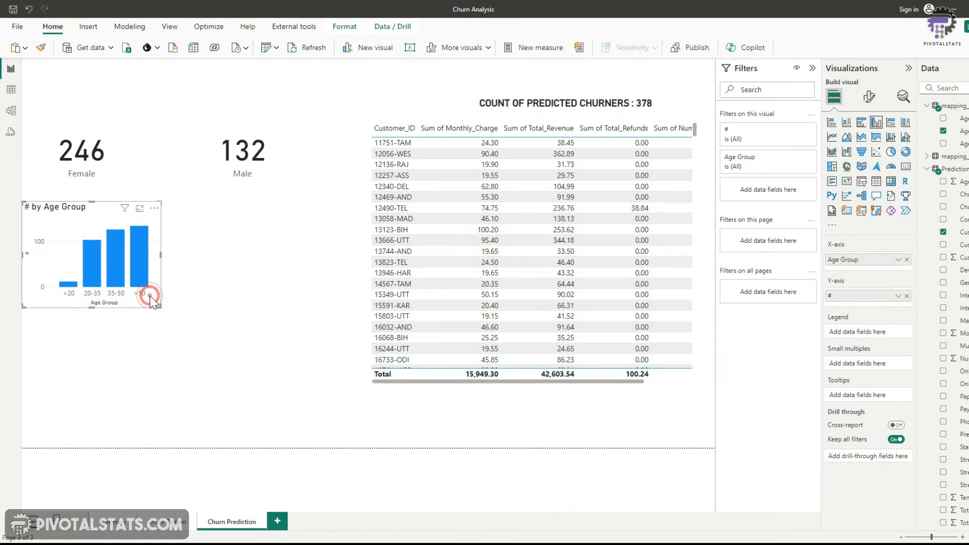
Duplicate the Age Group chart, place the copy to its right and switch its axis to Married
key(ctrl+c)
key(ctrl+v)
drag(150, 296, 306, 306)
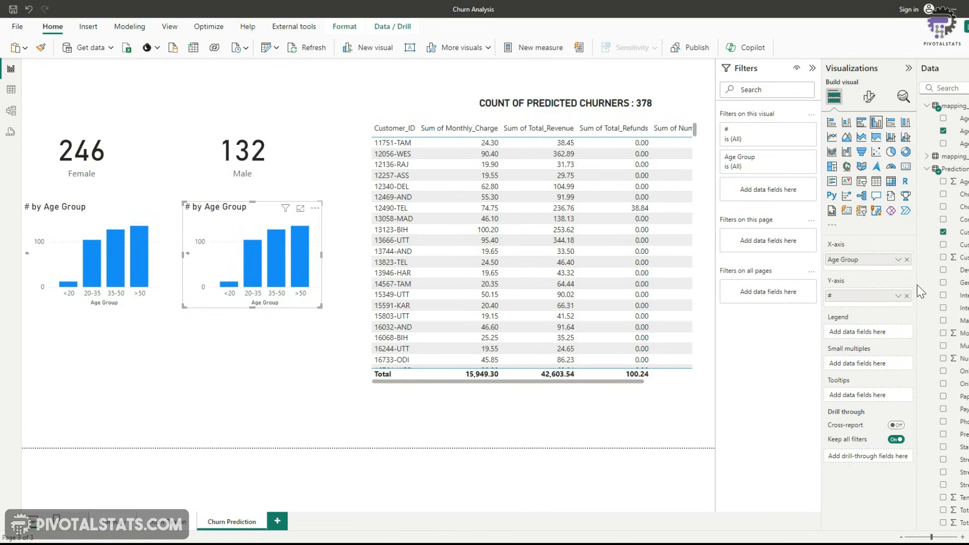
drag(929, 321, 833, 260)
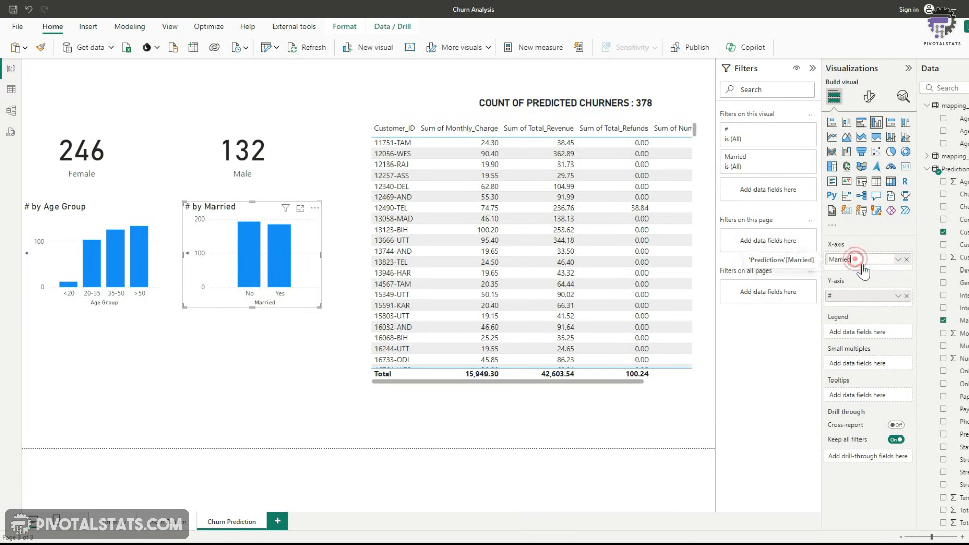
Rename the Married axis field to Marital Status
double_click(821, 262)
text(M)
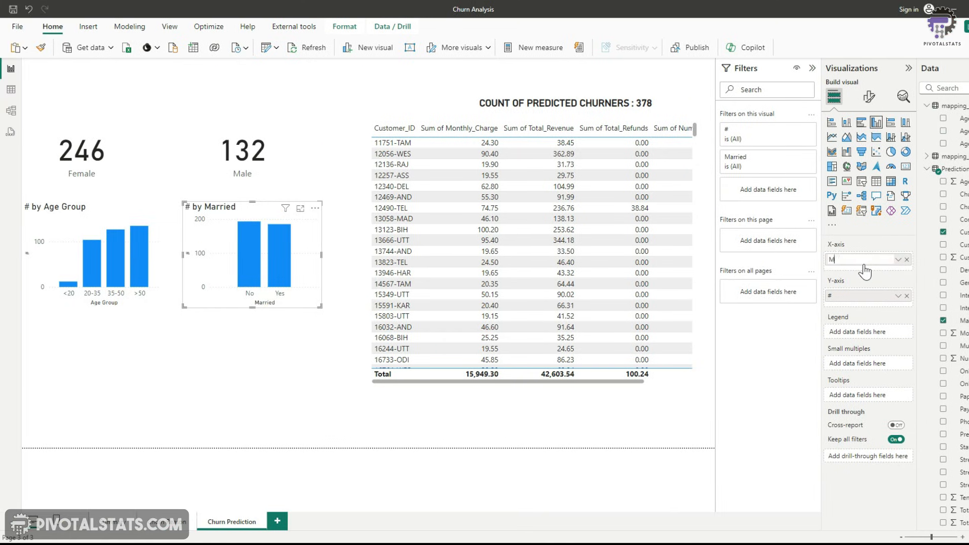
text(arital Status)
key(Return)
Duplicate the Marital Status chart below it and replace its axis with Tenure Group
key(ctrl+c)
key(ctrl+v)
drag(227, 293, 90, 412)
mouse_move(140, 400)
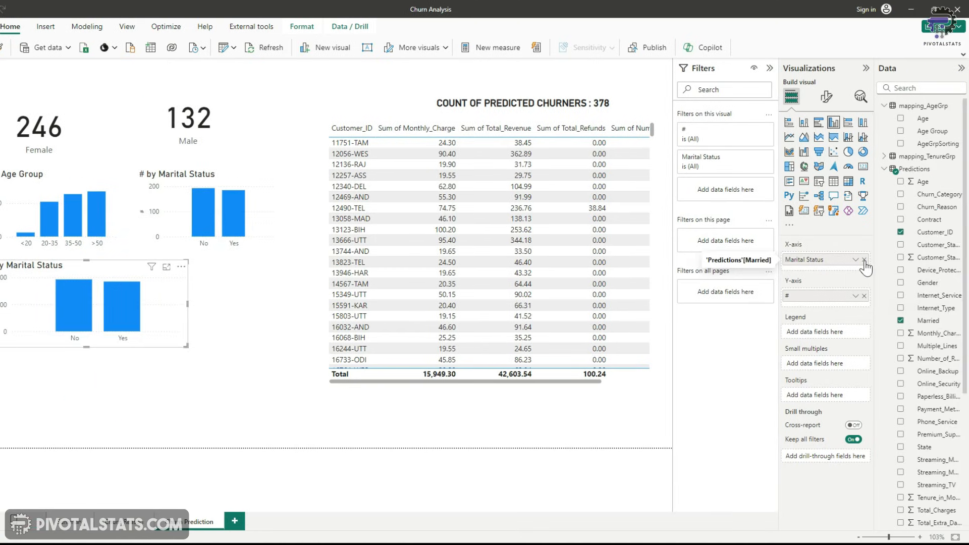
click(865, 260)
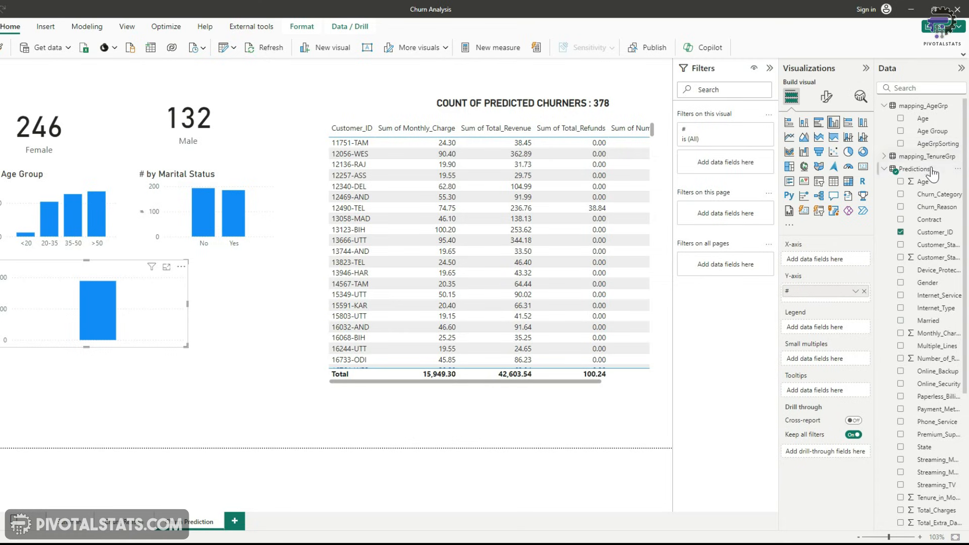
click(897, 156)
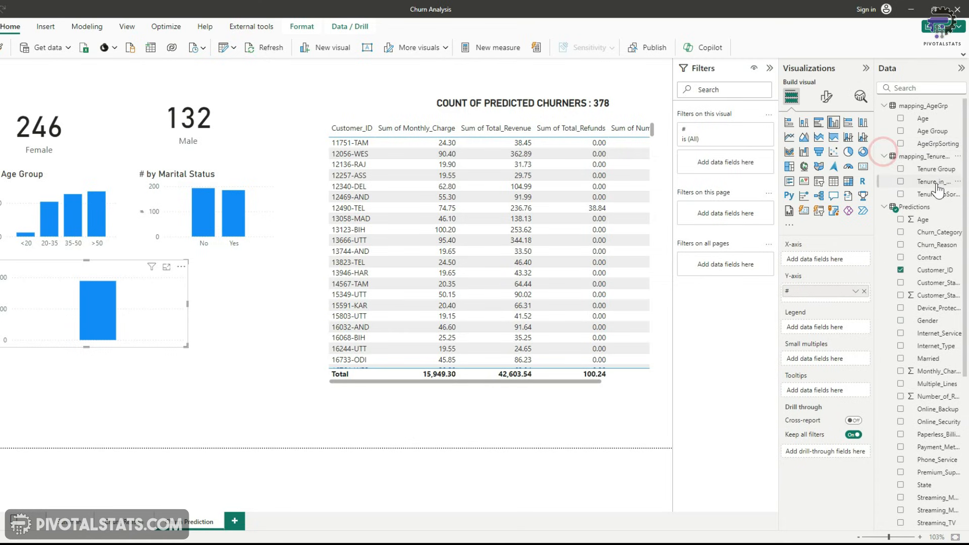
drag(925, 174, 838, 267)
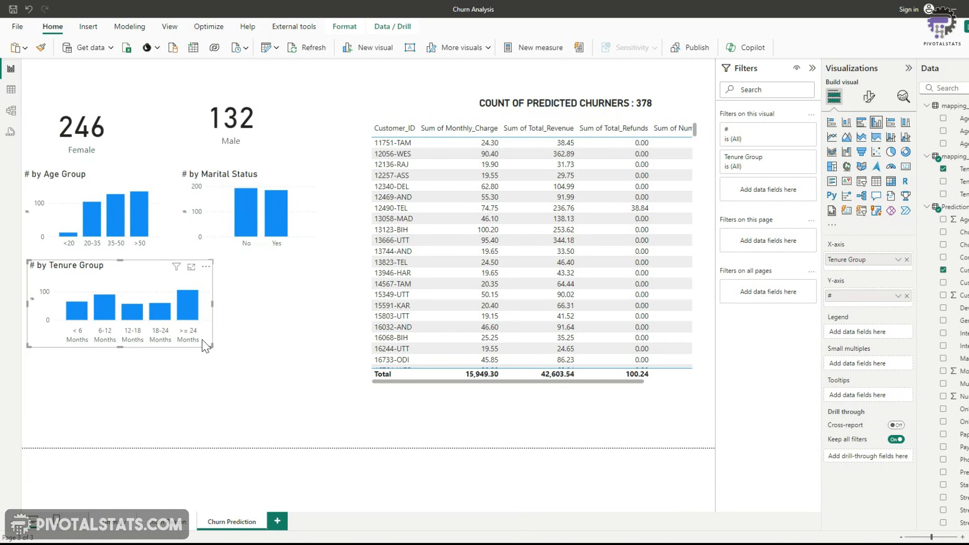
Duplicate the Tenure Group chart and place the copy below it
key(ctrl+c)
key(ctrl+v)
drag(202, 341, 201, 426)
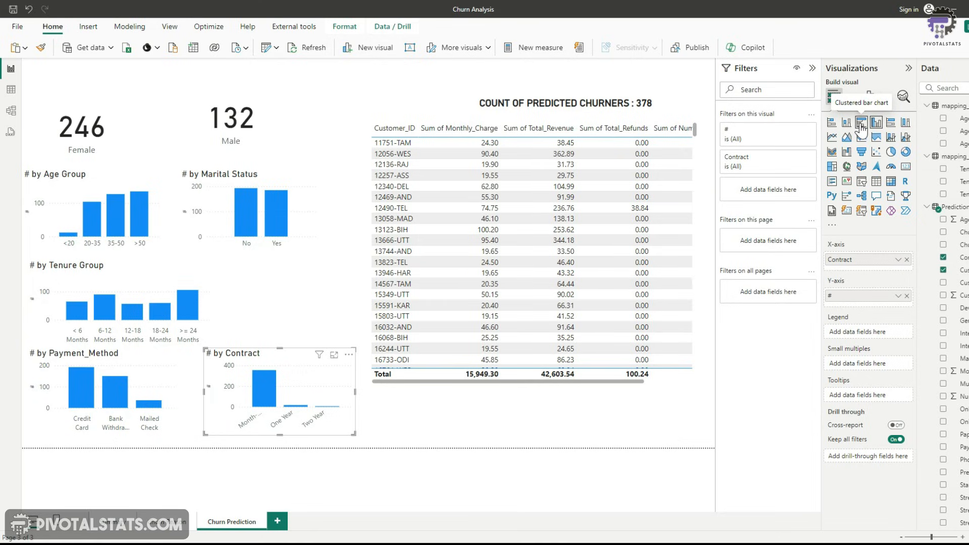
click(861, 122)
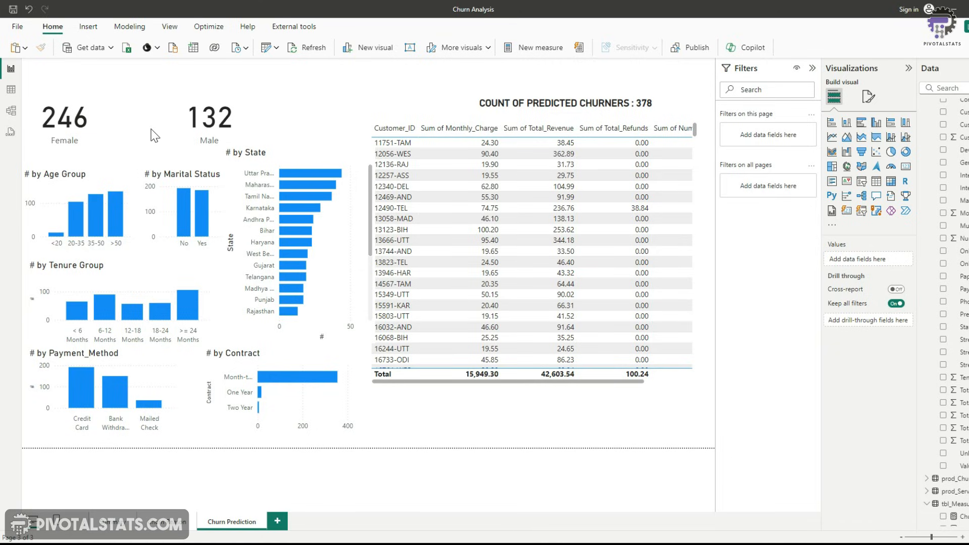
Set the page canvas background to the Prediction.PNG image with 0% transparency
click(407, 89)
click(369, 74)
click(868, 98)
click(838, 191)
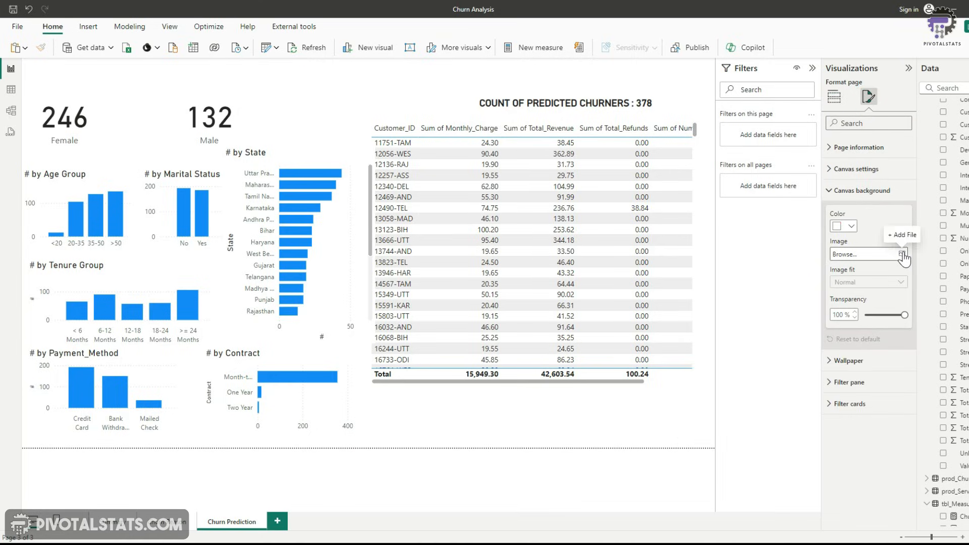
click(903, 253)
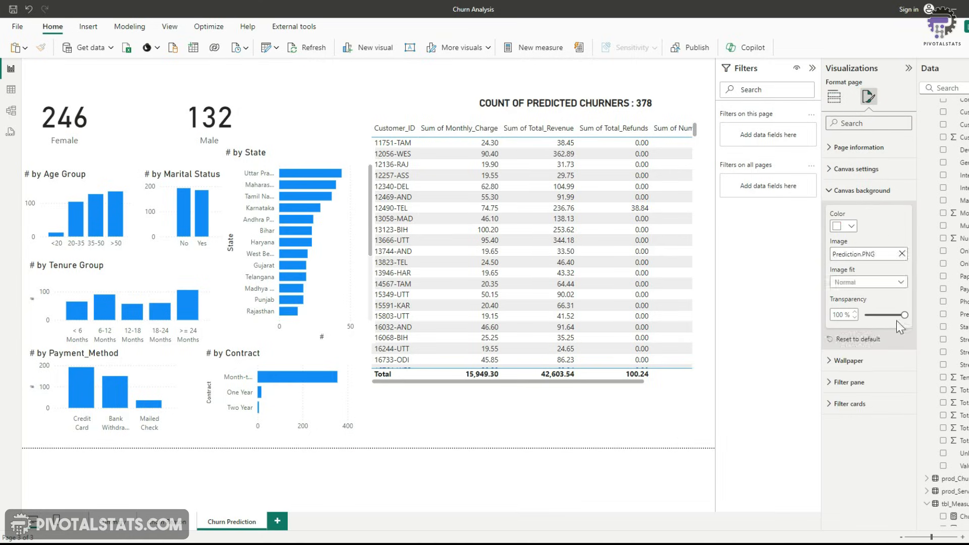
drag(904, 315, 866, 316)
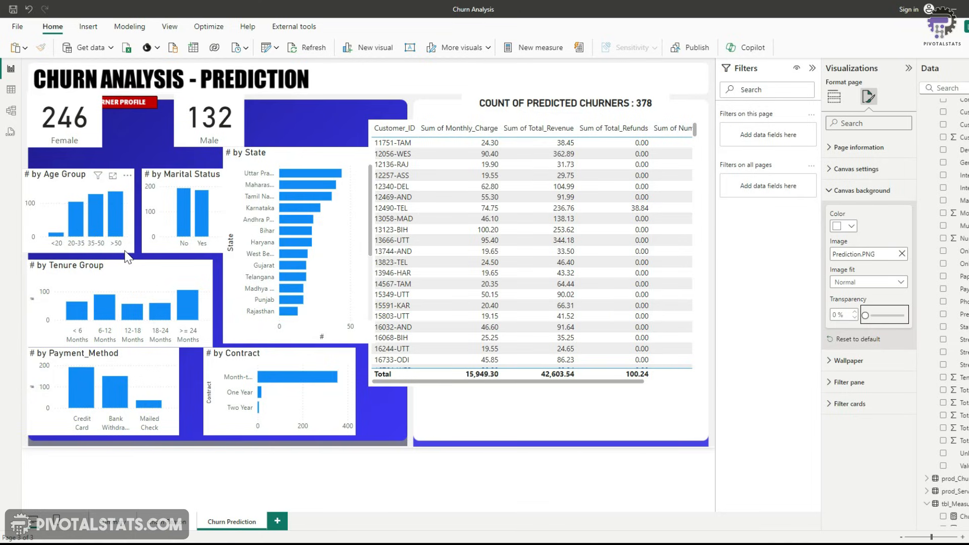
Copy the Total Customers card's formatting from the summary page onto the Female card and reposition it
click(115, 522)
click(136, 155)
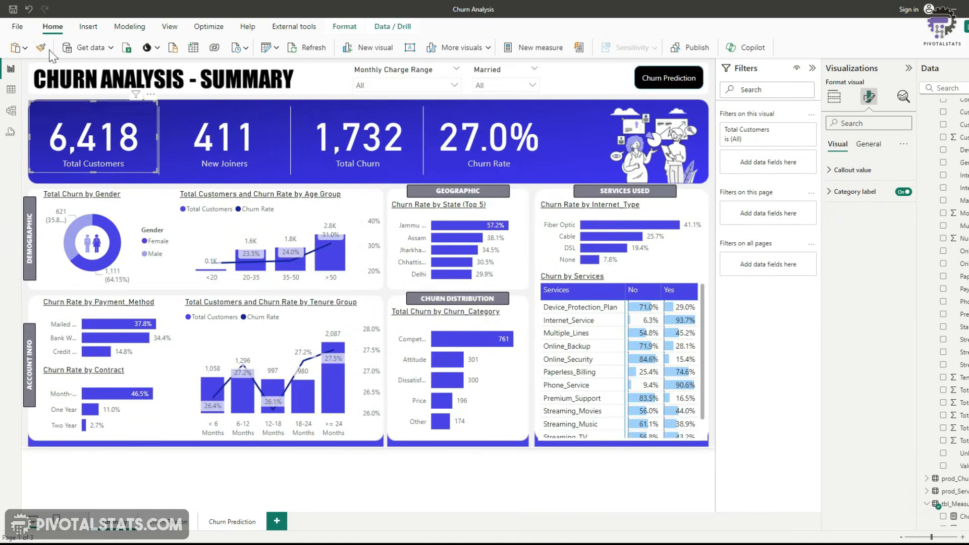
click(41, 47)
click(232, 523)
click(93, 136)
drag(97, 140, 99, 158)
Set the Female card's callout value font size to 50
click(869, 97)
click(852, 170)
drag(894, 206, 878, 218)
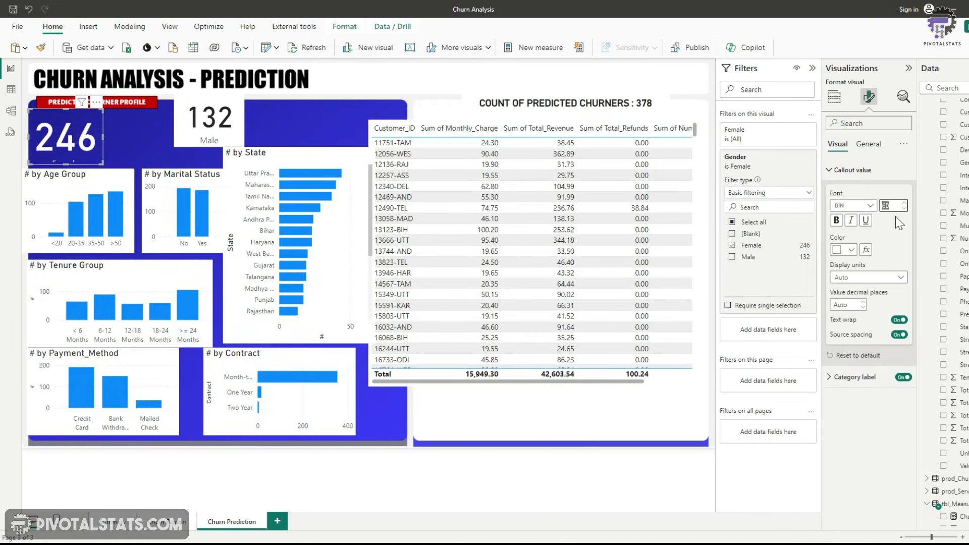
text(50)
Copy the Female card's formatting onto the Male card and reposition it
click(41, 48)
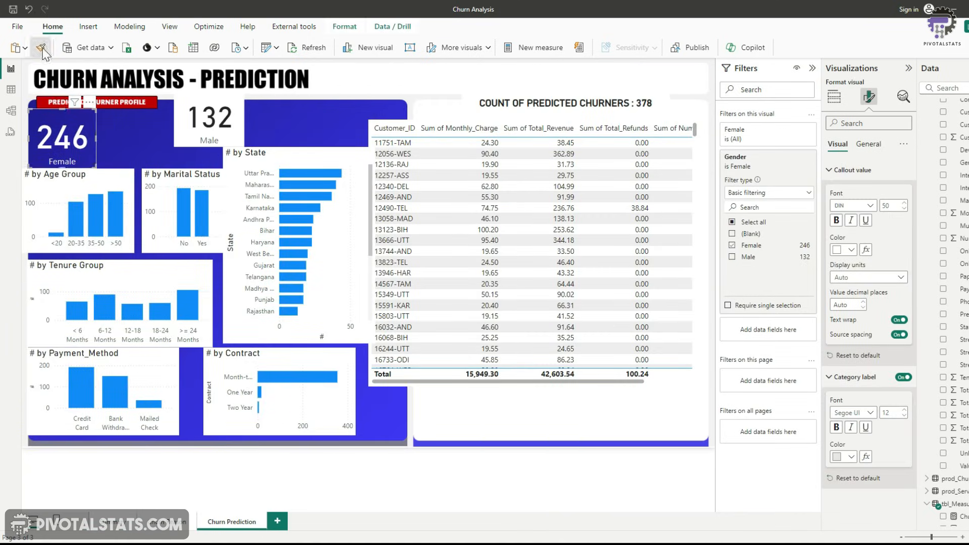
click(188, 136)
drag(188, 132, 165, 147)
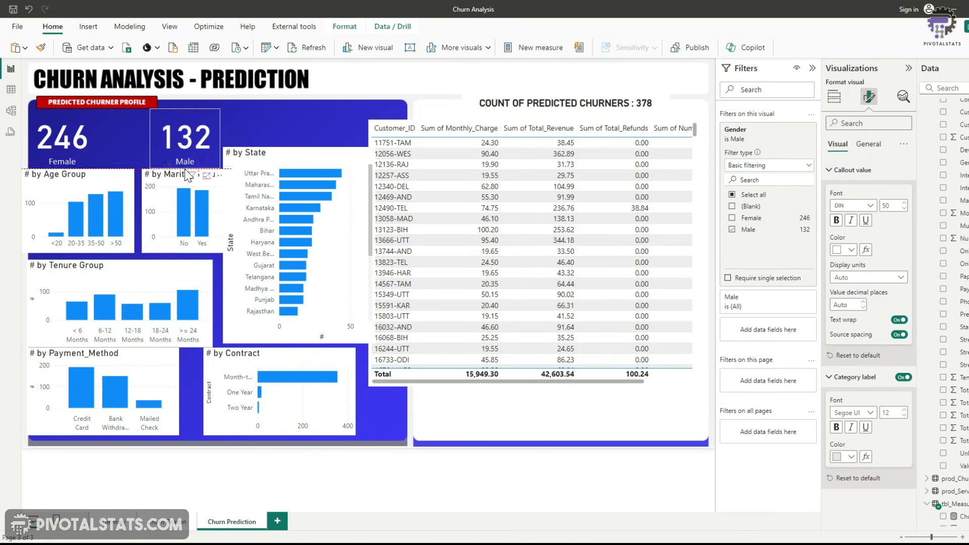
Copy the Churn Rate by Payment Method chart's formatting from the summary page onto the Contract chart
click(77, 143)
click(275, 116)
click(114, 522)
click(172, 358)
click(41, 48)
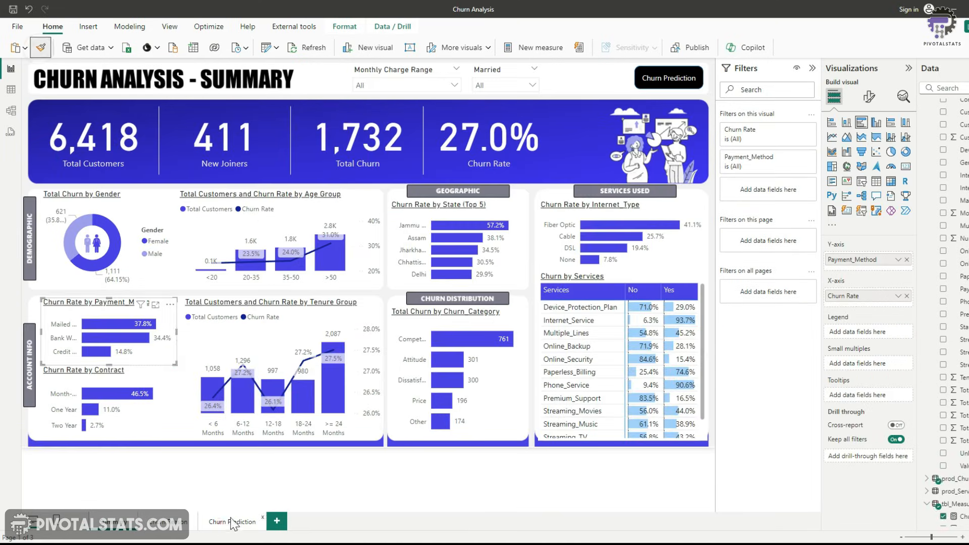
click(232, 522)
click(346, 425)
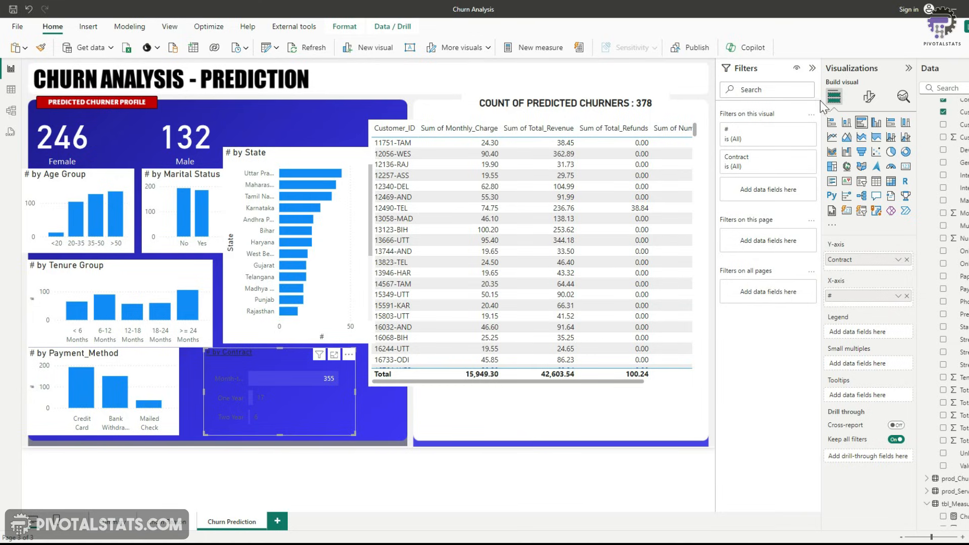
Set the Contract chart's bar colour to White, 10% darker
click(869, 97)
click(830, 301)
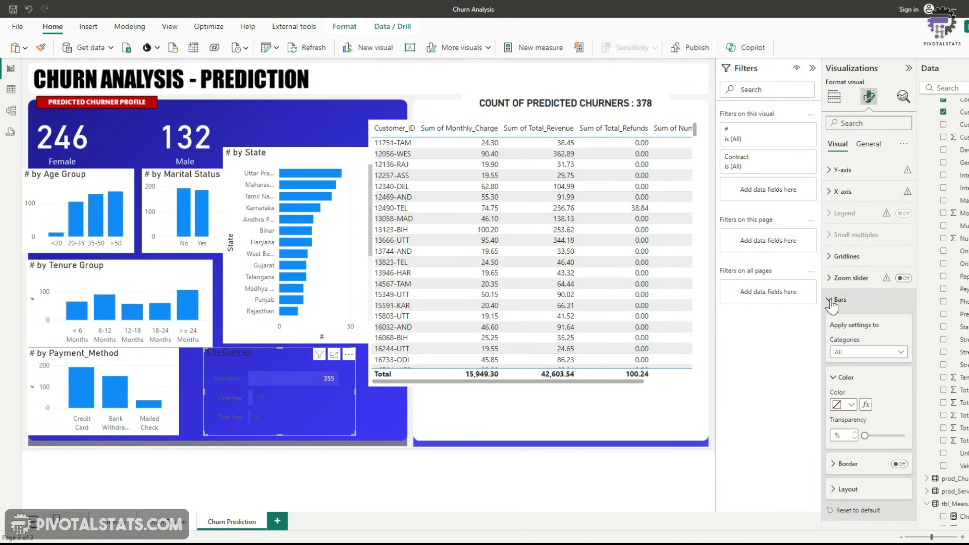
scroll(858, 401, down, 1)
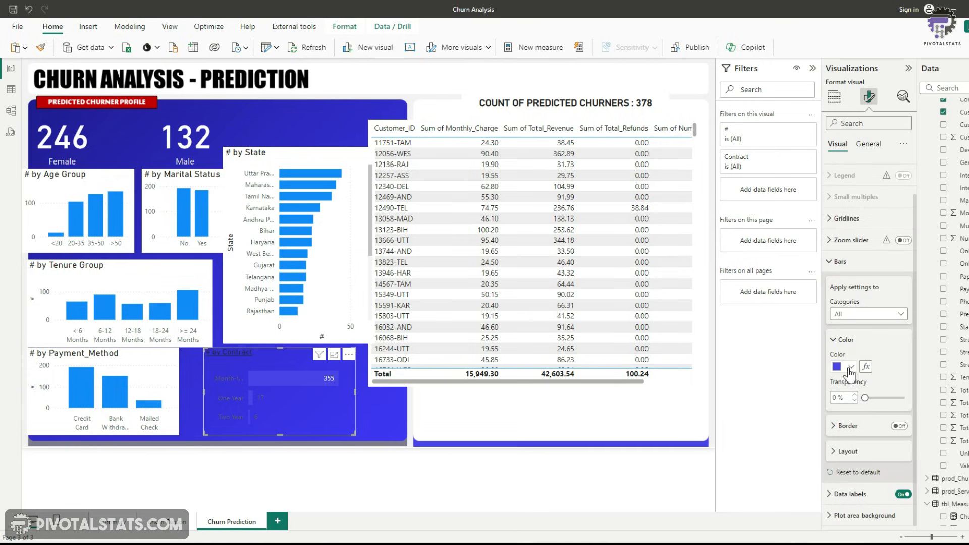
click(851, 368)
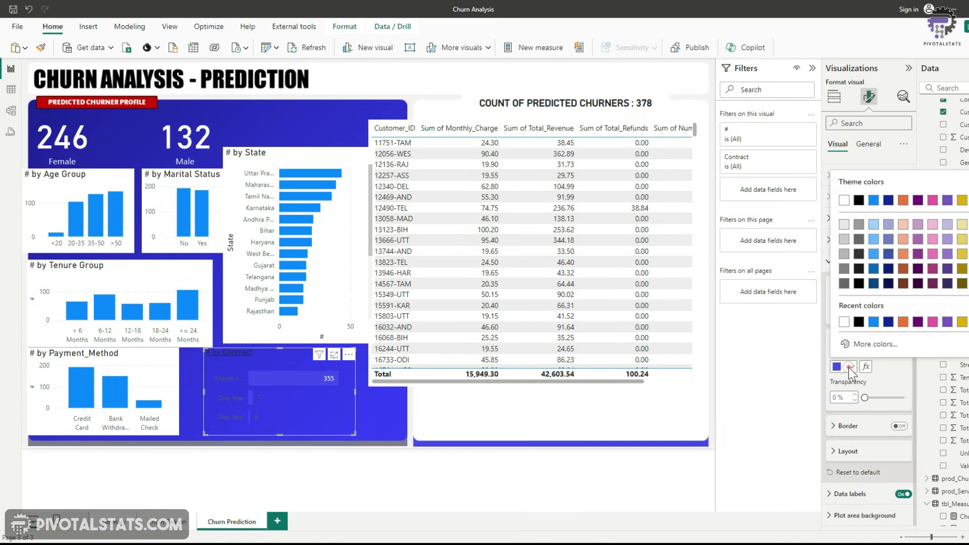
click(849, 233)
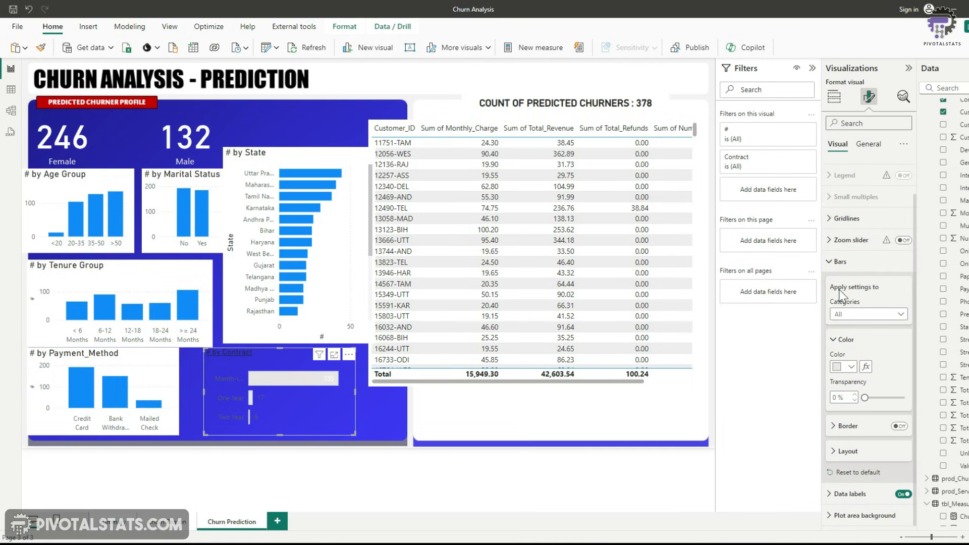
click(833, 265)
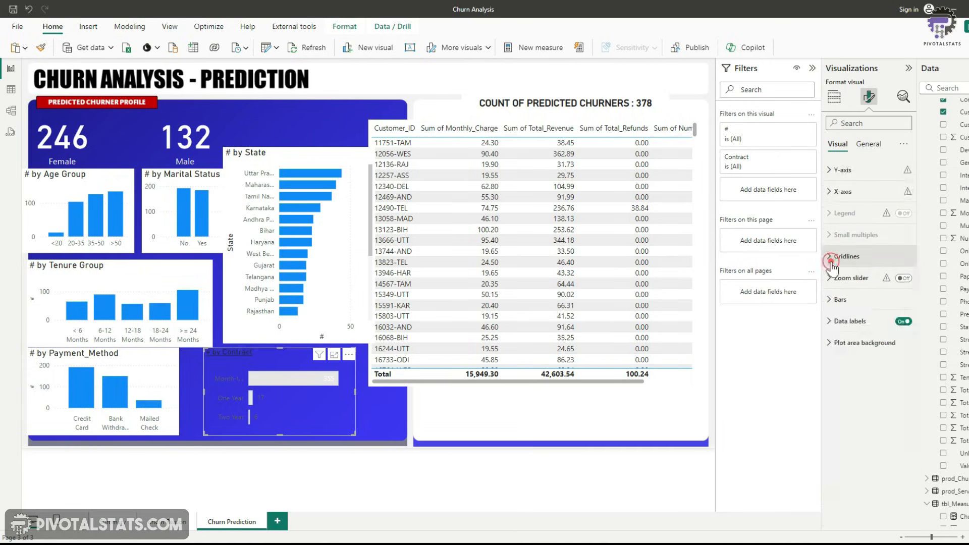
Set the Contract chart's data label value colour to White
click(829, 323)
scroll(858, 353, down, 3)
click(833, 401)
scroll(875, 386, down, 3)
click(851, 346)
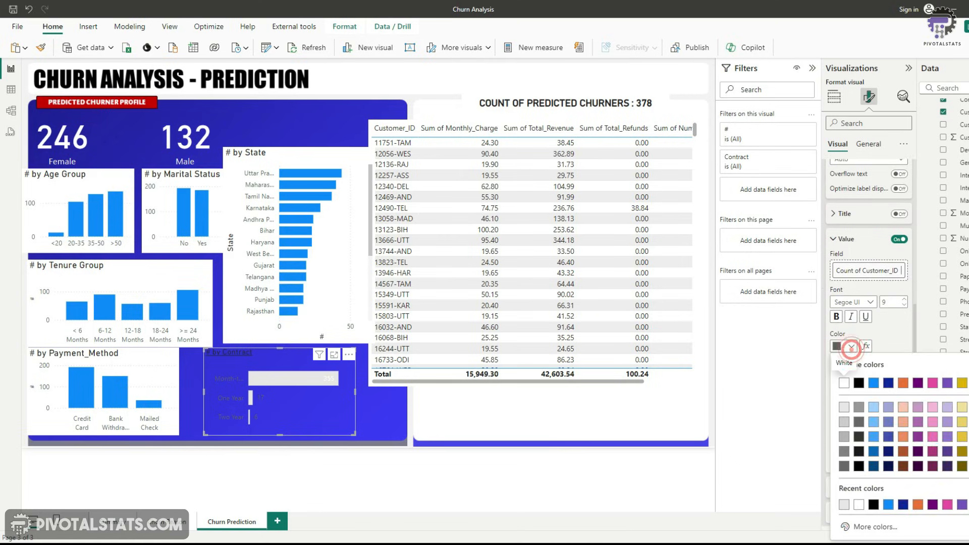
click(845, 384)
Set the Contract chart's Y-axis value colour to White, 10% darker
click(834, 194)
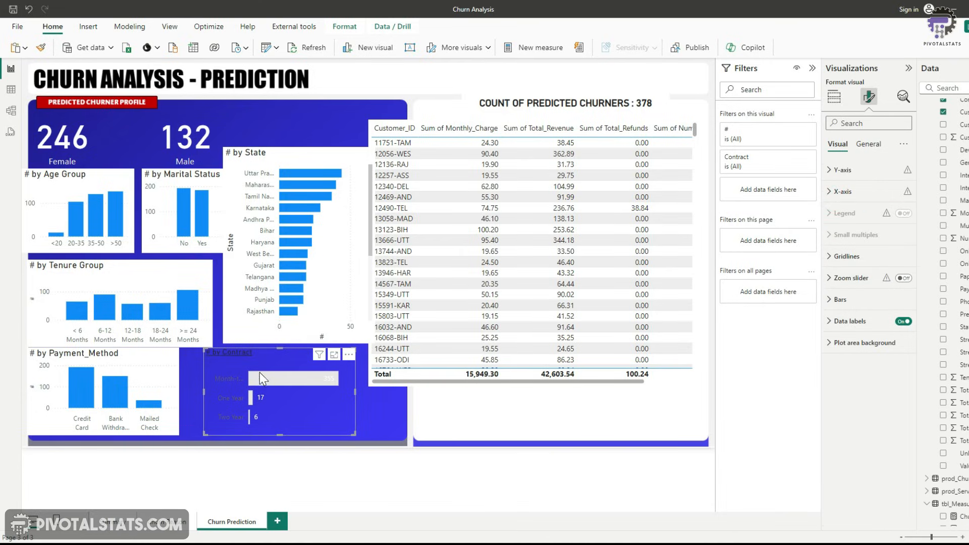
click(839, 169)
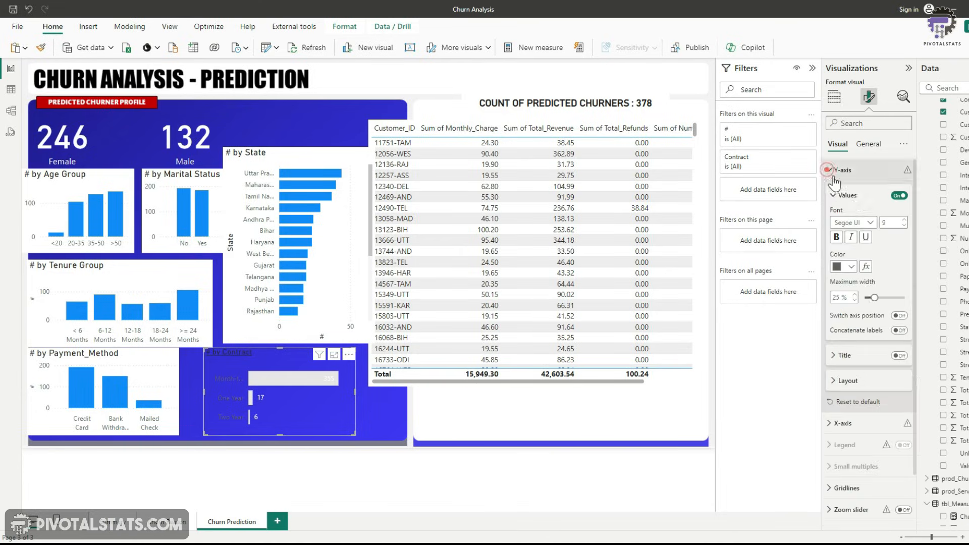
click(851, 270)
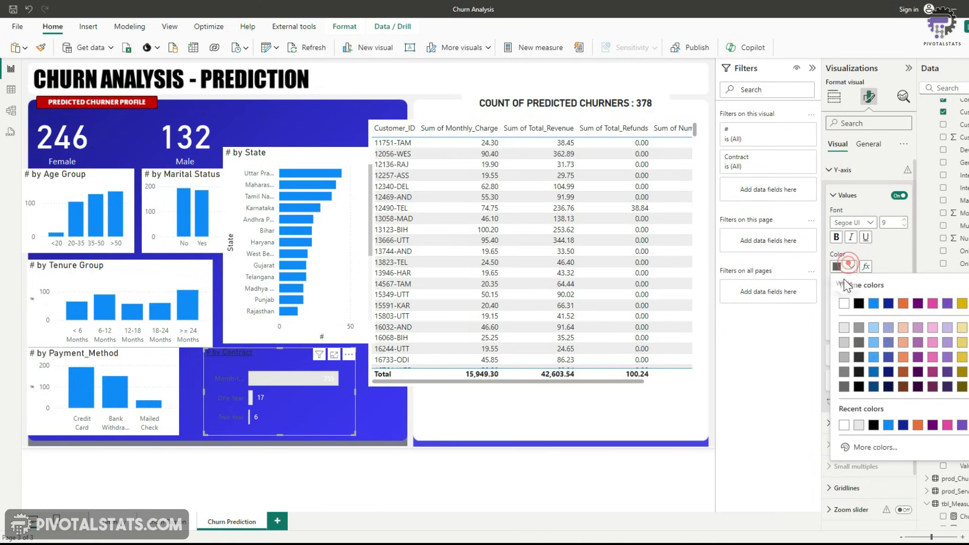
click(844, 329)
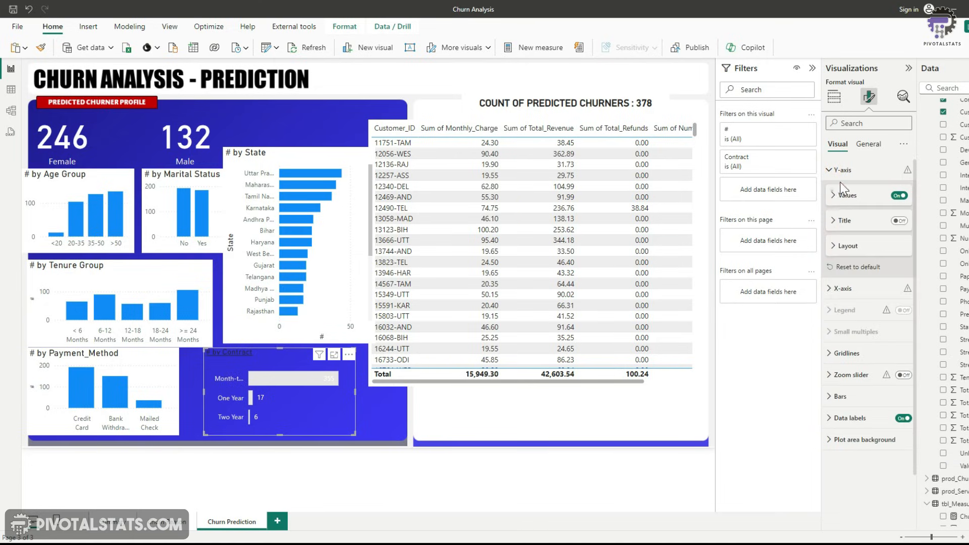
Underline the Contract chart's title in its general formatting
click(864, 144)
click(840, 192)
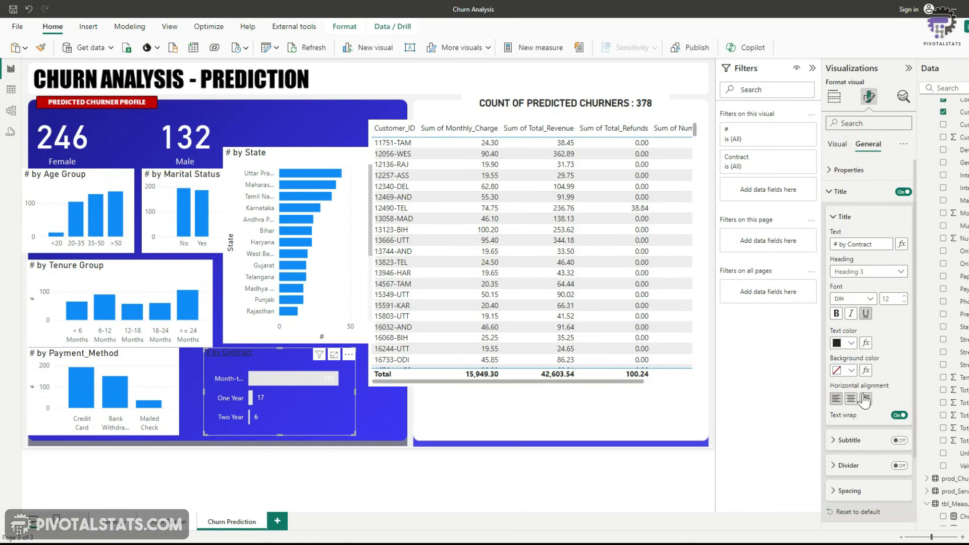
click(262, 396)
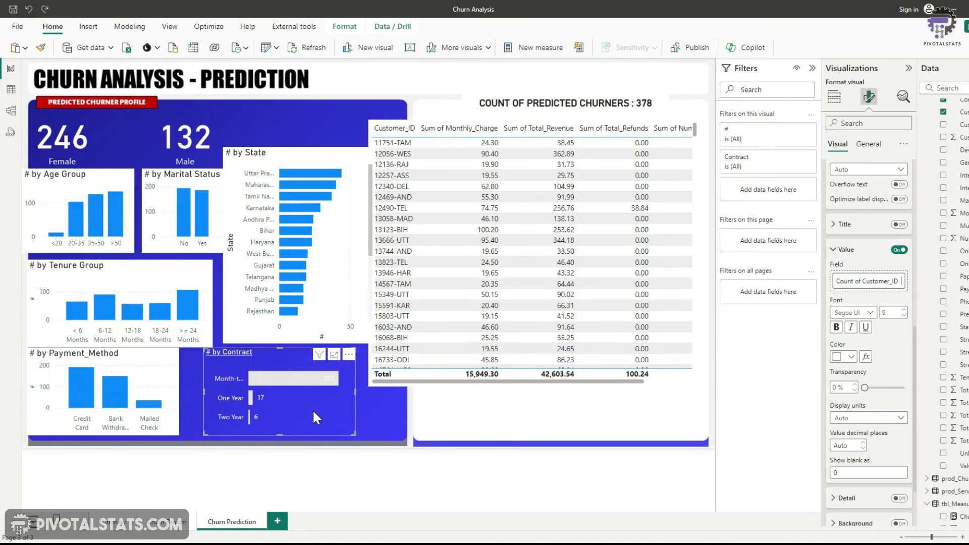
Copy the Contract chart's formatting onto the State, Age Group, Marital Status, Tenure Group and Payment Method charts
click(41, 47)
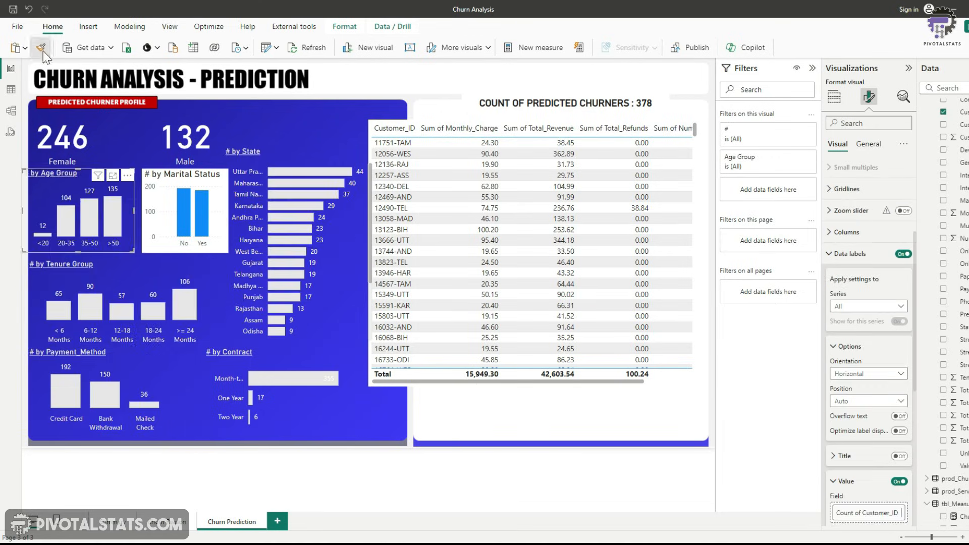
click(222, 250)
click(130, 251)
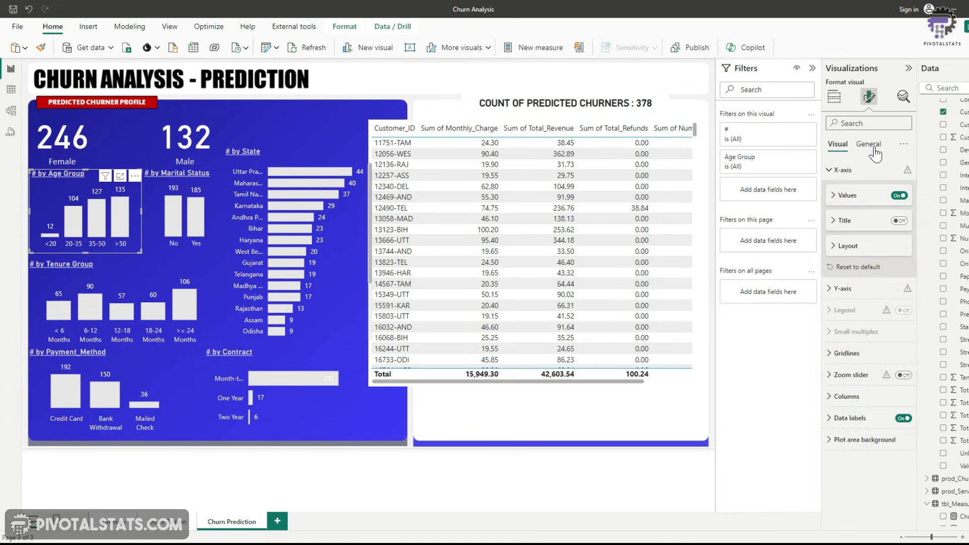
Turn on a visual border for the Age Group chart and set its colour to White, 10% darker
click(874, 146)
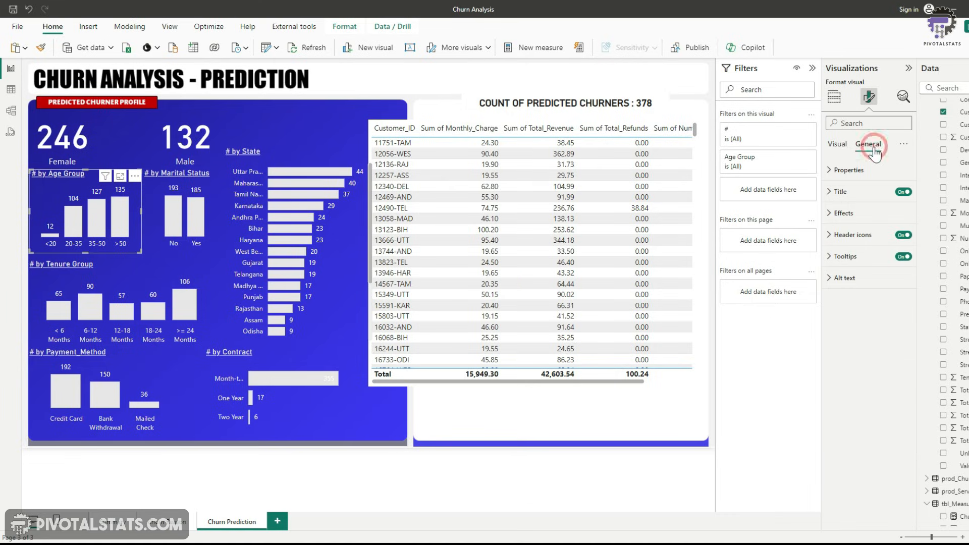
click(833, 213)
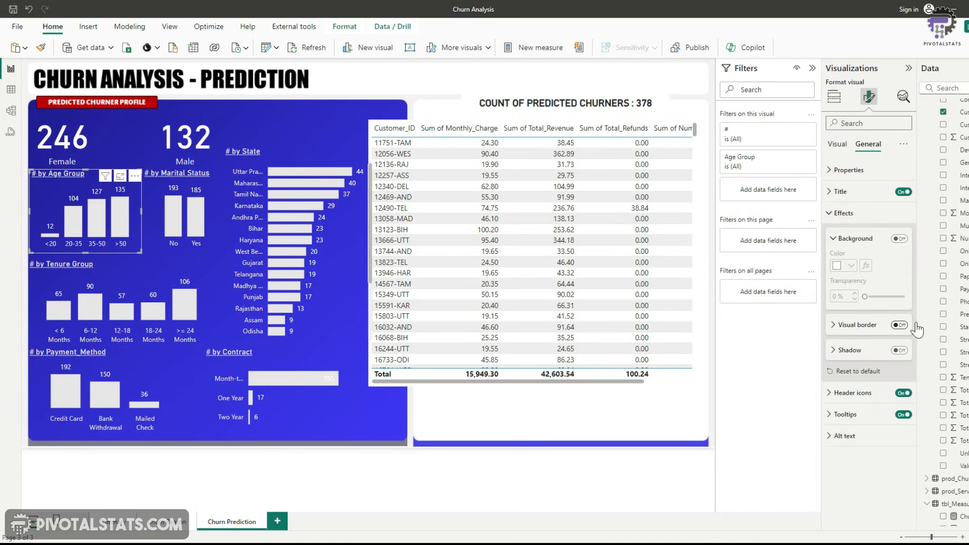
click(901, 325)
click(838, 325)
click(851, 352)
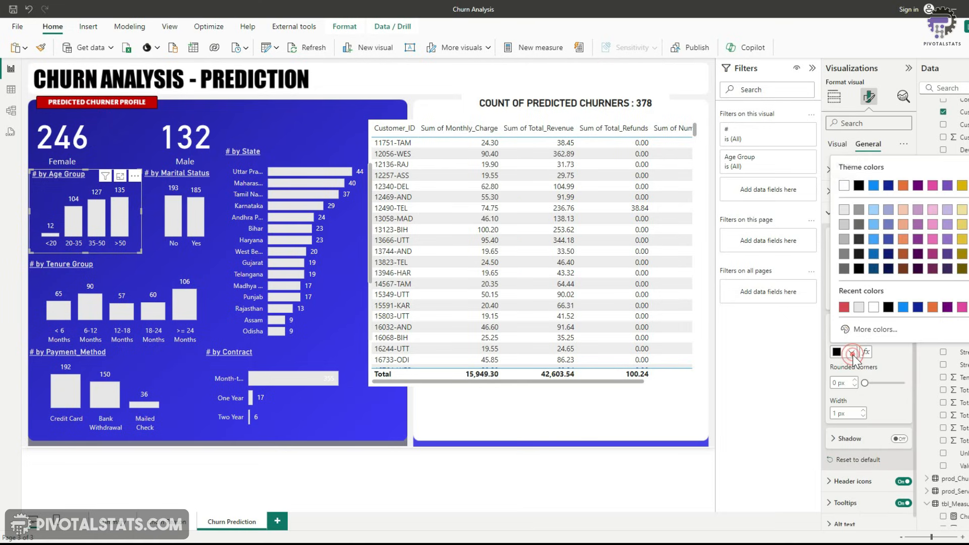
click(848, 218)
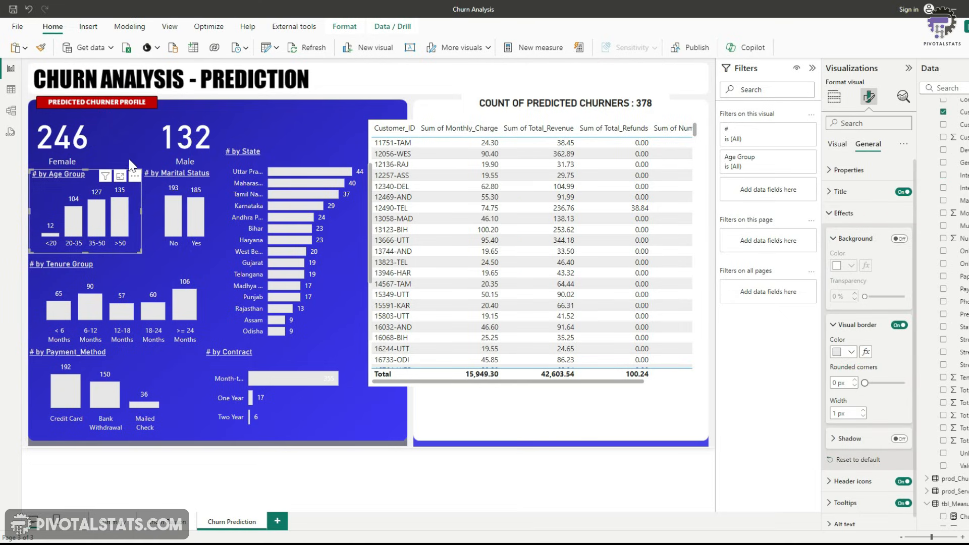
Copy the Age Group chart's border formatting onto the other demographic charts
click(43, 49)
click(175, 205)
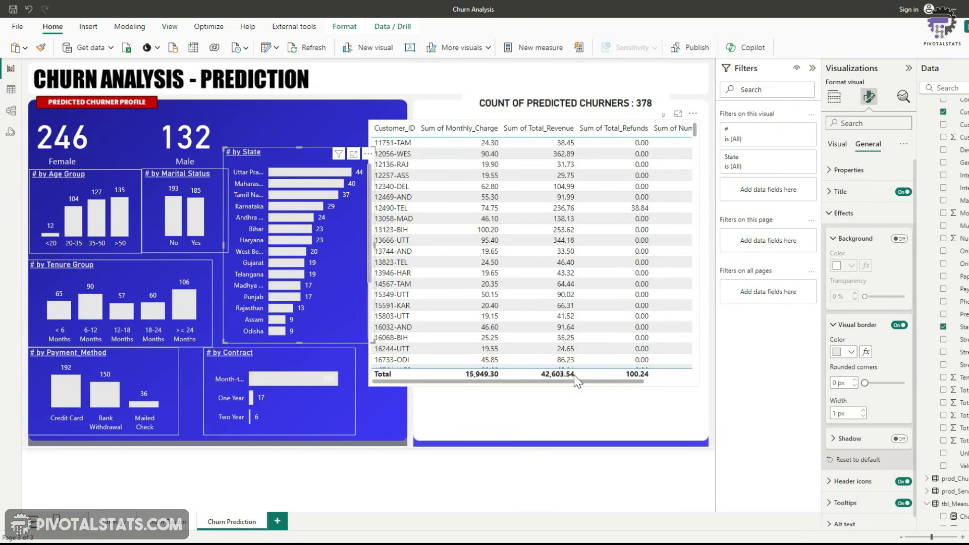
Set the table's numeric columns to Don't summarize
click(124, 528)
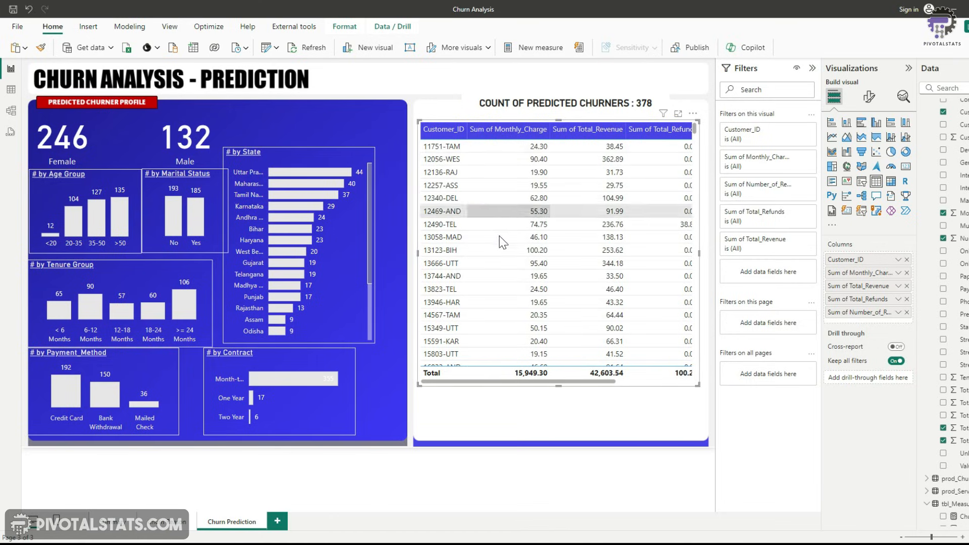
click(899, 273)
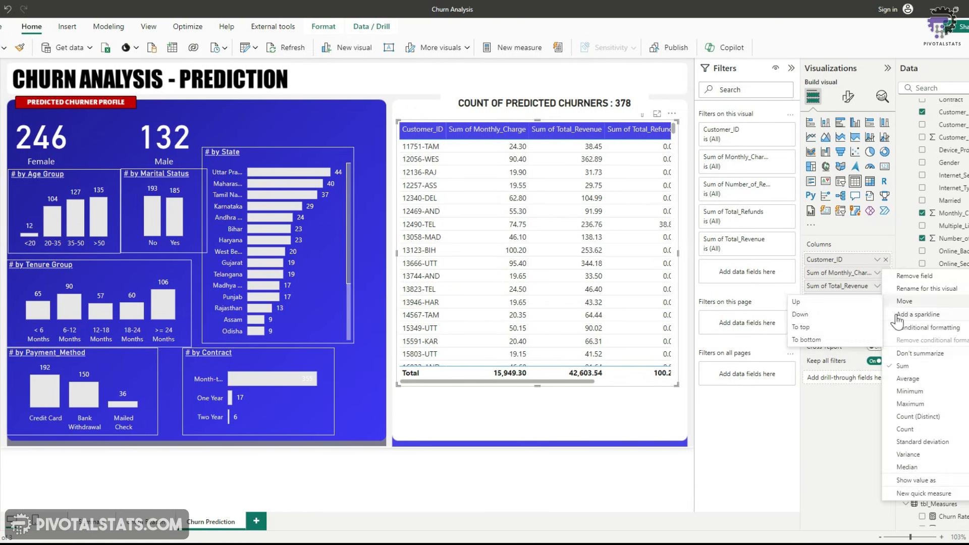
click(914, 353)
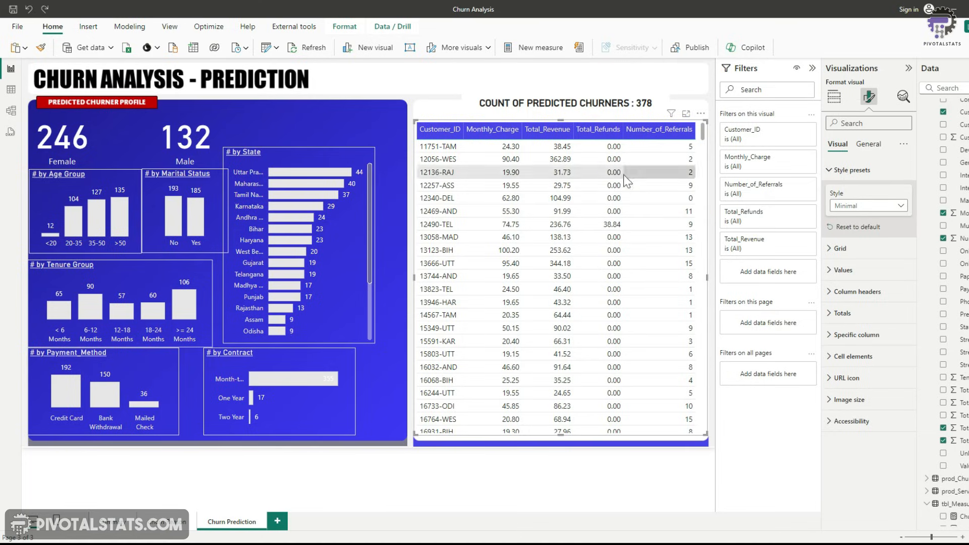
Set the table's alternate background colour to White, 10% darker
click(838, 270)
scroll(869, 349, down, 1)
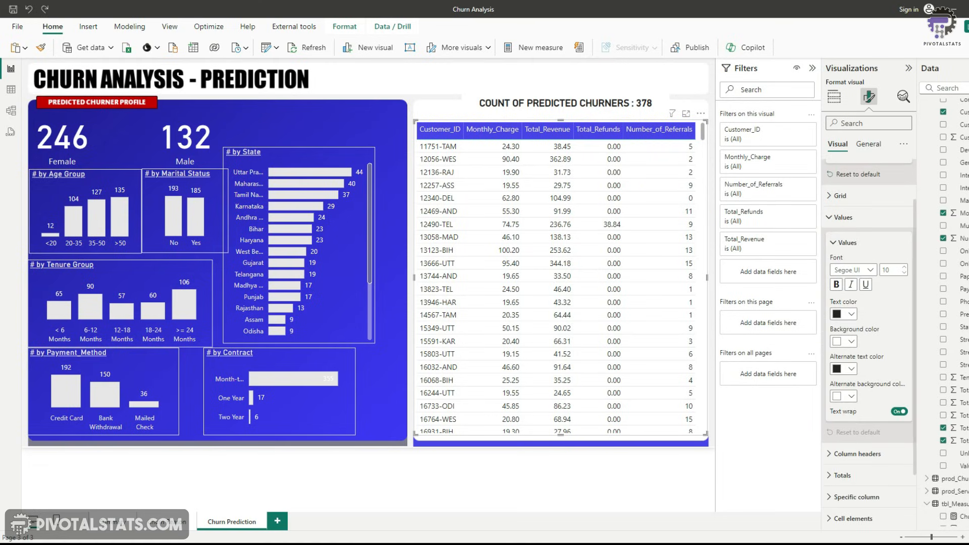
click(853, 398)
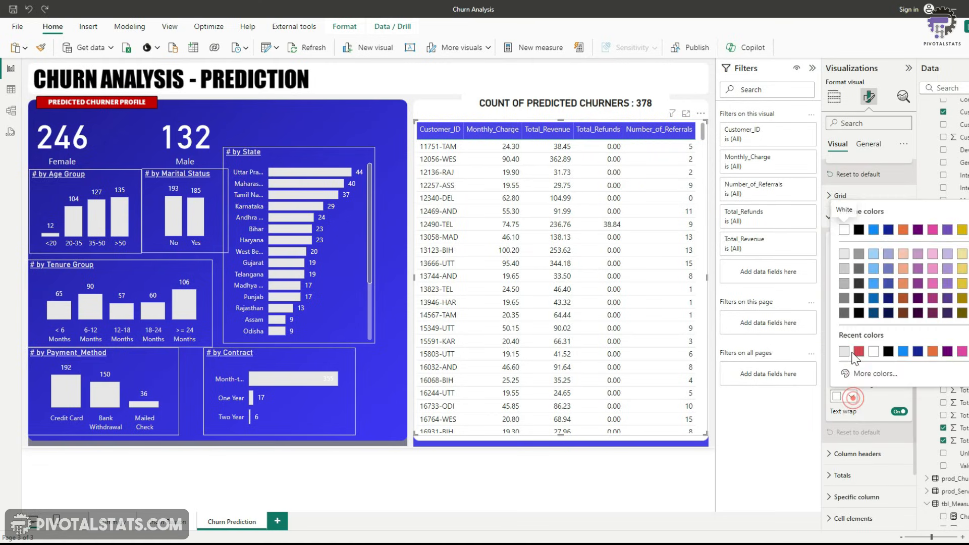
click(841, 251)
key(Escape)
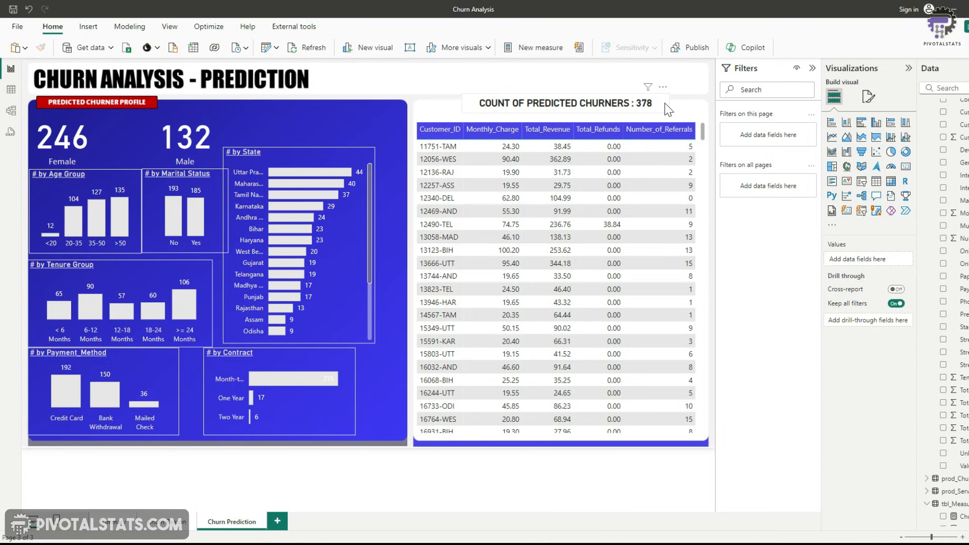
Turn off the background of the Count of Predicted Churners card
click(665, 103)
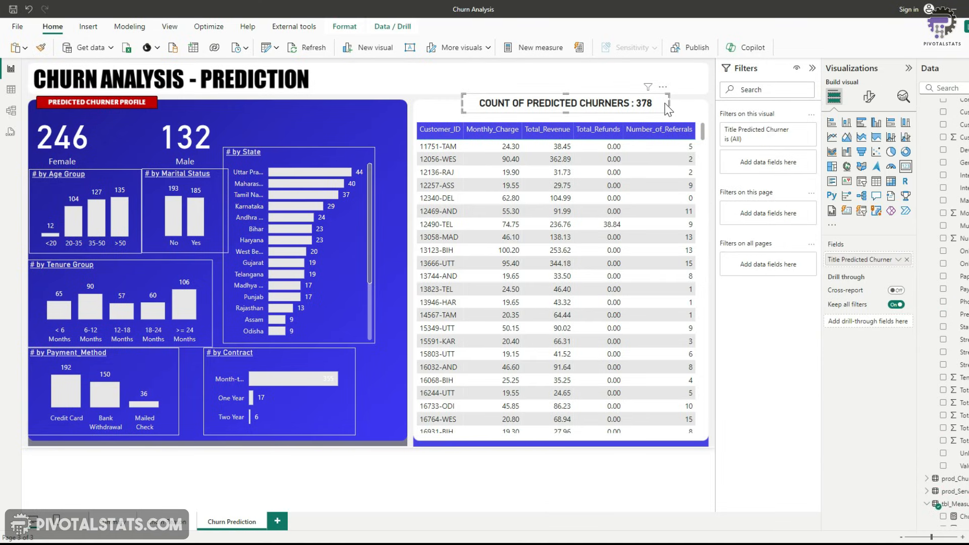
click(869, 96)
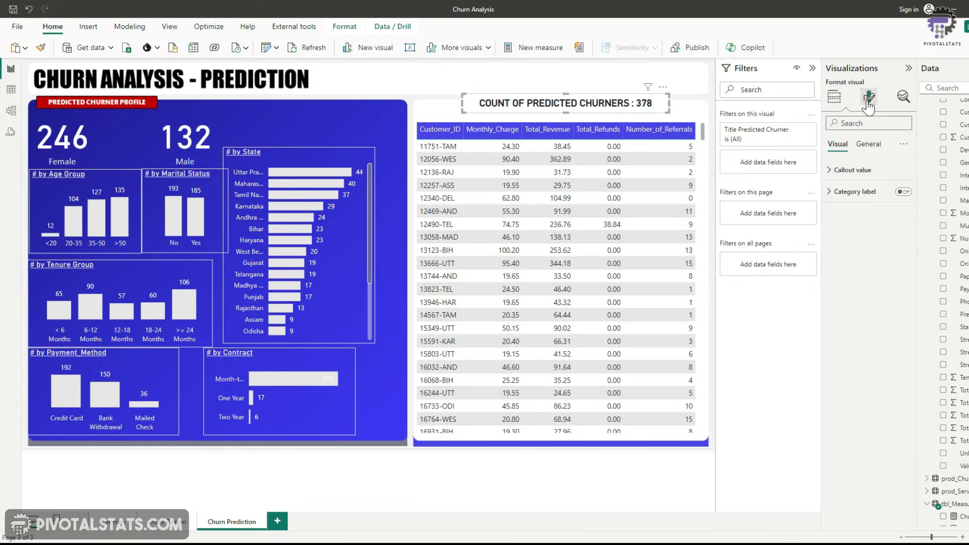
click(869, 145)
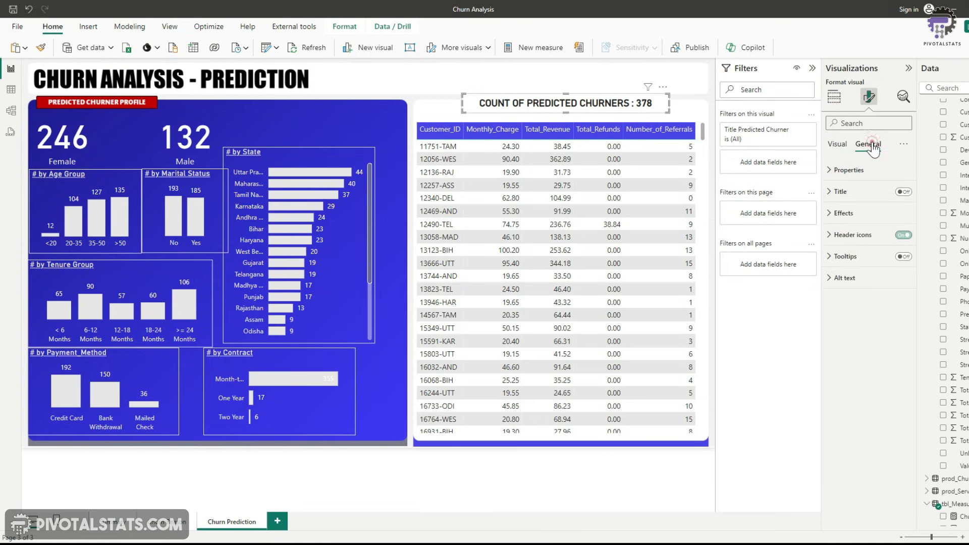
click(839, 213)
click(899, 239)
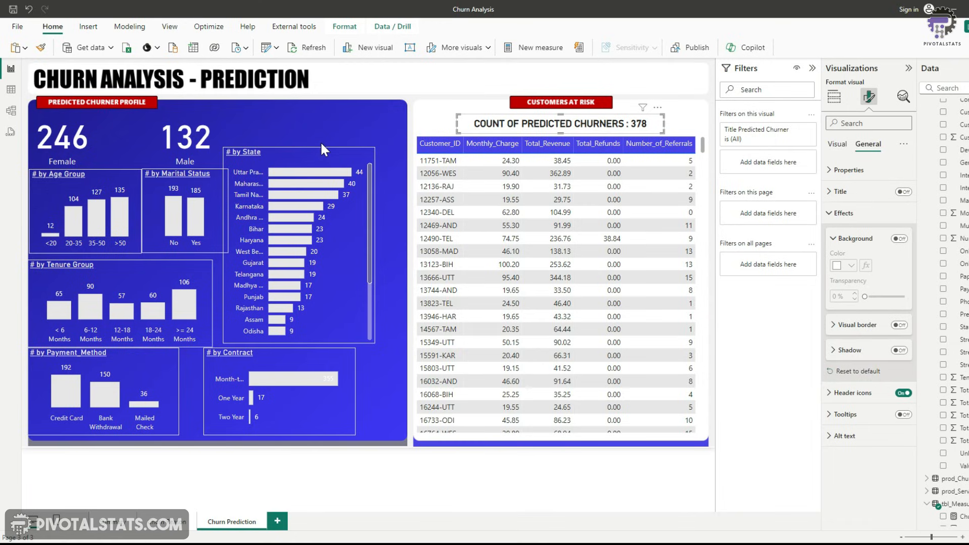
Insert the Ico_Gender2 image and shrink it to fit between the Female and Male counts
click(354, 287)
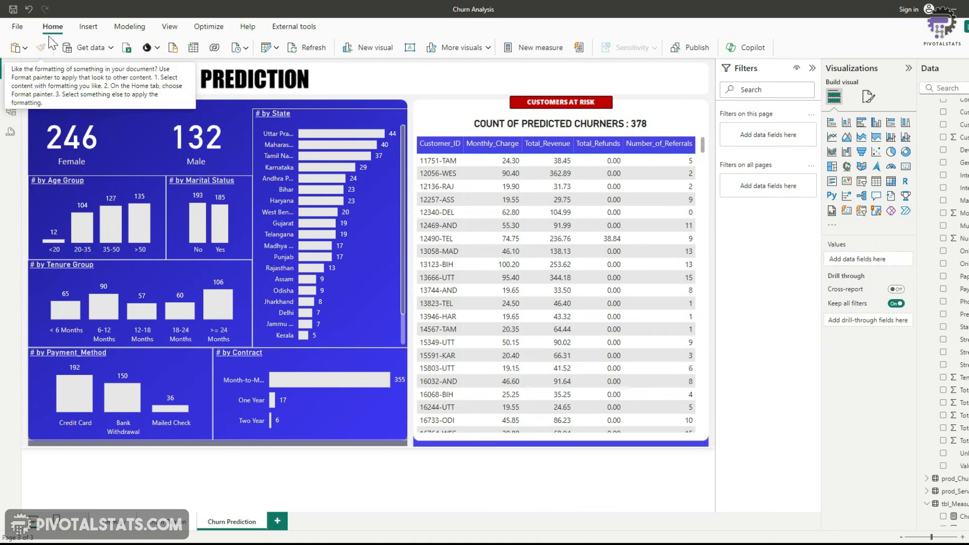
click(96, 27)
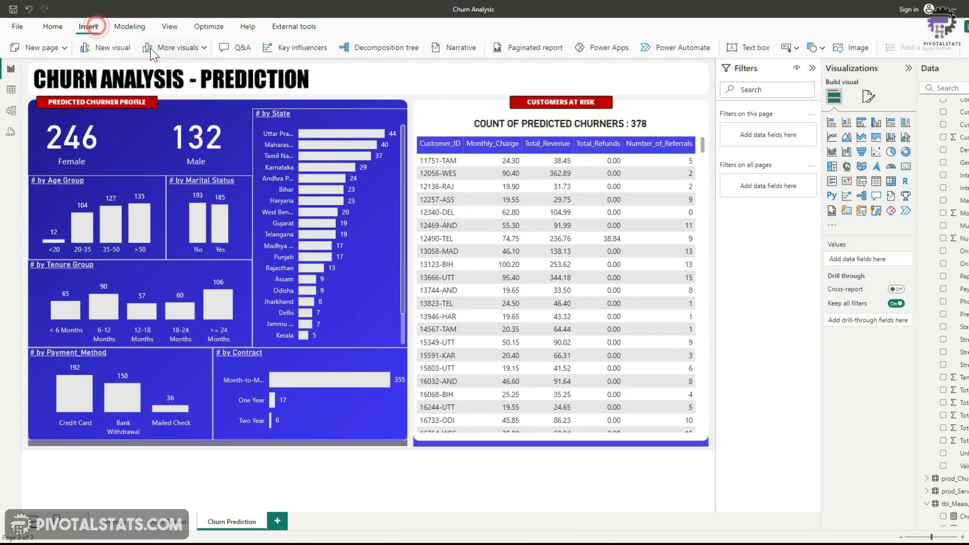
click(863, 48)
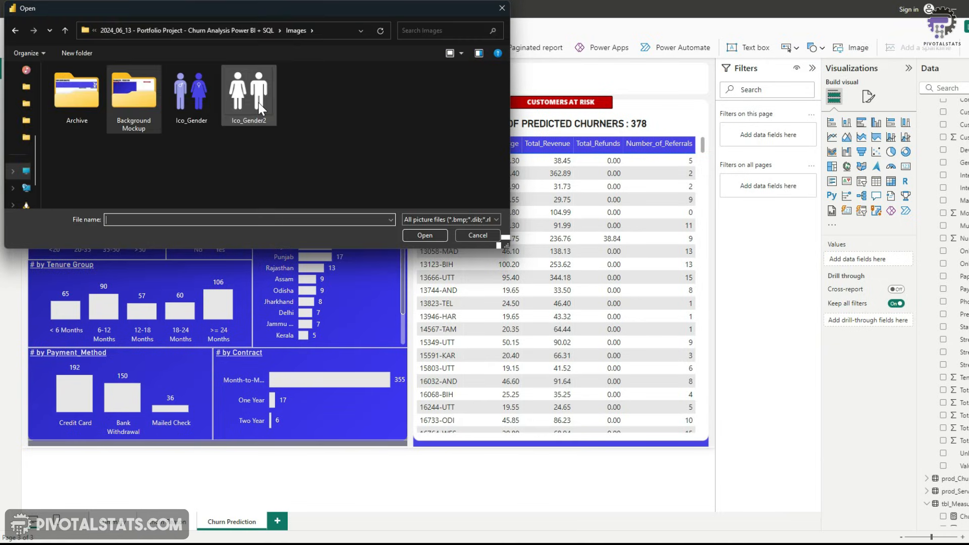
double_click(259, 102)
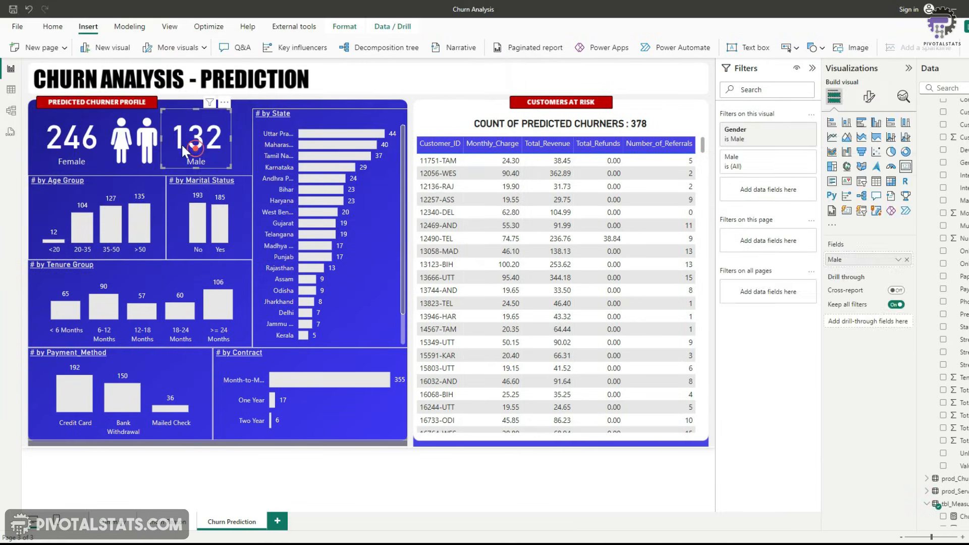
ctrl+click(181, 144)
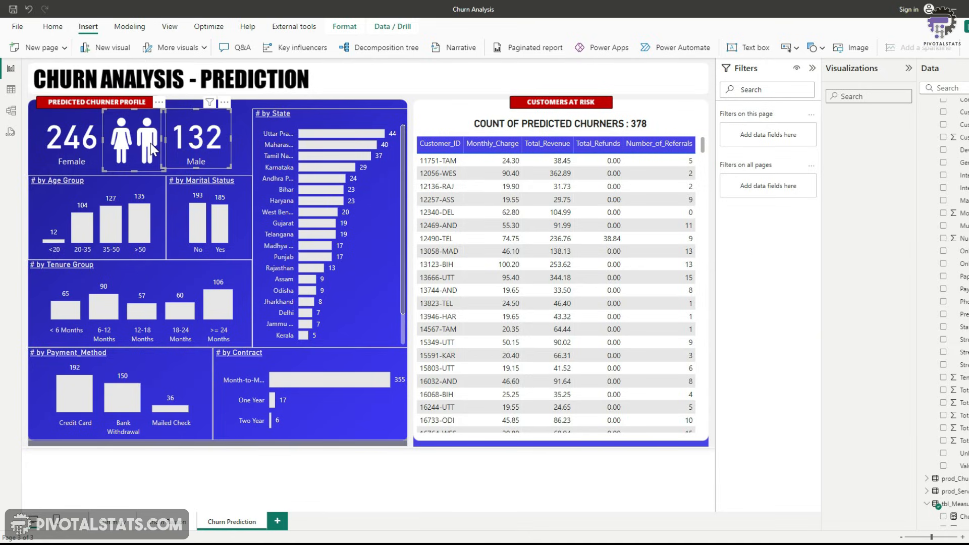
Distribute the Female card, gender icon and Male card evenly in the horizontal direction
ctrl+click(62, 143)
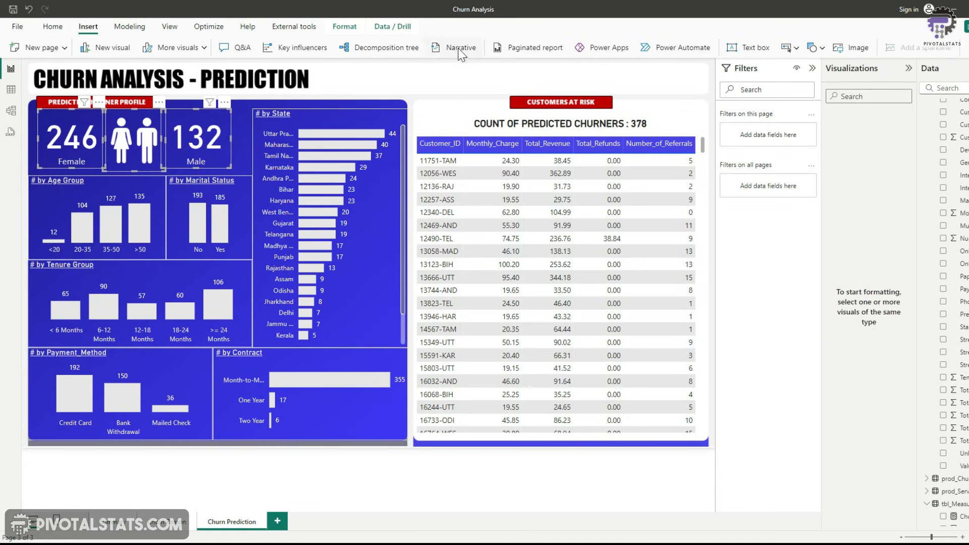
click(345, 28)
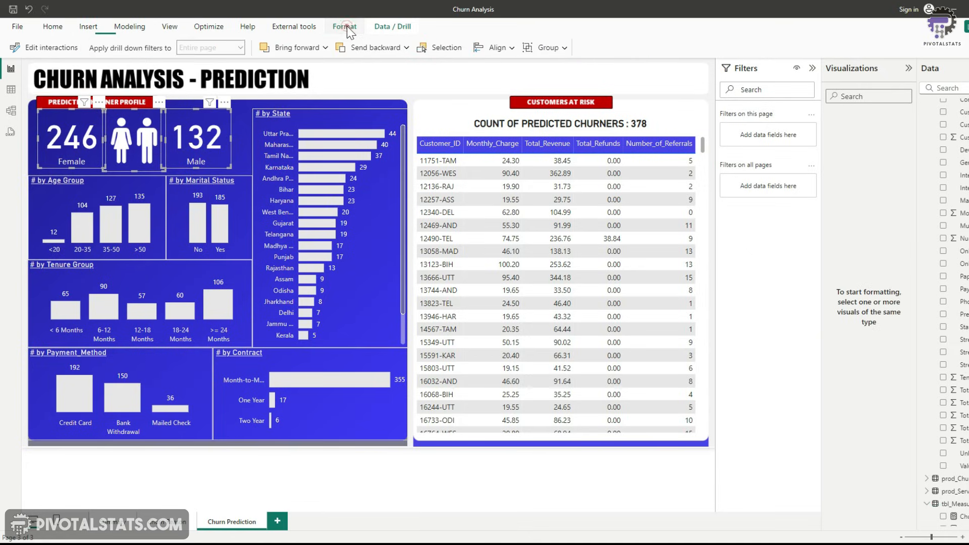
click(505, 48)
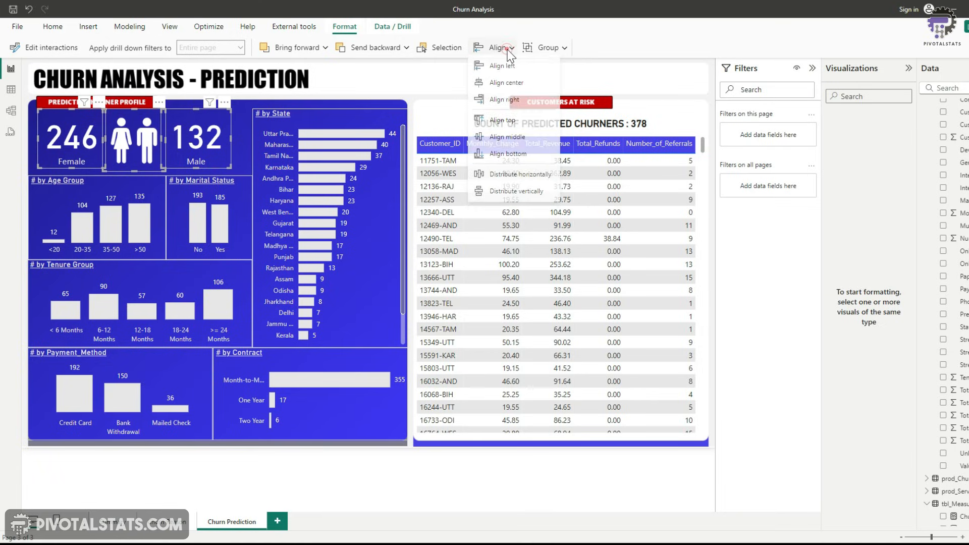
click(522, 178)
click(289, 505)
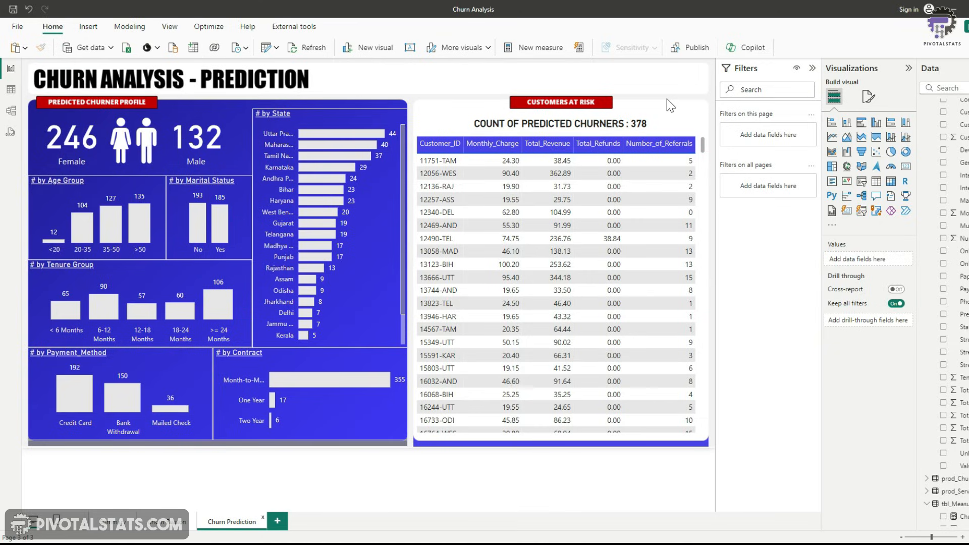
Insert a rounded rectangle shape and set its fill colour to black
click(88, 27)
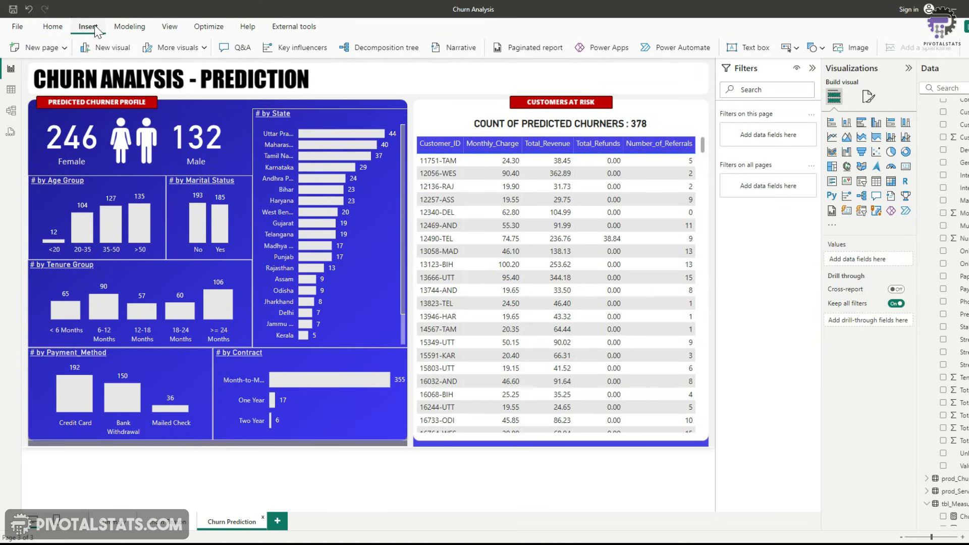
click(820, 49)
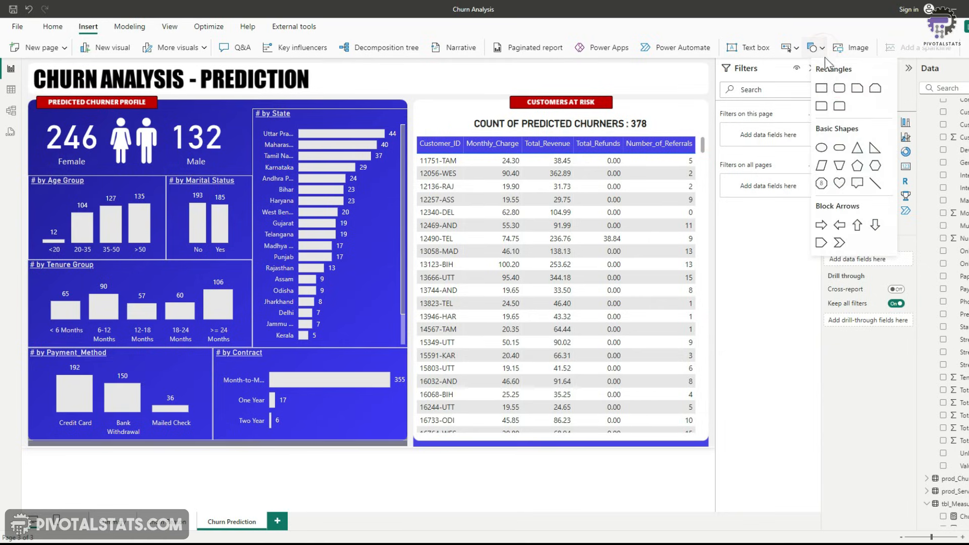
click(840, 88)
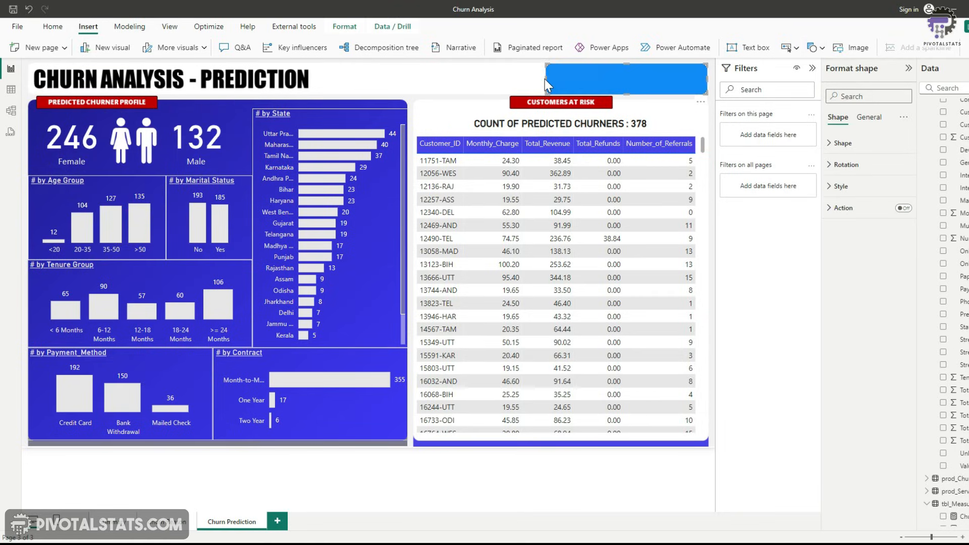
click(841, 186)
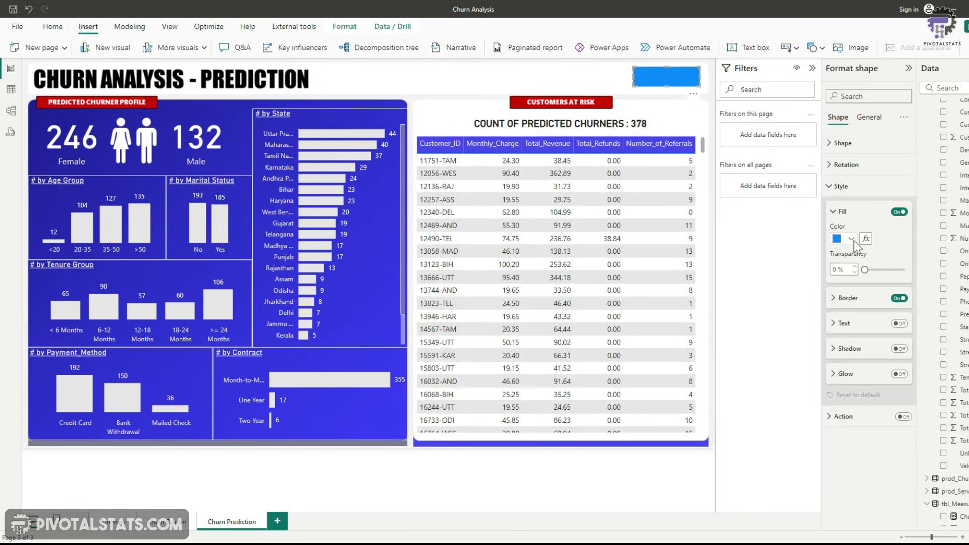
click(854, 241)
click(858, 275)
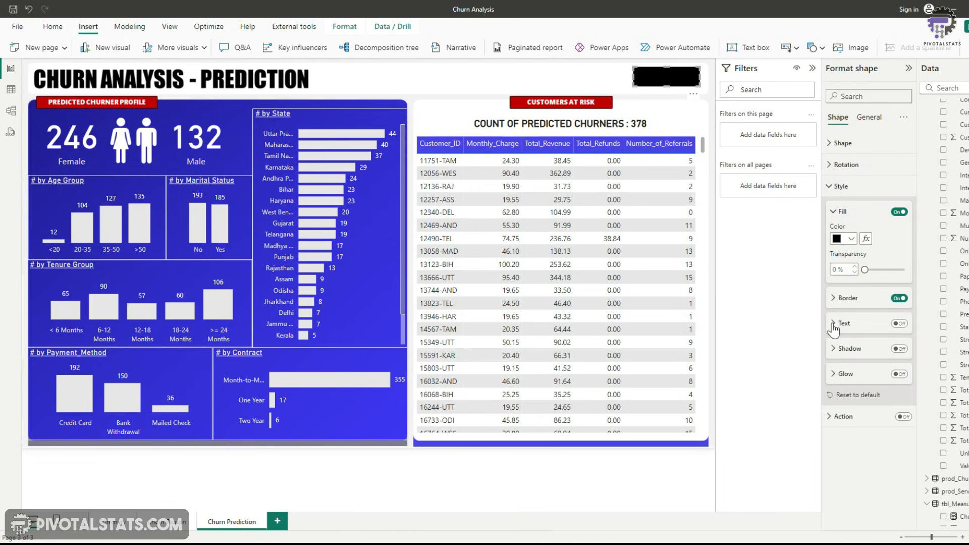
Turn on the black rectangle's text, label it "Summary", and turn off its border
click(900, 323)
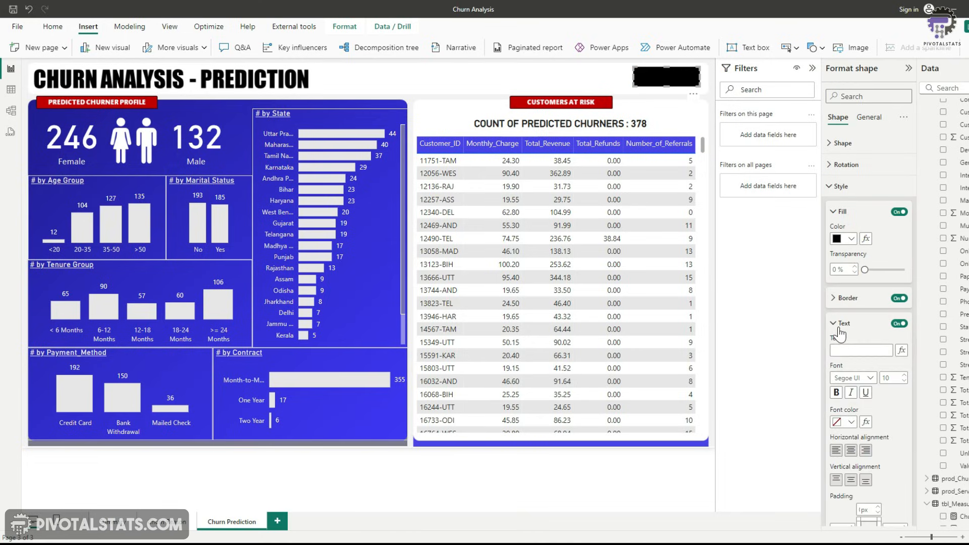
click(861, 350)
text(Sum)
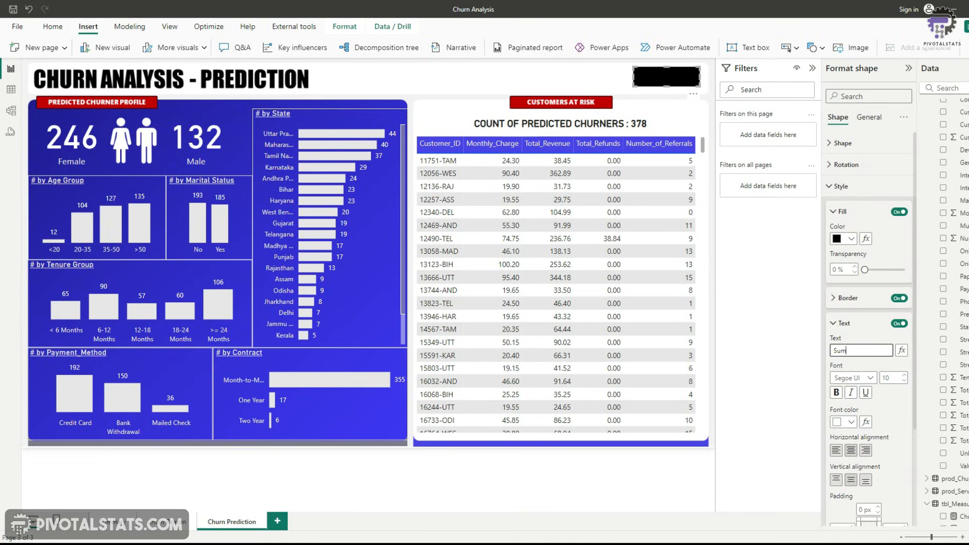
text(mary)
click(899, 298)
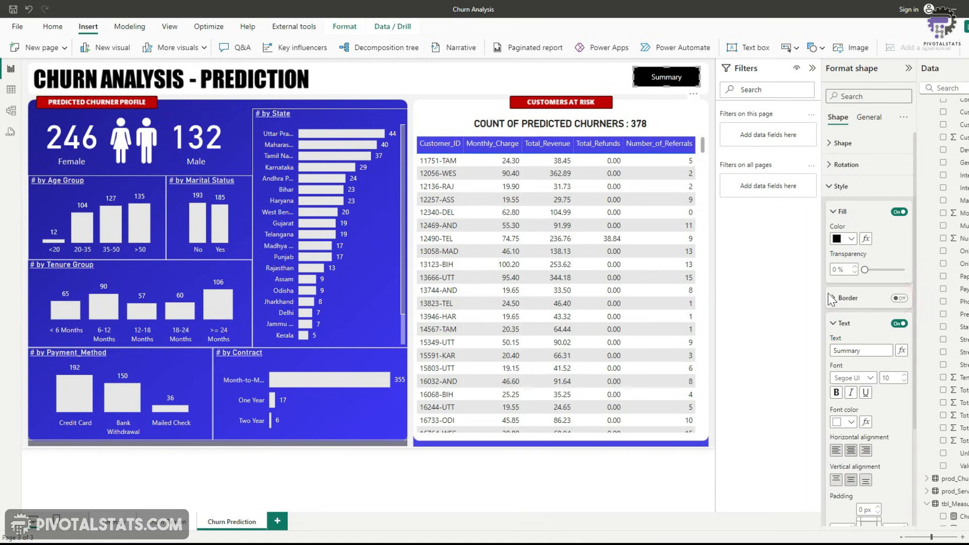
Enable an action on the Summary shape with type Page navigation and destination Summary
click(833, 323)
click(903, 416)
click(841, 417)
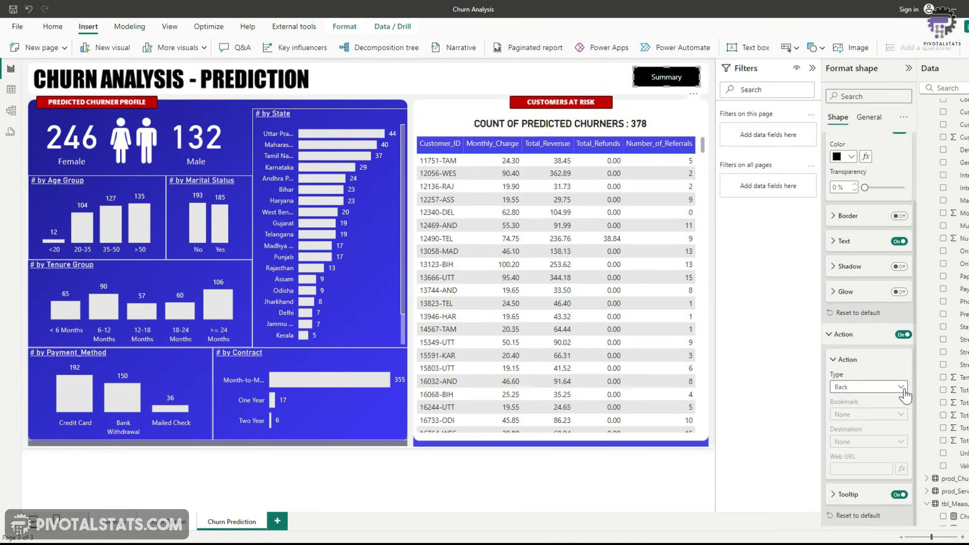
click(904, 390)
click(859, 436)
click(882, 447)
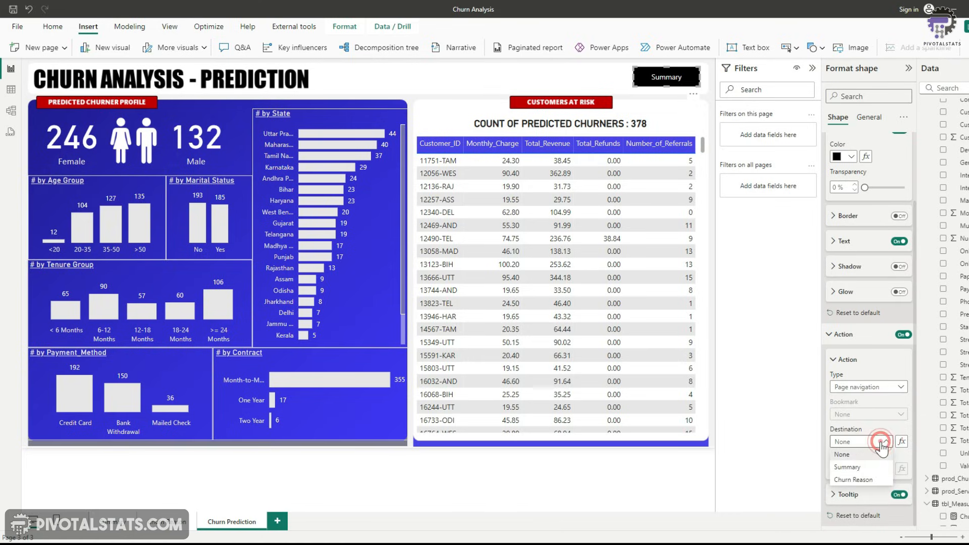
click(861, 469)
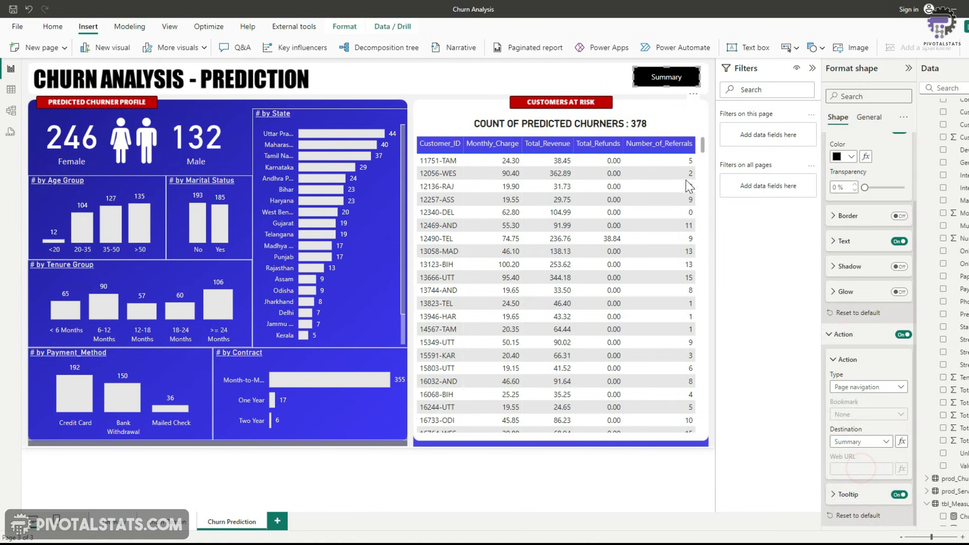
Test the Summary button and the Churn Prediction button by navigating between the two pages
click(621, 80)
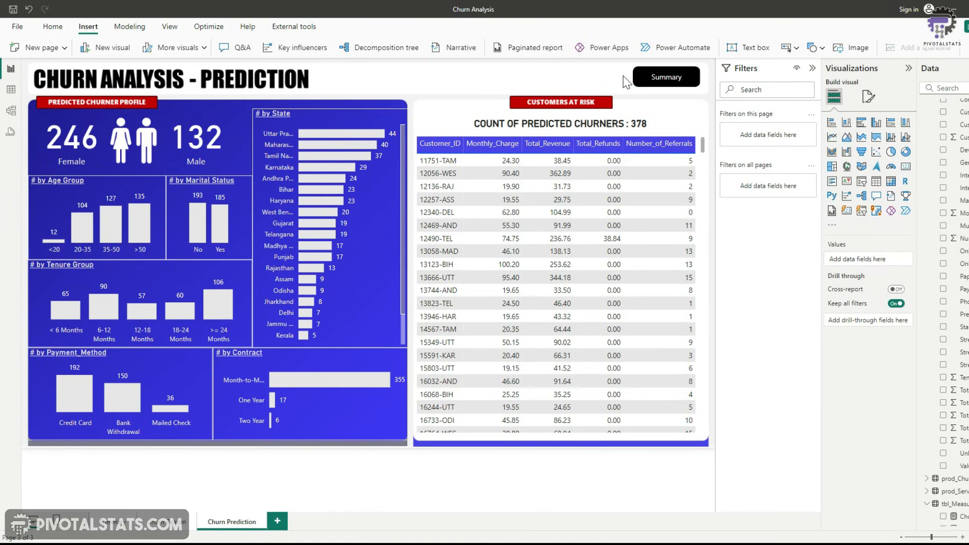
ctrl+click(654, 81)
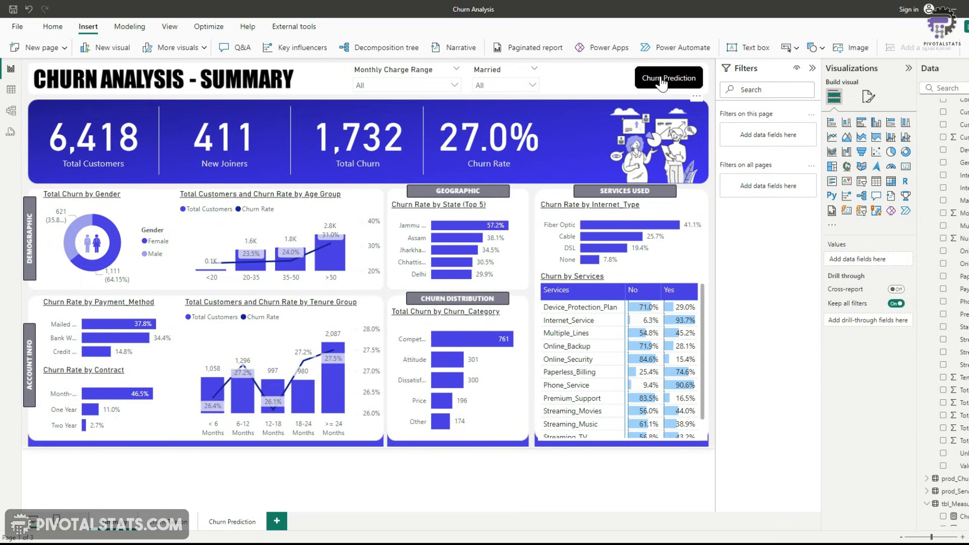
ctrl+click(662, 84)
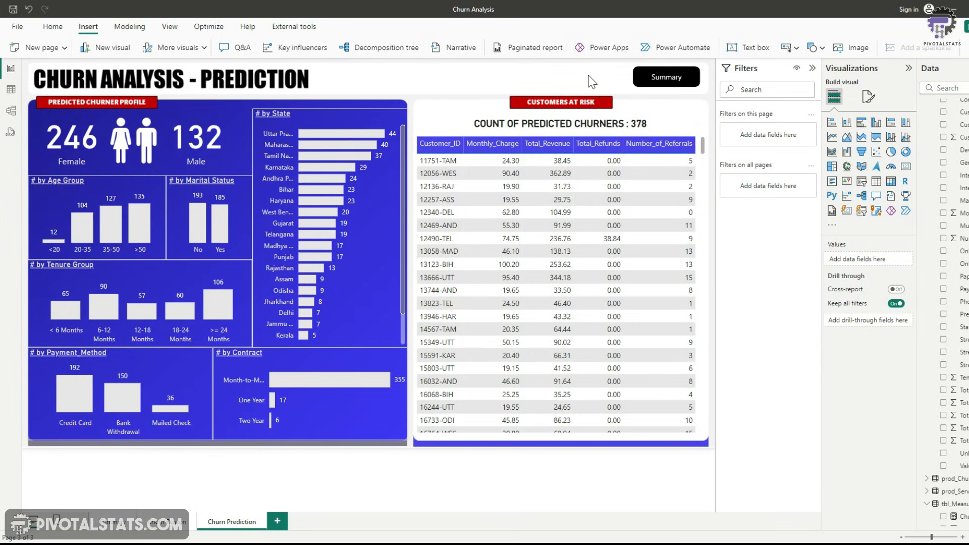
ctrl+click(668, 81)
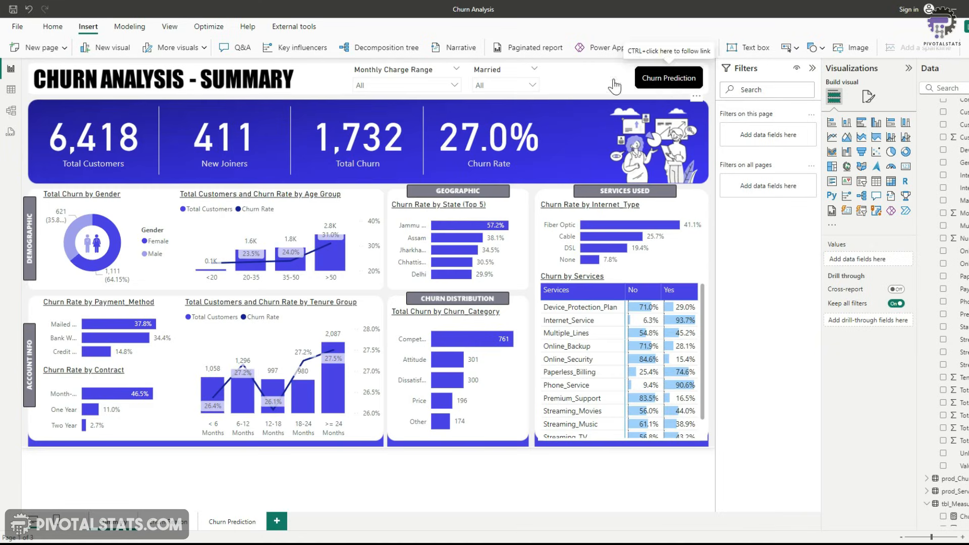
ctrl+click(668, 80)
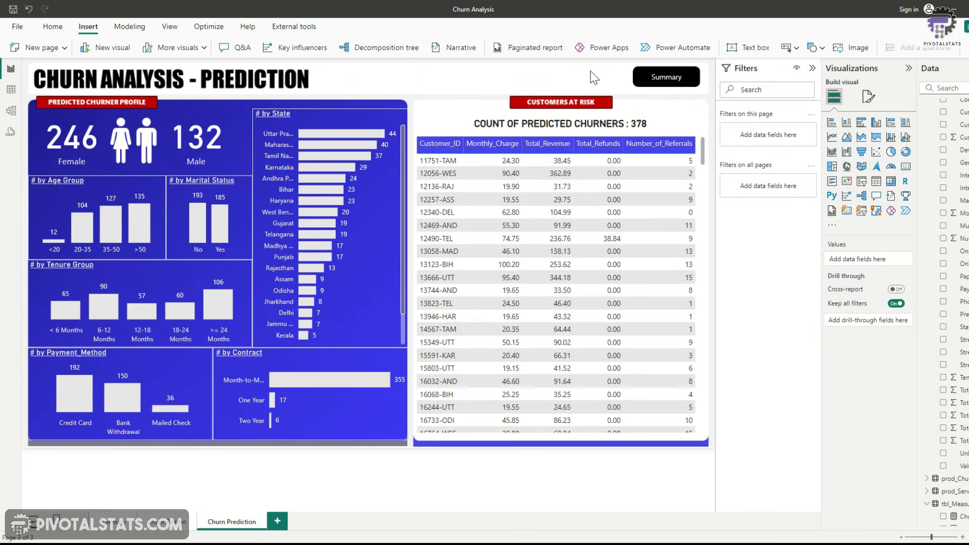
Select a customer row to check the gender cards, then change the Count Predicted Churner measure to COUNT(Predictions[Customer_ID]) + 0
click(453, 162)
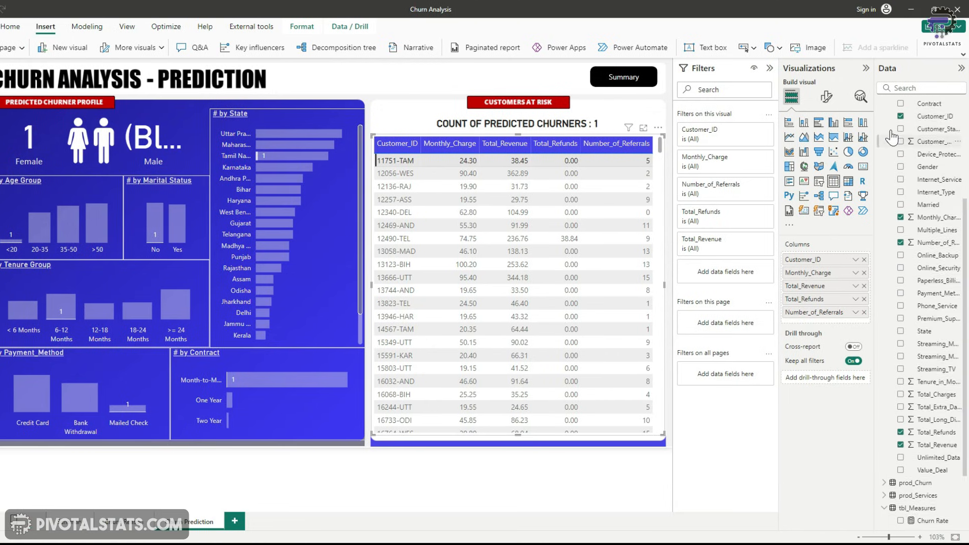
scroll(893, 137, up, 5)
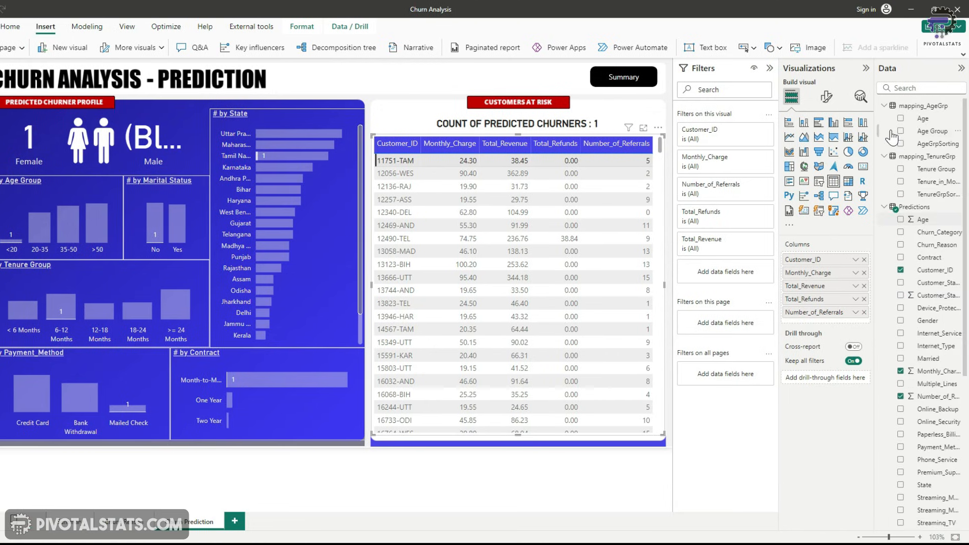
click(901, 206)
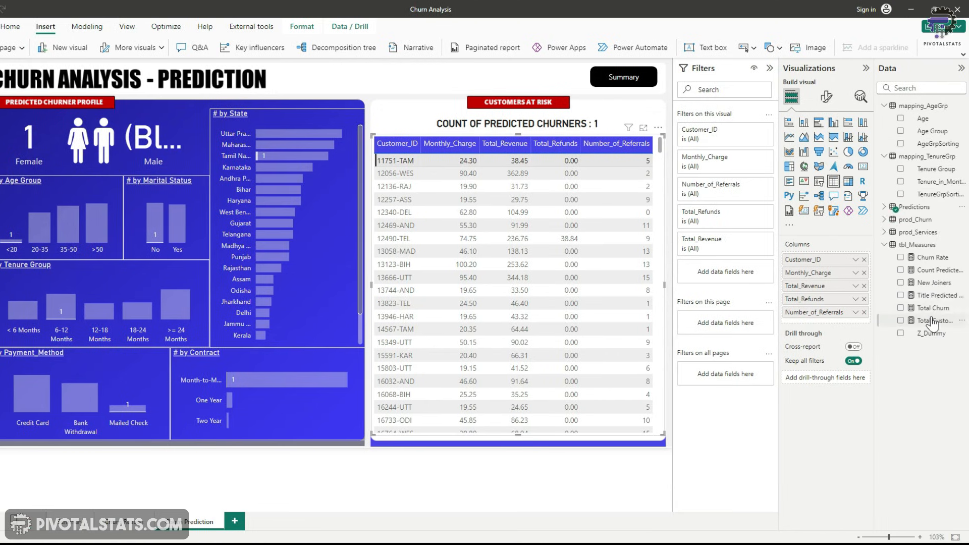
click(937, 270)
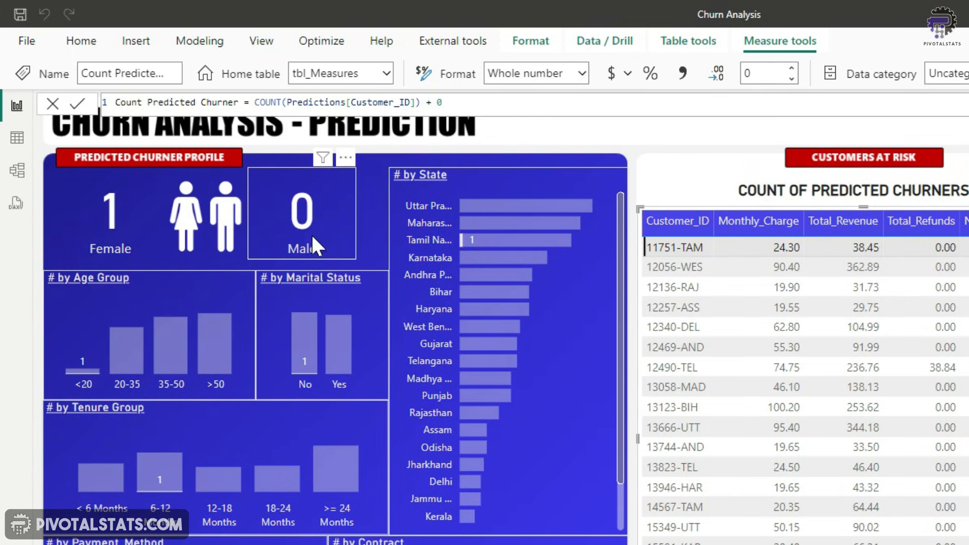
click(680, 164)
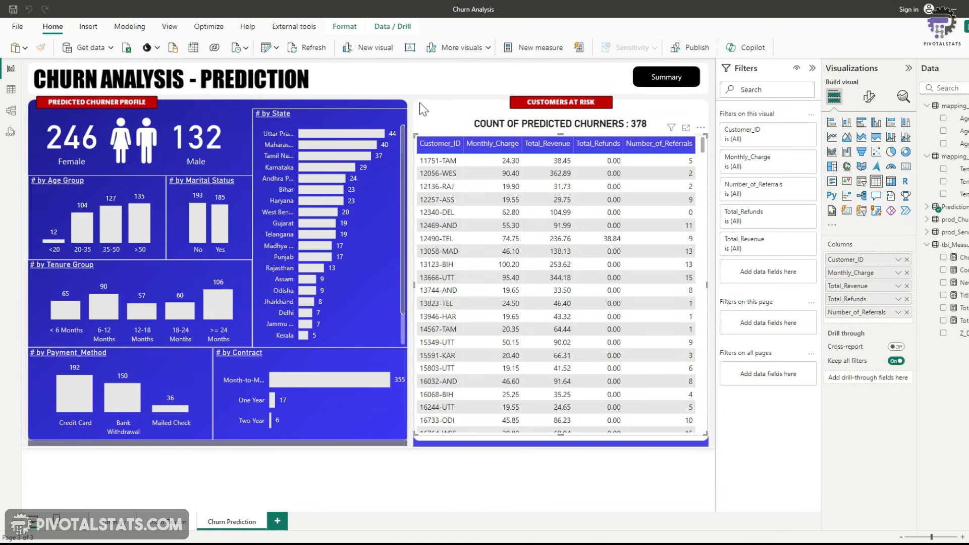
Navigate to the Summary page and back to Churn Prediction using the buttons
ctrl+click(651, 79)
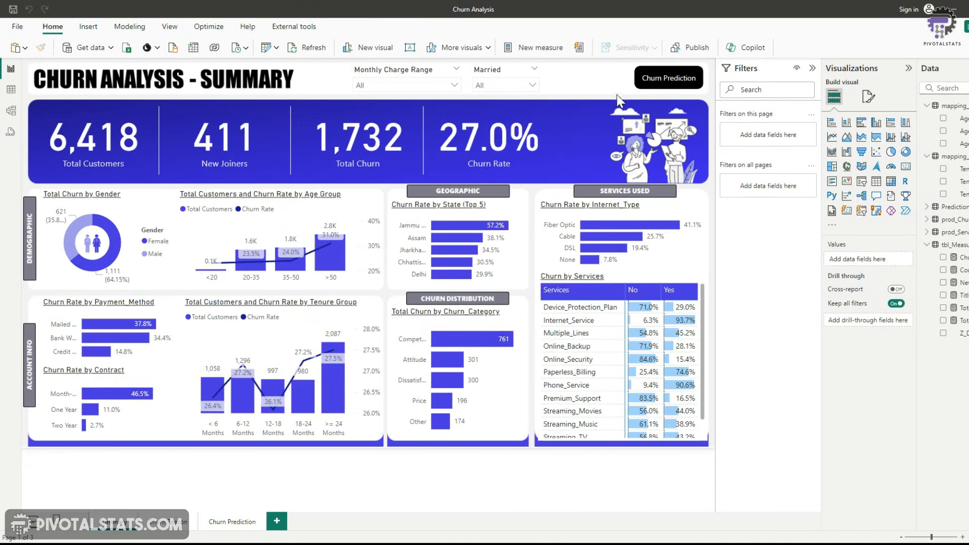
ctrl+click(668, 79)
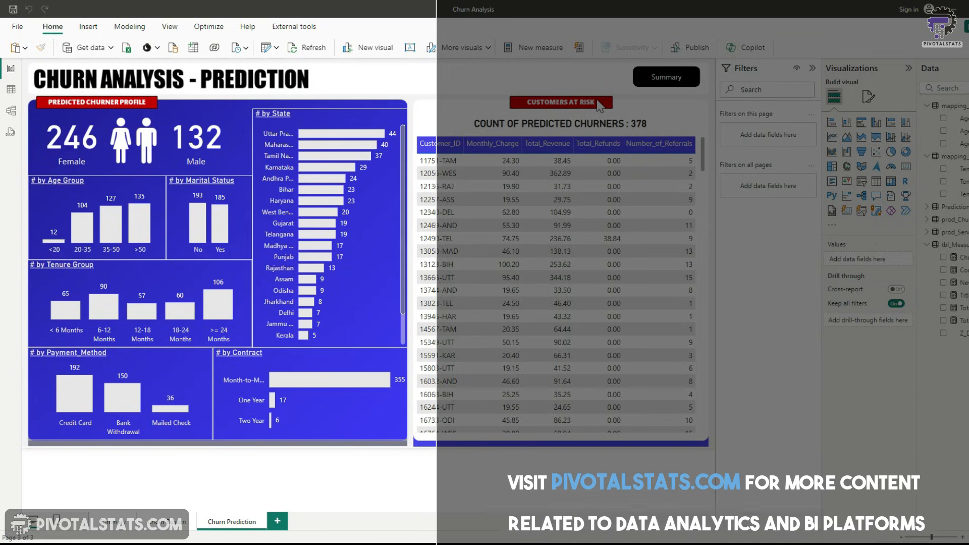